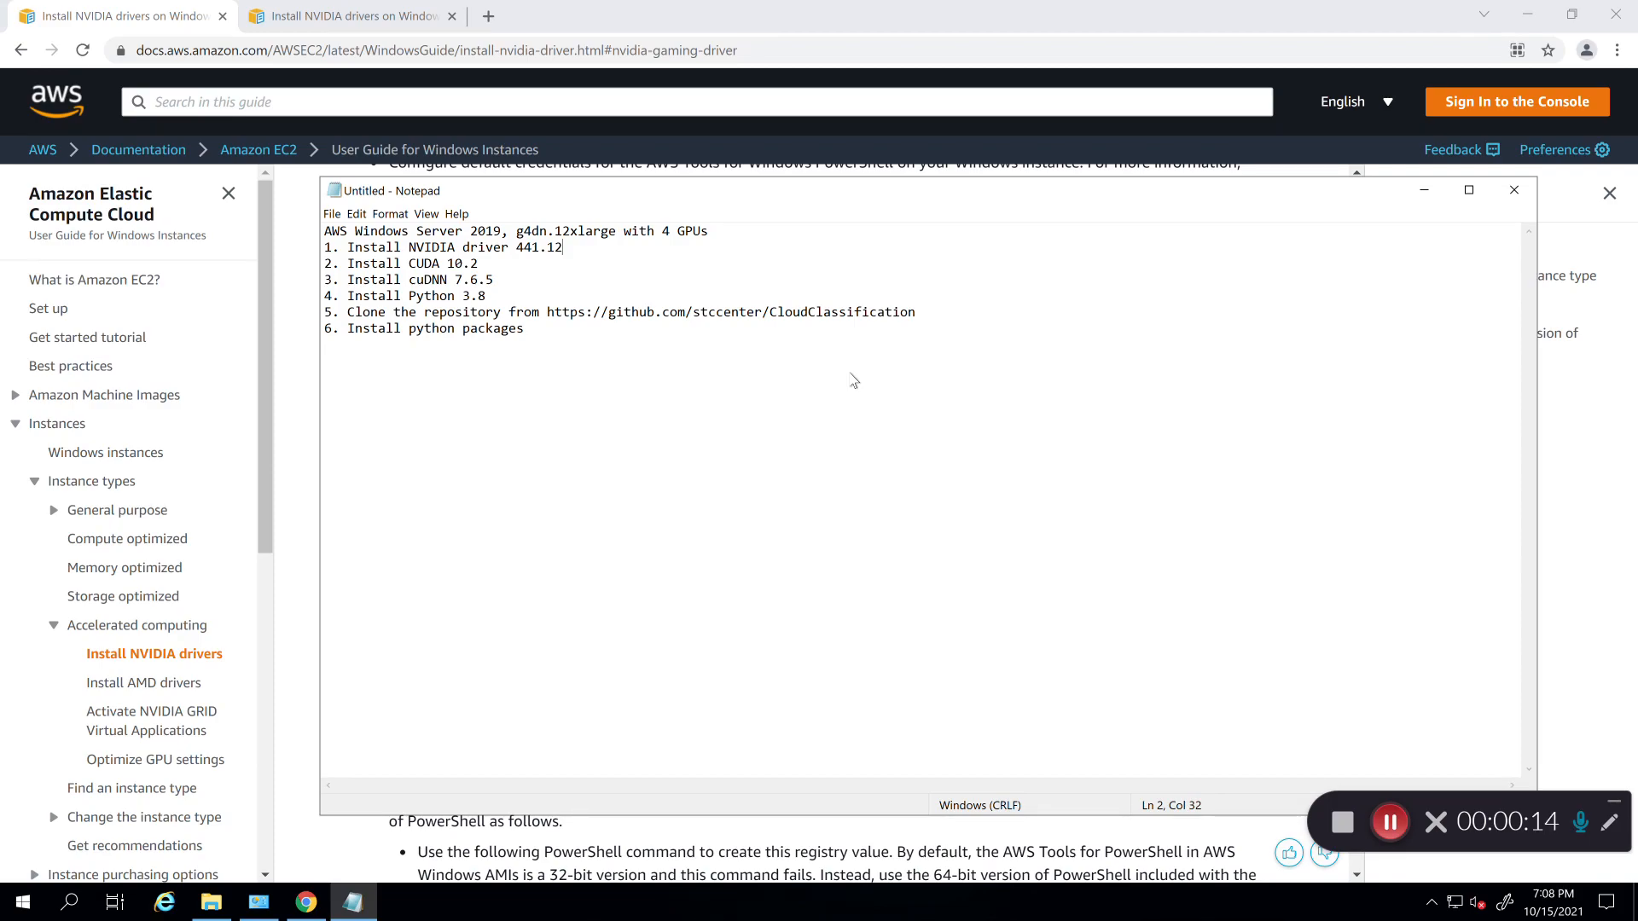
# Step: Highlight 'with 4 GPUs' and the driver version 441.12 in the Notepad setup plan
pyautogui.click(510, 231)
pyautogui.moveTo(625, 236); pyautogui.dragTo(713, 236)
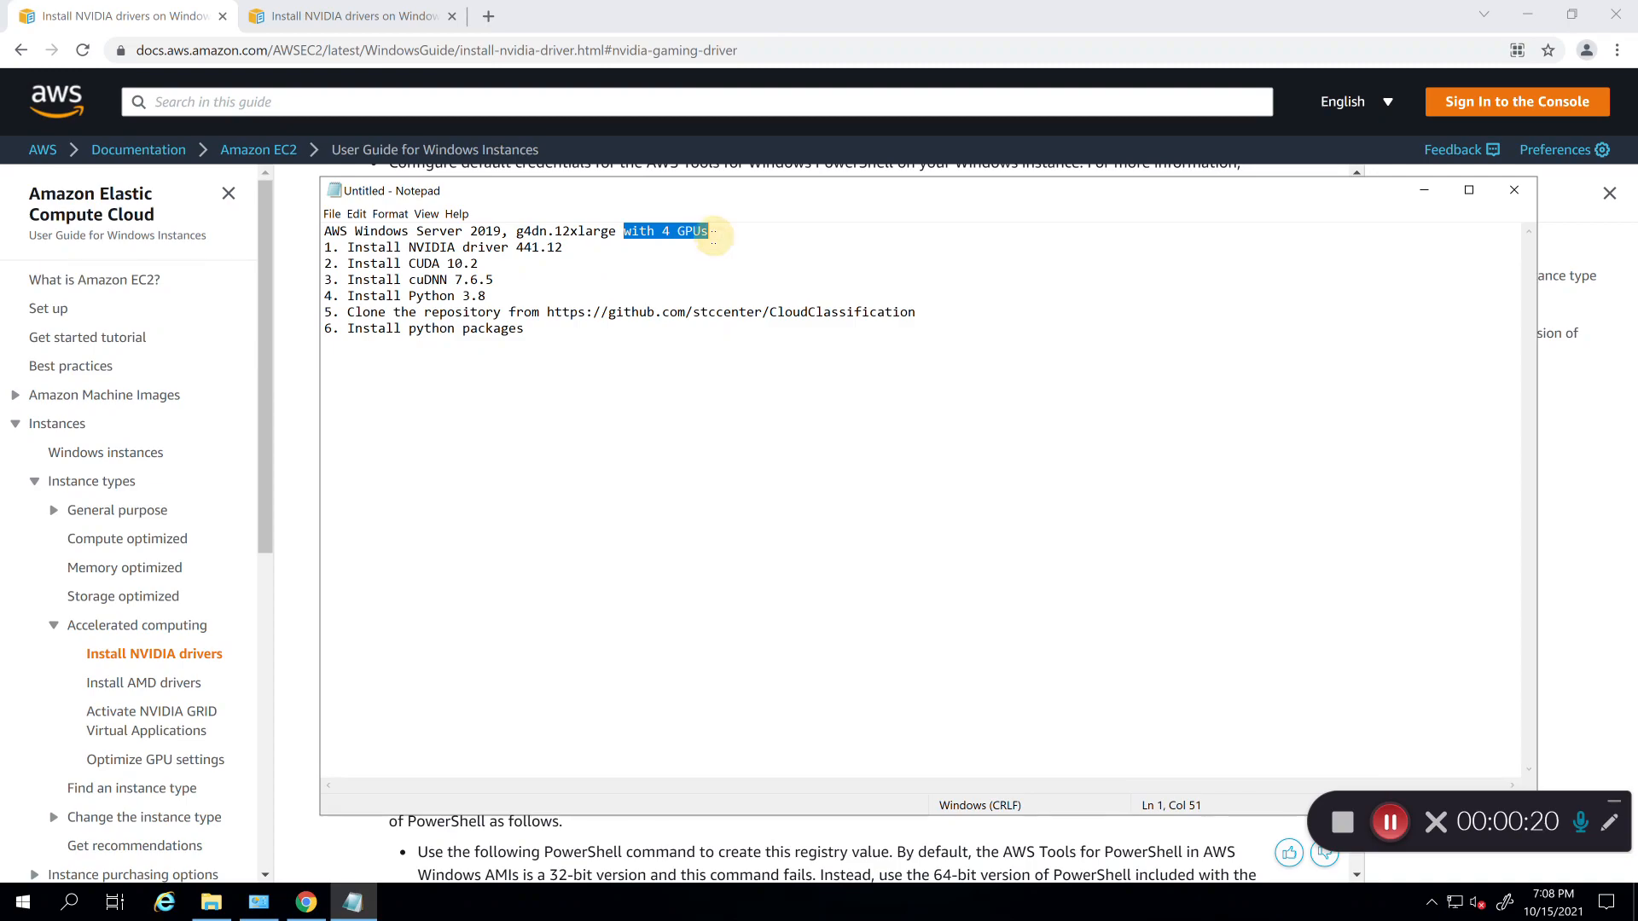
pyautogui.click(713, 237)
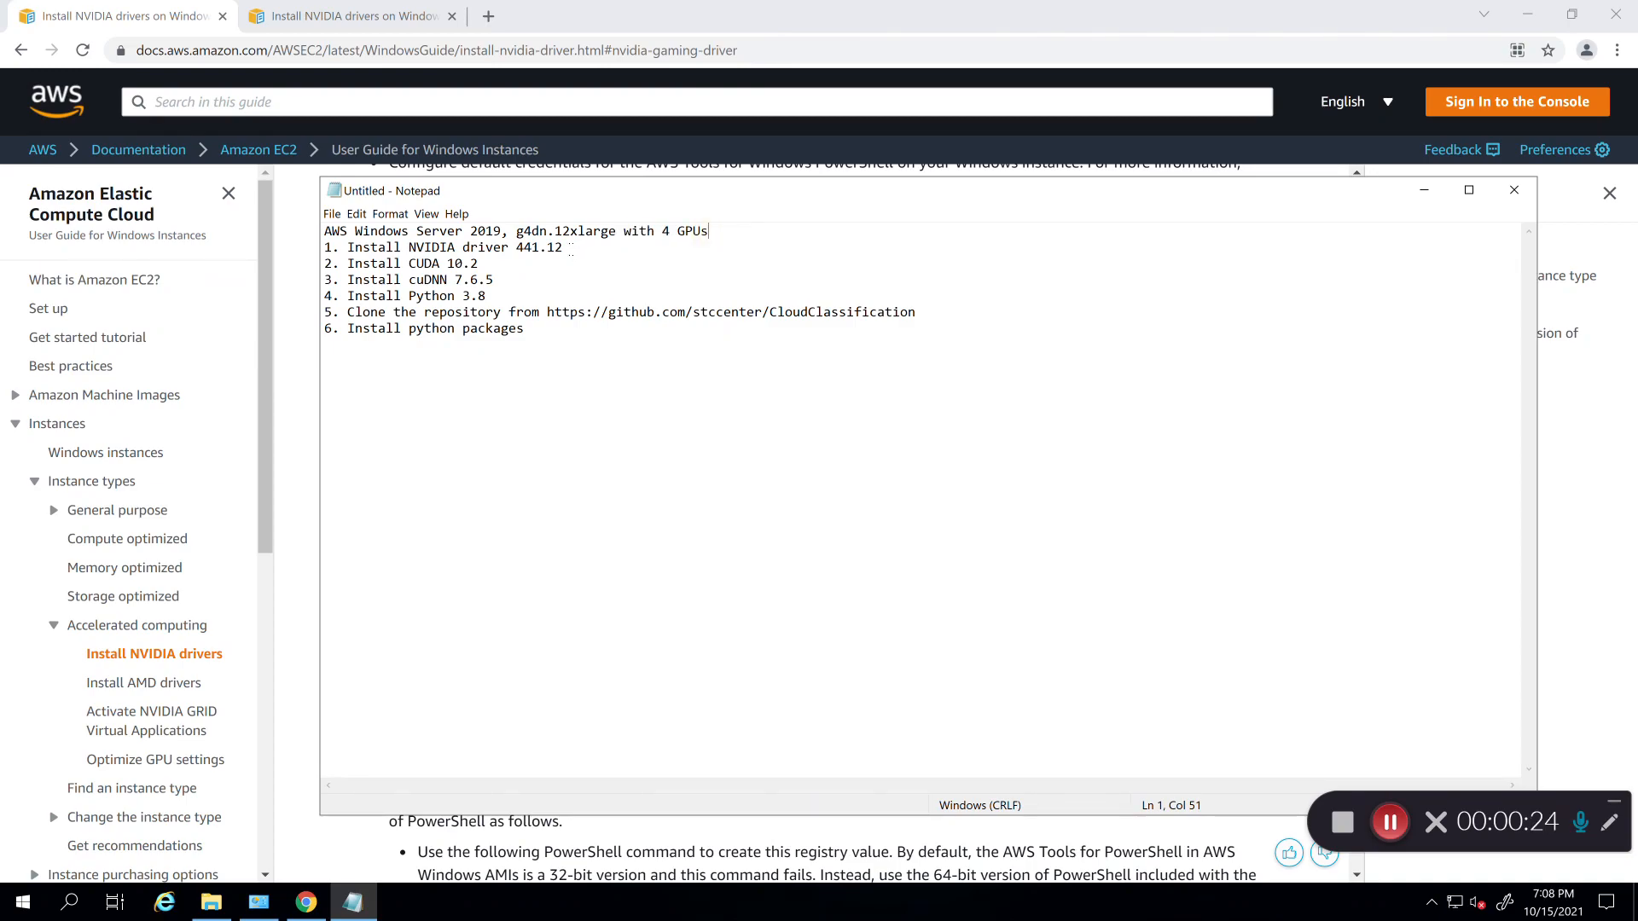
pyautogui.moveTo(564, 248); pyautogui.dragTo(515, 247)
pyautogui.click(287, 295)
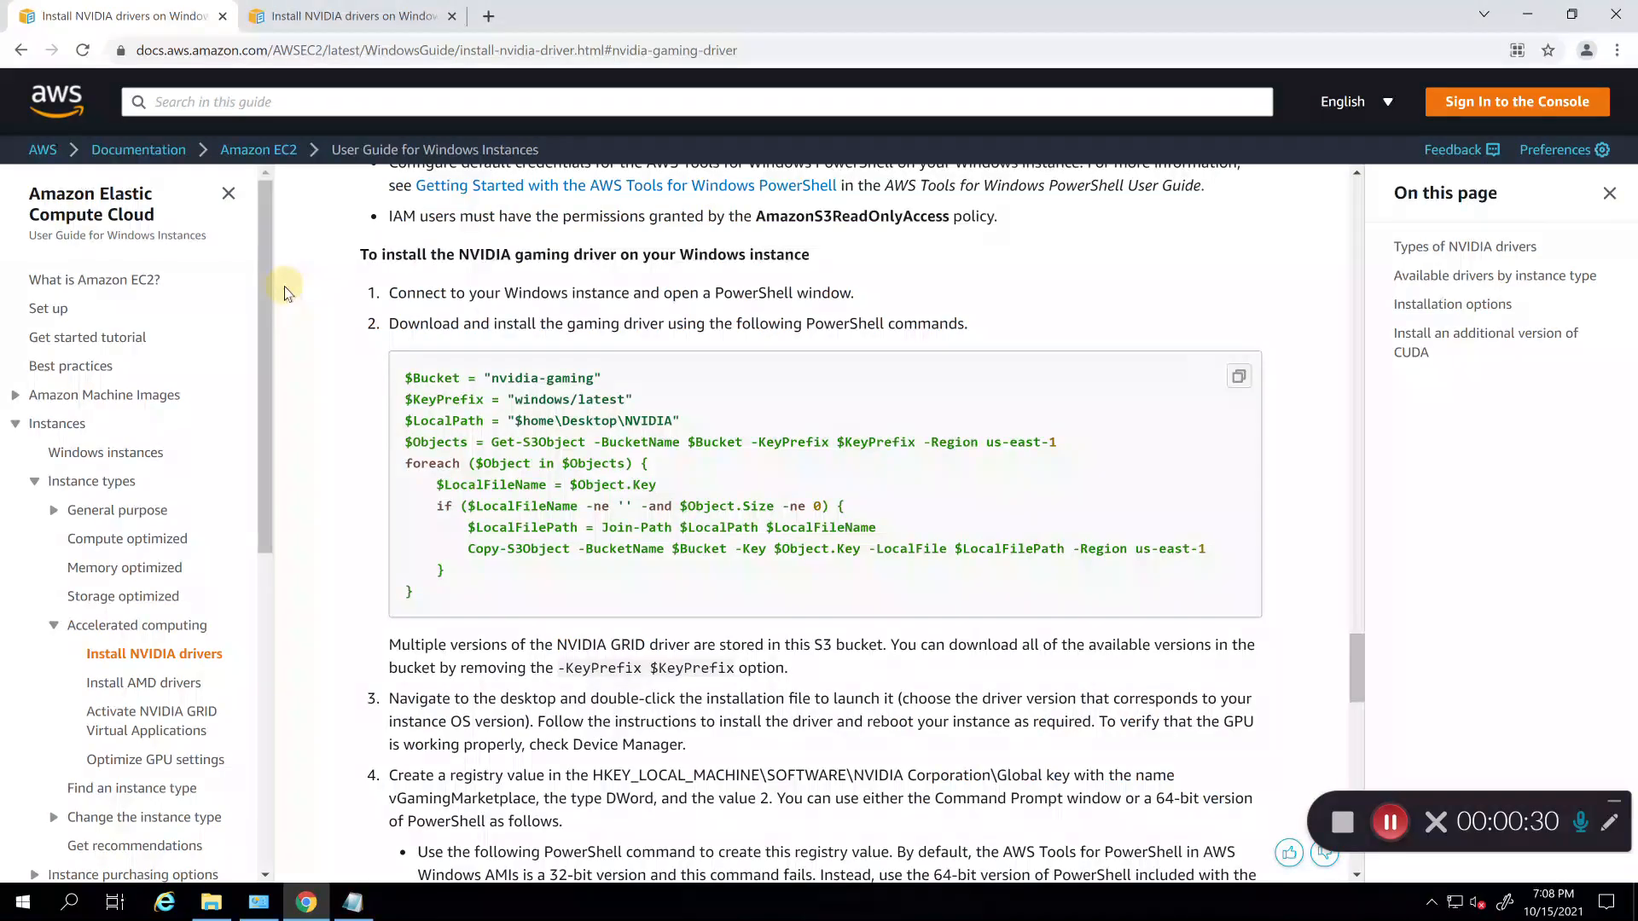
pyautogui.click(249, 52)
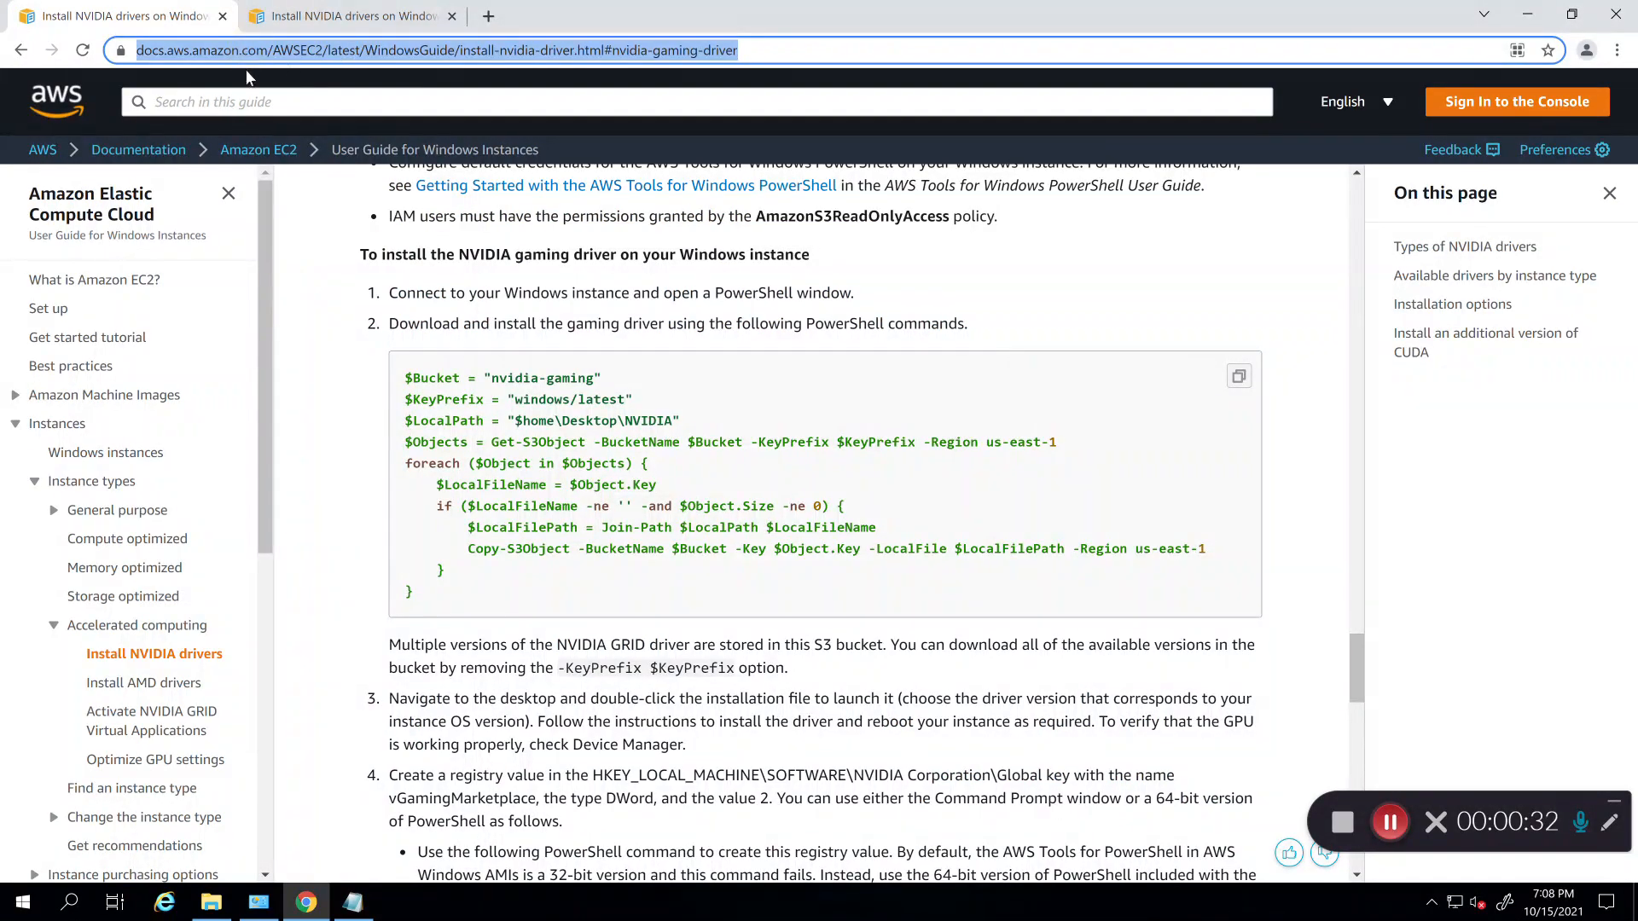
pyautogui.scroll(-5, 317, 273)
pyautogui.scroll(6, 317, 273)
pyautogui.scroll(4, 317, 274)
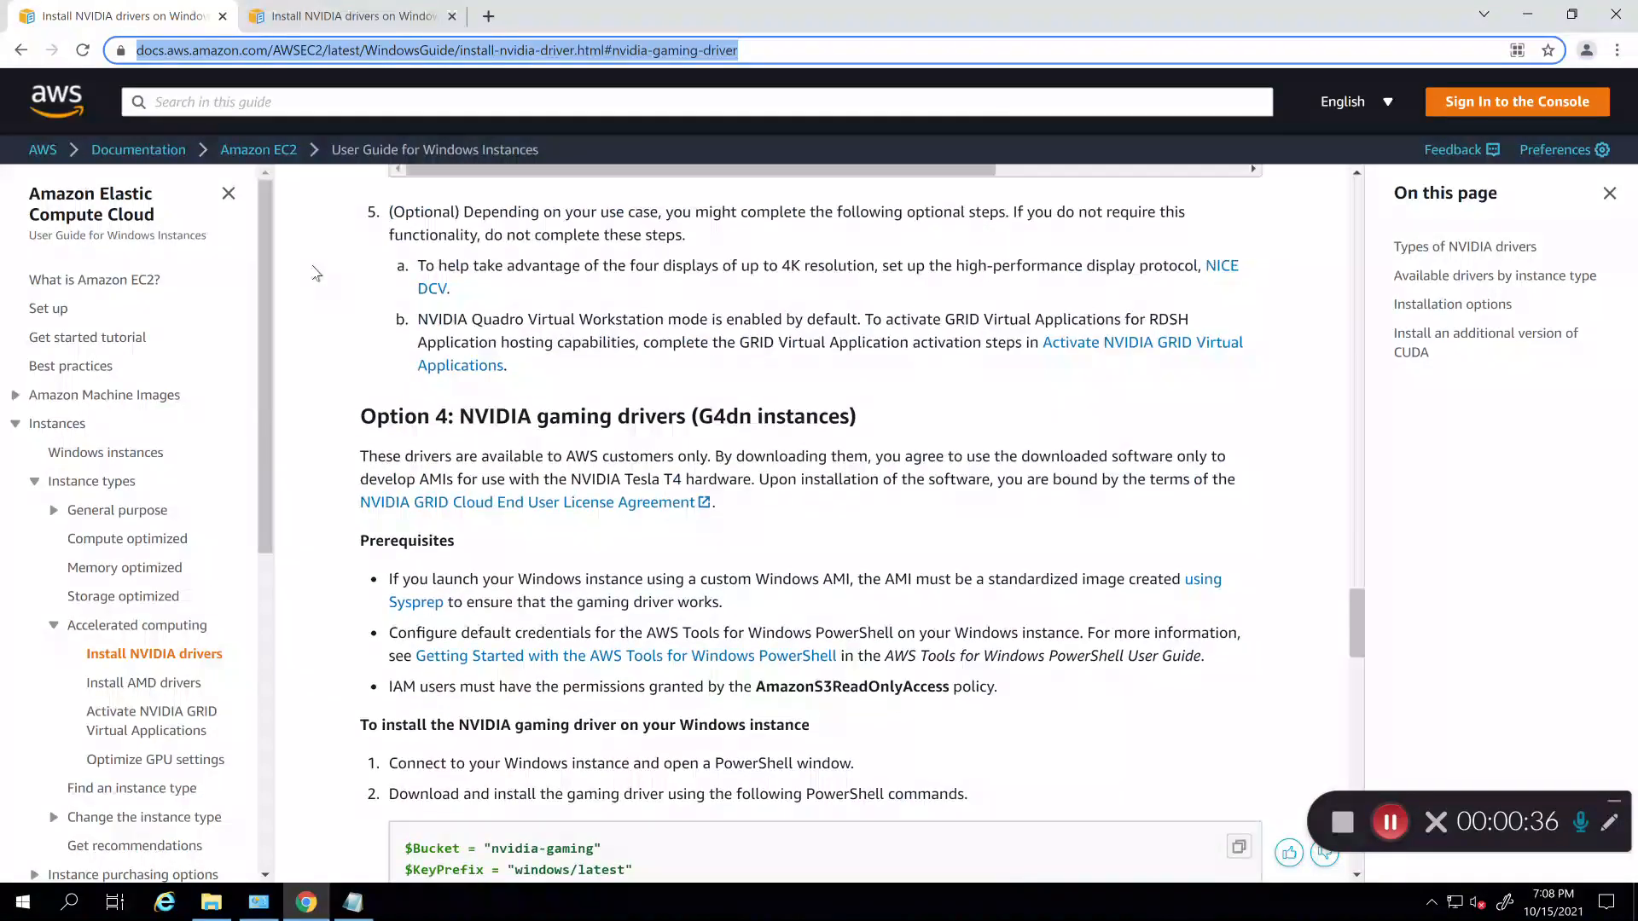
pyautogui.scroll(-2, 318, 273)
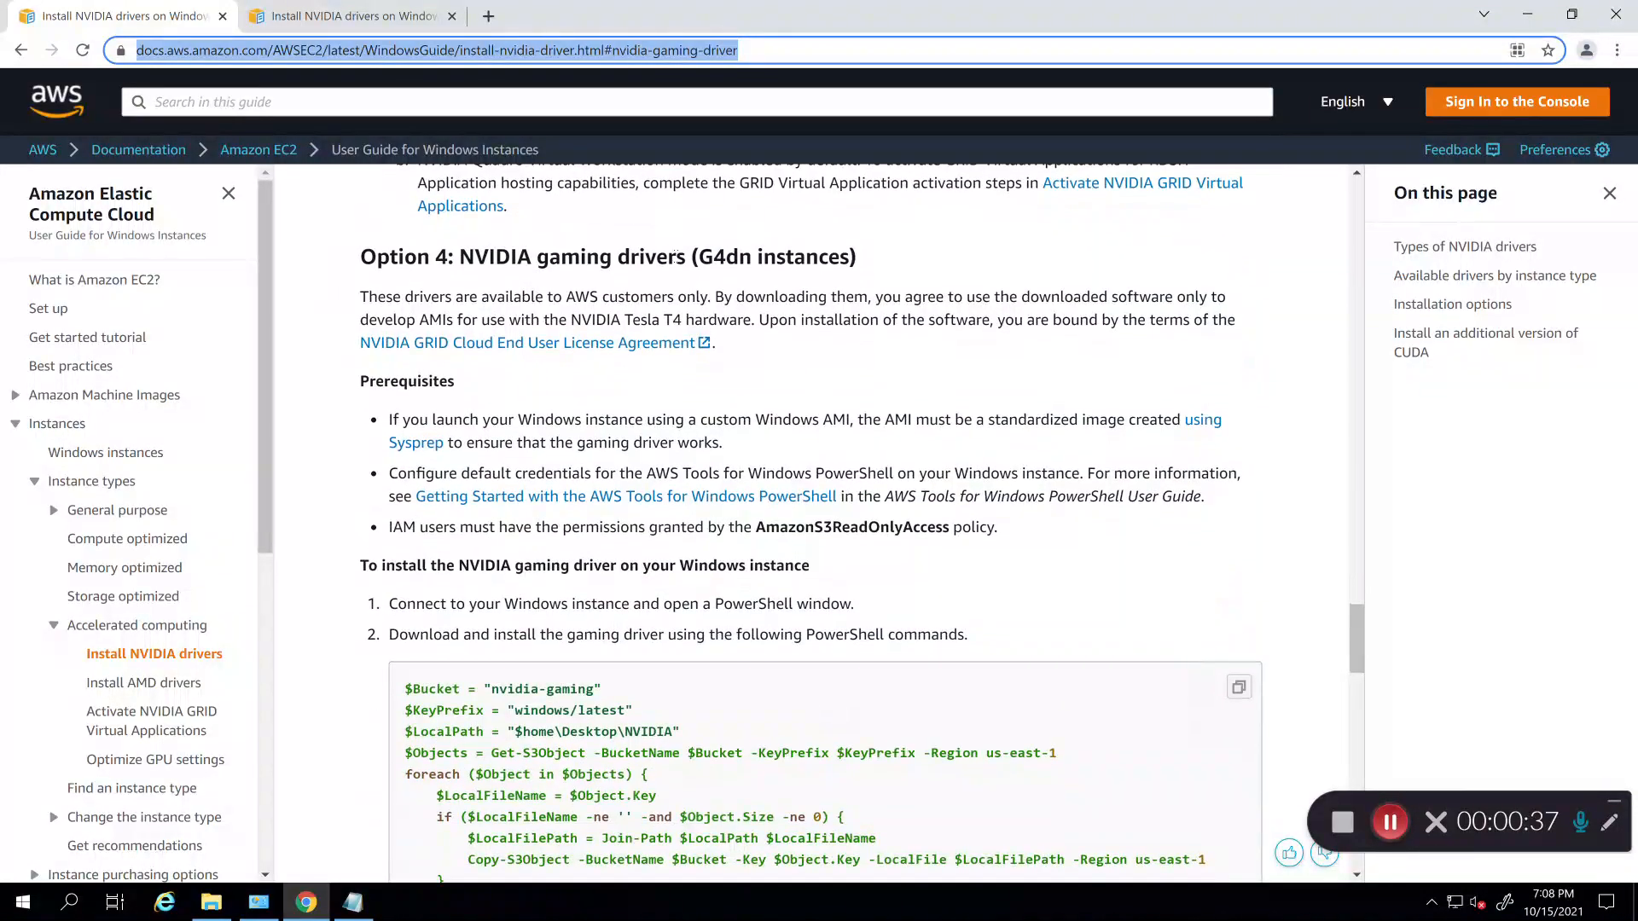
pyautogui.moveTo(696, 256); pyautogui.dragTo(857, 256)
pyautogui.scroll(-2, 928, 241)
pyautogui.scroll(-3, 928, 241)
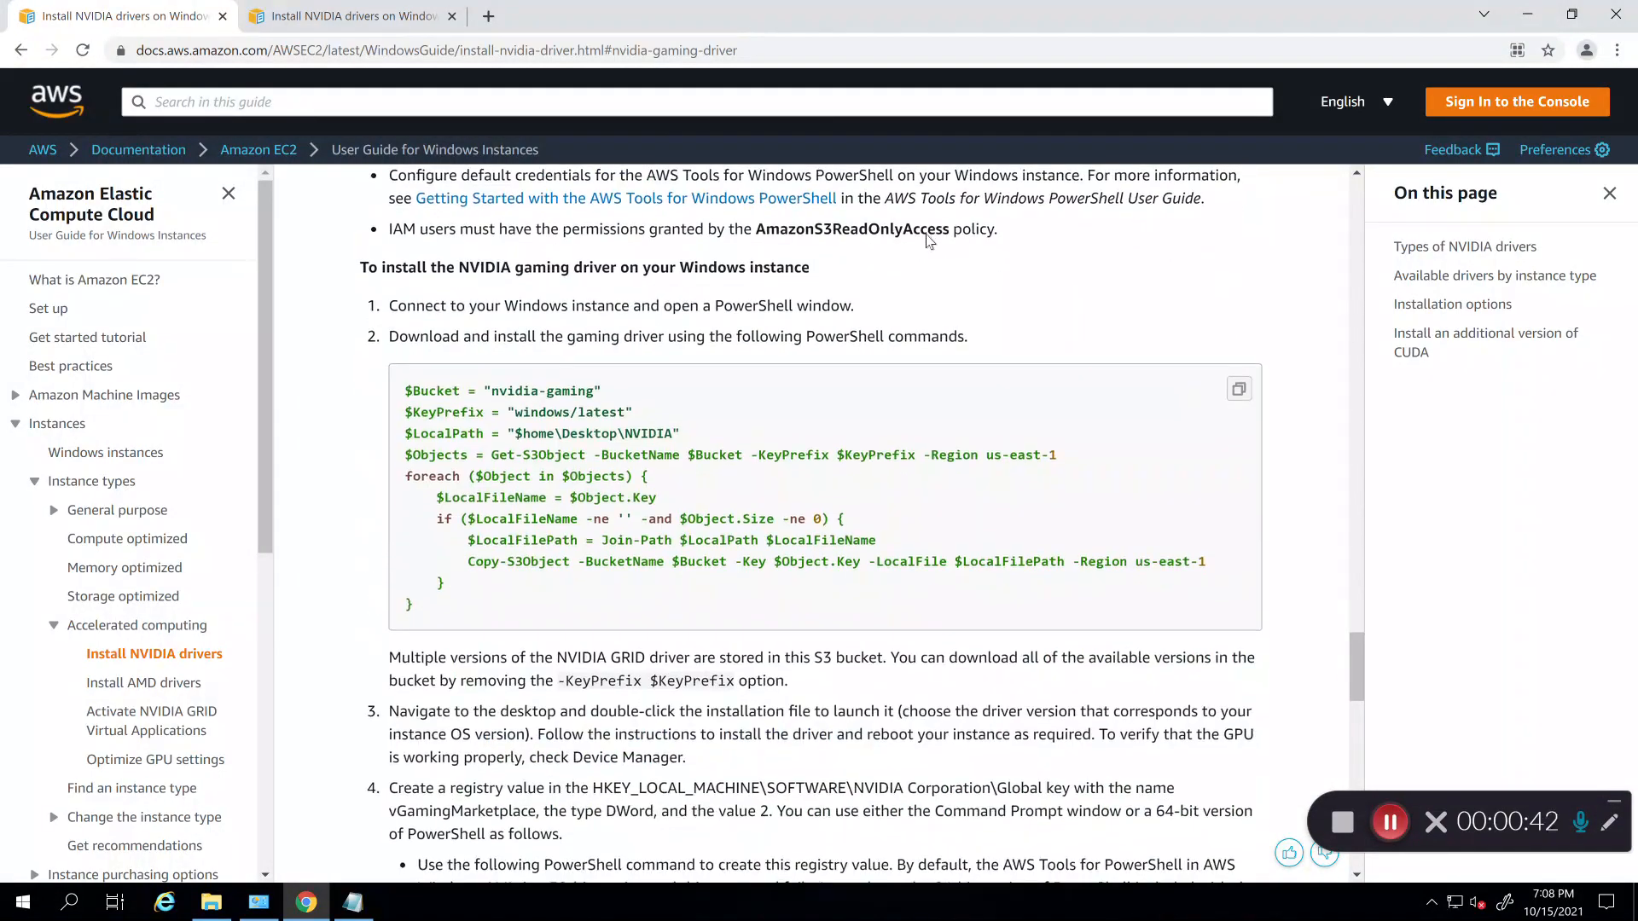
# Step: Launch Windows PowerShell and set $Bucket to nvidia-gaming using the AWS guide's sample line
pyautogui.click(23, 902)
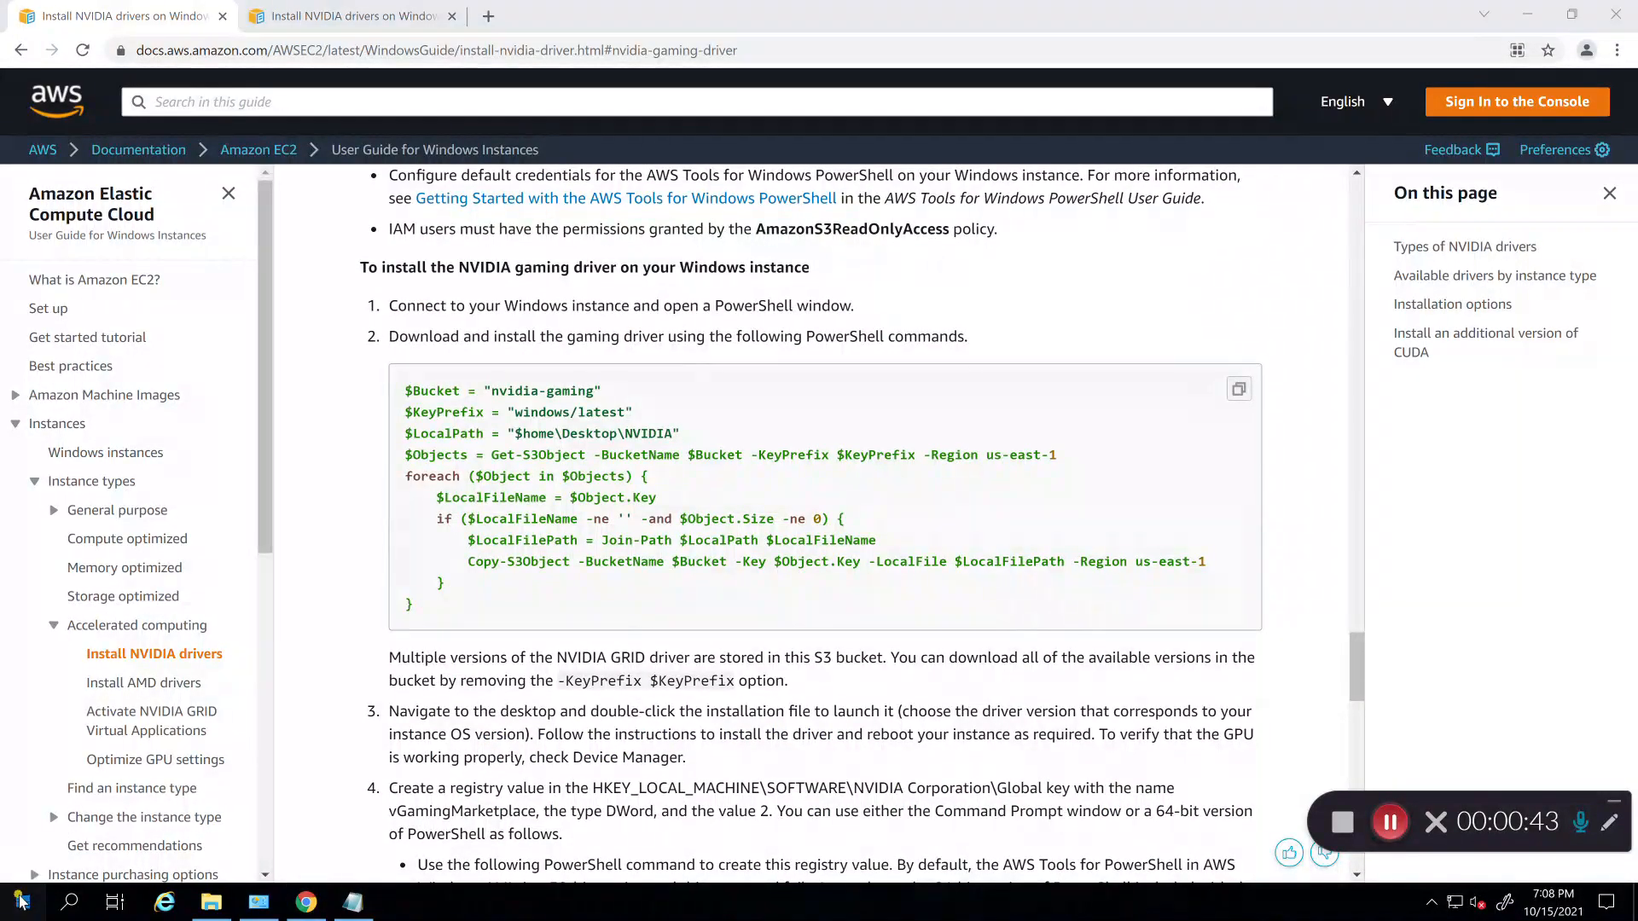
pyautogui.write('po')
pyautogui.press('Return')
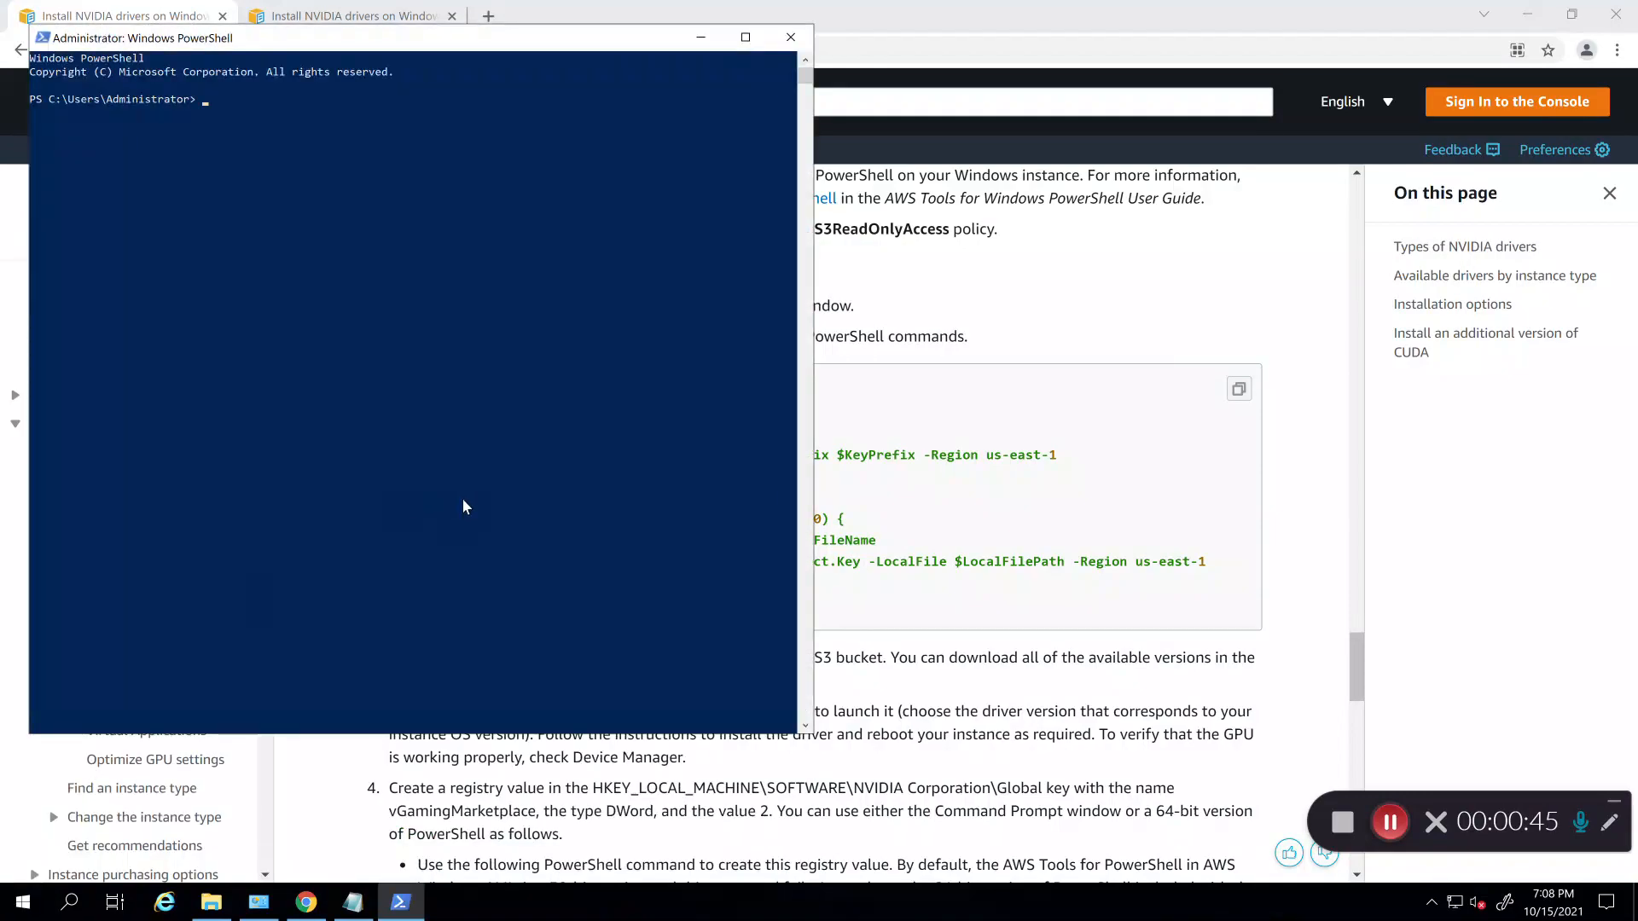
pyautogui.click(962, 323)
pyautogui.moveTo(614, 399); pyautogui.dragTo(402, 391)
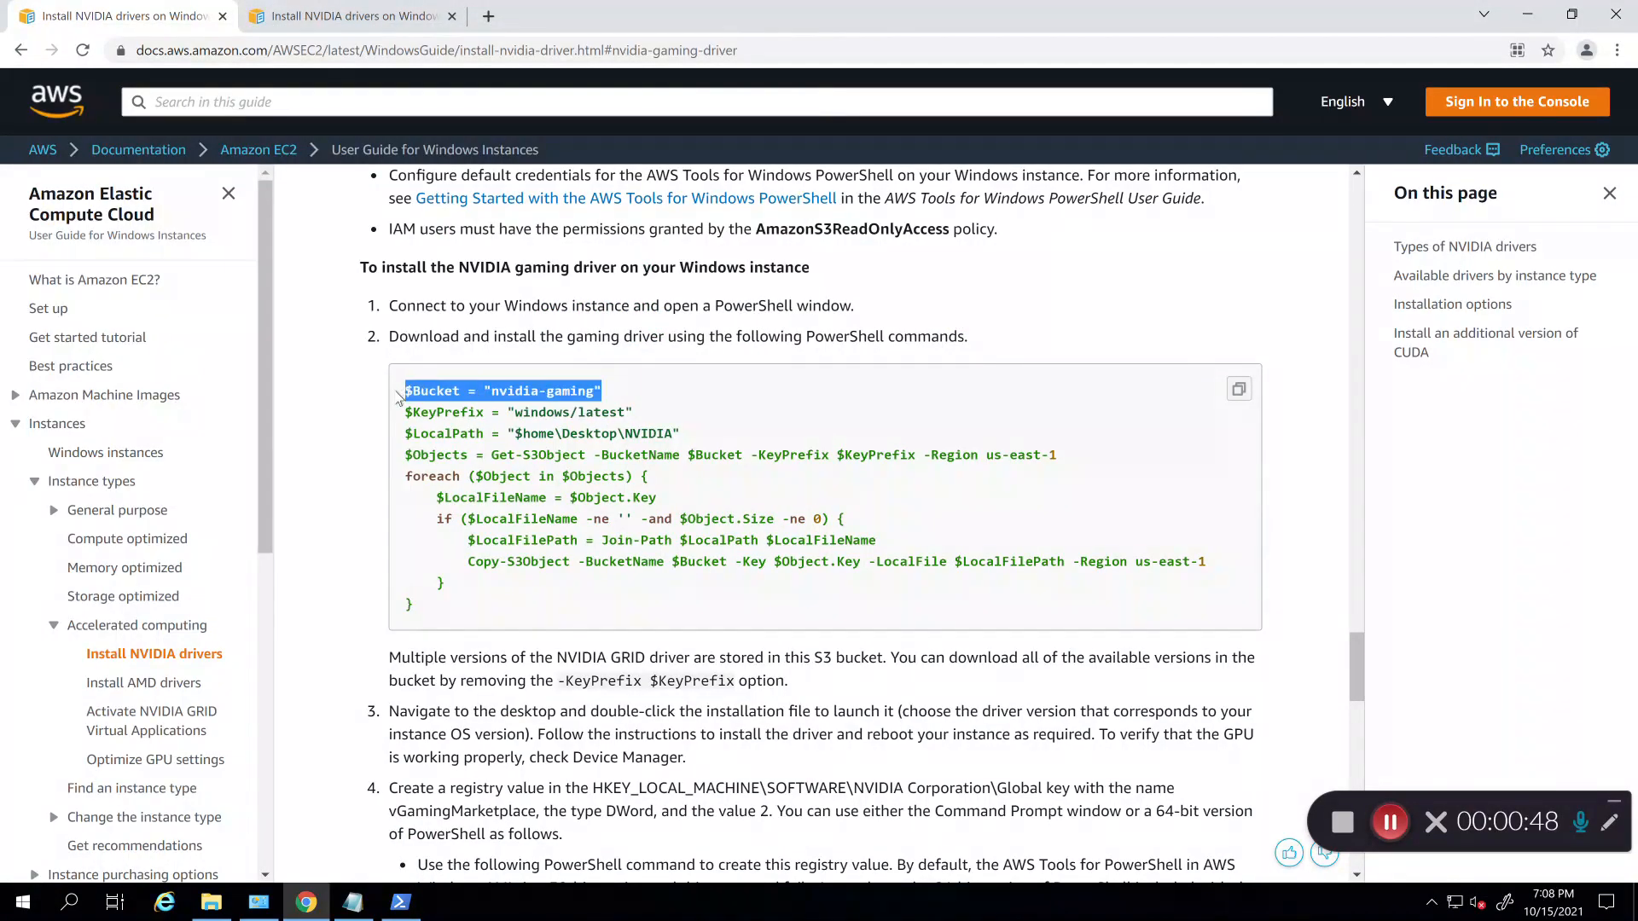
pyautogui.click(418, 910)
pyautogui.write('$Bucket = "nvidia-gaming"')
pyautogui.press('Return')
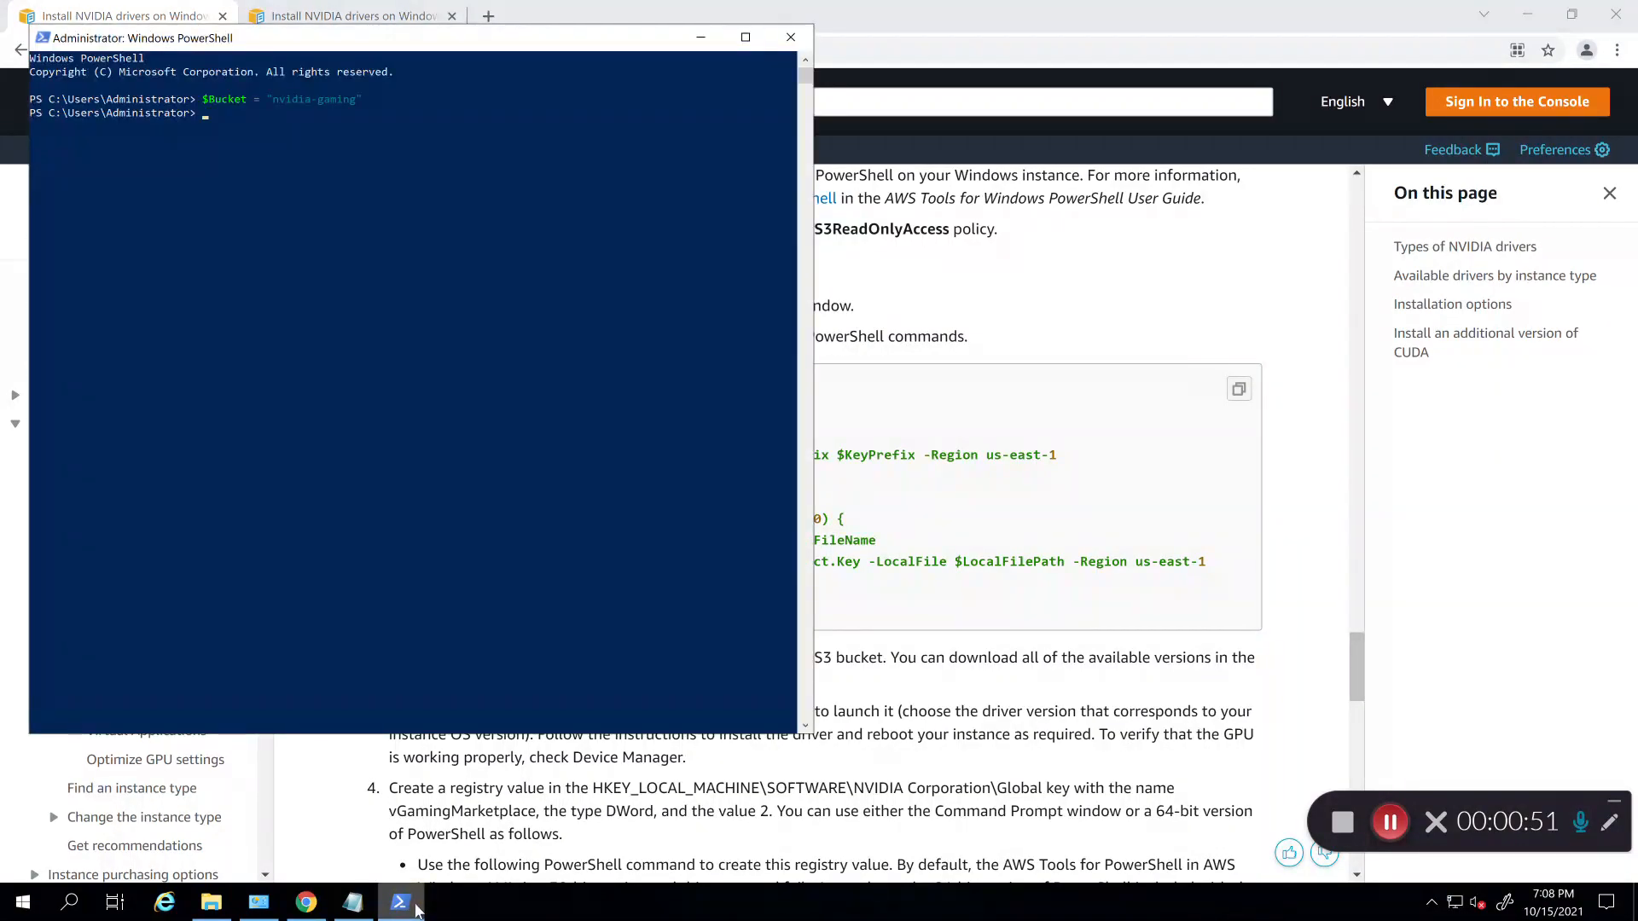
# Step: Set $KeyPrefix to the windows prefix, trimming the pasted value before running it
pyautogui.click(964, 427)
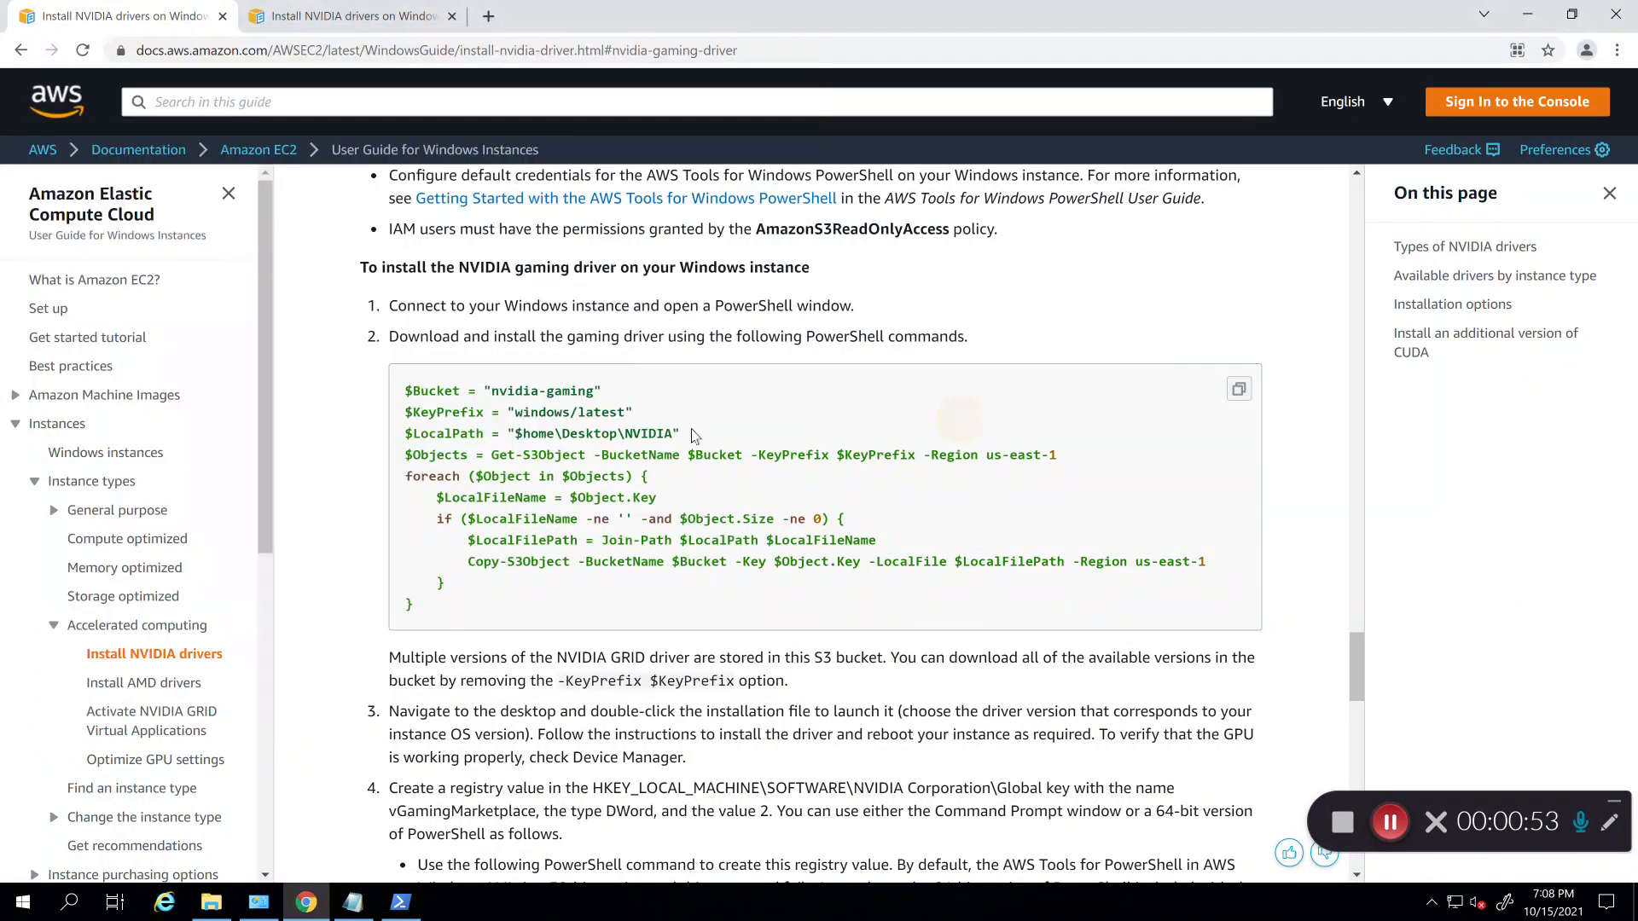
pyautogui.moveTo(637, 415); pyautogui.dragTo(398, 418)
pyautogui.hotkey('ctrl', 'c')
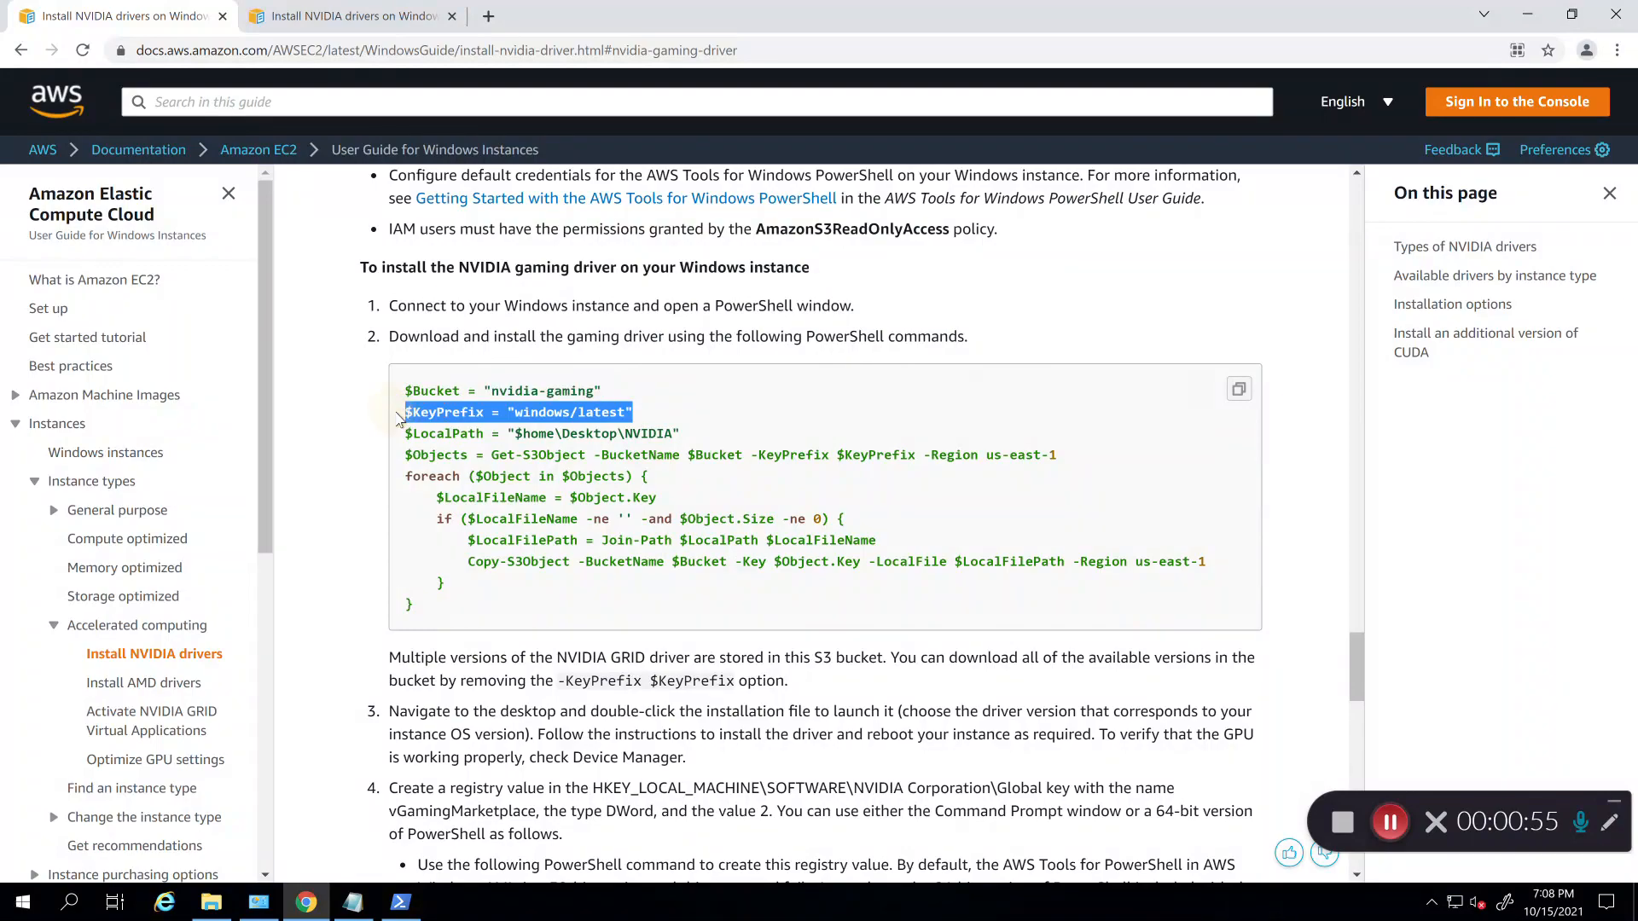
pyautogui.click(404, 901)
pyautogui.hotkey('ctrl', 'v')
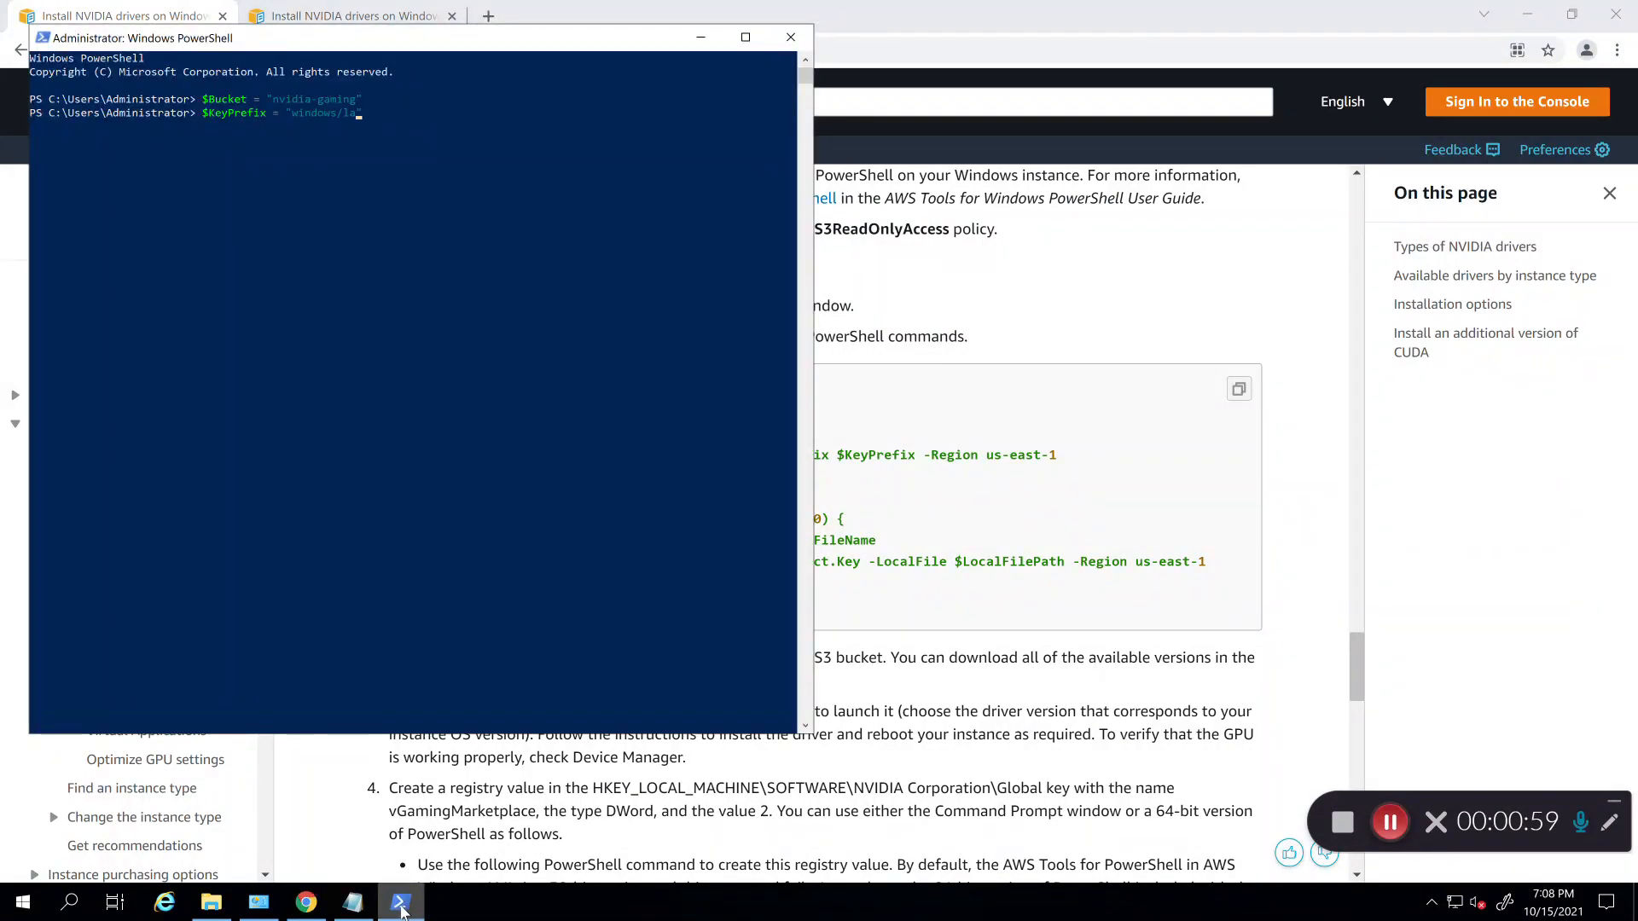
pyautogui.press('BackSpace')
pyautogui.press('Return')
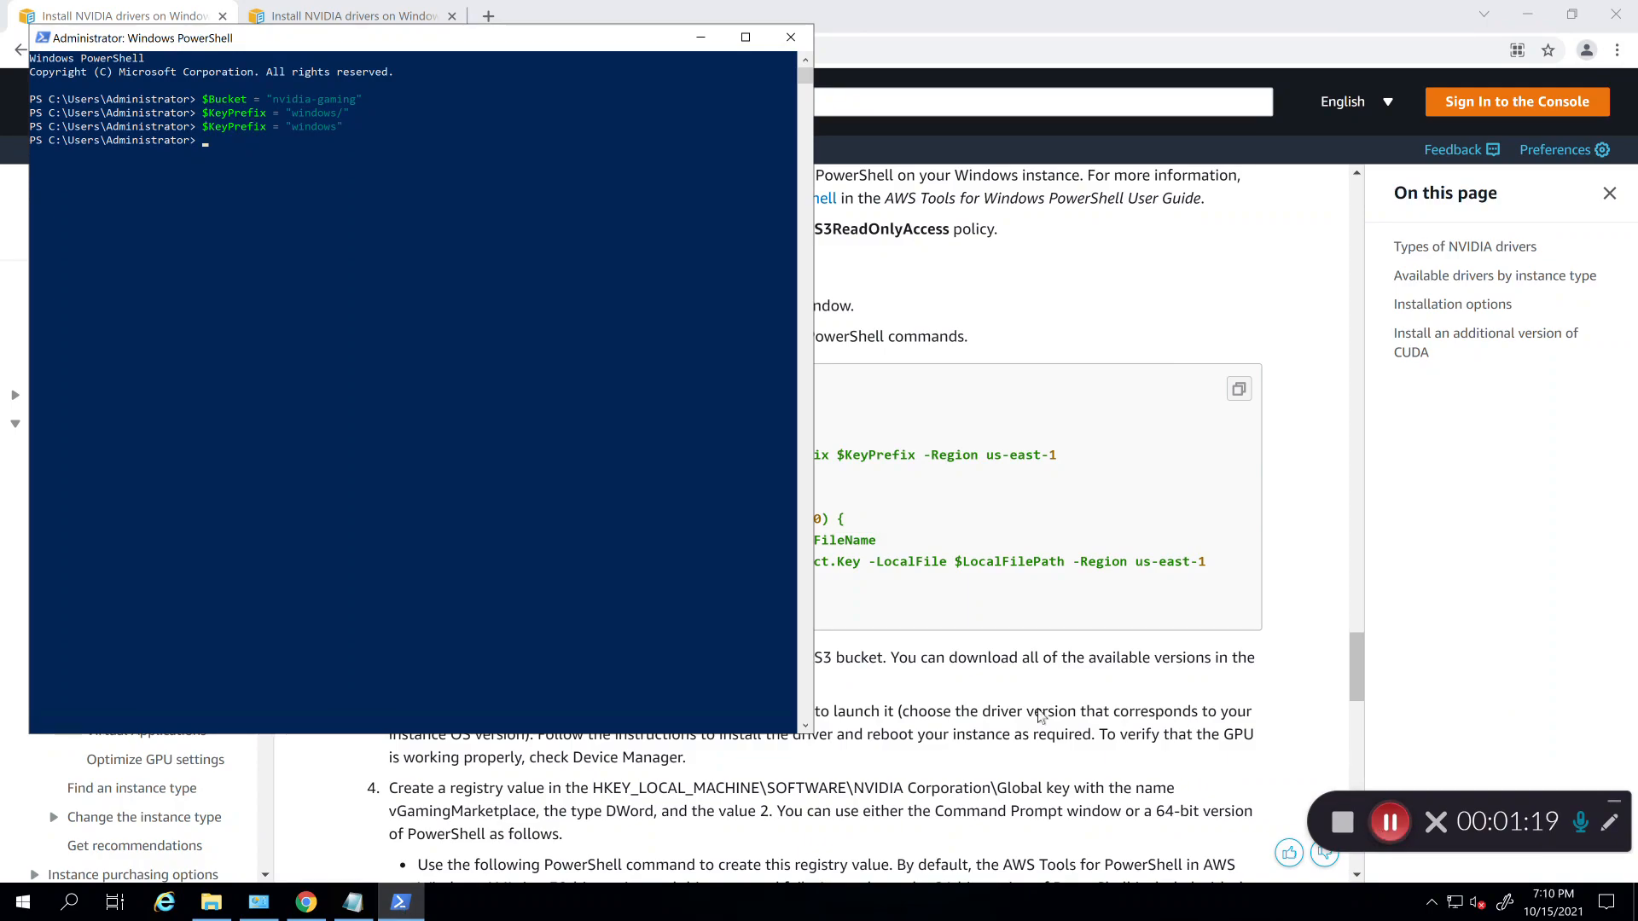
# Step: Paste and run the download code that saves every NVIDIA gaming driver file to Desktop\NVIDIA
pyautogui.click(608, 401)
pyautogui.click(1010, 376)
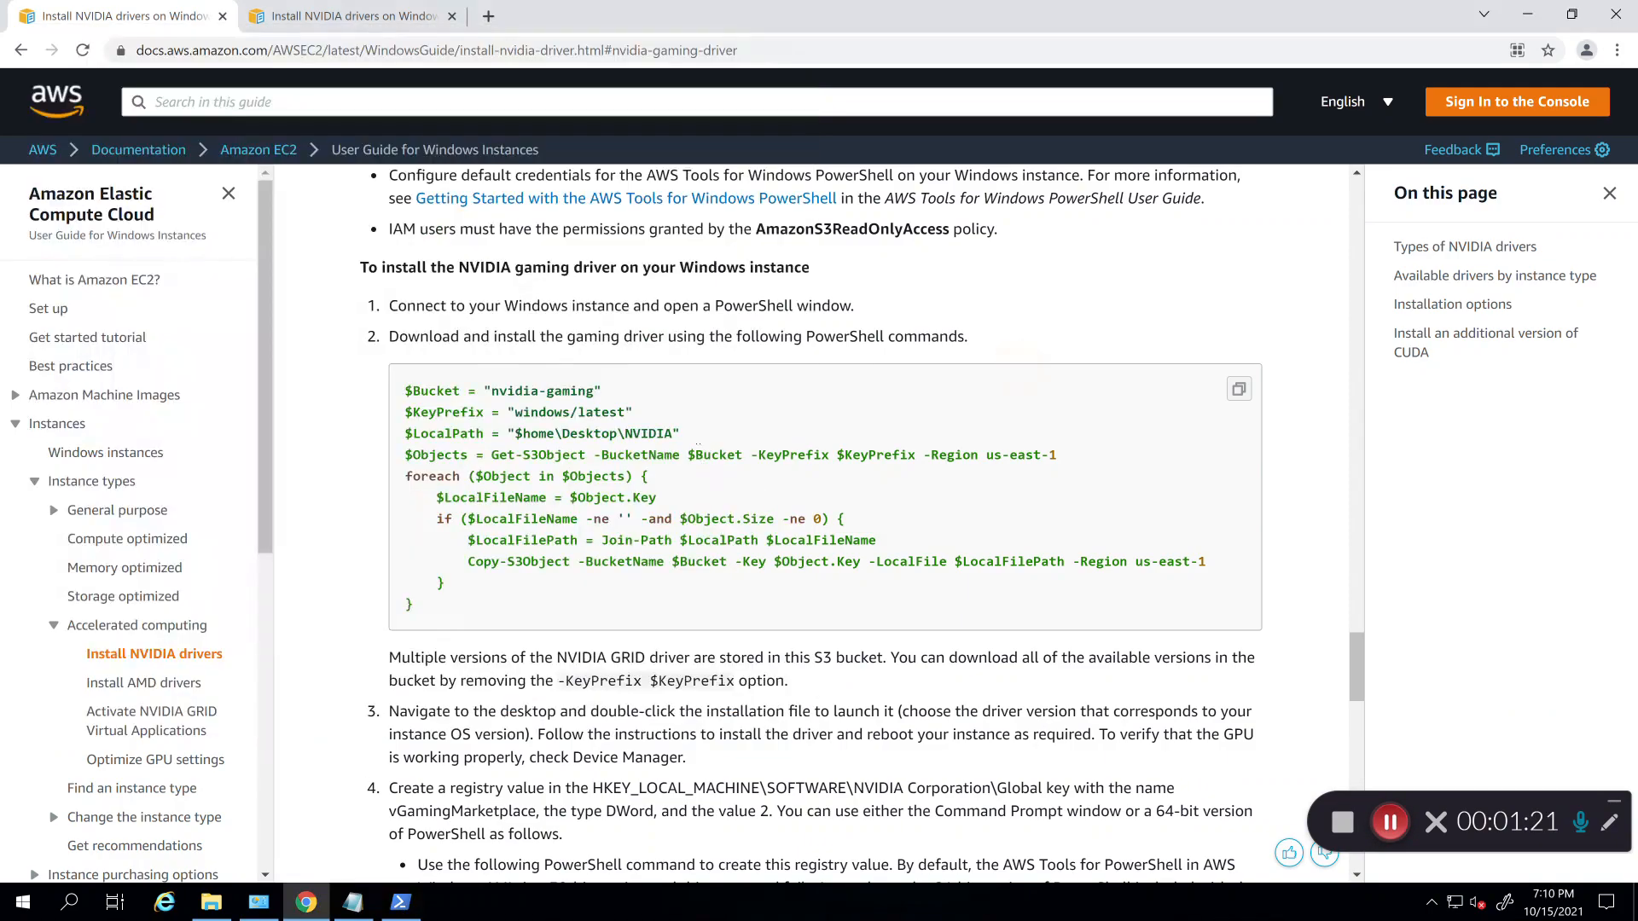
pyautogui.moveTo(700, 439); pyautogui.dragTo(433, 607)
pyautogui.hotkey('ctrl', 'c')
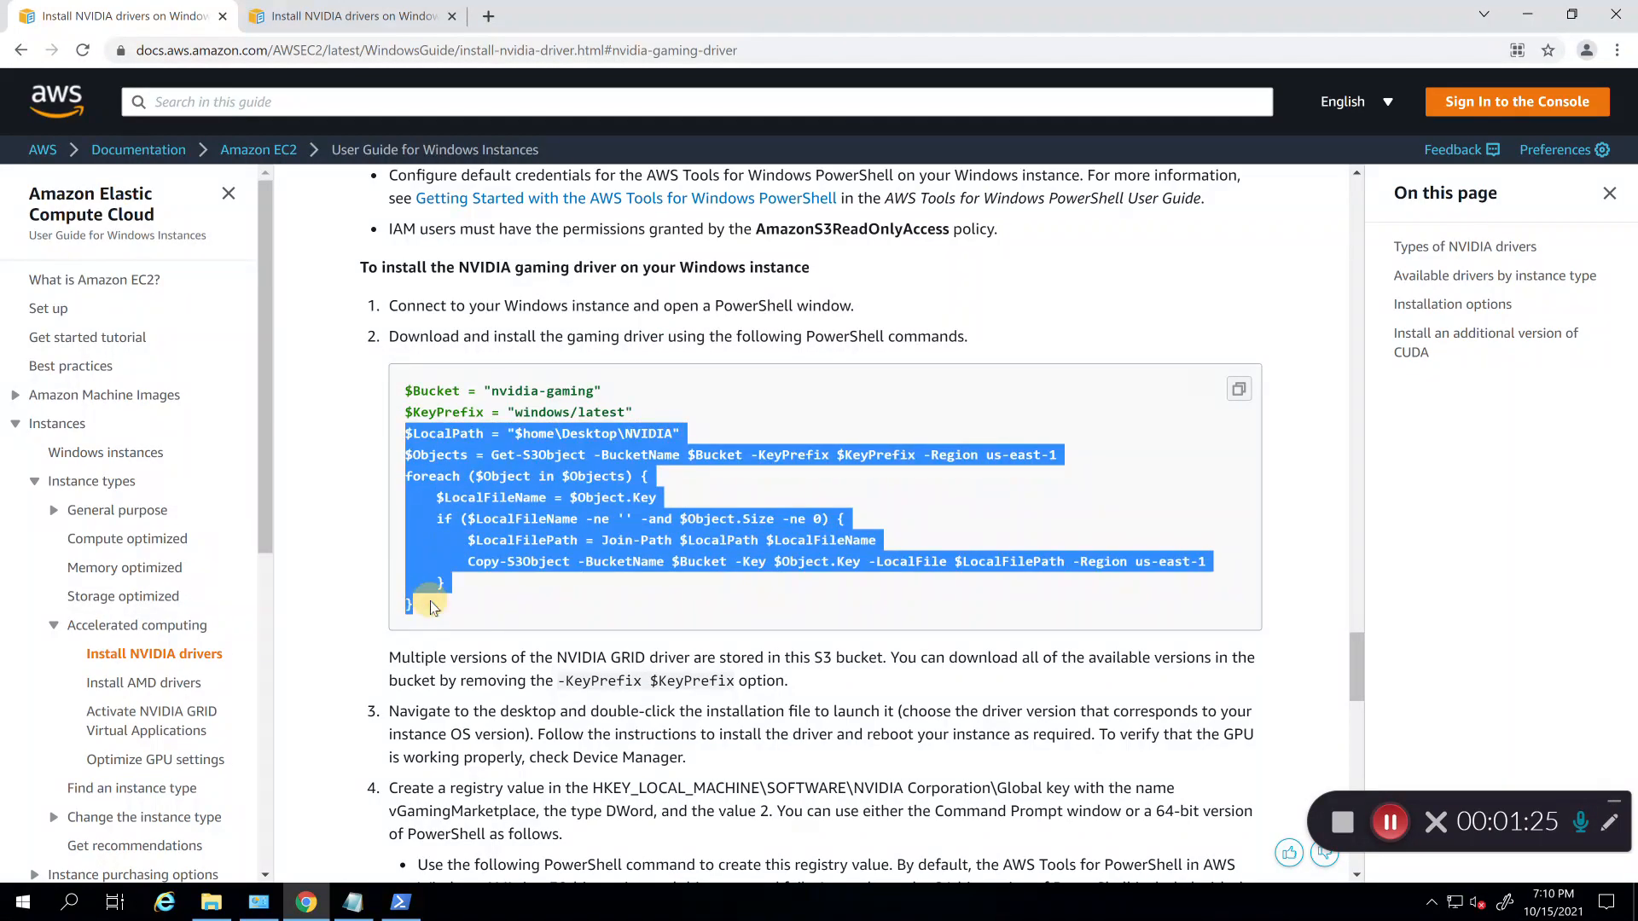
pyautogui.click(401, 902)
pyautogui.hotkey('ctrl', 'v')
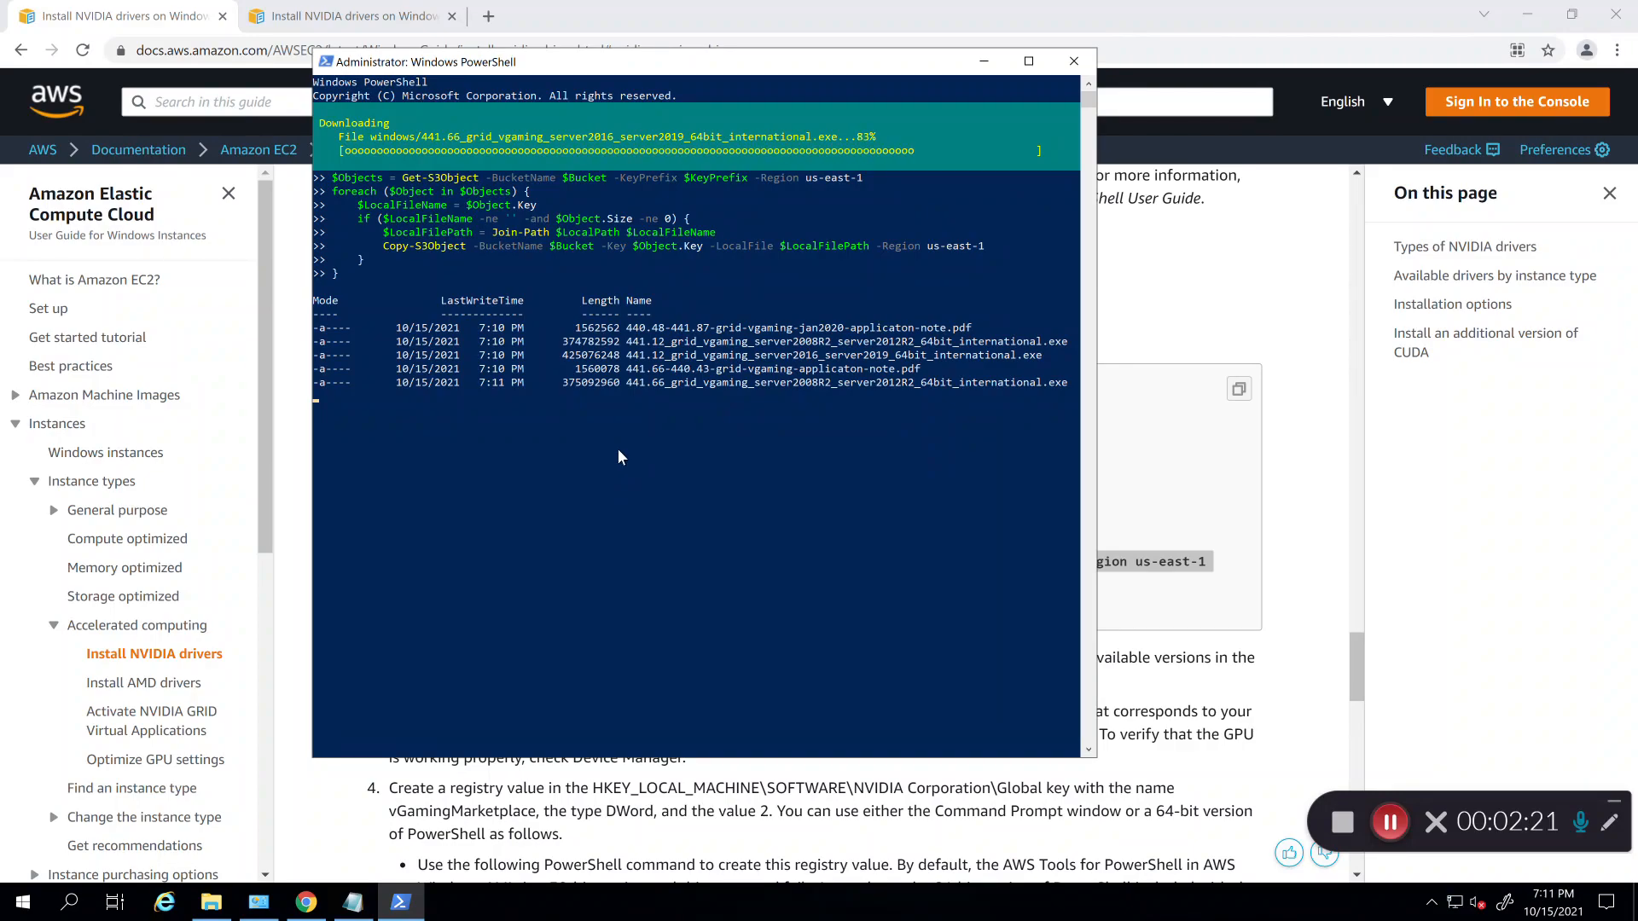
# Step: Open File Explorer and browse into Desktop\NVIDIA\windows to check the downloads
pyautogui.click(209, 902)
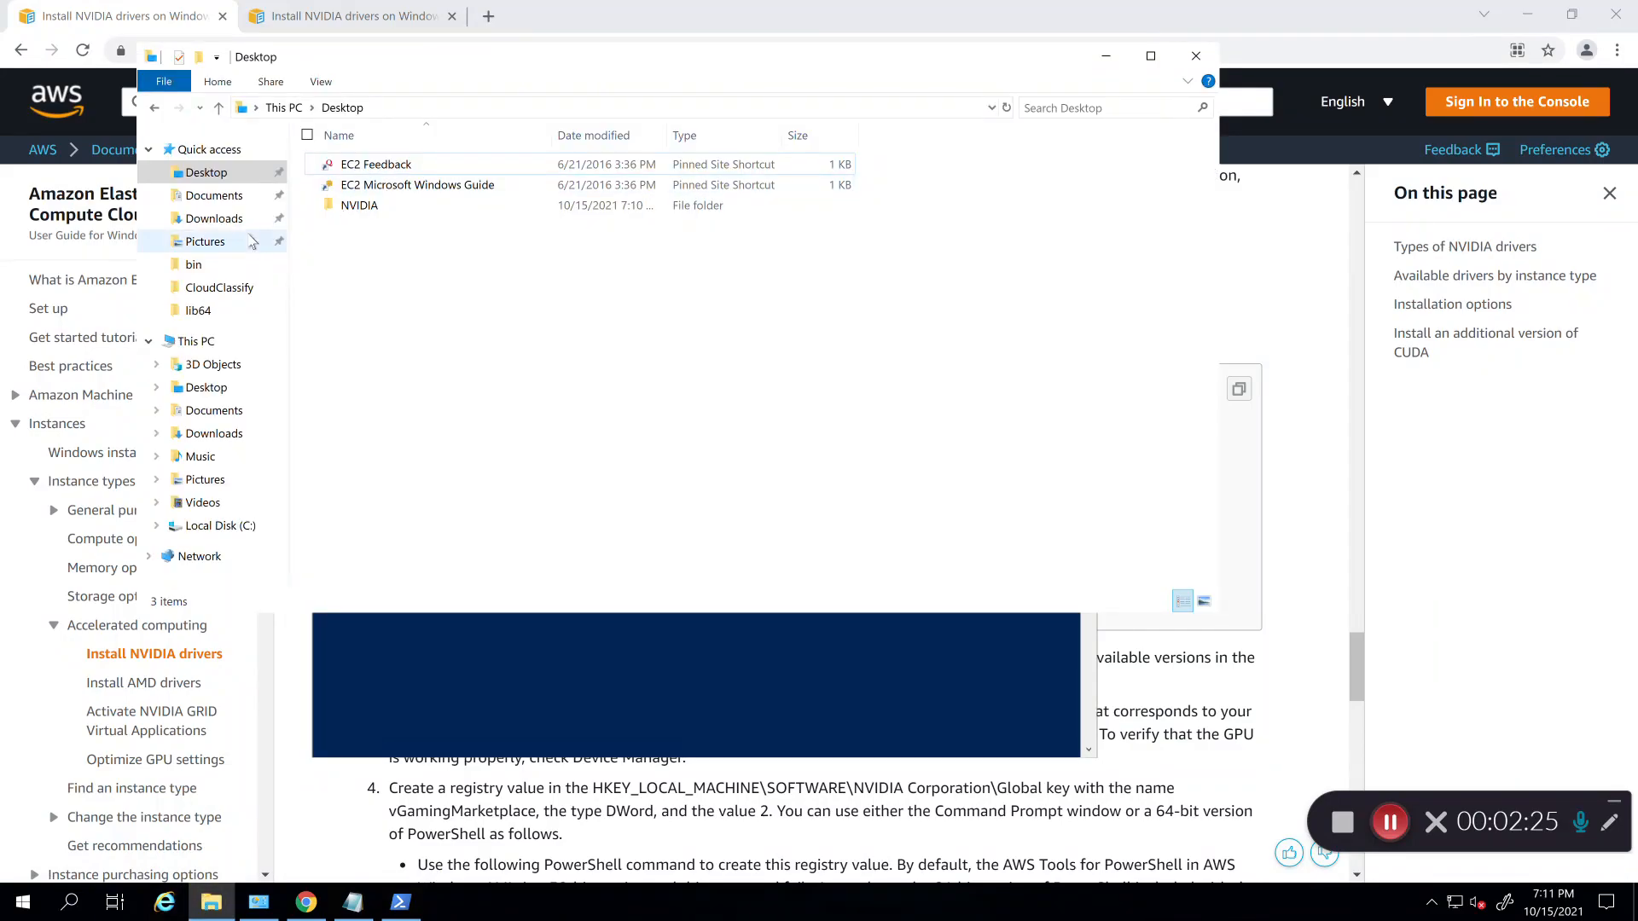
pyautogui.click(389, 109)
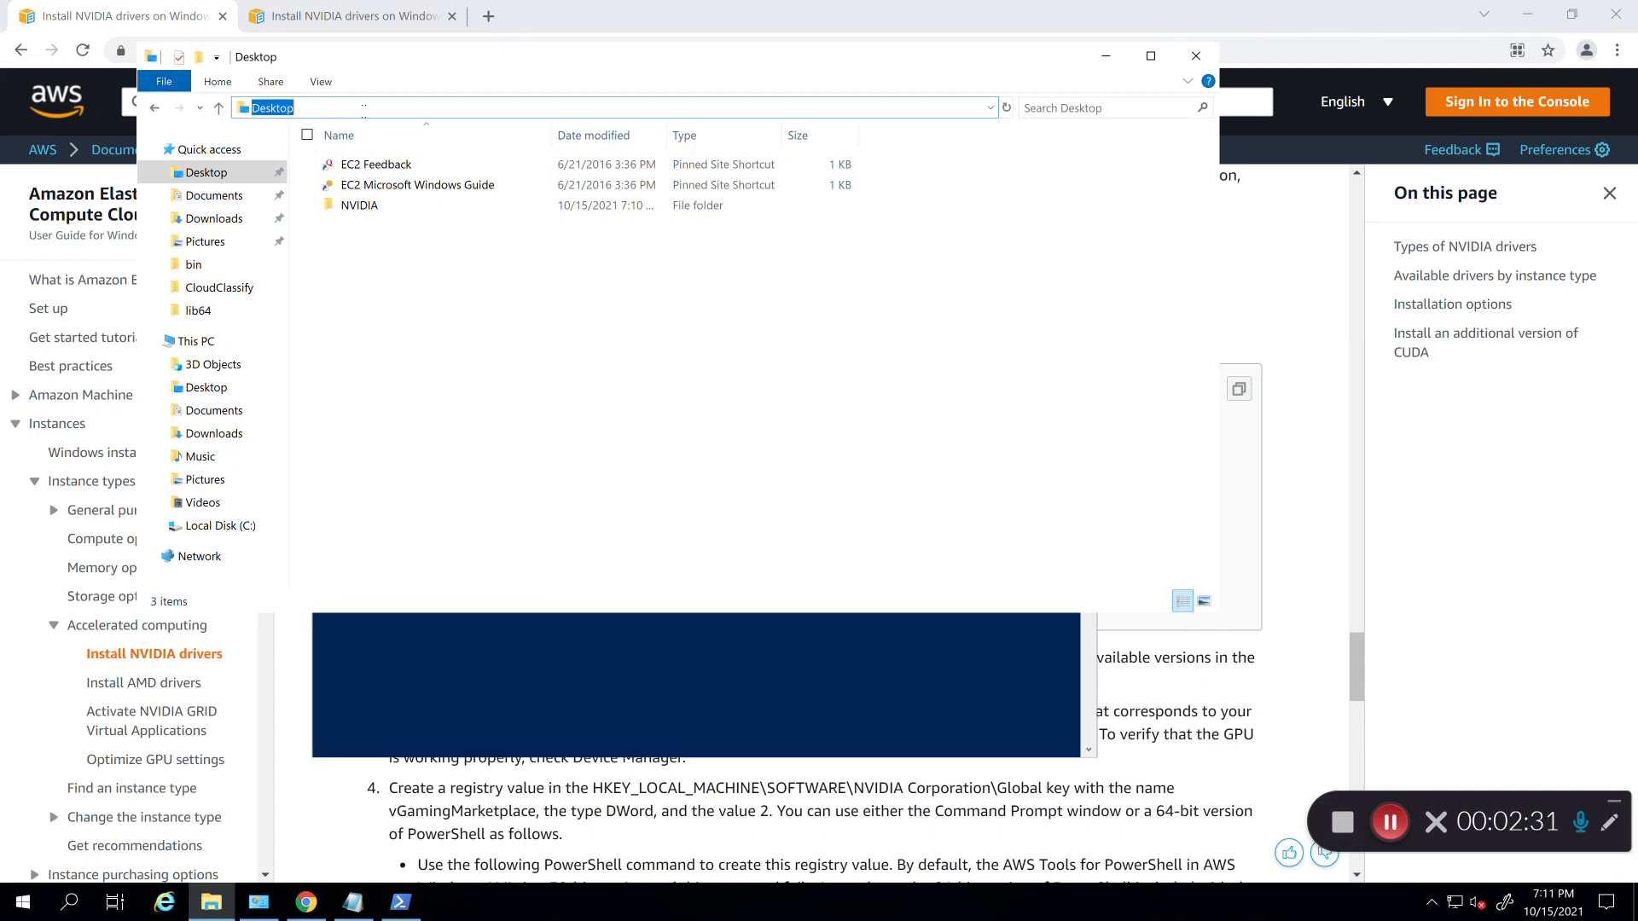
pyautogui.doubleClick(362, 204)
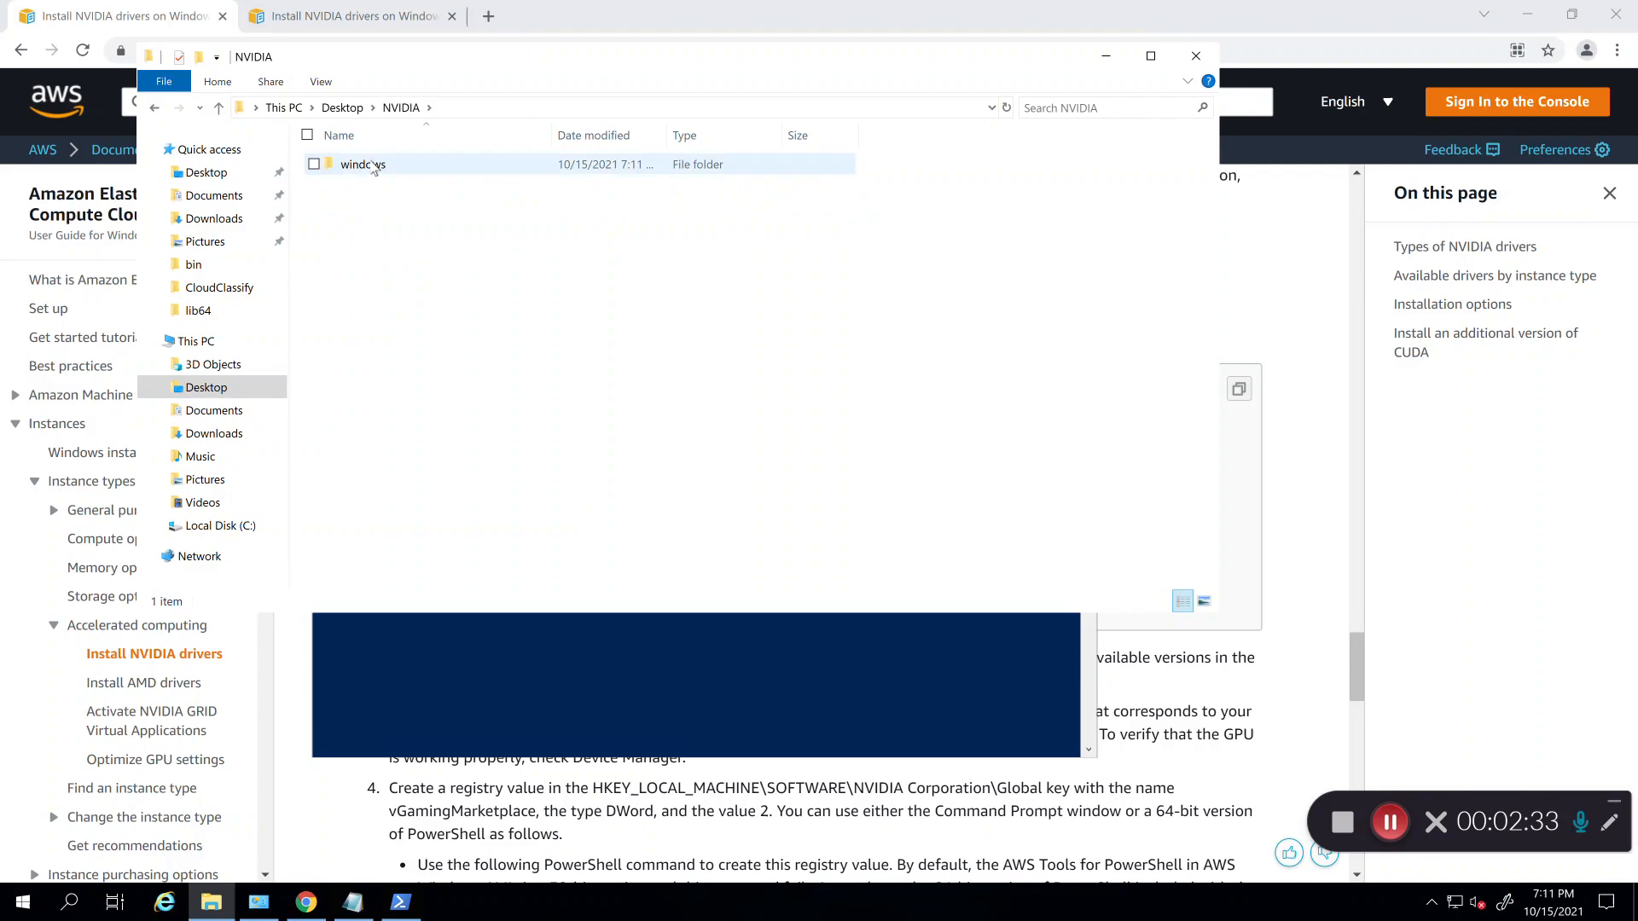
pyautogui.doubleClick(367, 164)
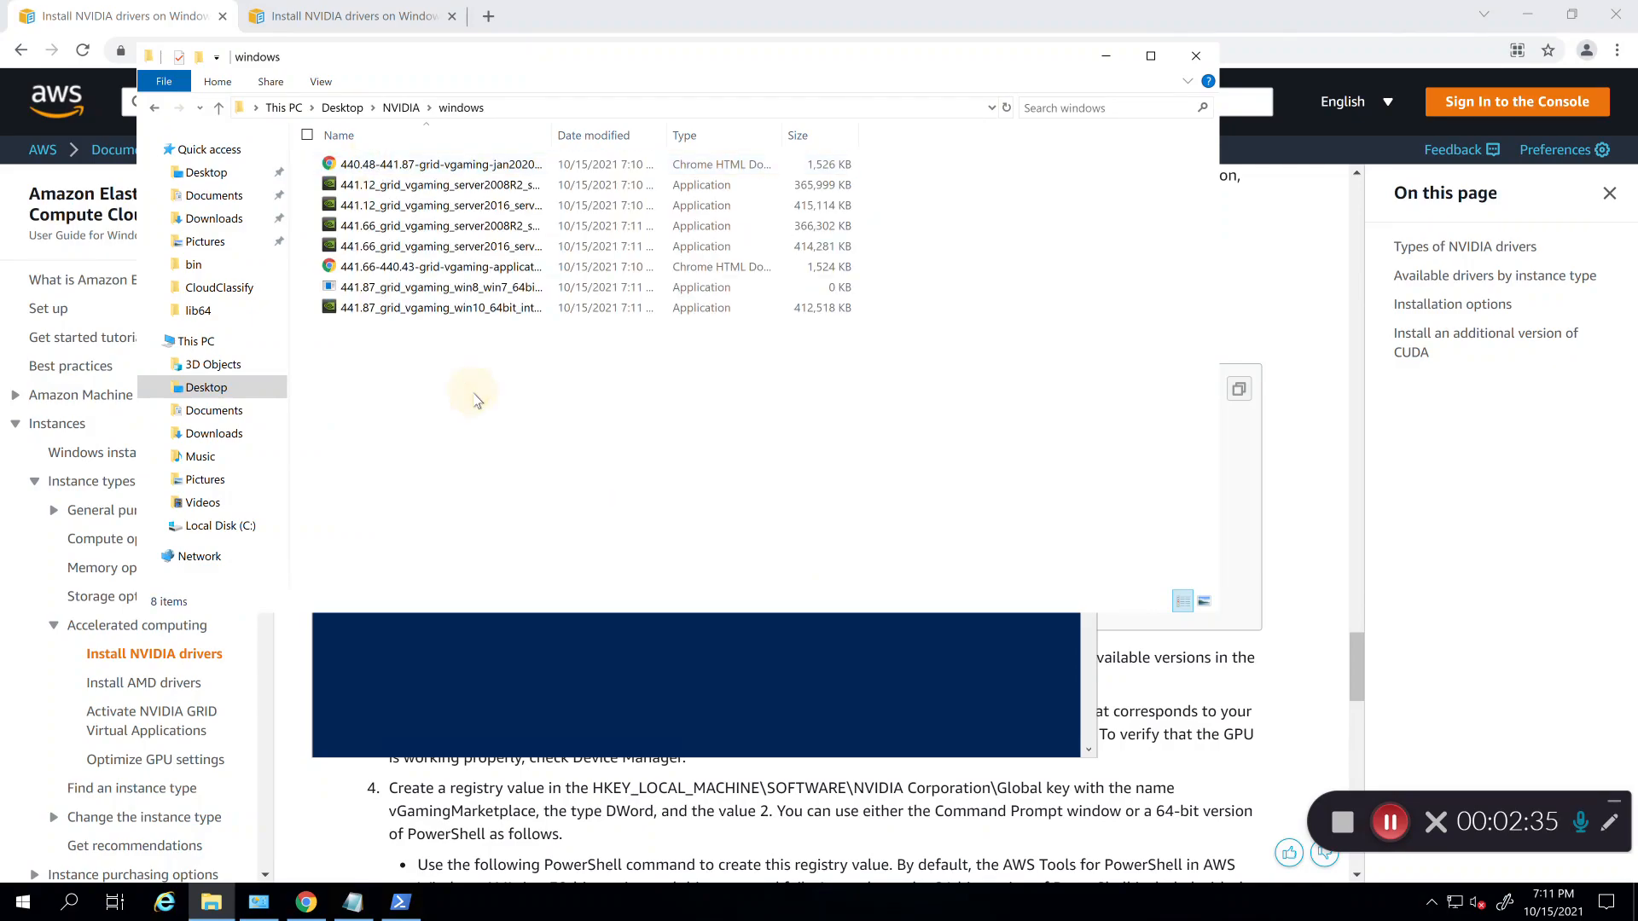
pyautogui.click(1106, 55)
pyautogui.click(1388, 823)
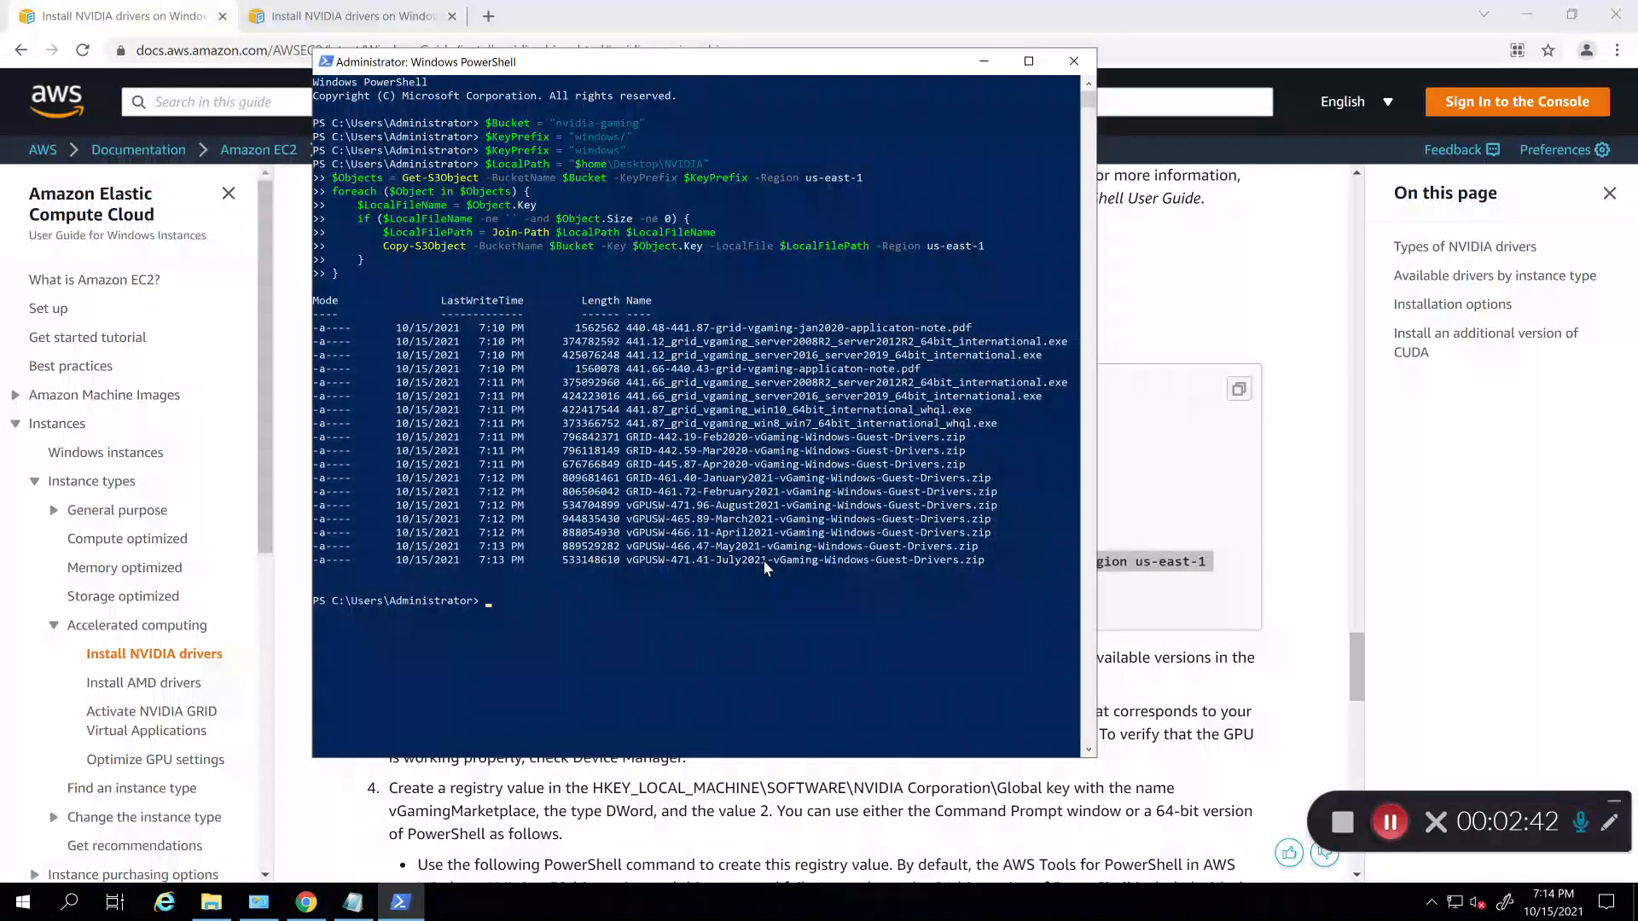
# Step: Return to Desktop\NVIDIA\windows and launch the 441.12 server2016/server2019 gaming driver installer
pyautogui.click(213, 904)
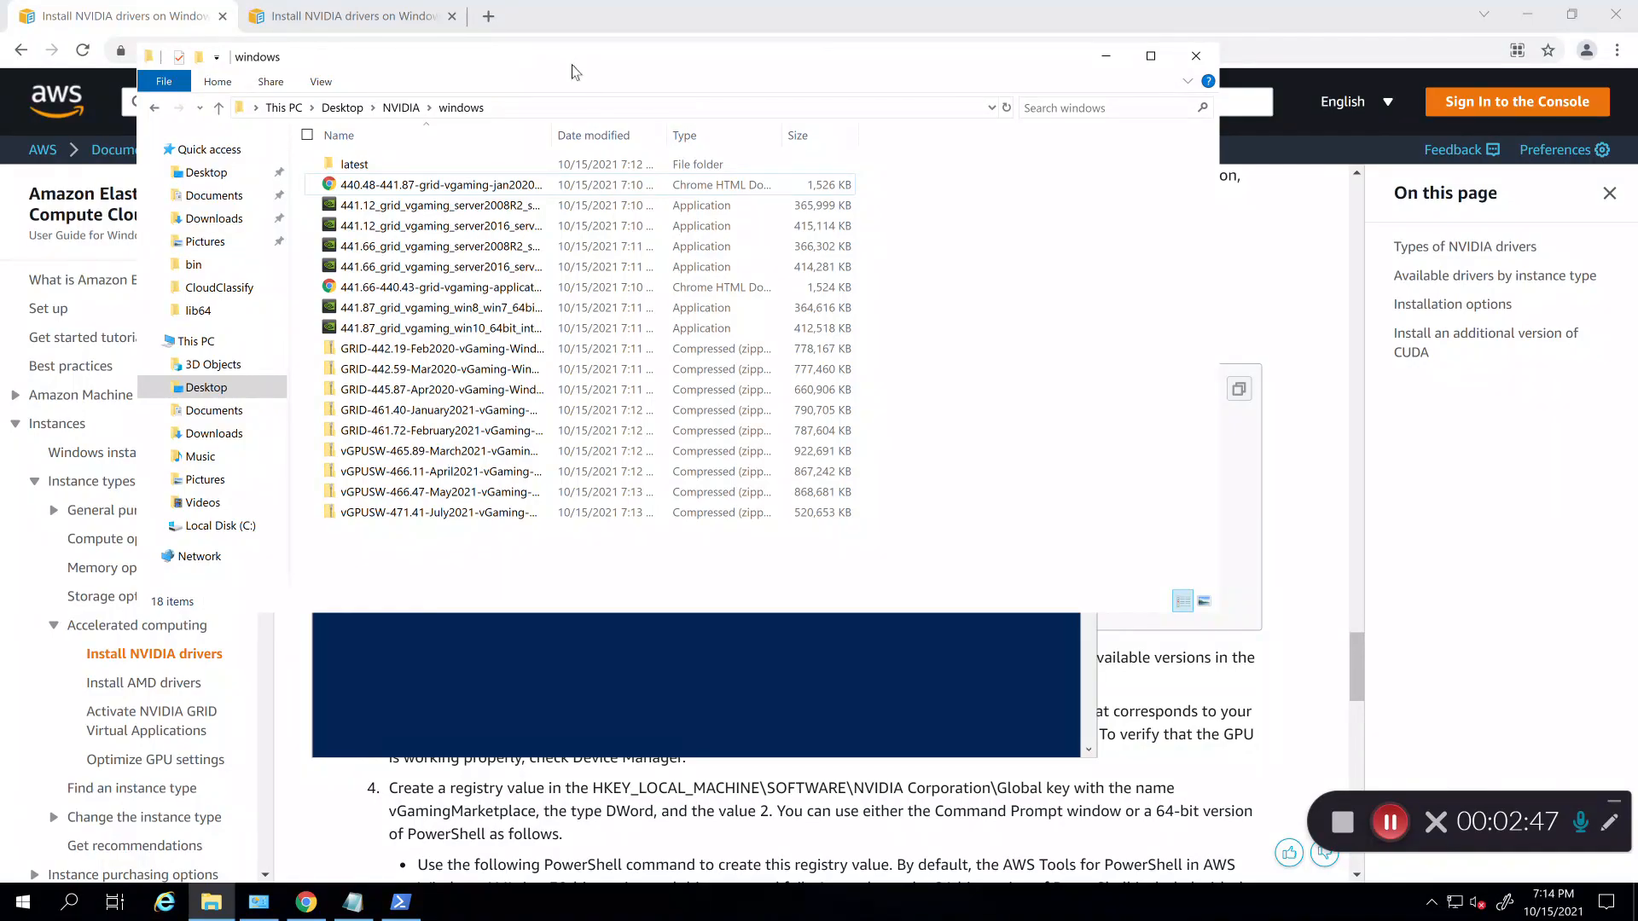
pyautogui.moveTo(572, 72); pyautogui.dragTo(720, 147)
pyautogui.click(491, 184)
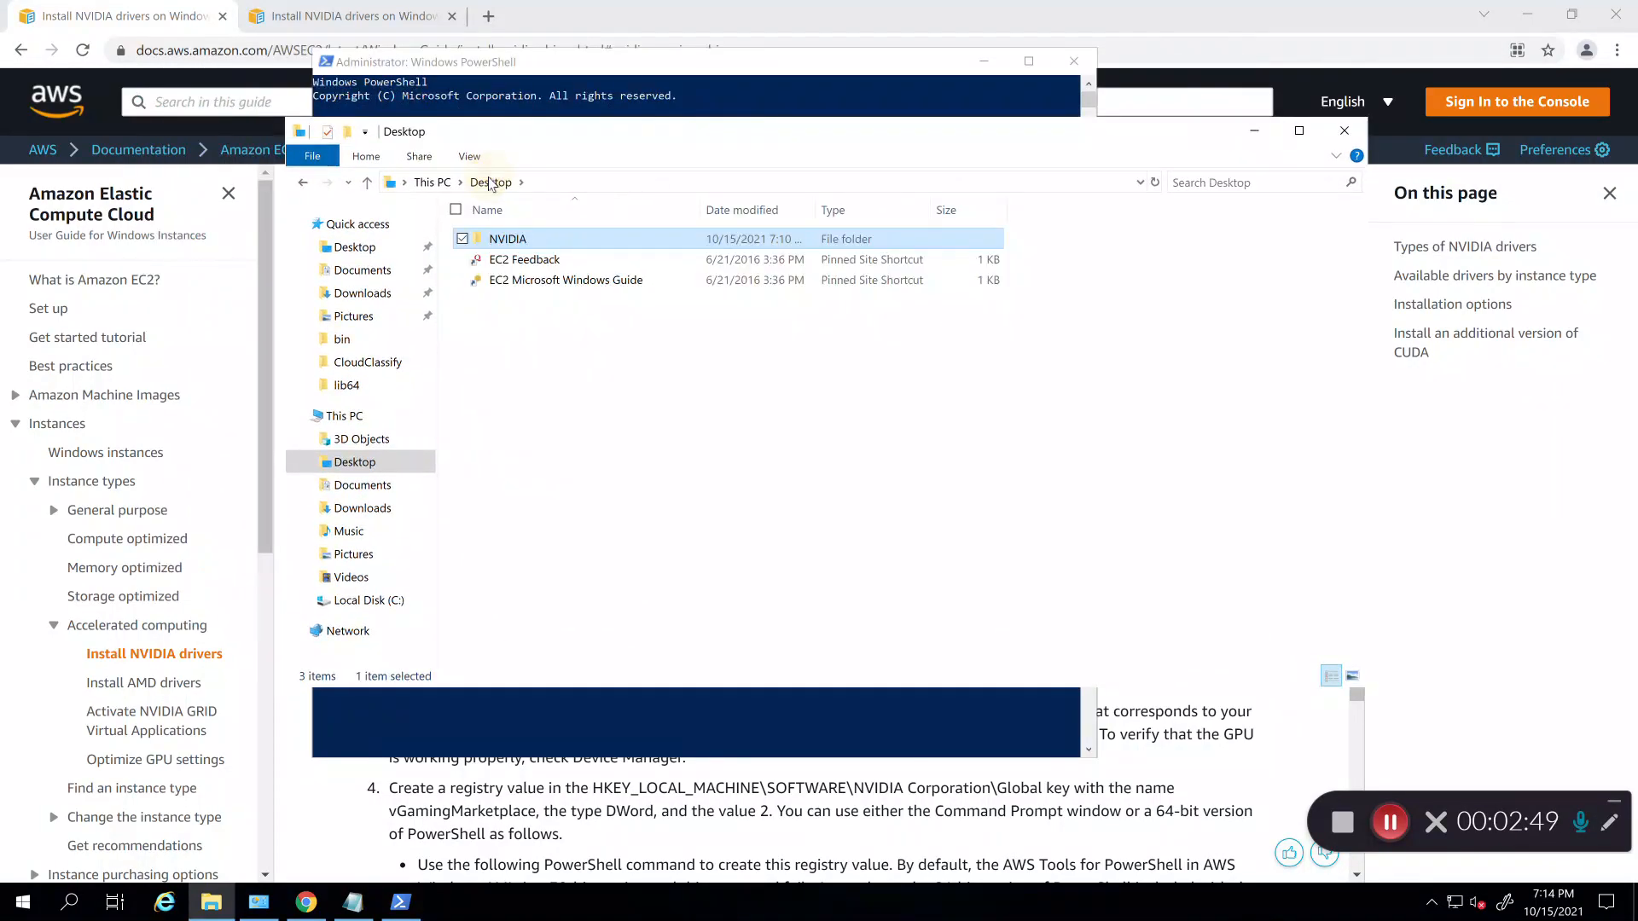
pyautogui.doubleClick(506, 243)
pyautogui.doubleClick(511, 243)
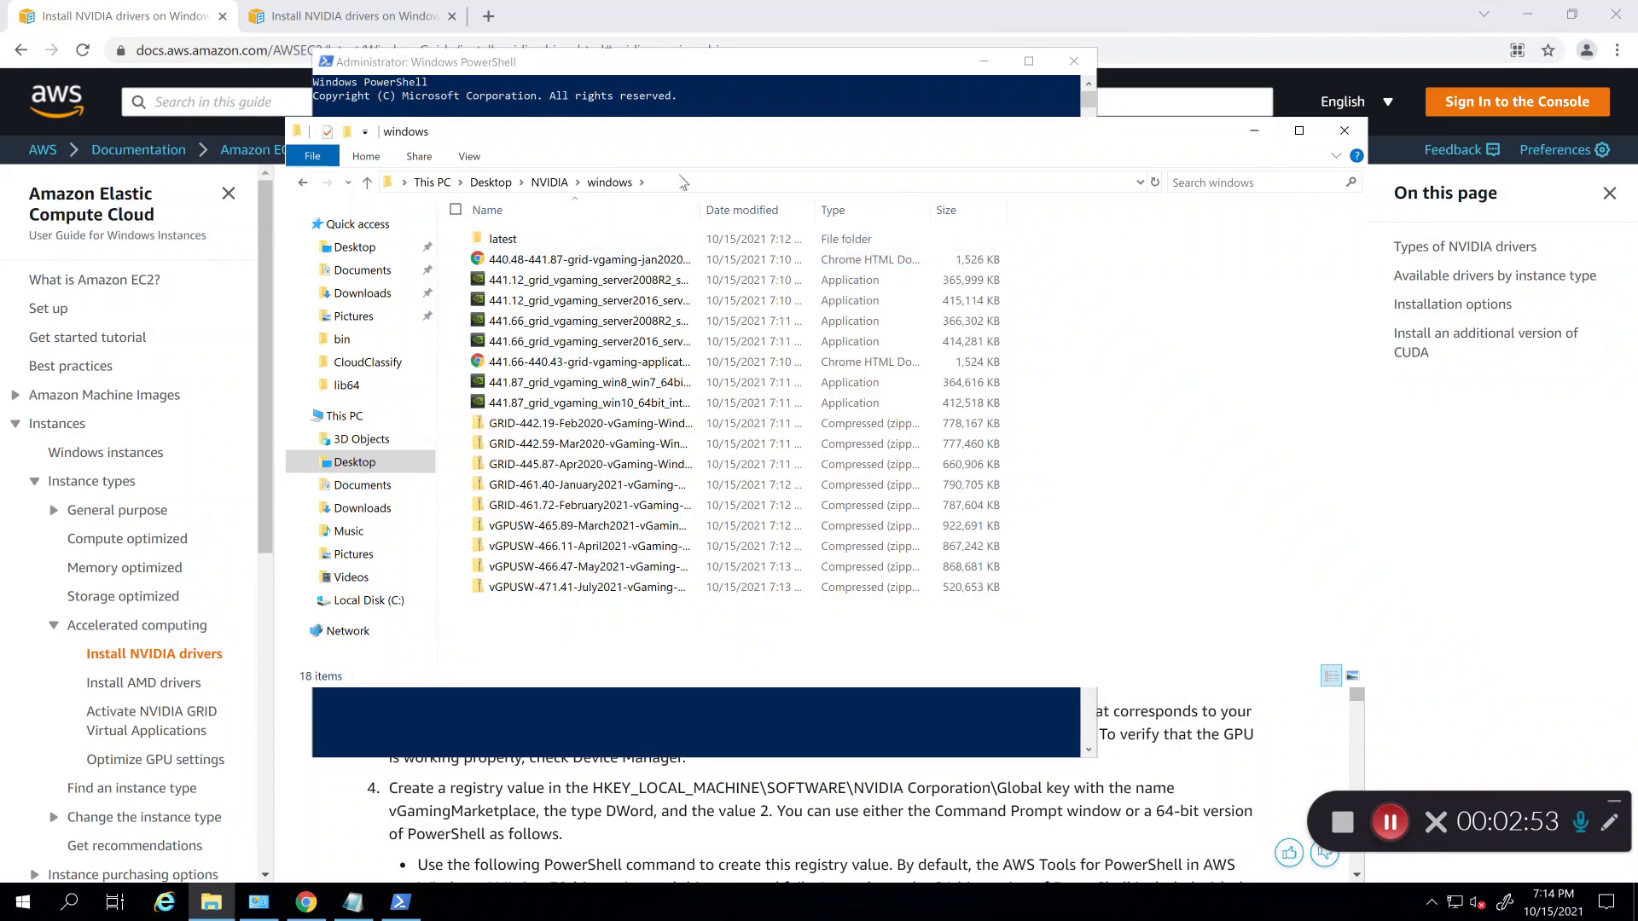
pyautogui.click(523, 300)
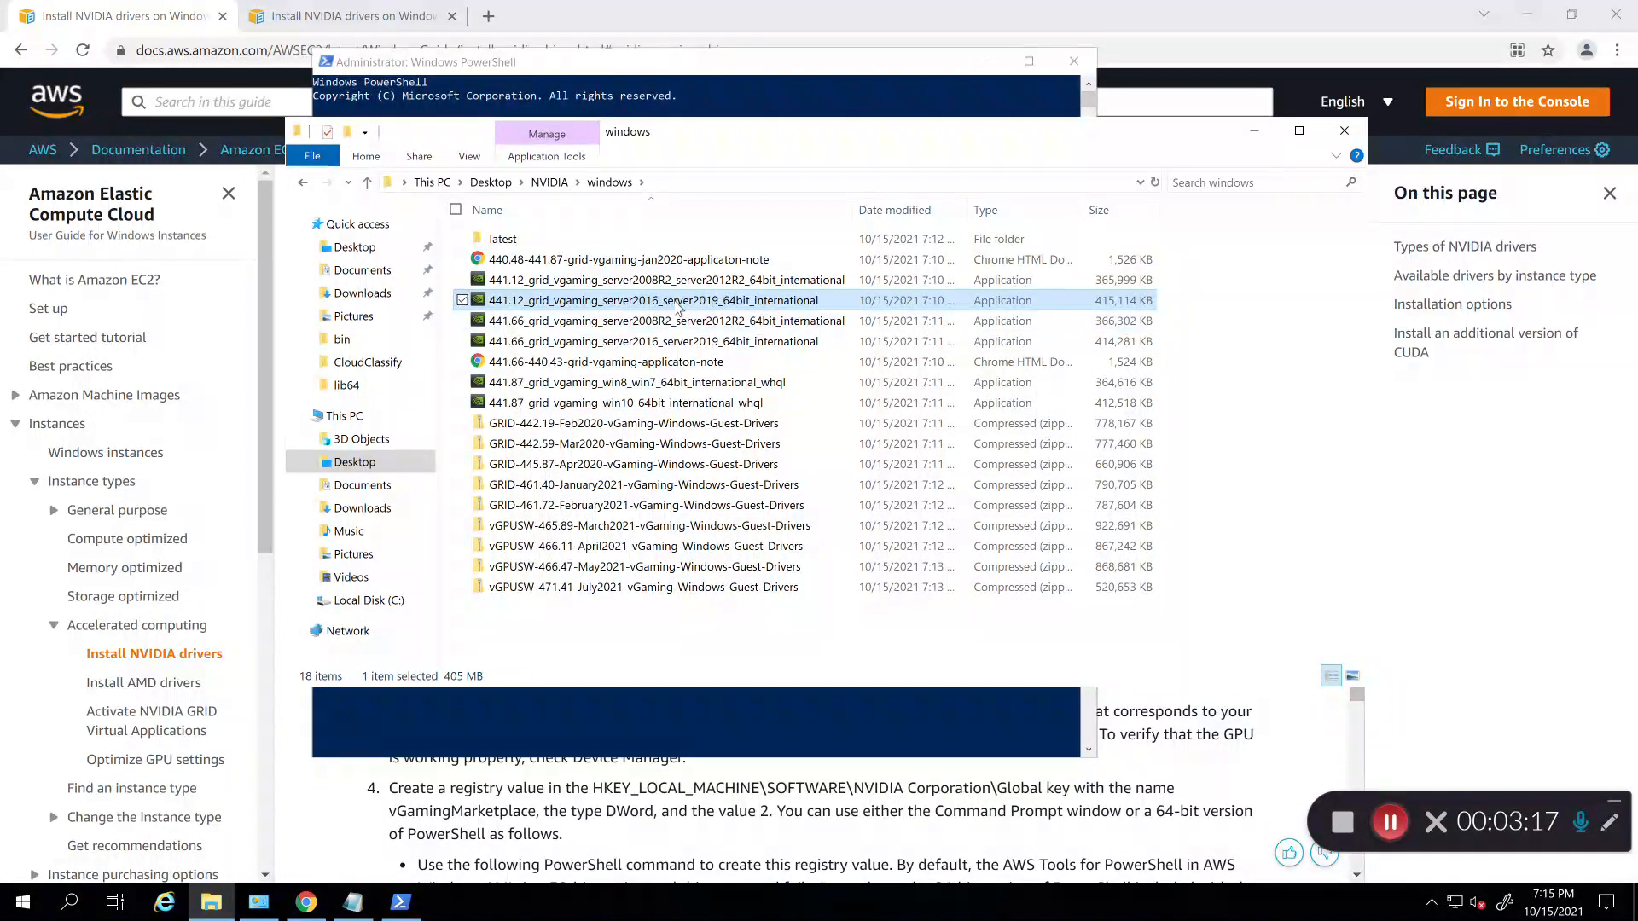
pyautogui.doubleClick(678, 306)
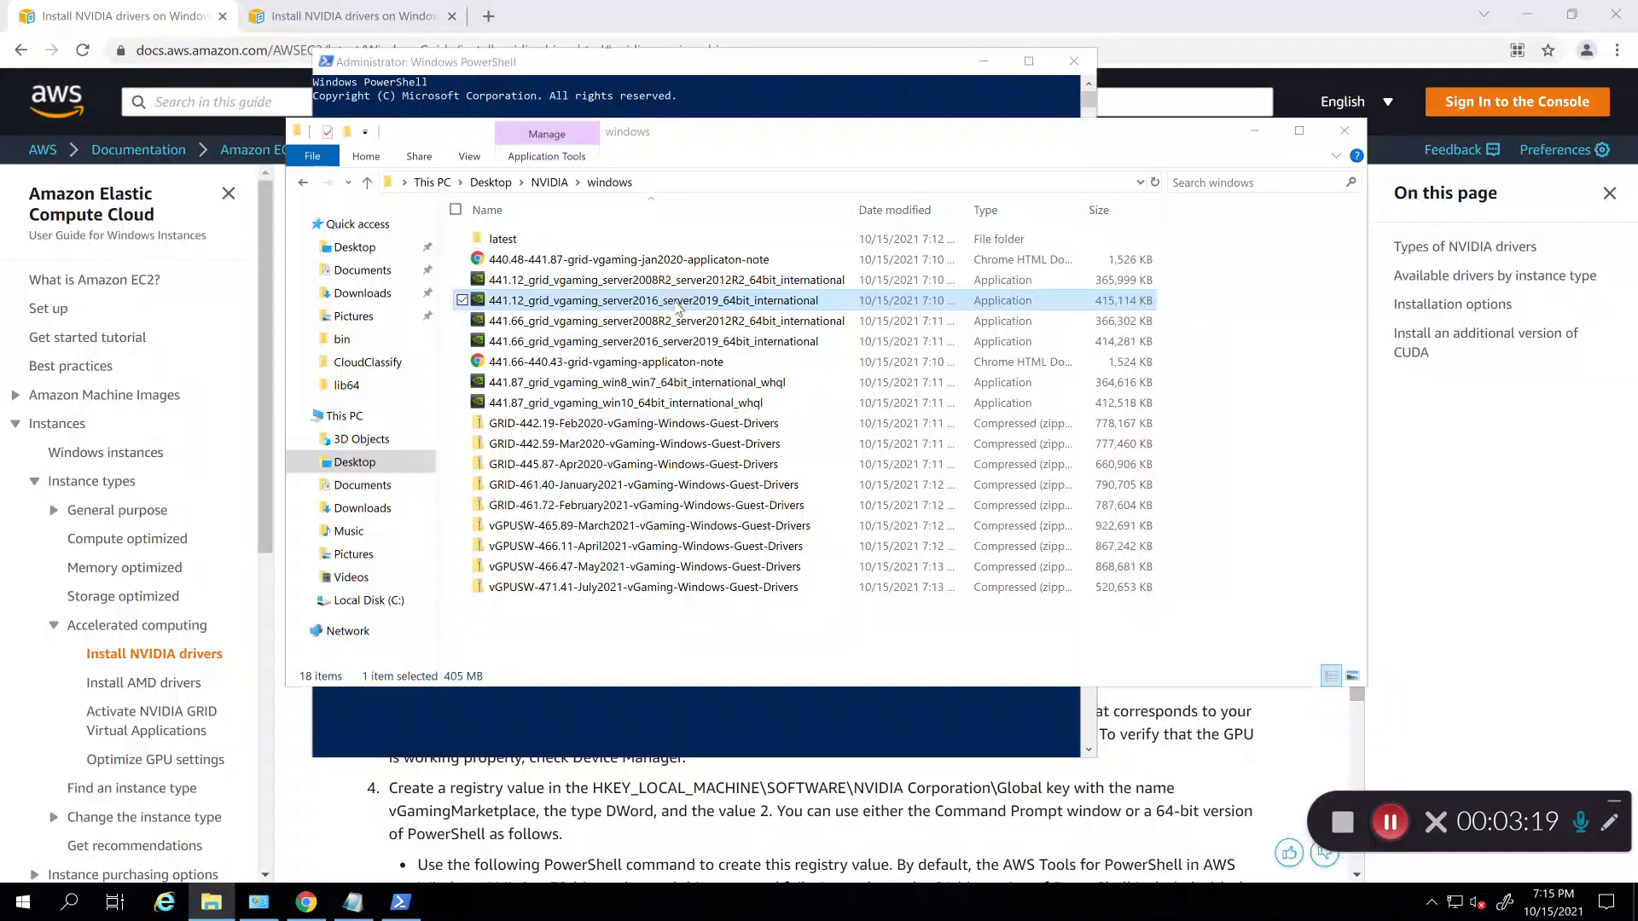
# Step: Extract the 441.12 driver package, accept the licence, and run an Express installation
pyautogui.click(772, 492)
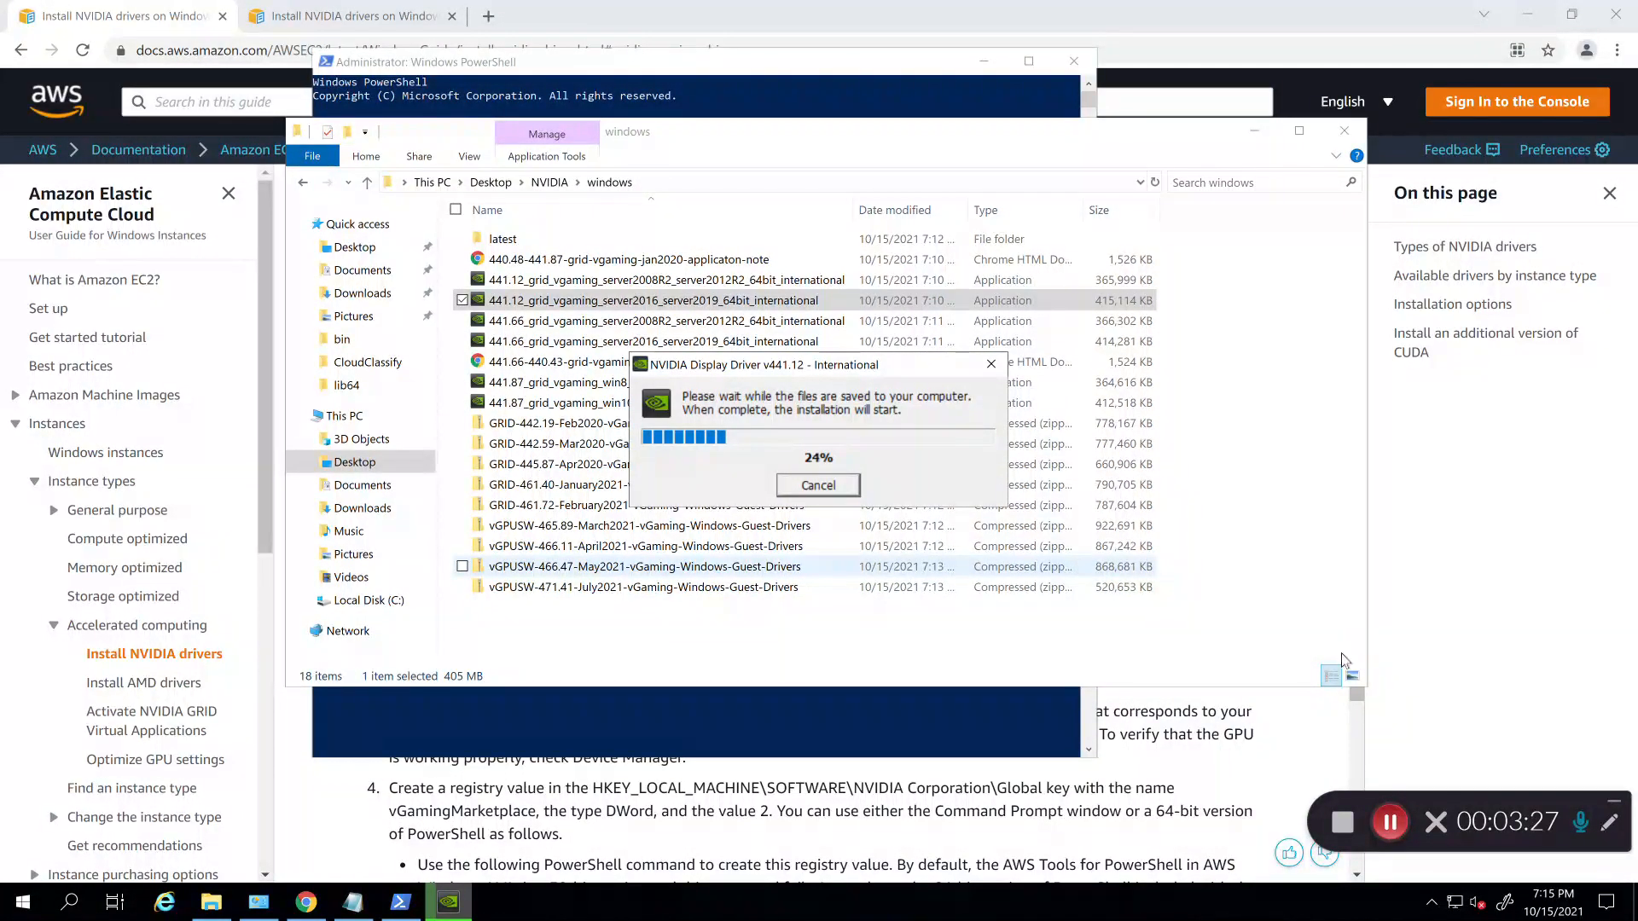
pyautogui.click(1391, 821)
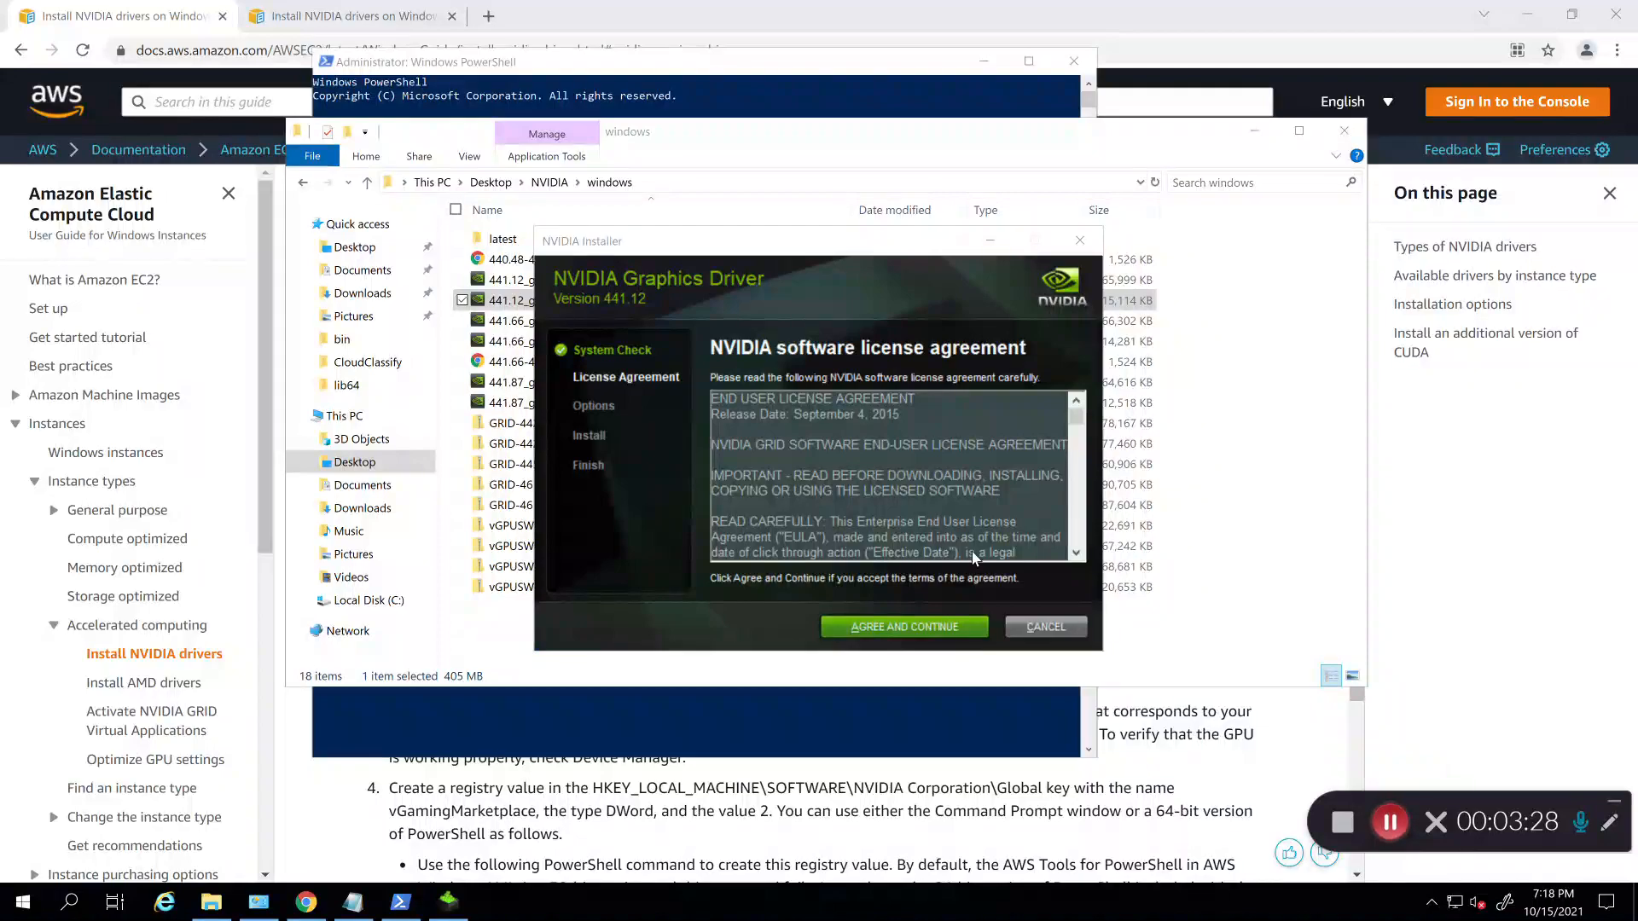
pyautogui.click(875, 635)
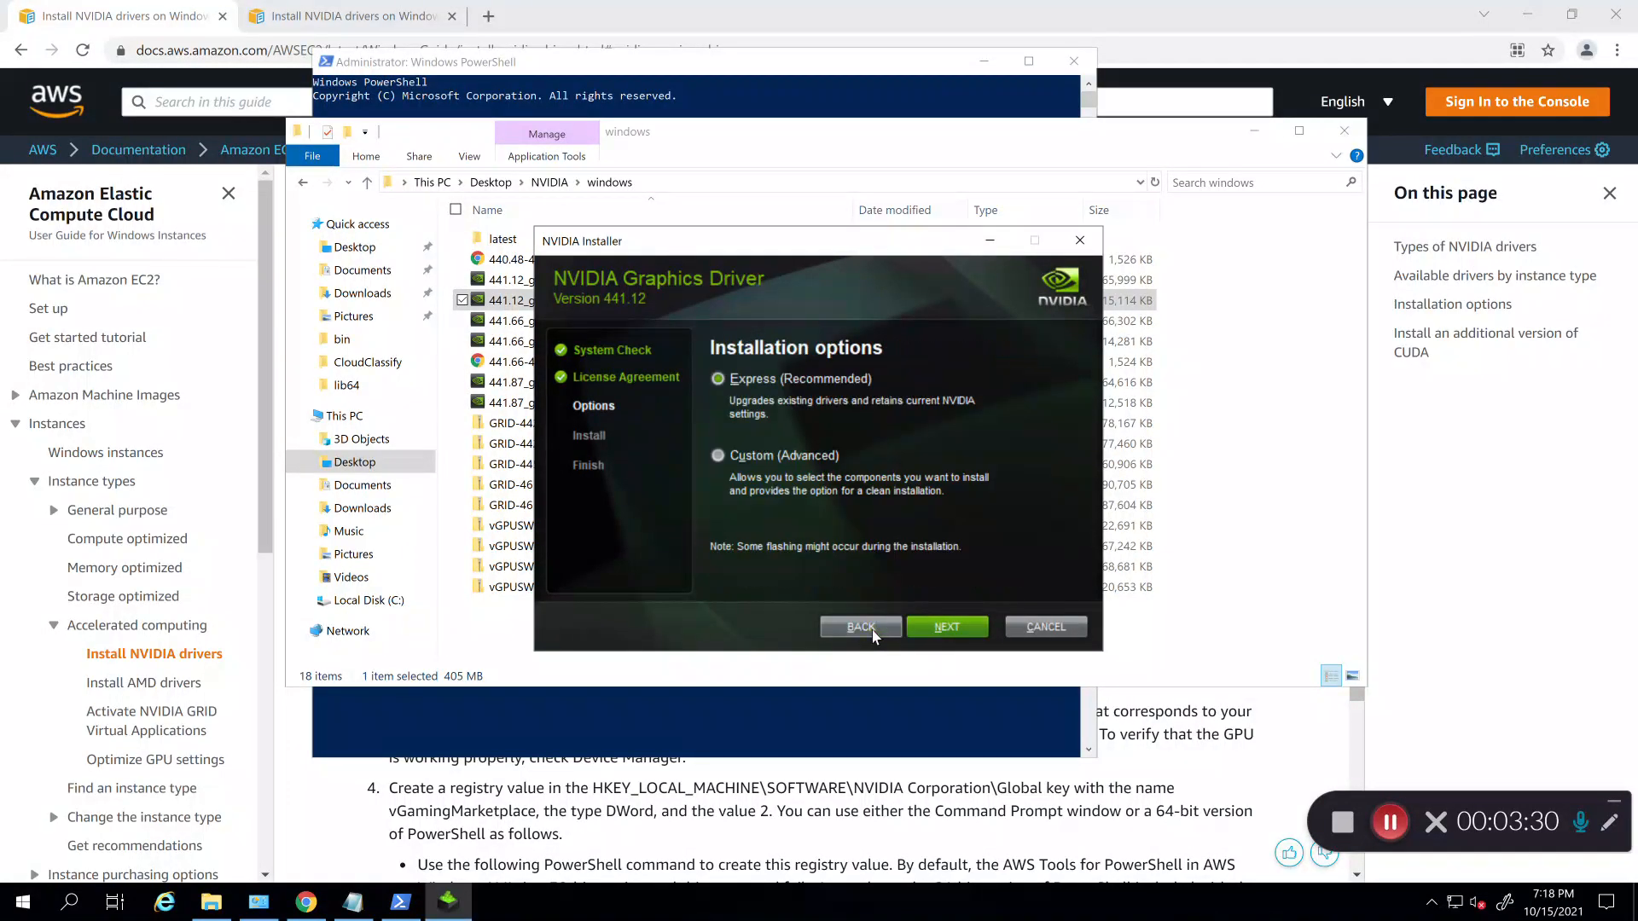
pyautogui.click(954, 628)
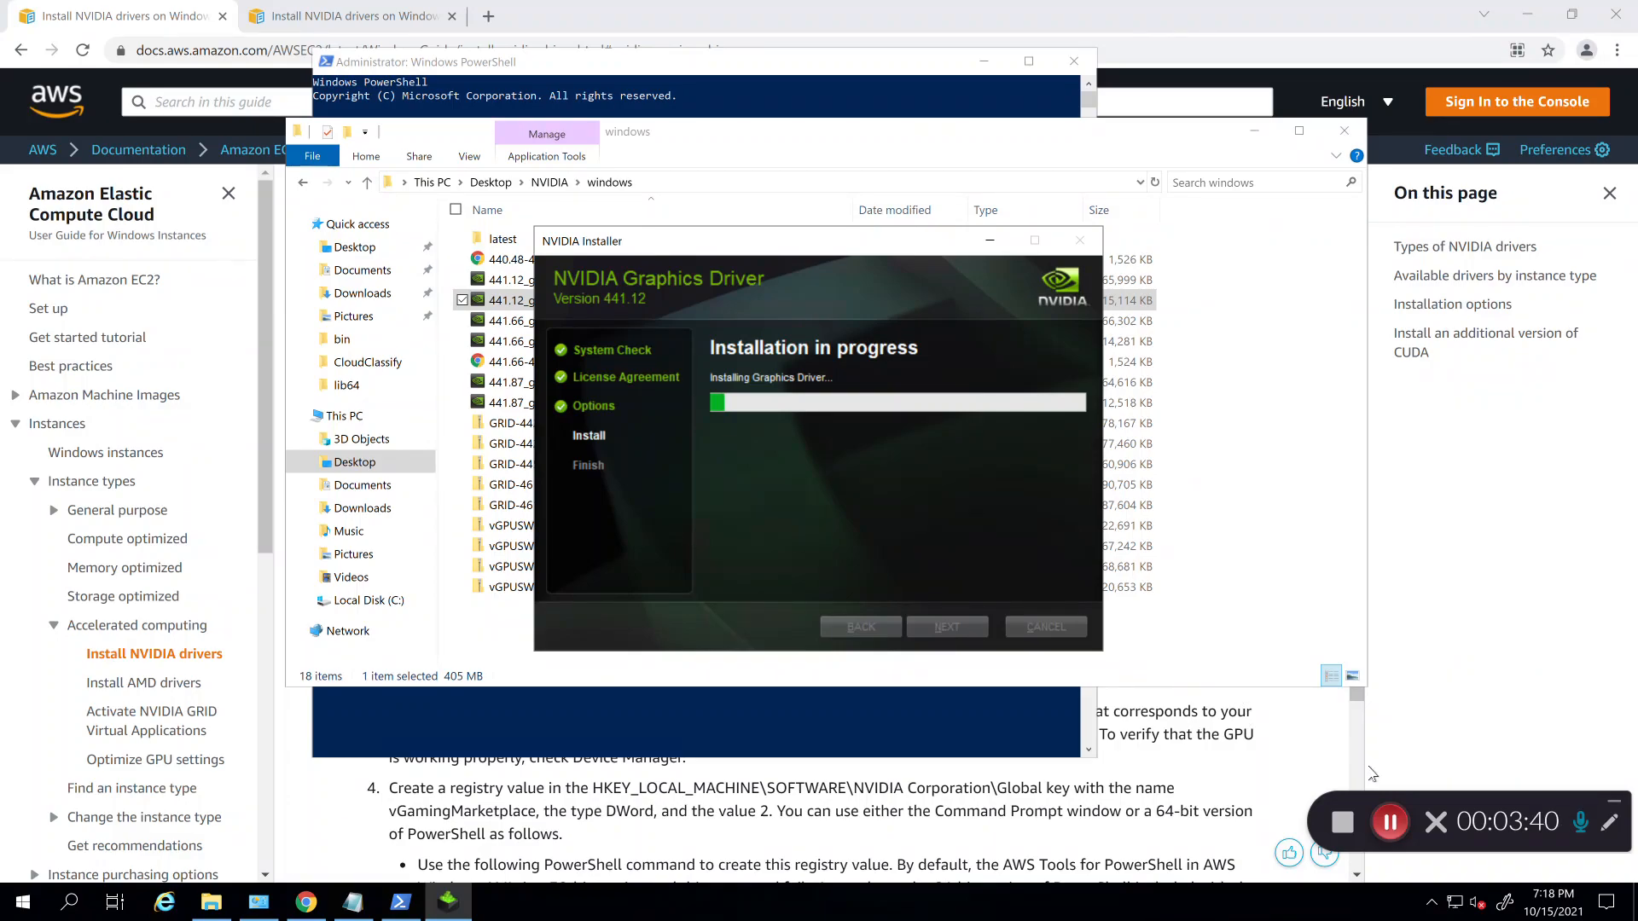
pyautogui.click(1399, 840)
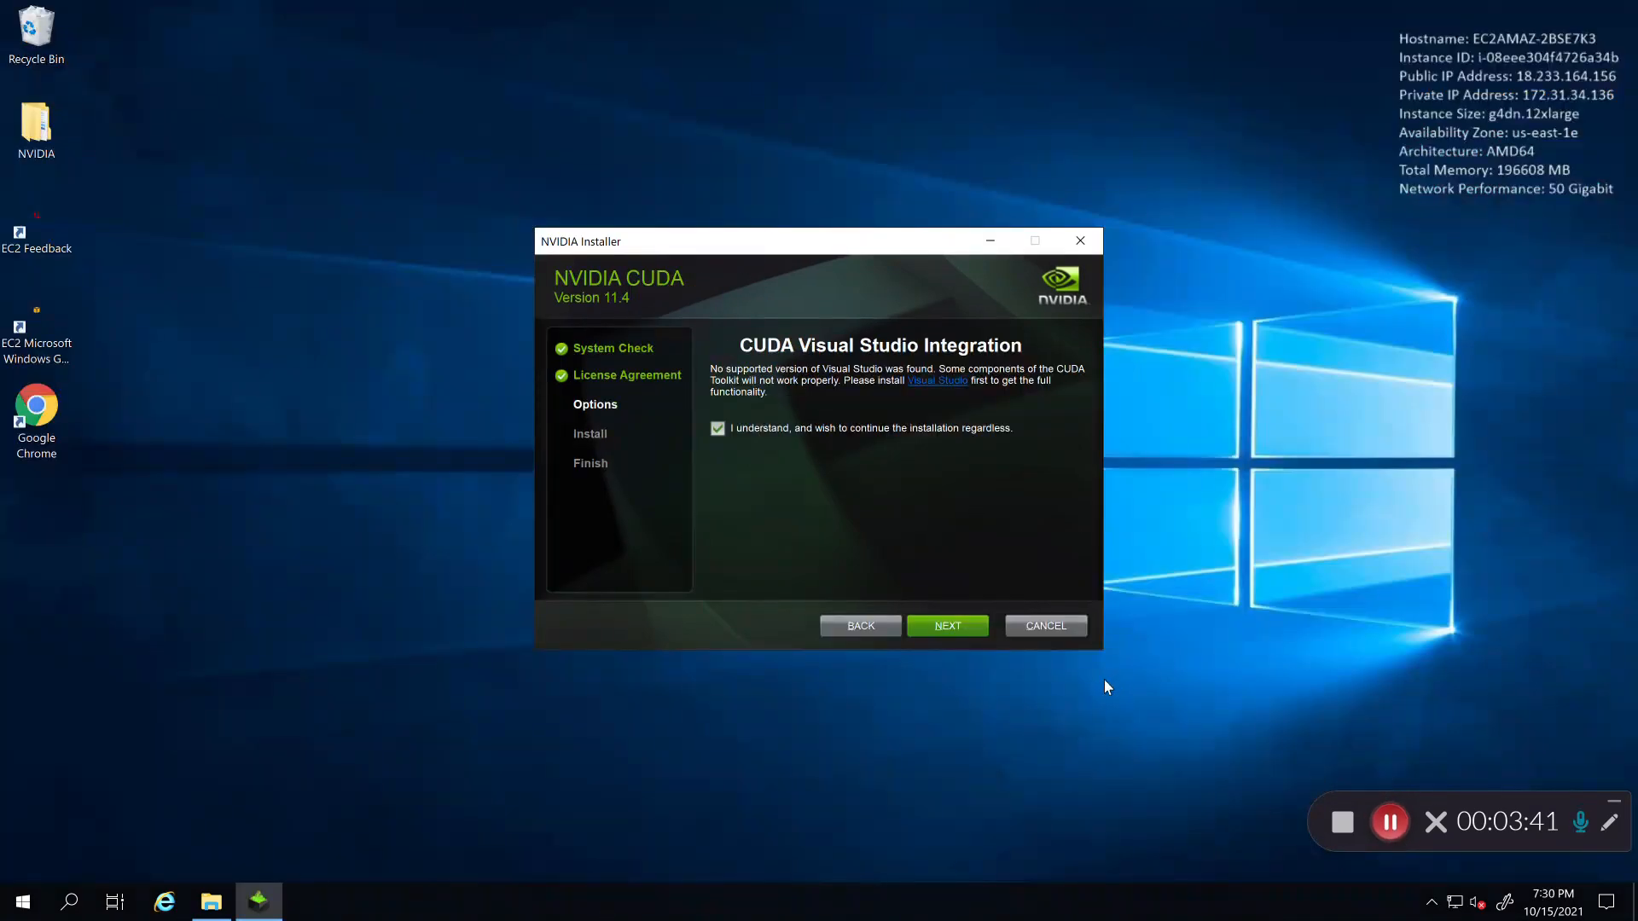
# Step: Continue past Visual Studio Integration and the Nsight summary, then close the finished CUDA 11.4 installer
pyautogui.click(931, 634)
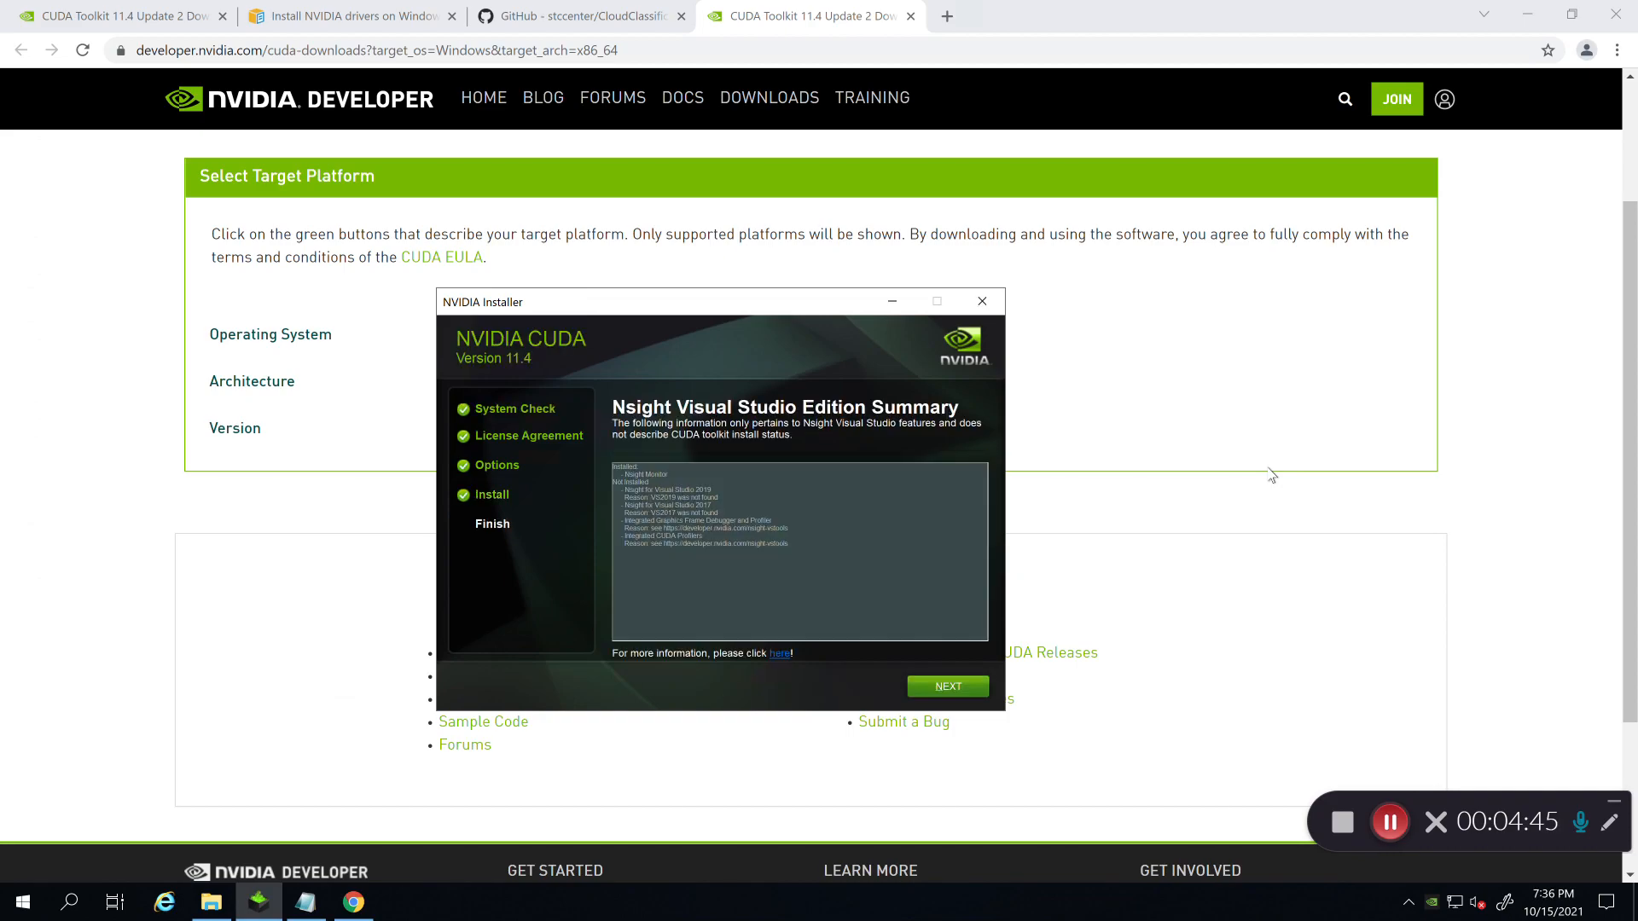
pyautogui.click(979, 690)
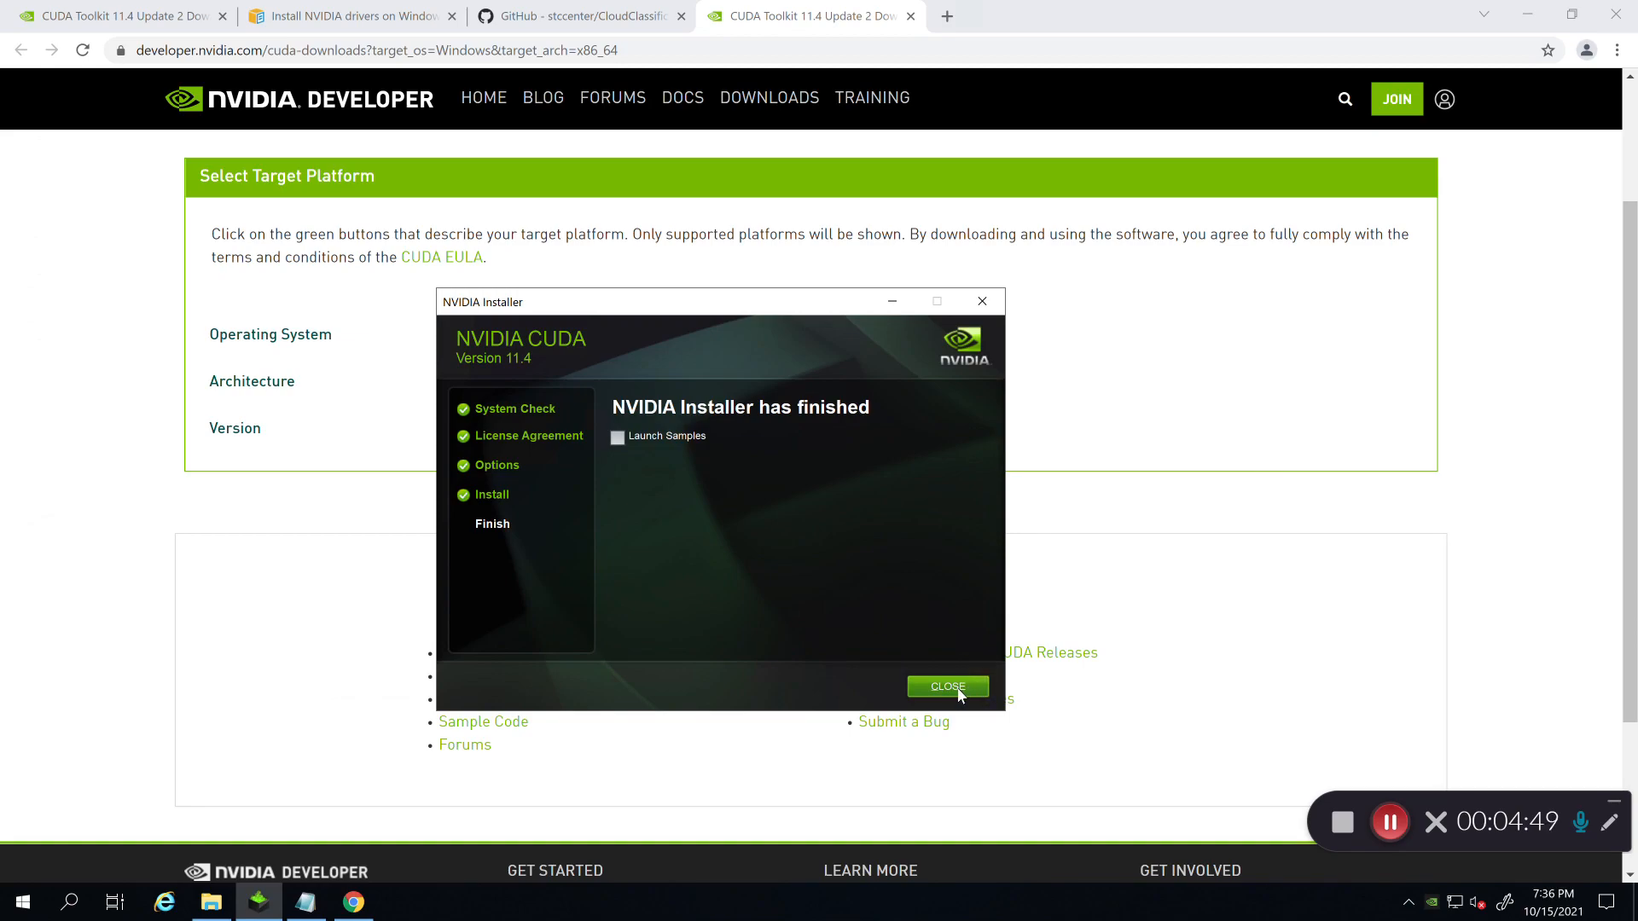
pyautogui.click(958, 689)
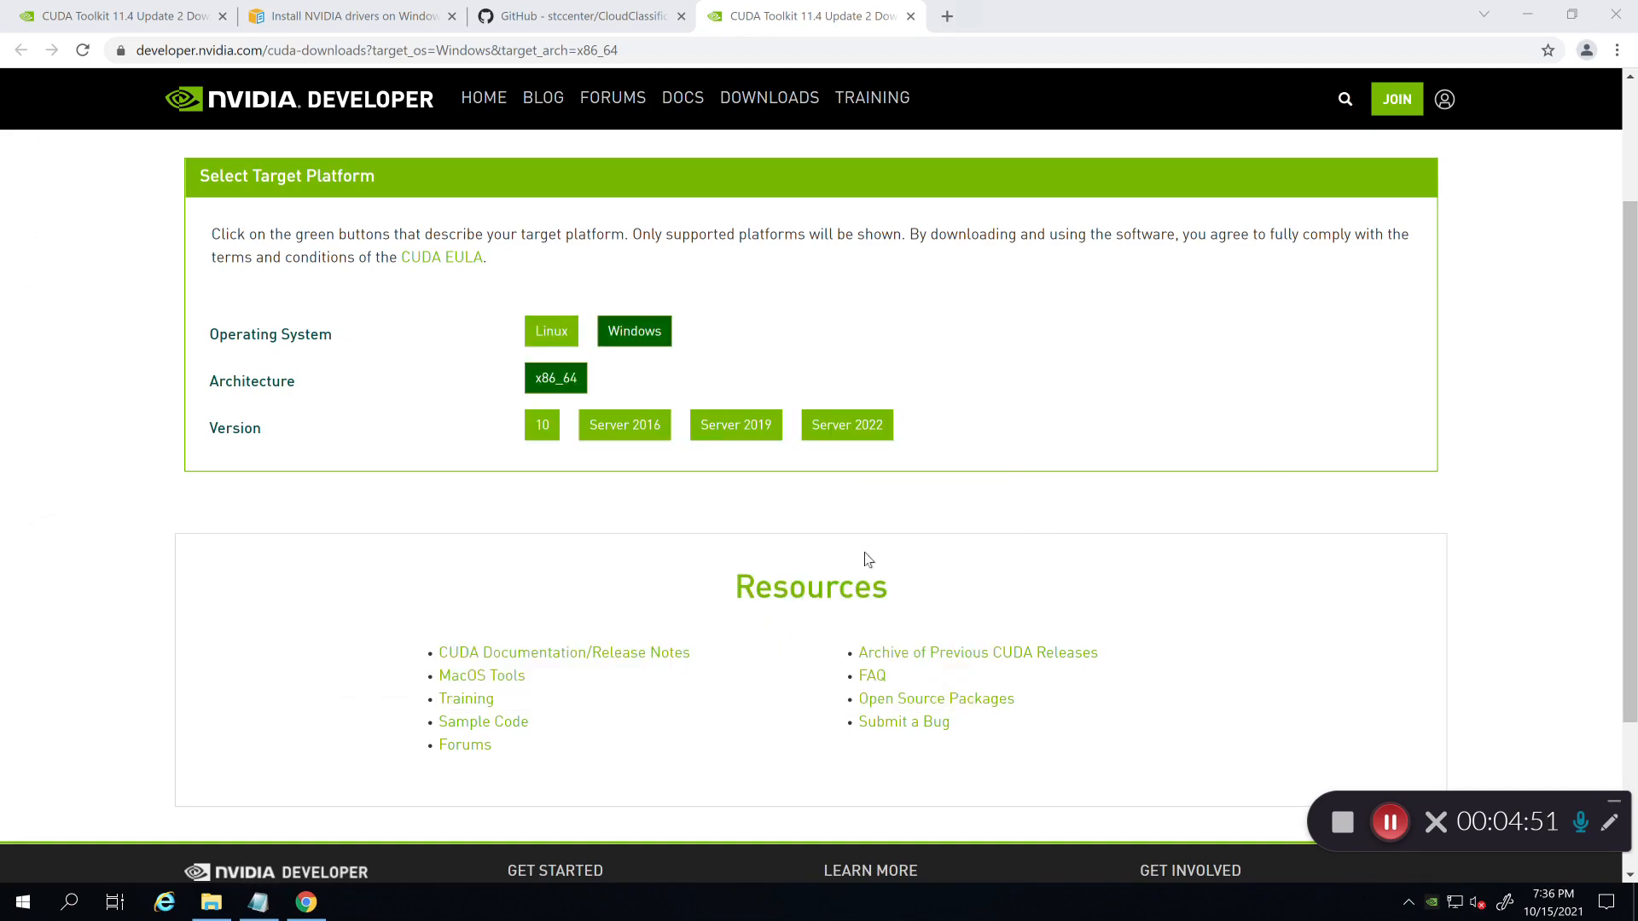
# Step: Open Device Manager, confirm Display adapters lists four NVIDIA Tesla T4 GPUs, then close it
pyautogui.click(258, 902)
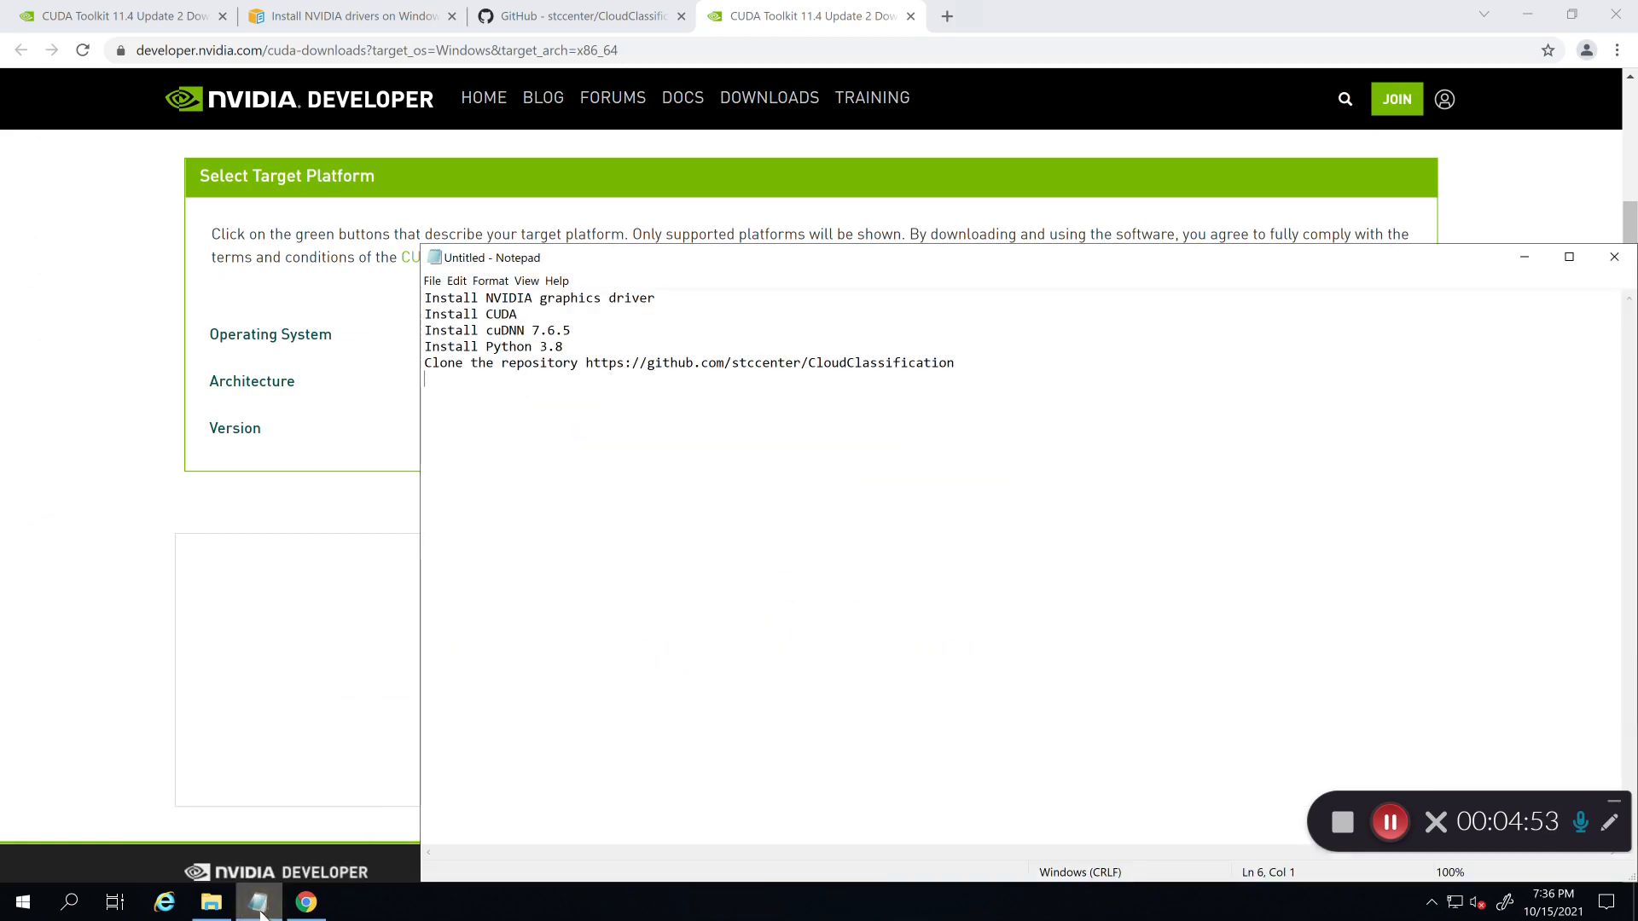
pyautogui.click(20, 903)
pyautogui.write('d')
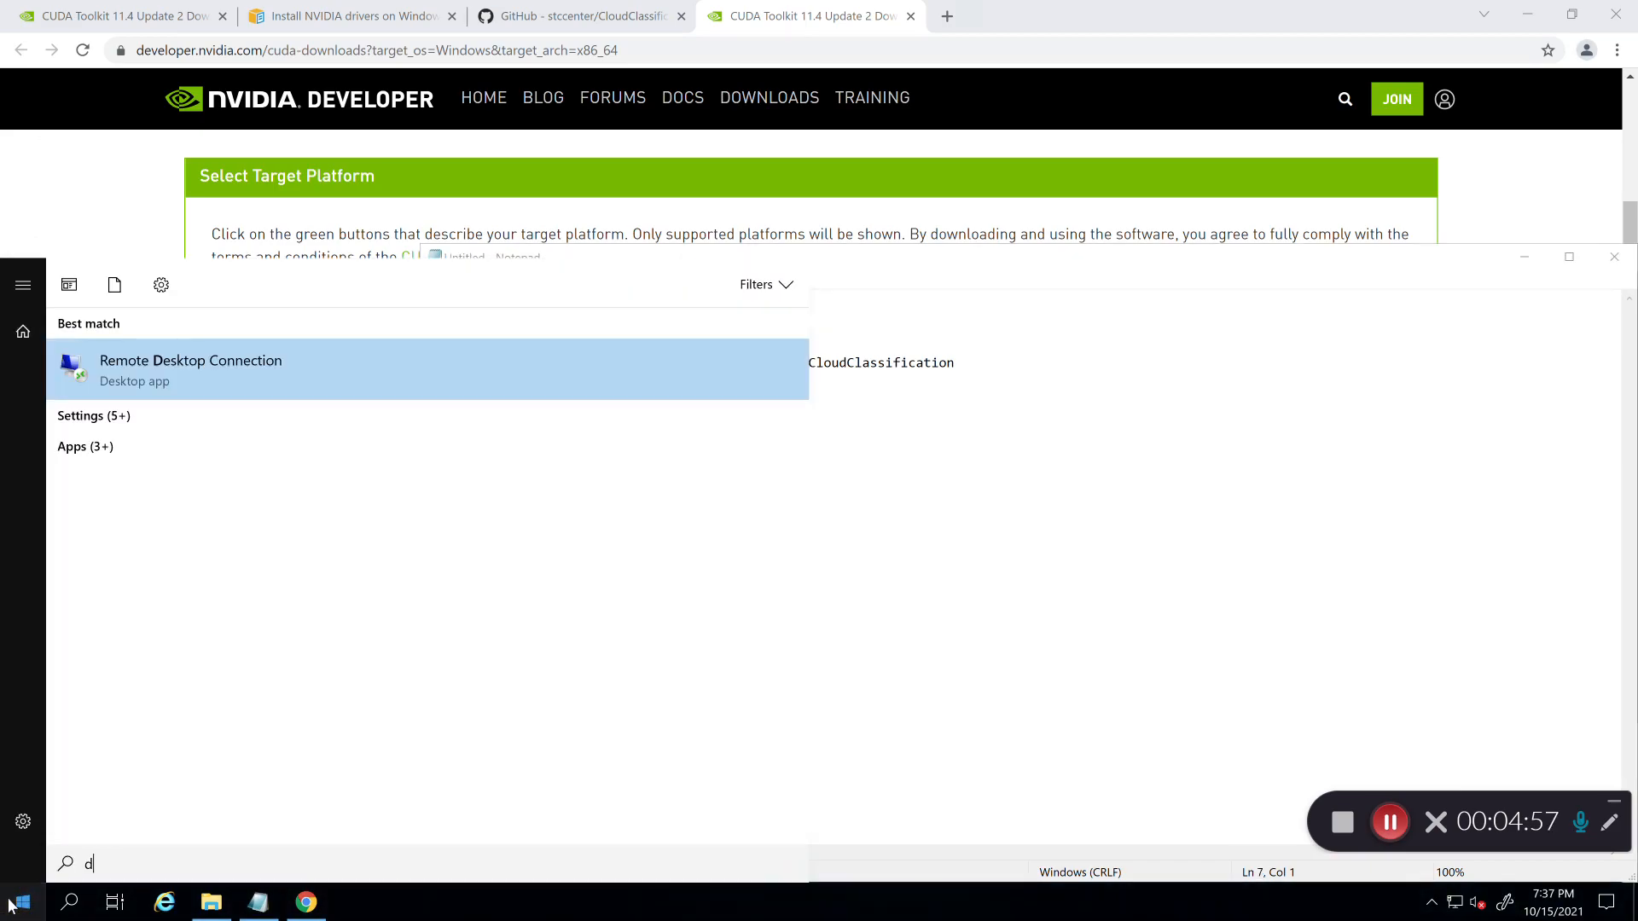
pyautogui.write('evice')
pyautogui.press('Return')
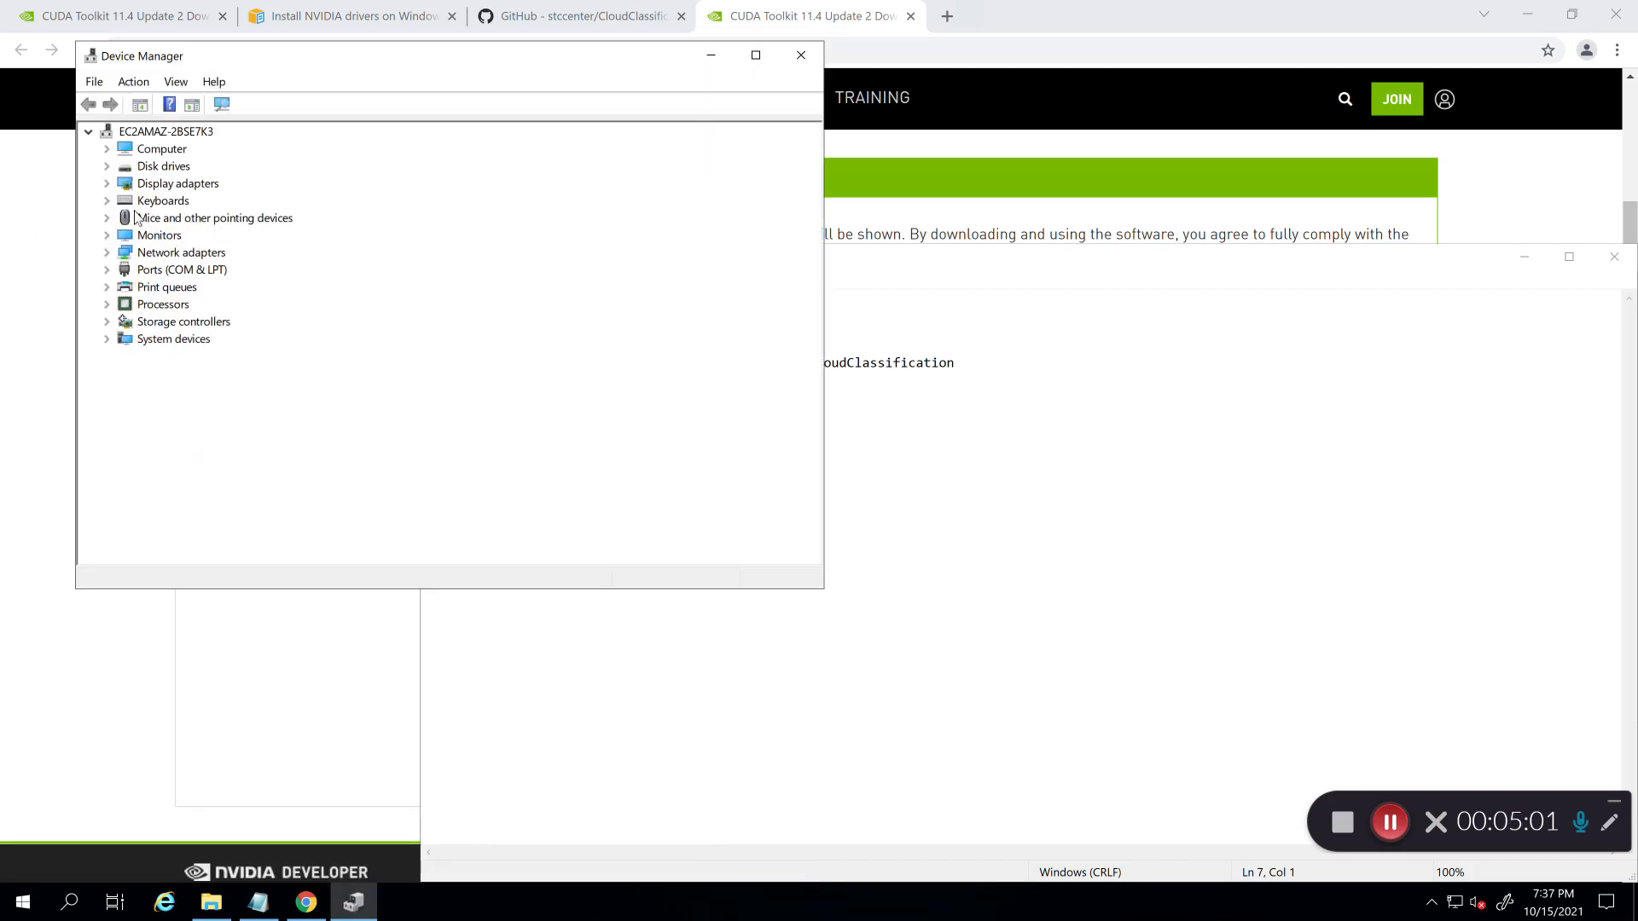
pyautogui.click(106, 184)
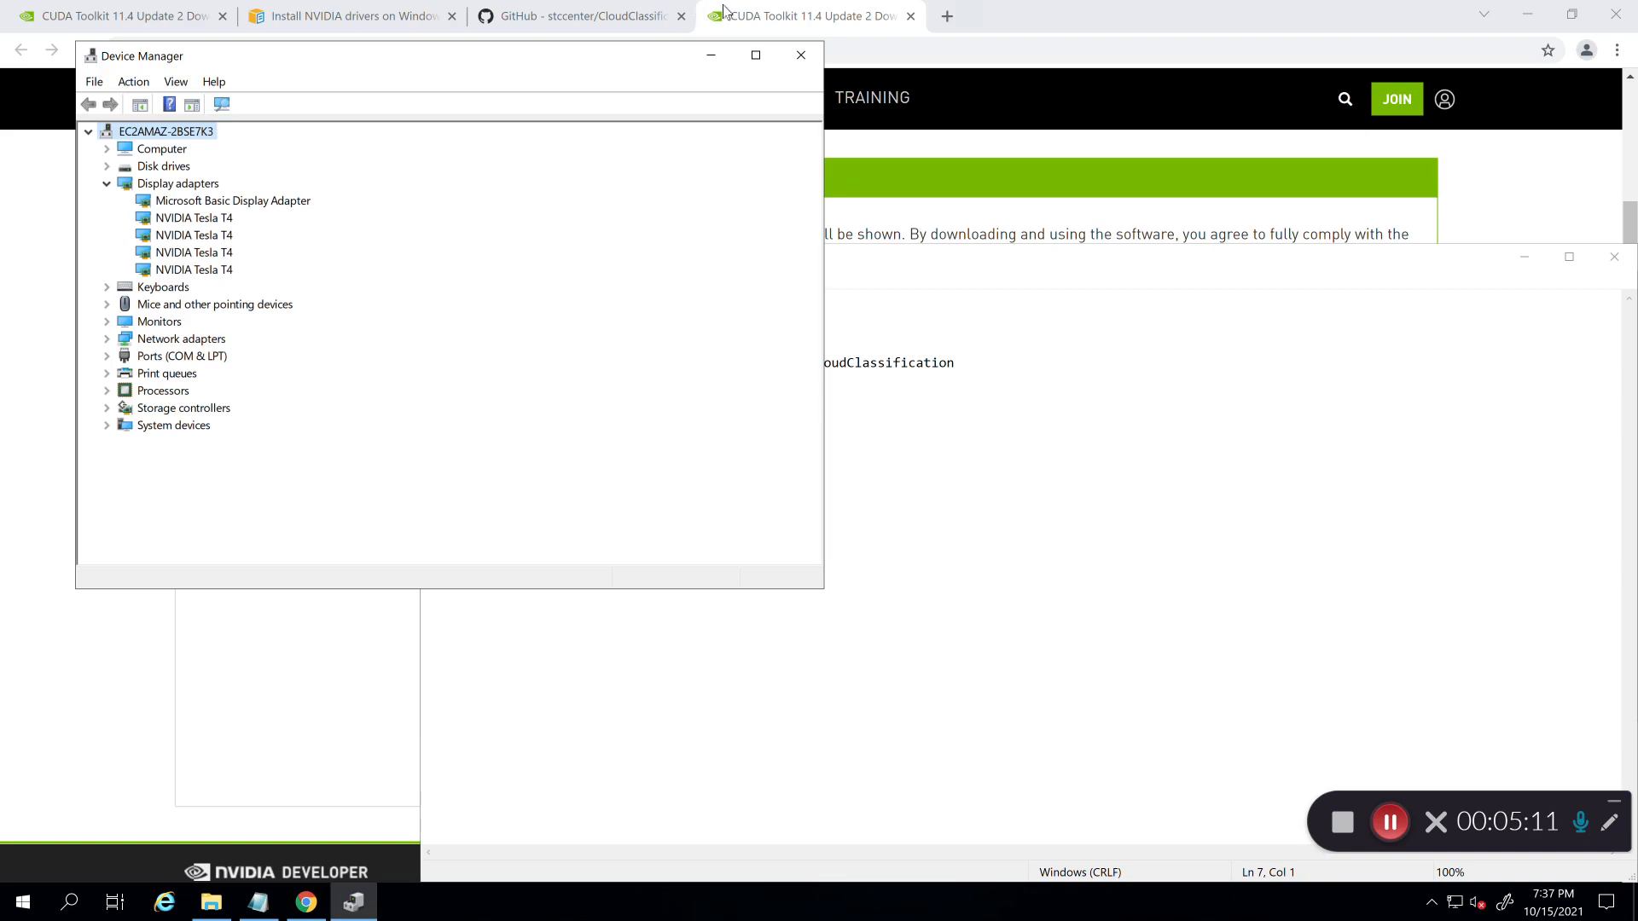
pyautogui.click(799, 56)
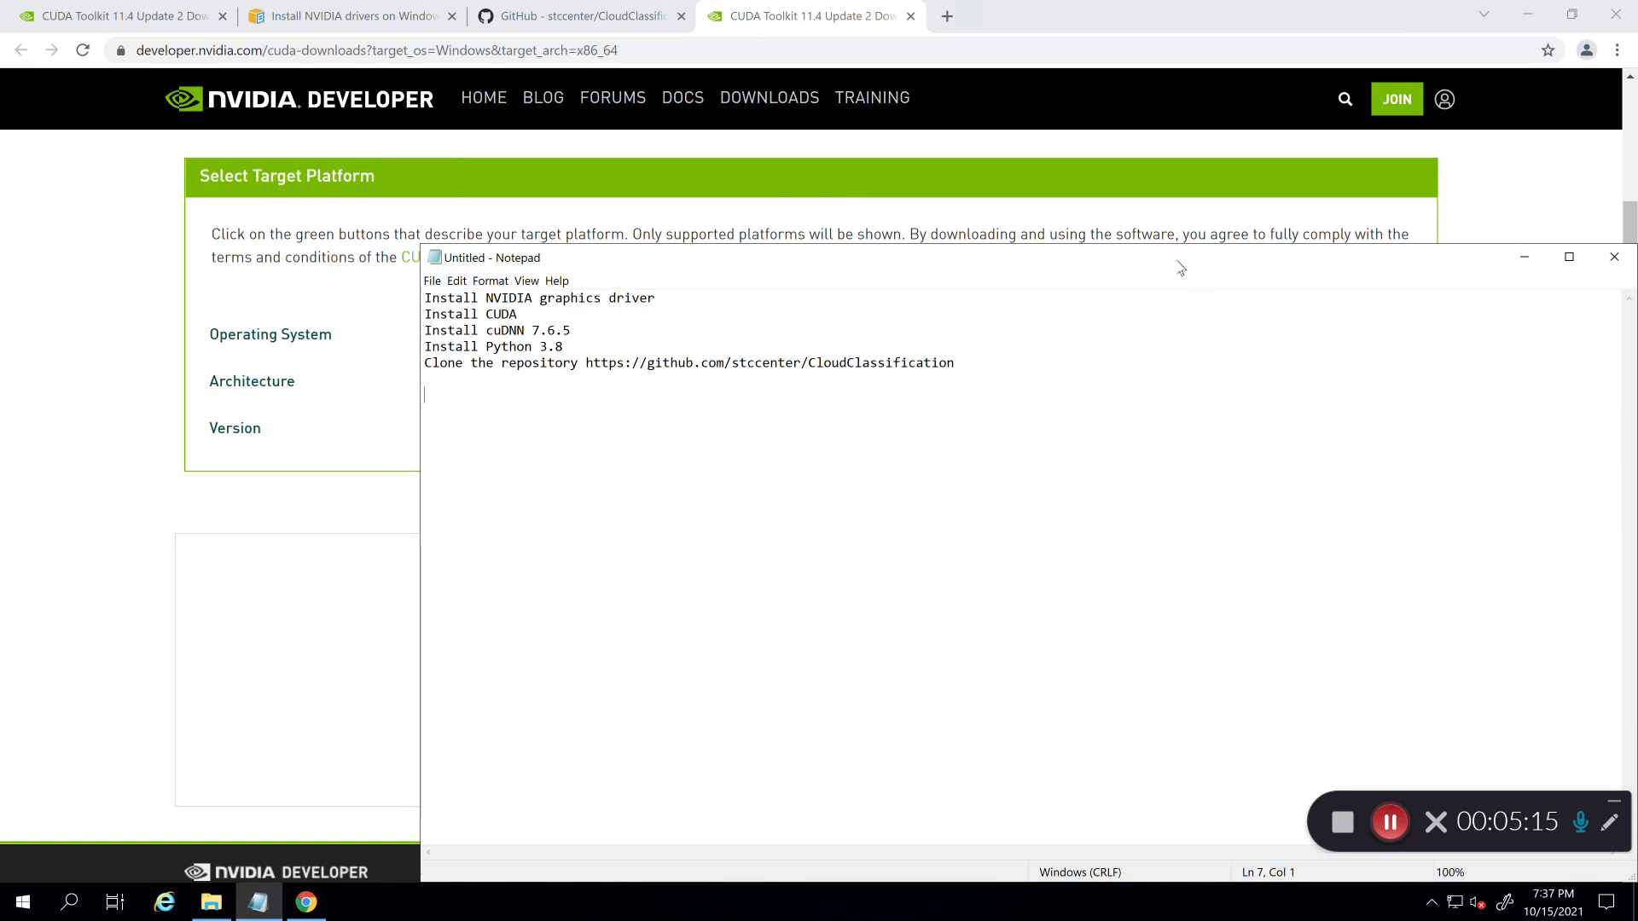
# Step: Maximise the Notepad checklist, then launch Windows PowerShell via 'pow' and move it beside the README
pyautogui.doubleClick(1174, 259)
pyautogui.click(1116, 275)
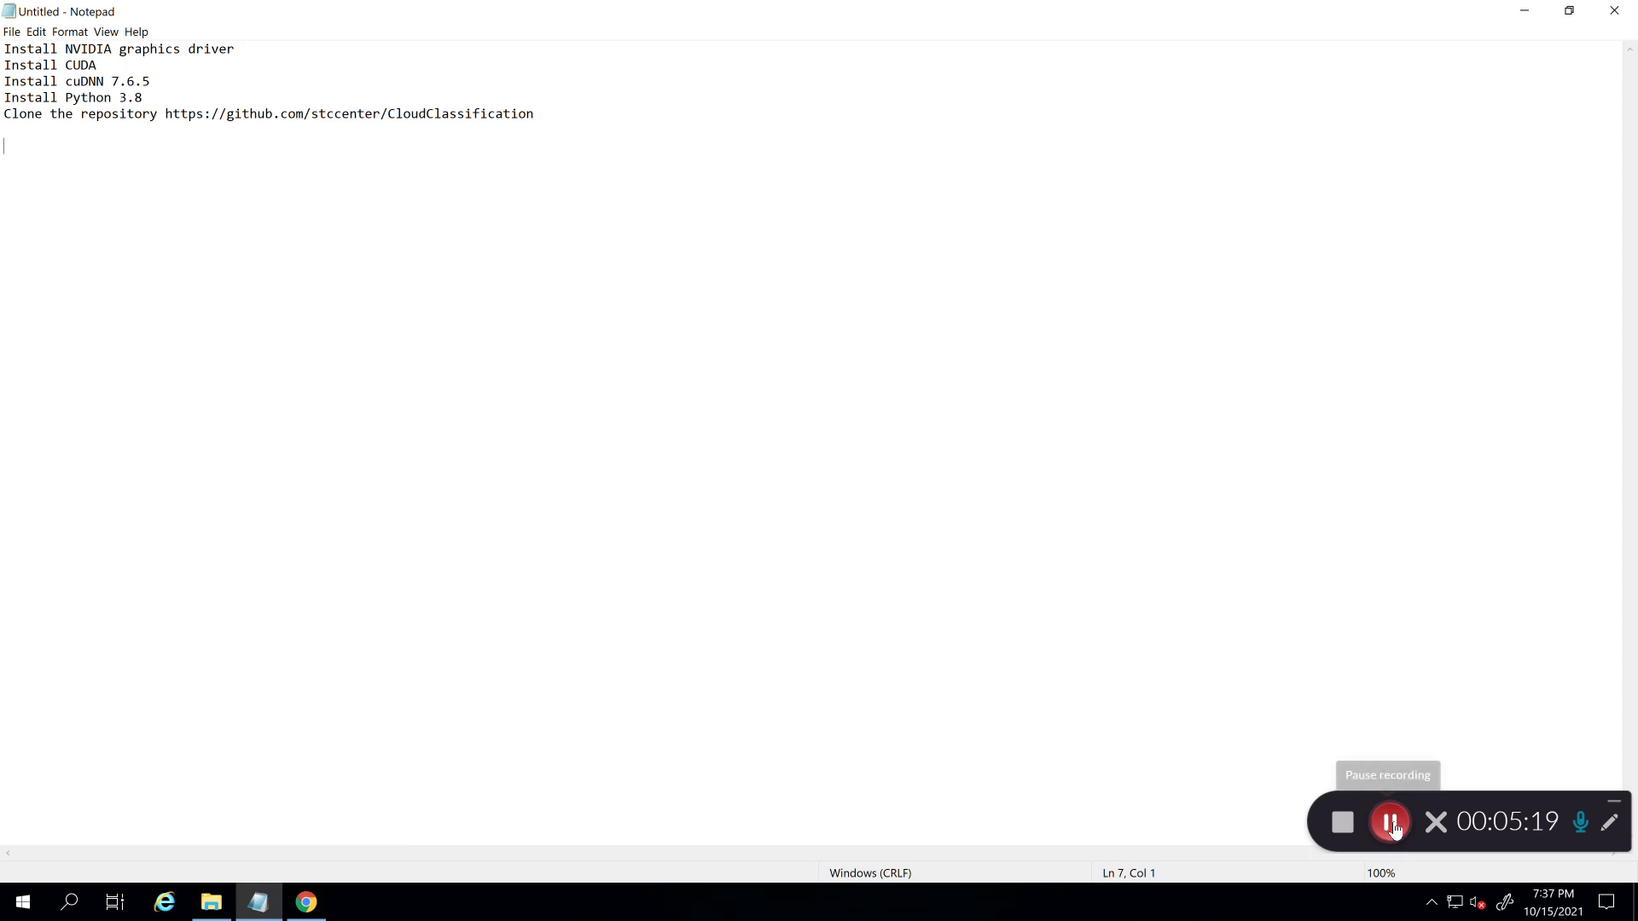
pyautogui.click(1392, 832)
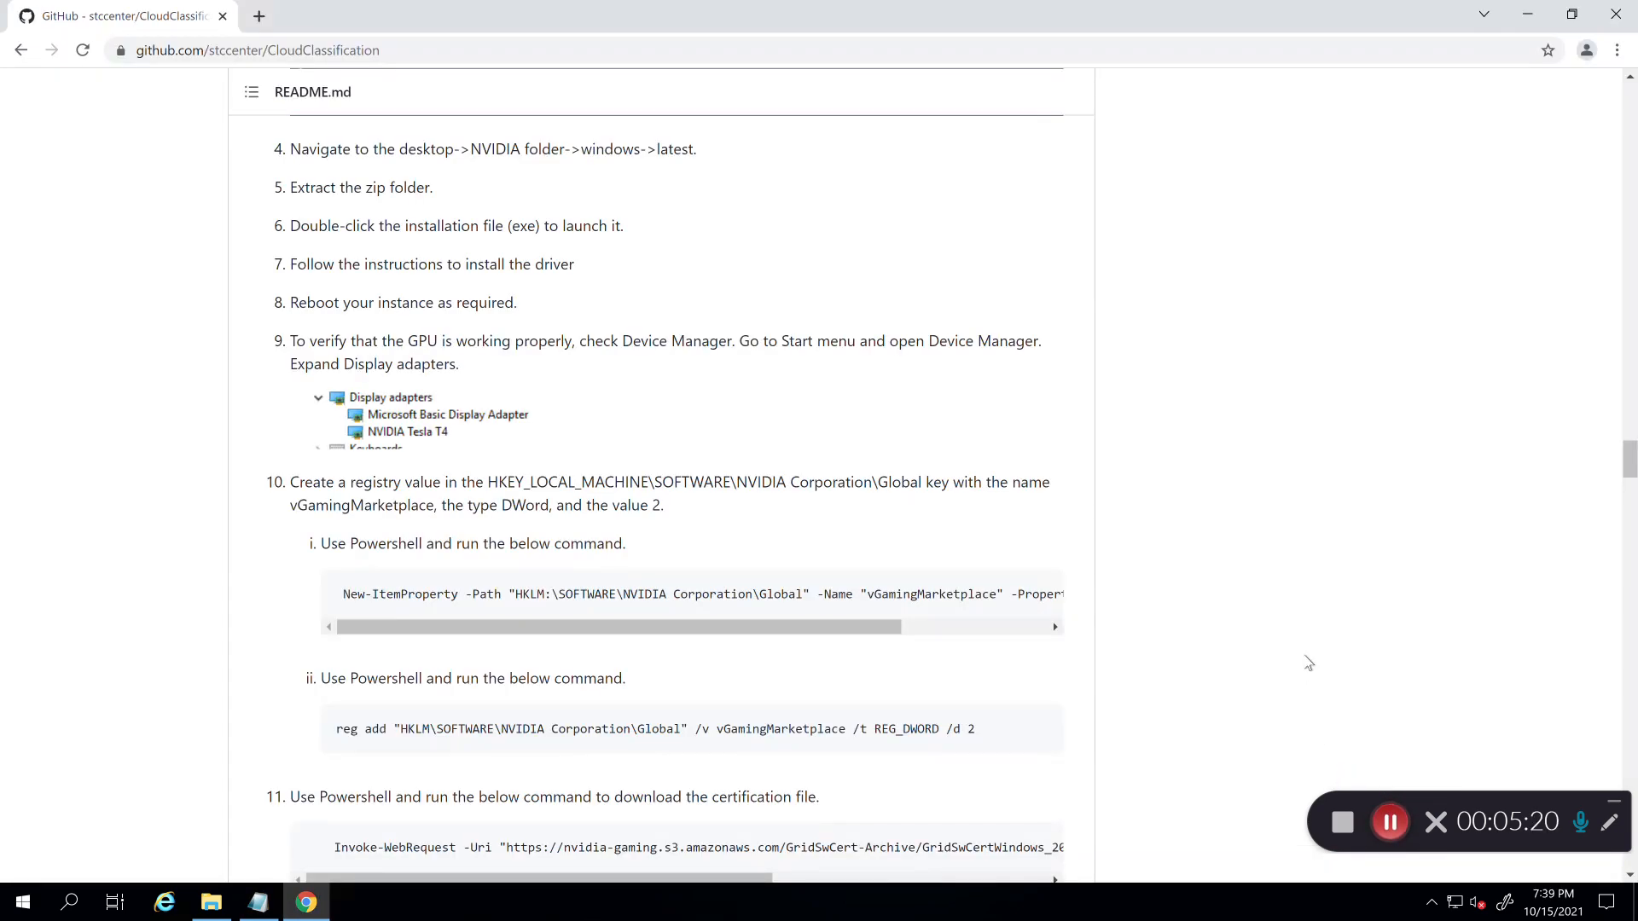
pyautogui.click(11, 906)
pyautogui.write('pow')
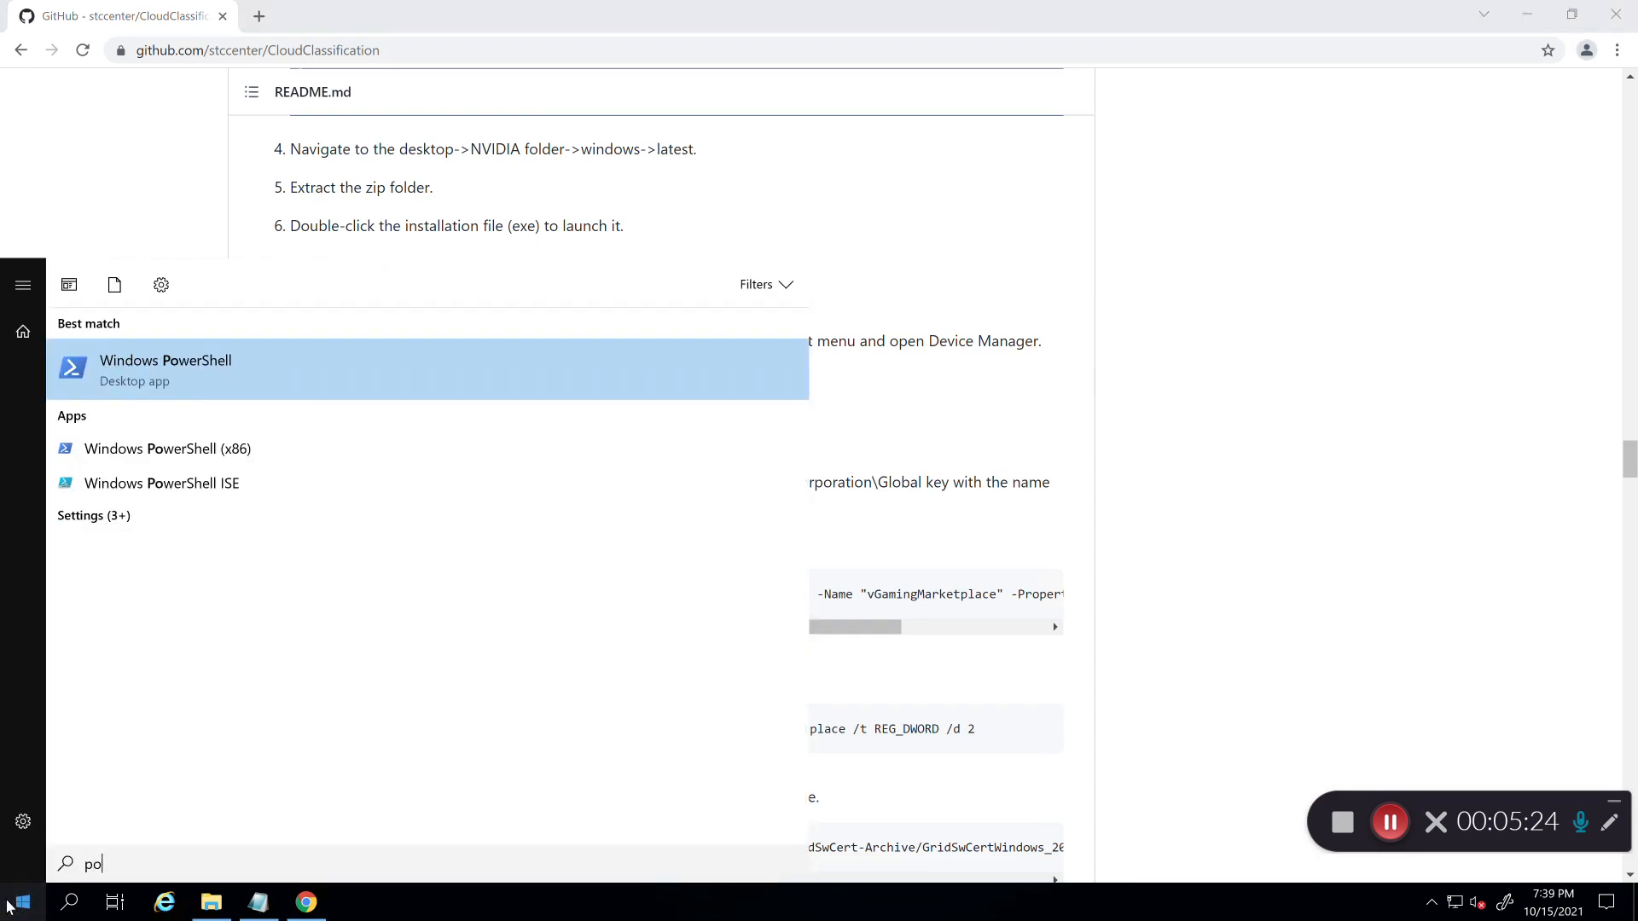
pyautogui.press('Return')
pyautogui.moveTo(408, 45); pyautogui.dragTo(982, 233)
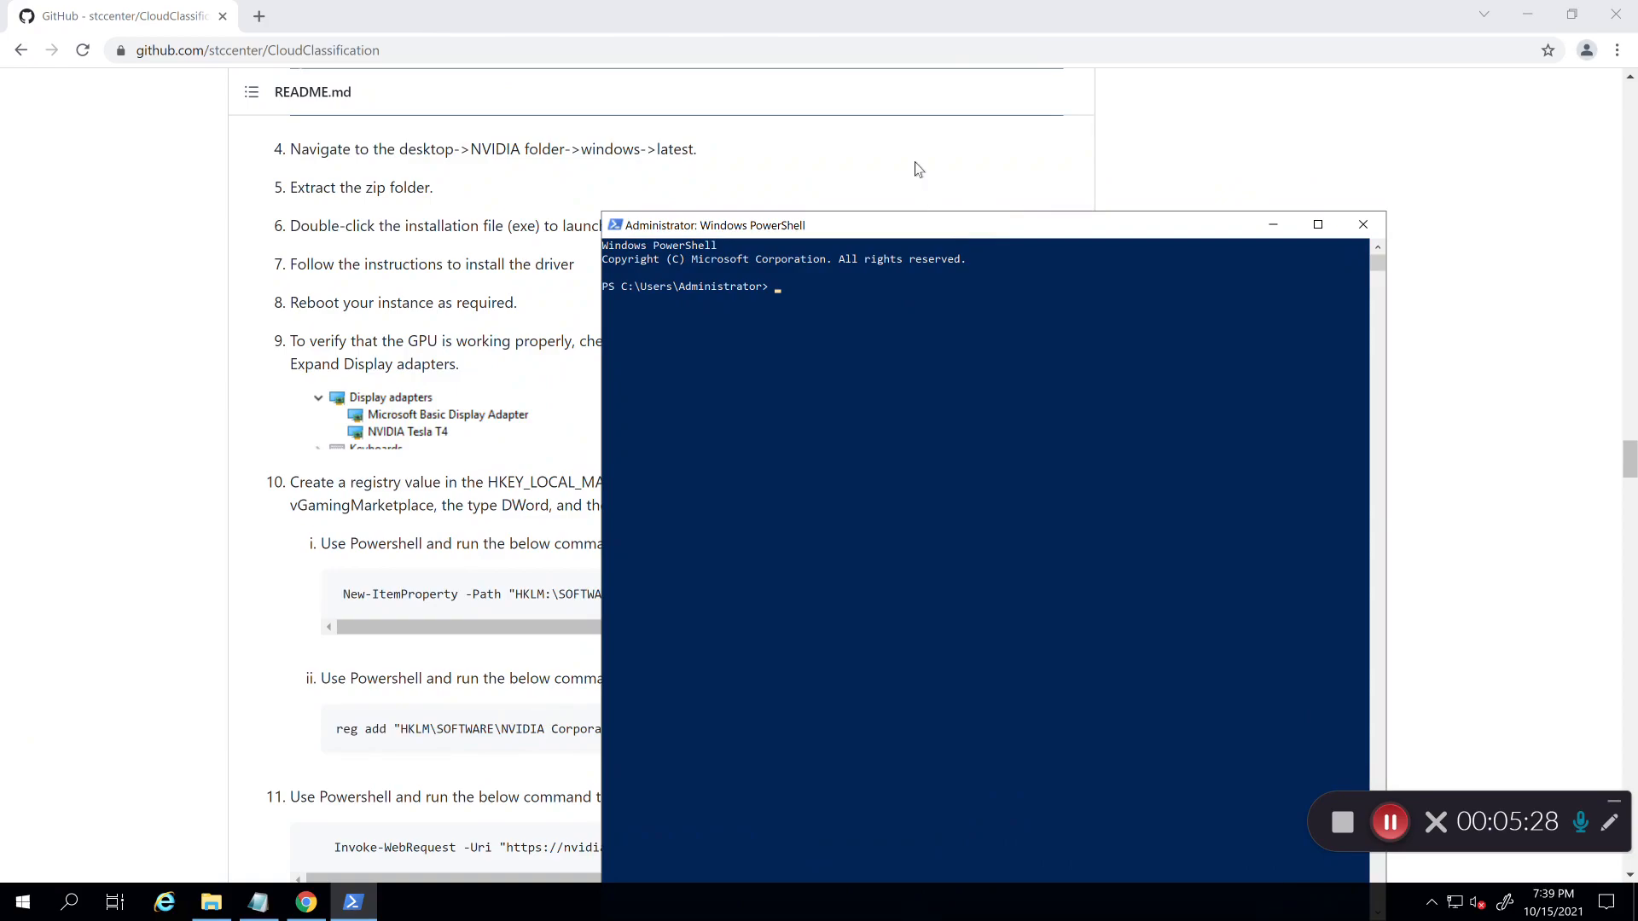
# Step: Run the New-ItemProperty and reg add commands setting vGamingMarketplace to 2, confirming the overwrite
pyautogui.scroll(-1, 916, 166)
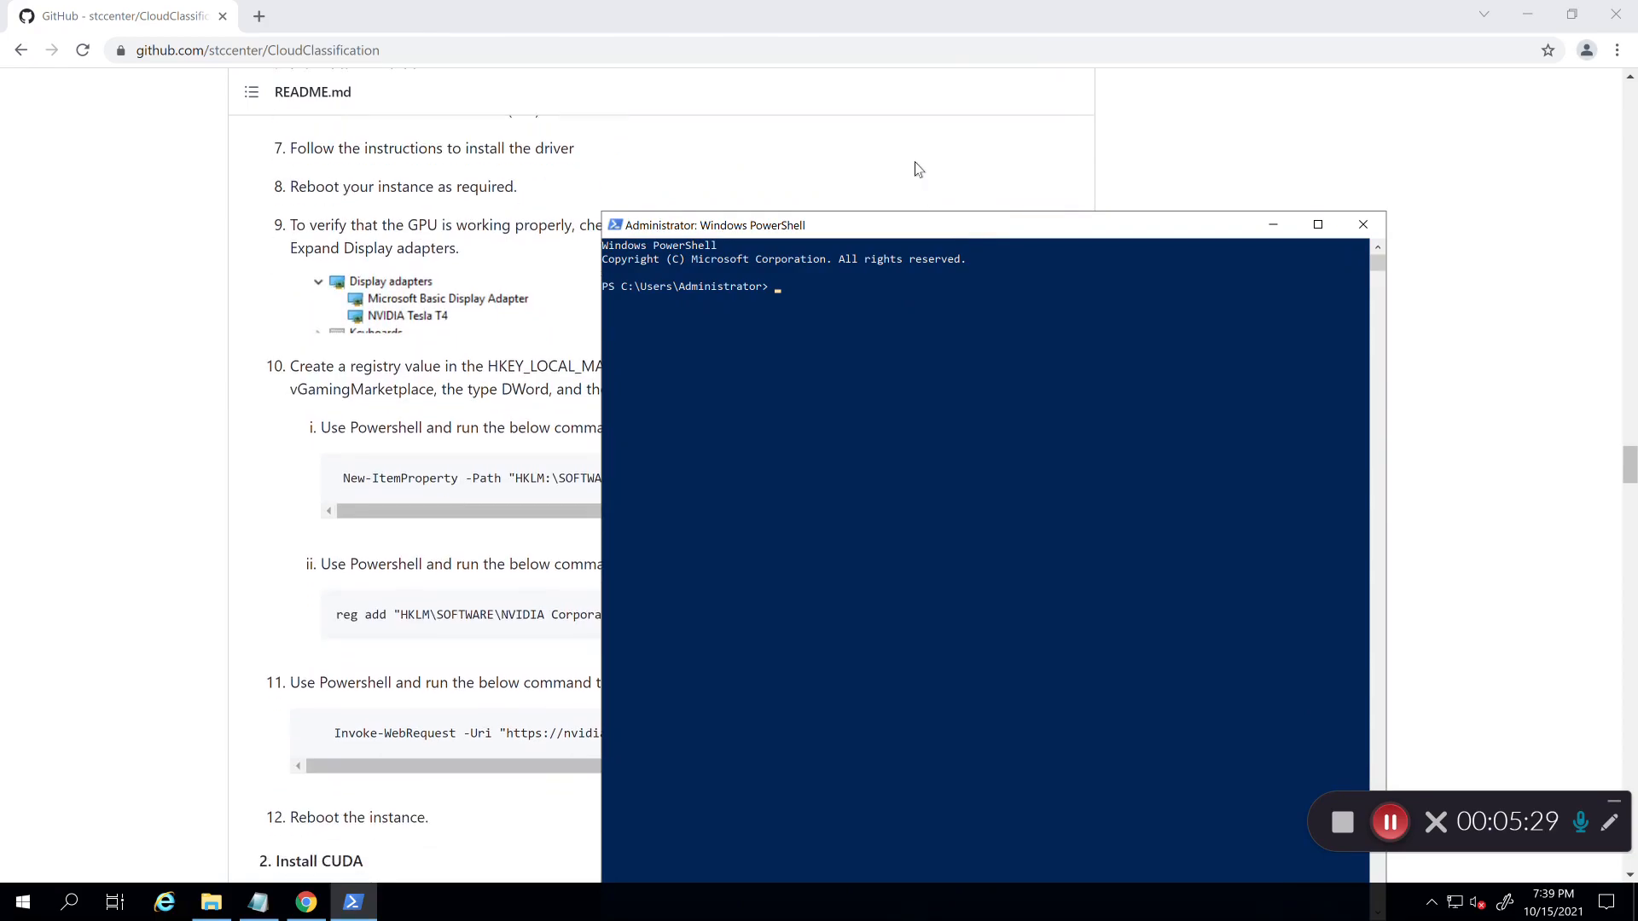
pyautogui.click(226, 512)
pyautogui.scroll(-2, 226, 512)
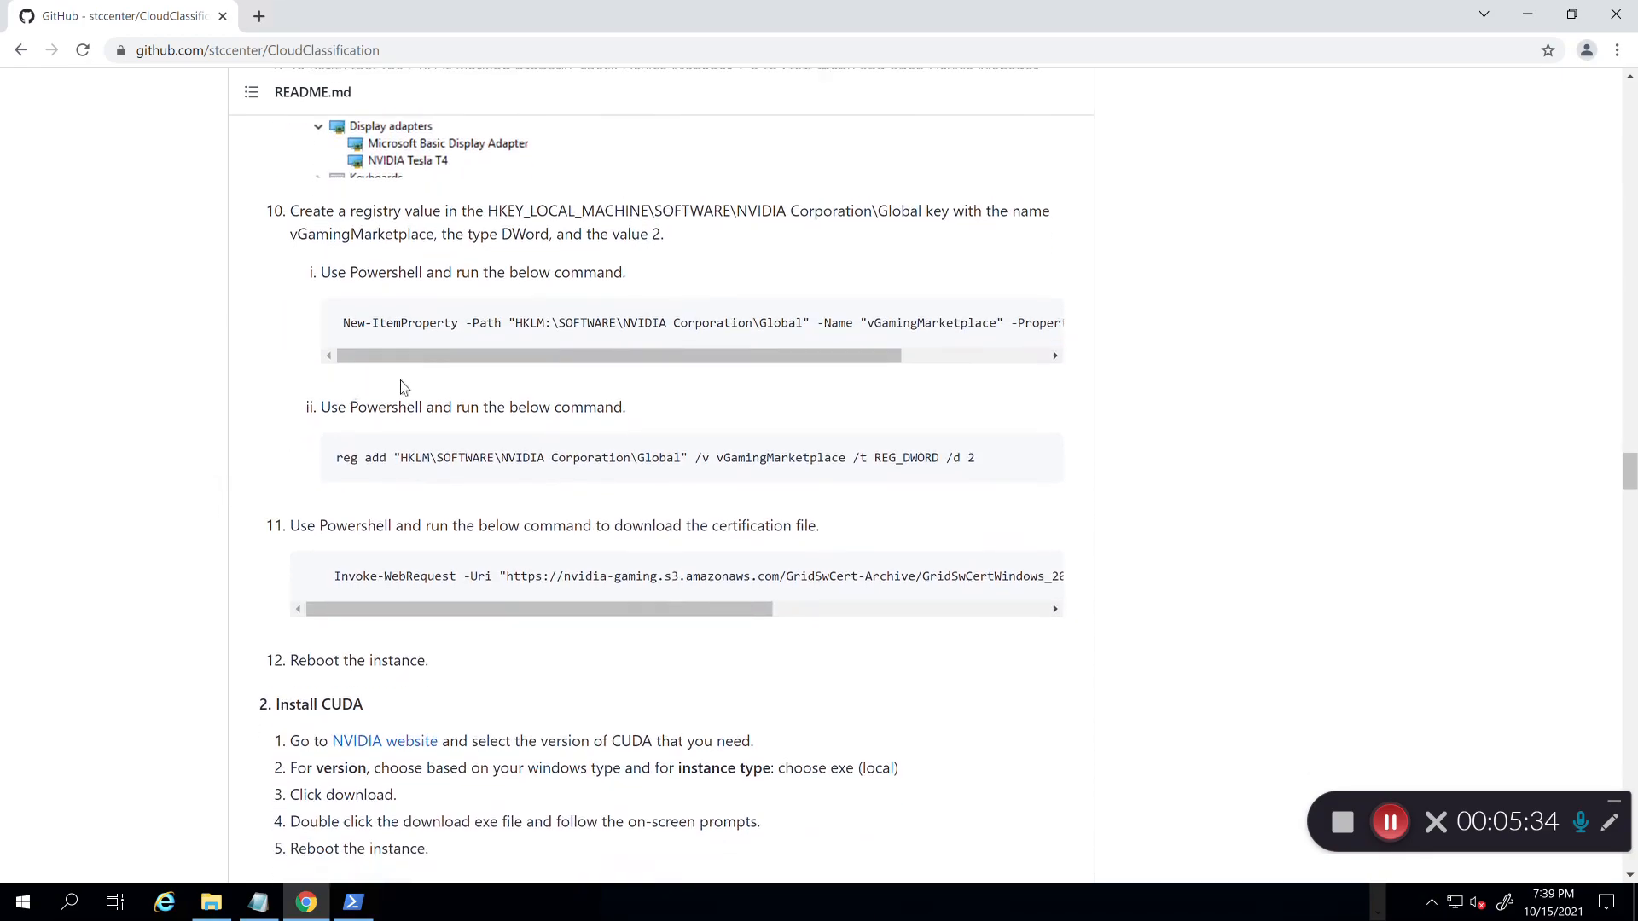
pyautogui.scroll(1, 285, 305)
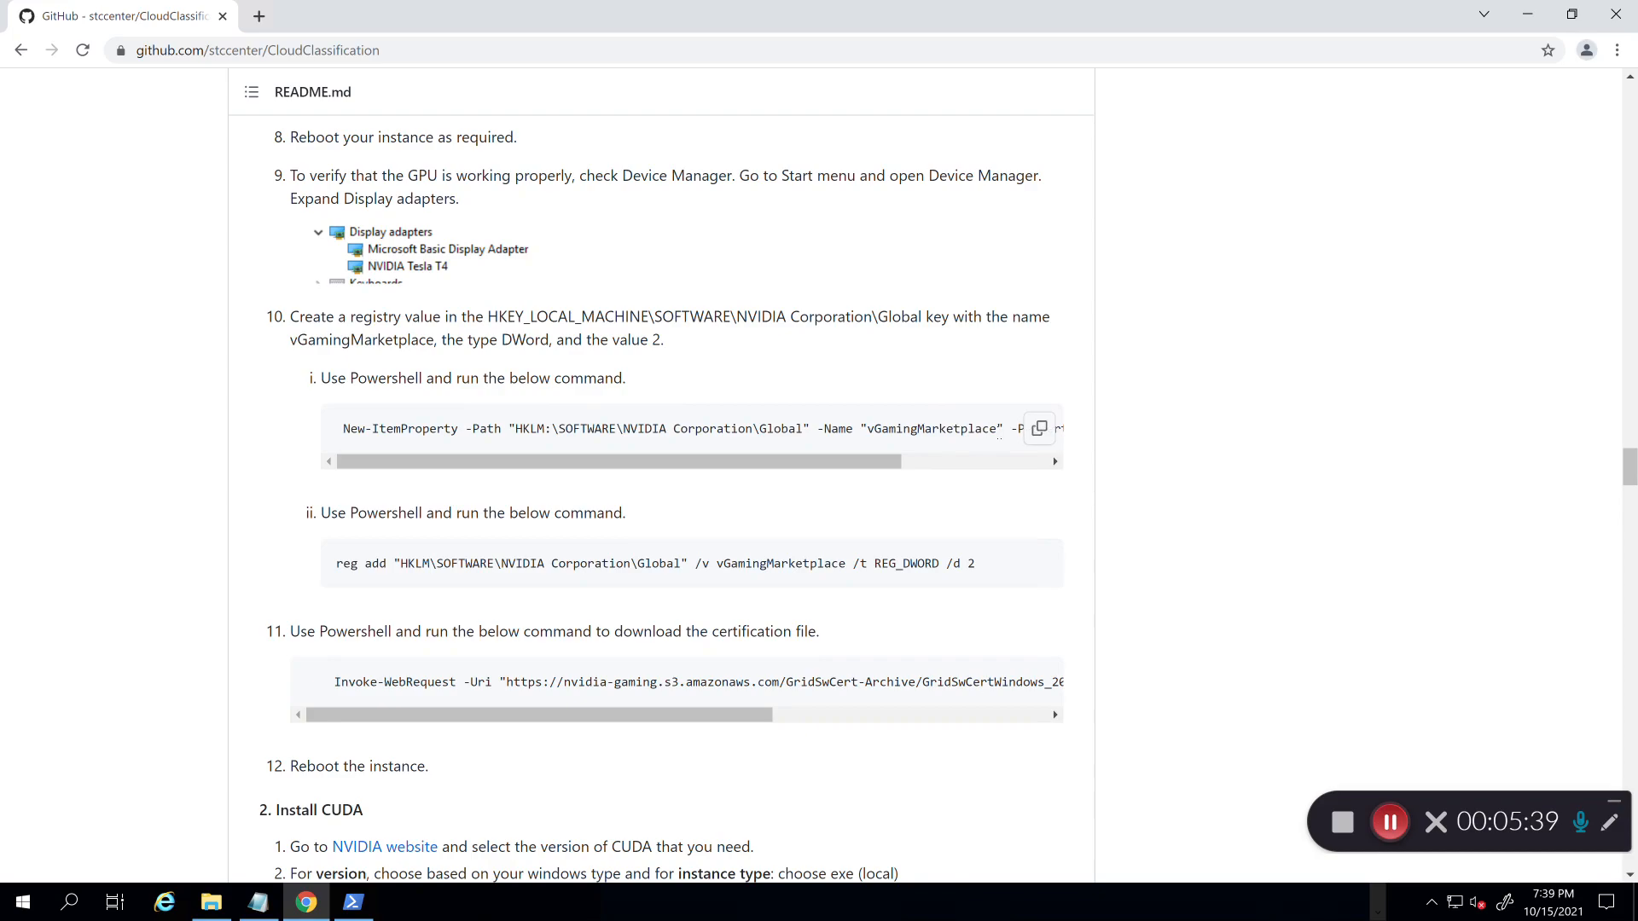
pyautogui.click(1042, 430)
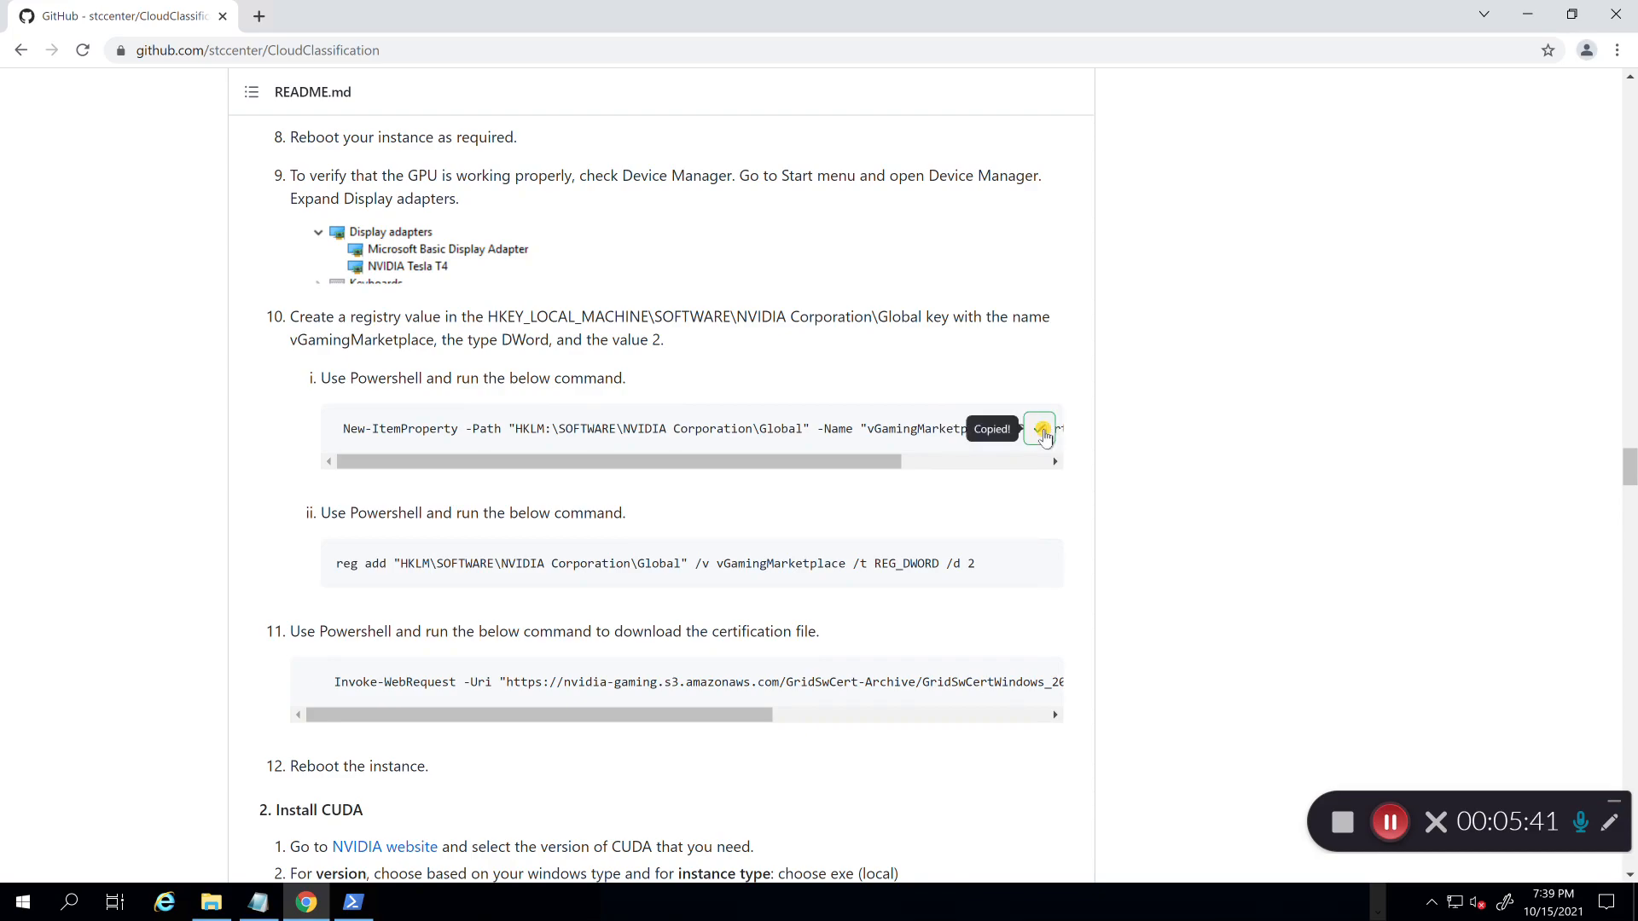
pyautogui.click(363, 905)
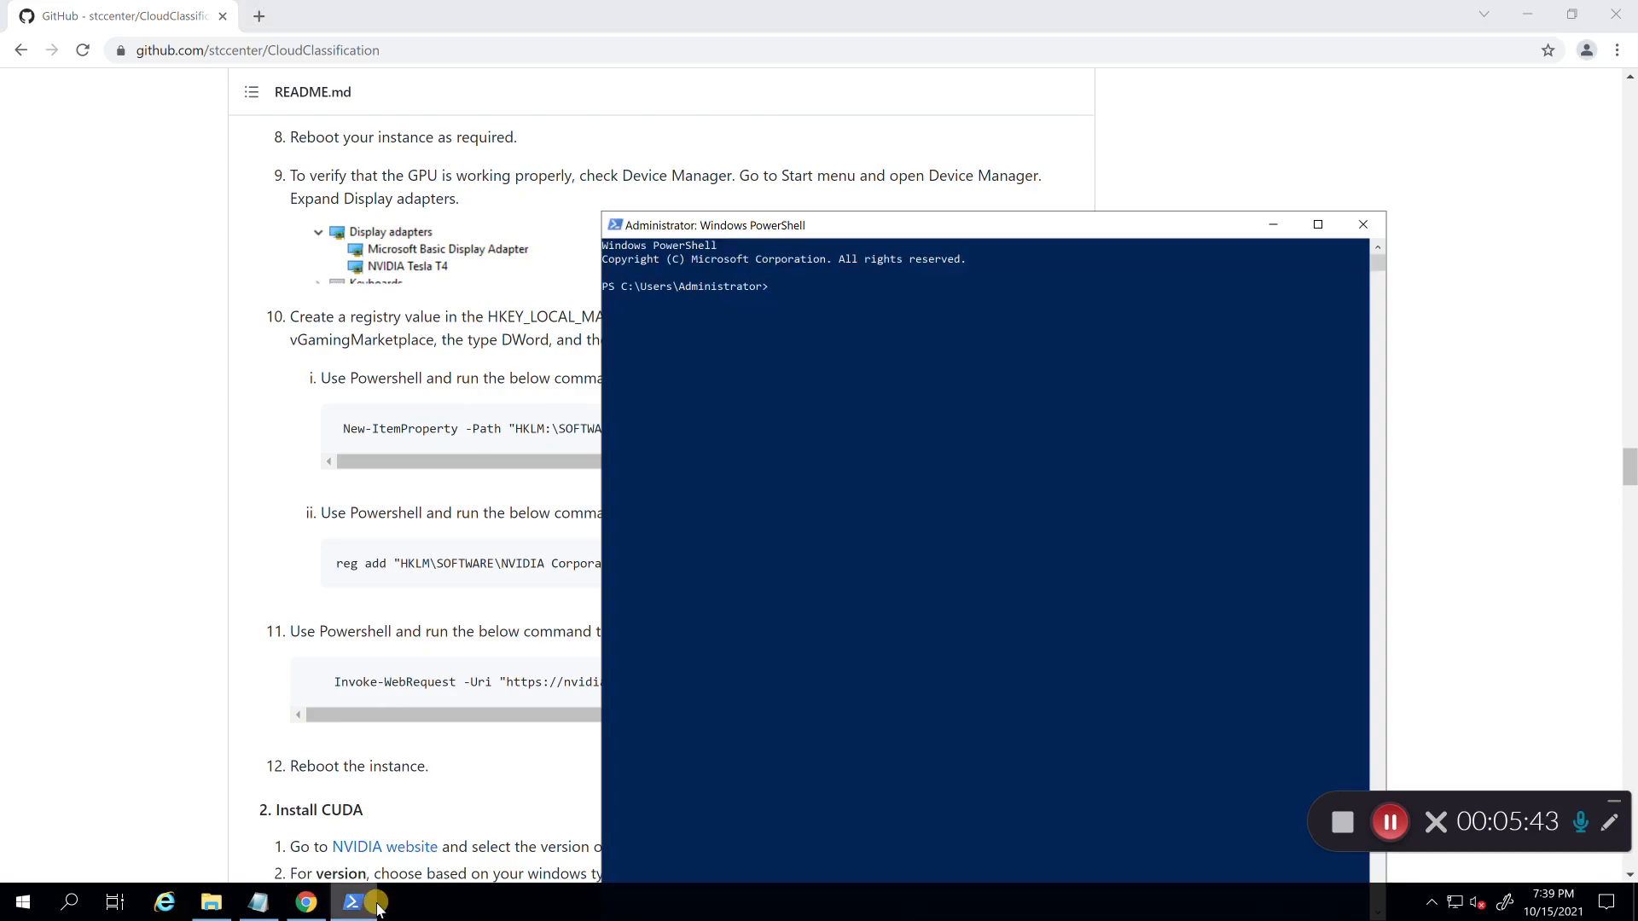
pyautogui.hotkey('ctrl', 'v')
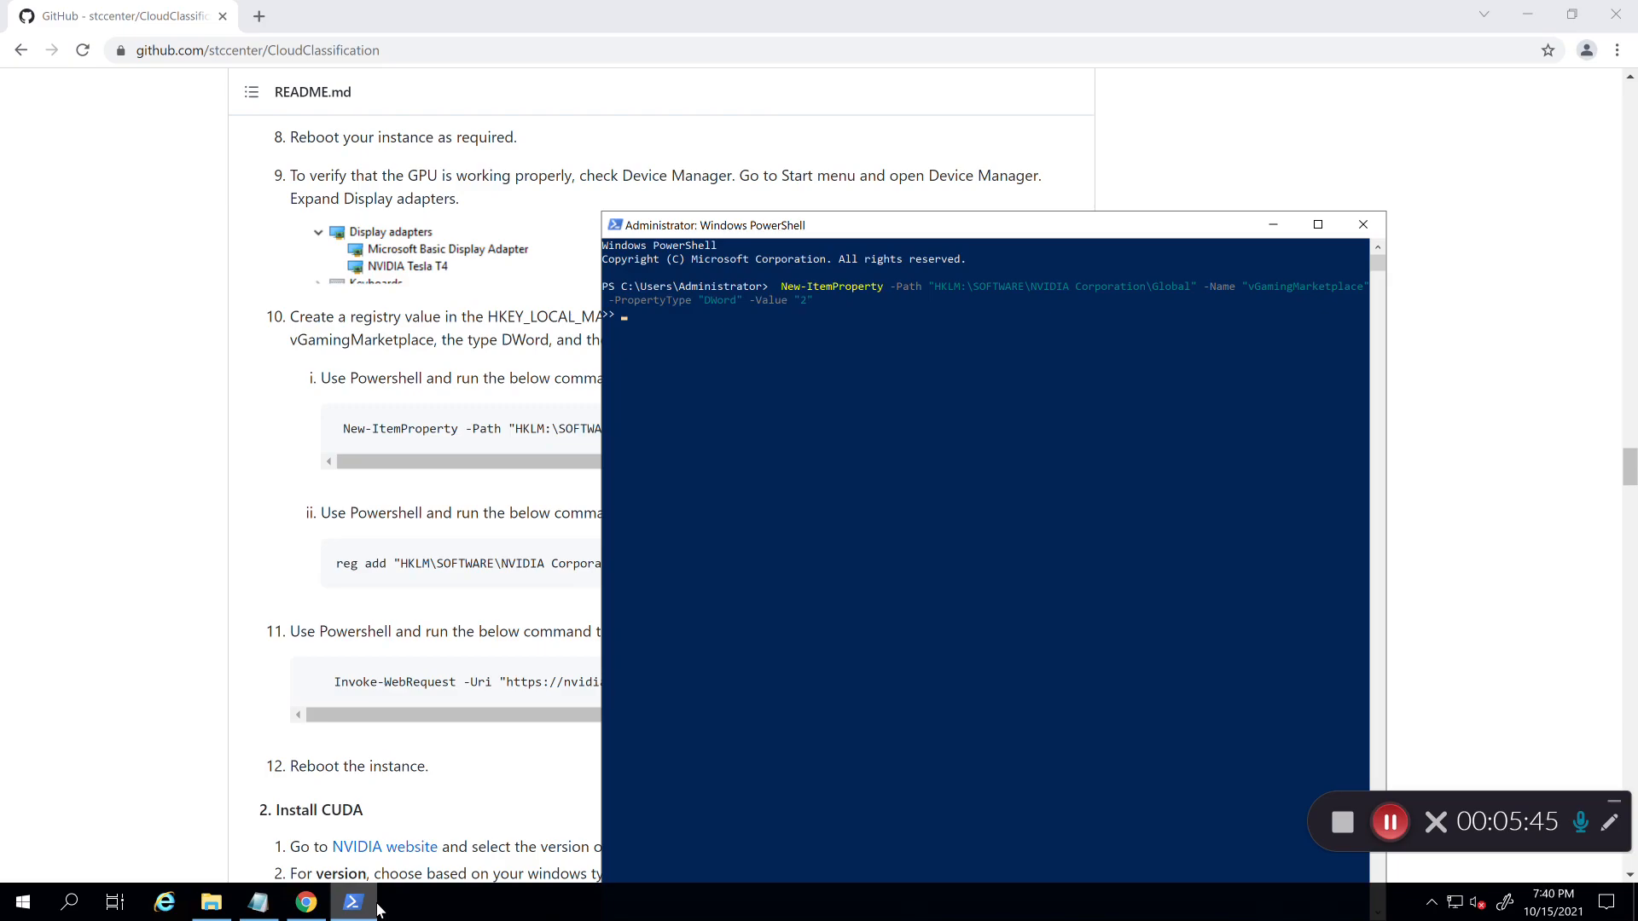
pyautogui.click(114, 822)
pyautogui.scroll(-2, 64, 748)
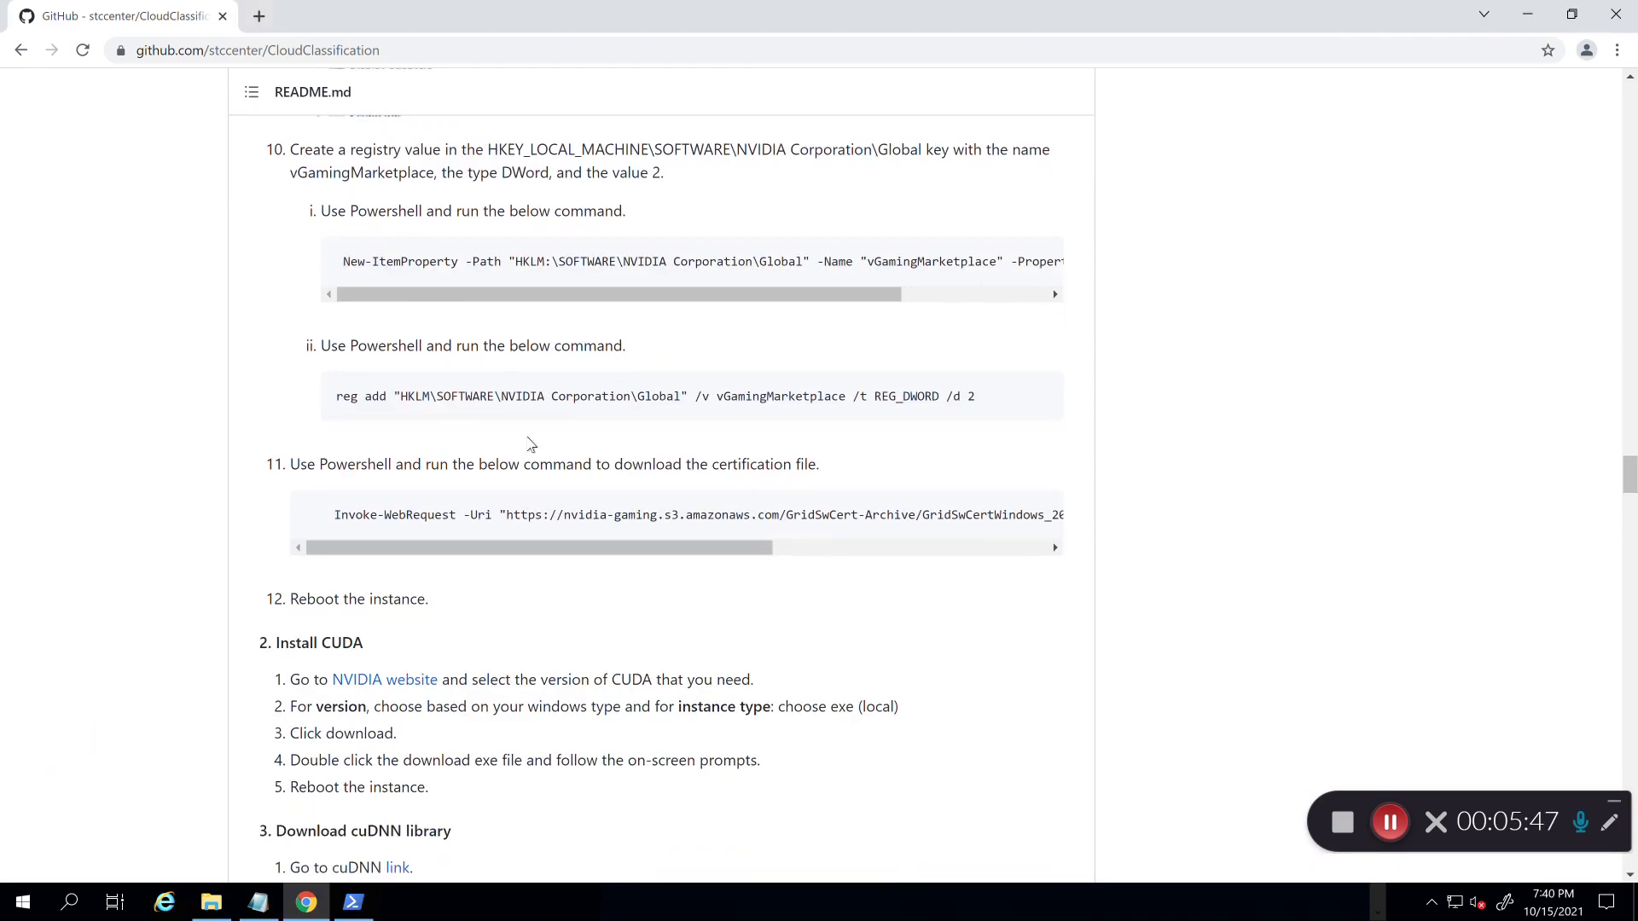
pyautogui.click(1039, 397)
pyautogui.click(354, 903)
pyautogui.hotkey('ctrl', 'v')
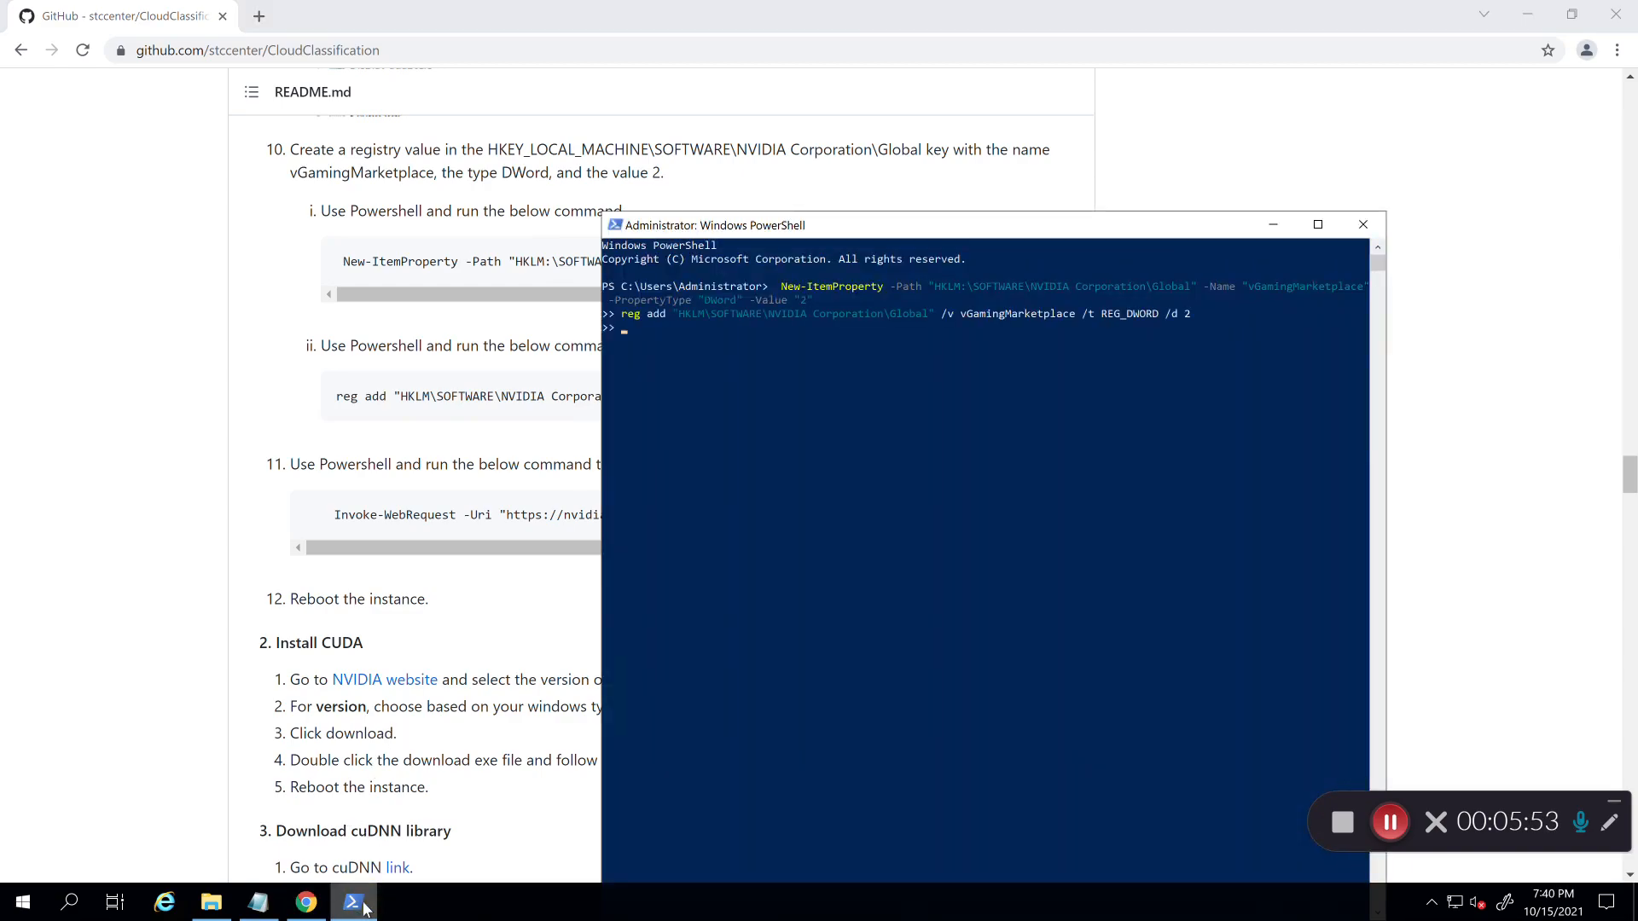
pyautogui.press('Return')
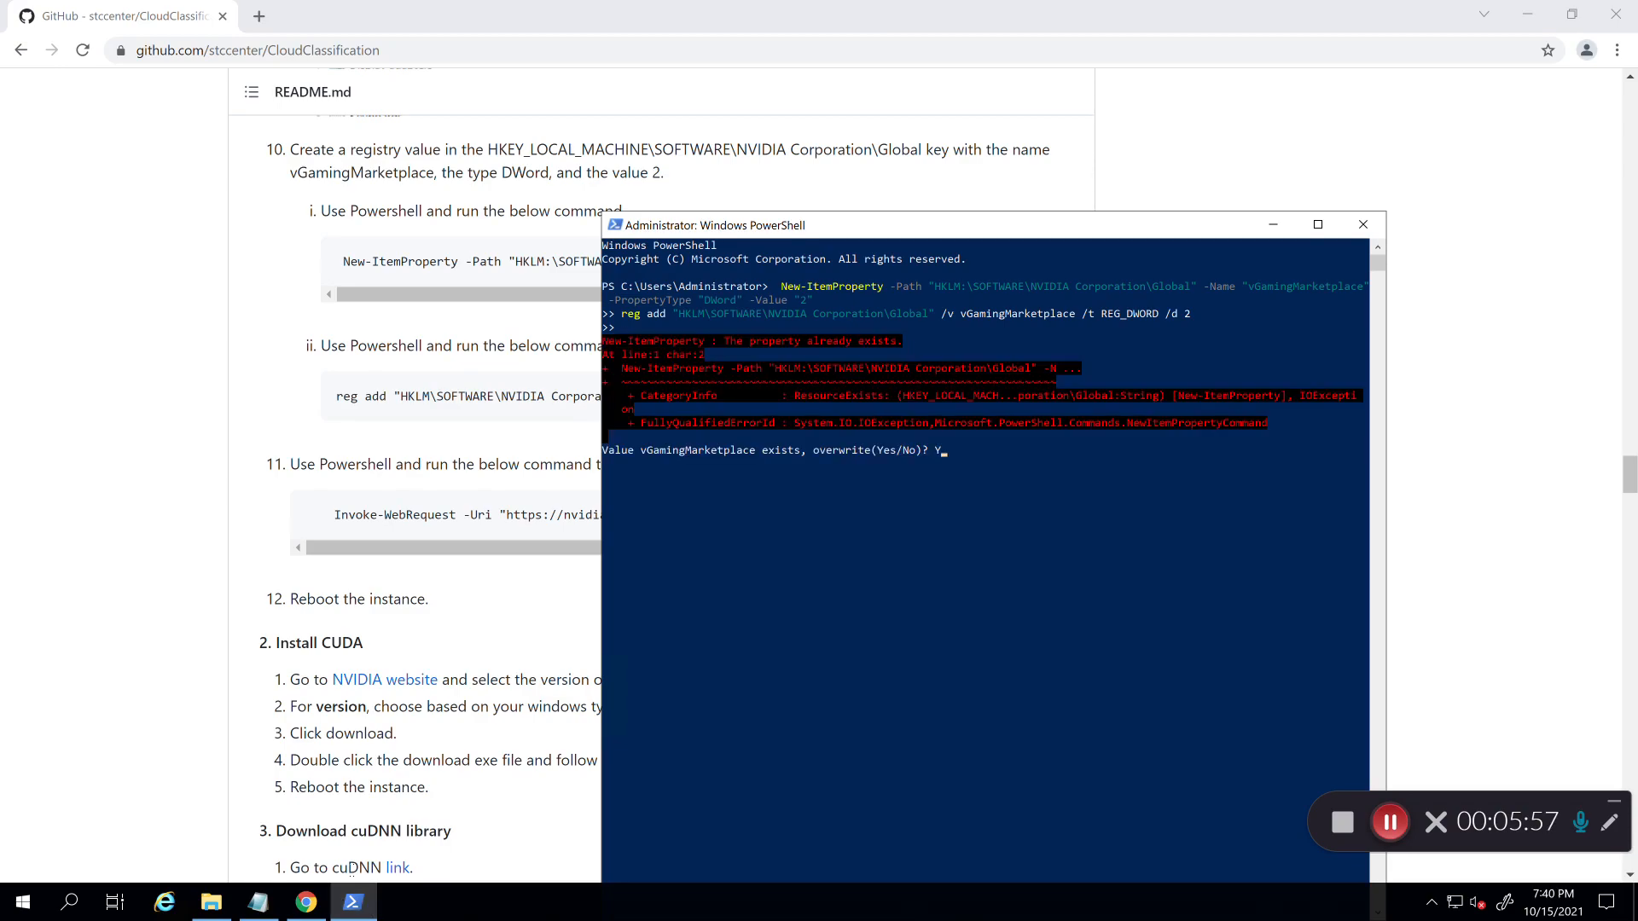
pyautogui.press('Return')
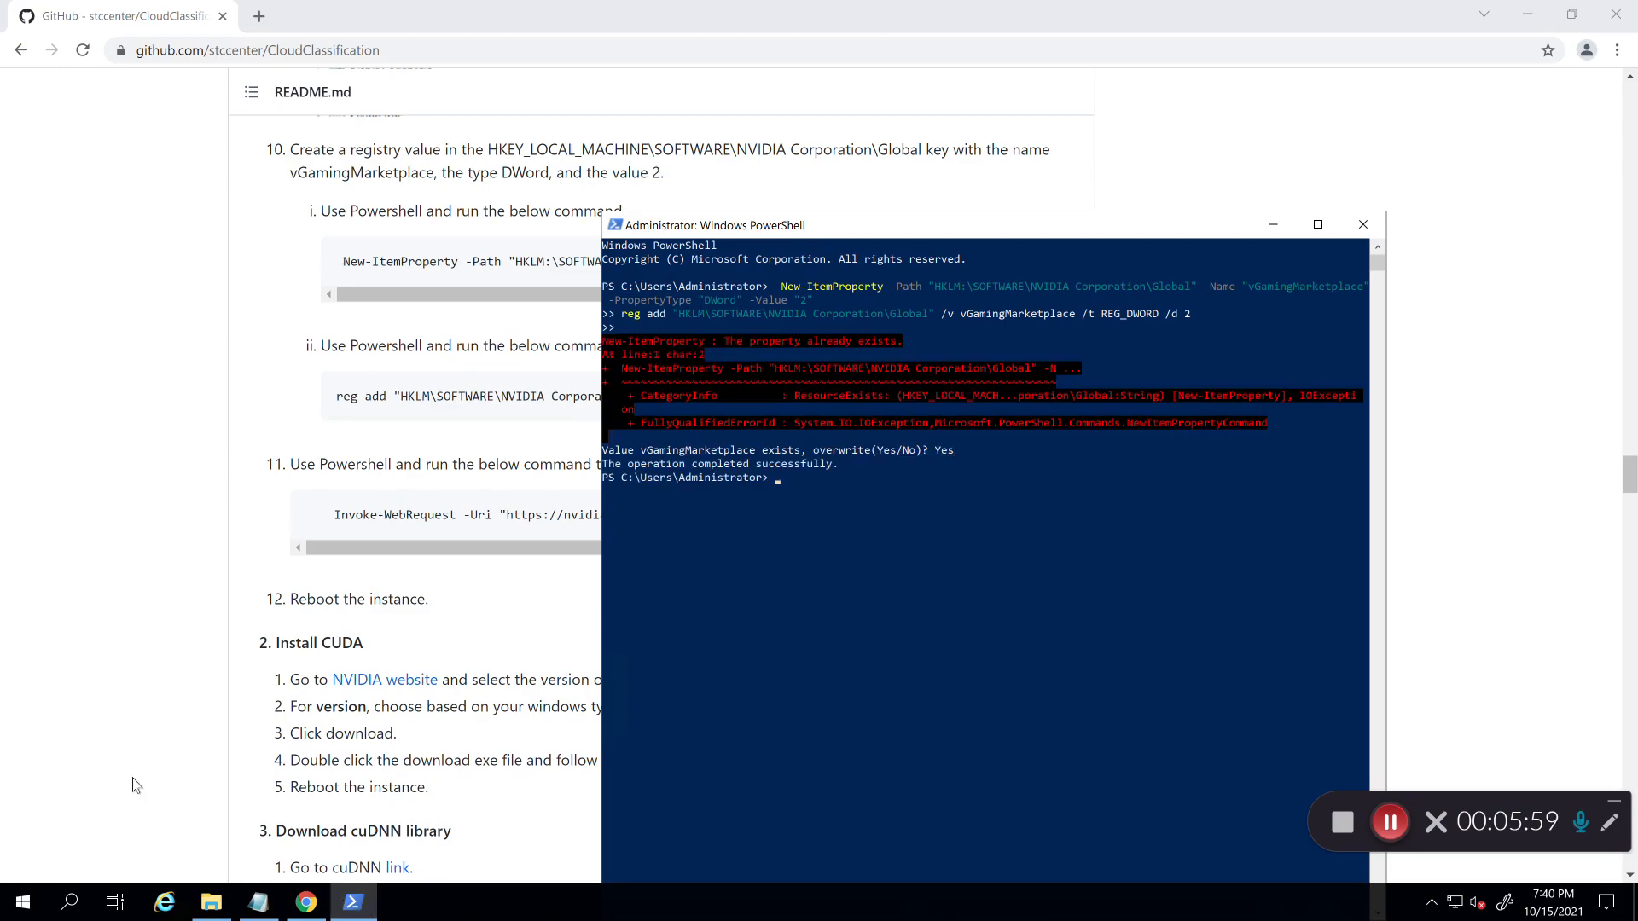
# Step: Download the GridSwCert.txt certificate to Public Documents with the README's Invoke-WebRequest command
pyautogui.click(168, 739)
pyautogui.click(1048, 528)
pyautogui.click(353, 903)
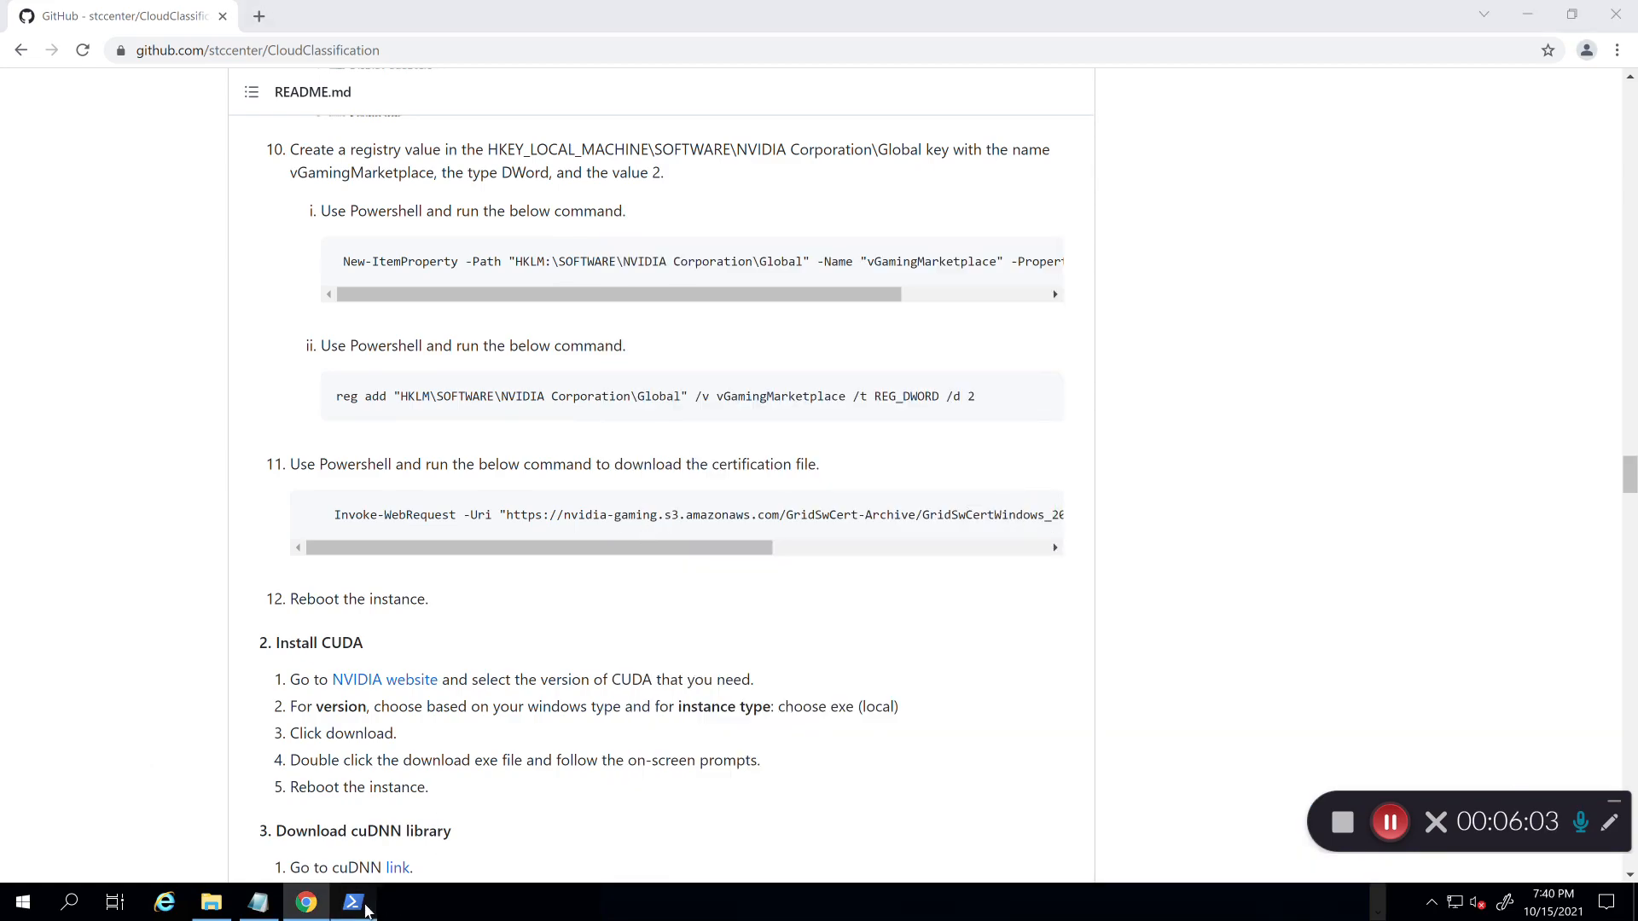
pyautogui.hotkey('ctrl', 'v')
pyautogui.press('Return')
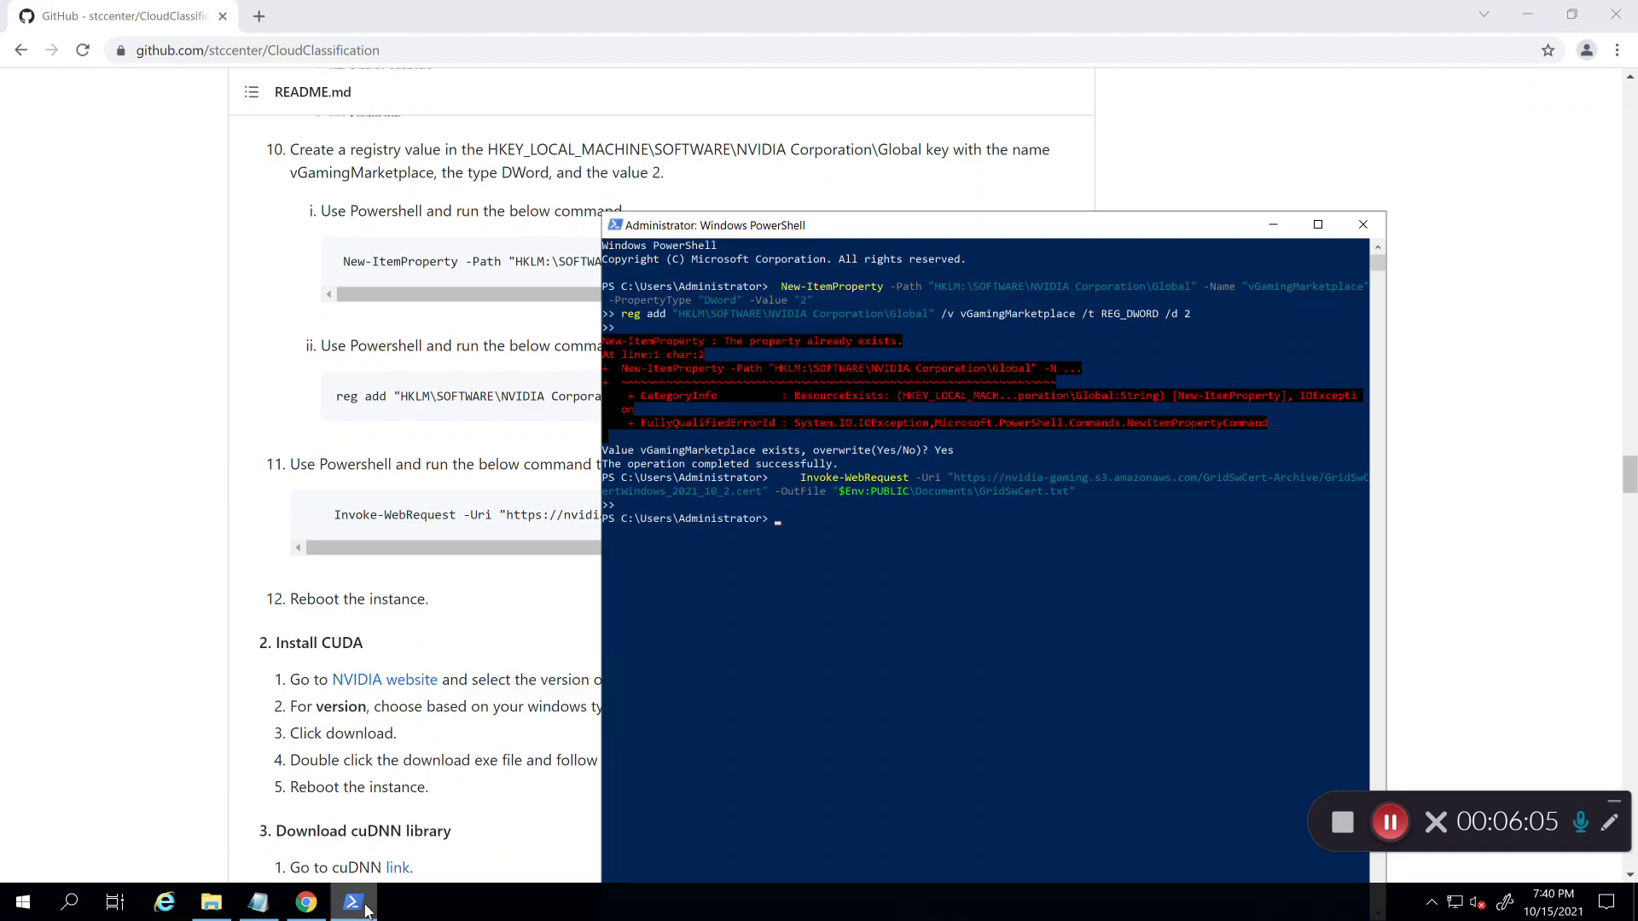
pyautogui.click(157, 663)
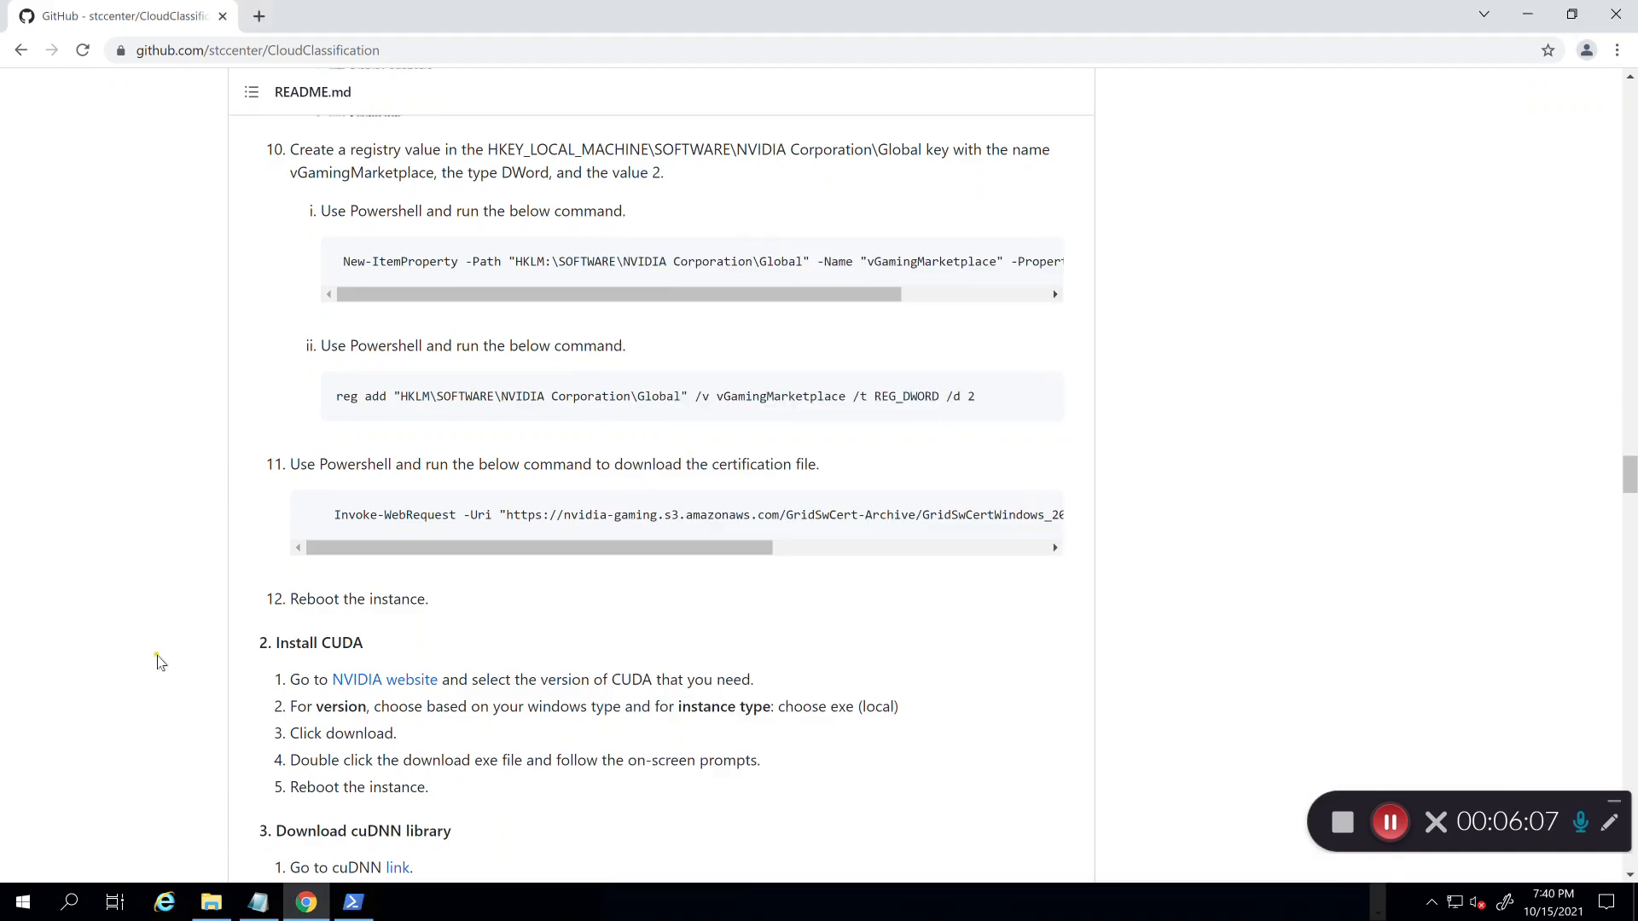
# Step: Append 10.2 to the 'Install CUDA' line in the Notepad checklist
pyautogui.scroll(-6, 157, 663)
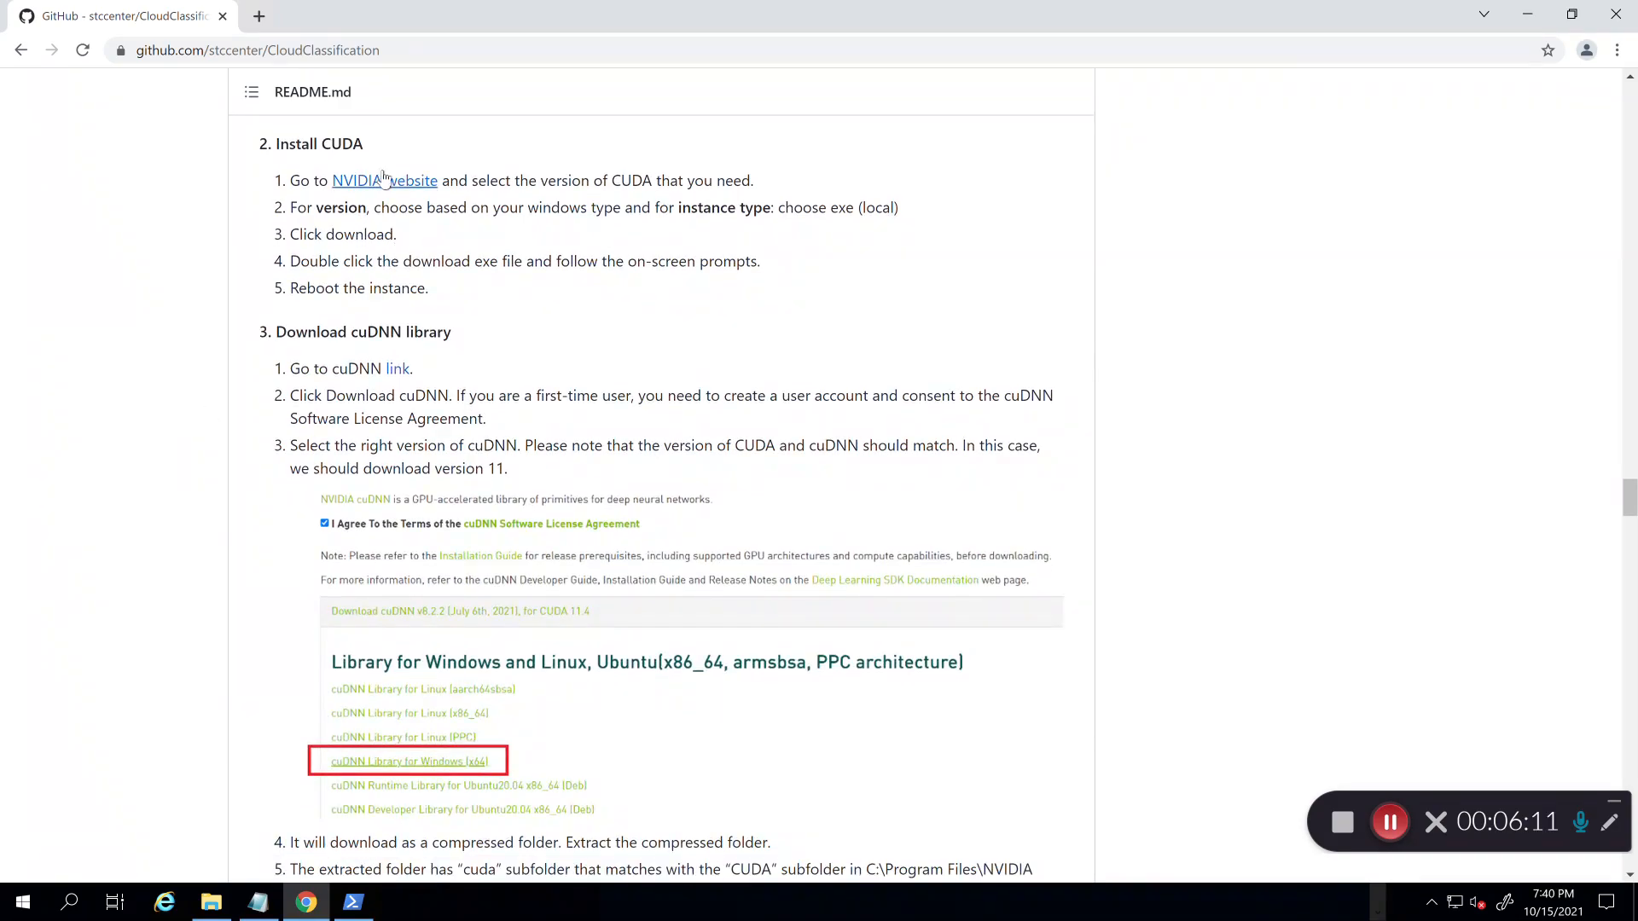
pyautogui.click(260, 910)
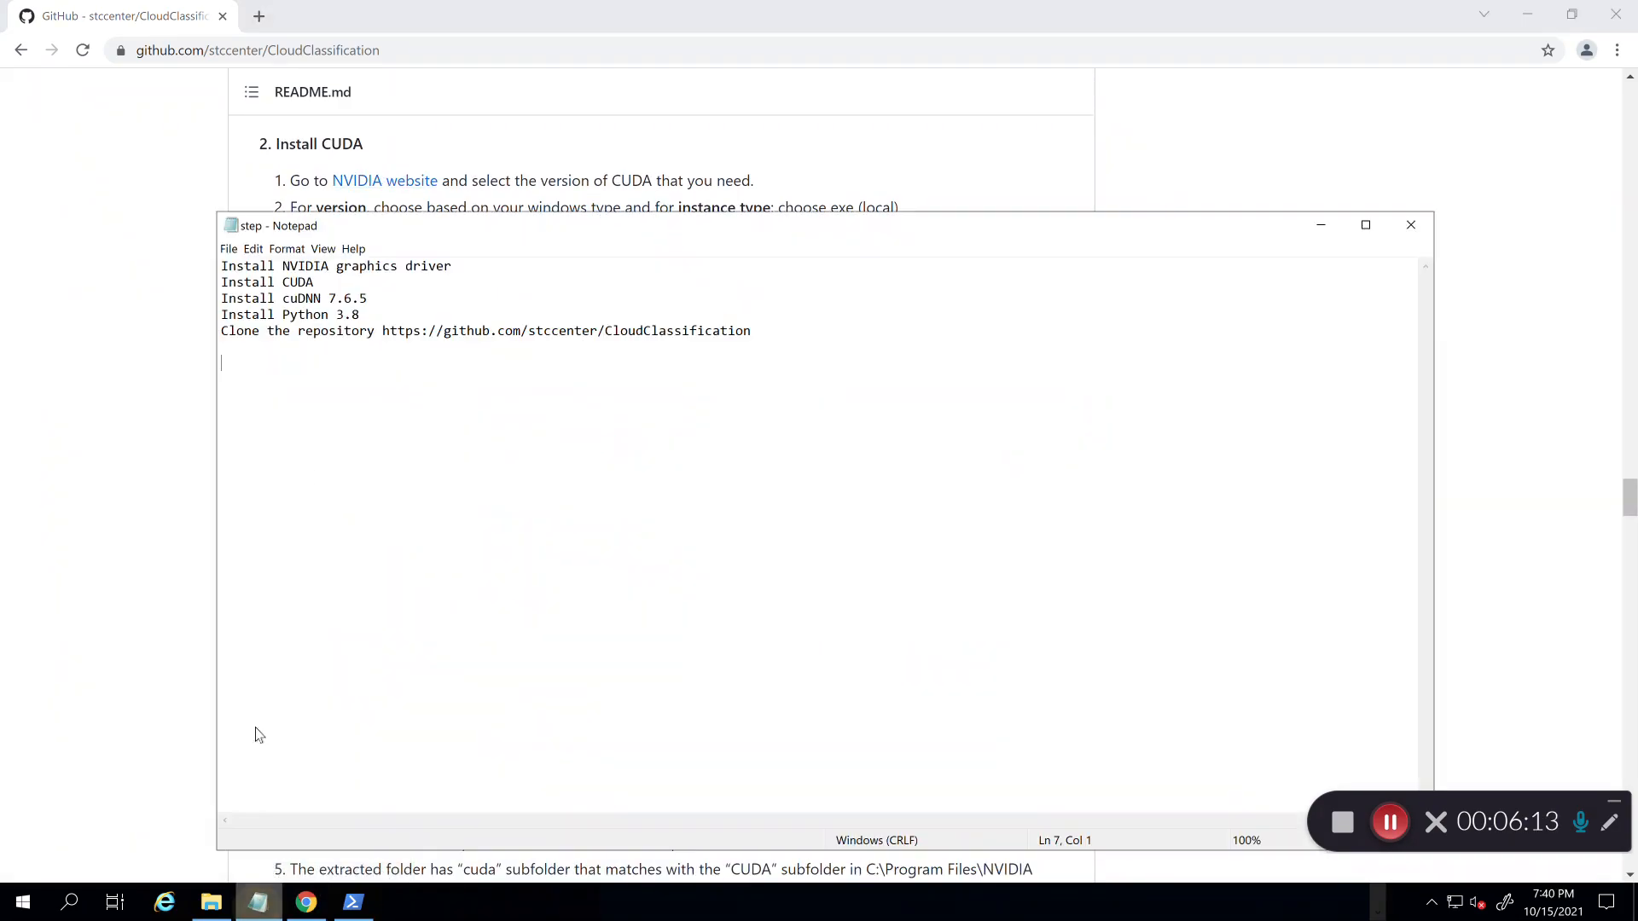
pyautogui.moveTo(367, 299); pyautogui.dragTo(213, 290)
pyautogui.click(290, 284)
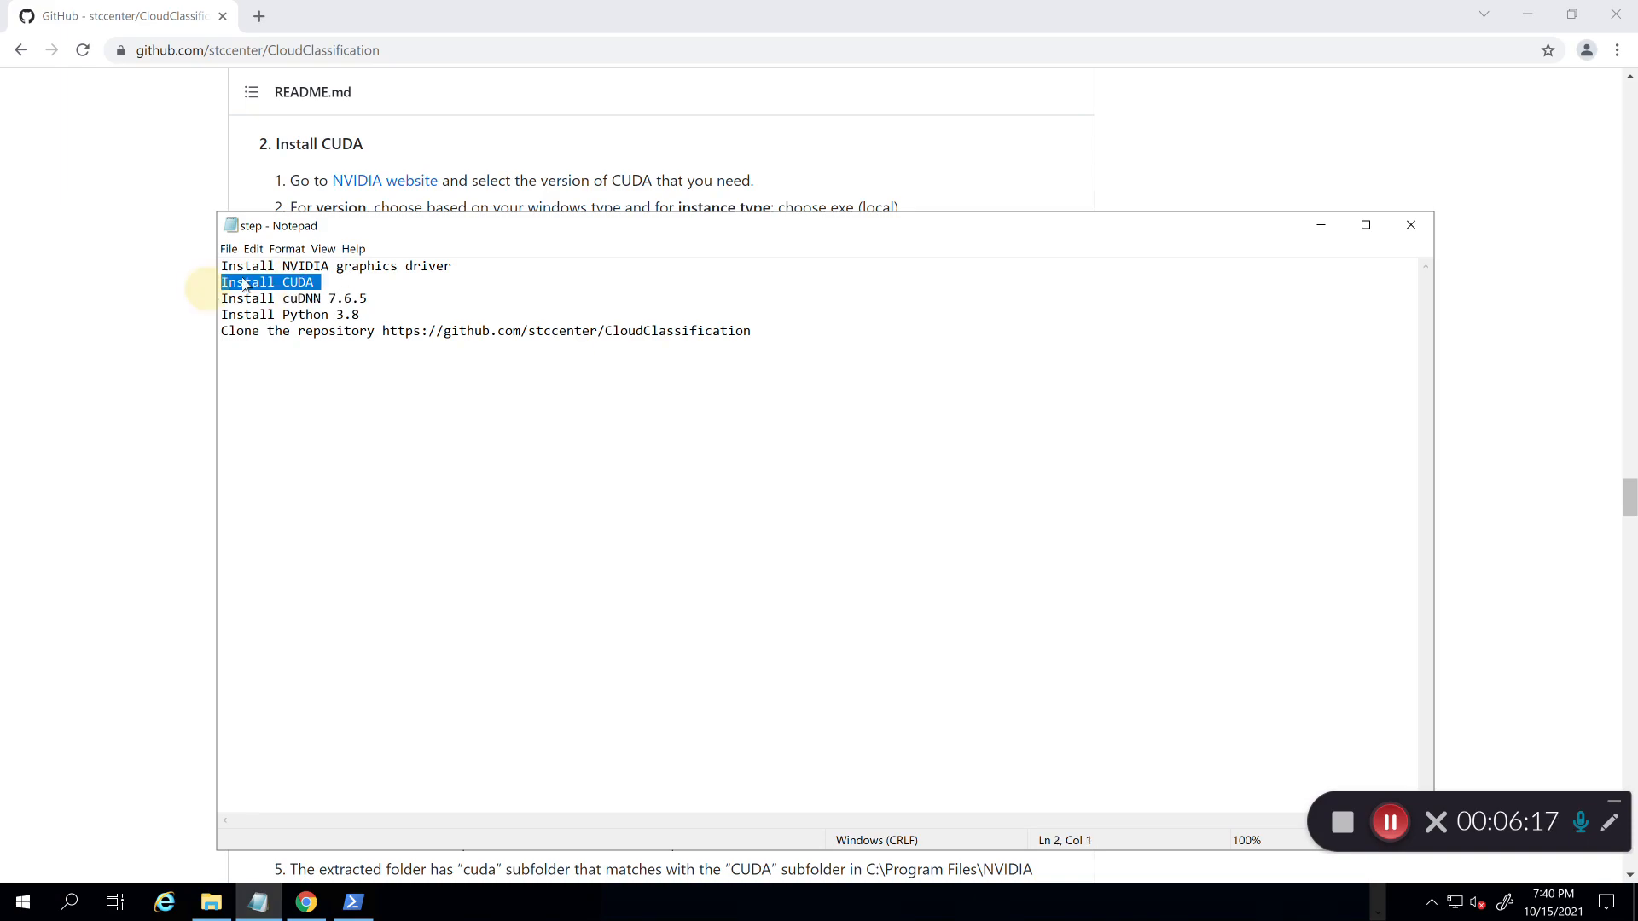
pyautogui.click(342, 268)
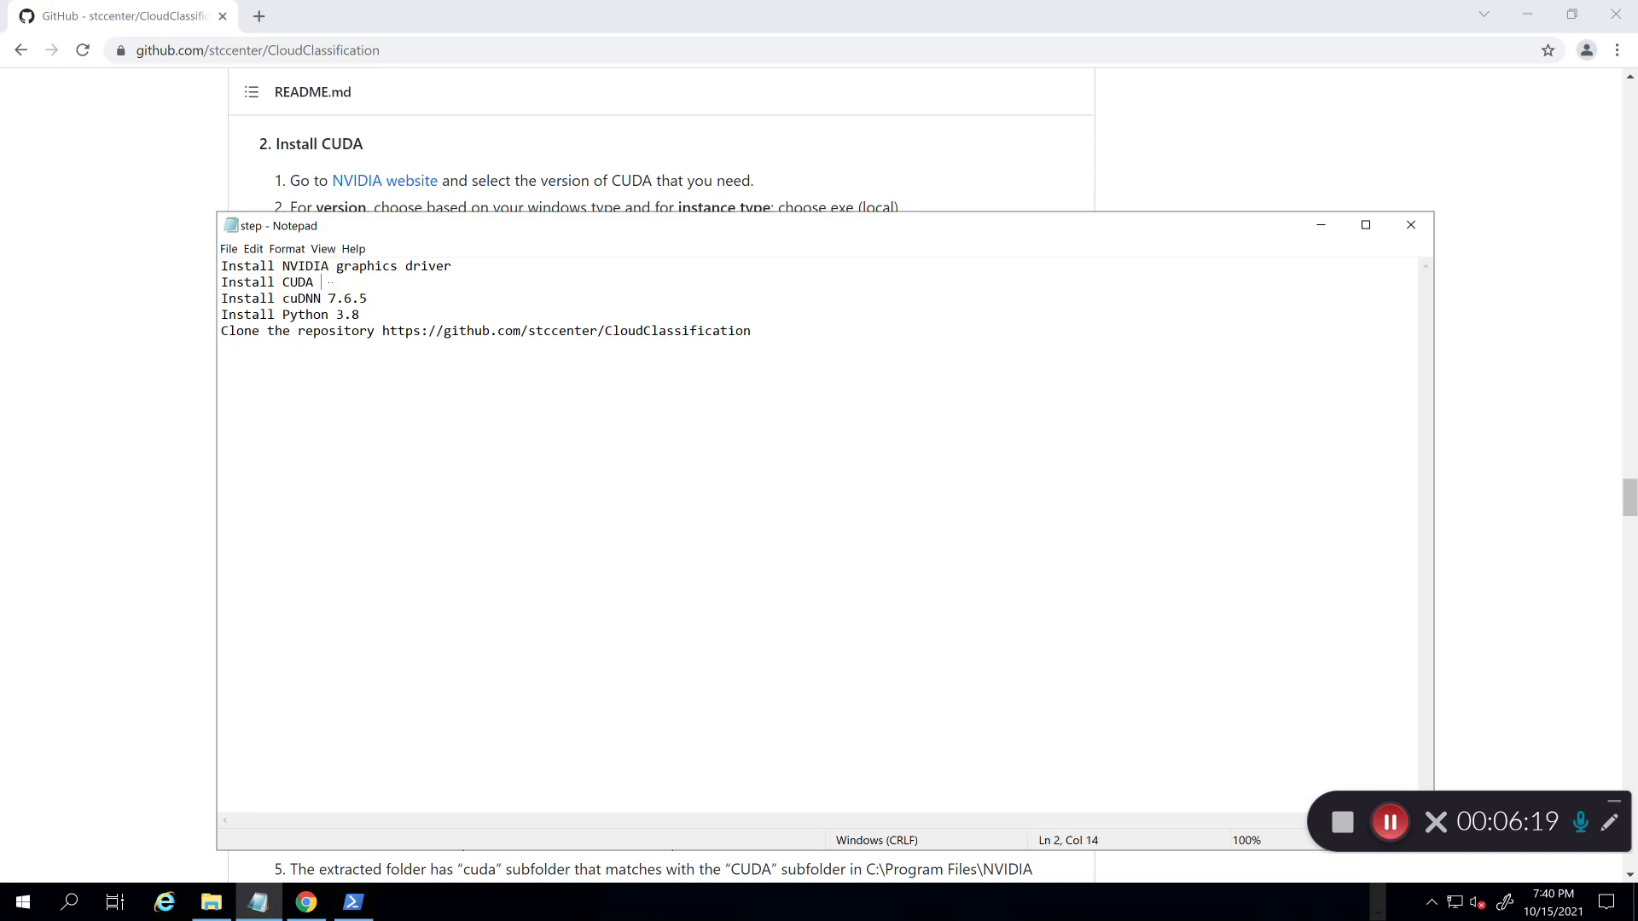
pyautogui.write('10.2')
pyautogui.click(110, 322)
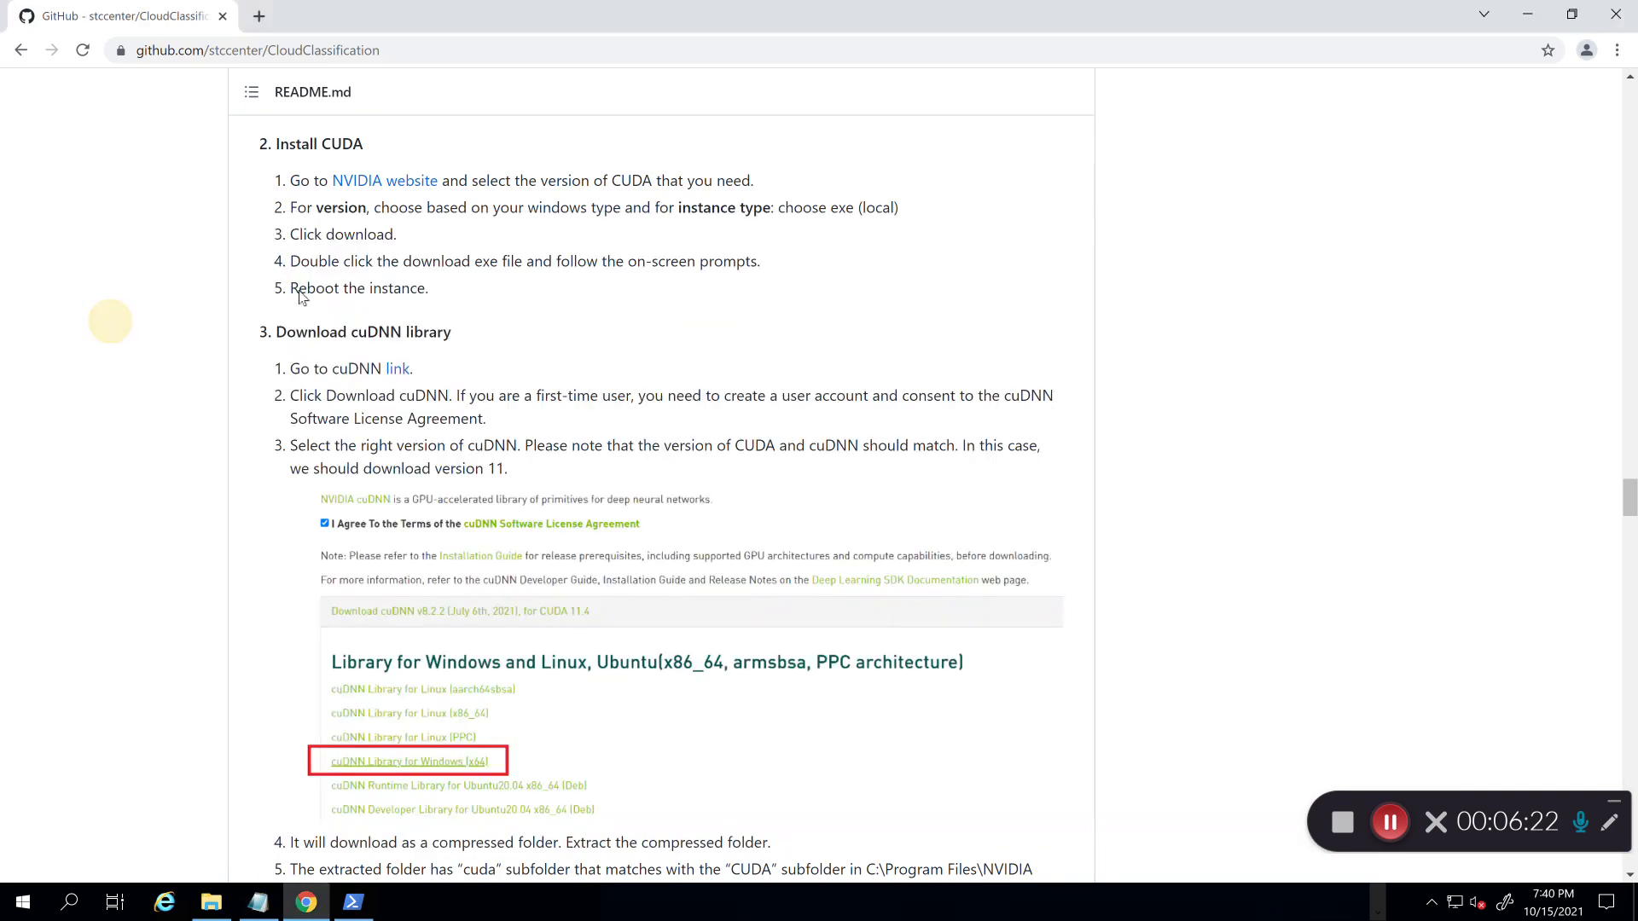
# Step: Open the README's cuDNN link in a new tab and look over the page
pyautogui.rightClick(402, 377)
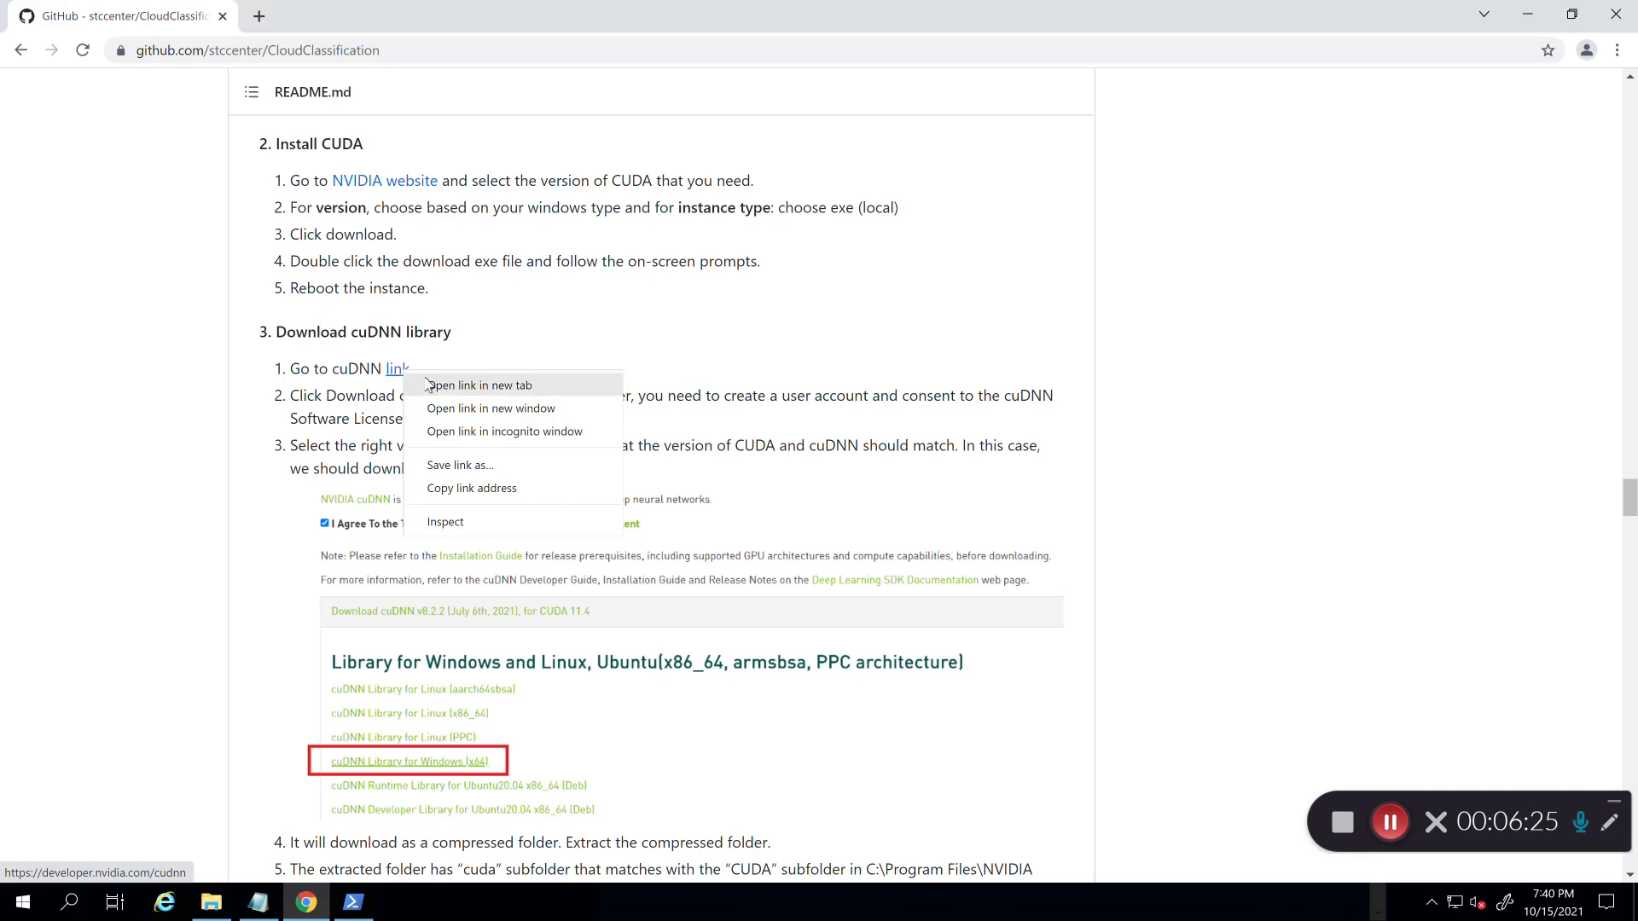
pyautogui.click(435, 386)
pyautogui.click(385, 15)
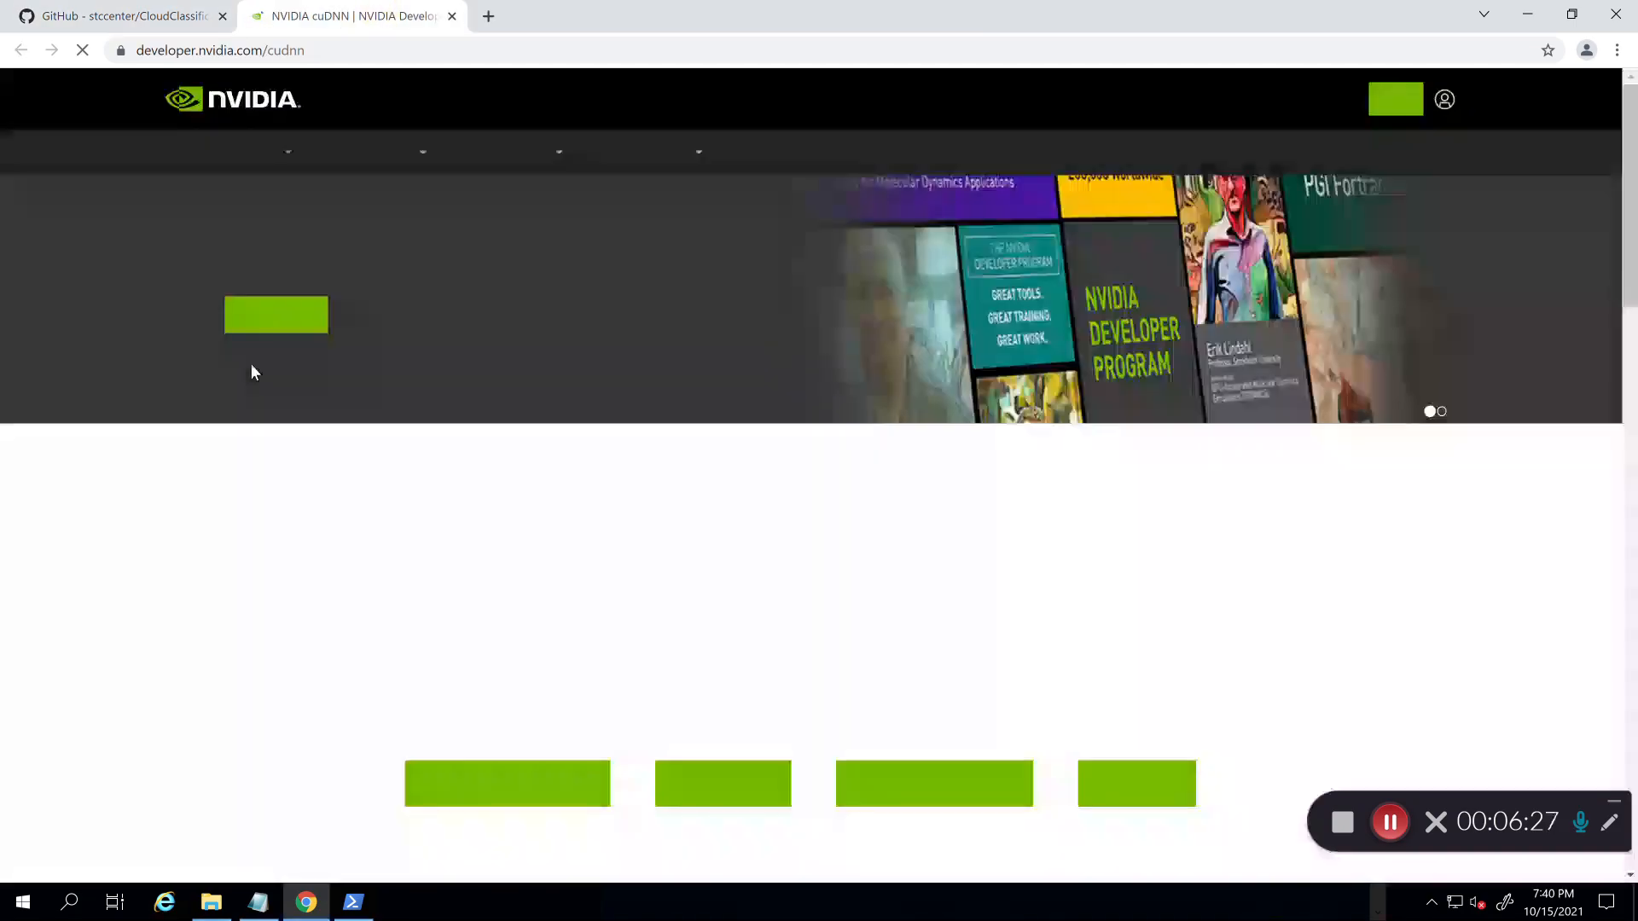
pyautogui.scroll(-5, 252, 365)
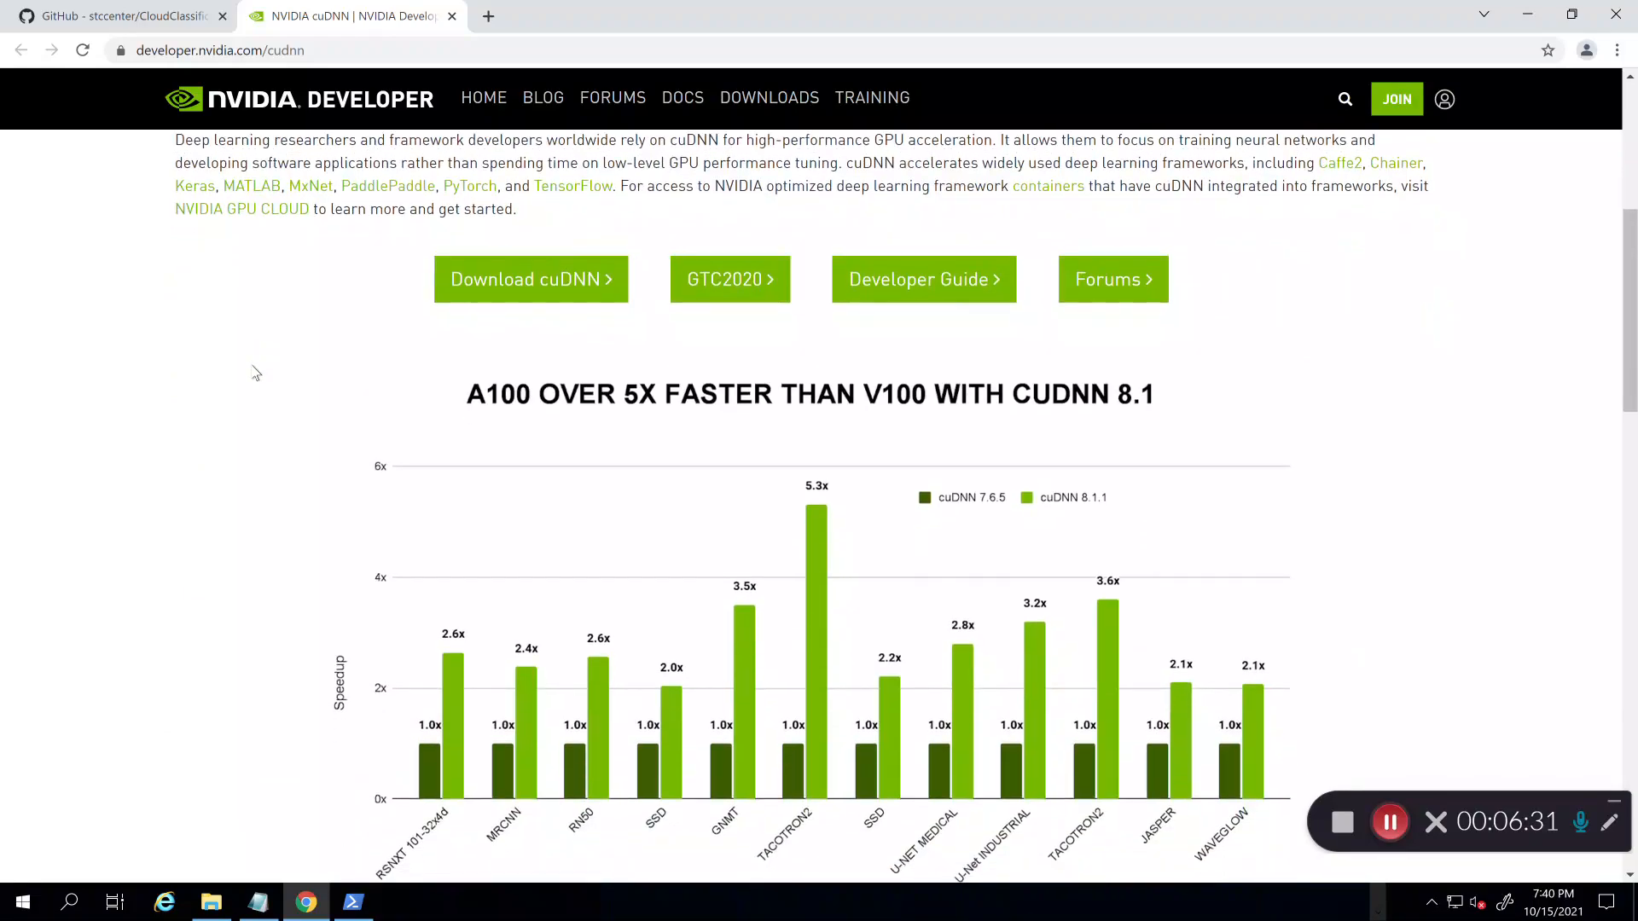
pyautogui.hotkey('ctrl', 'shift', 'Tab')
pyautogui.scroll(2, 132, 350)
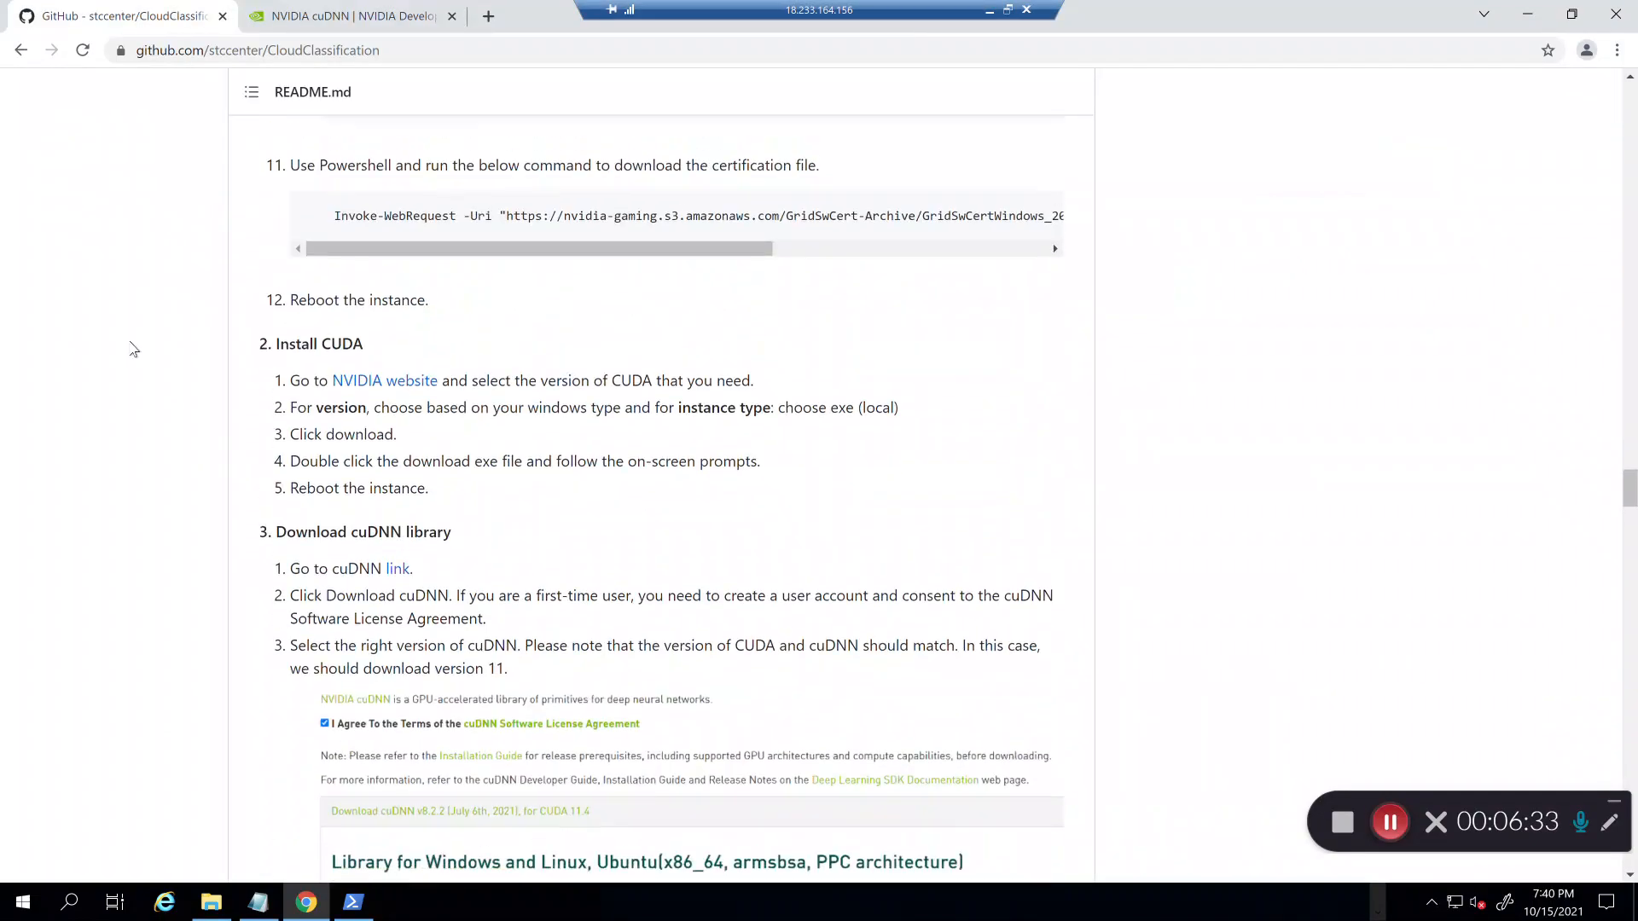
# Step: Open the CUDA Toolkit 11.4 Update 2 downloads page from the NVIDIA website link in a new tab
pyautogui.rightClick(407, 390)
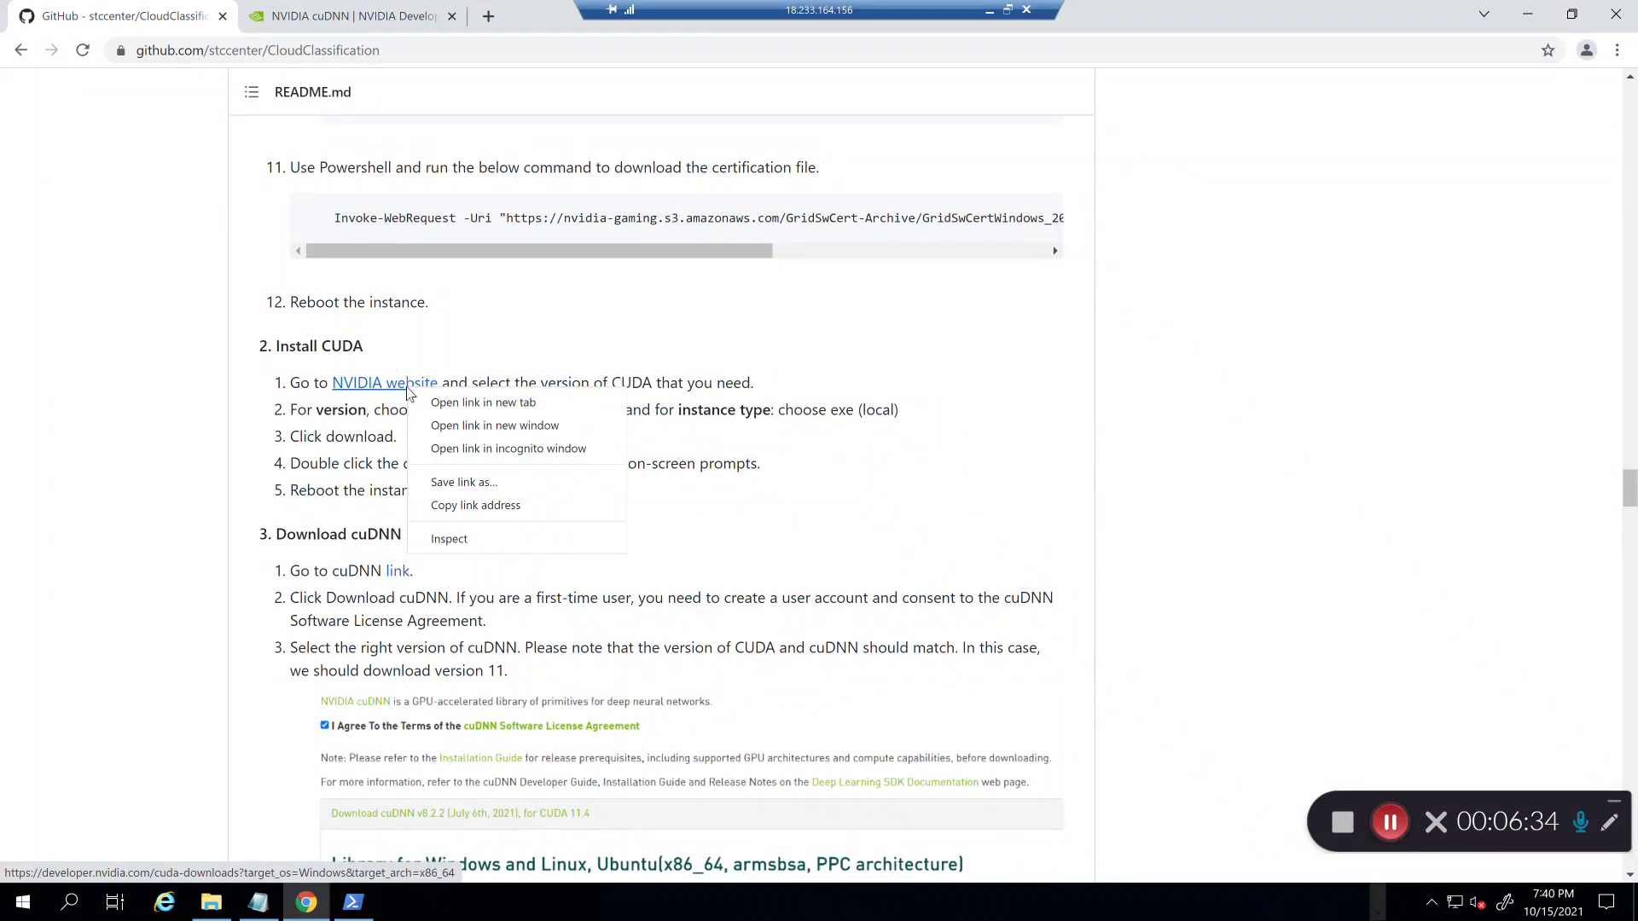
pyautogui.click(455, 403)
pyautogui.click(539, 21)
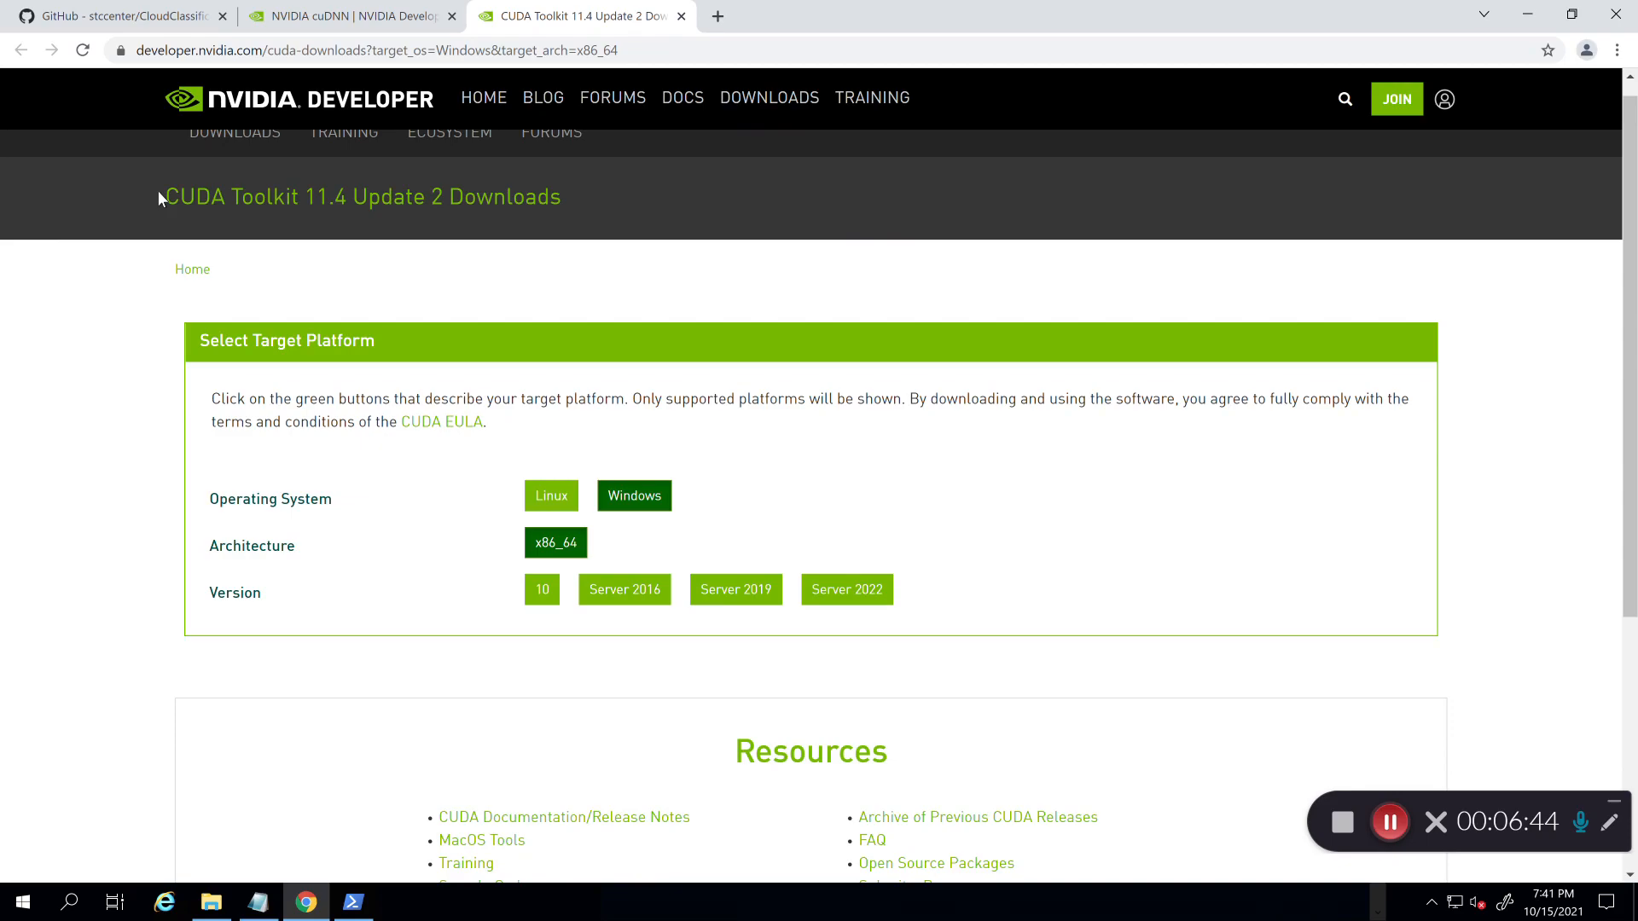
pyautogui.scroll(-3, 102, 345)
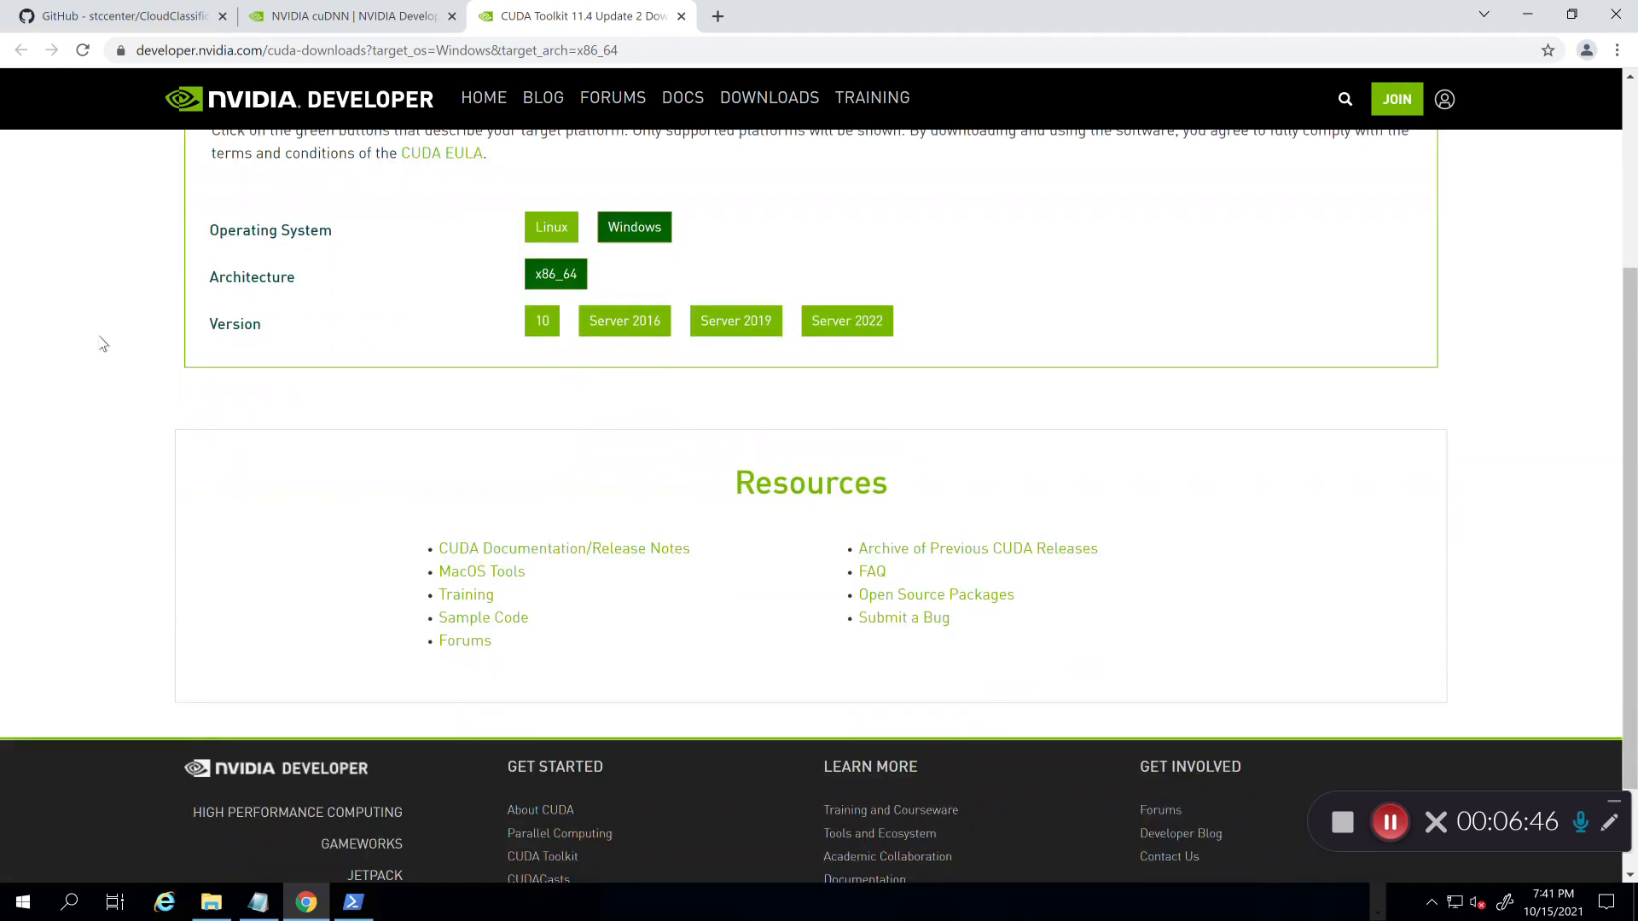
pyautogui.scroll(-1, 196, 410)
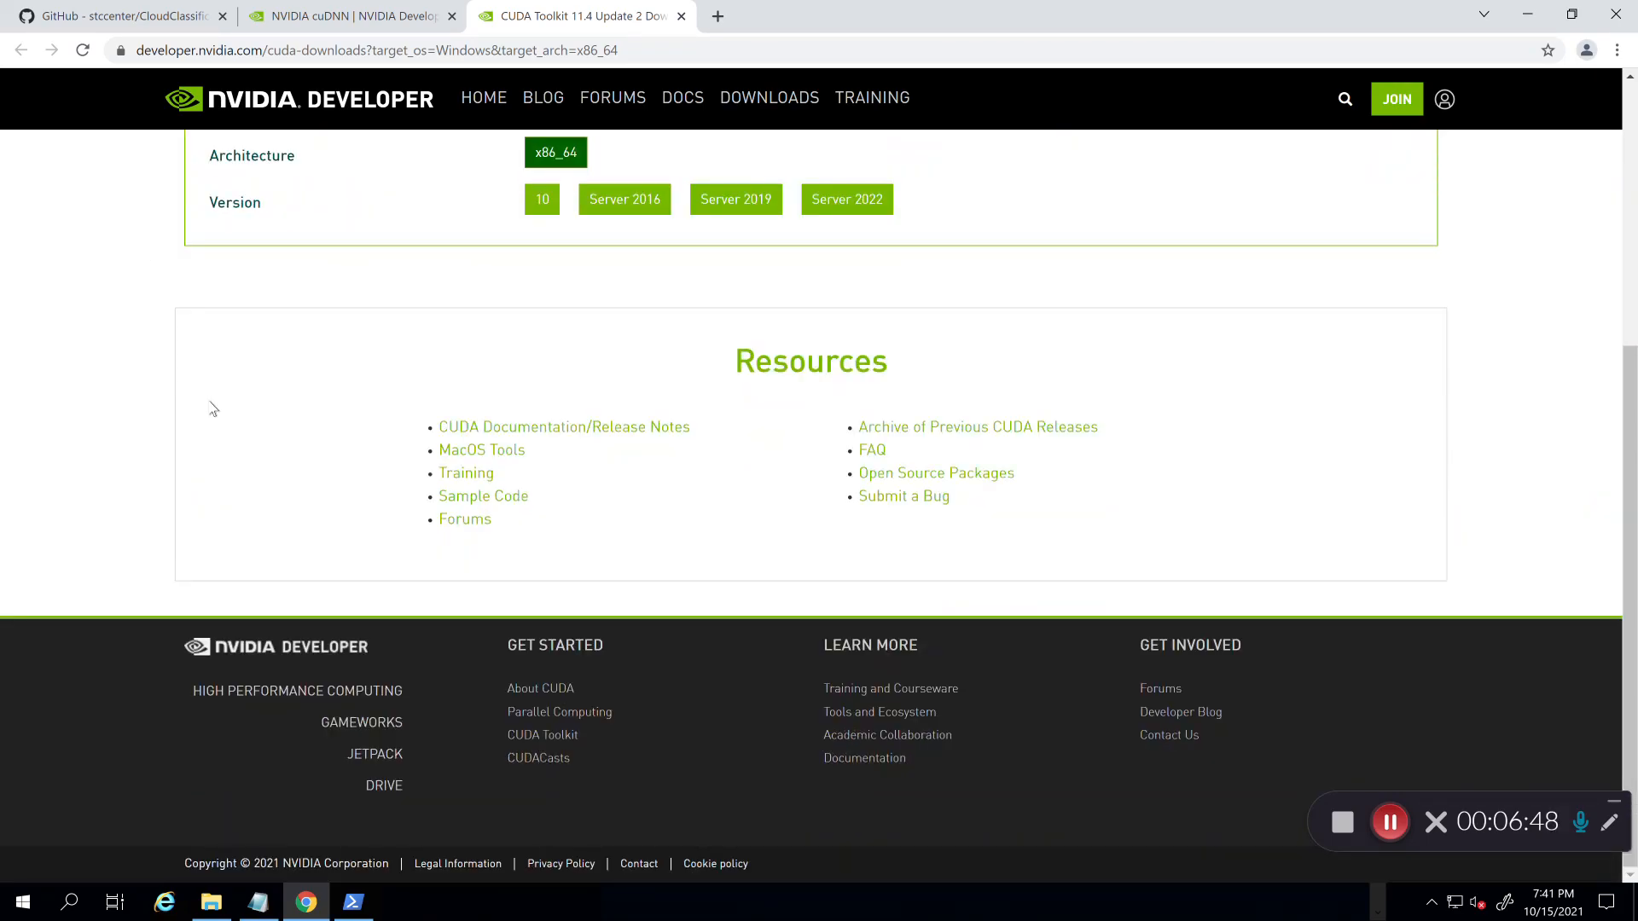
# Step: Open the CUDA Toolkit 10.2 page from the archive of previous CUDA releases
pyautogui.click(910, 432)
pyautogui.scroll(-6, 658, 514)
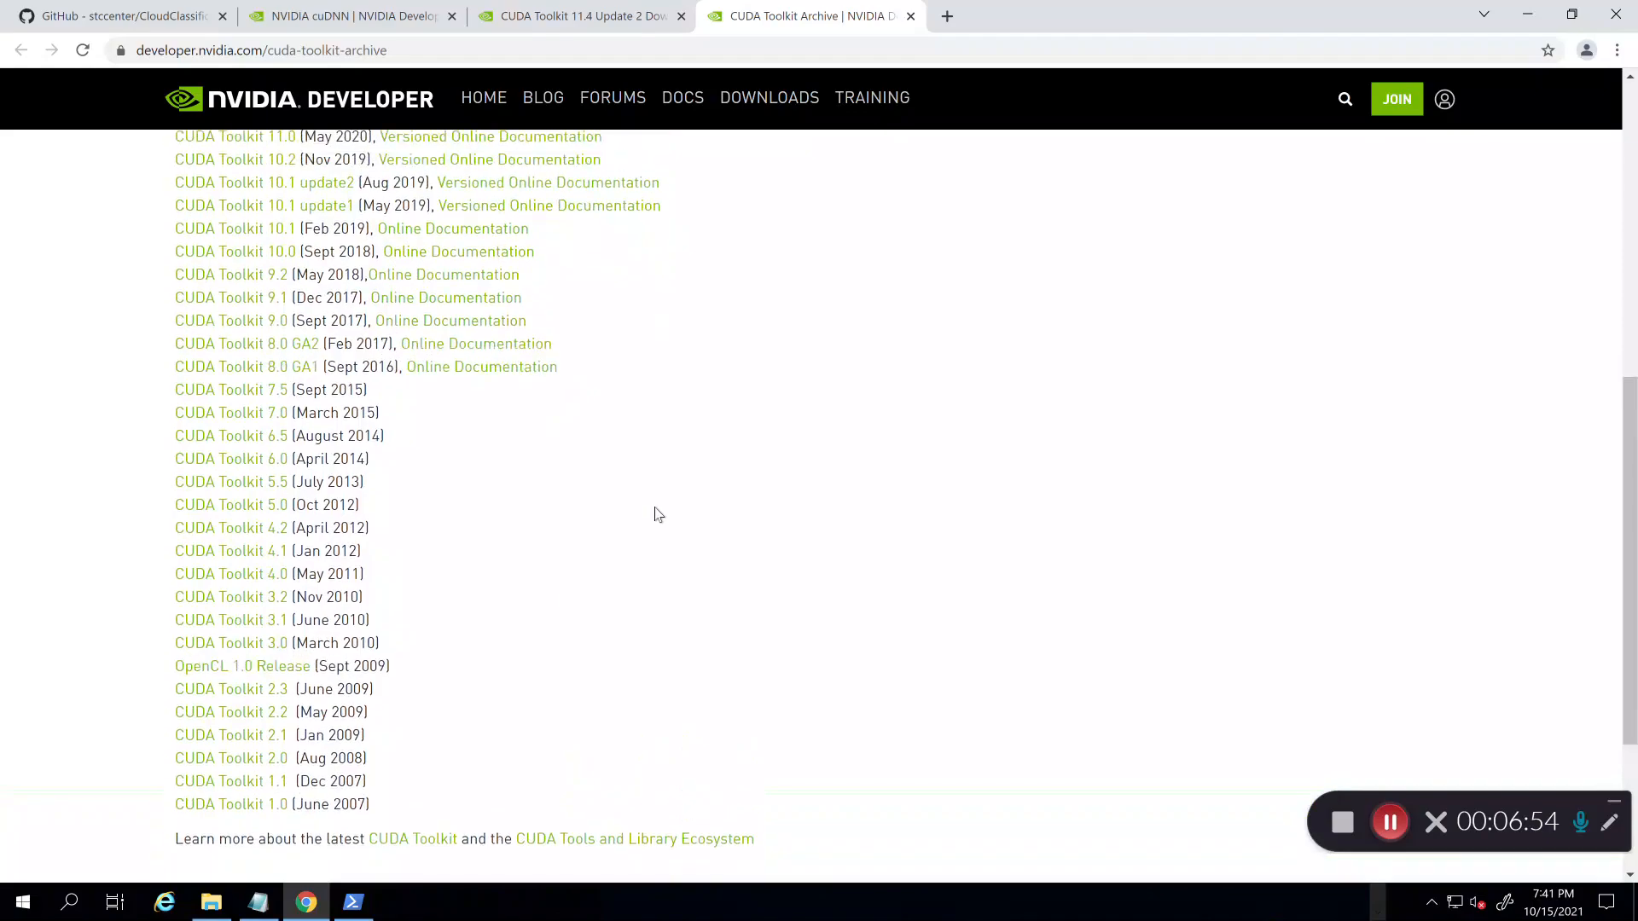
pyautogui.scroll(1, 658, 513)
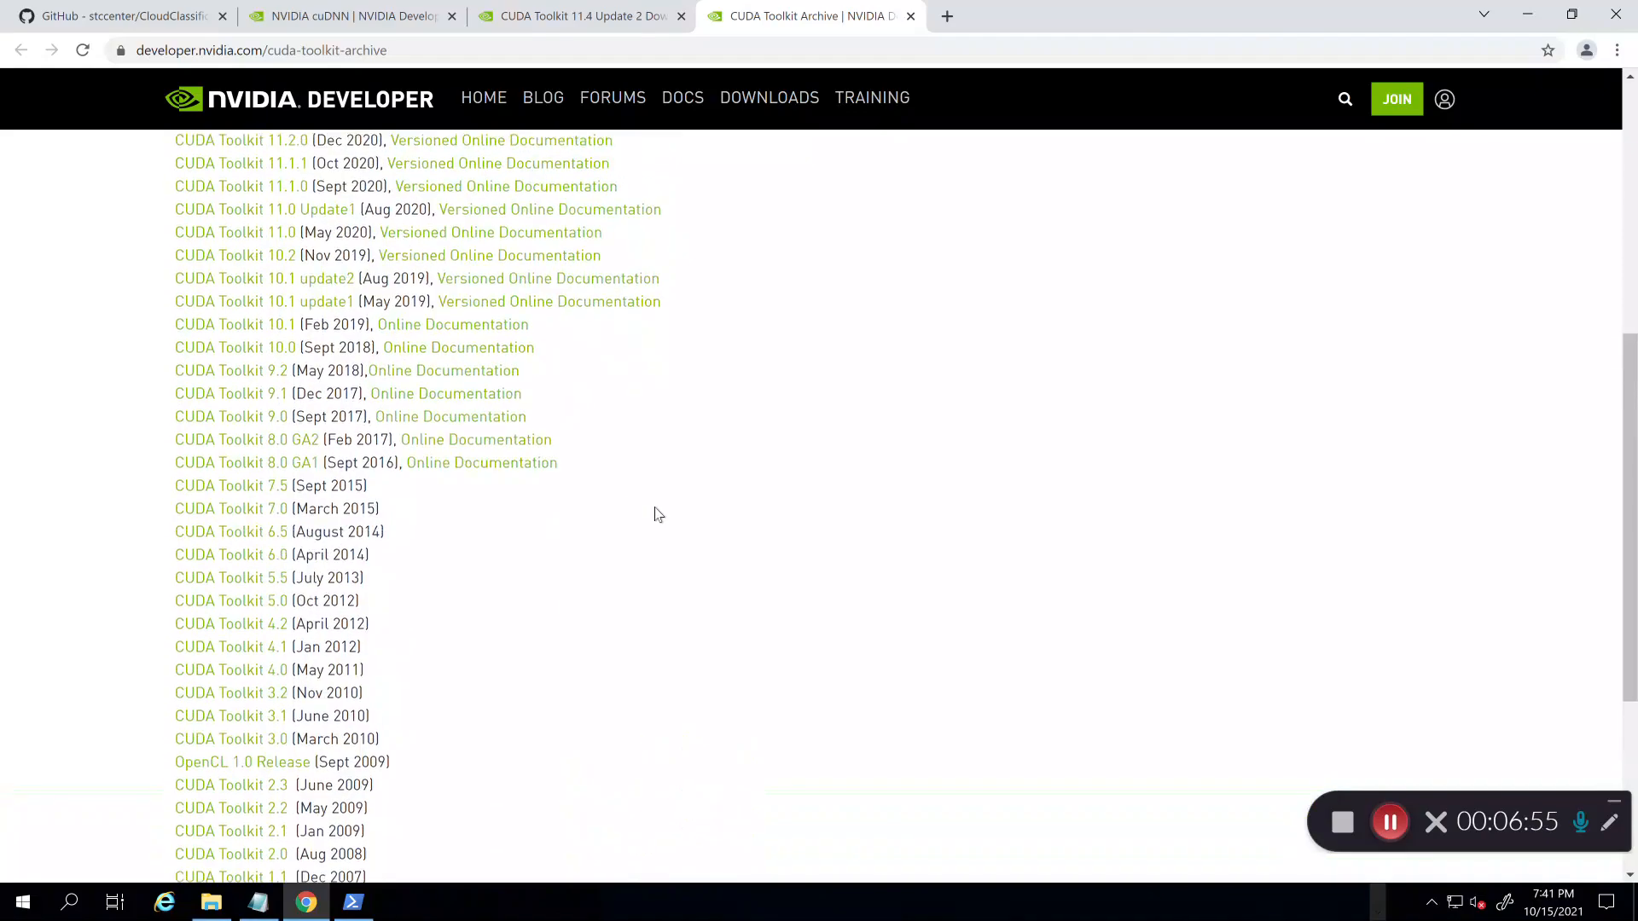
pyautogui.click(252, 267)
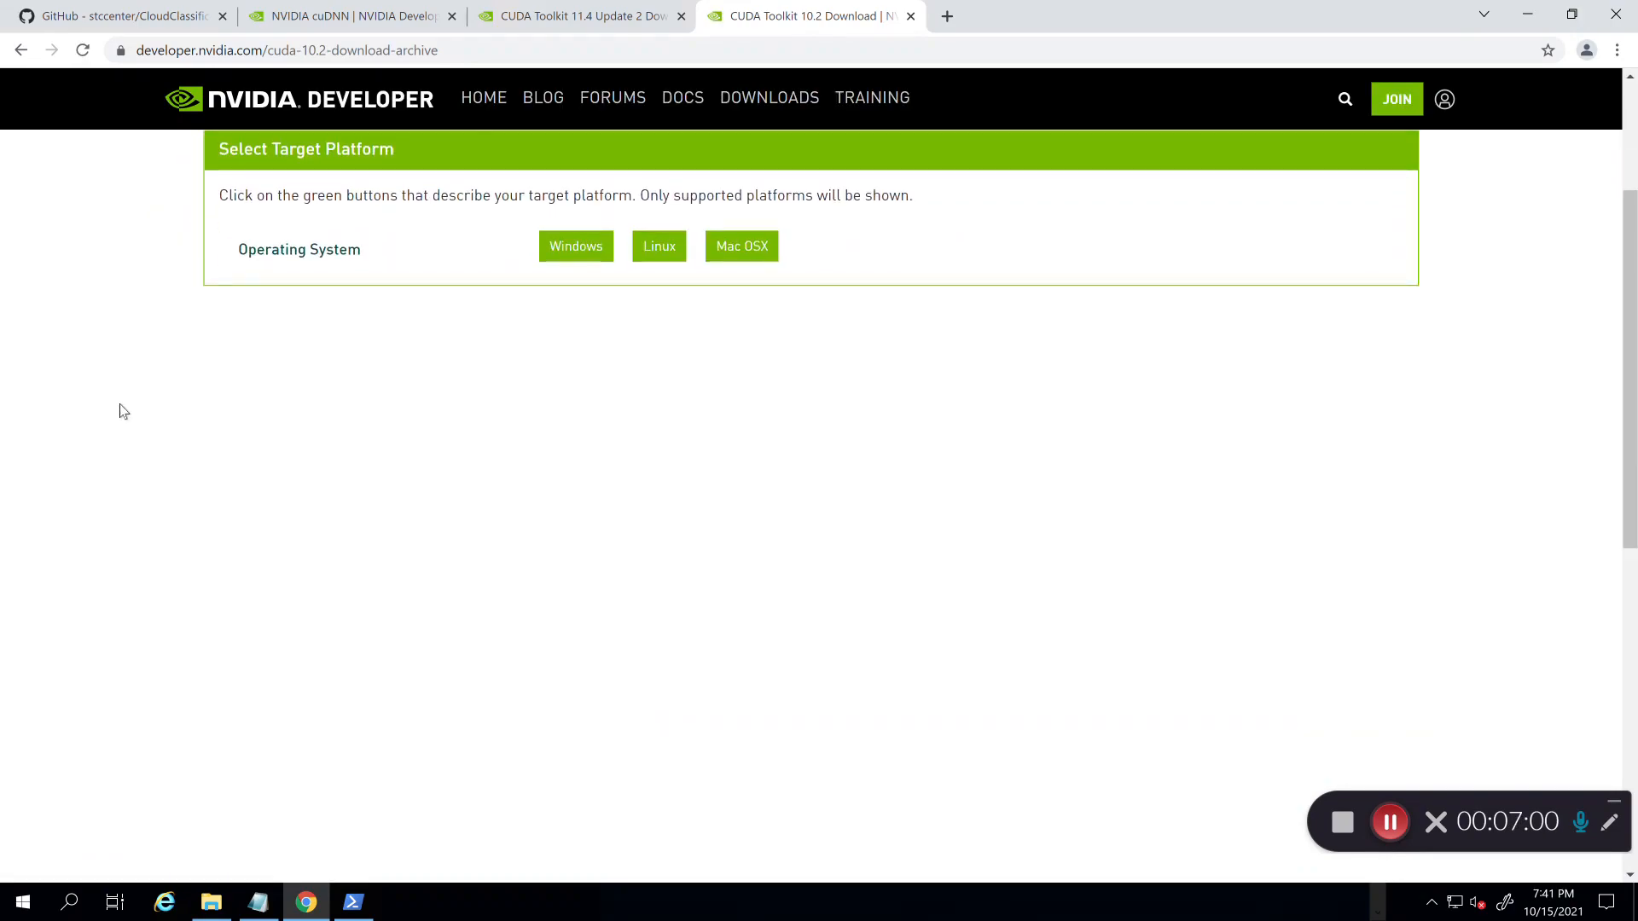
# Step: Choose Windows, x86_64, Server 2019, exe (local) and download the 10.2 base installer
pyautogui.click(572, 264)
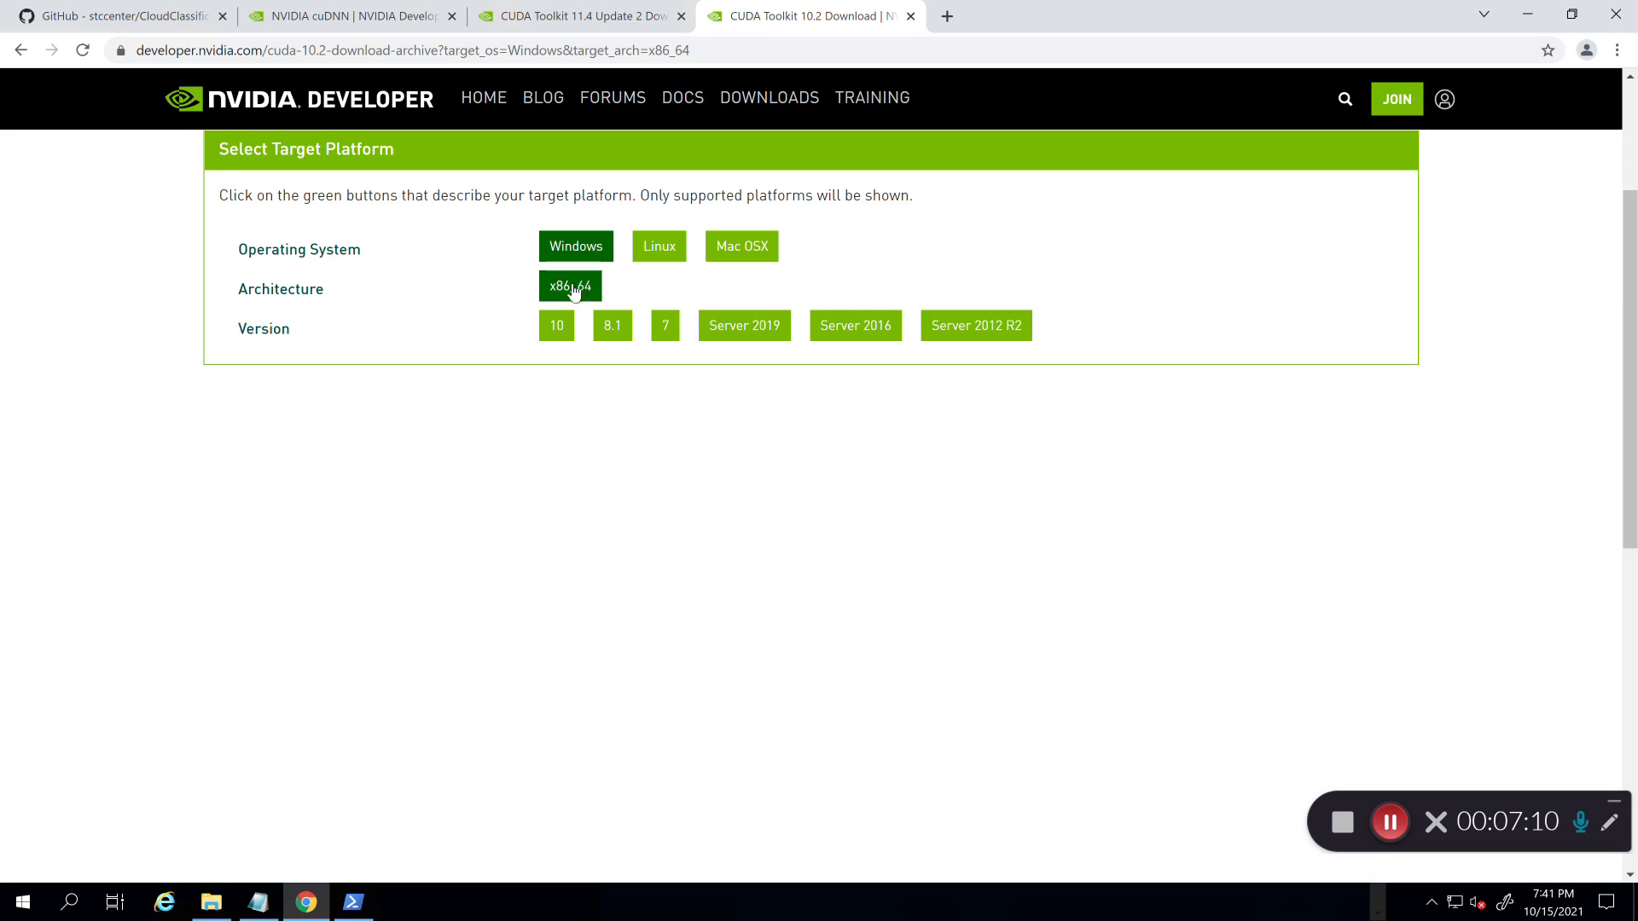
pyautogui.click(734, 330)
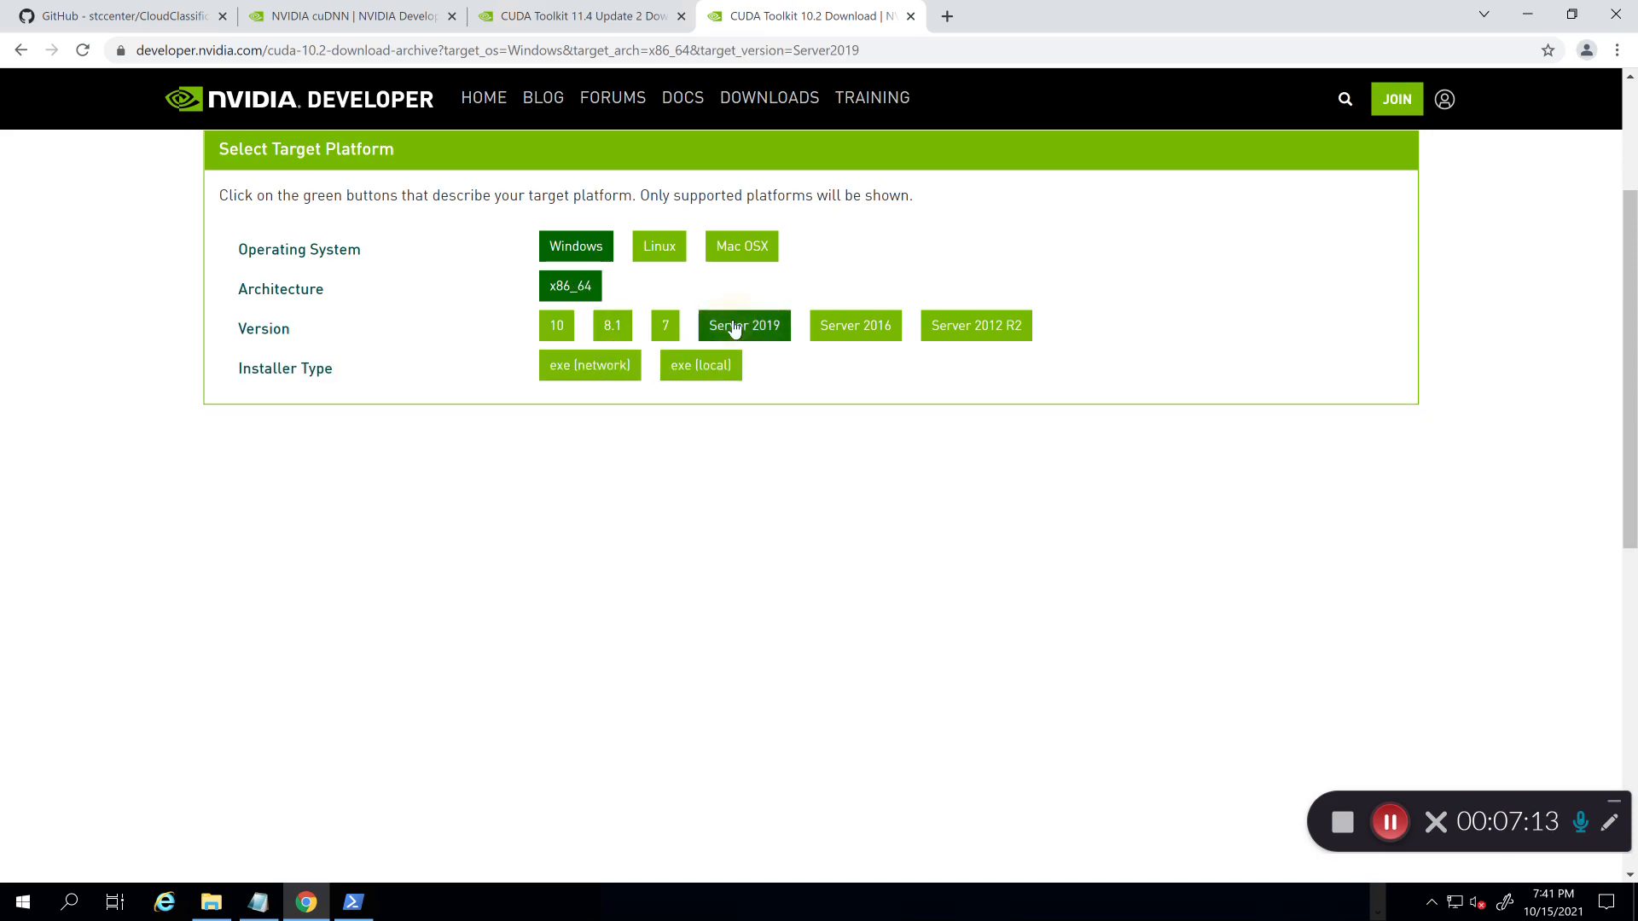
pyautogui.click(708, 377)
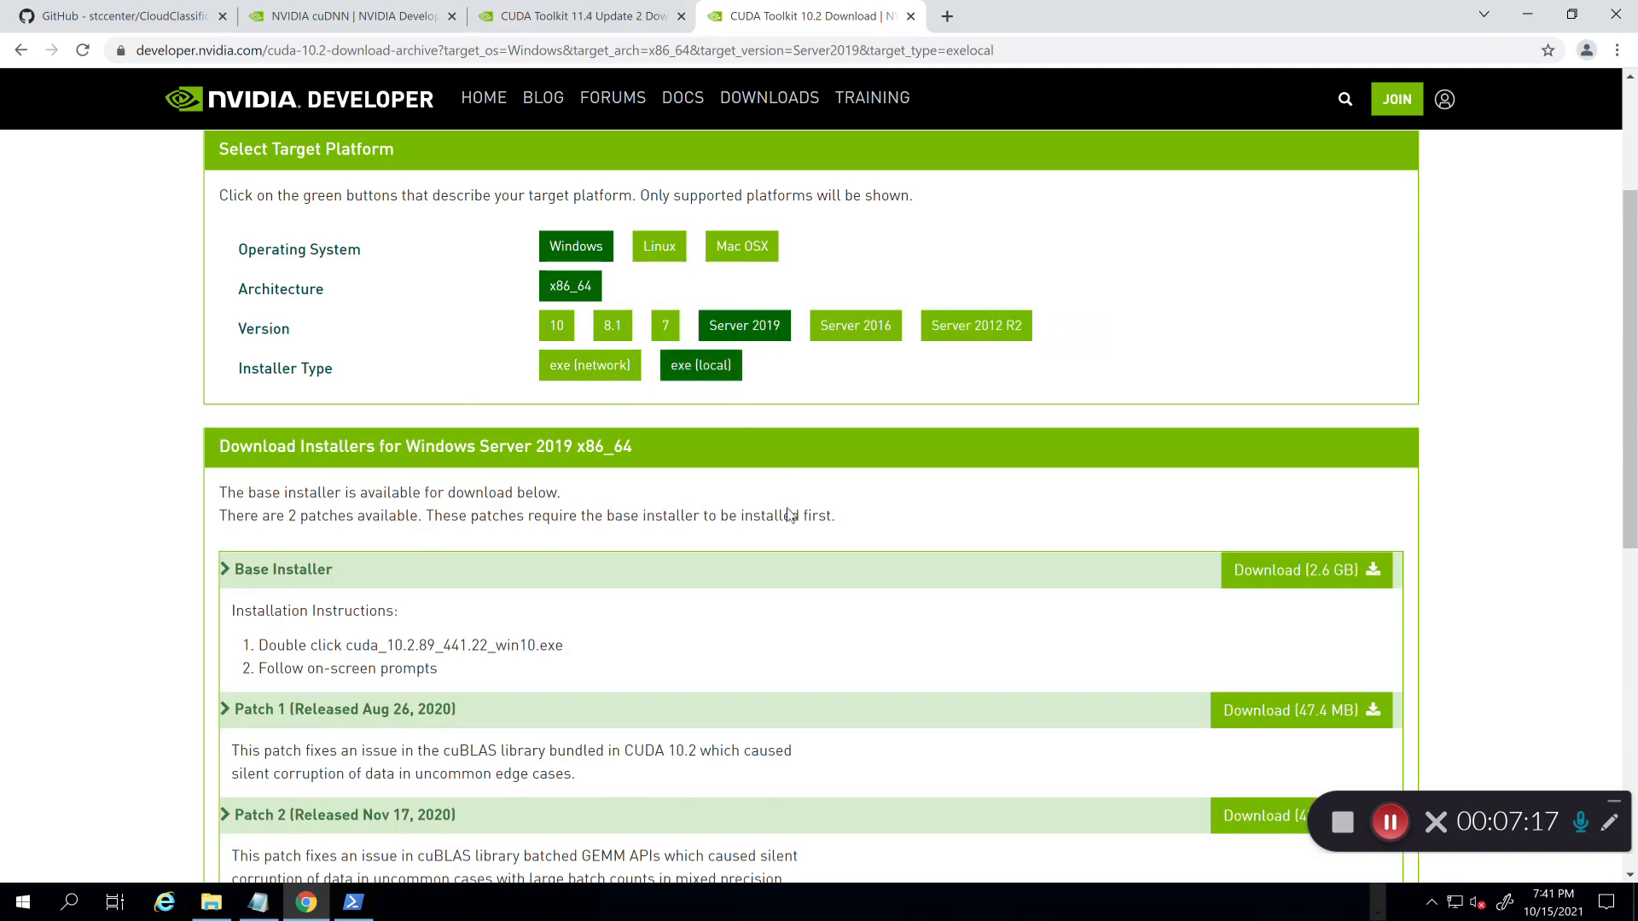
pyautogui.scroll(-3, 788, 515)
pyautogui.scroll(-1, 787, 514)
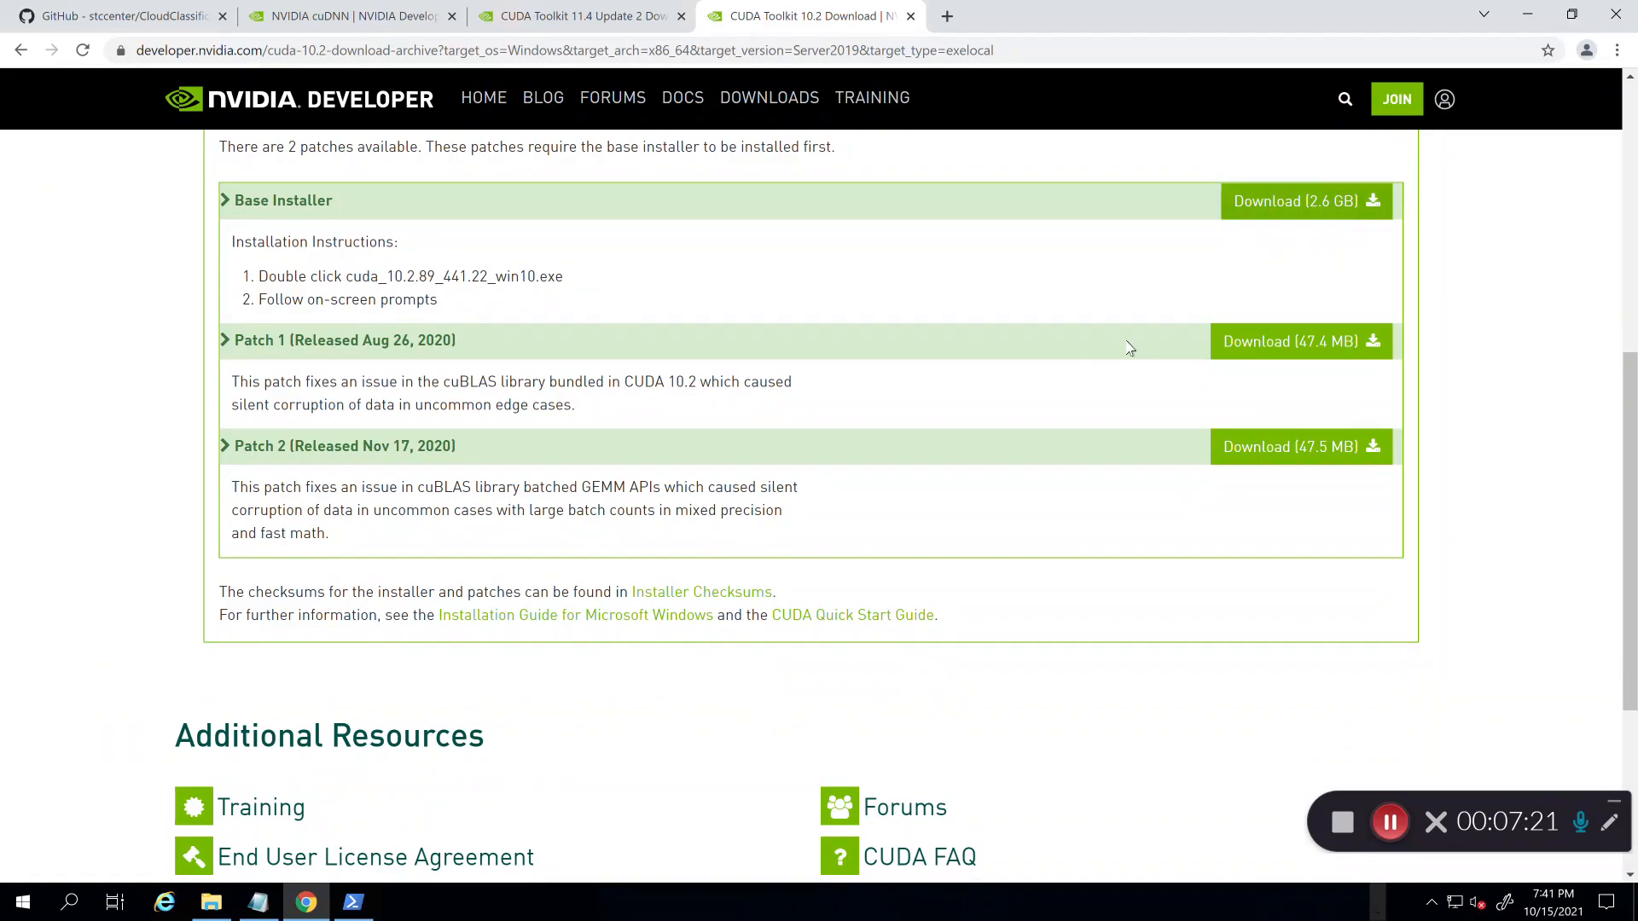
pyautogui.scroll(1, 1049, 350)
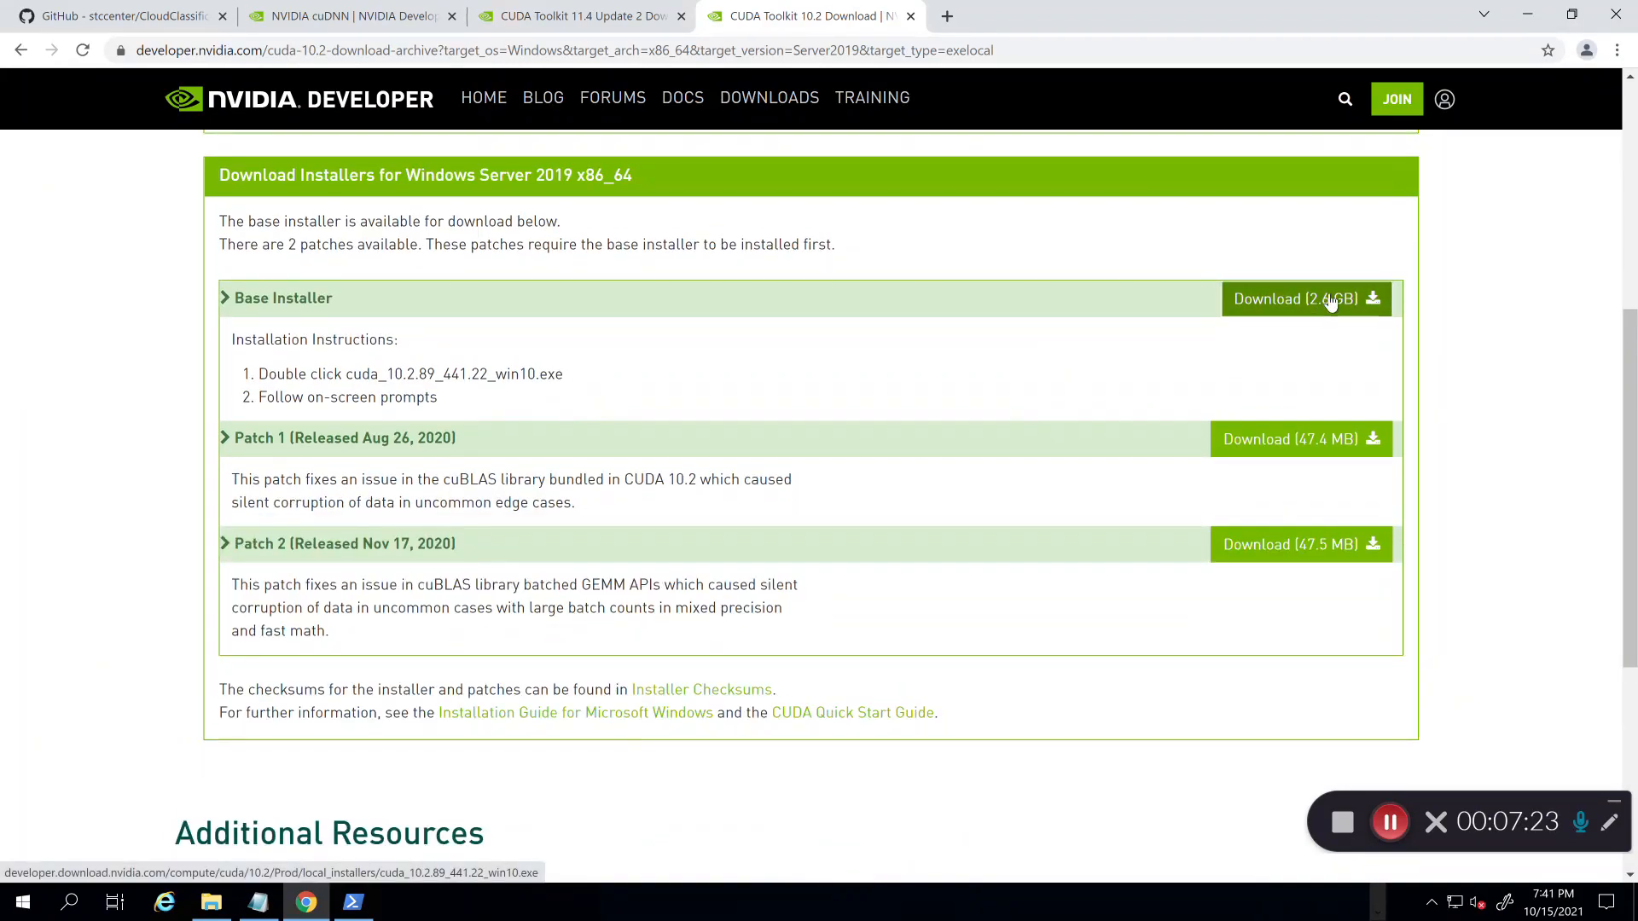
pyautogui.click(1326, 302)
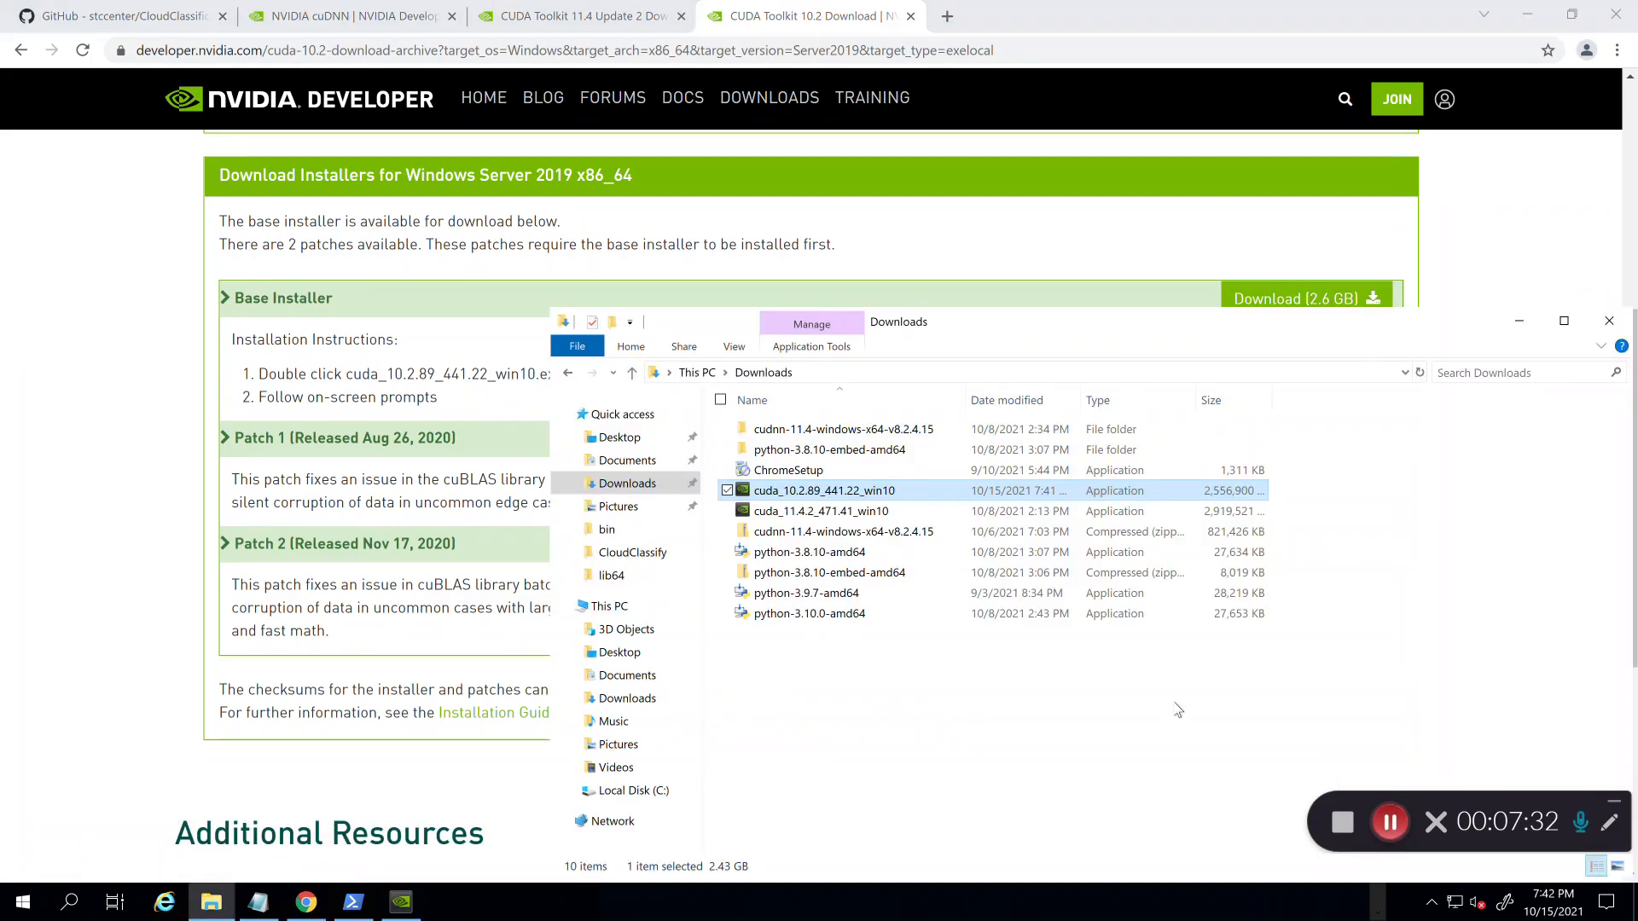
# Step: Run cuda_10.2.89_441.22_win10.exe from Downloads, accepting the default extraction folder
pyautogui.click(987, 778)
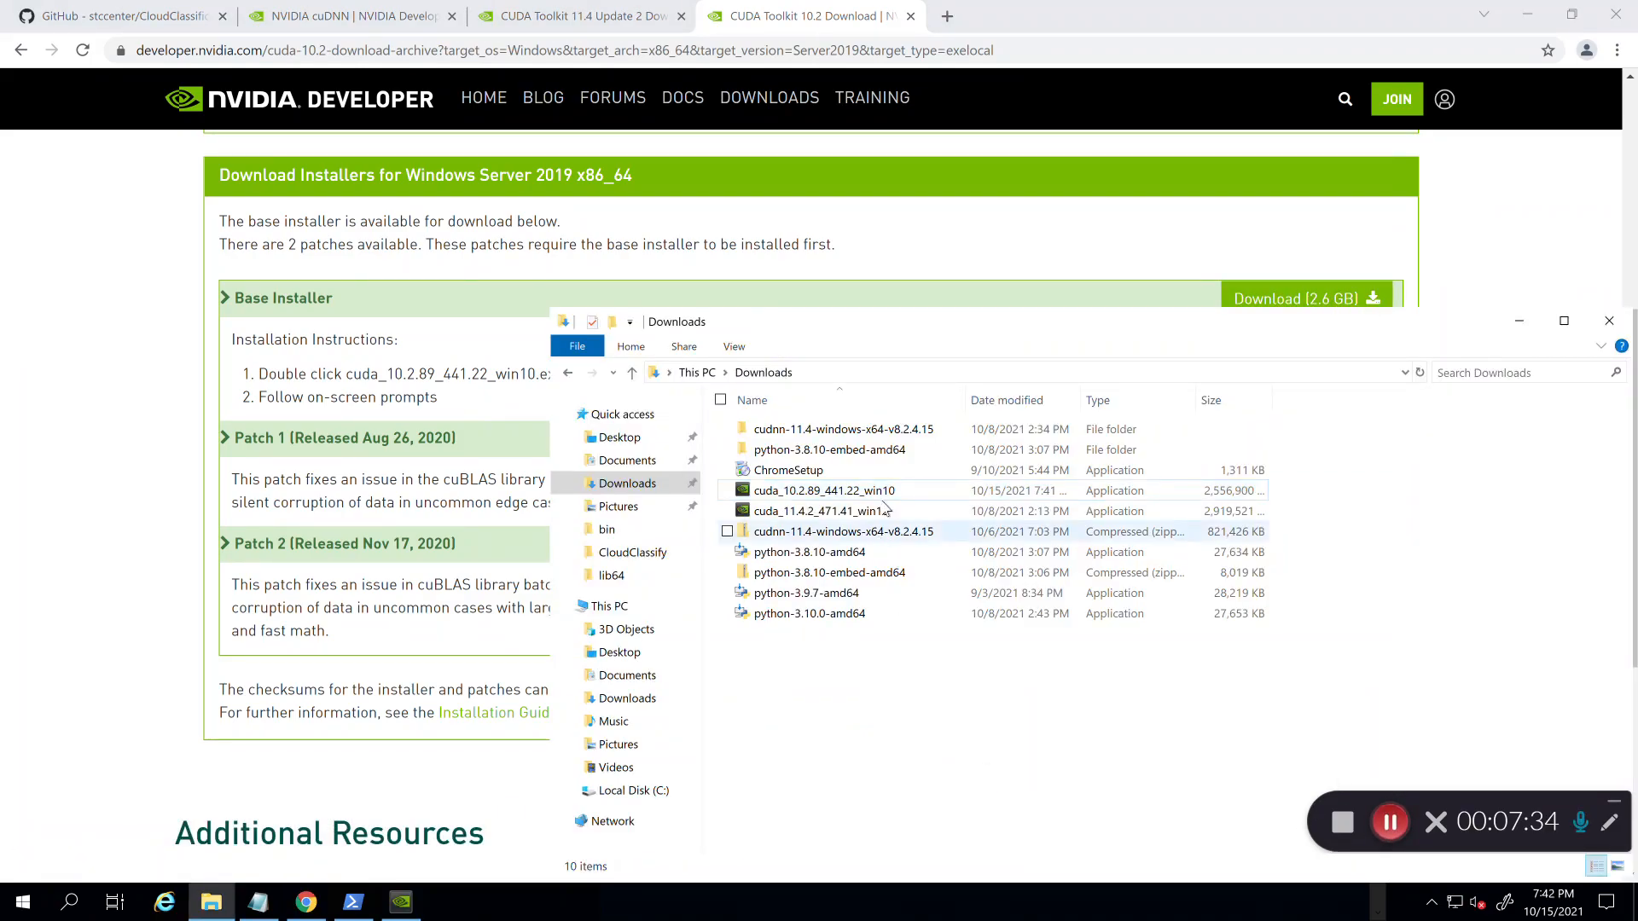
pyautogui.doubleClick(856, 495)
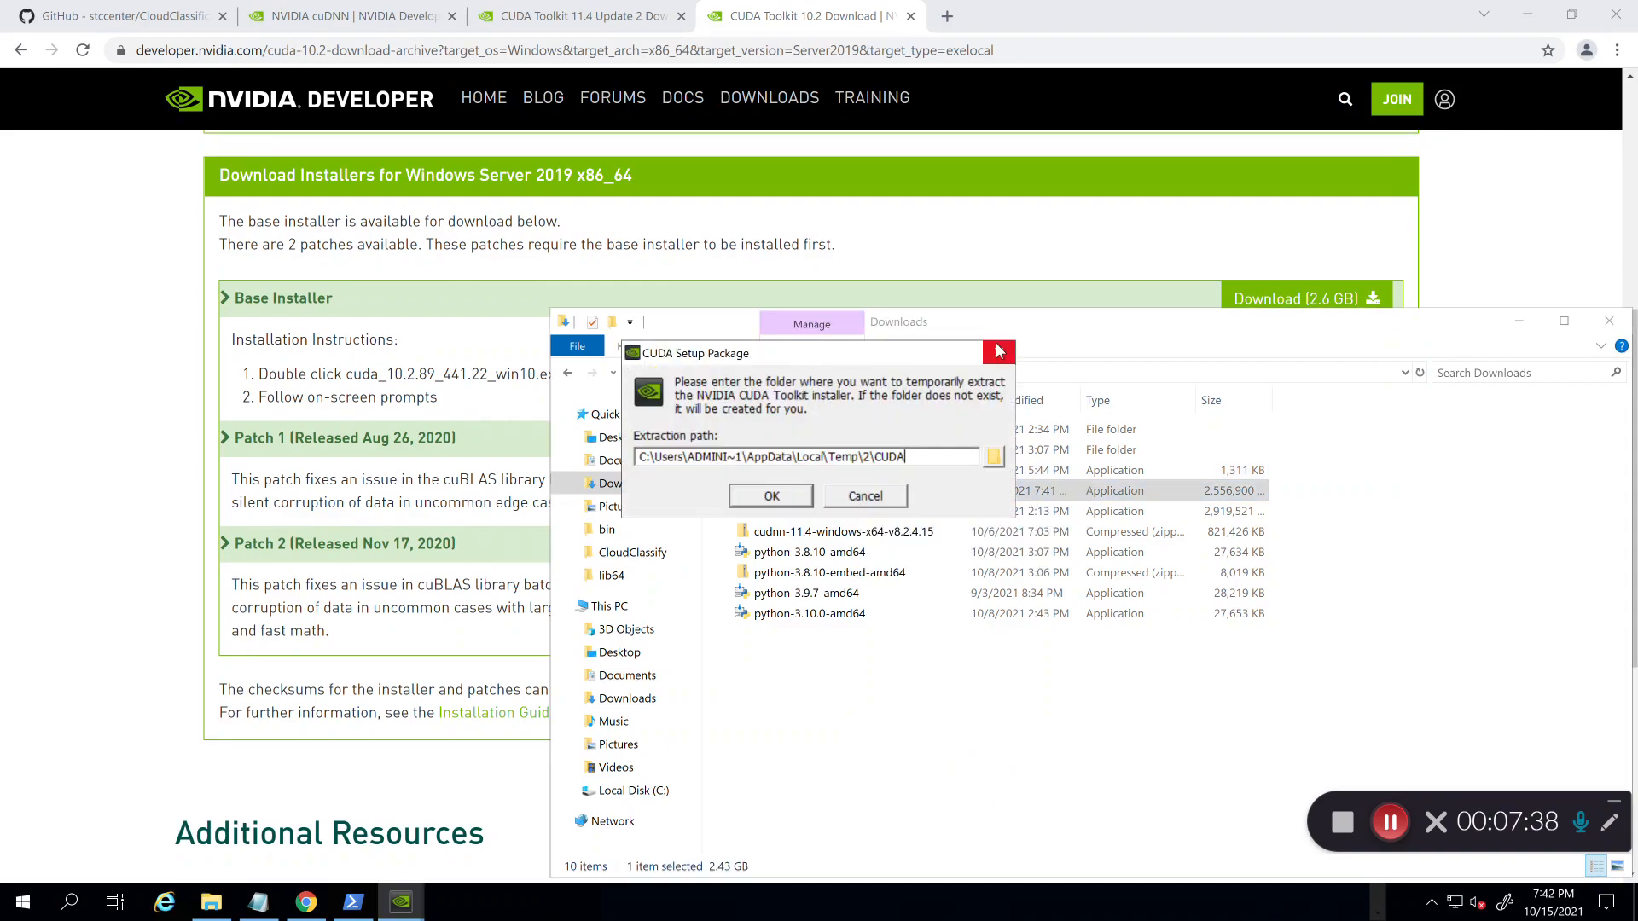
pyautogui.click(1000, 352)
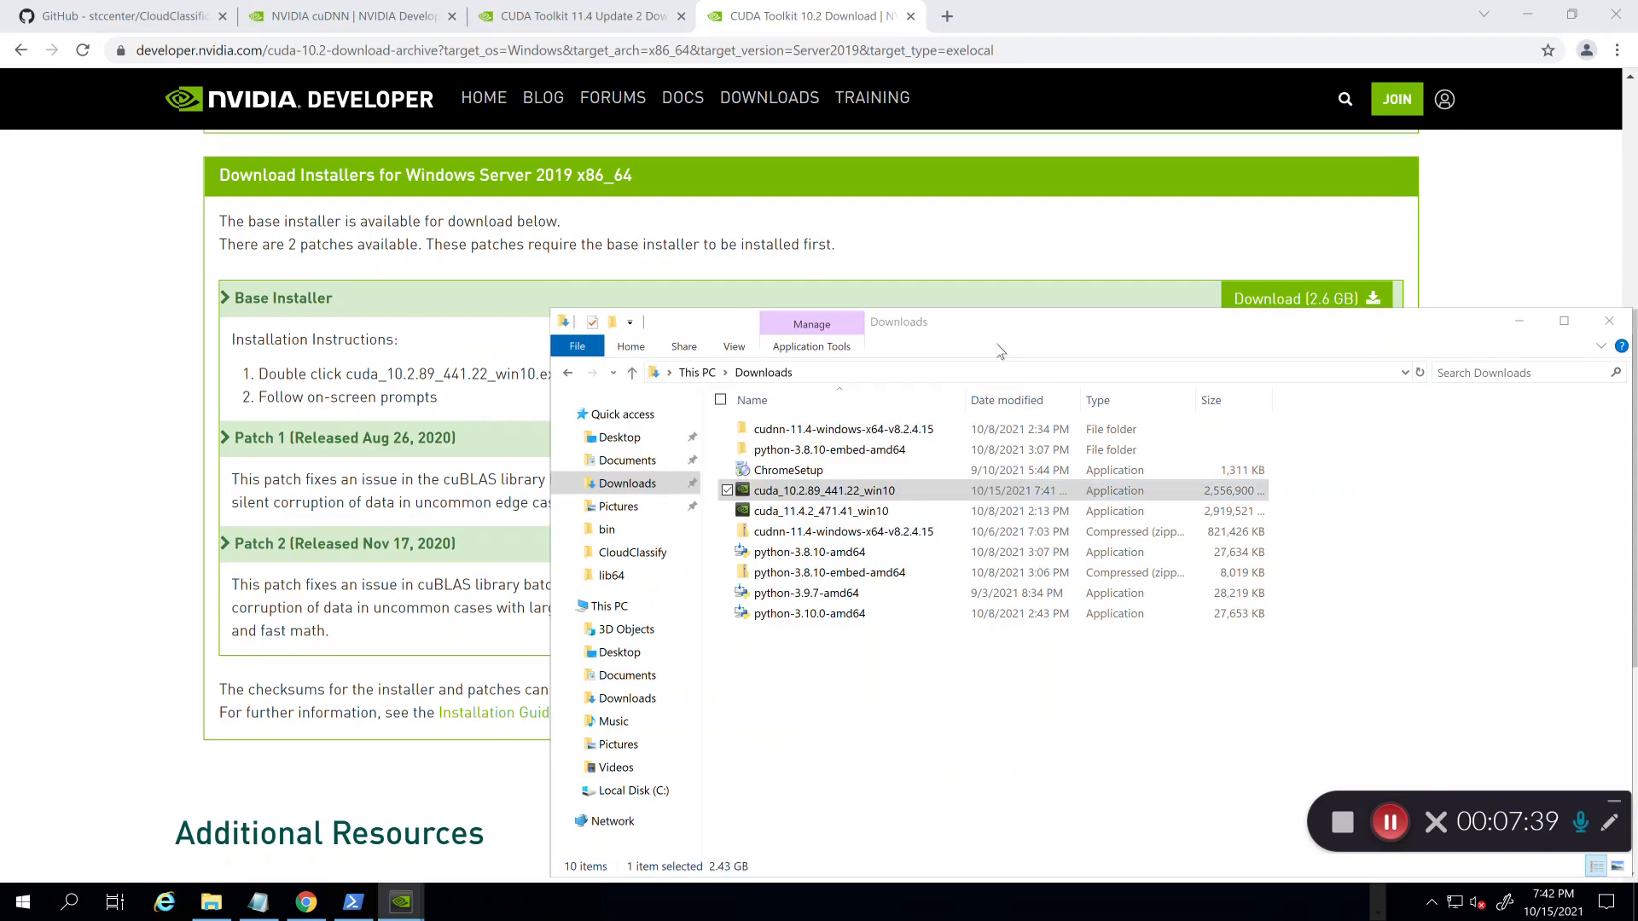
pyautogui.doubleClick(794, 500)
pyautogui.click(772, 497)
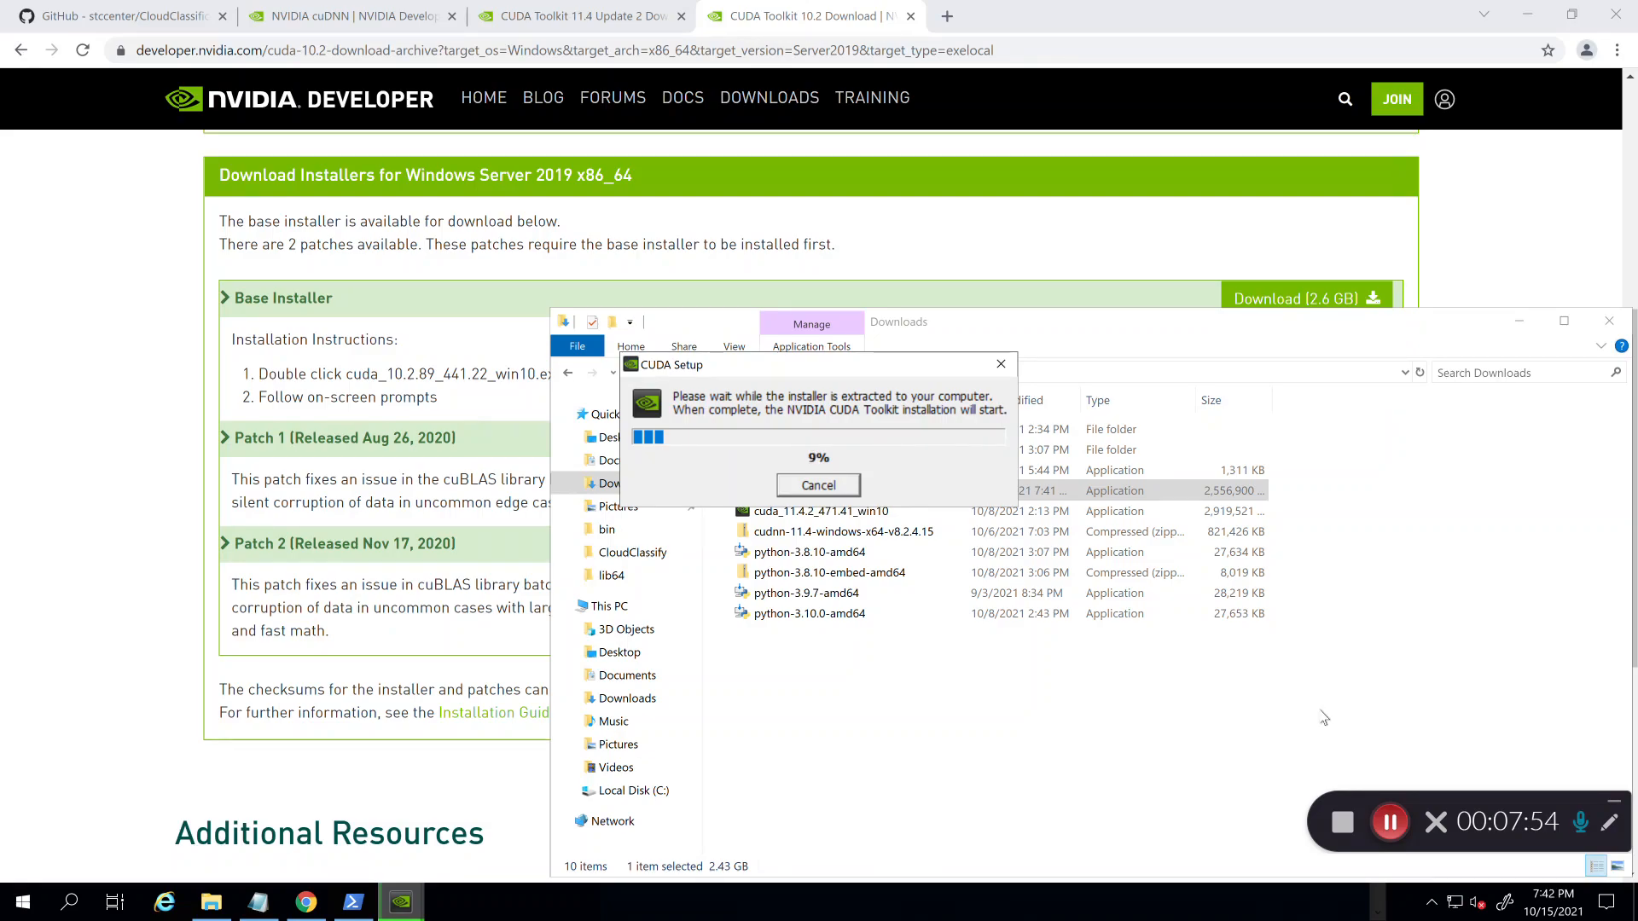
pyautogui.click(1394, 828)
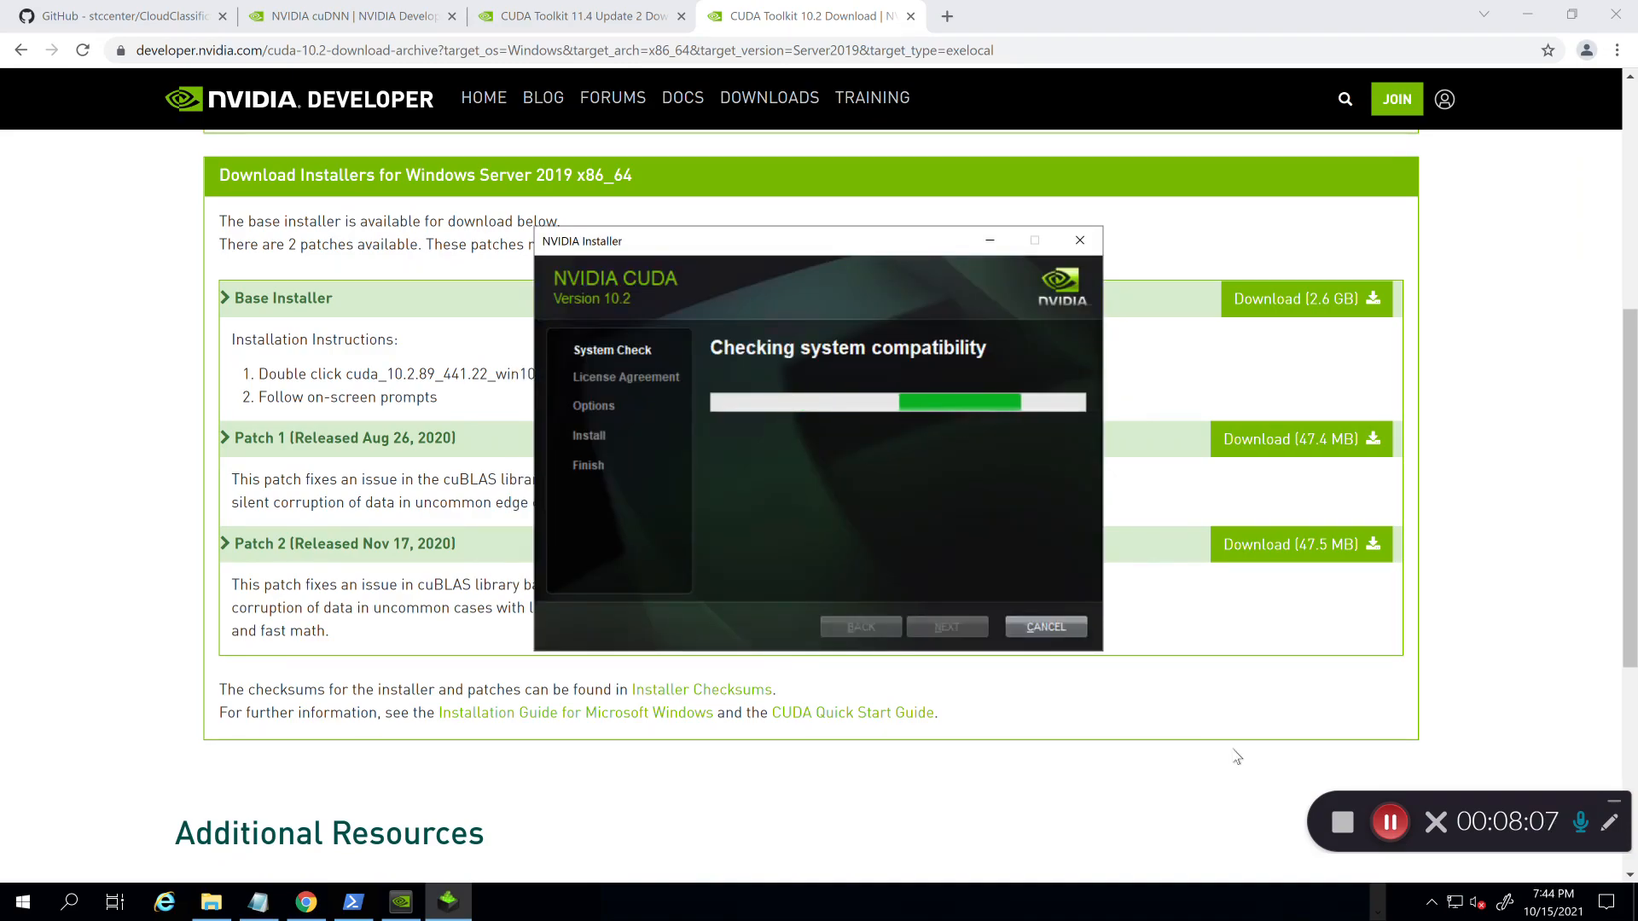
# Step: Accept the license, keep Express install, and get past the Visual Studio warning to finish CUDA 10.2 setup
pyautogui.click(1390, 822)
pyautogui.click(1390, 821)
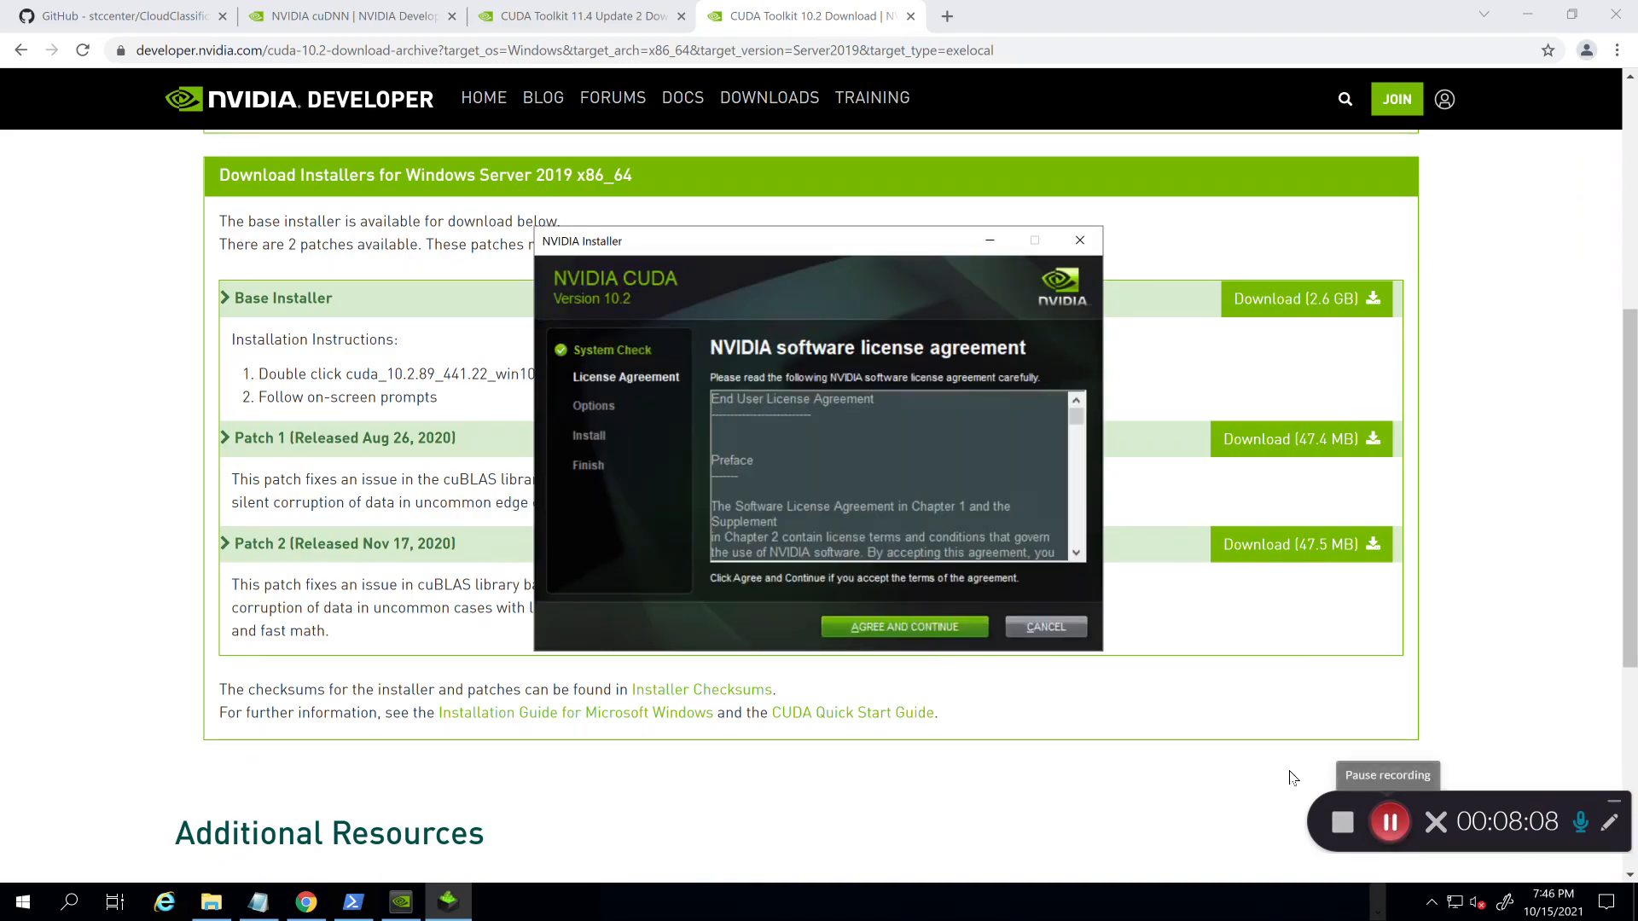
pyautogui.click(939, 639)
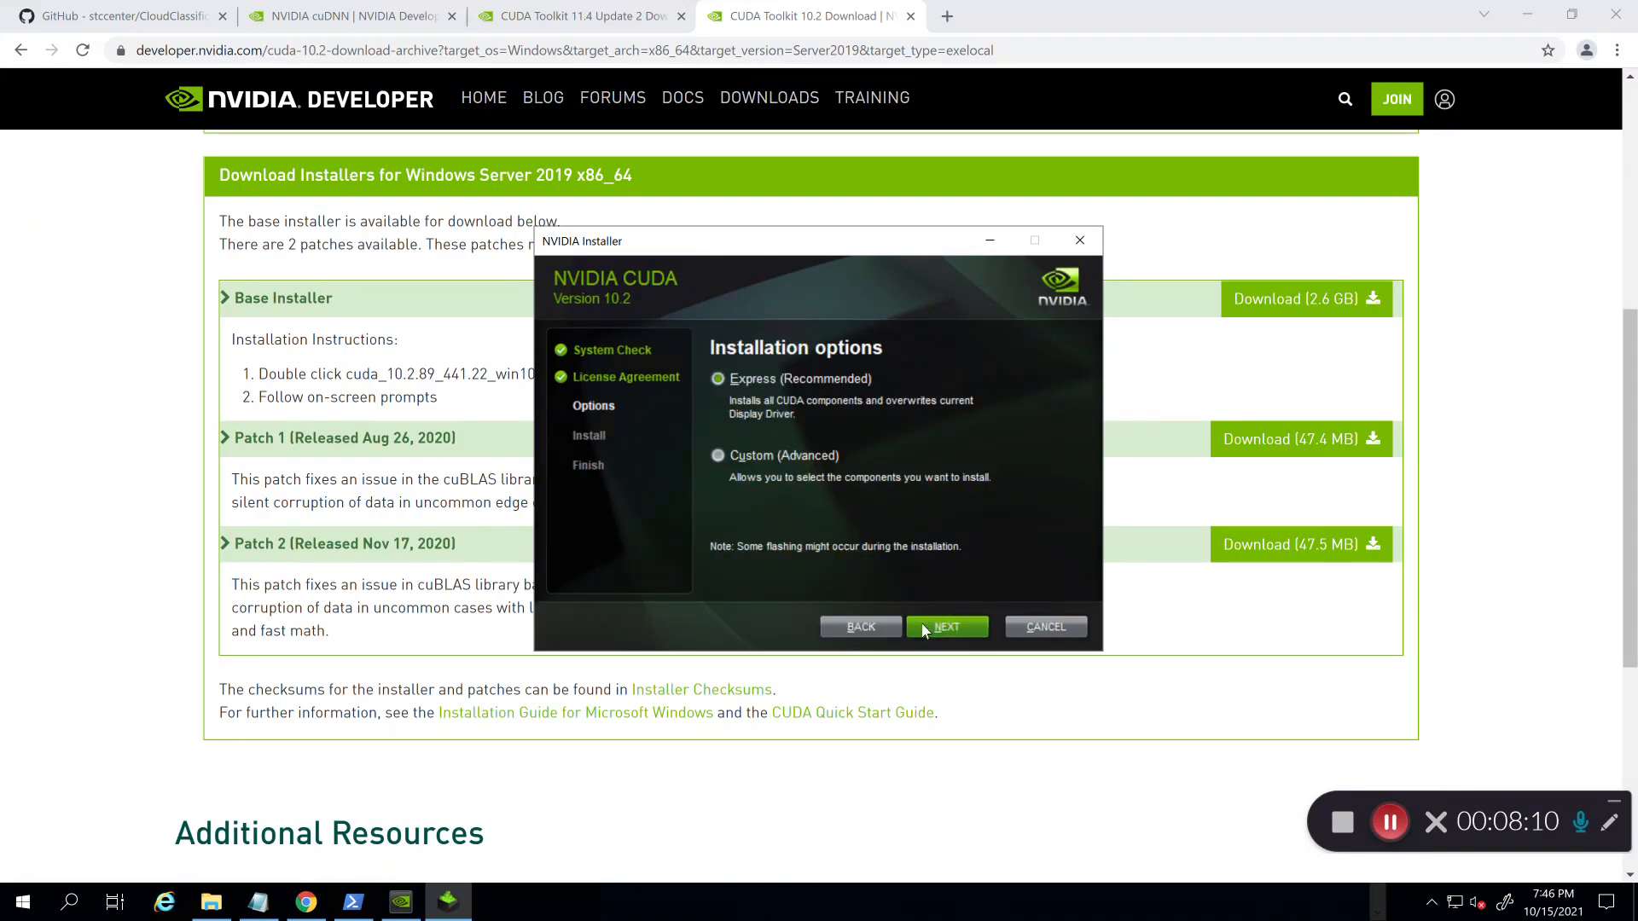
pyautogui.click(924, 629)
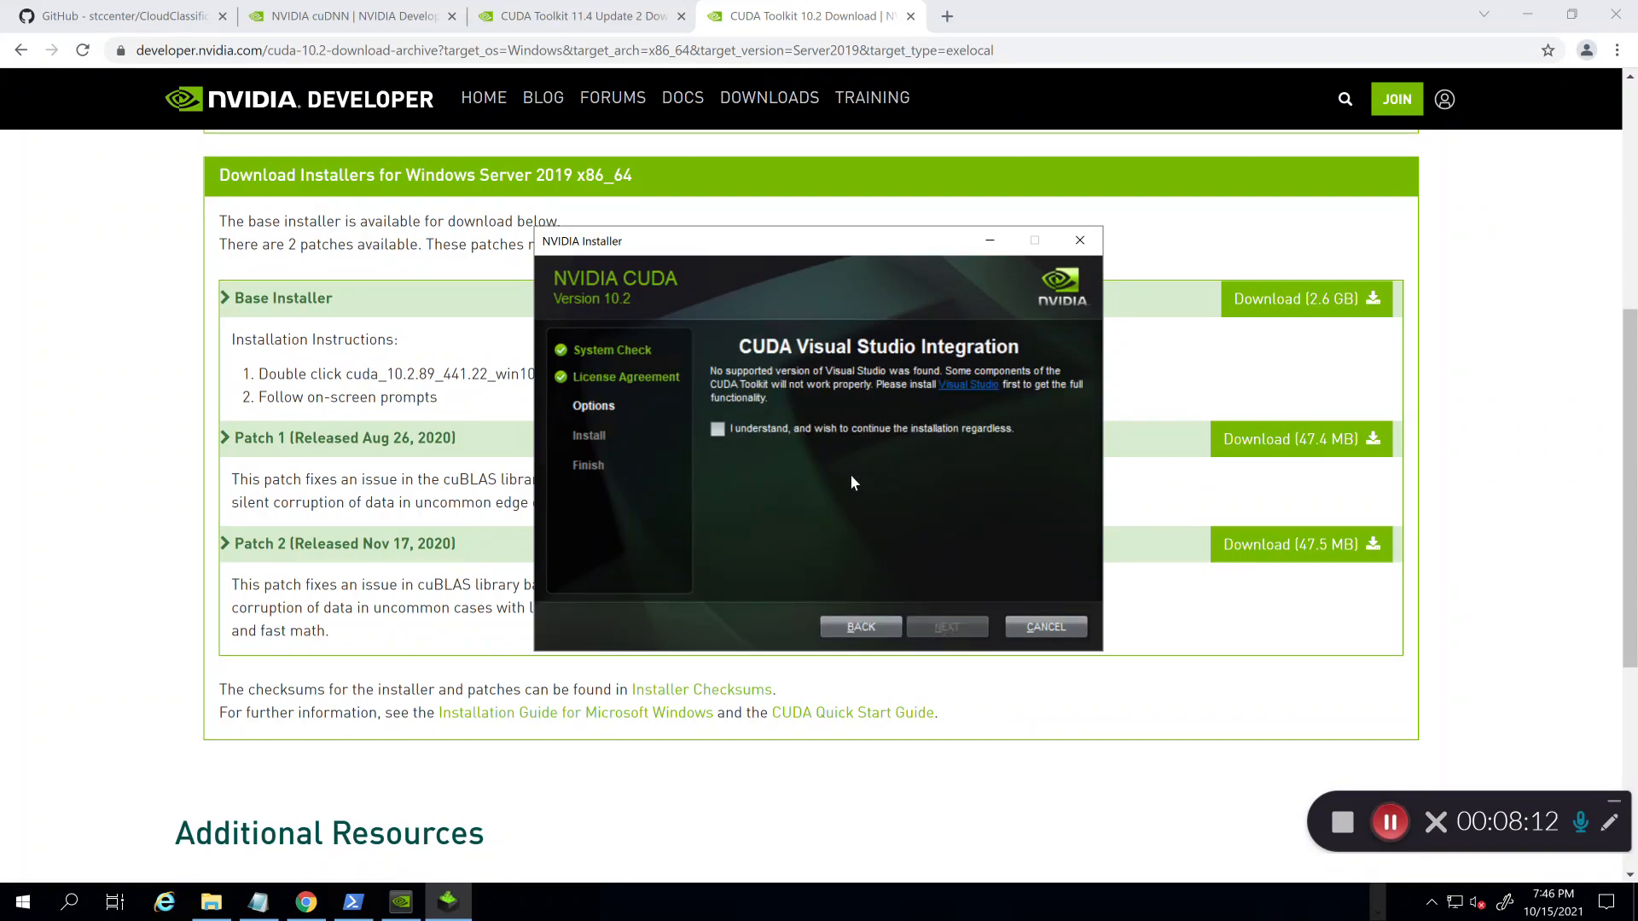
pyautogui.click(717, 430)
pyautogui.click(947, 631)
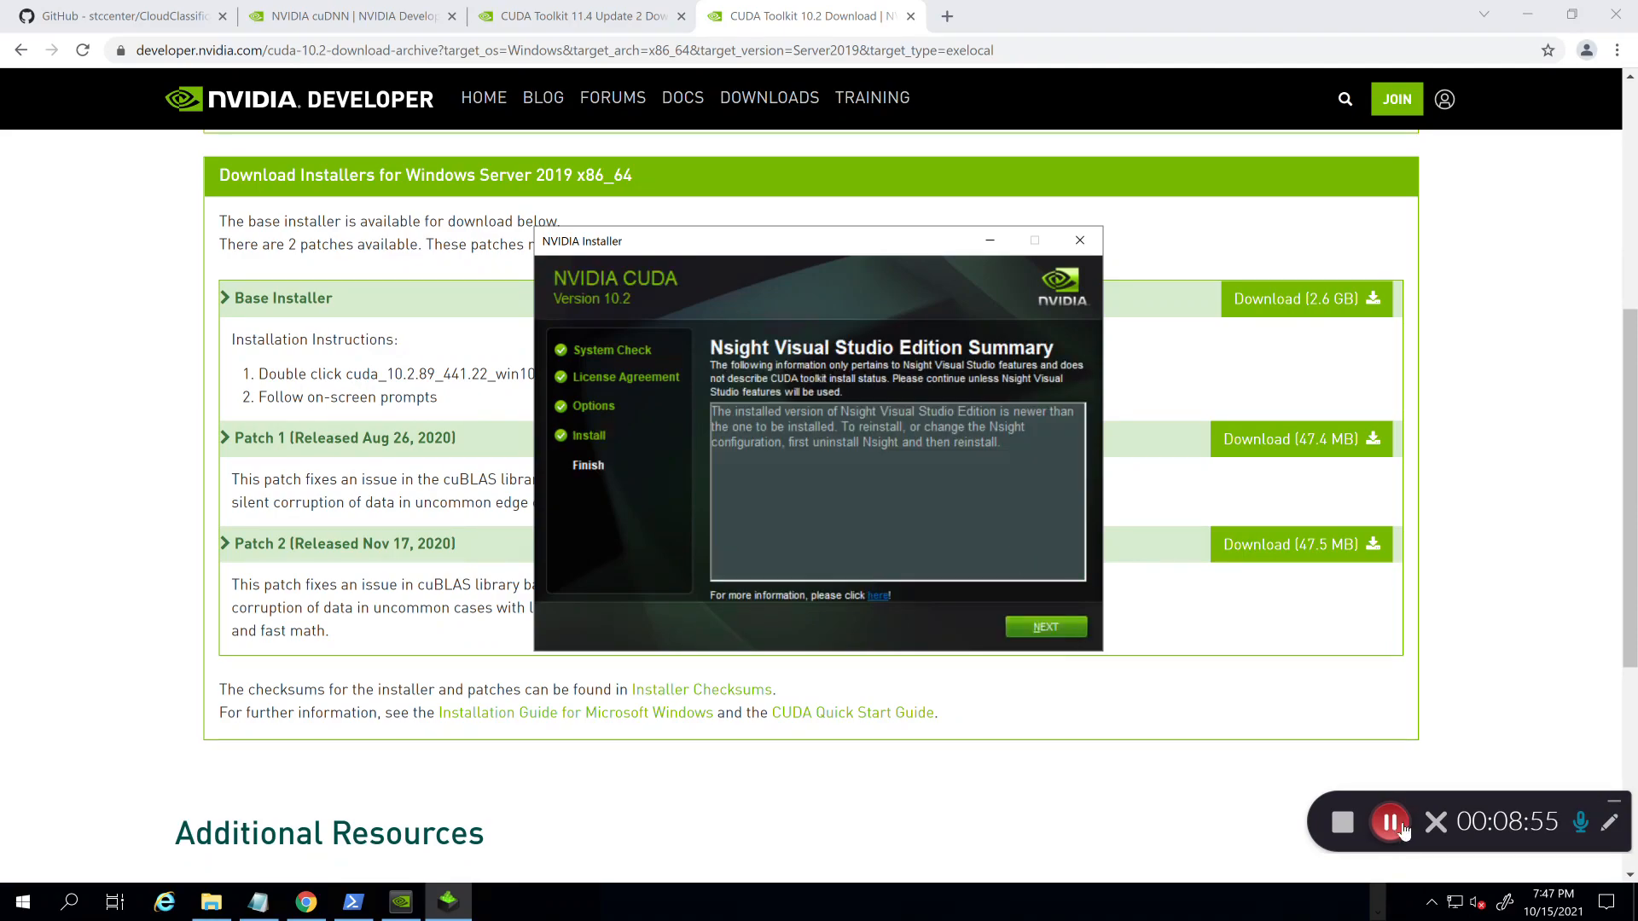
pyautogui.click(1025, 628)
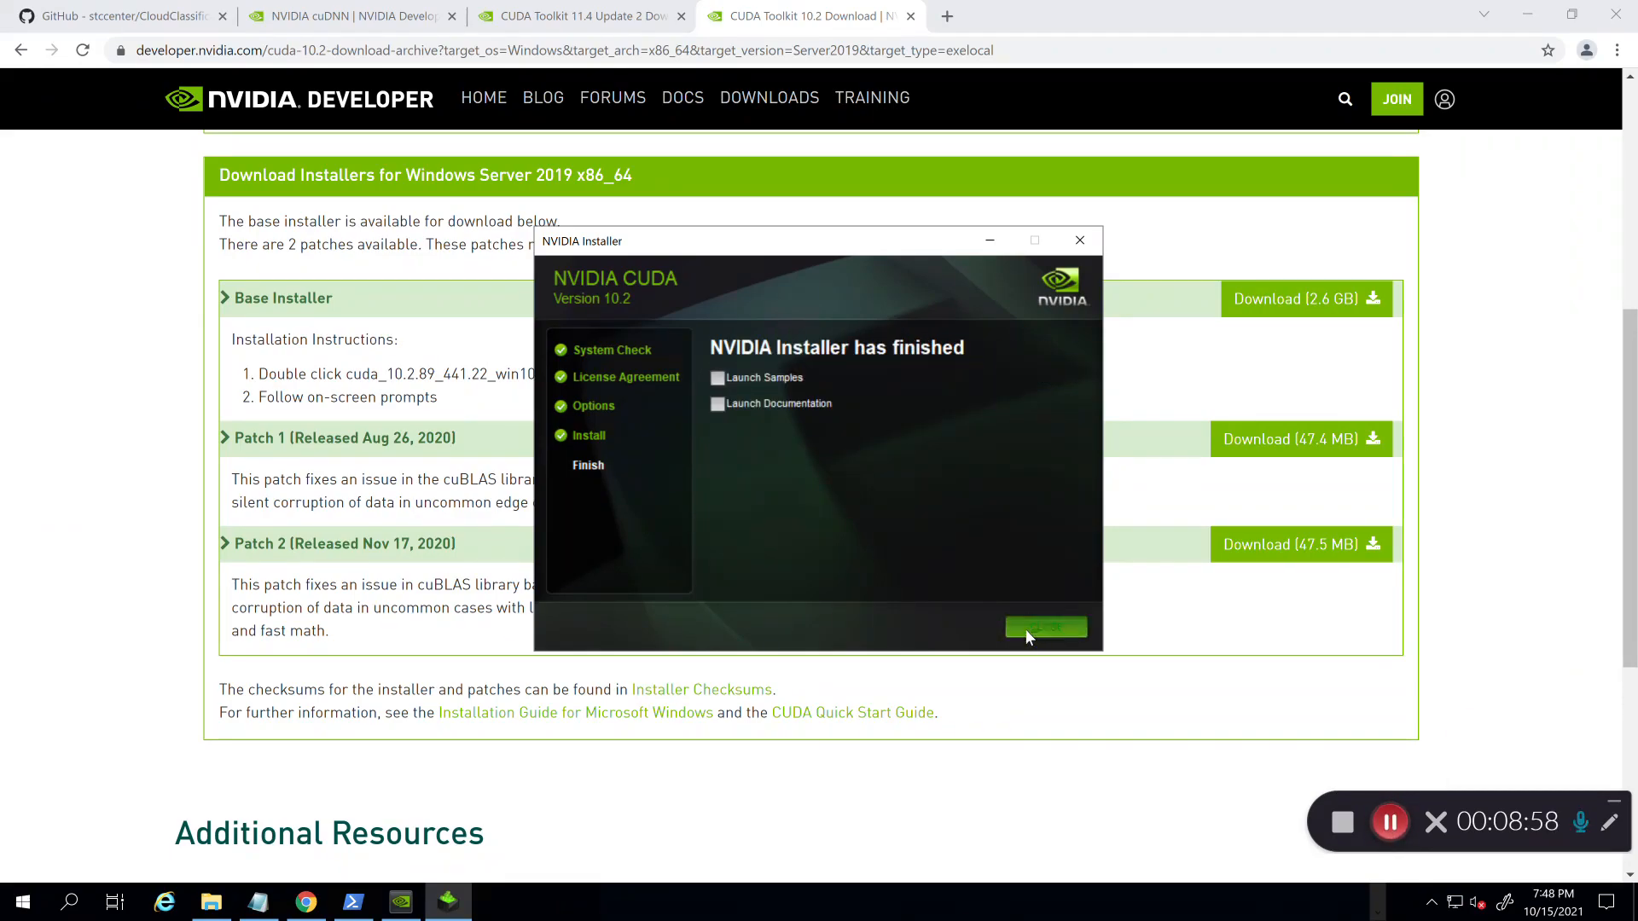
pyautogui.click(1025, 628)
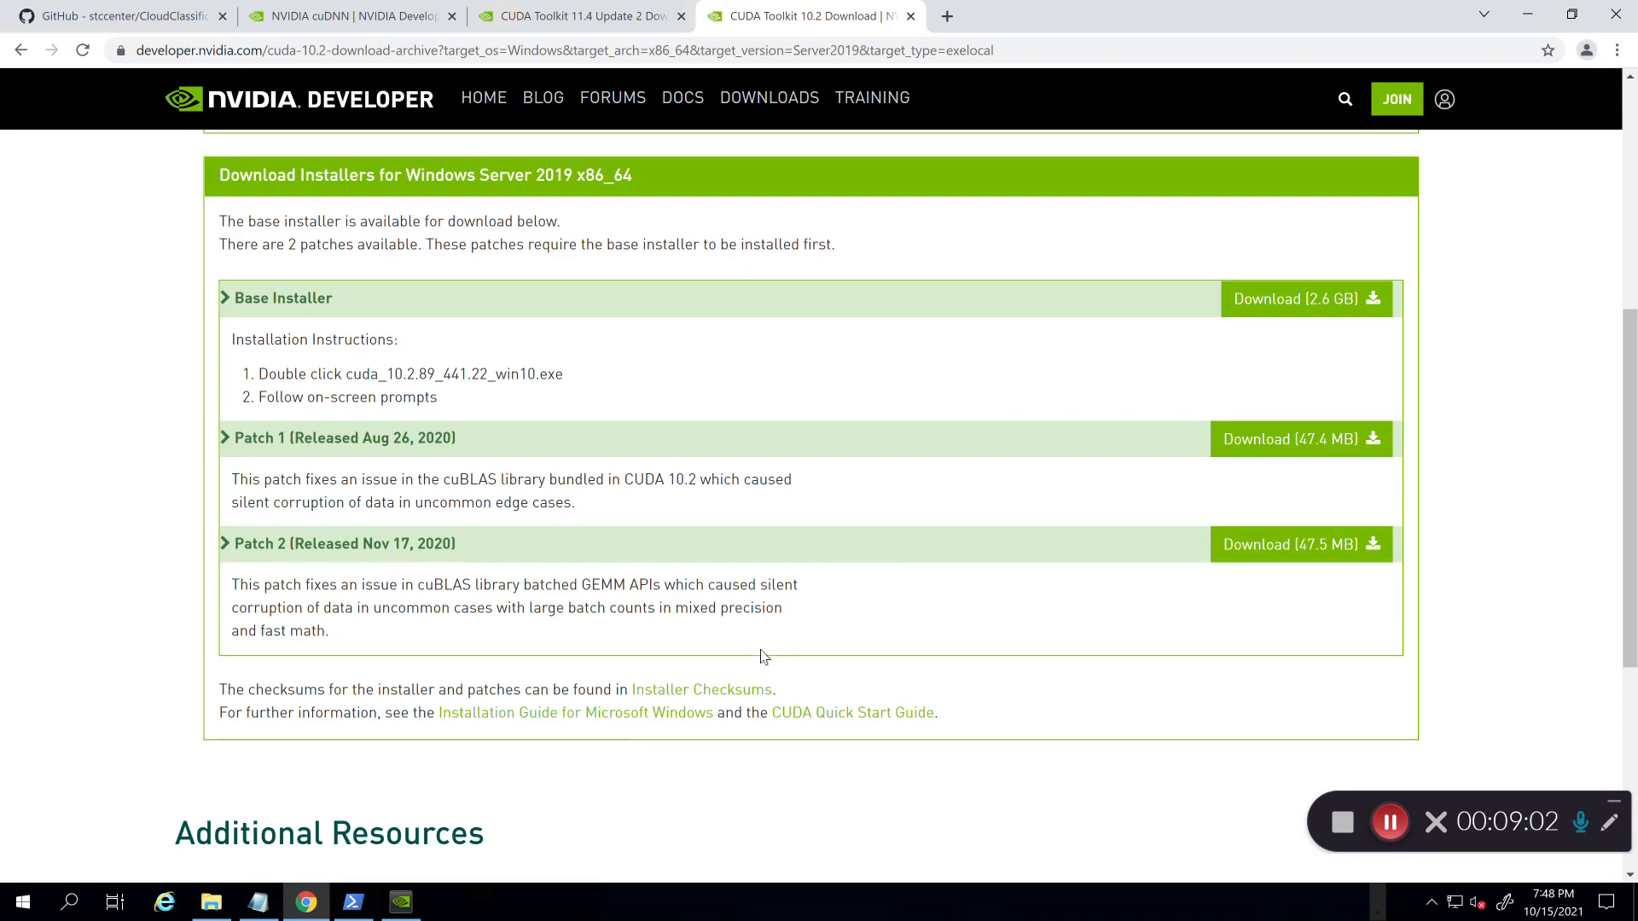
# Step: Highlight the Install CUDA 10.2 line in the checklist notes and maximize File Explorer
pyautogui.click(258, 902)
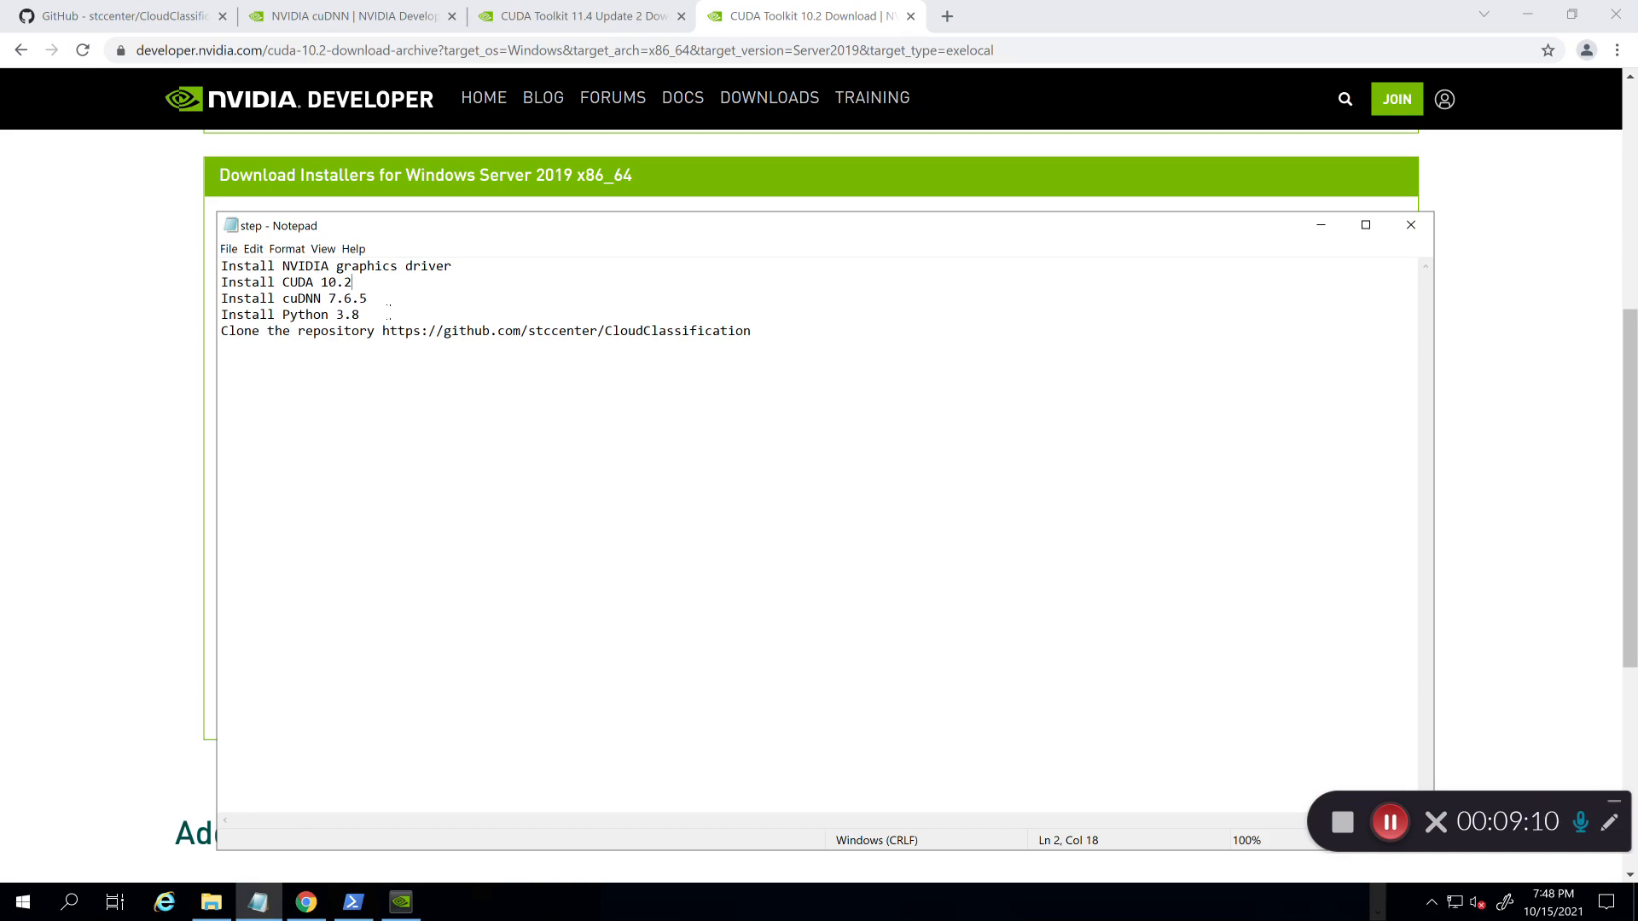
pyautogui.moveTo(360, 284); pyautogui.dragTo(225, 286)
pyautogui.click(210, 905)
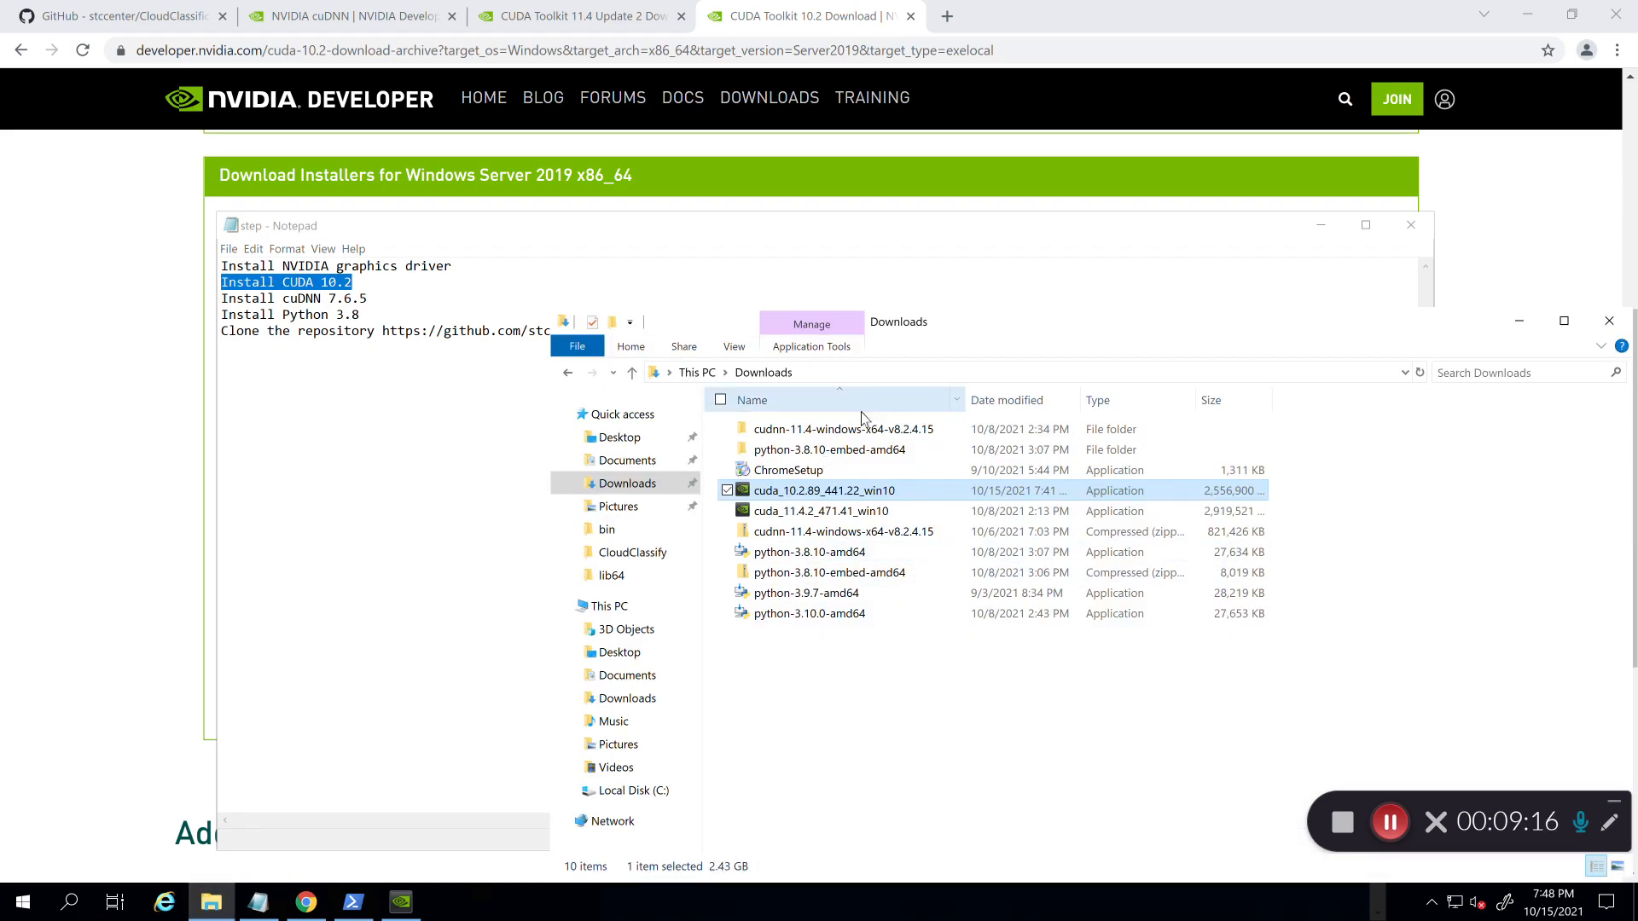
pyautogui.doubleClick(1003, 328)
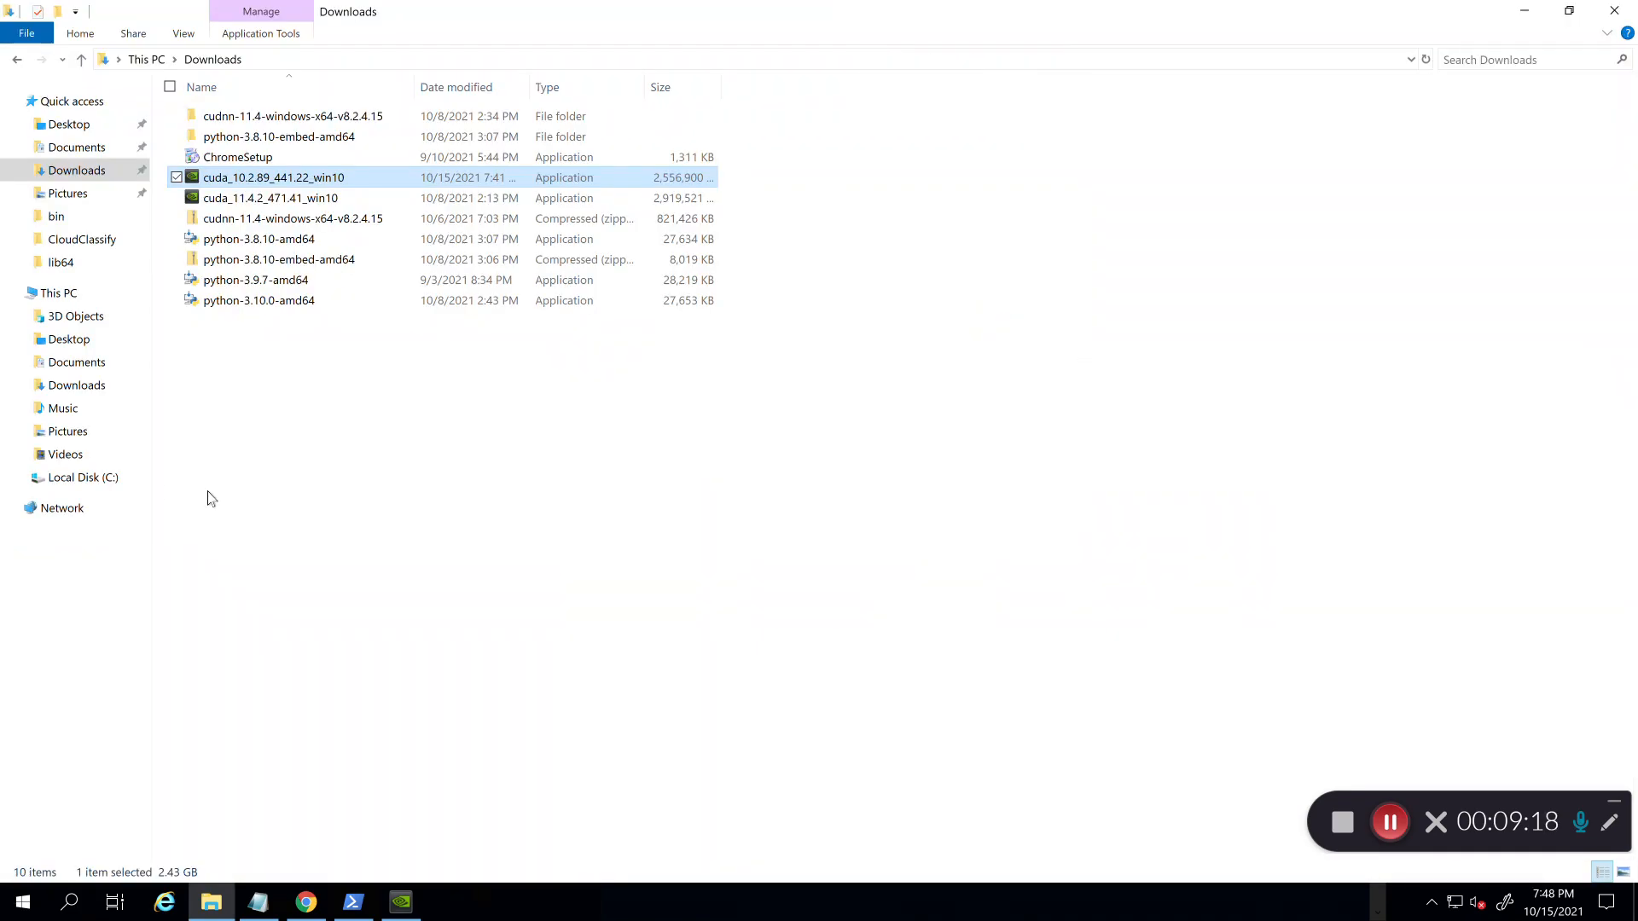
# Step: Browse to C:\Program Files\NVIDIA GPU Computing Toolkit\CUDA\v10.2, then highlight Install cuDNN 7.6.5 in the notes
pyautogui.click(97, 479)
pyautogui.doubleClick(263, 176)
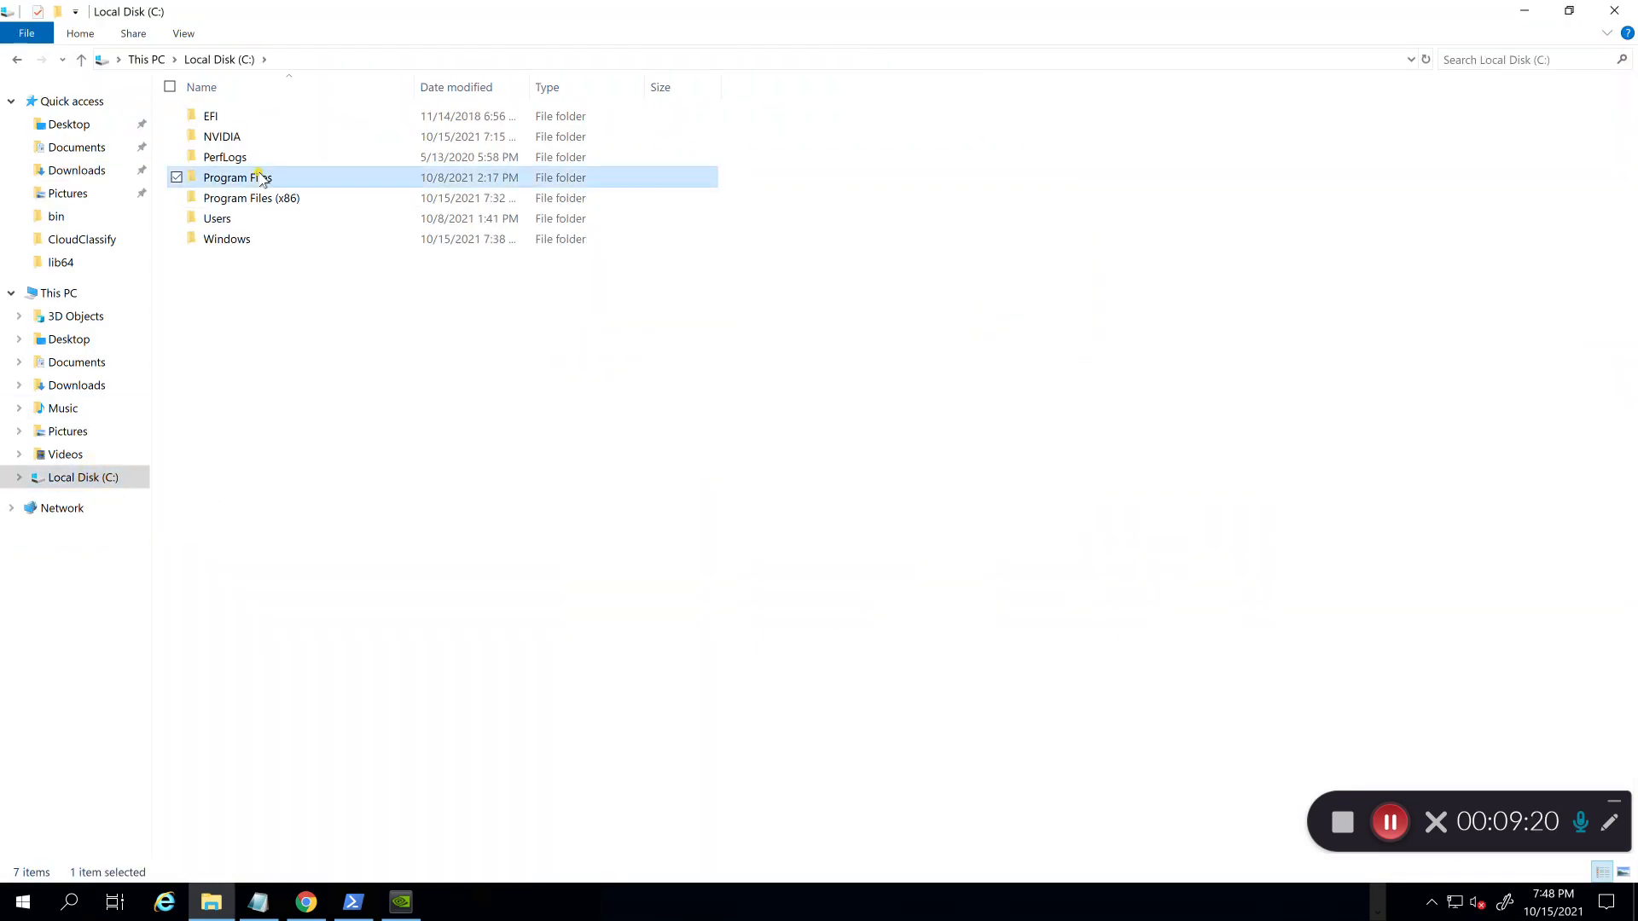
pyautogui.doubleClick(262, 224)
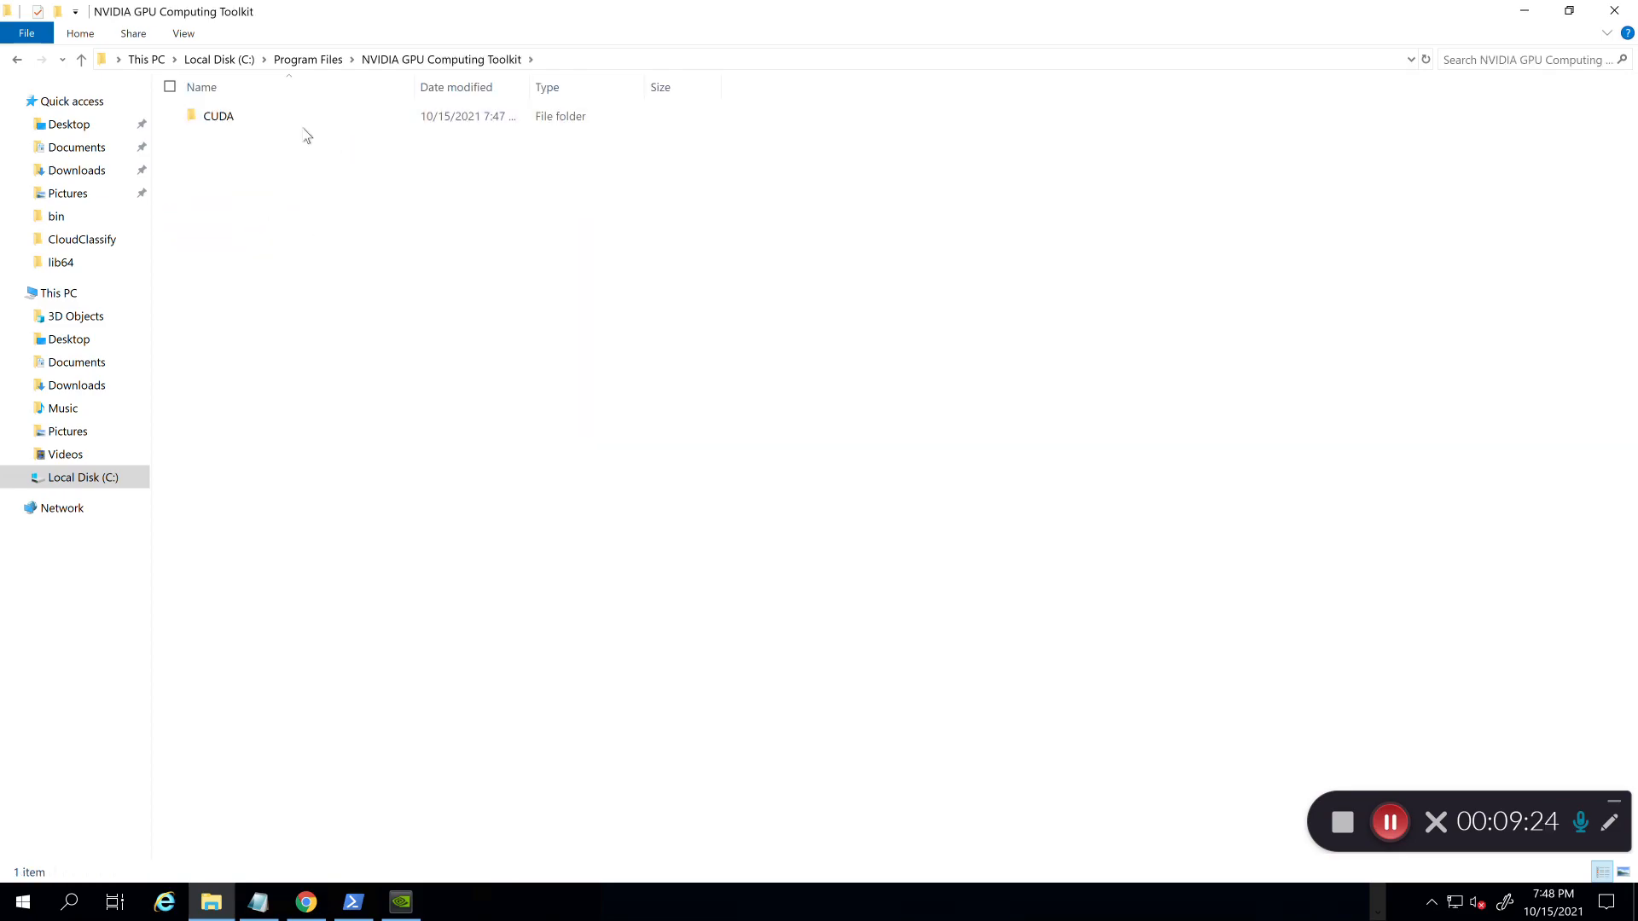
pyautogui.doubleClick(274, 122)
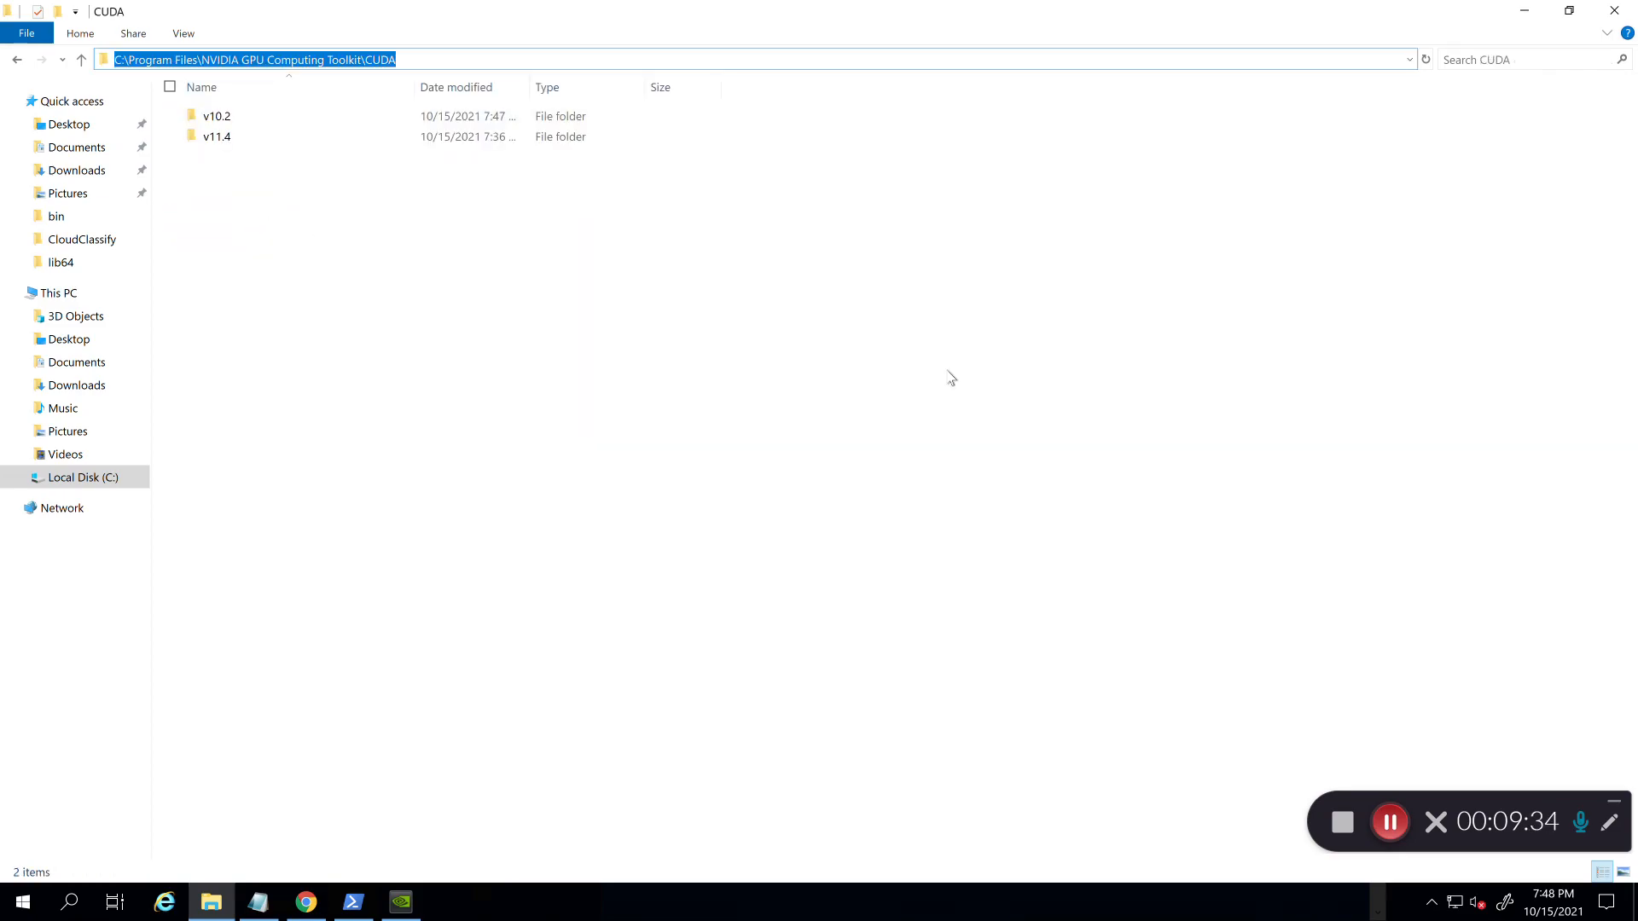
pyautogui.click(246, 125)
pyautogui.doubleClick(254, 125)
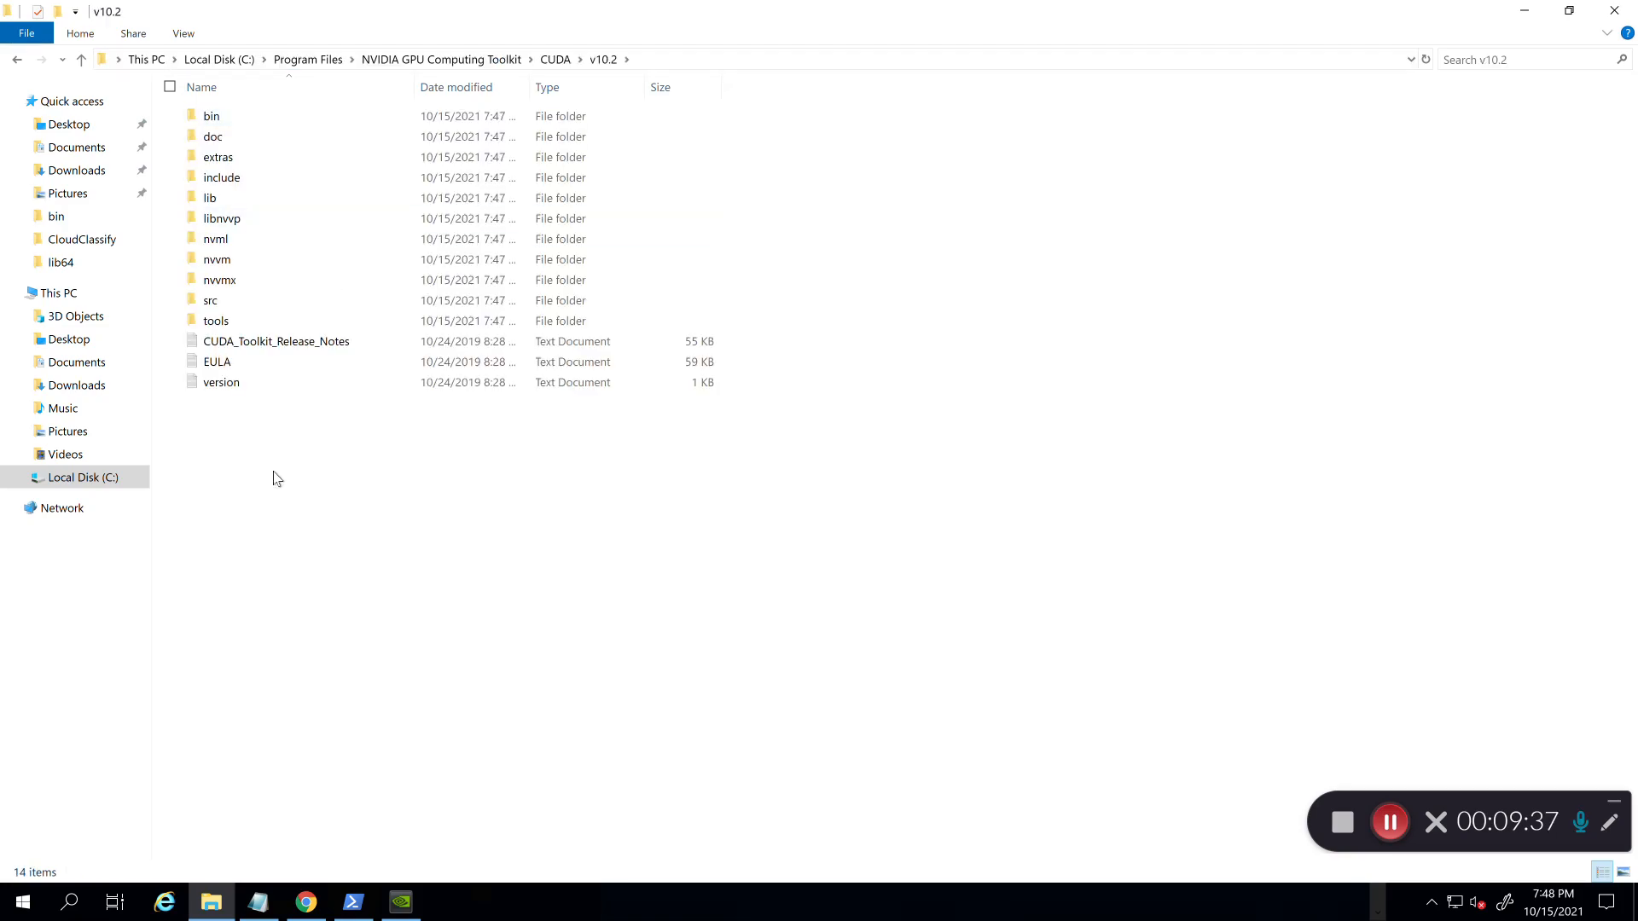
pyautogui.click(1524, 11)
pyautogui.moveTo(385, 298); pyautogui.dragTo(221, 298)
# Step: Switch to the NVIDIA cuDNN page and choose Download cuDNN
pyautogui.click(408, 266)
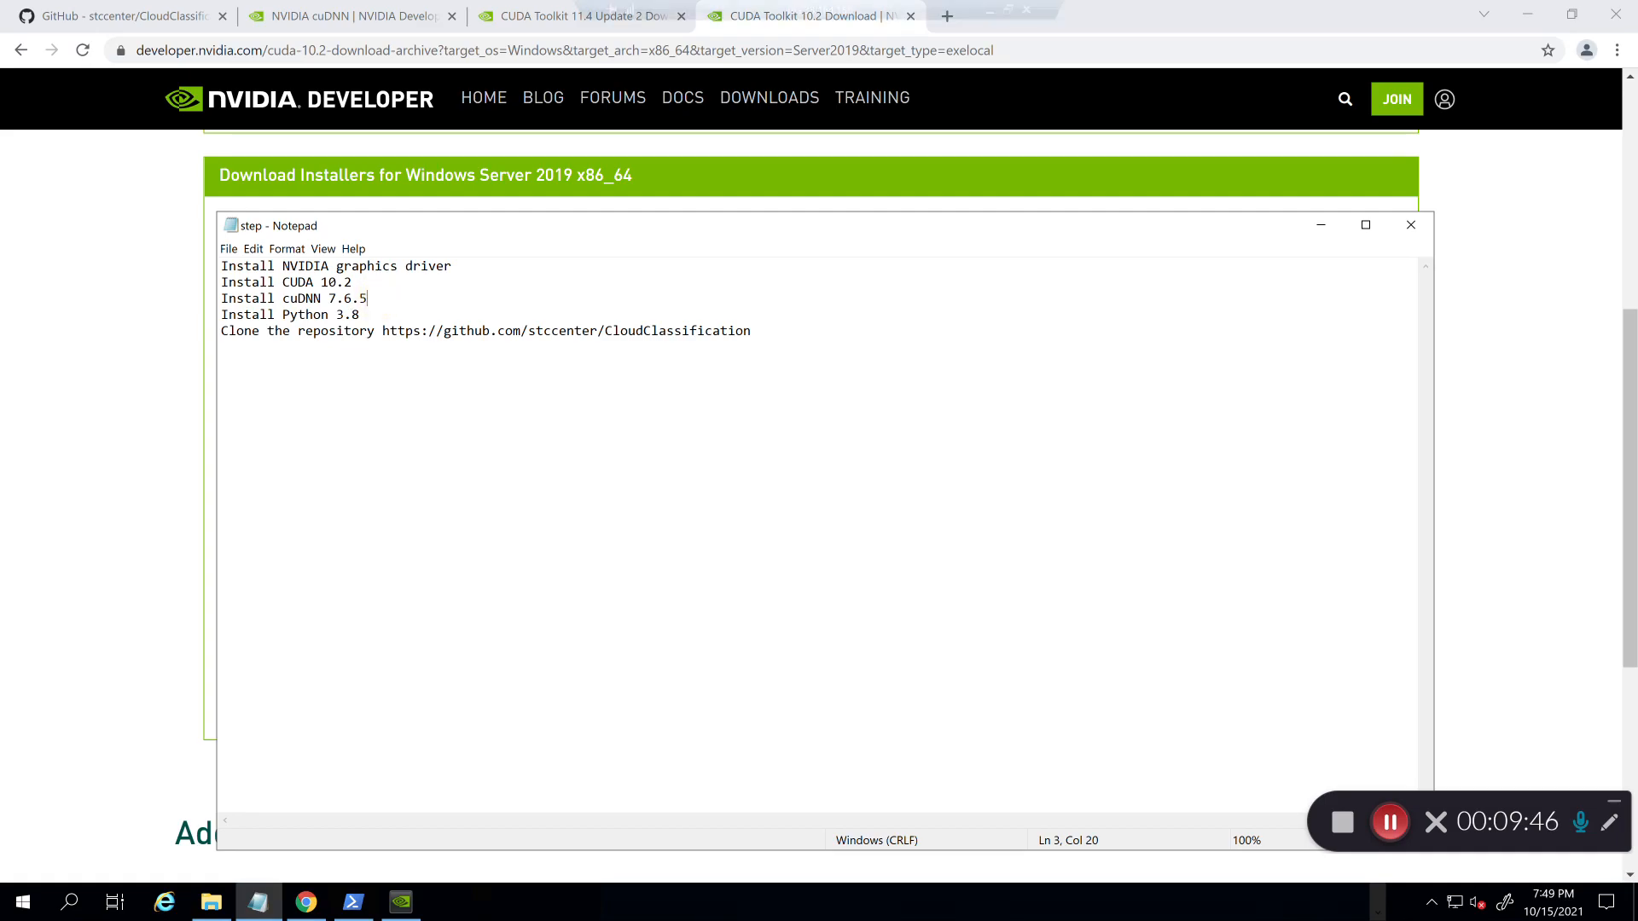
pyautogui.click(124, 10)
pyautogui.scroll(-2, 157, 354)
pyautogui.scroll(-1, 157, 354)
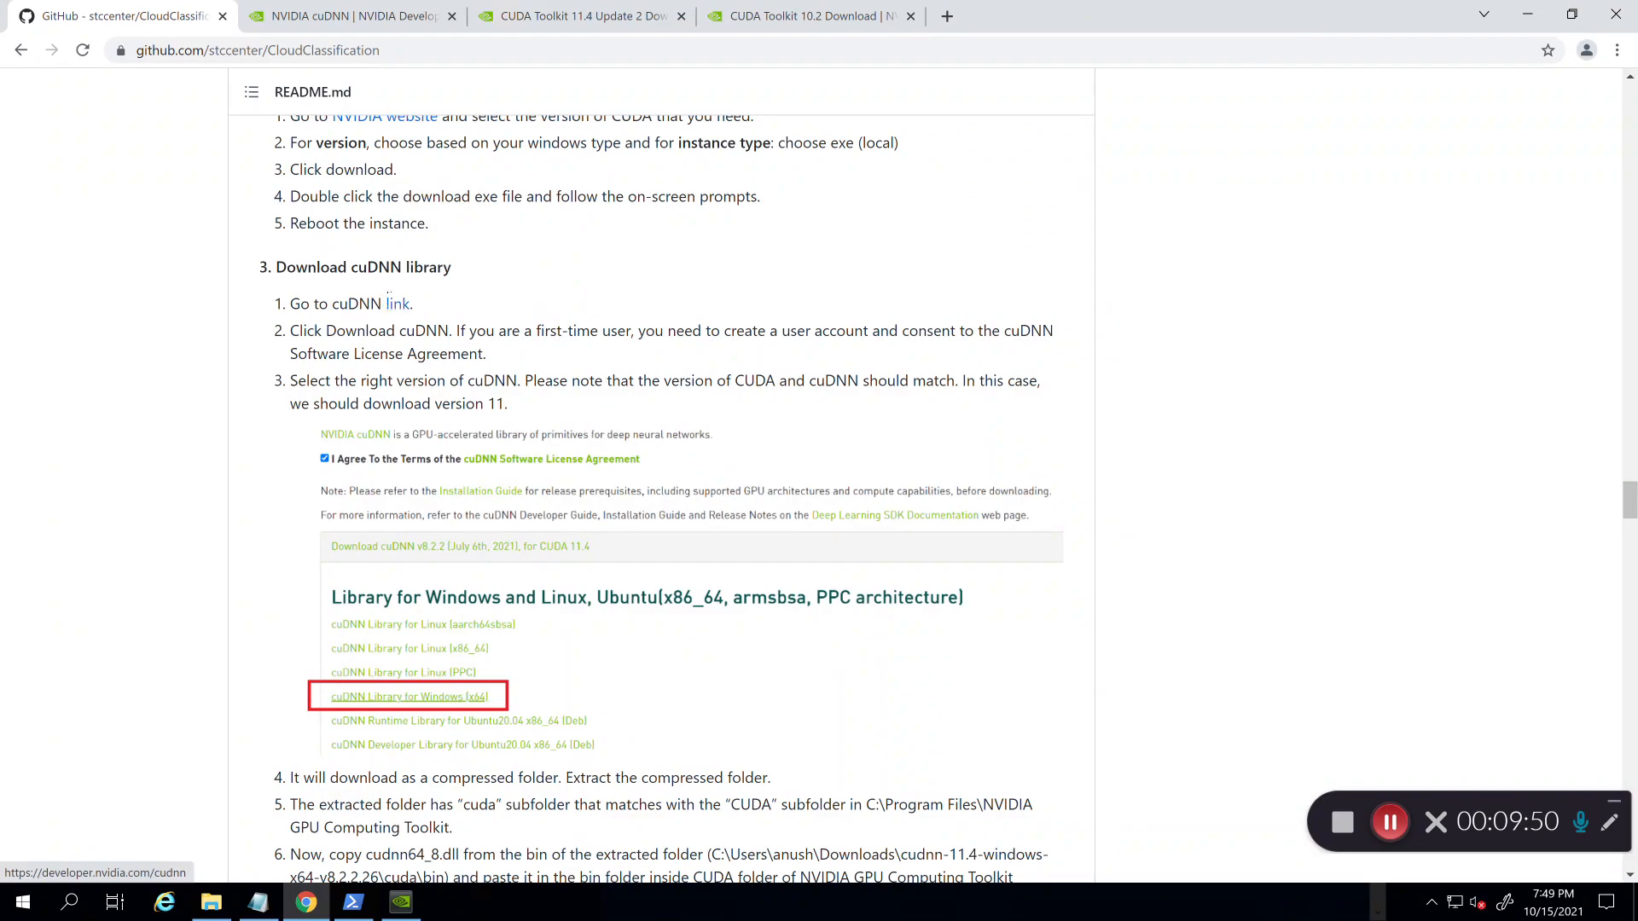
pyautogui.click(294, 15)
pyautogui.scroll(-1, 205, 274)
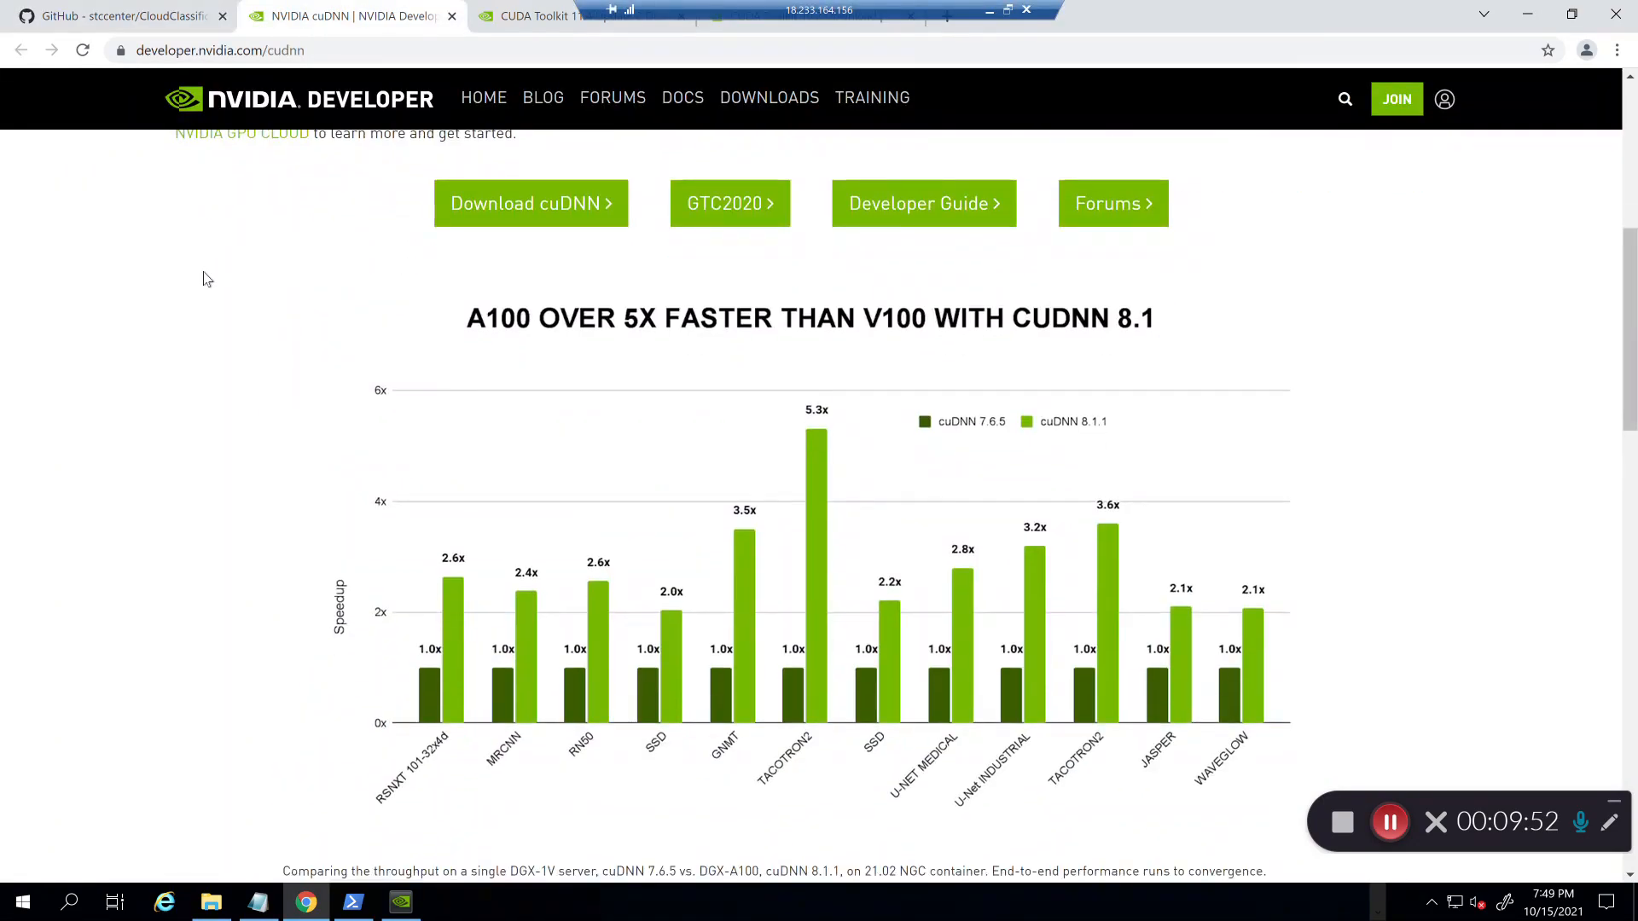
pyautogui.scroll(2, 205, 273)
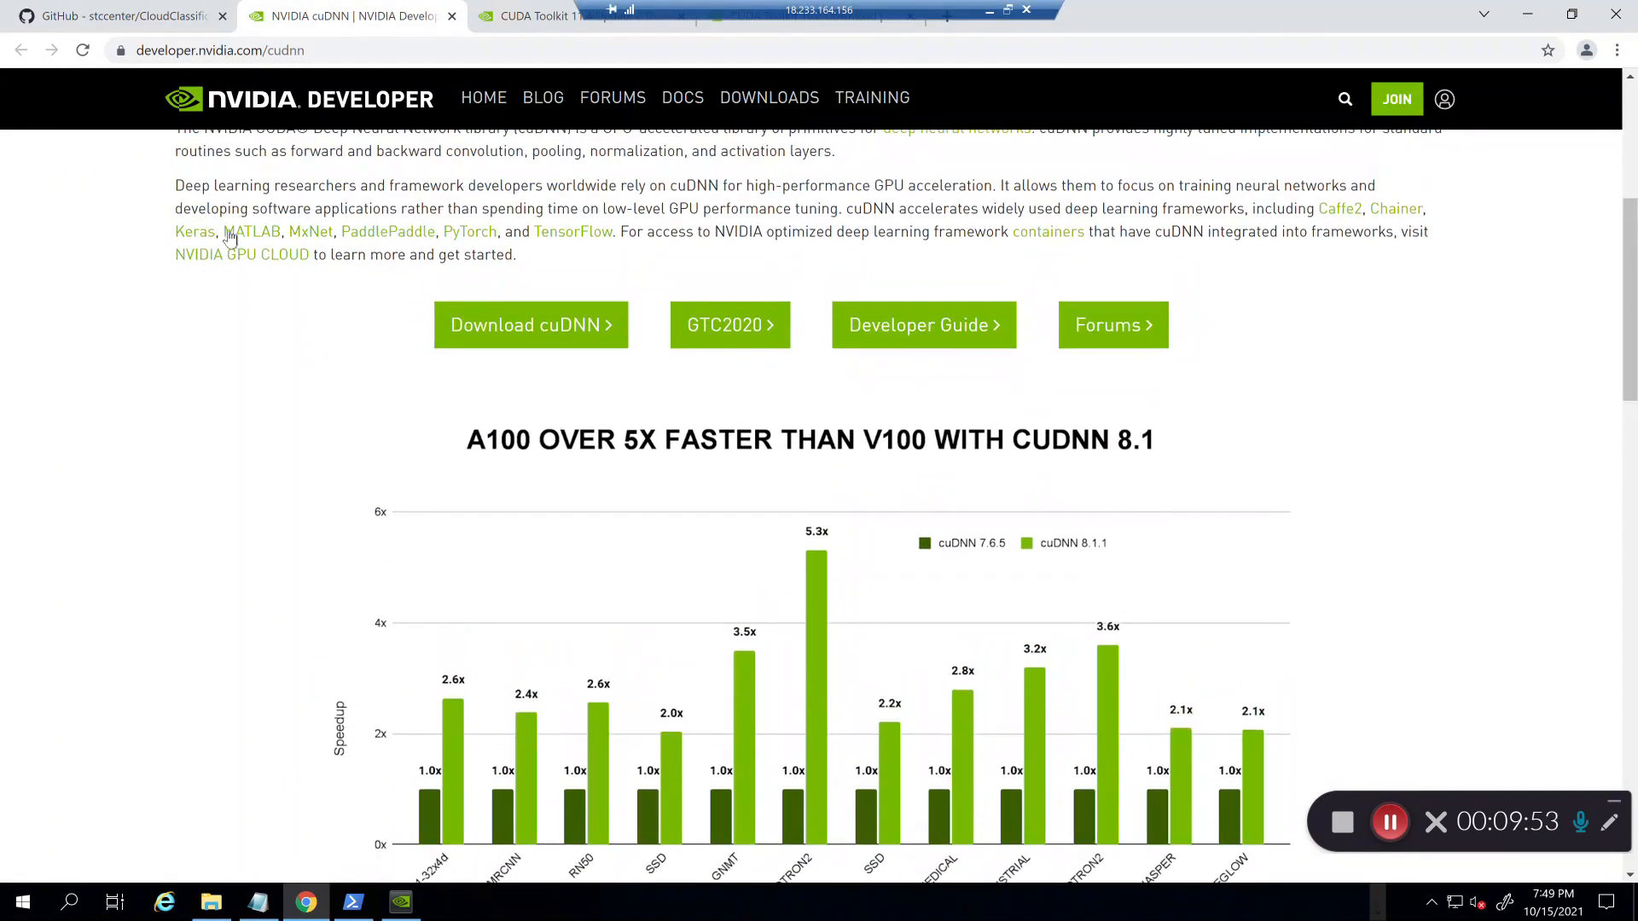
pyautogui.click(505, 329)
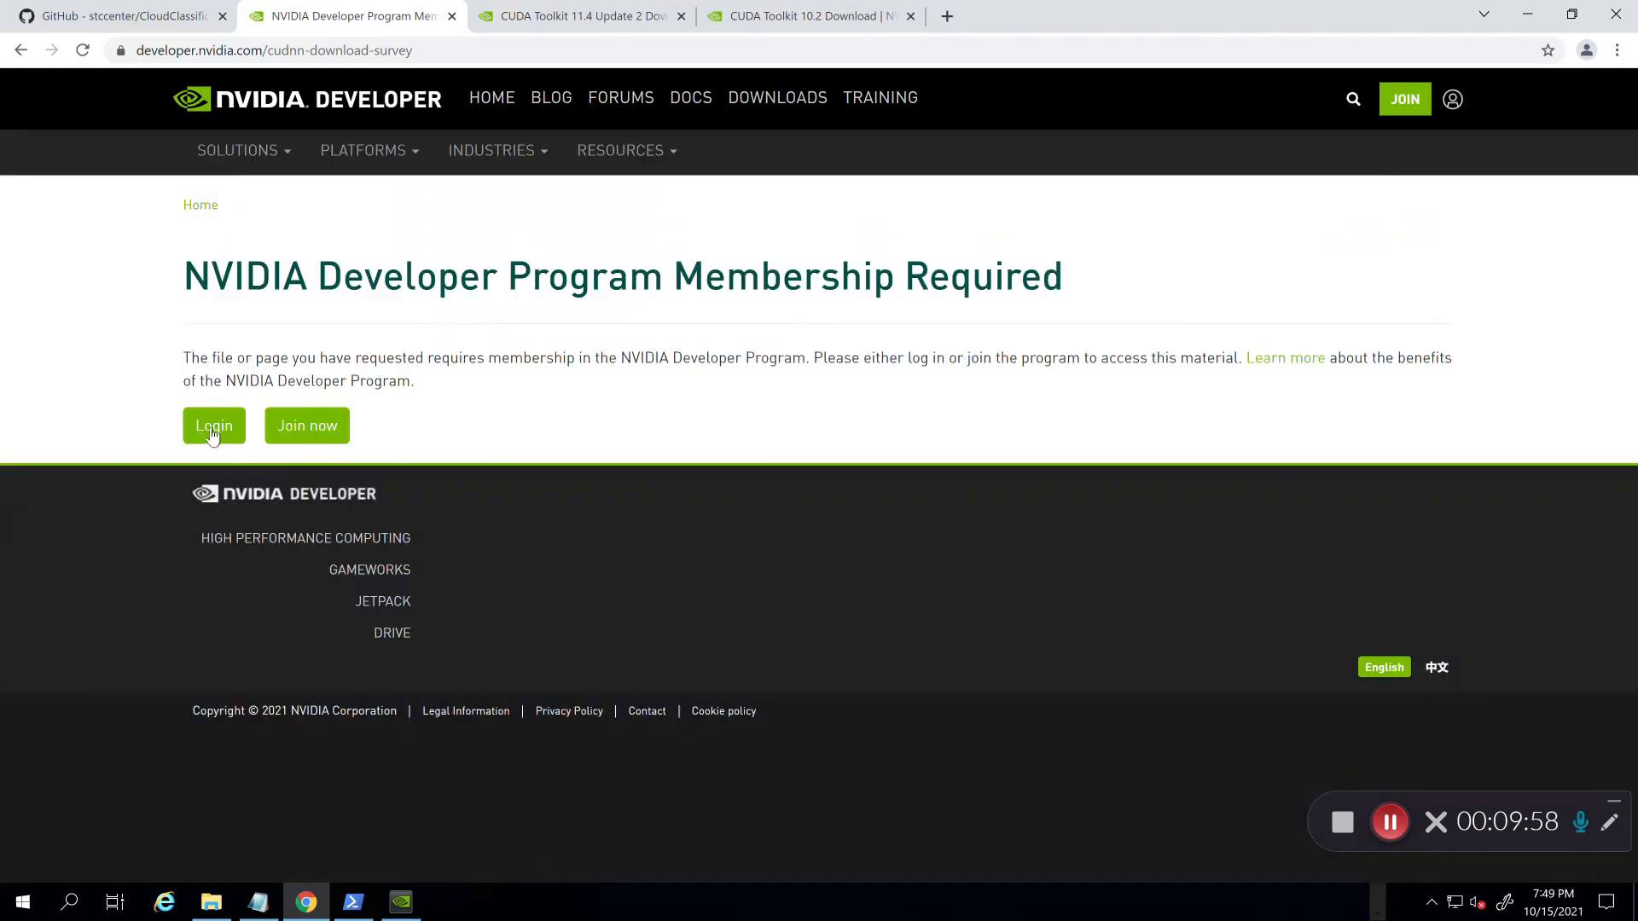
# Step: Sign in with the developer account e-mail and password, dismissing the save-password and optional prompts
pyautogui.click(212, 431)
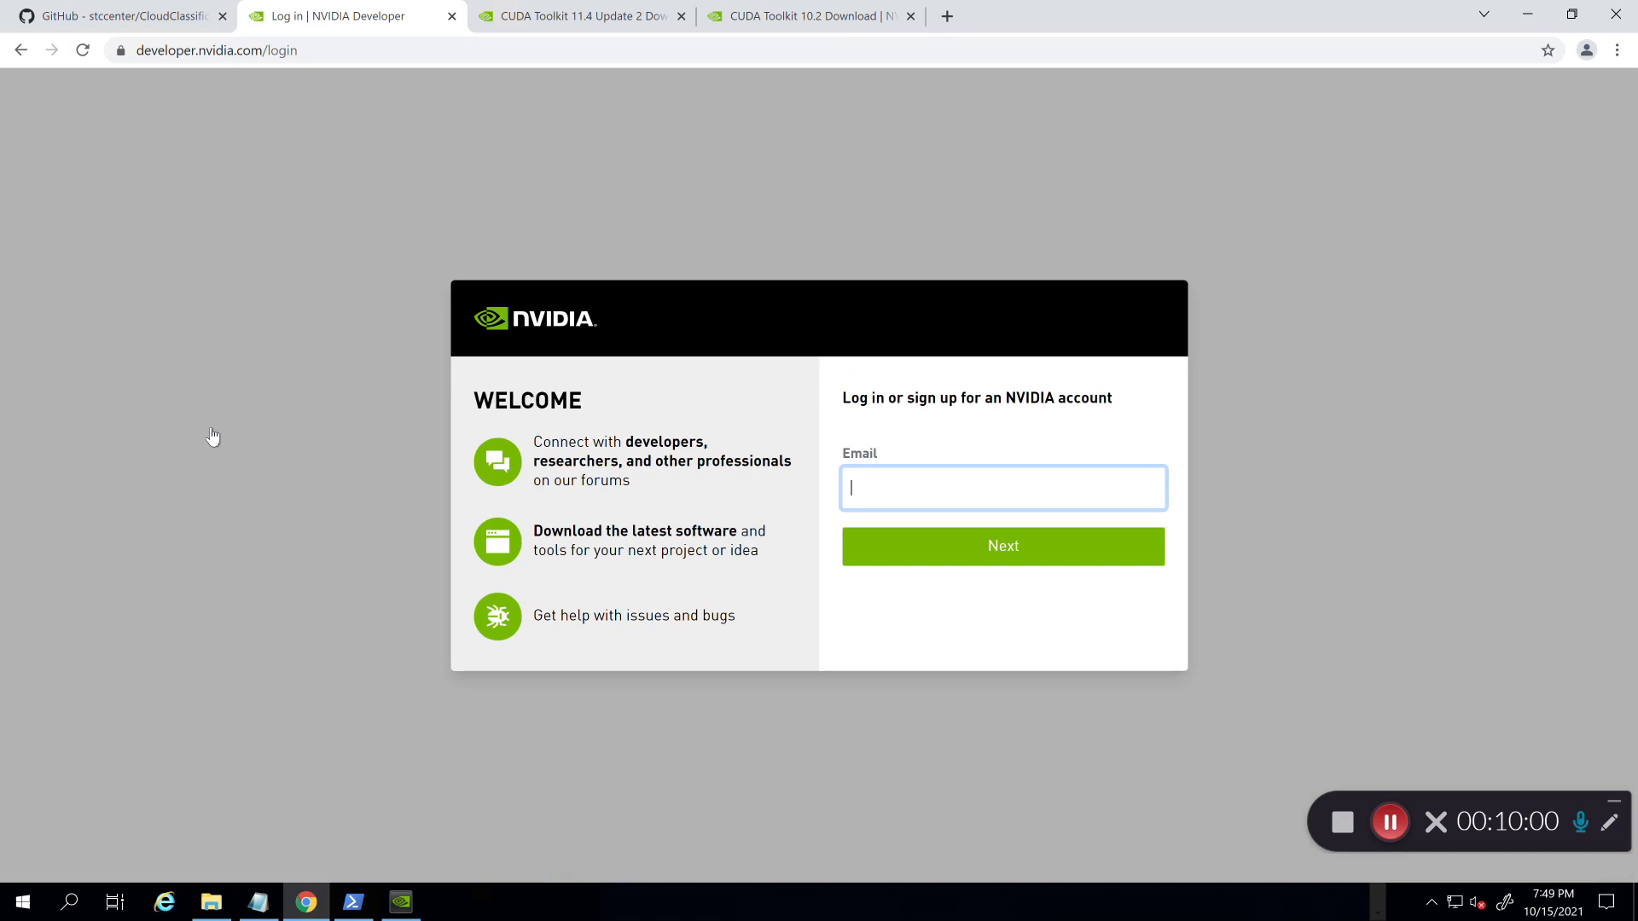
pyautogui.press('Tab')
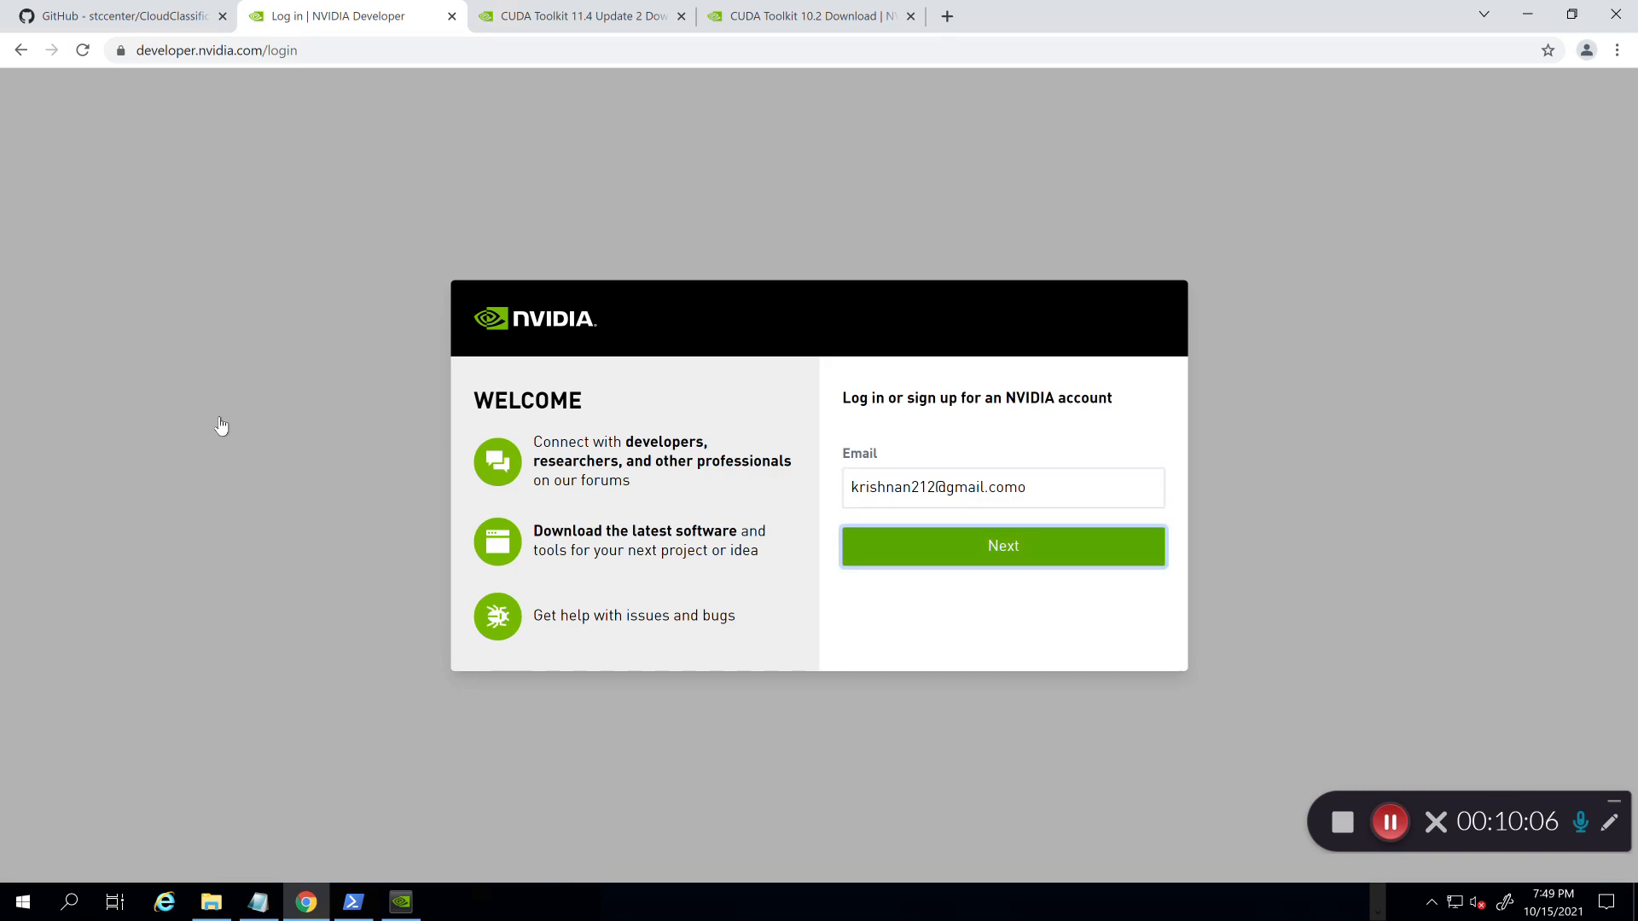
pyautogui.click(1058, 478)
pyautogui.press('BackSpace')
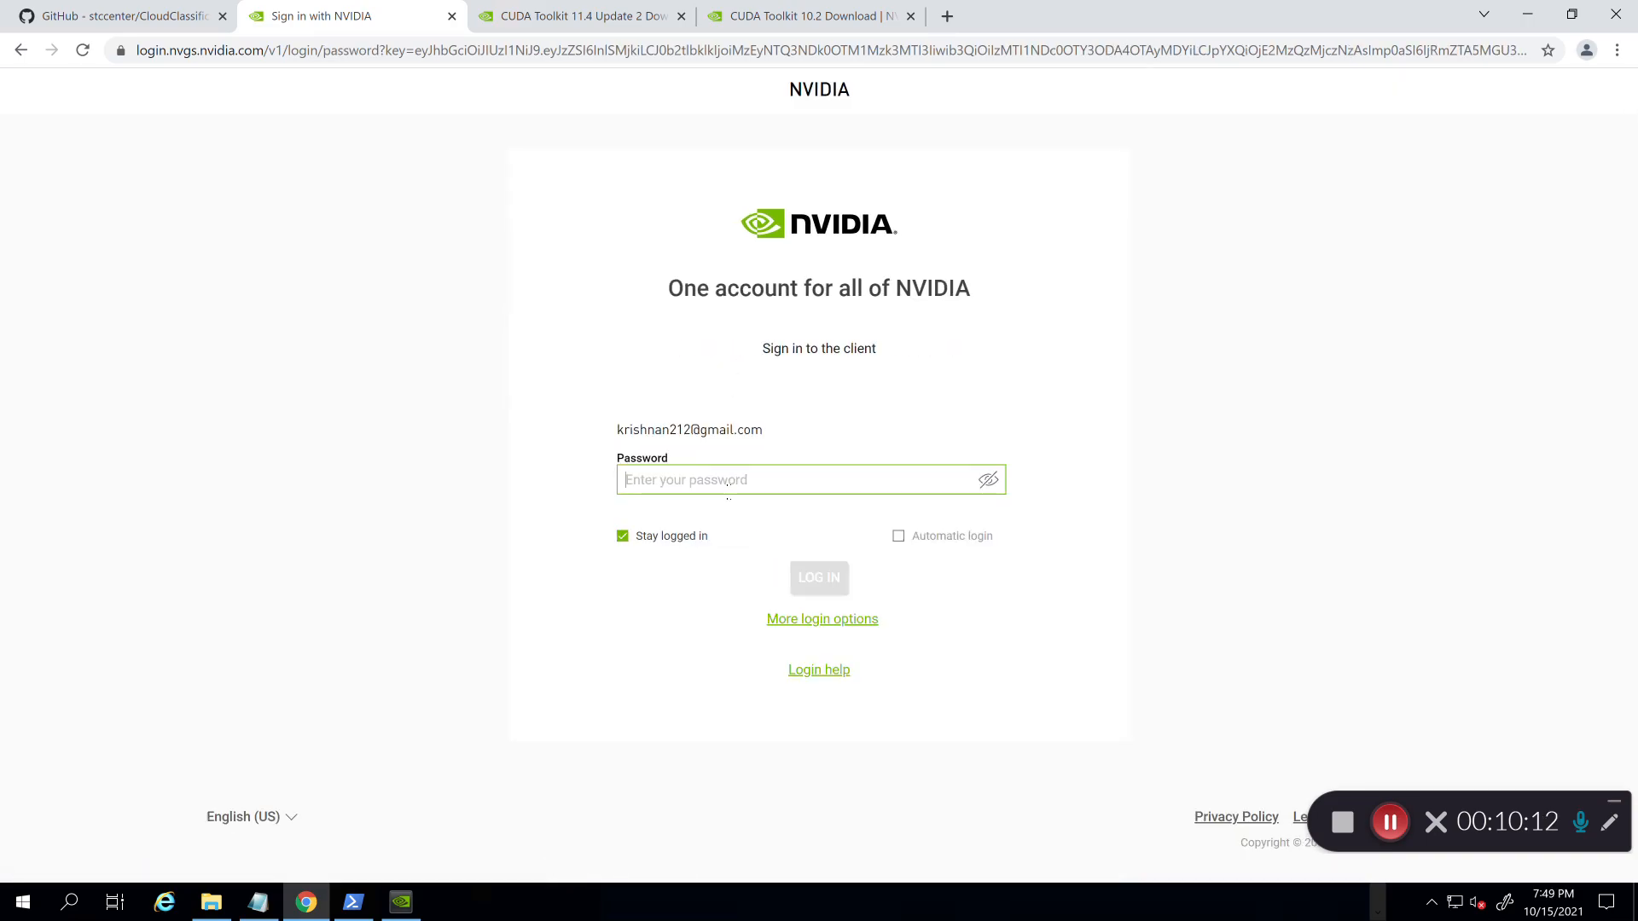
pyautogui.write('•')
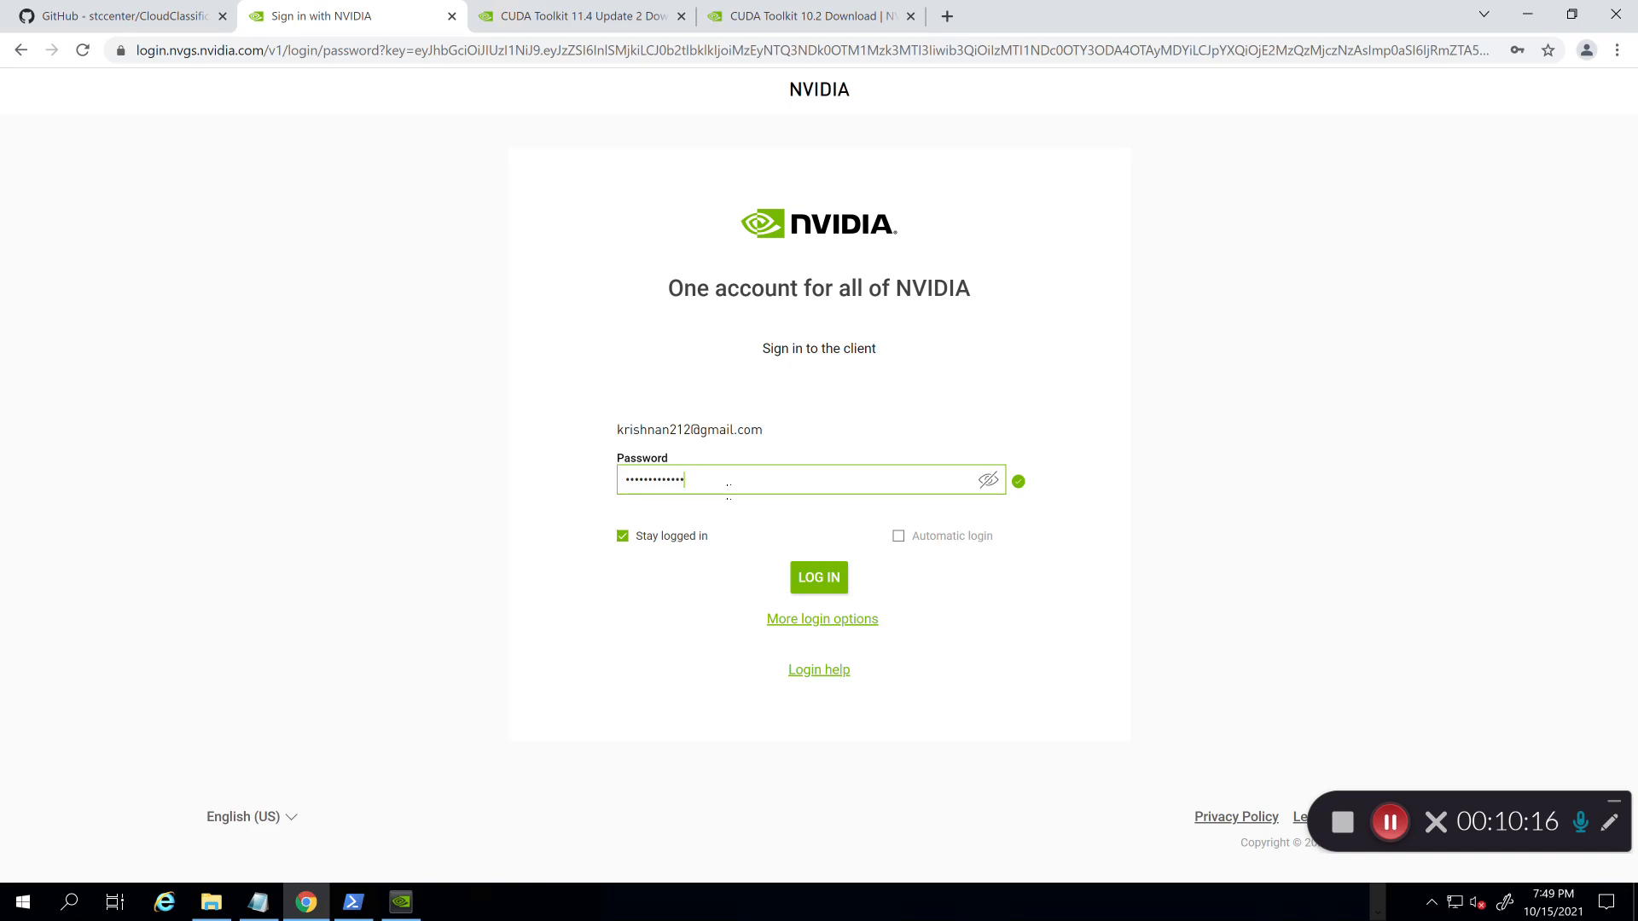
pyautogui.press('Return')
pyautogui.hotkey('ctrl', 'a')
pyautogui.write('••')
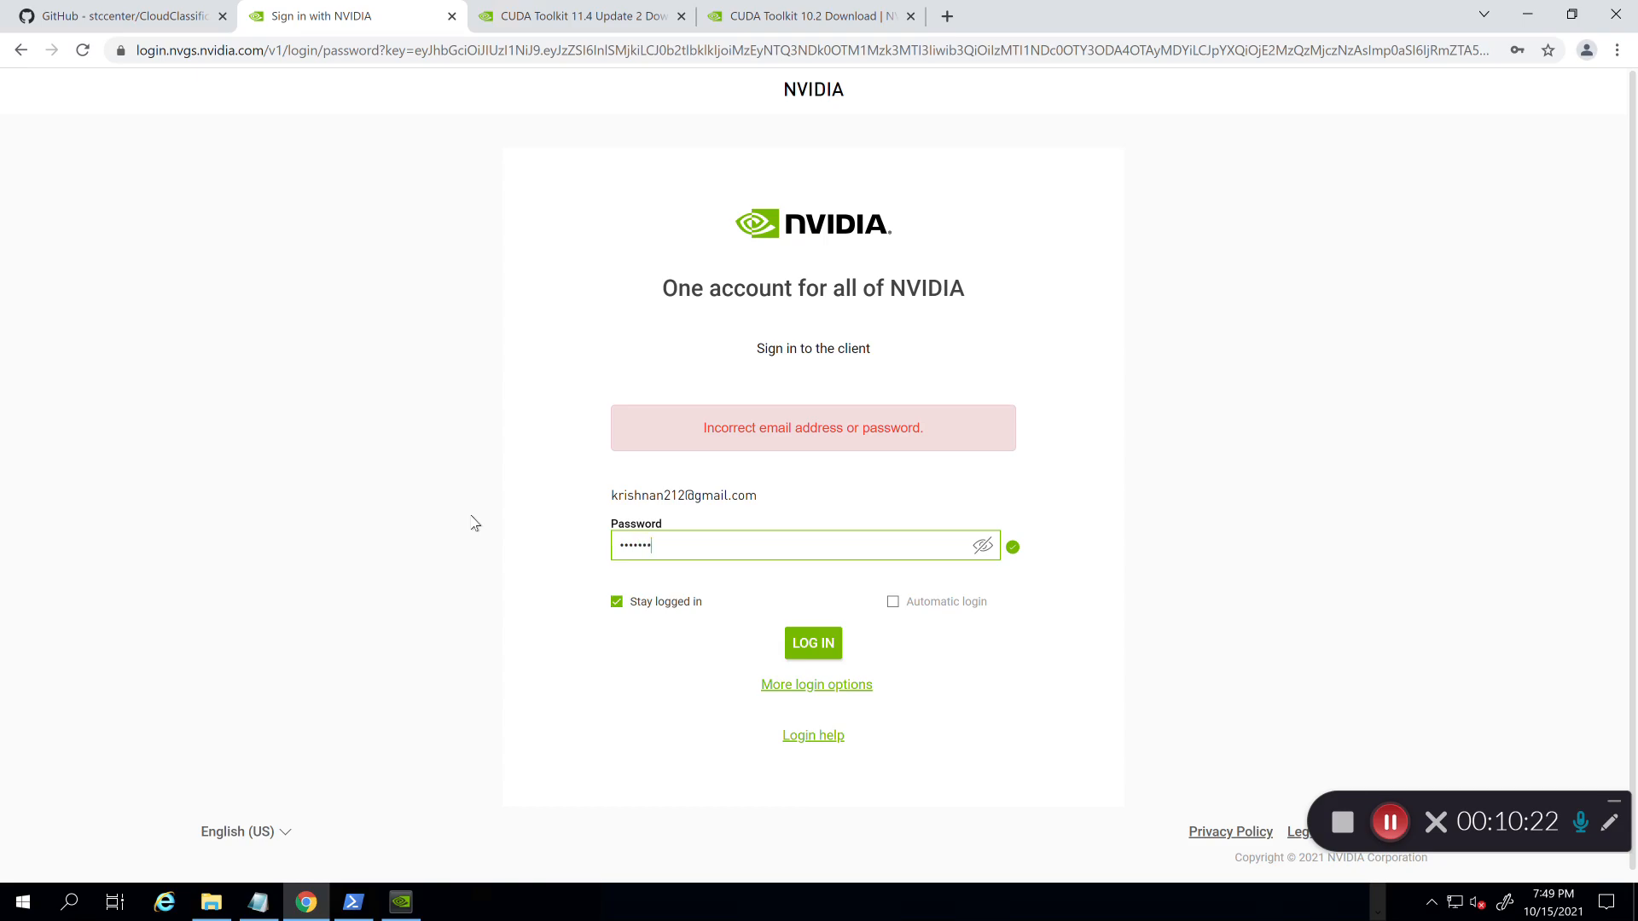
pyautogui.write('••••••••••')
pyautogui.press('Return')
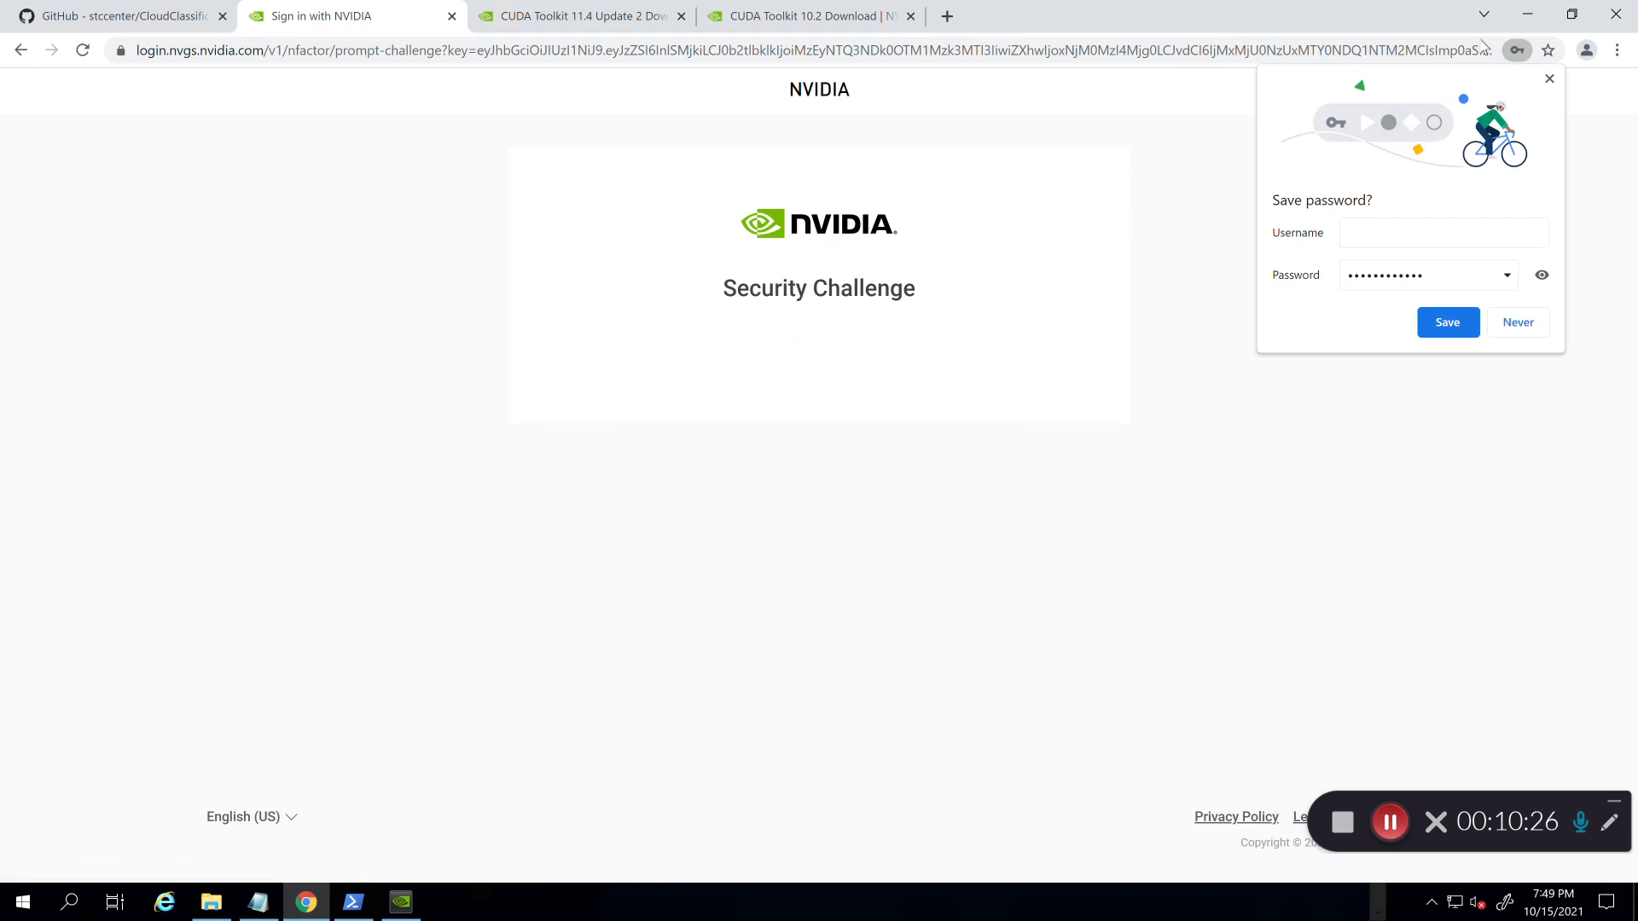
pyautogui.click(1550, 80)
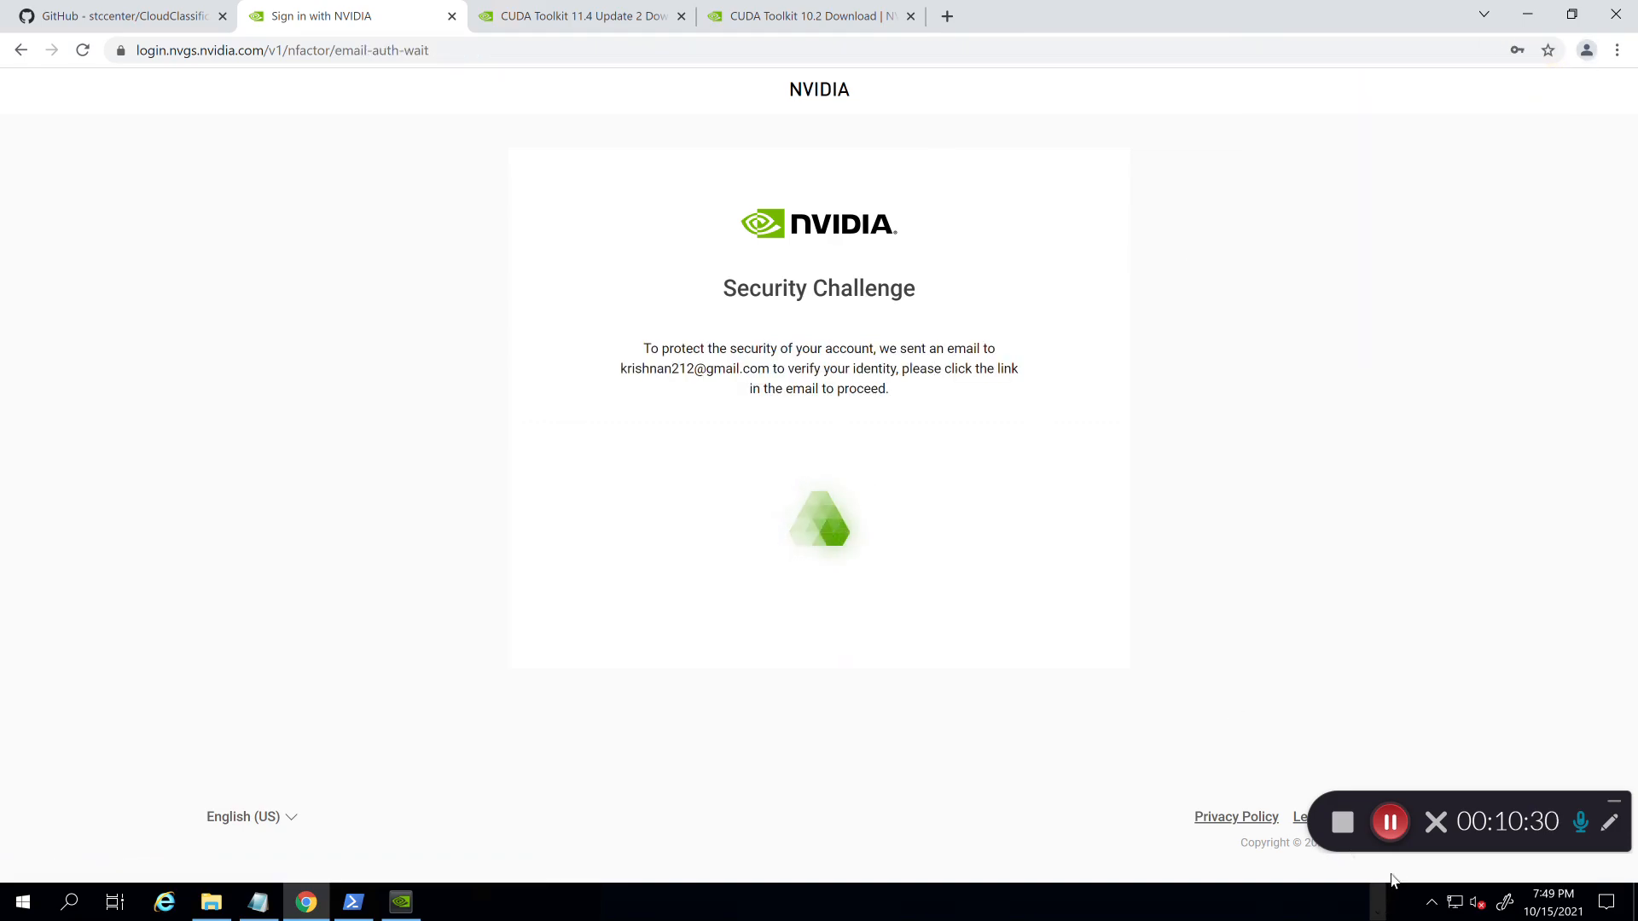
pyautogui.click(834, 674)
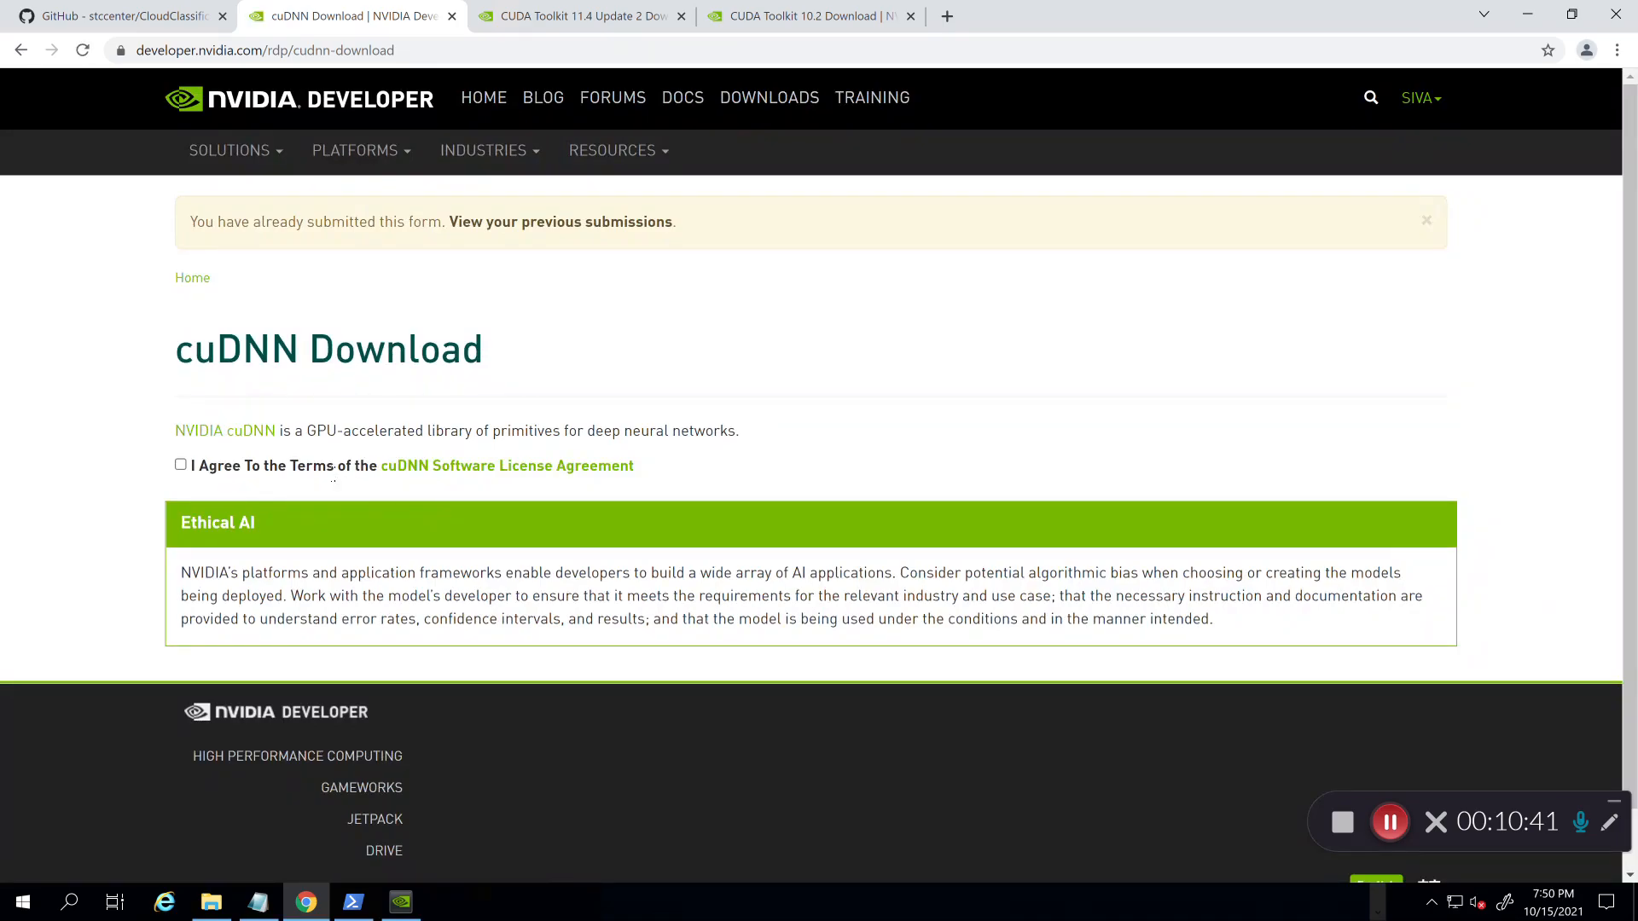
# Step: Accept the cuDNN license terms and open the archive of older cuDNN releases
pyautogui.click(182, 466)
pyautogui.scroll(-3, 442, 417)
pyautogui.scroll(3, 443, 417)
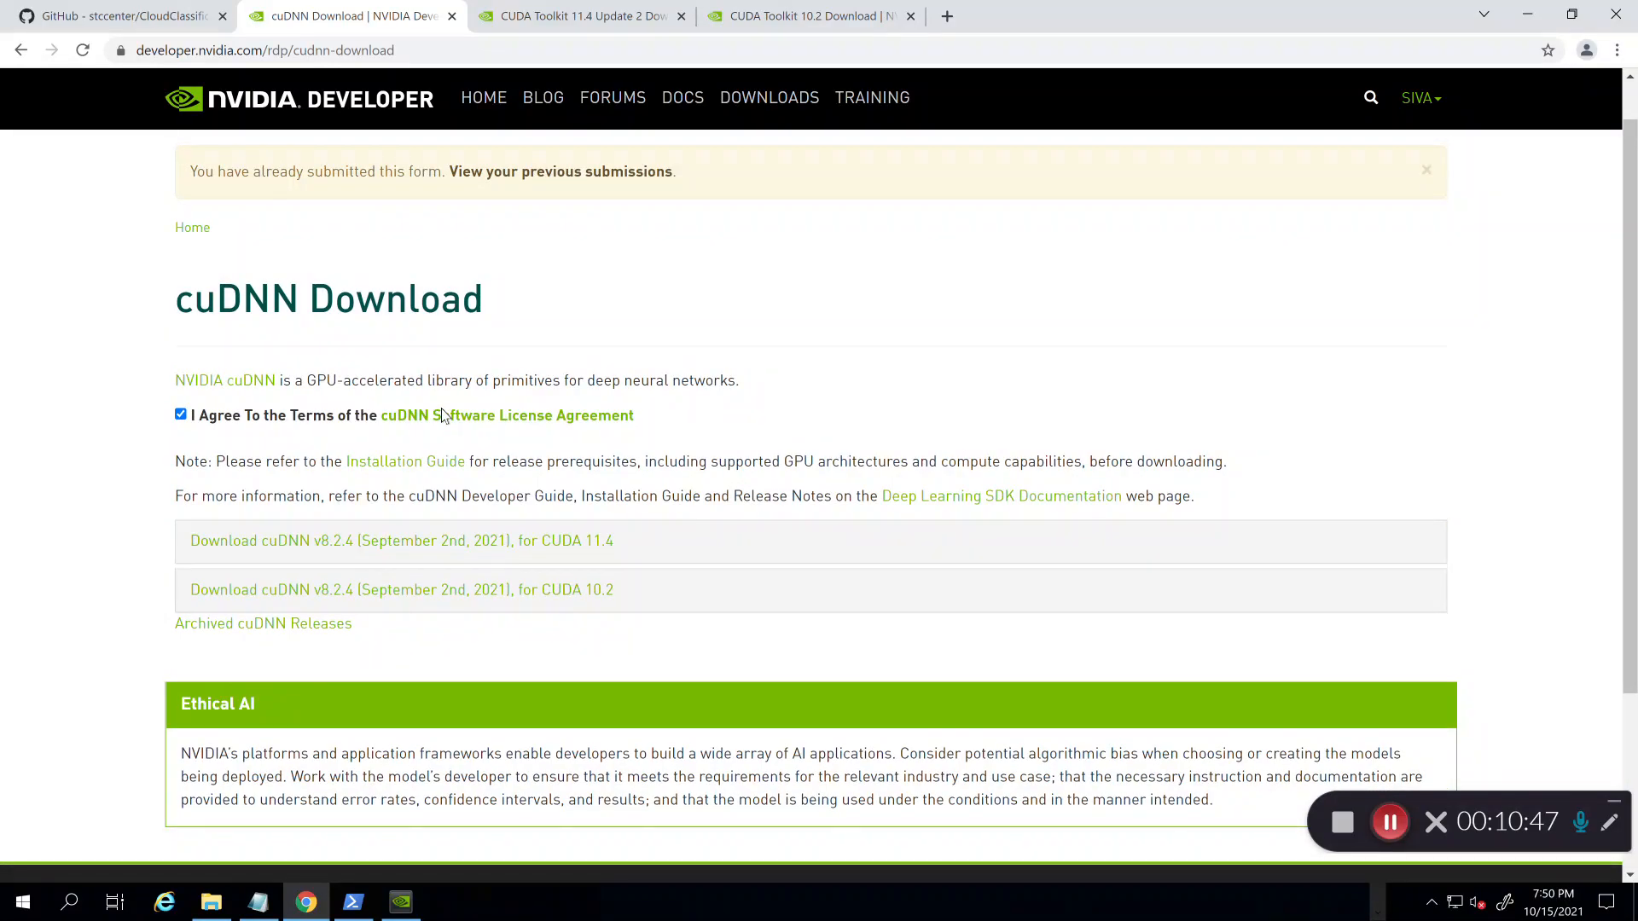
pyautogui.scroll(-2, 443, 417)
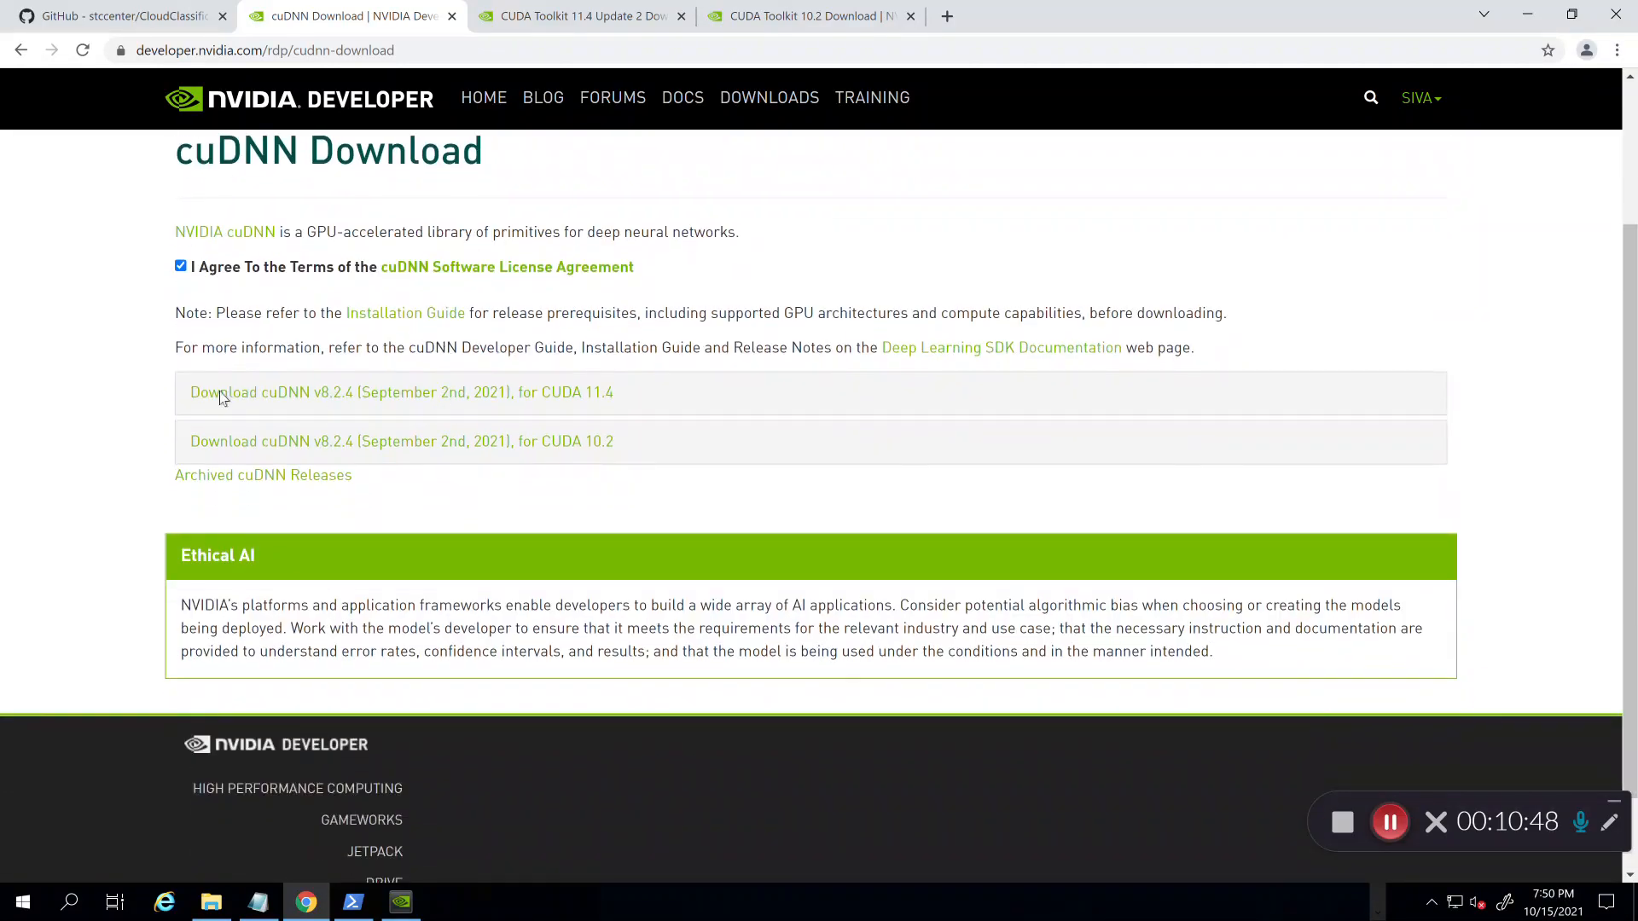
pyautogui.click(220, 483)
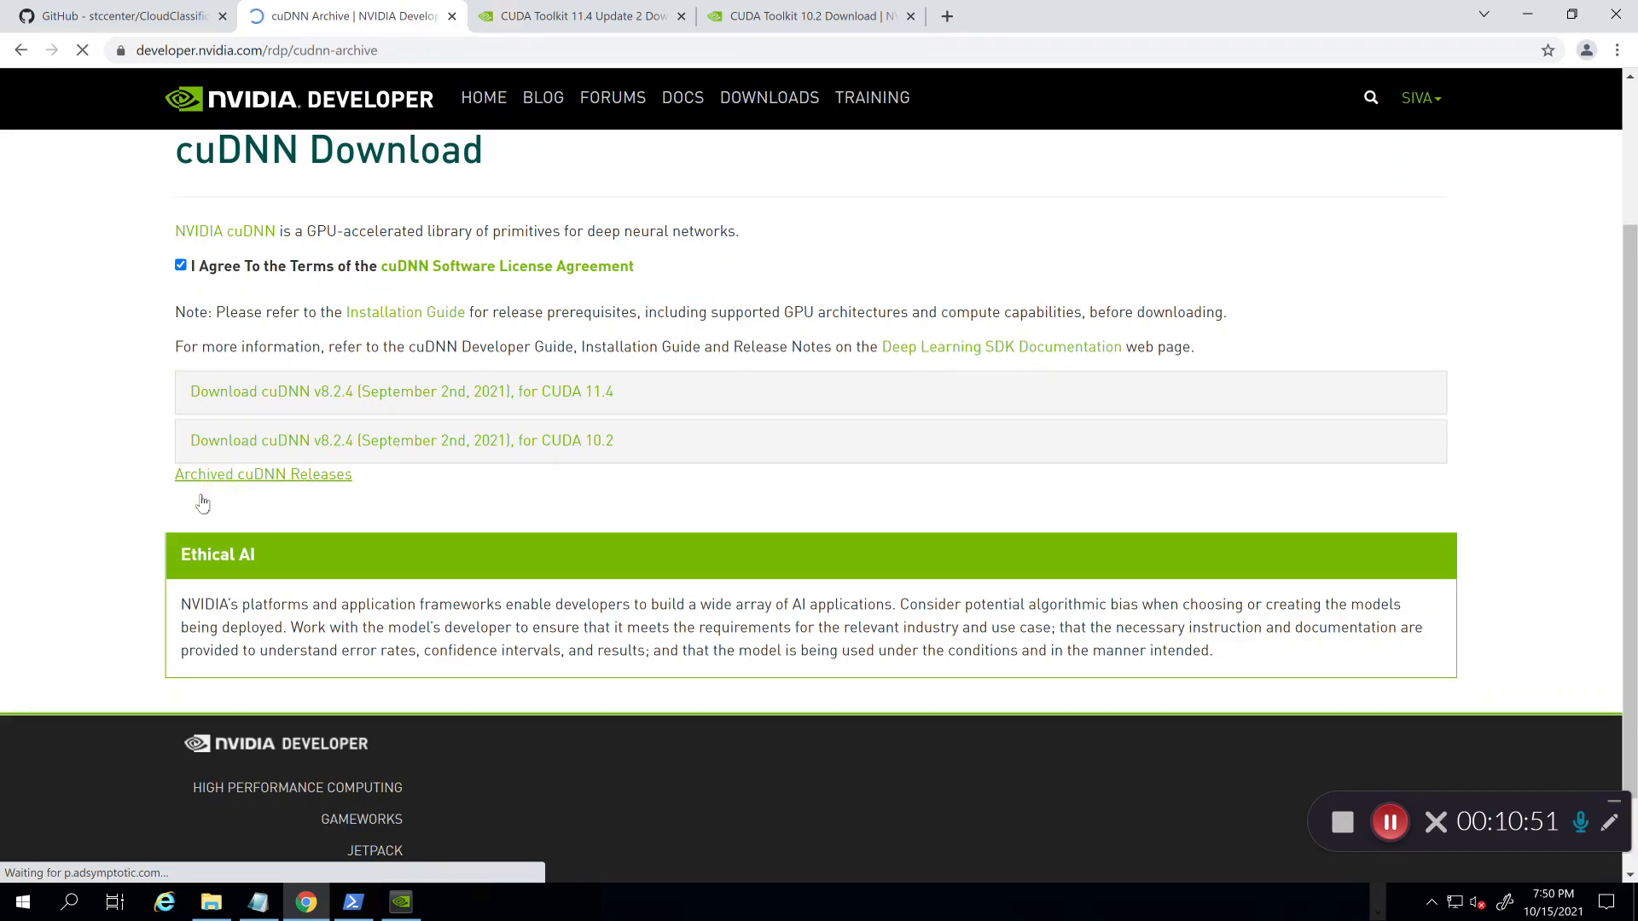
# Step: Expand cuDNN v7.6.5 for CUDA 10.2 and download its Windows 10 library
pyautogui.scroll(-12, 85, 550)
pyautogui.scroll(-3, 85, 550)
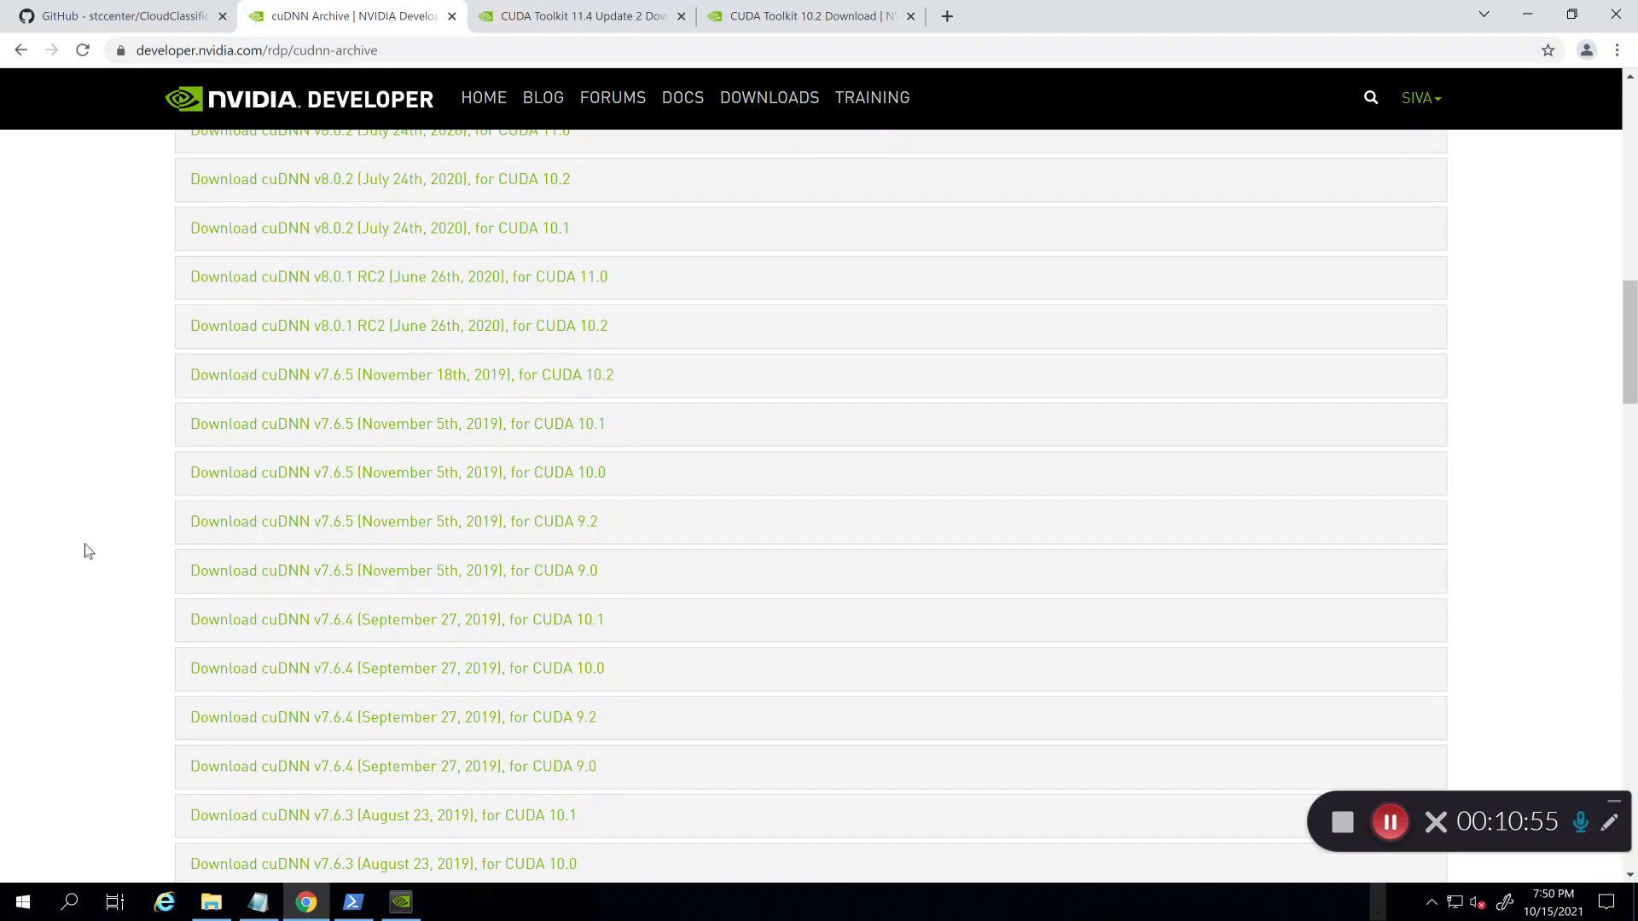
pyautogui.scroll(-1, 85, 551)
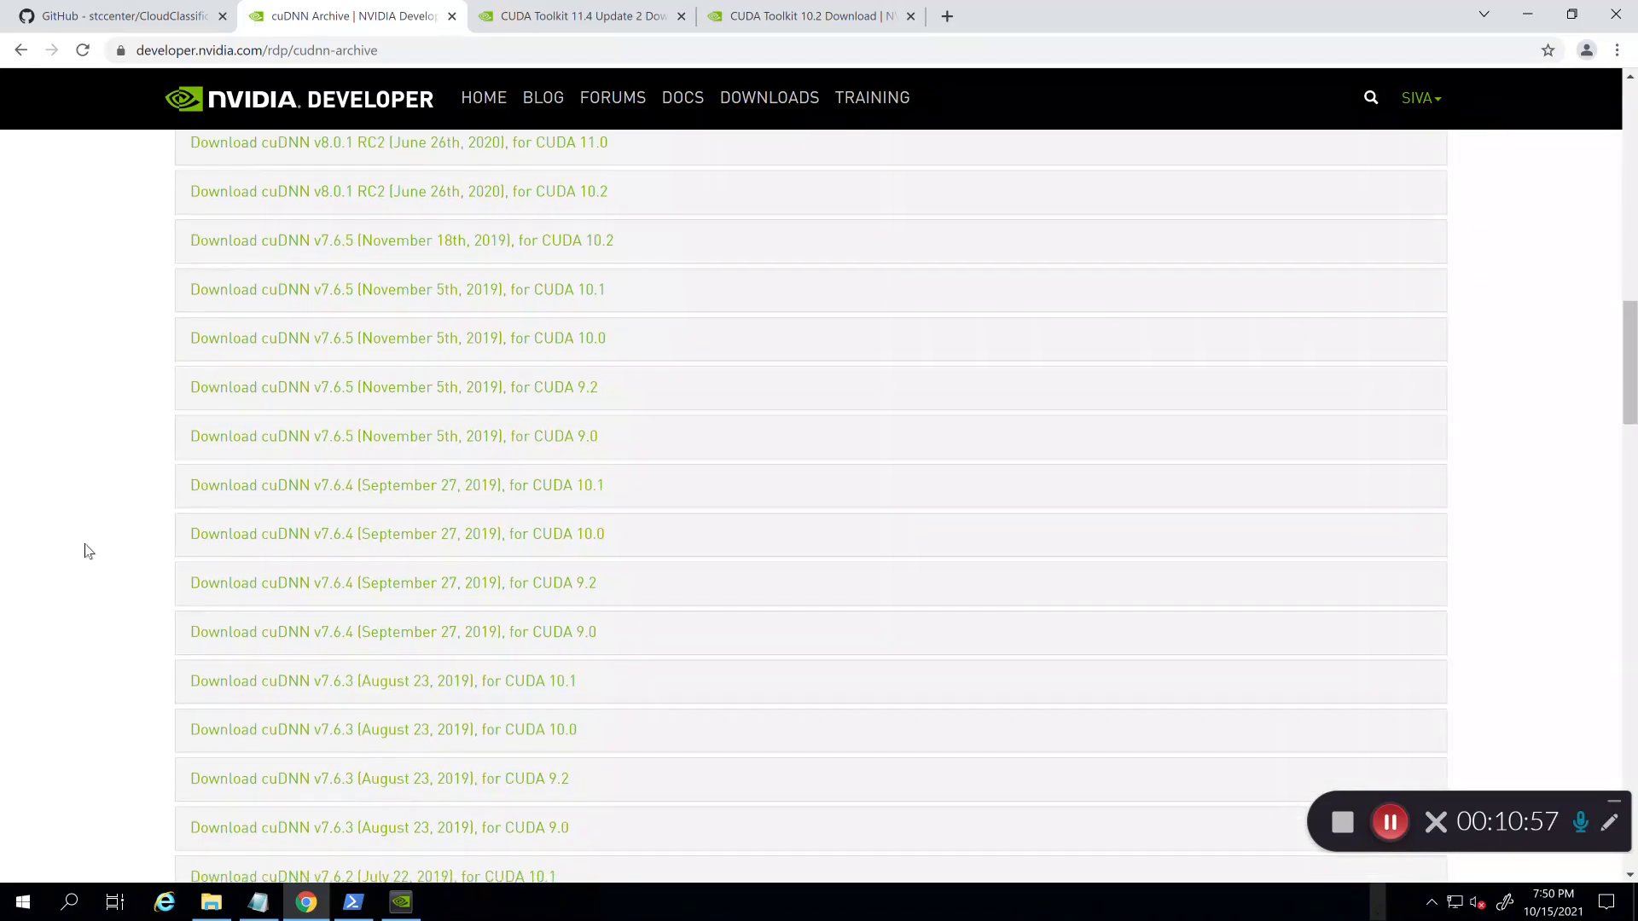
pyautogui.scroll(1, 86, 550)
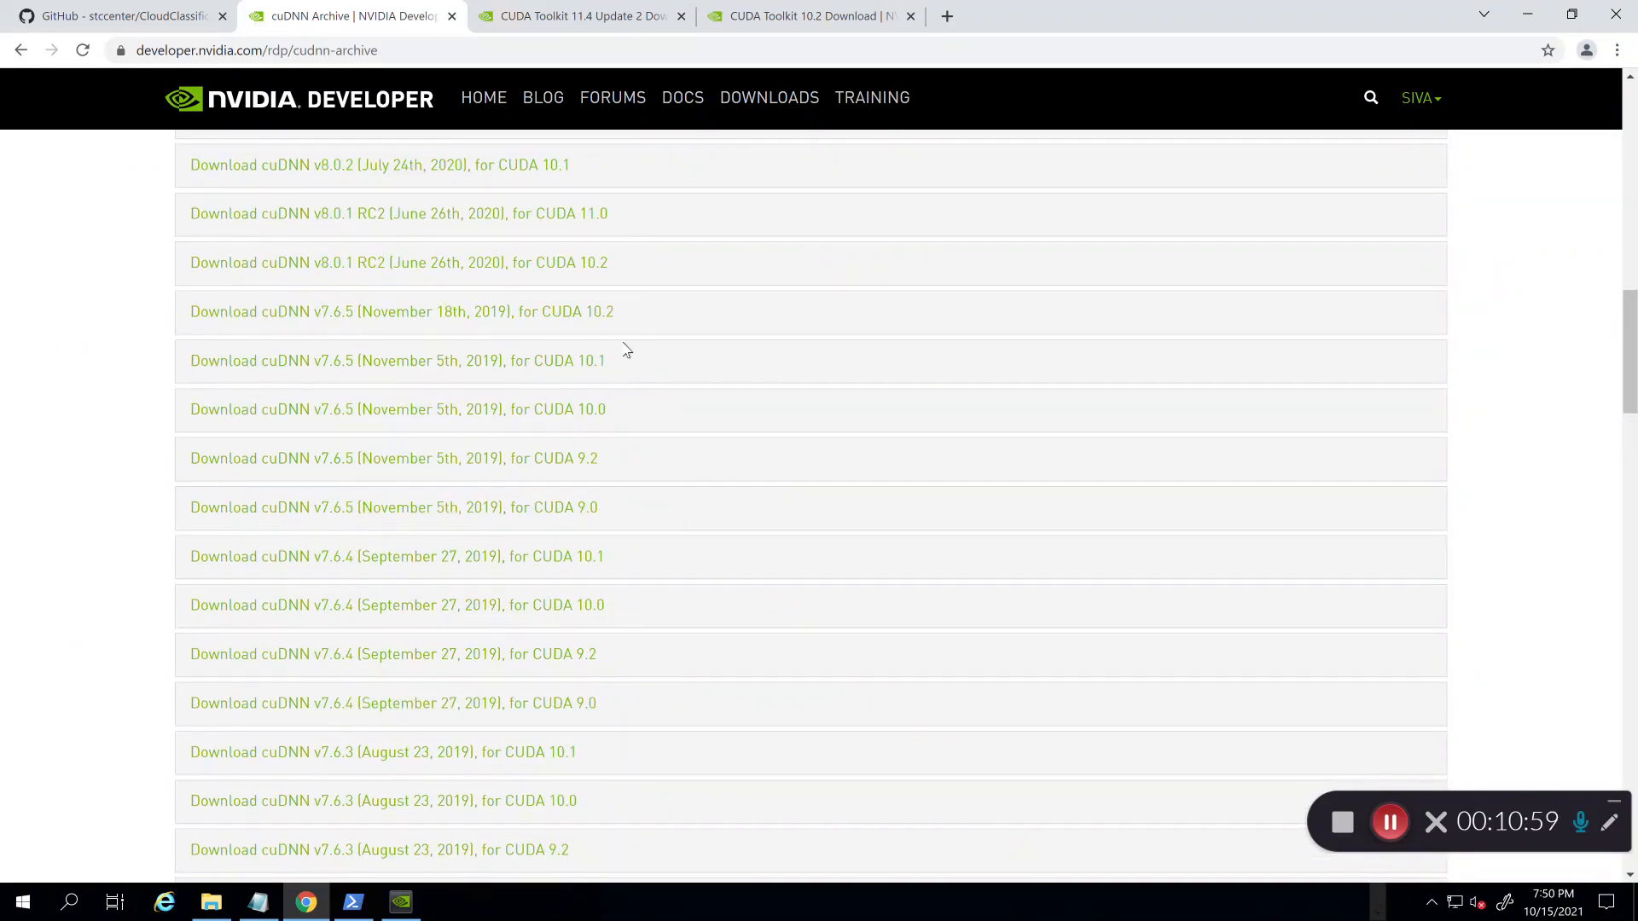
pyautogui.moveTo(635, 327); pyautogui.dragTo(177, 318)
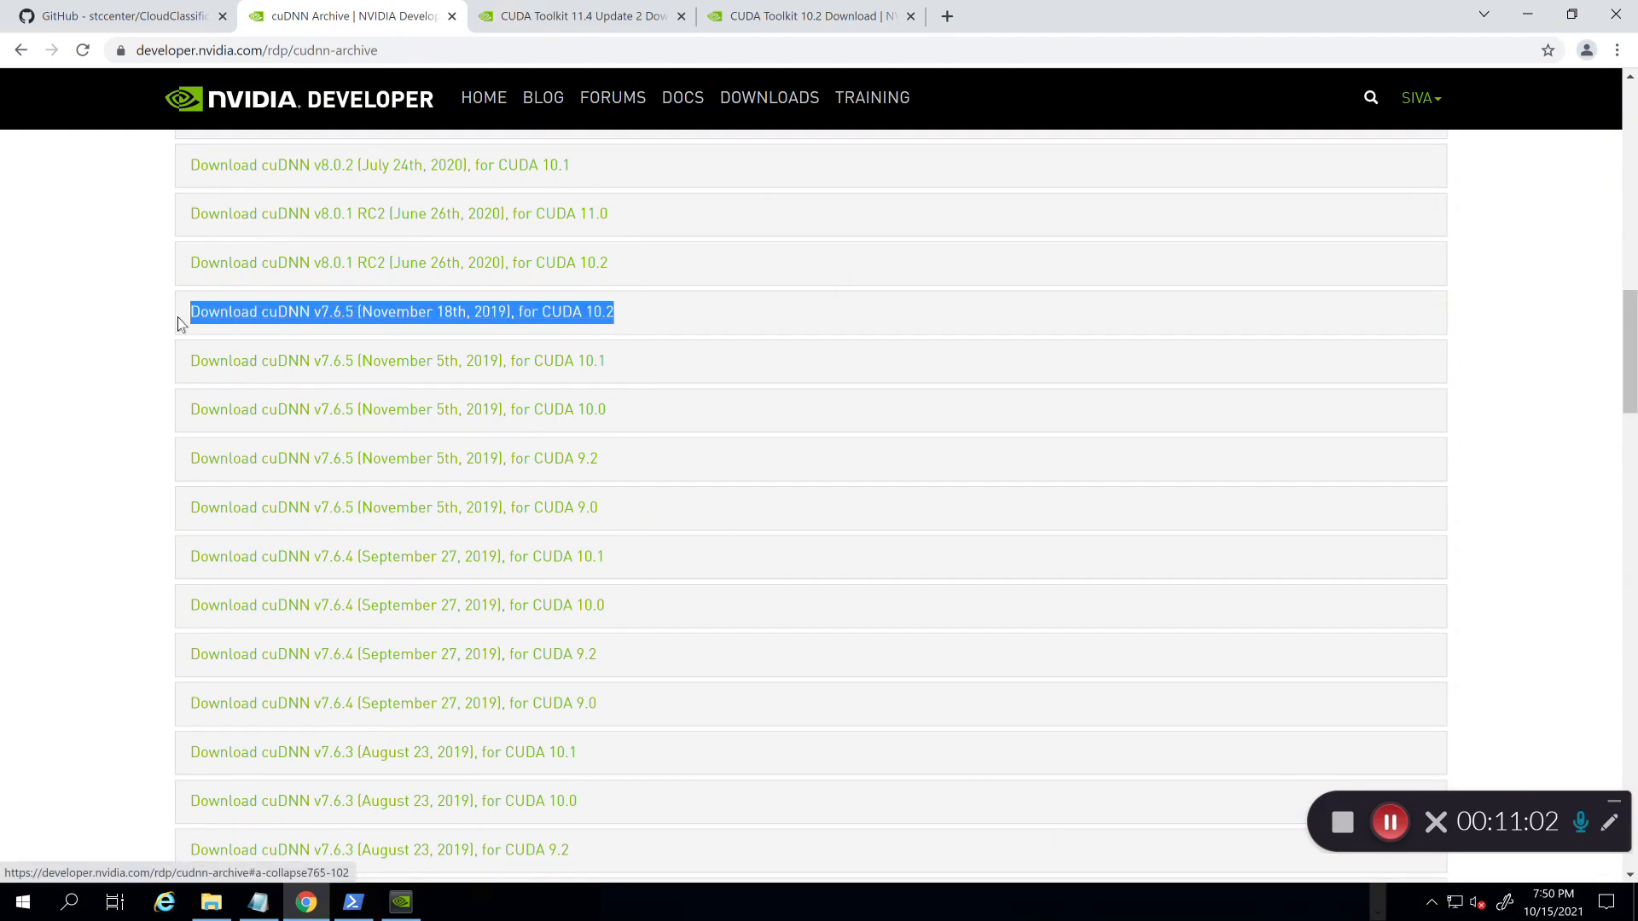
pyautogui.click(647, 326)
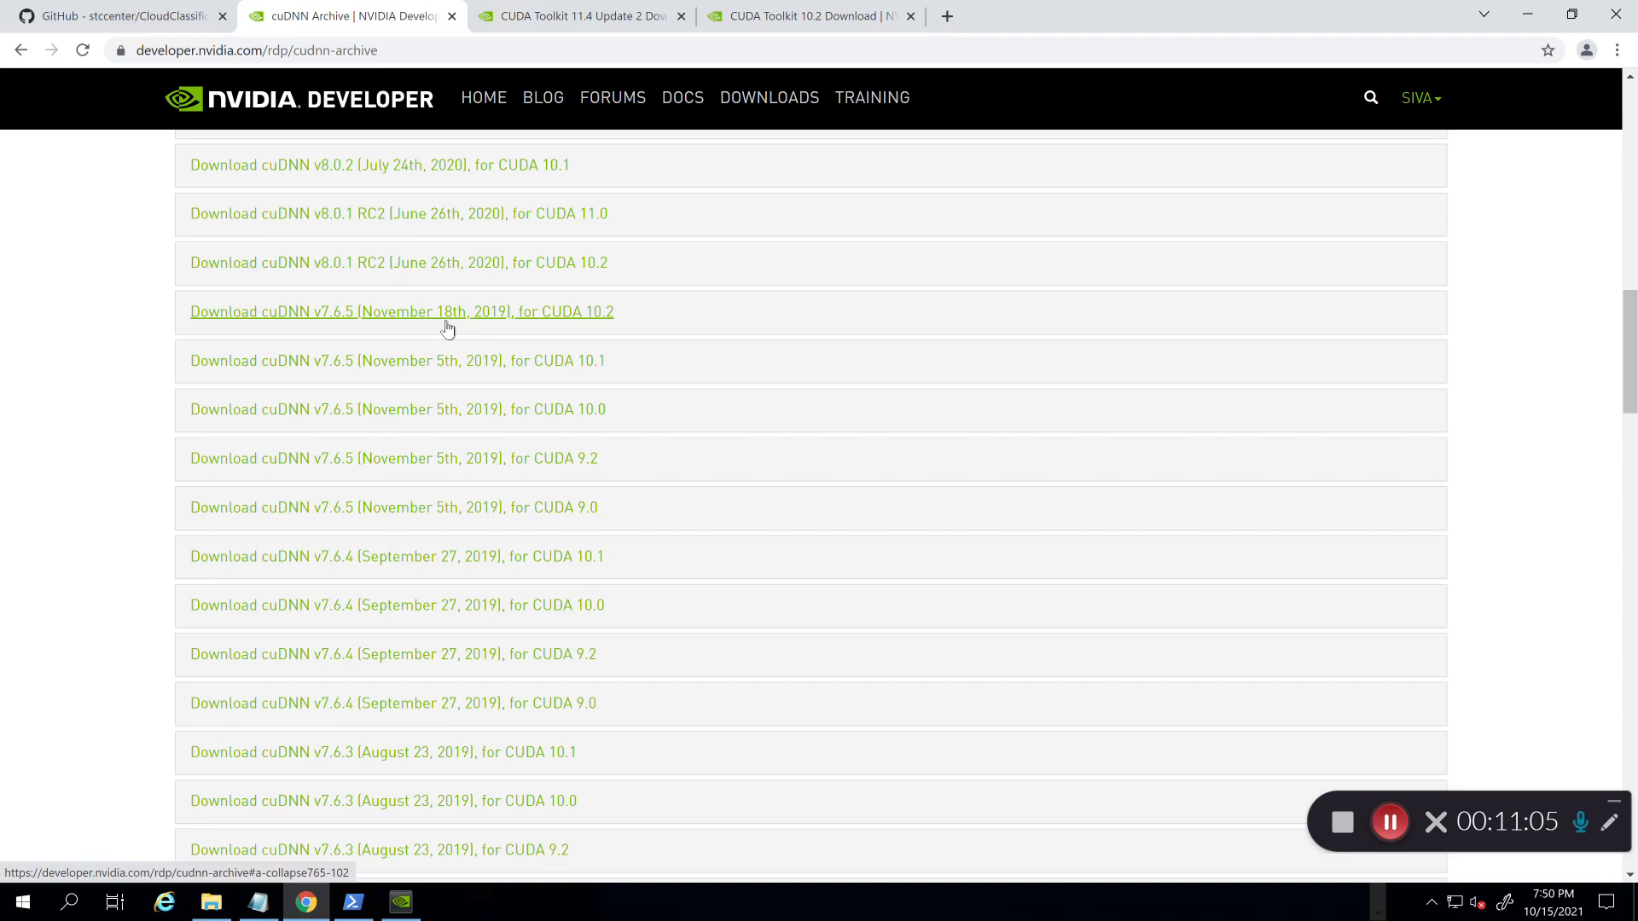
pyautogui.click(447, 312)
pyautogui.scroll(-1, 508, 496)
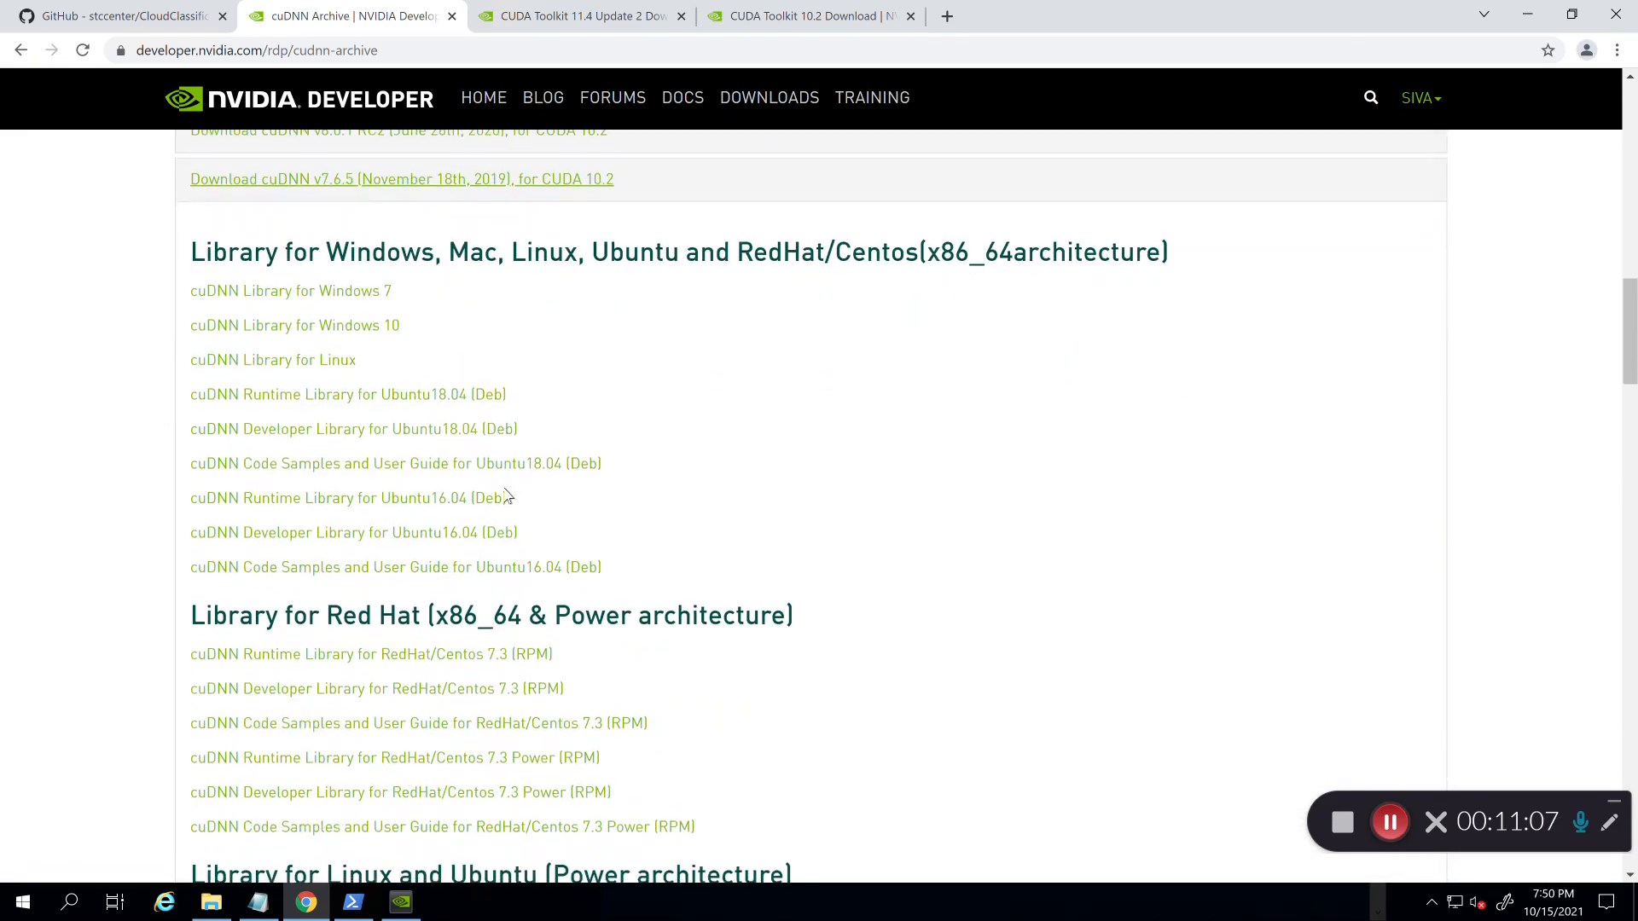
pyautogui.click(359, 326)
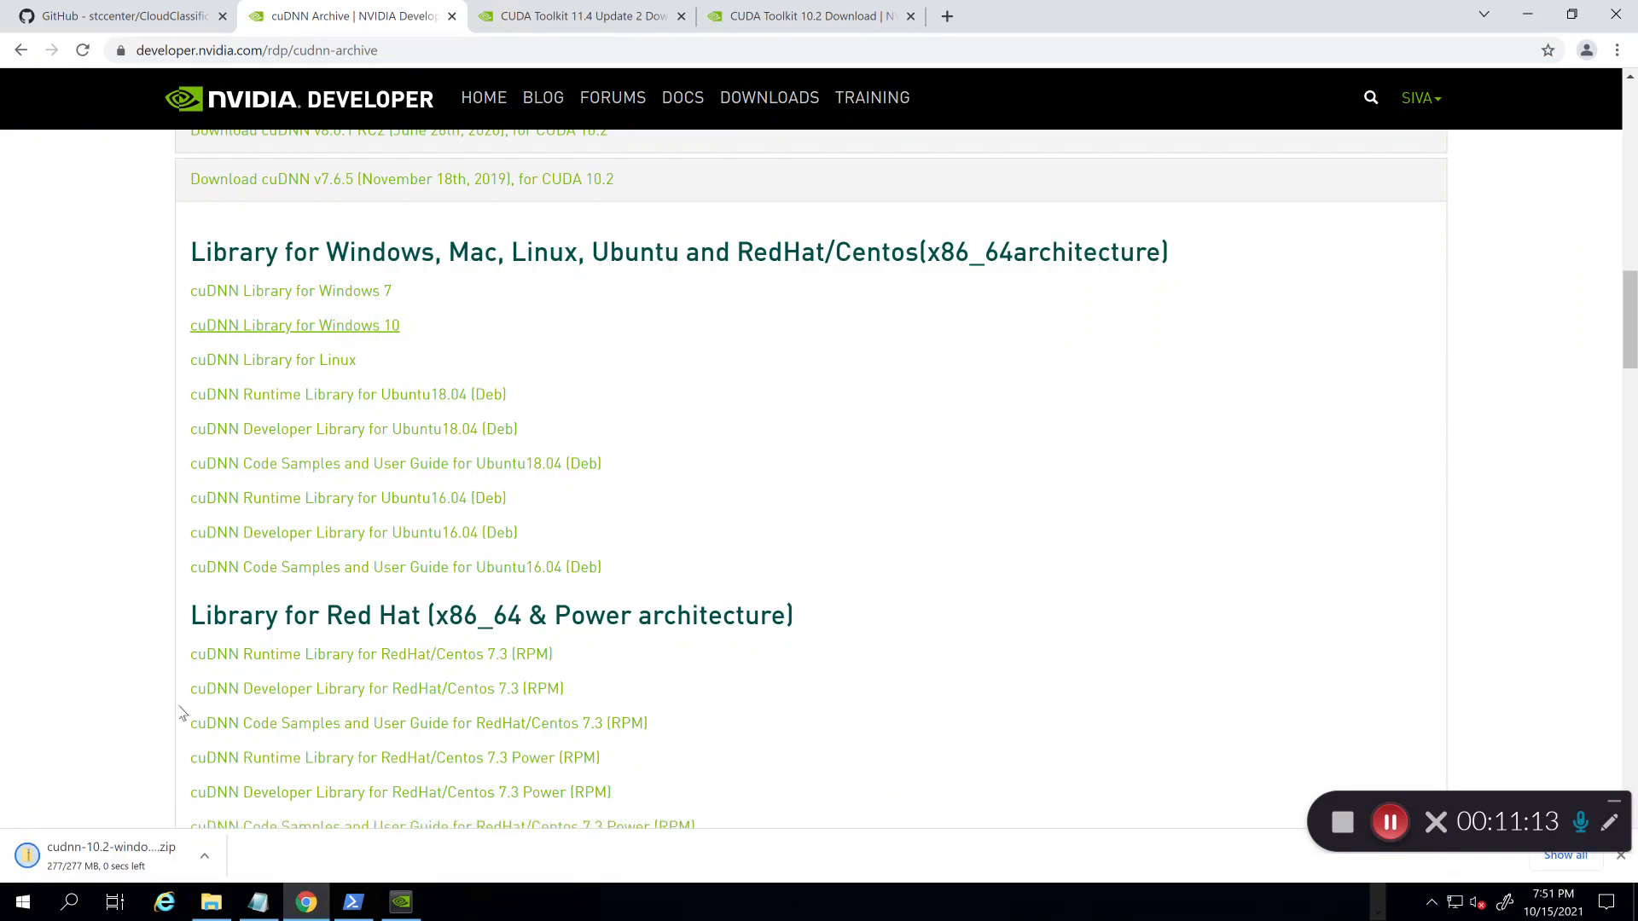
# Step: Extract All the cuDNN 7.6.5 zip in Downloads and open the extracted cuda folder
pyautogui.click(74, 845)
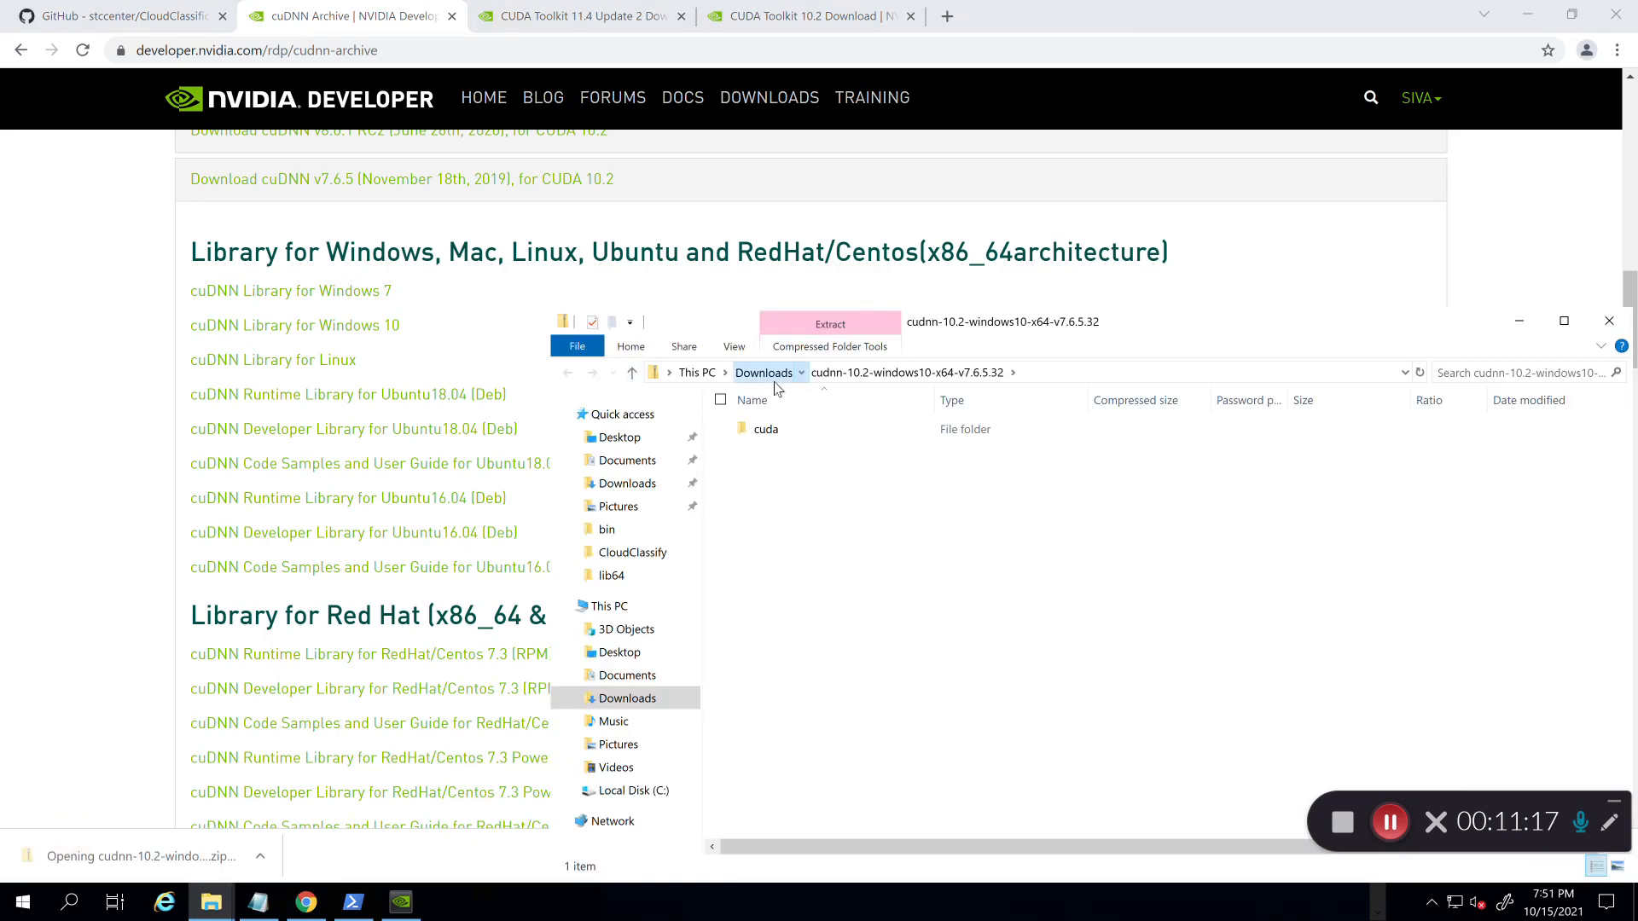
pyautogui.click(752, 372)
pyautogui.rightClick(786, 542)
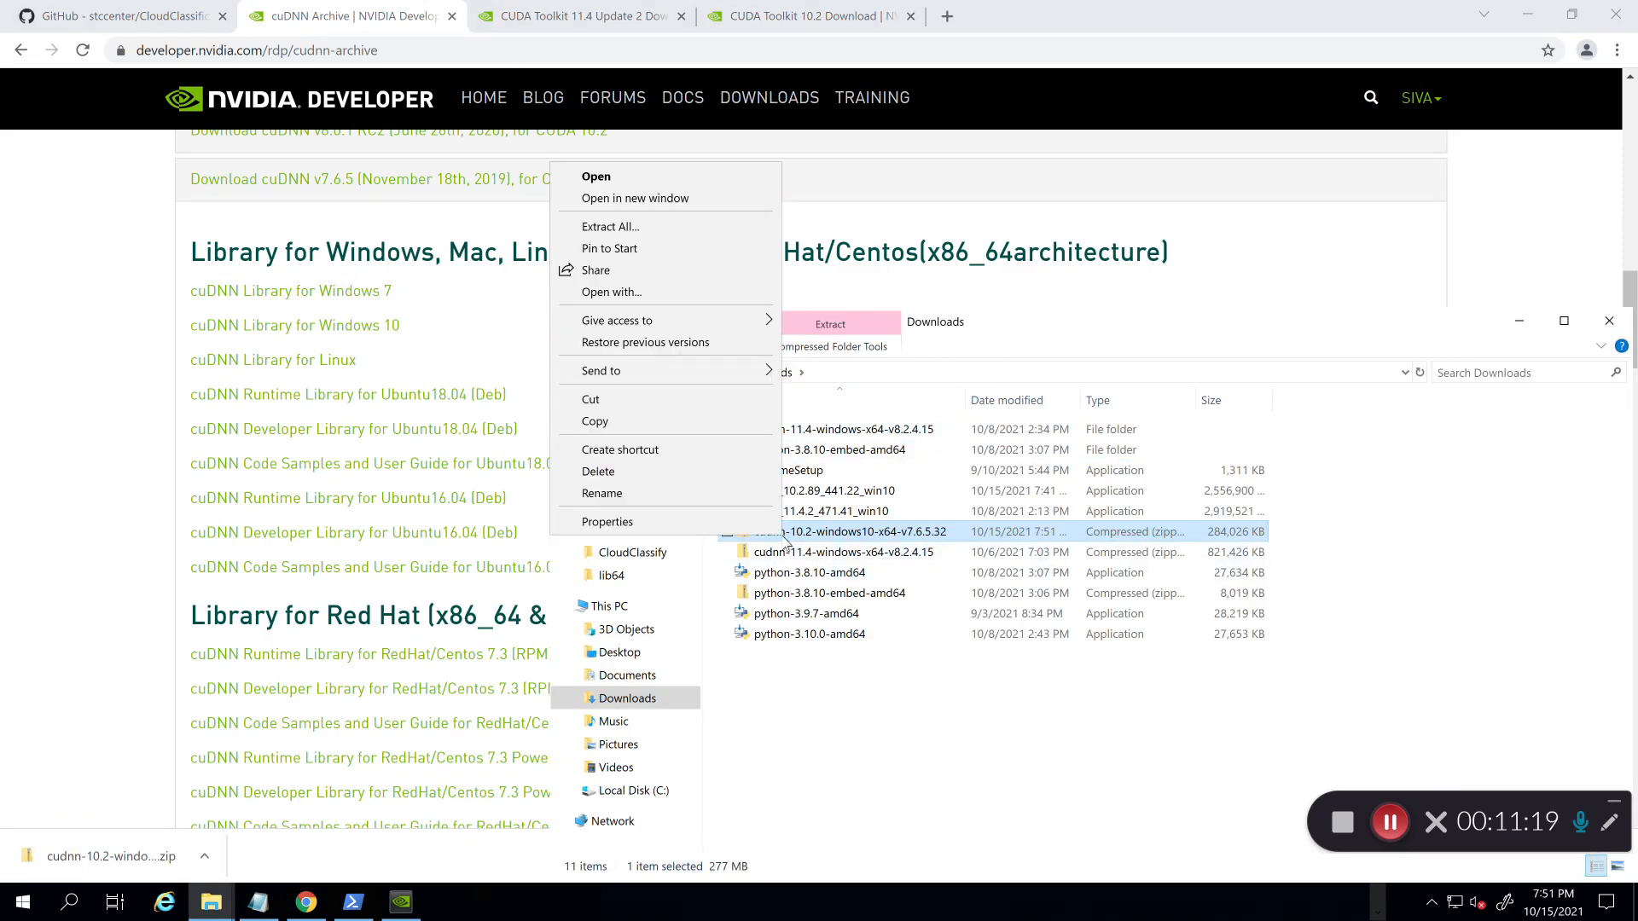
pyautogui.click(681, 230)
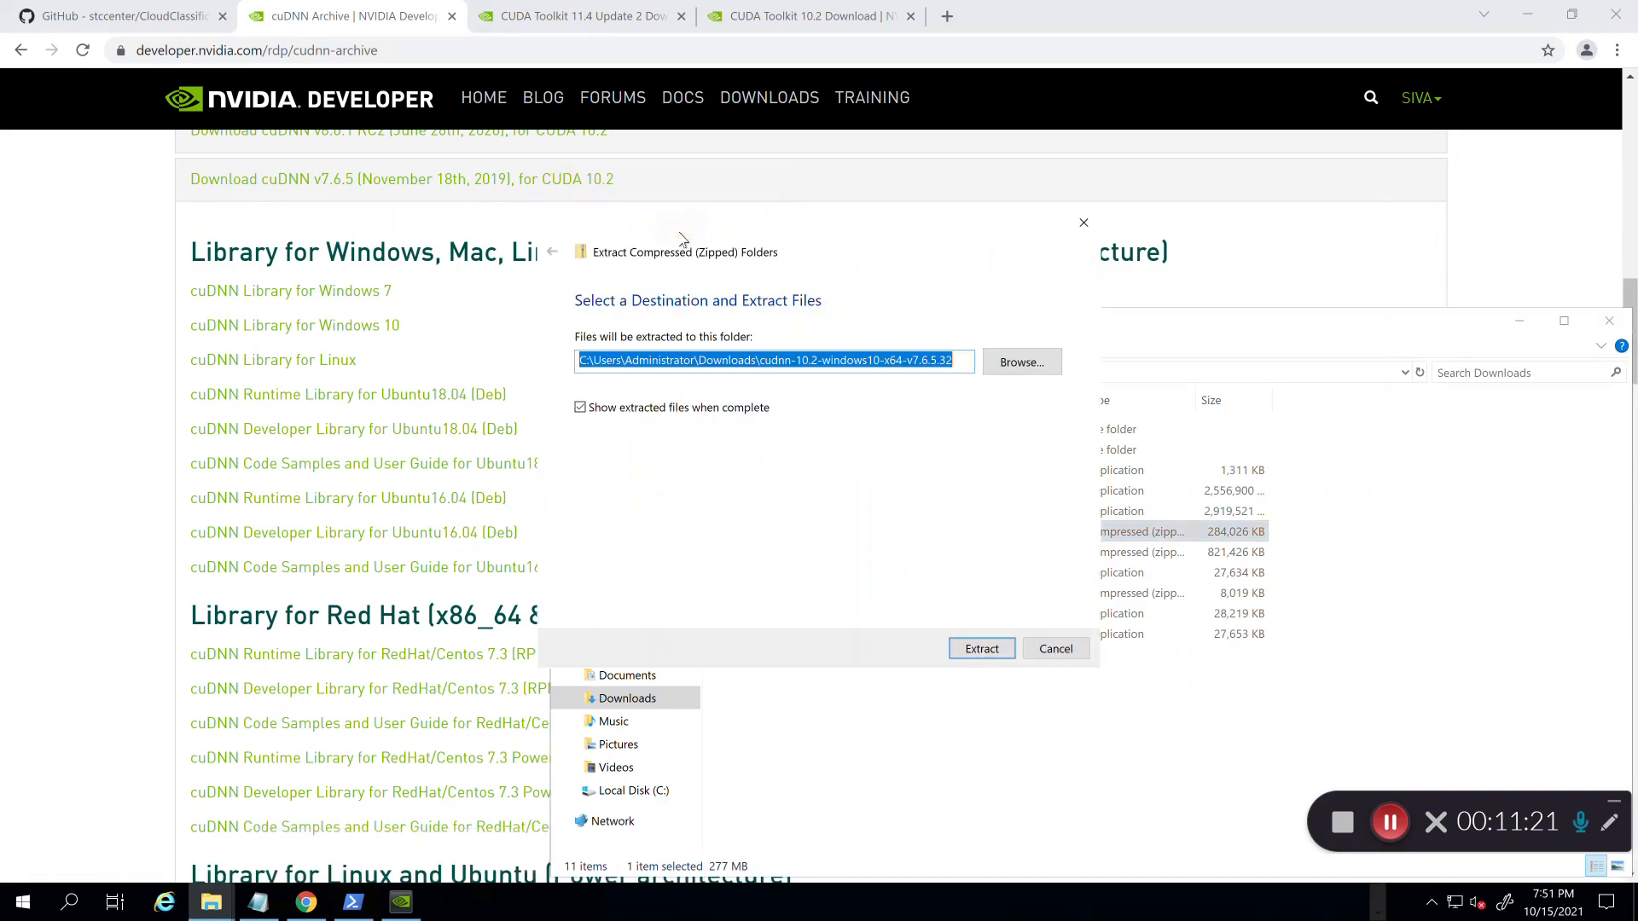
pyautogui.click(982, 649)
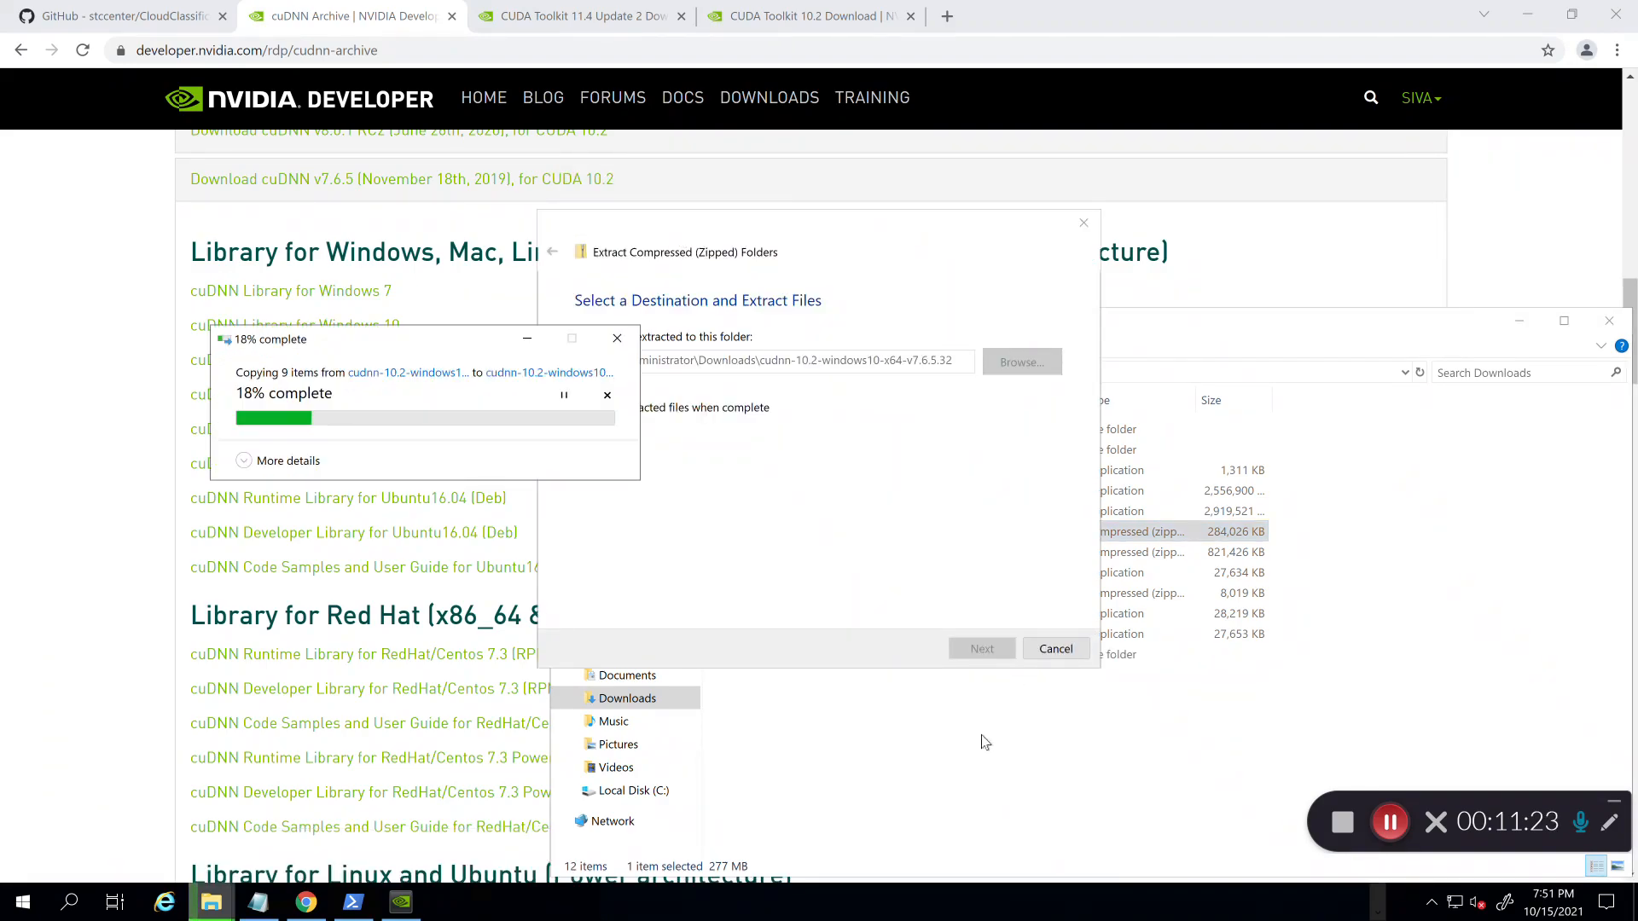
pyautogui.click(979, 750)
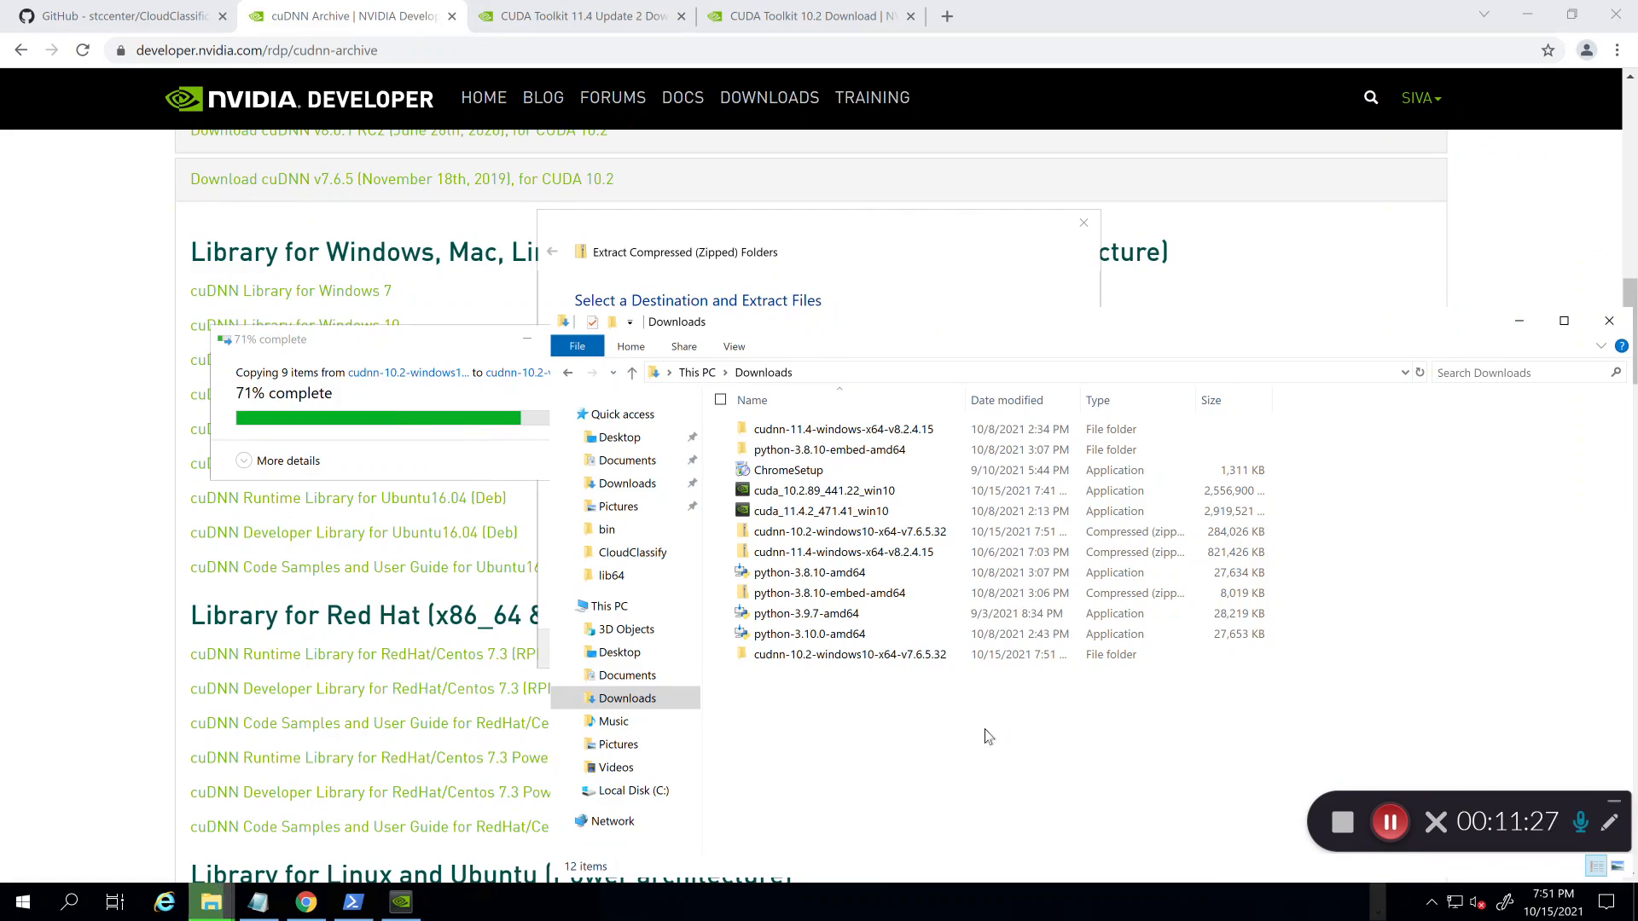
pyautogui.doubleClick(885, 439)
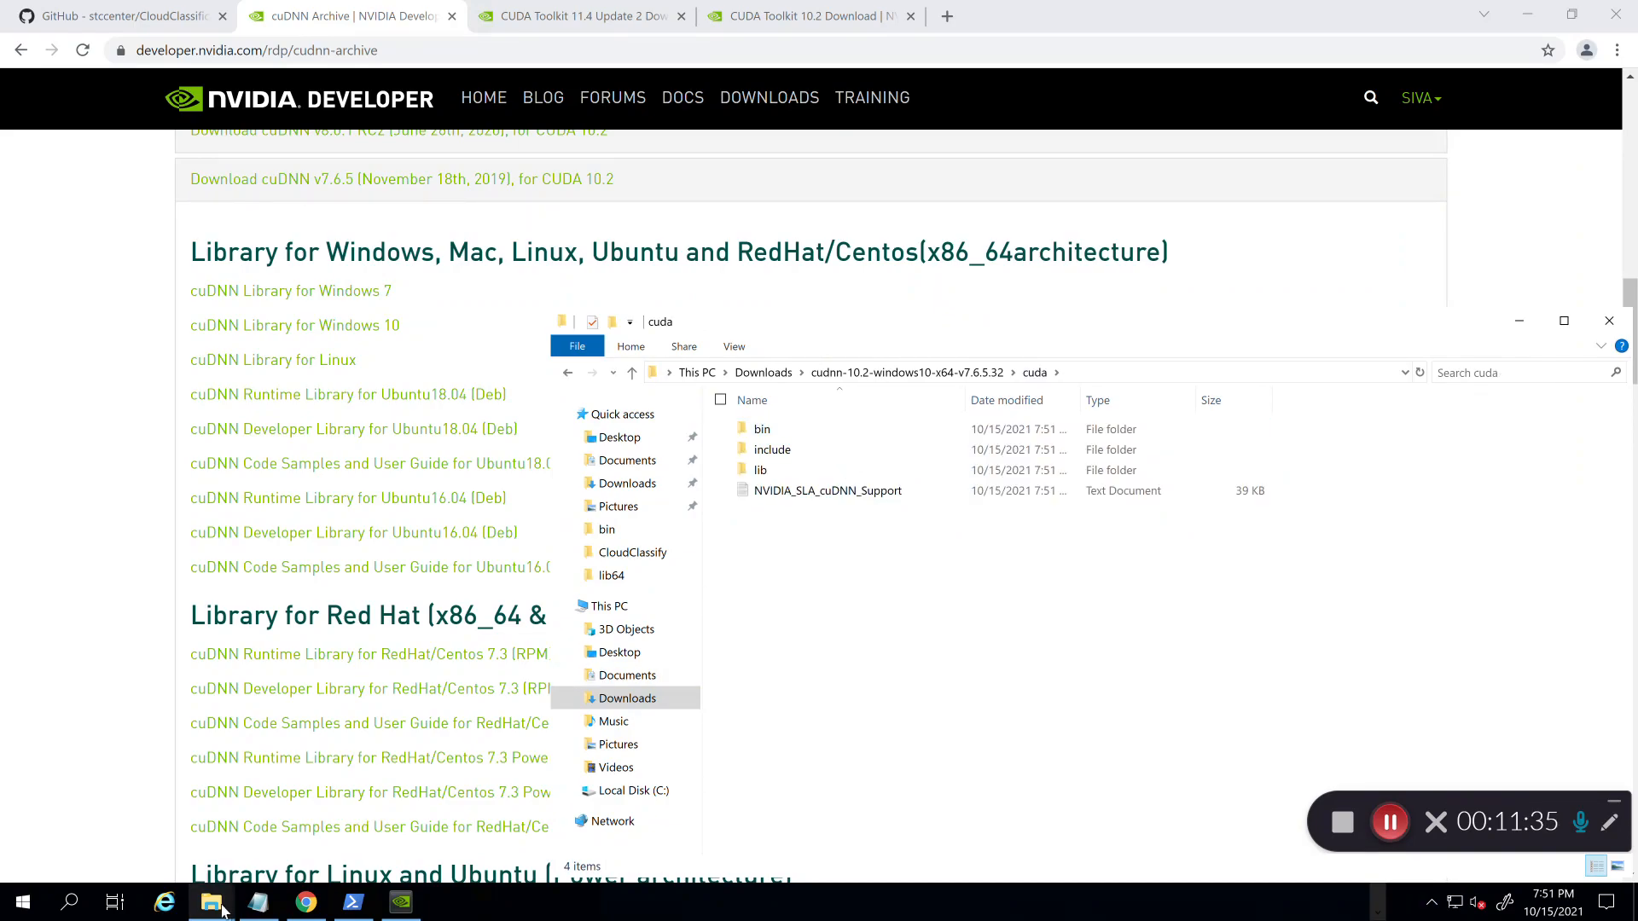
pyautogui.moveTo(222, 911)
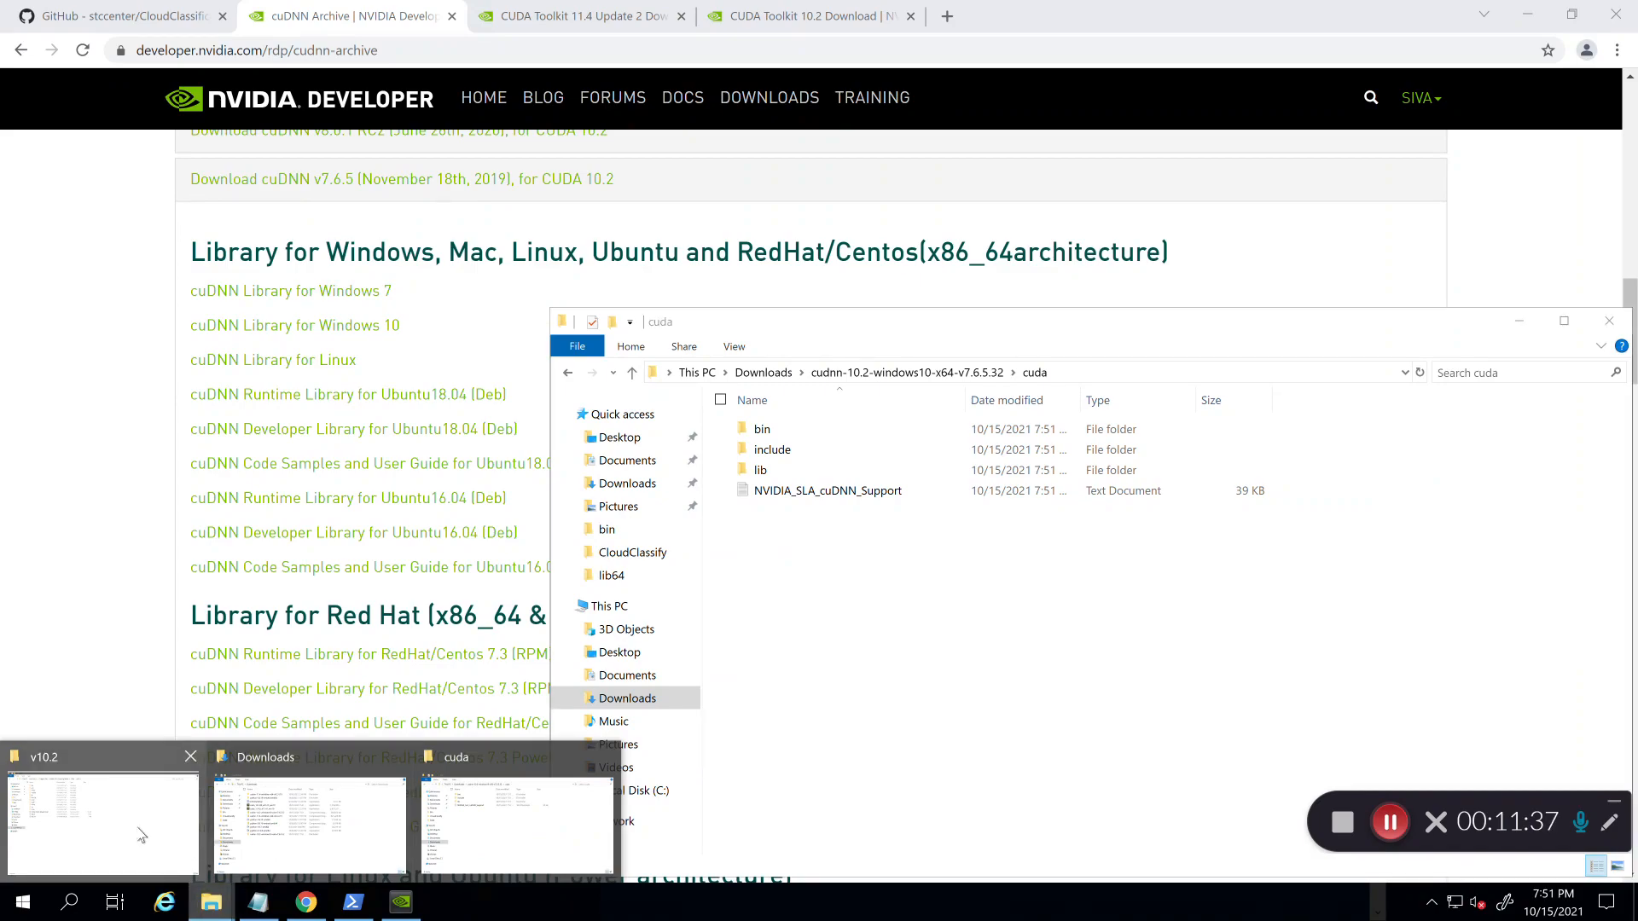
# Step: Place the v10.2 Explorer window beside the extracted cuda window
pyautogui.click(142, 836)
pyautogui.moveTo(580, 13); pyautogui.dragTo(490, 270)
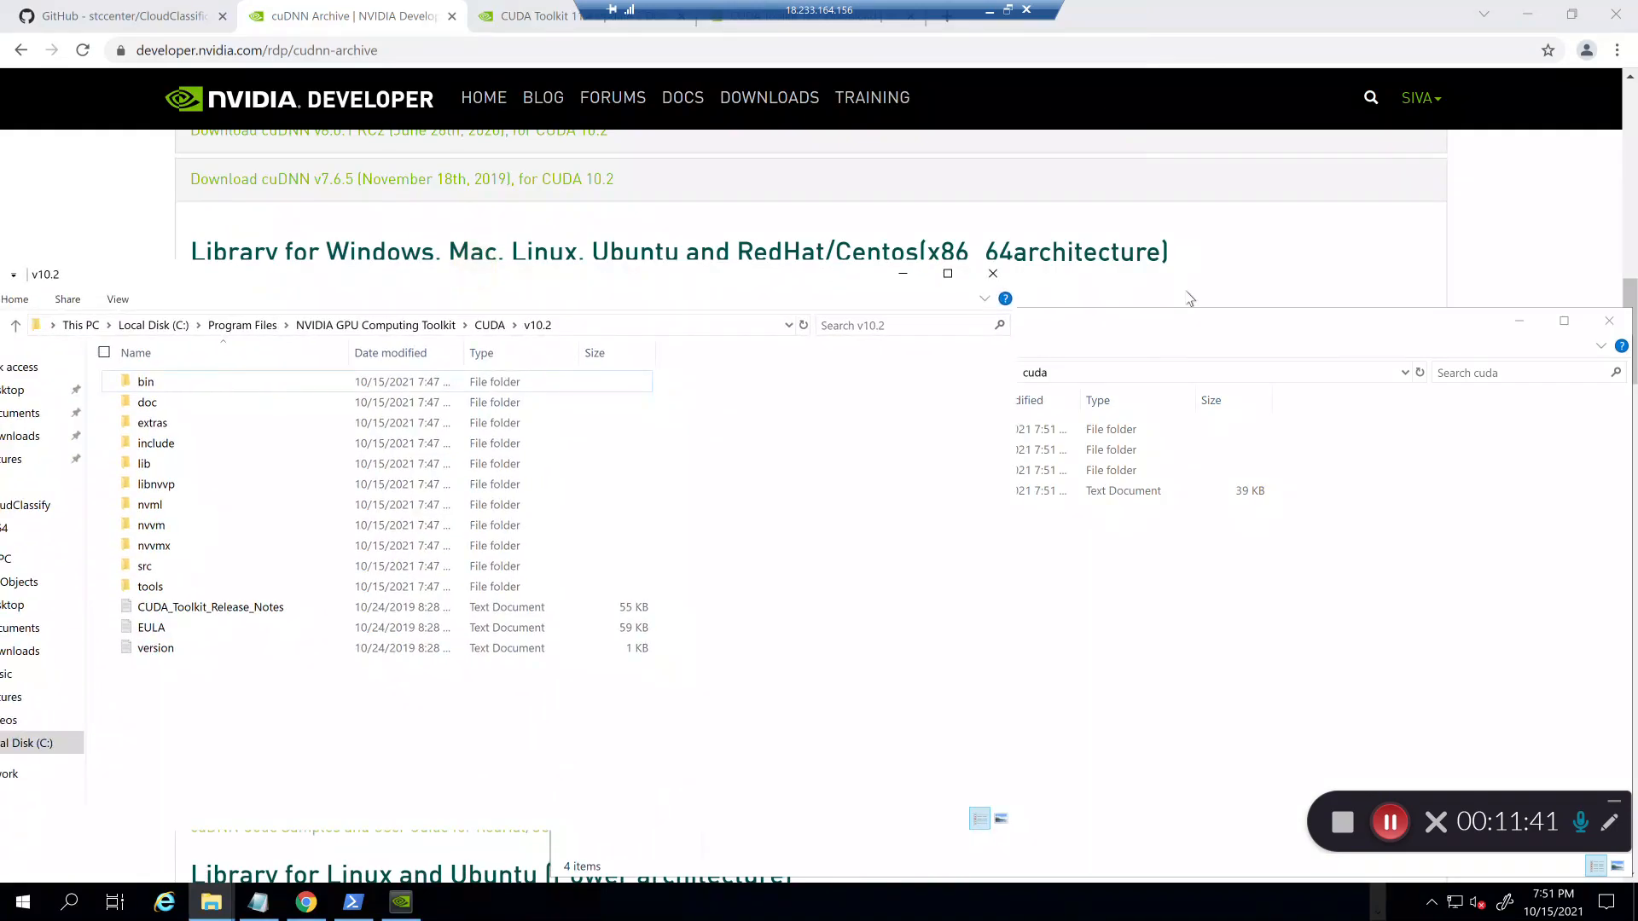
pyautogui.moveTo(1145, 334); pyautogui.dragTo(1200, 277)
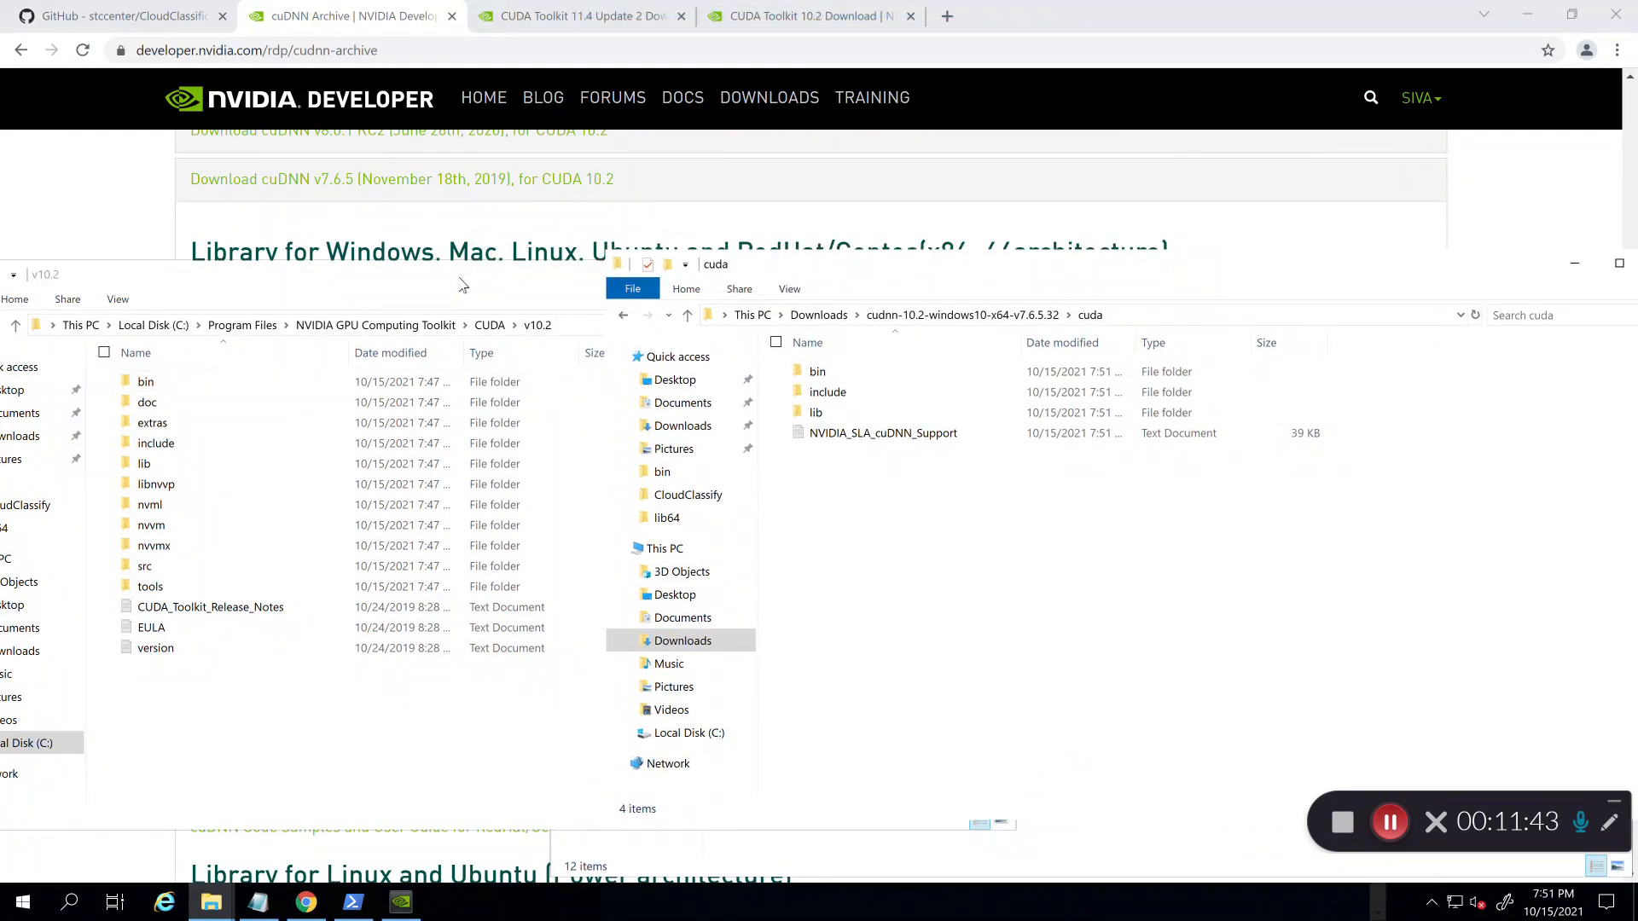
pyautogui.moveTo(448, 279); pyautogui.dragTo(547, 265)
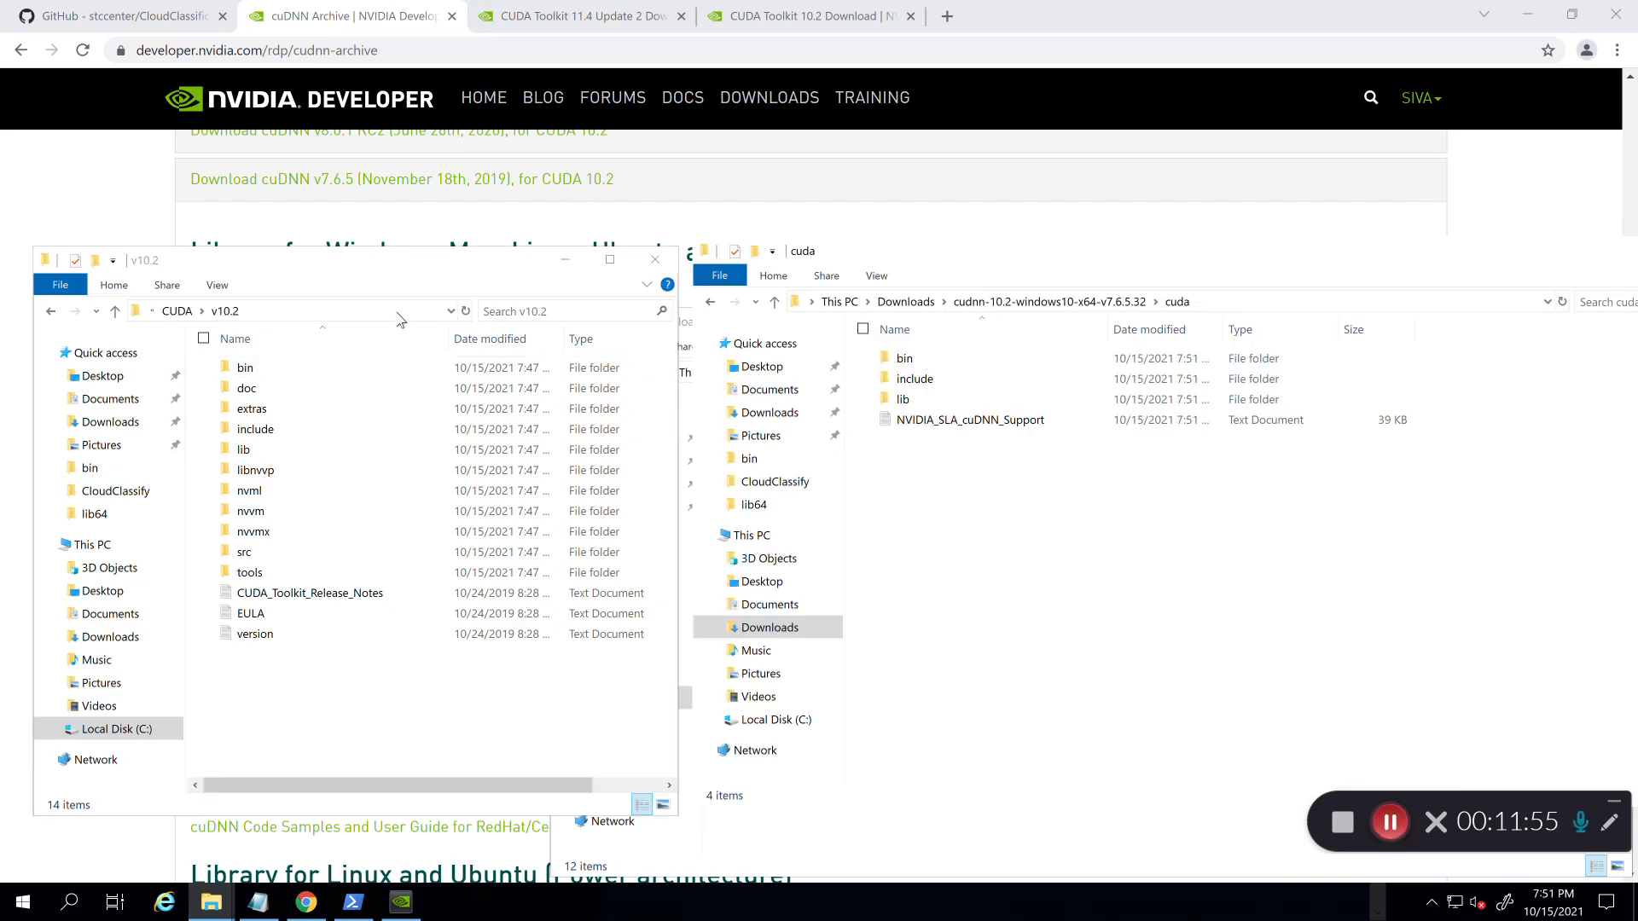
# Step: Navigate the left window to C:\Program Files\NVIDIA GPU Computing Toolkit\CUDA\v10.2
pyautogui.click(357, 312)
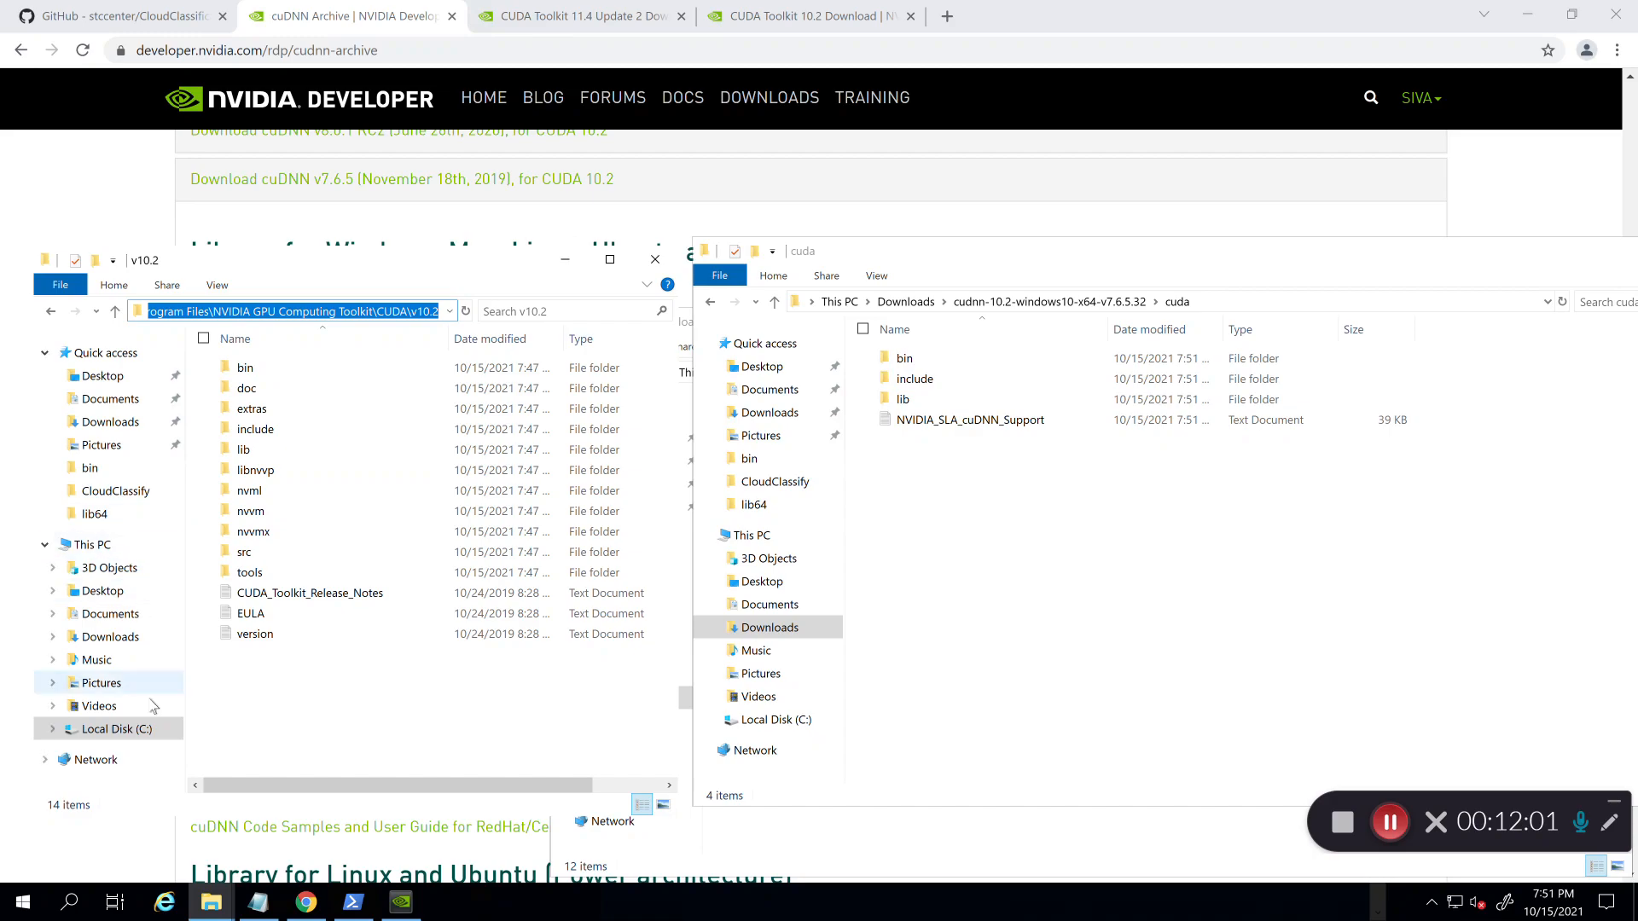
pyautogui.click(94, 729)
pyautogui.click(308, 431)
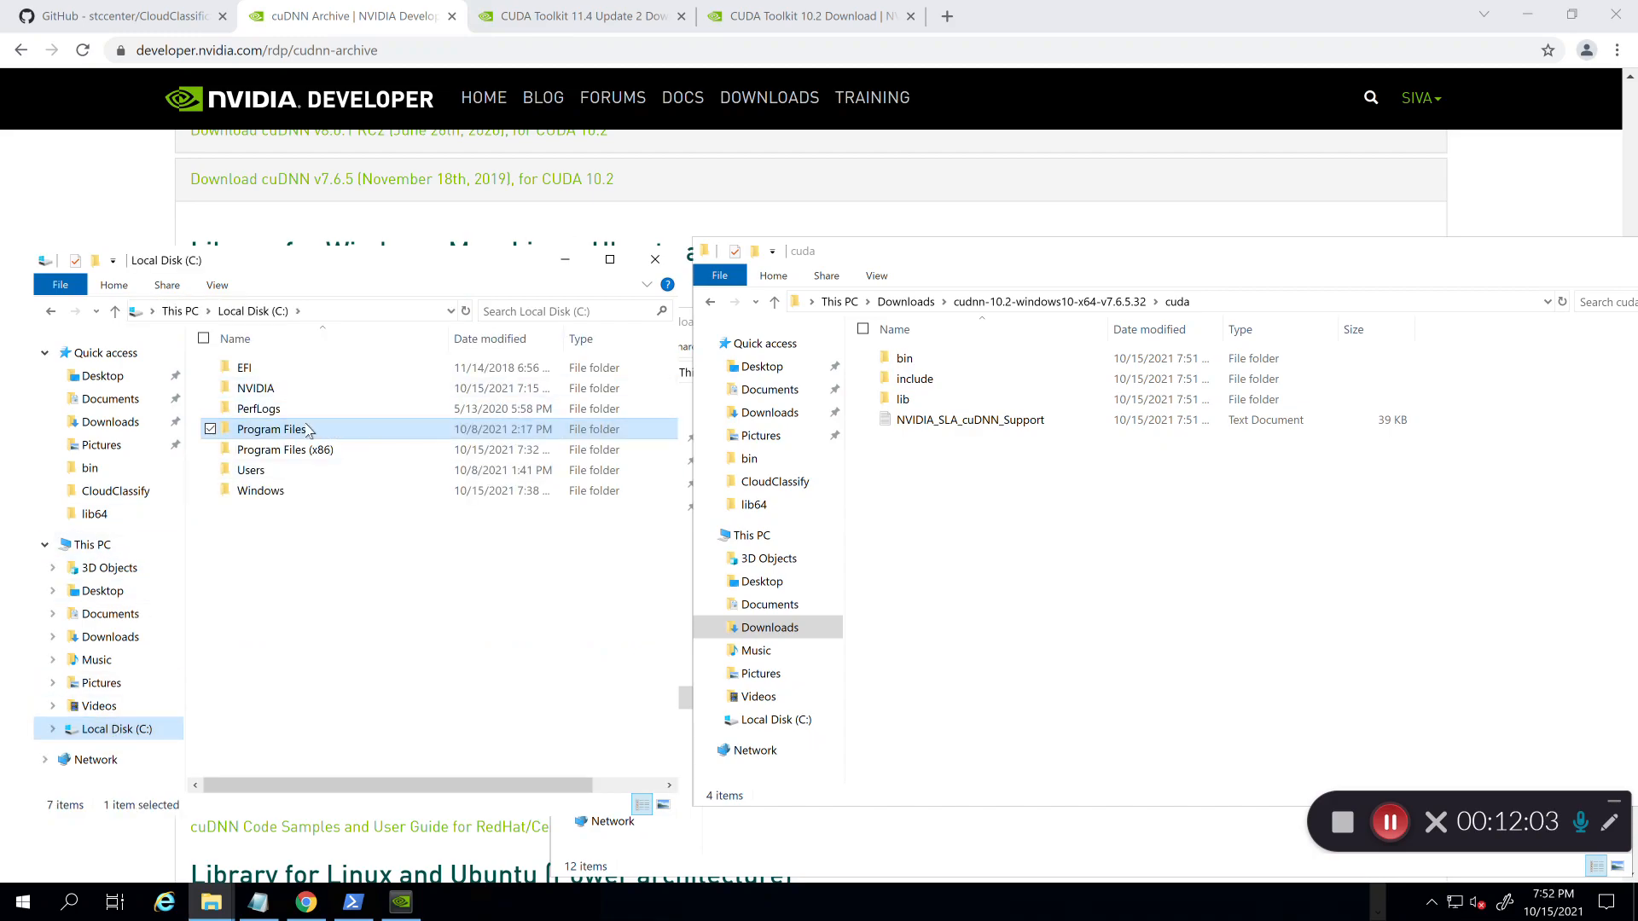
pyautogui.doubleClick(295, 434)
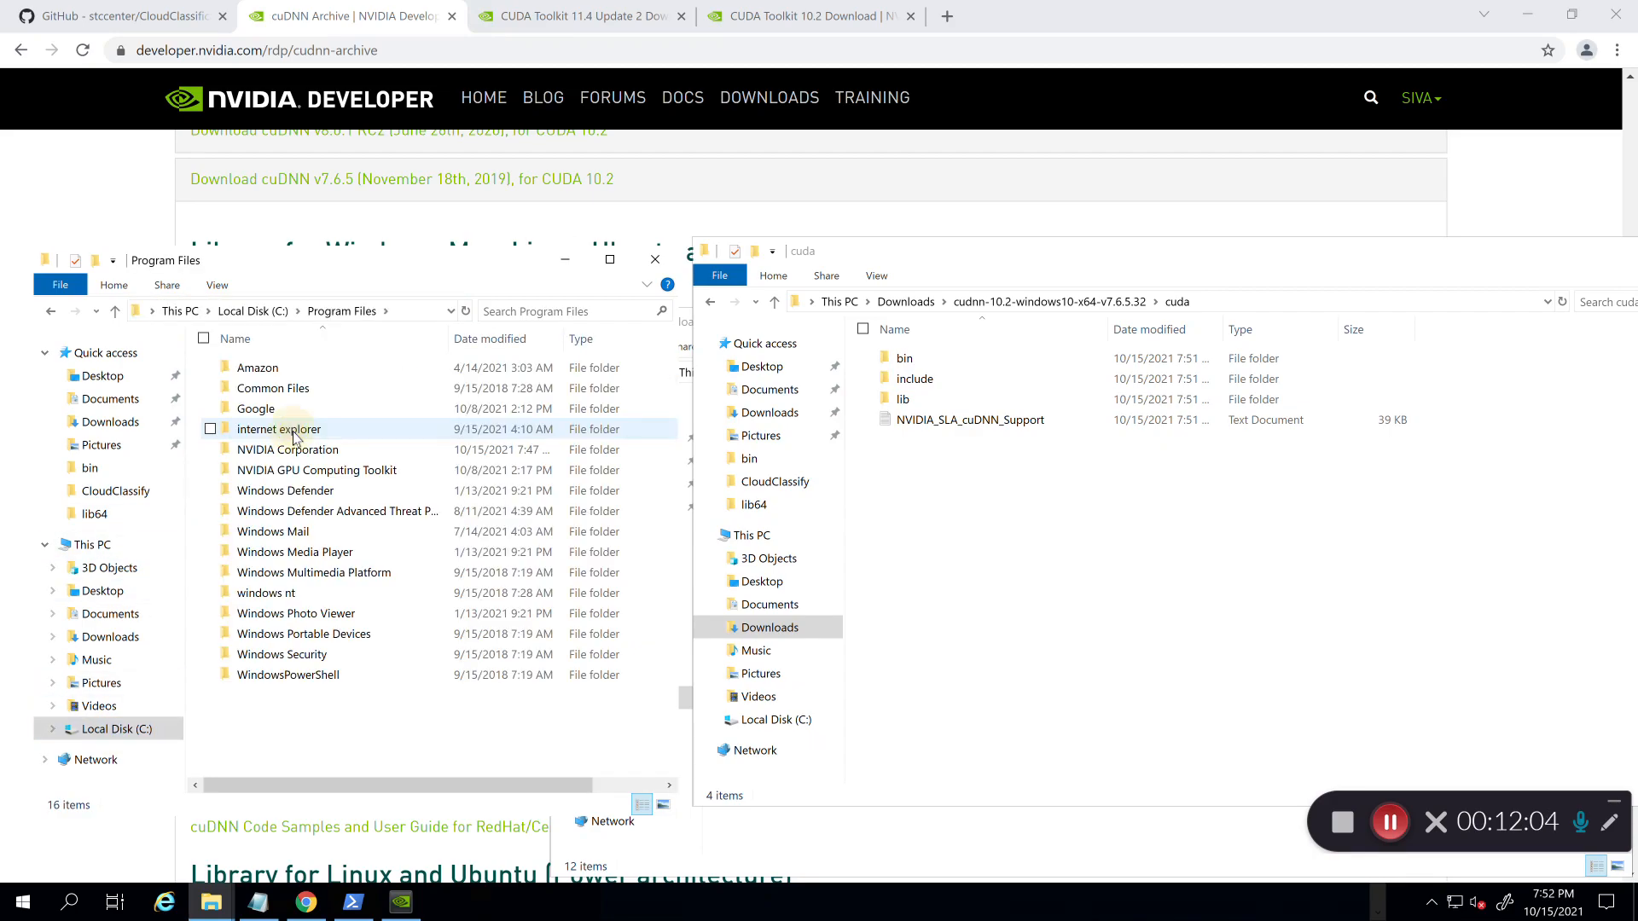
pyautogui.doubleClick(333, 472)
pyautogui.doubleClick(256, 372)
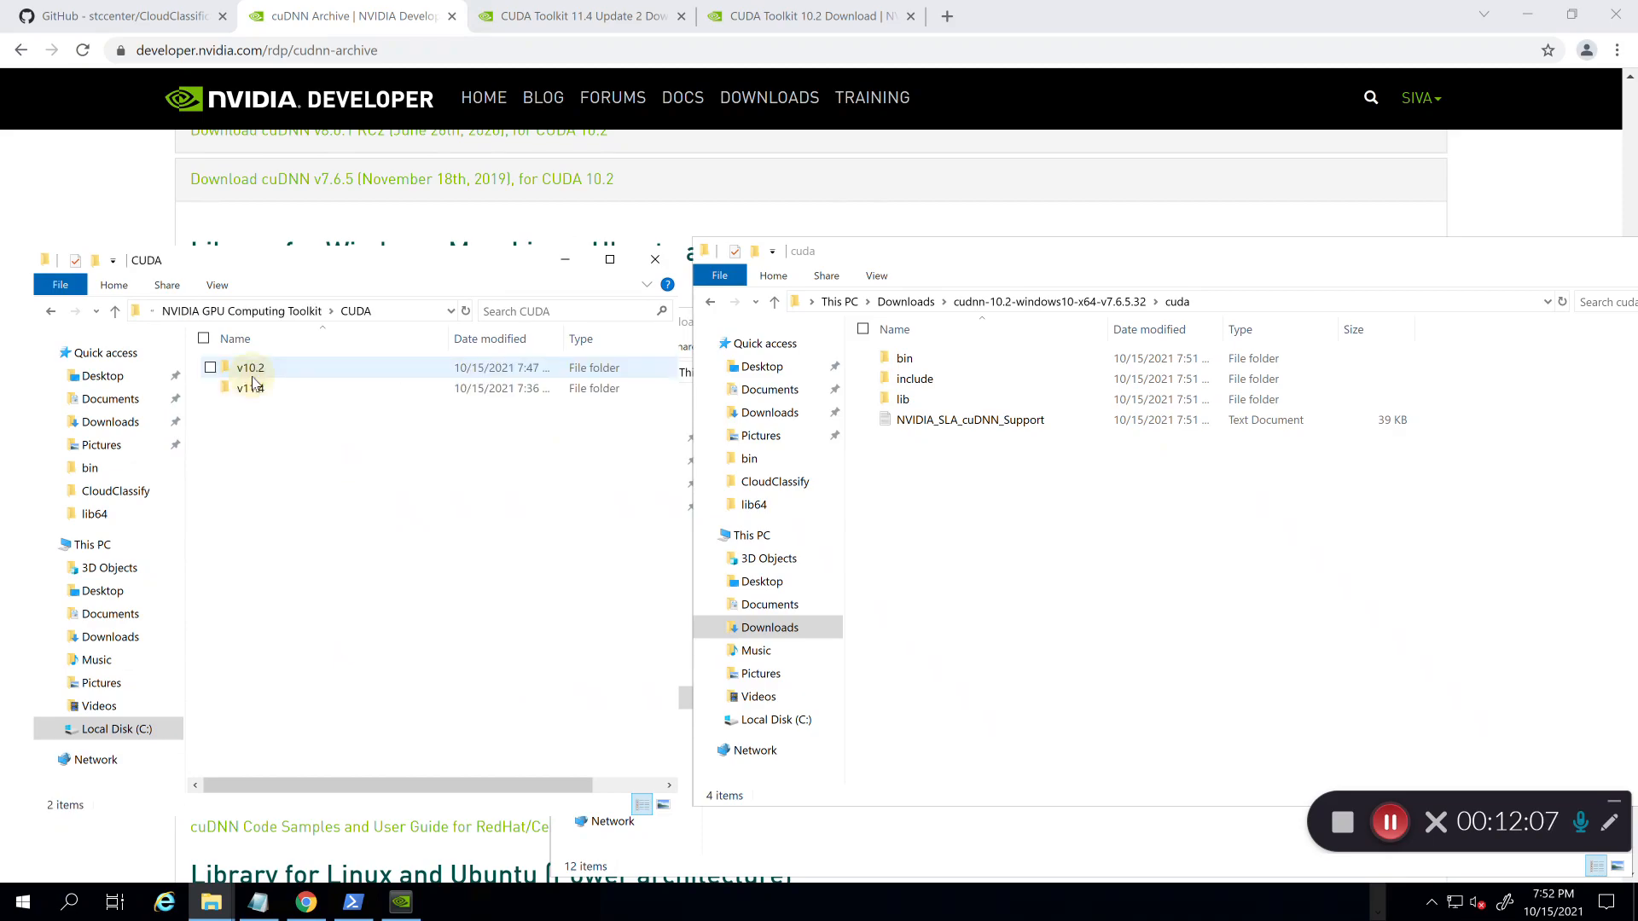
pyautogui.doubleClick(254, 372)
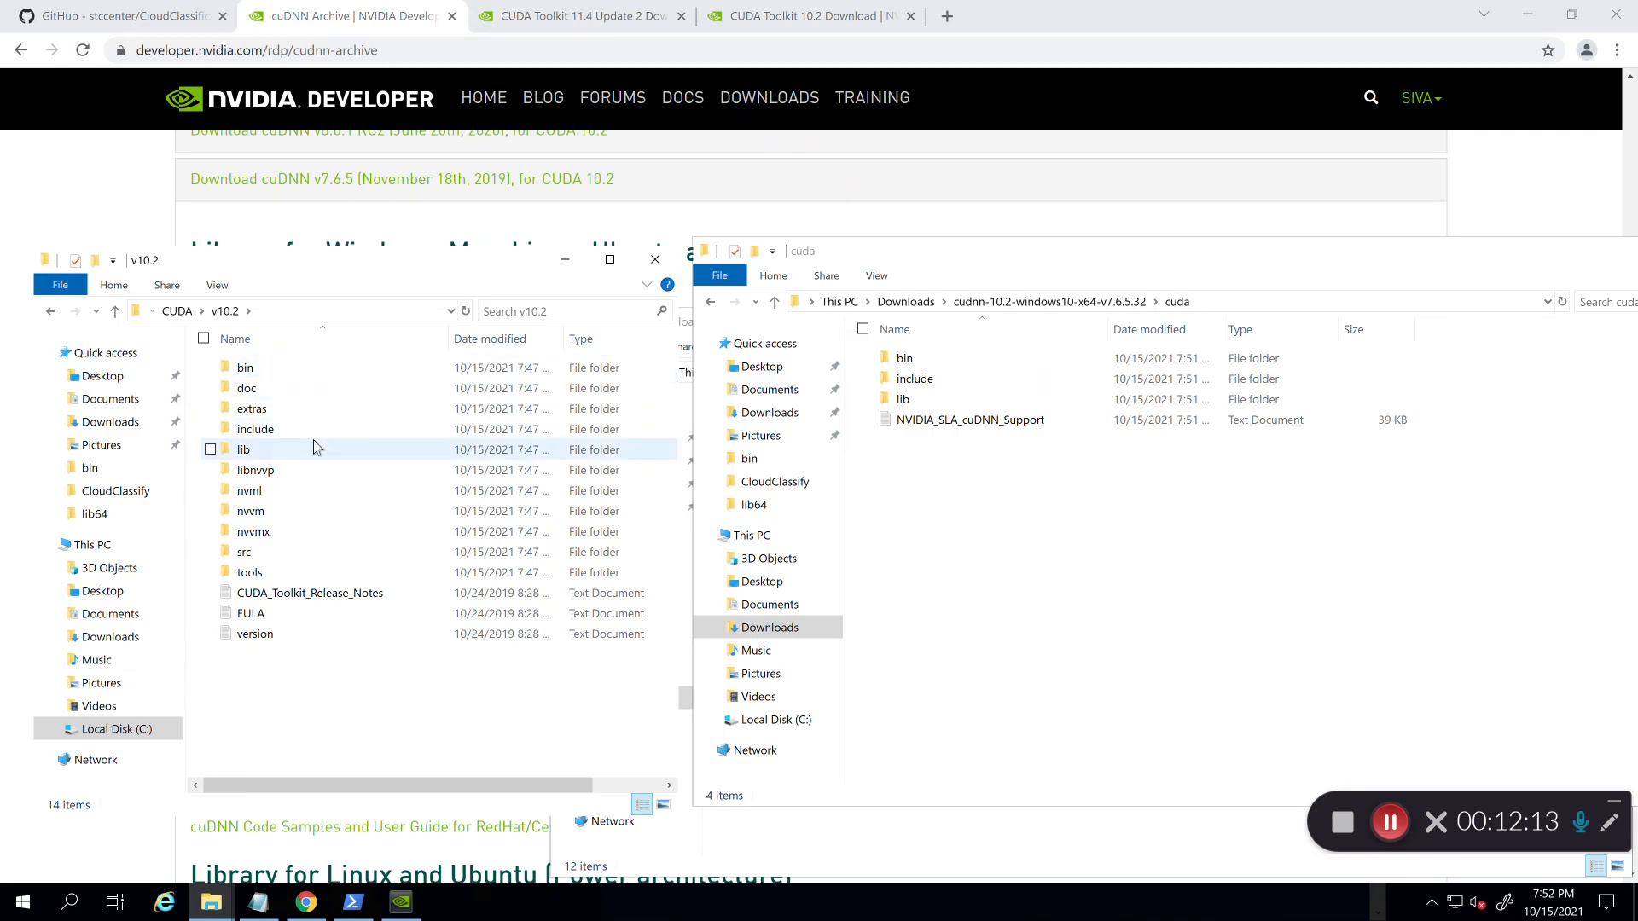
# Step: Open the extracted cuda\bin folder and select cudnn64_7.dll
pyautogui.click(1205, 306)
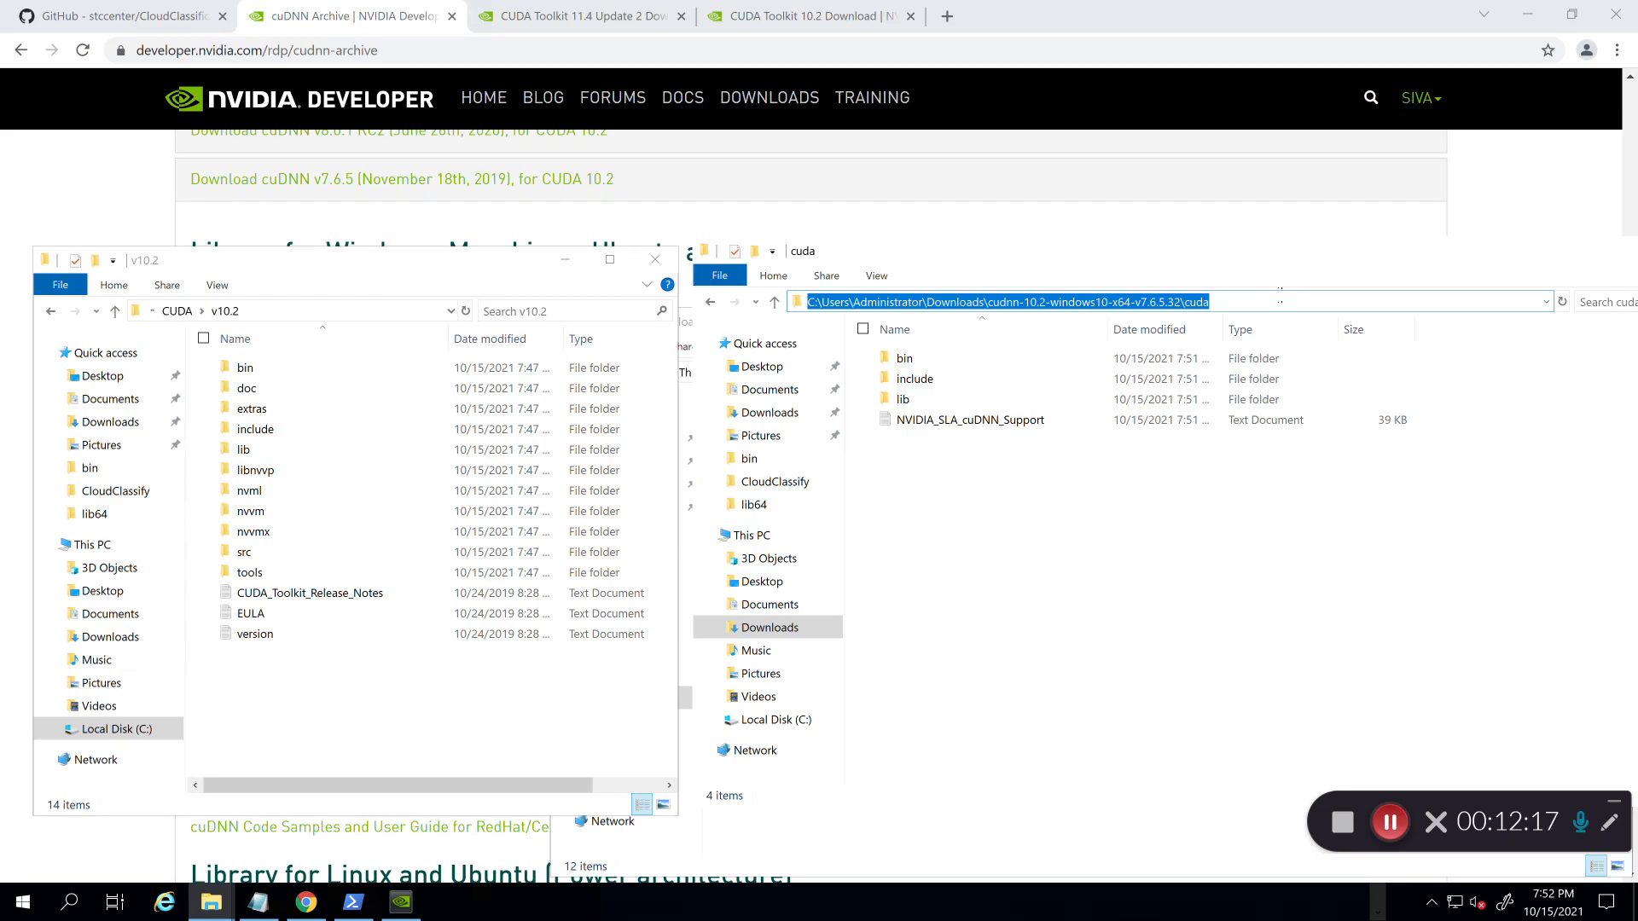
pyautogui.click(1074, 607)
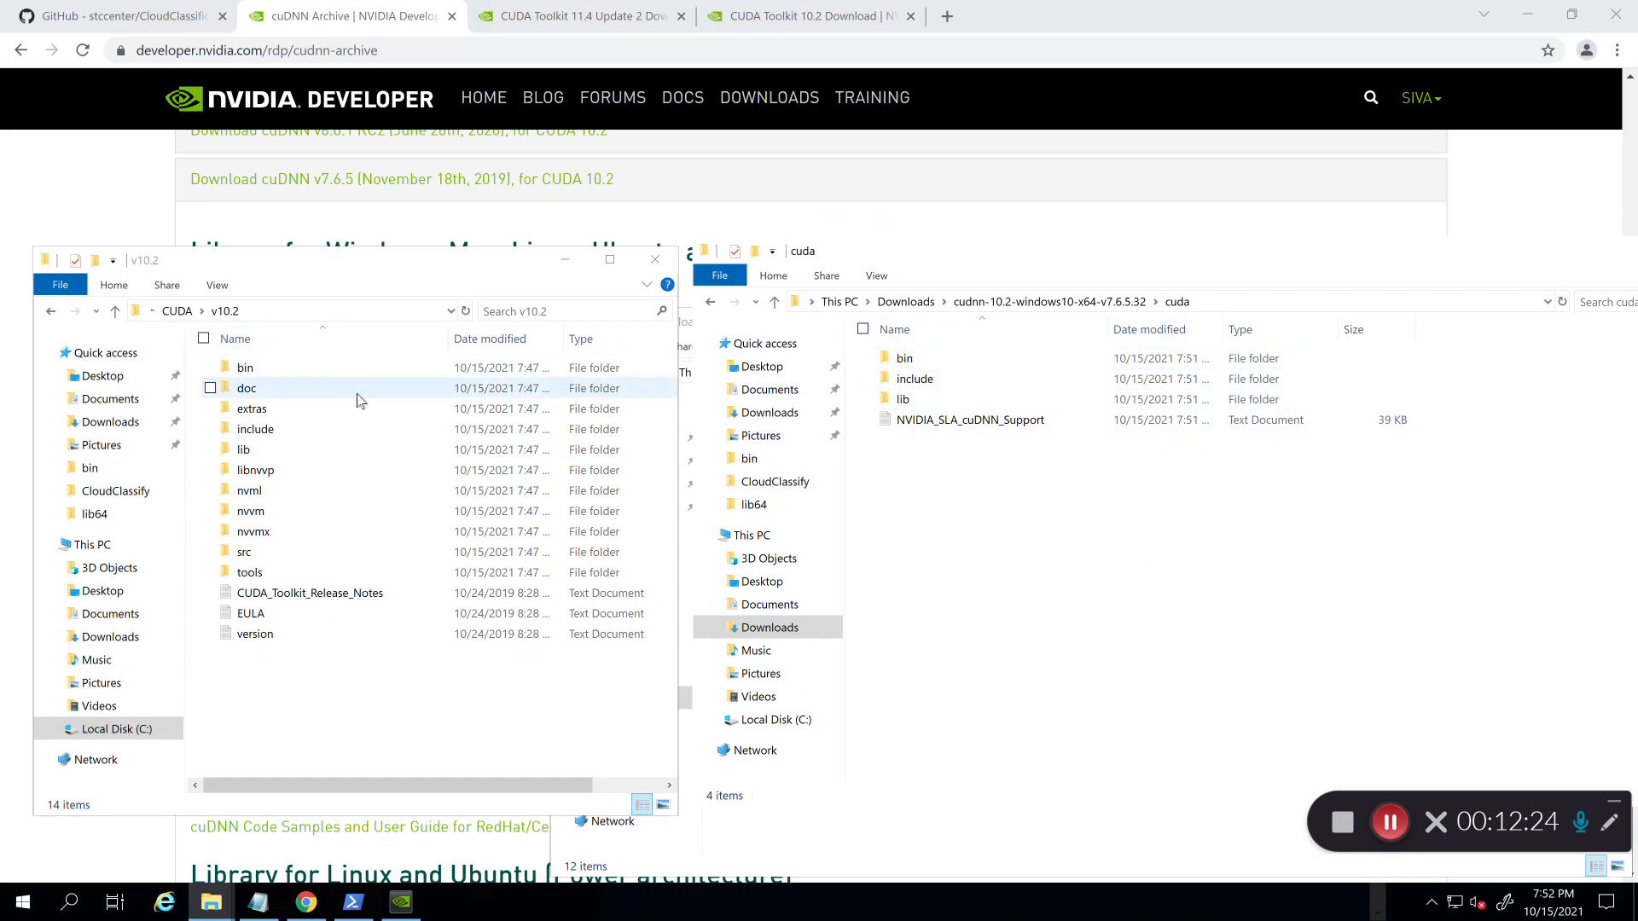
pyautogui.doubleClick(905, 359)
pyautogui.click(913, 362)
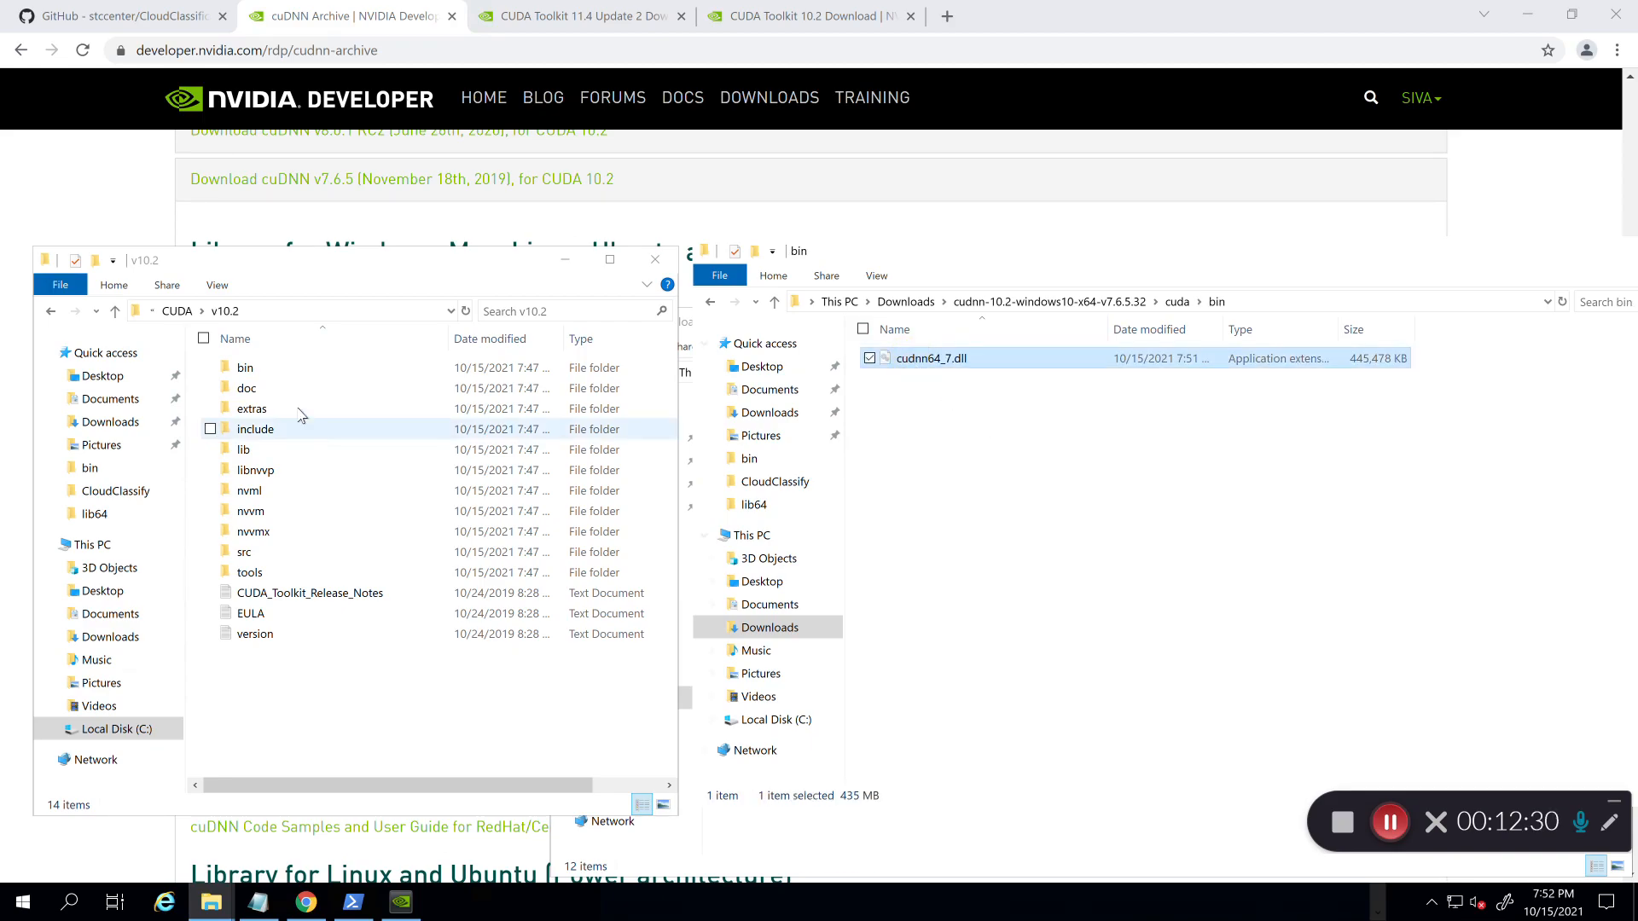
# Step: Paste cudnn64_7.dll into CUDA v10.2 bin and copy cudnn.h into its include folder
pyautogui.doubleClick(252, 372)
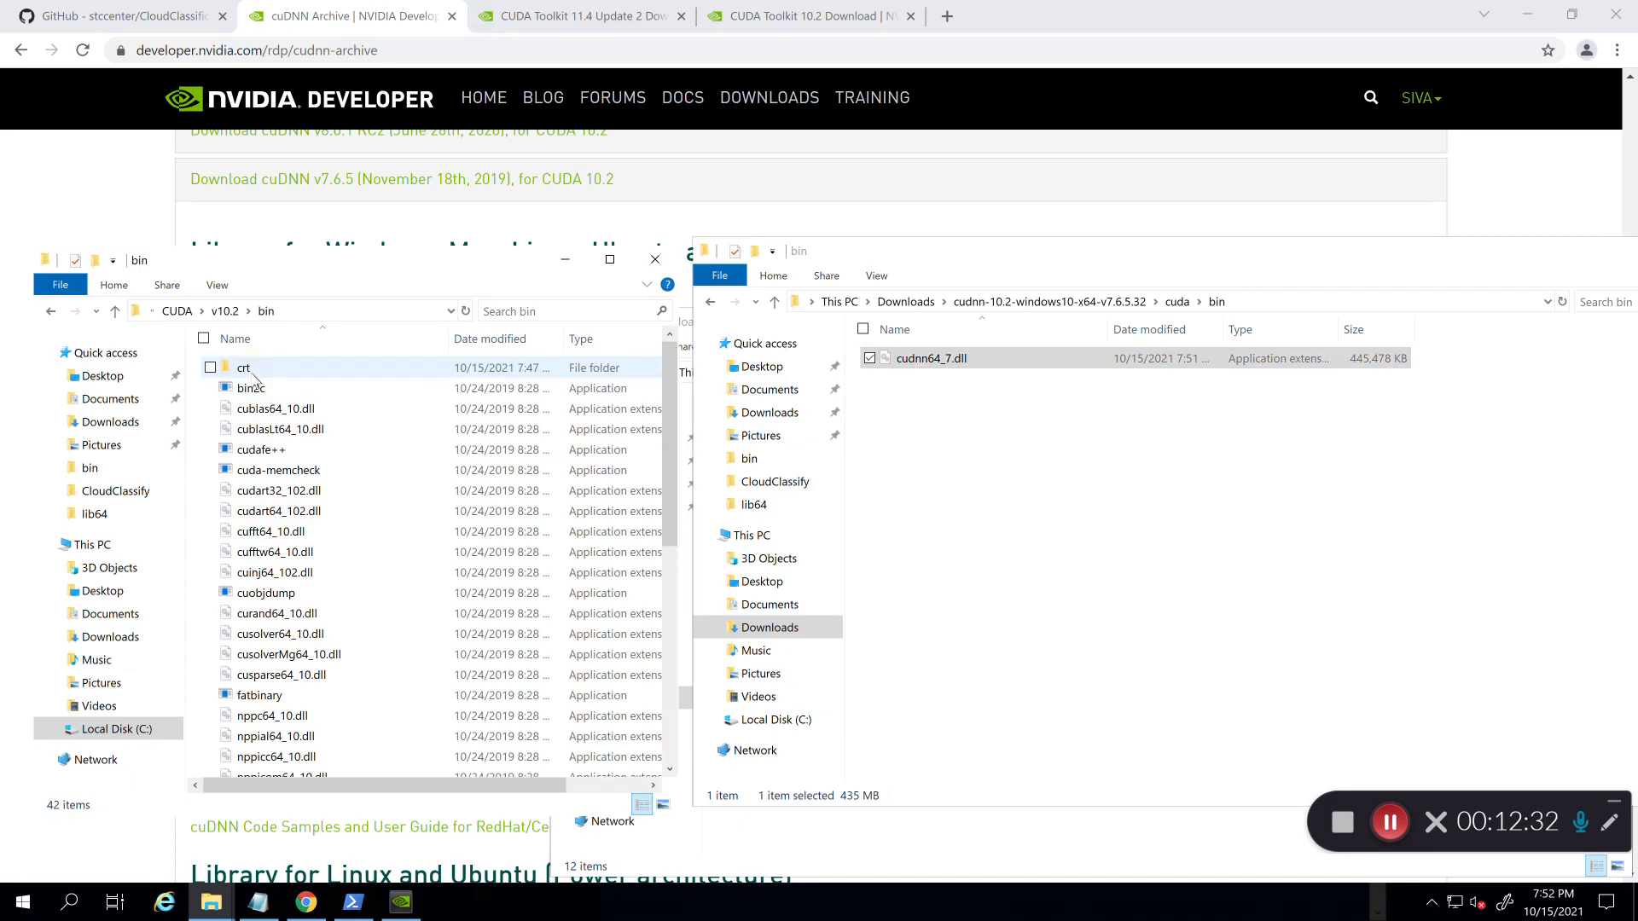
pyautogui.hotkey('ctrl', 'v')
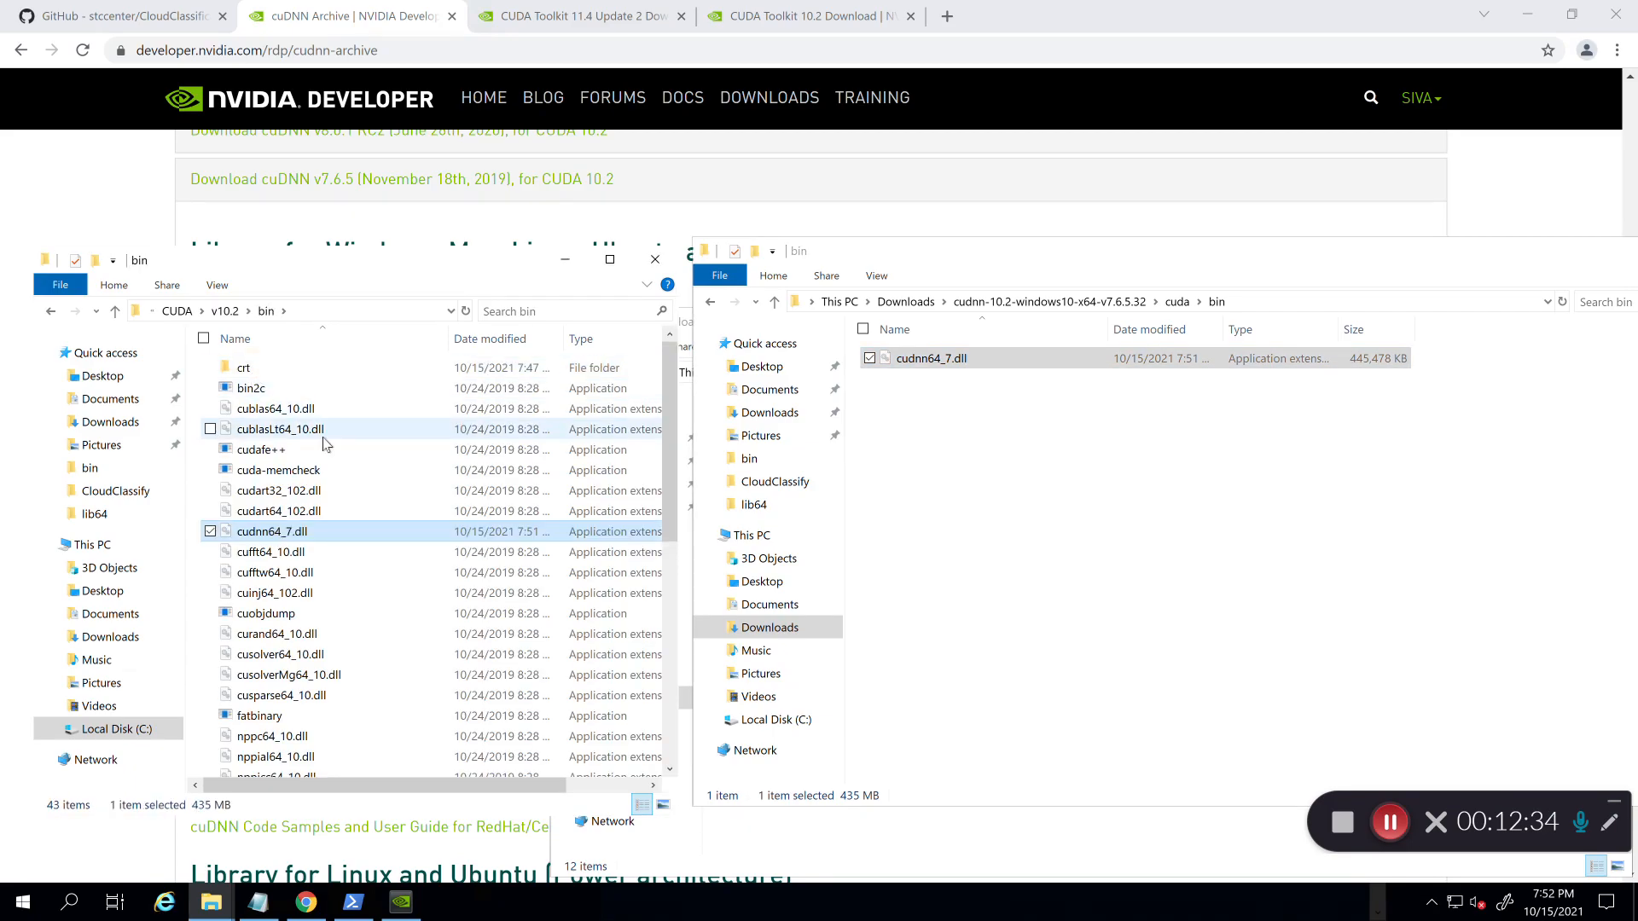
pyautogui.click(1030, 518)
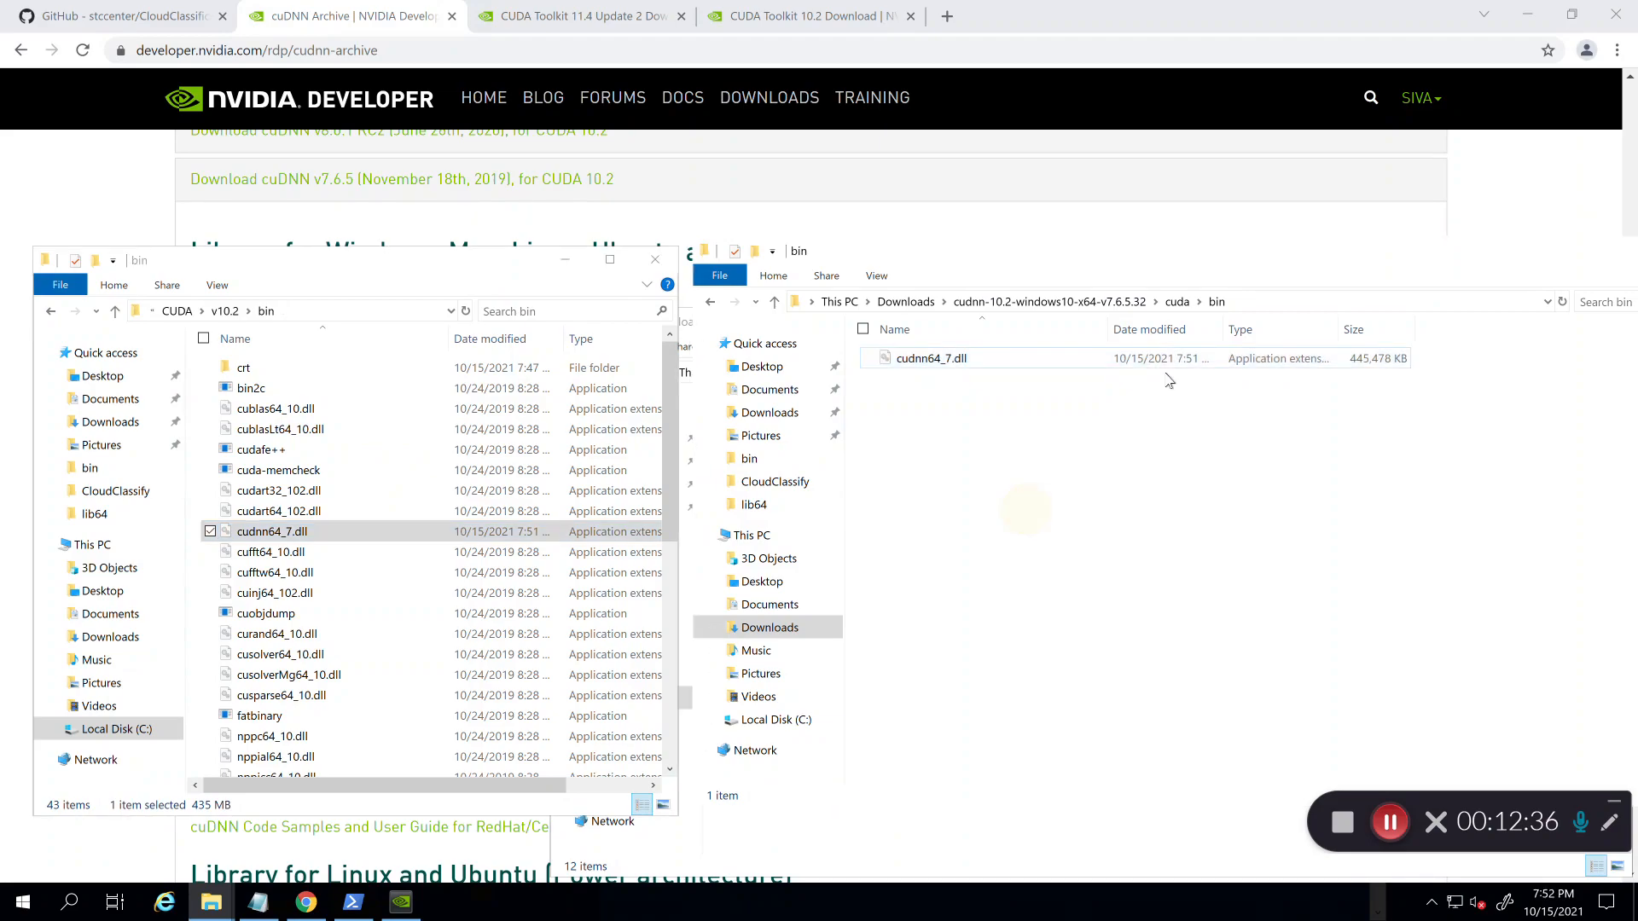
pyautogui.click(1184, 303)
pyautogui.click(958, 418)
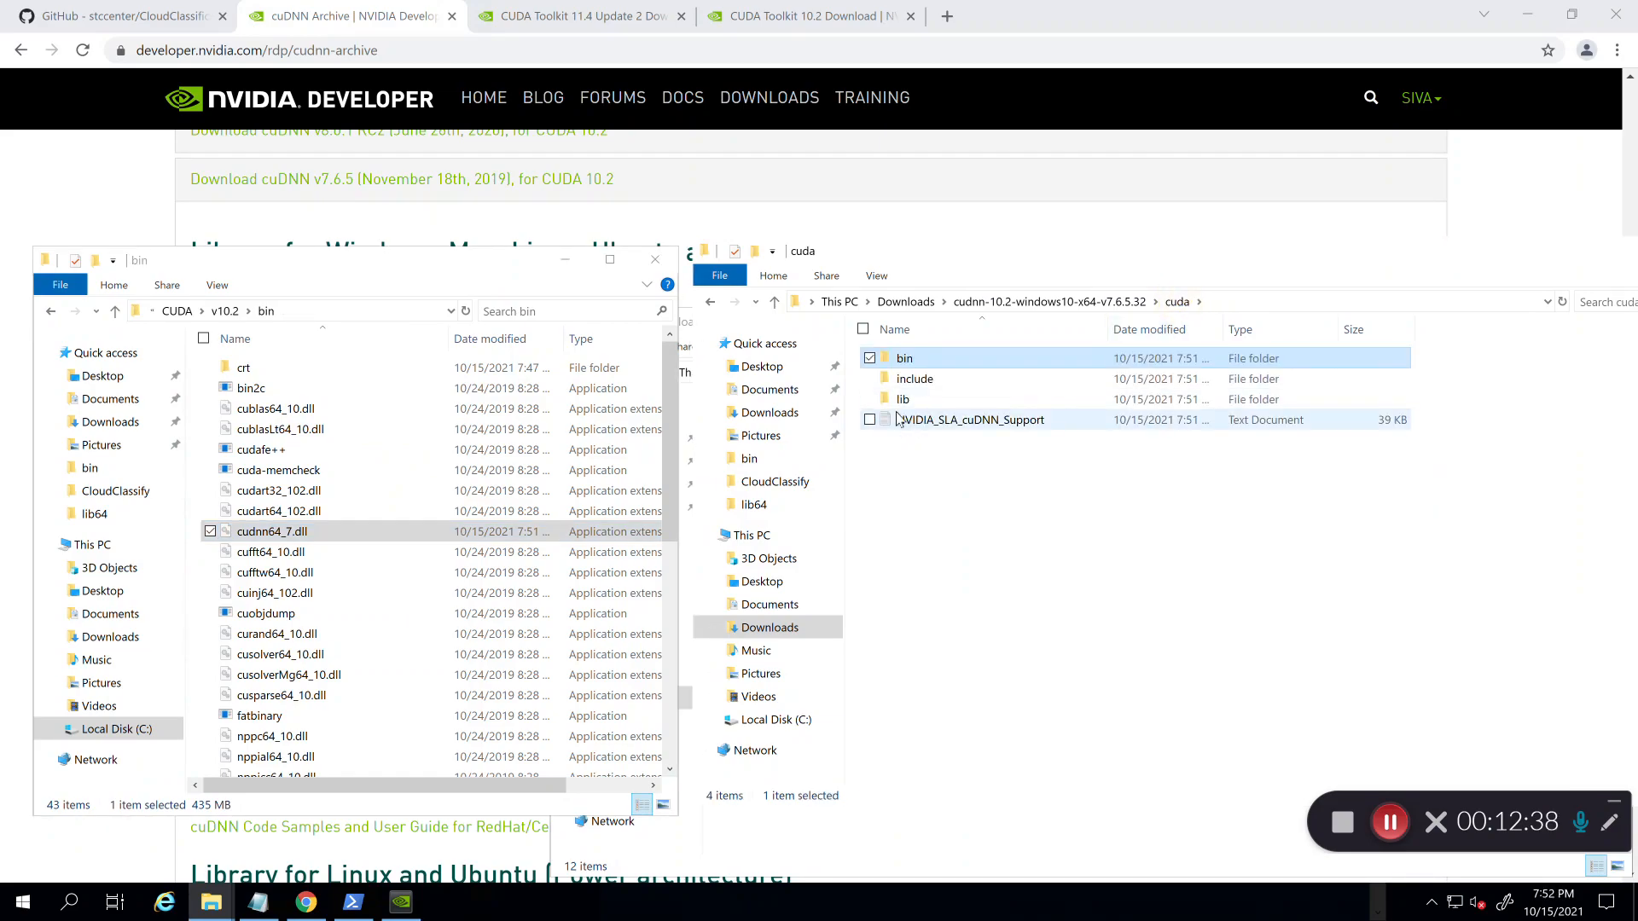
pyautogui.click(911, 365)
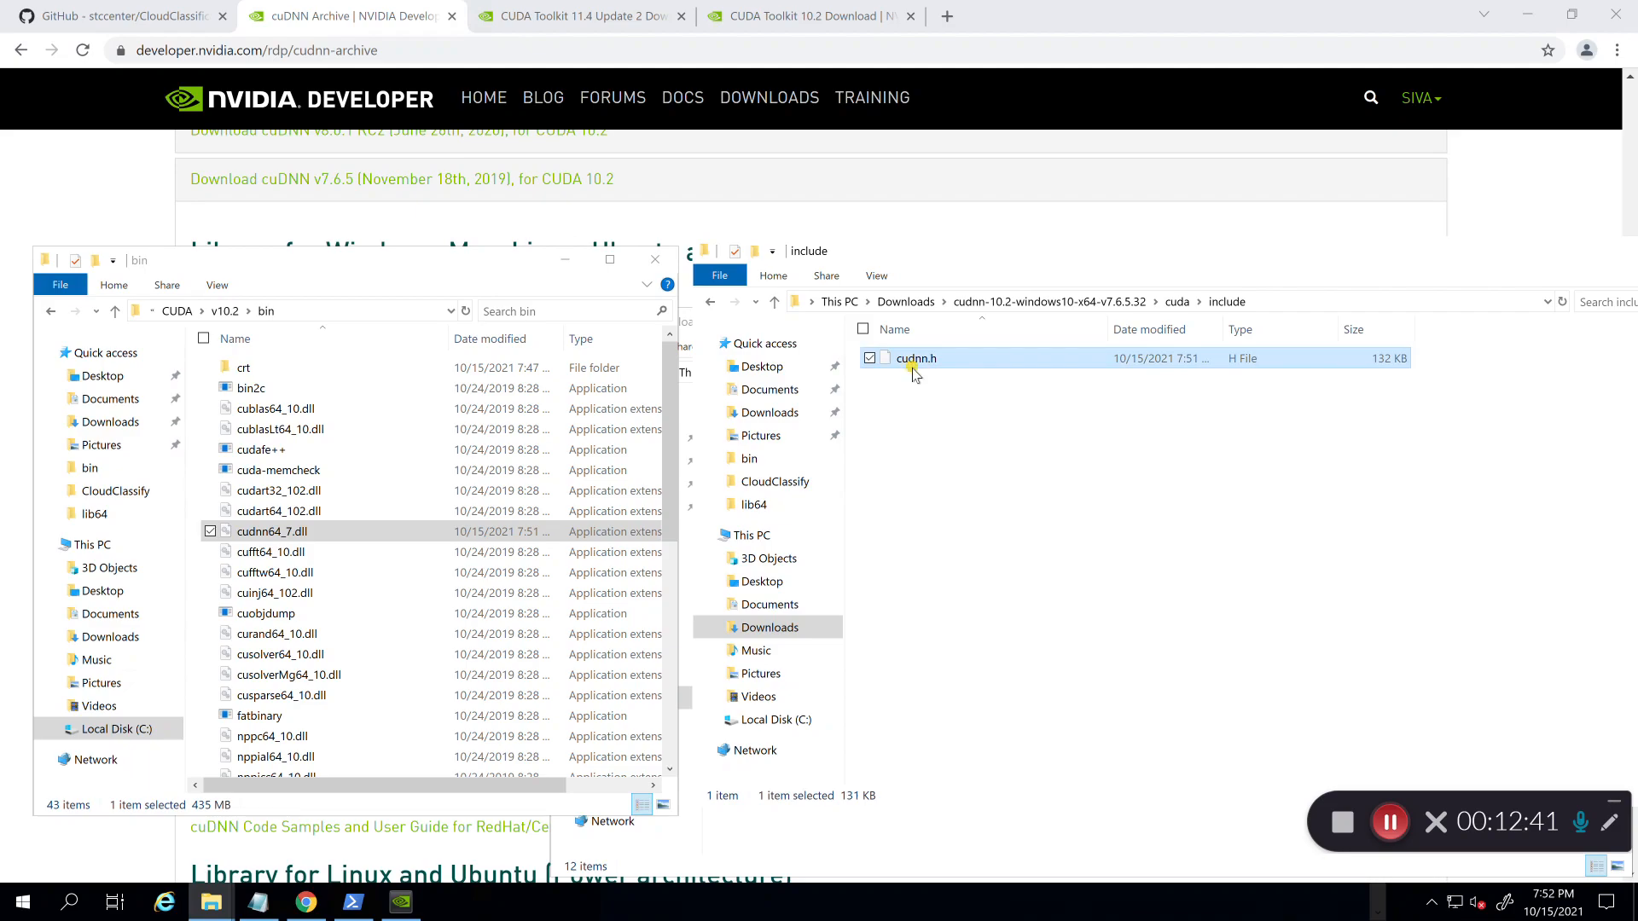
pyautogui.click(1079, 546)
pyautogui.click(226, 311)
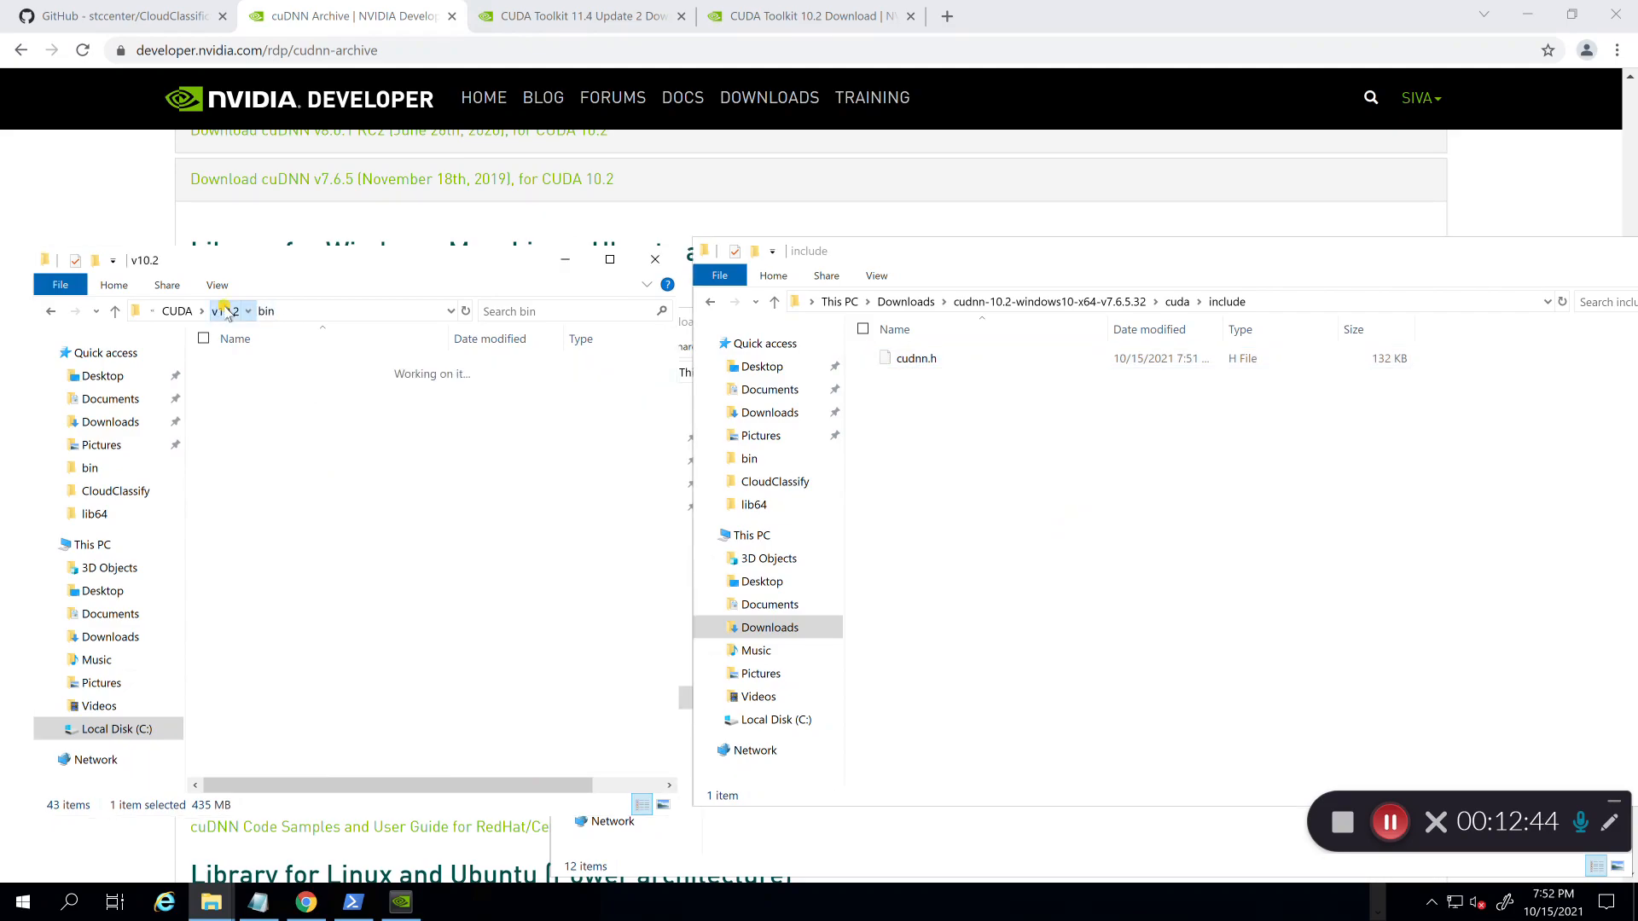
pyautogui.click(274, 429)
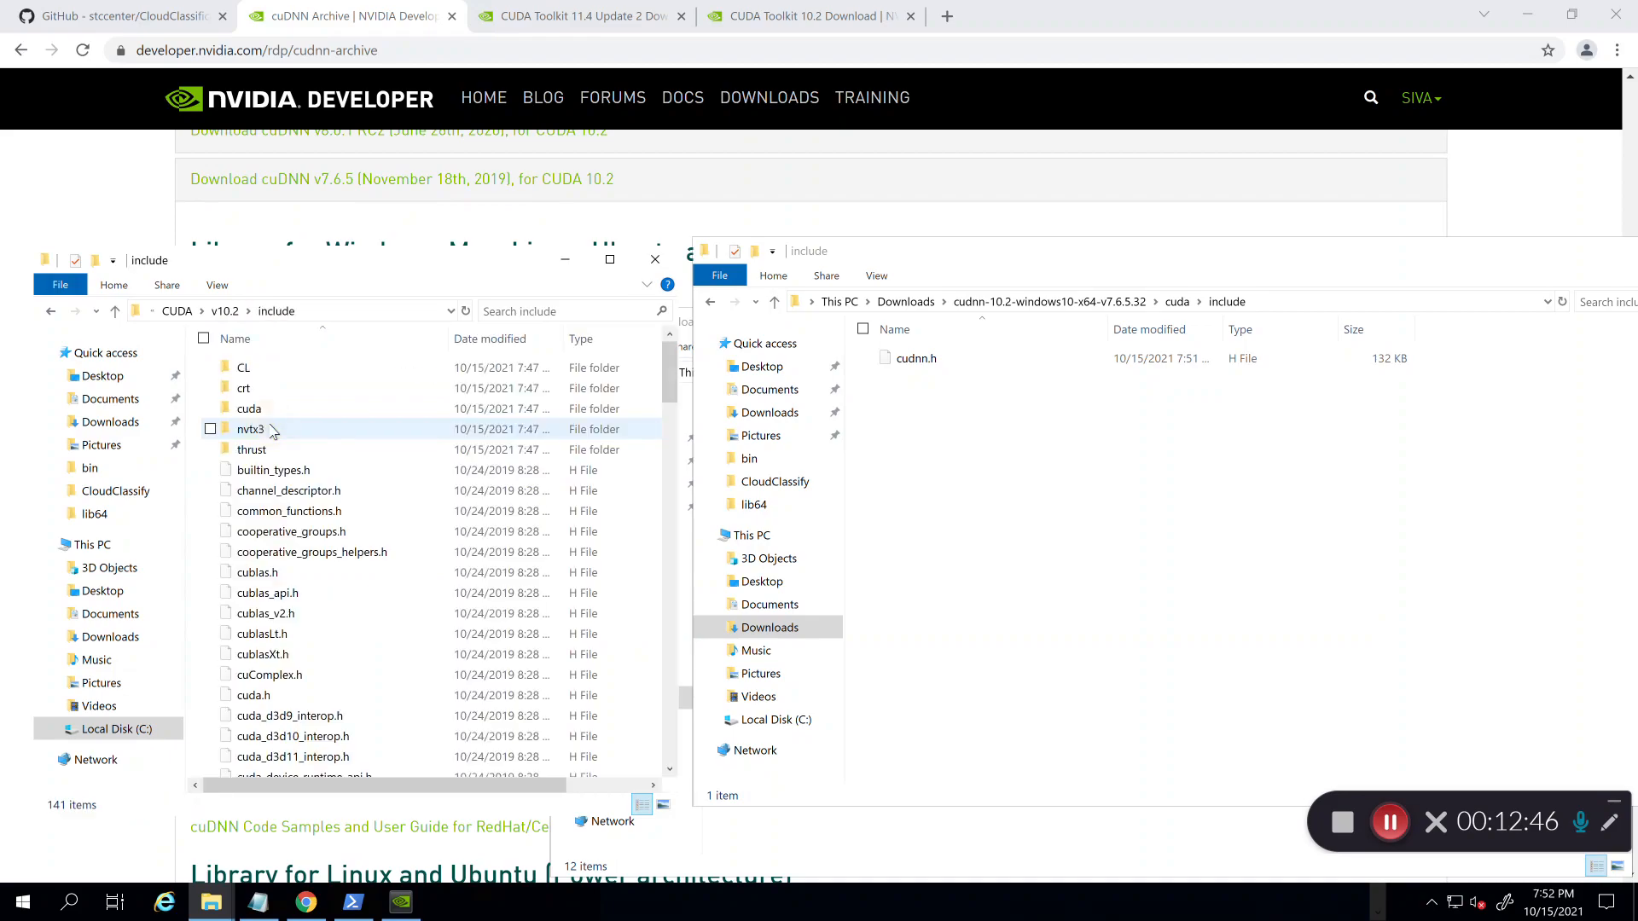
pyautogui.hotkey('ctrl', 'v')
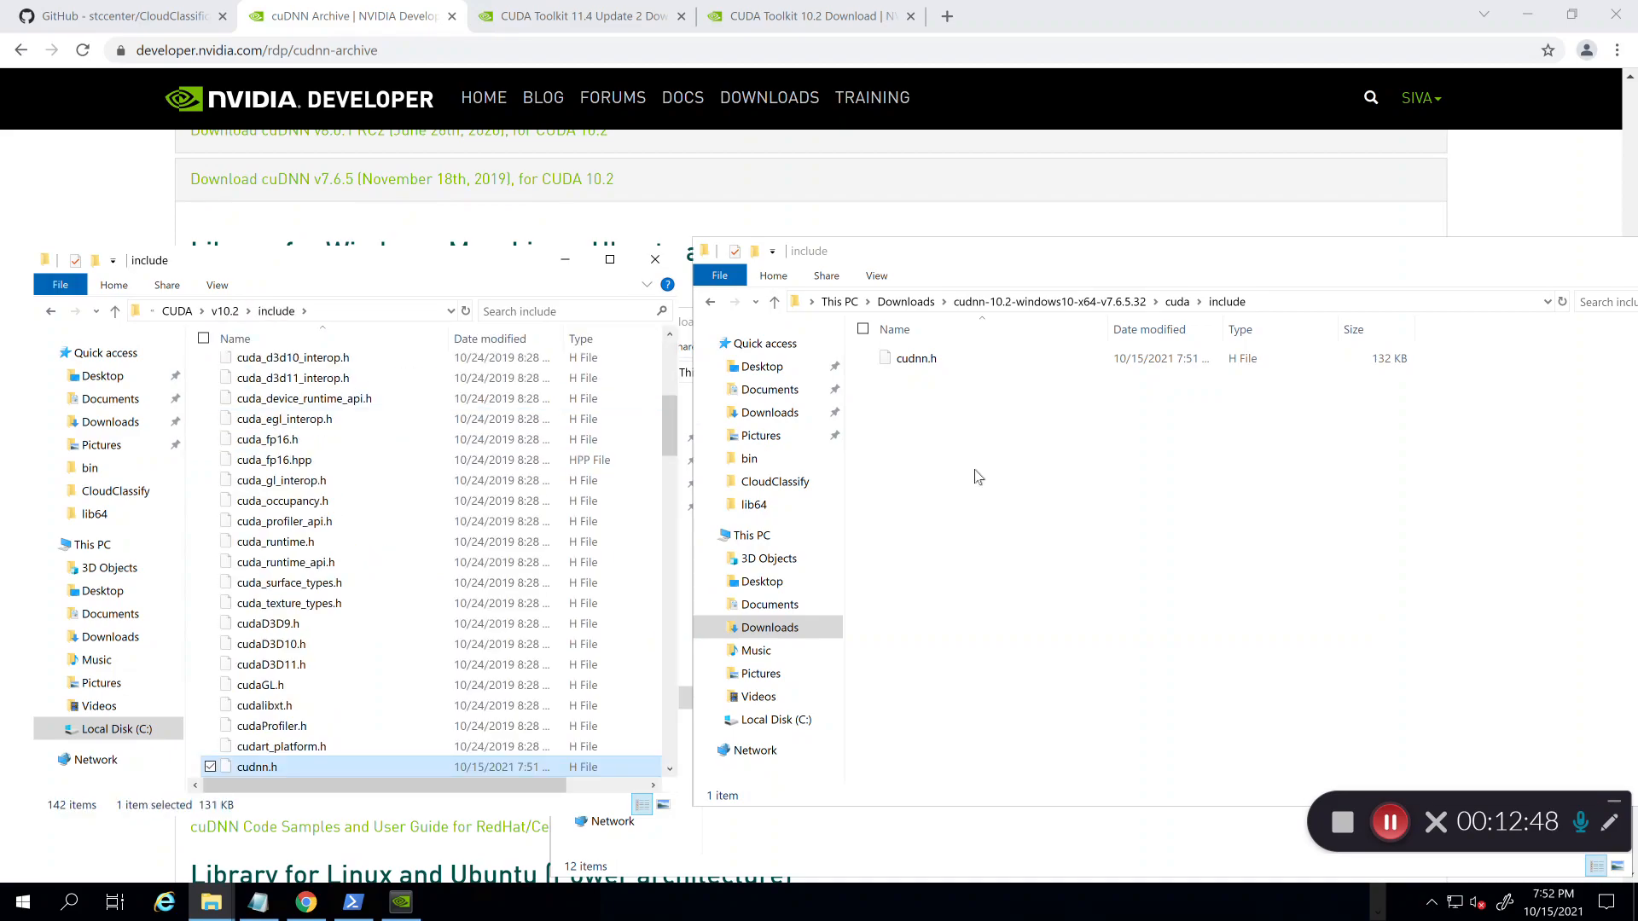
# Step: Copy cudnn.lib from the extracted lib\x64 into CUDA v10.2 lib\x64
pyautogui.click(1011, 485)
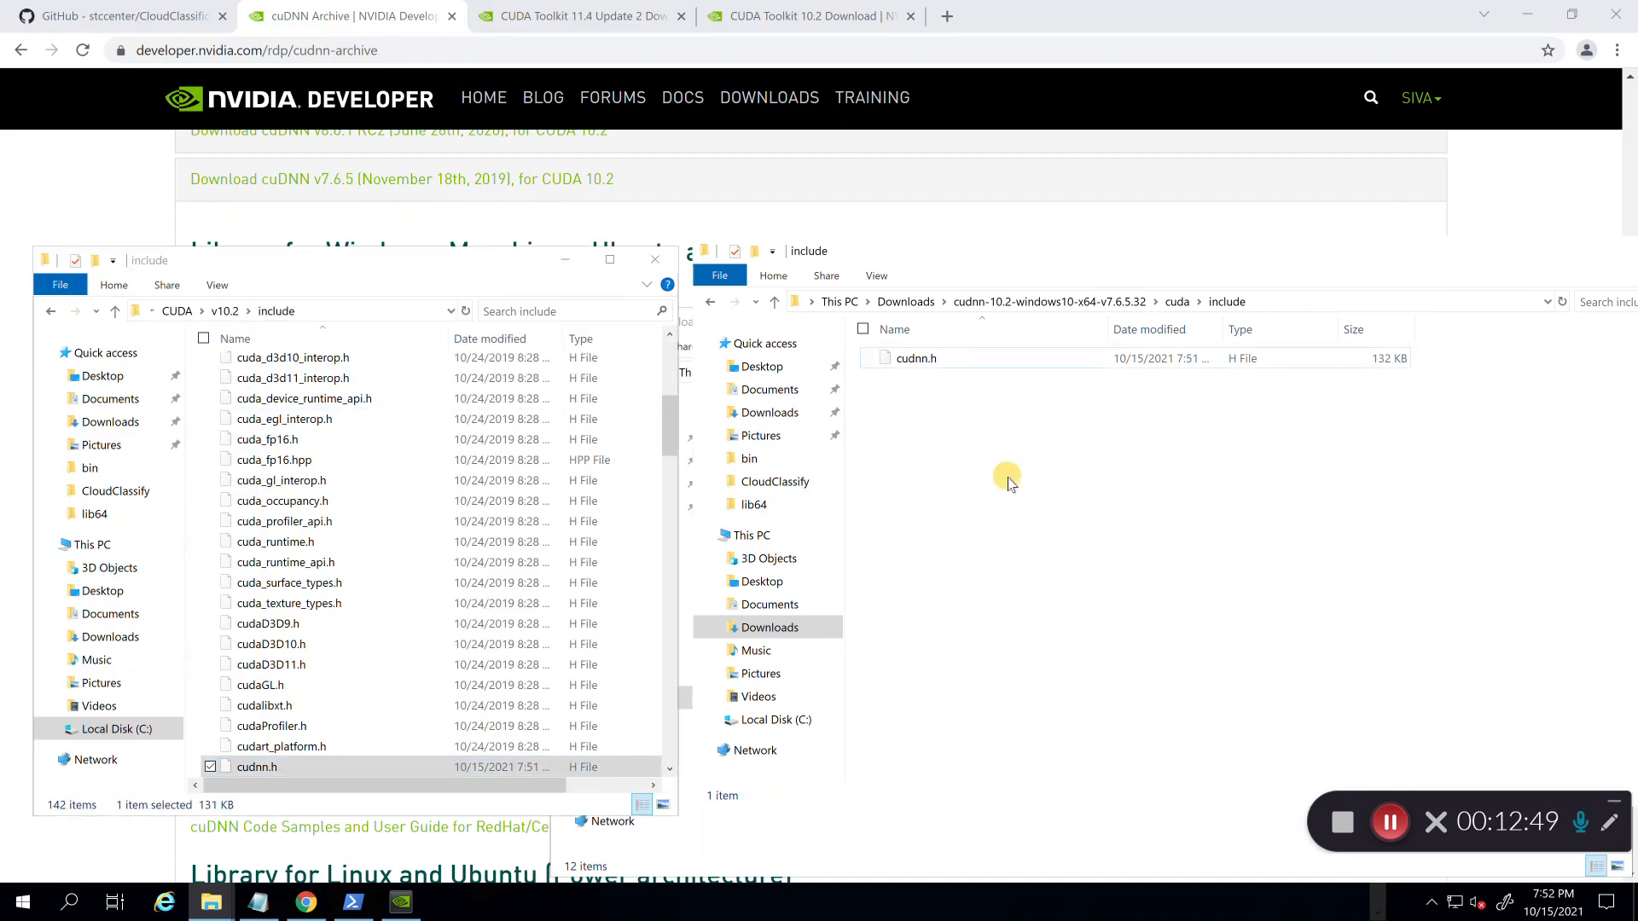
pyautogui.click(1176, 303)
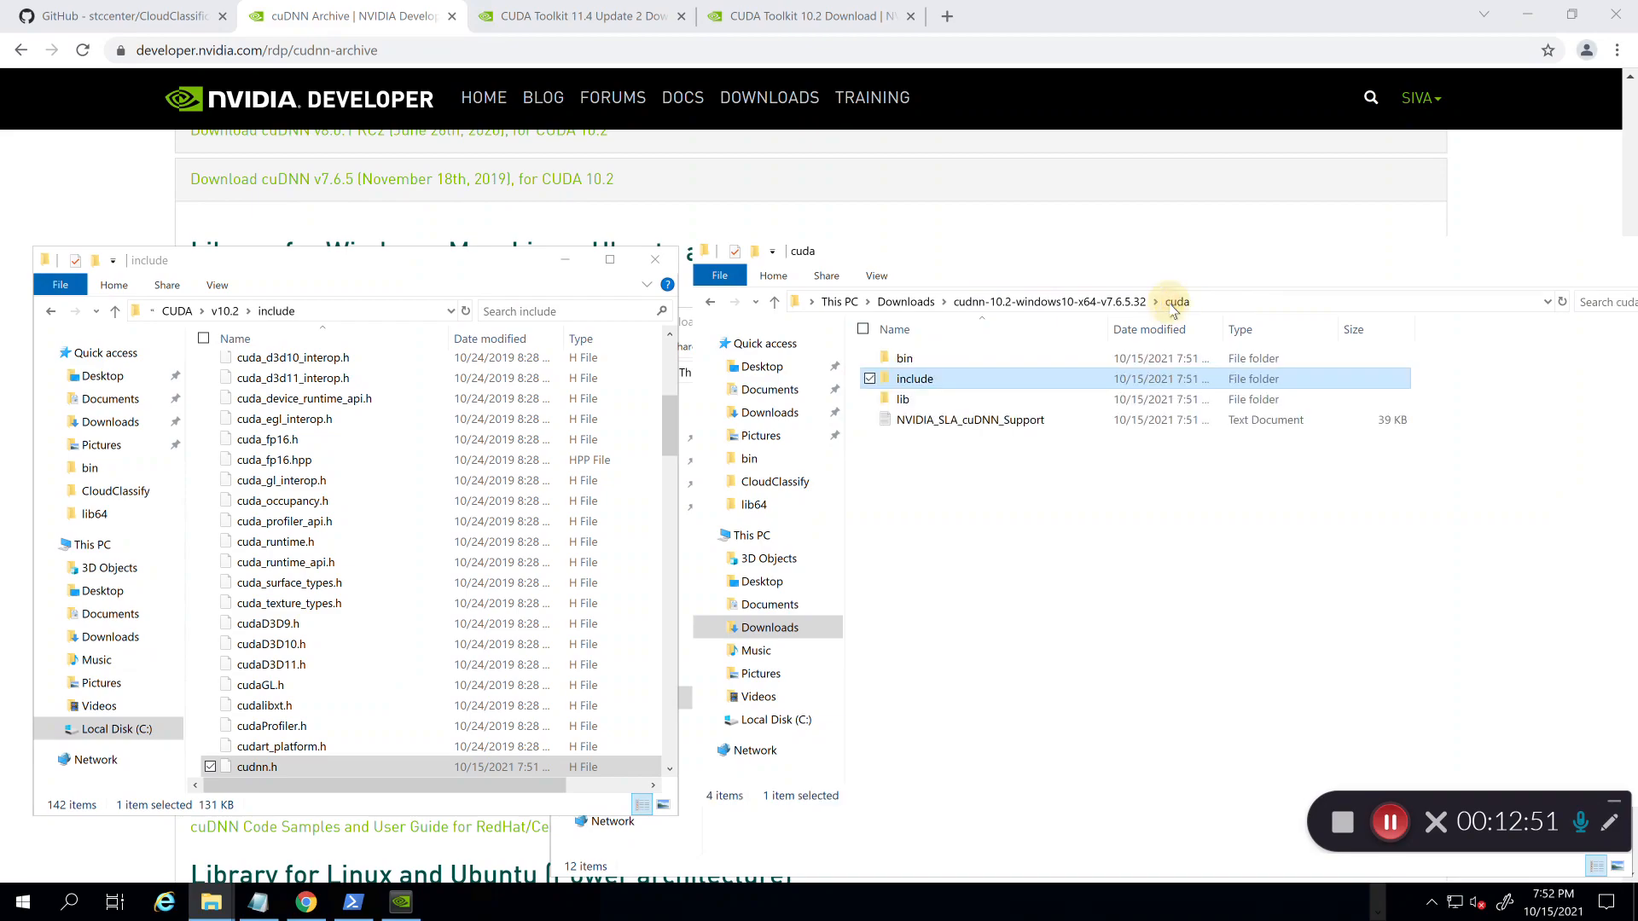
pyautogui.doubleClick(923, 401)
pyautogui.doubleClick(901, 362)
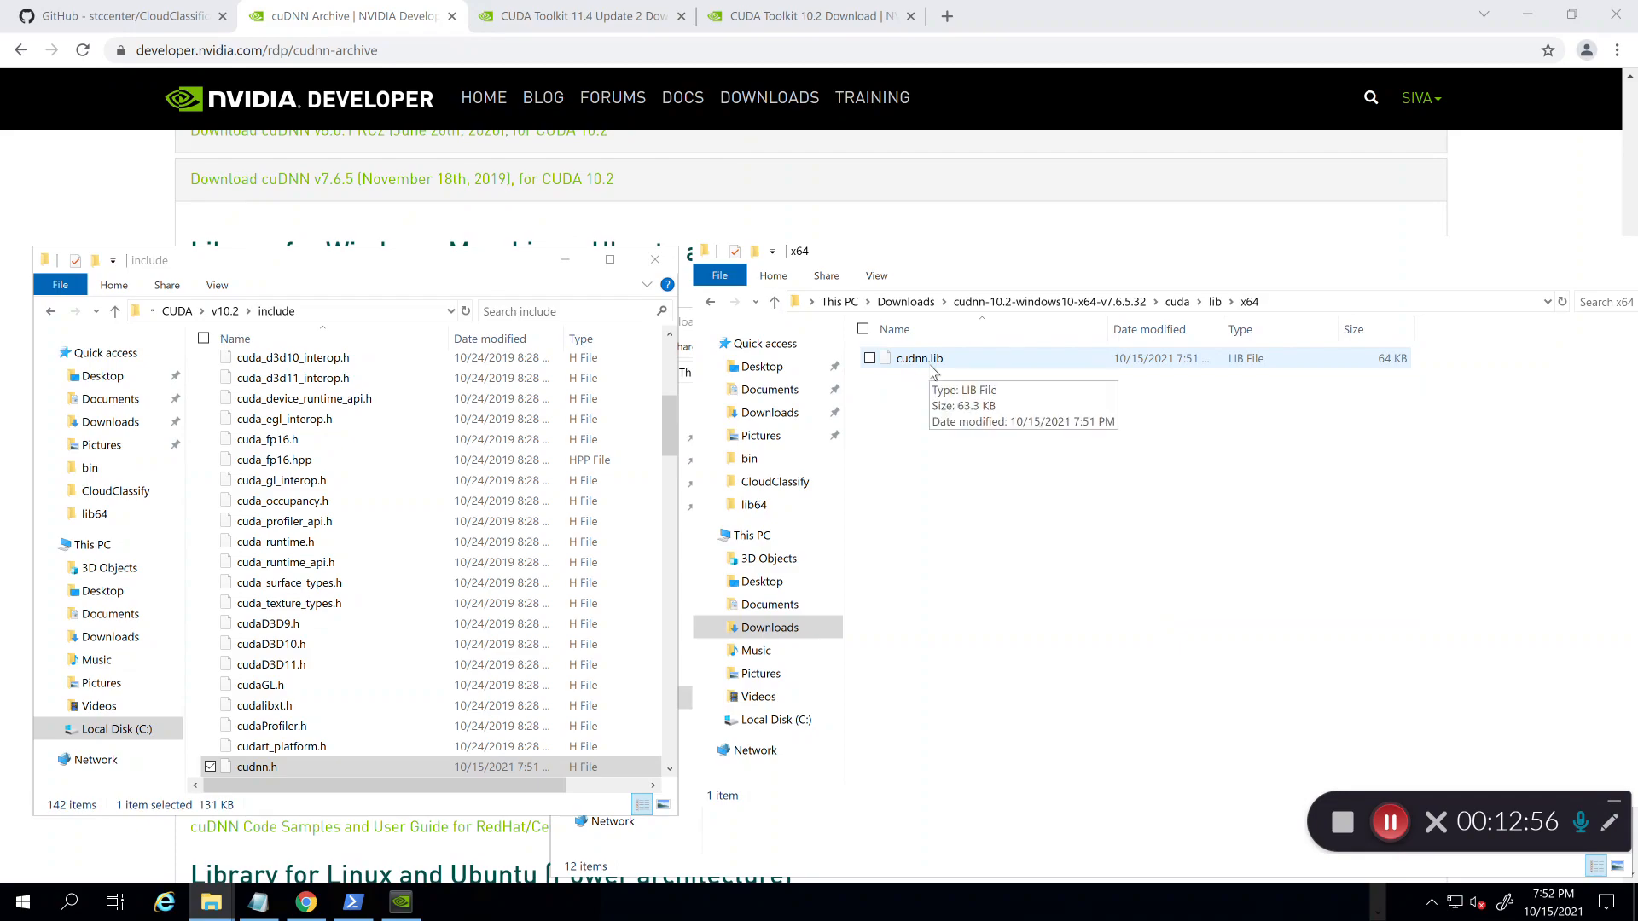
pyautogui.click(936, 373)
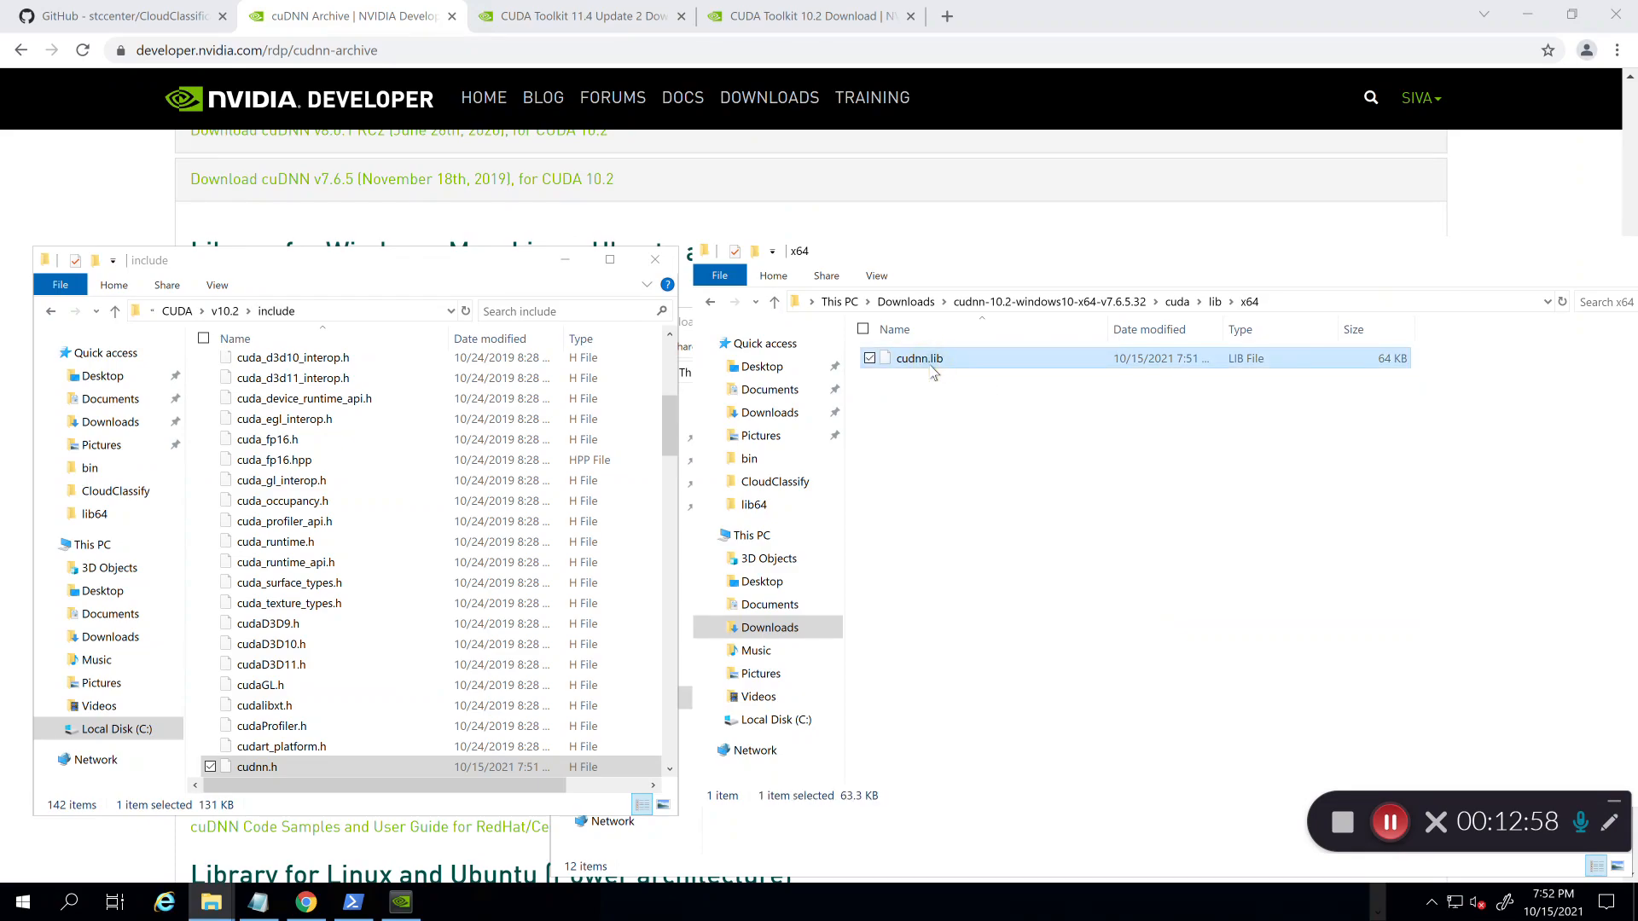
pyautogui.click(227, 314)
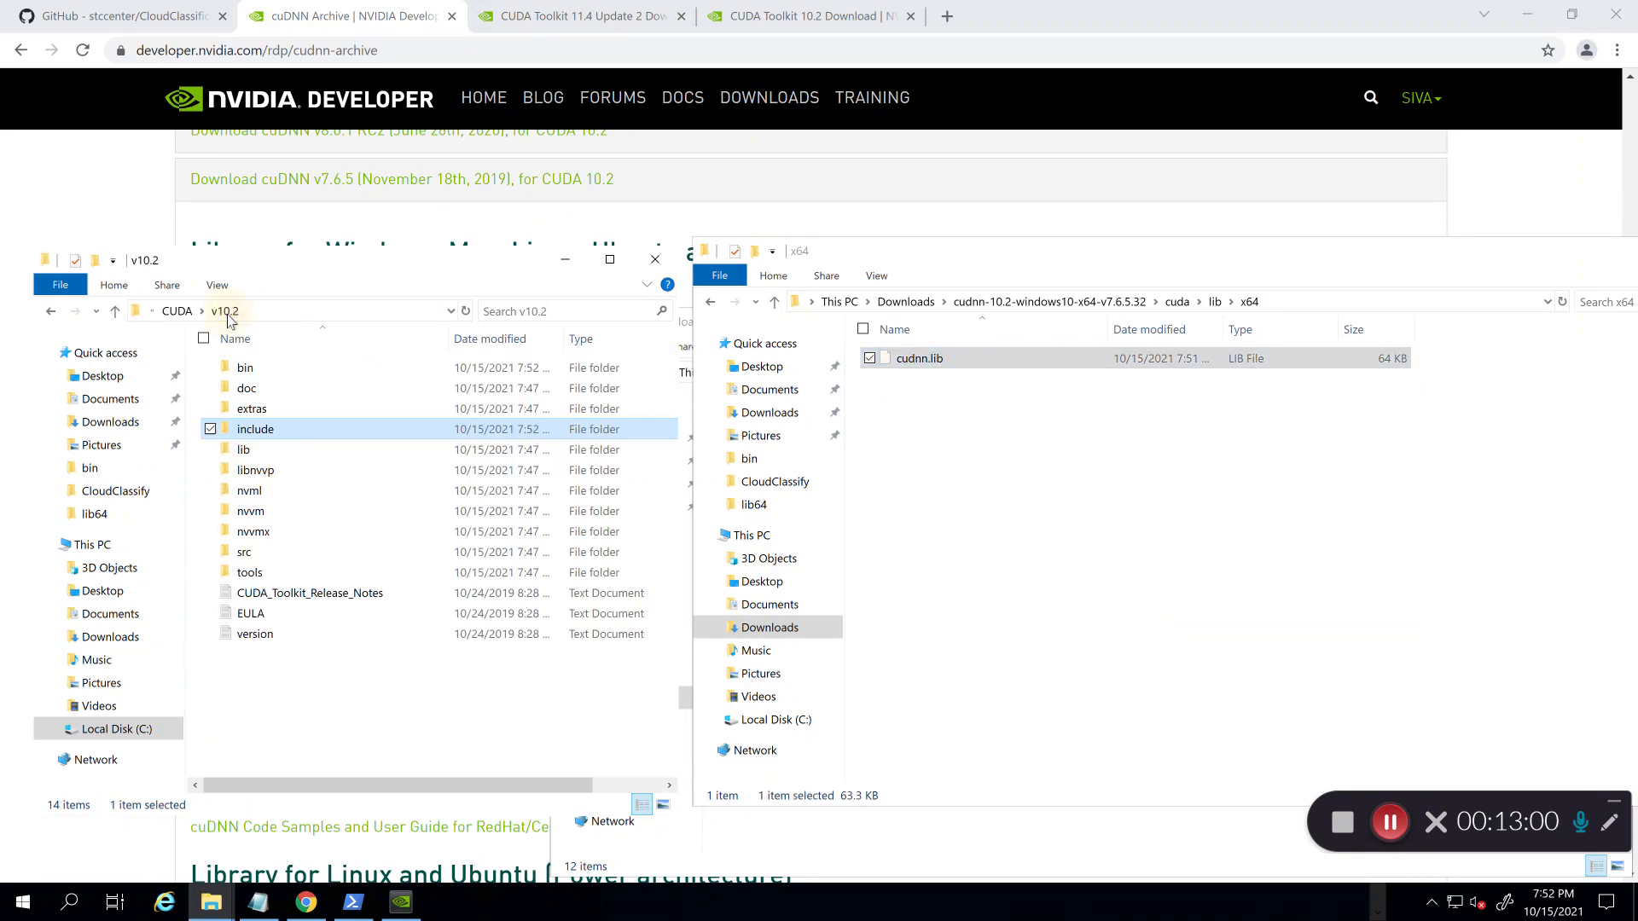
pyautogui.doubleClick(271, 452)
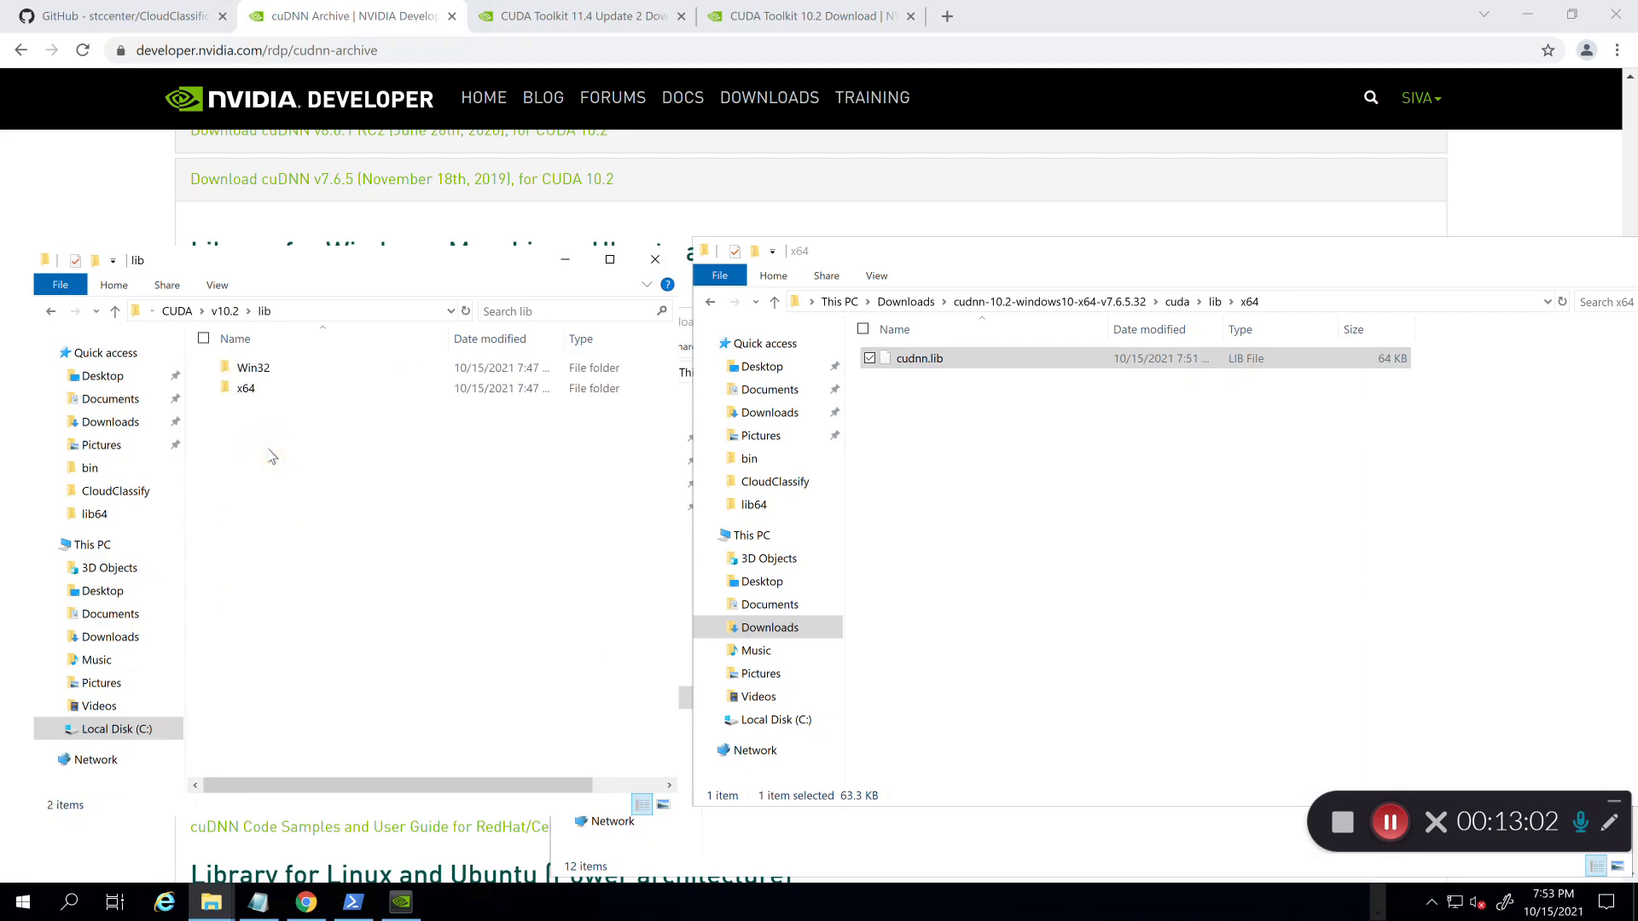
pyautogui.doubleClick(248, 389)
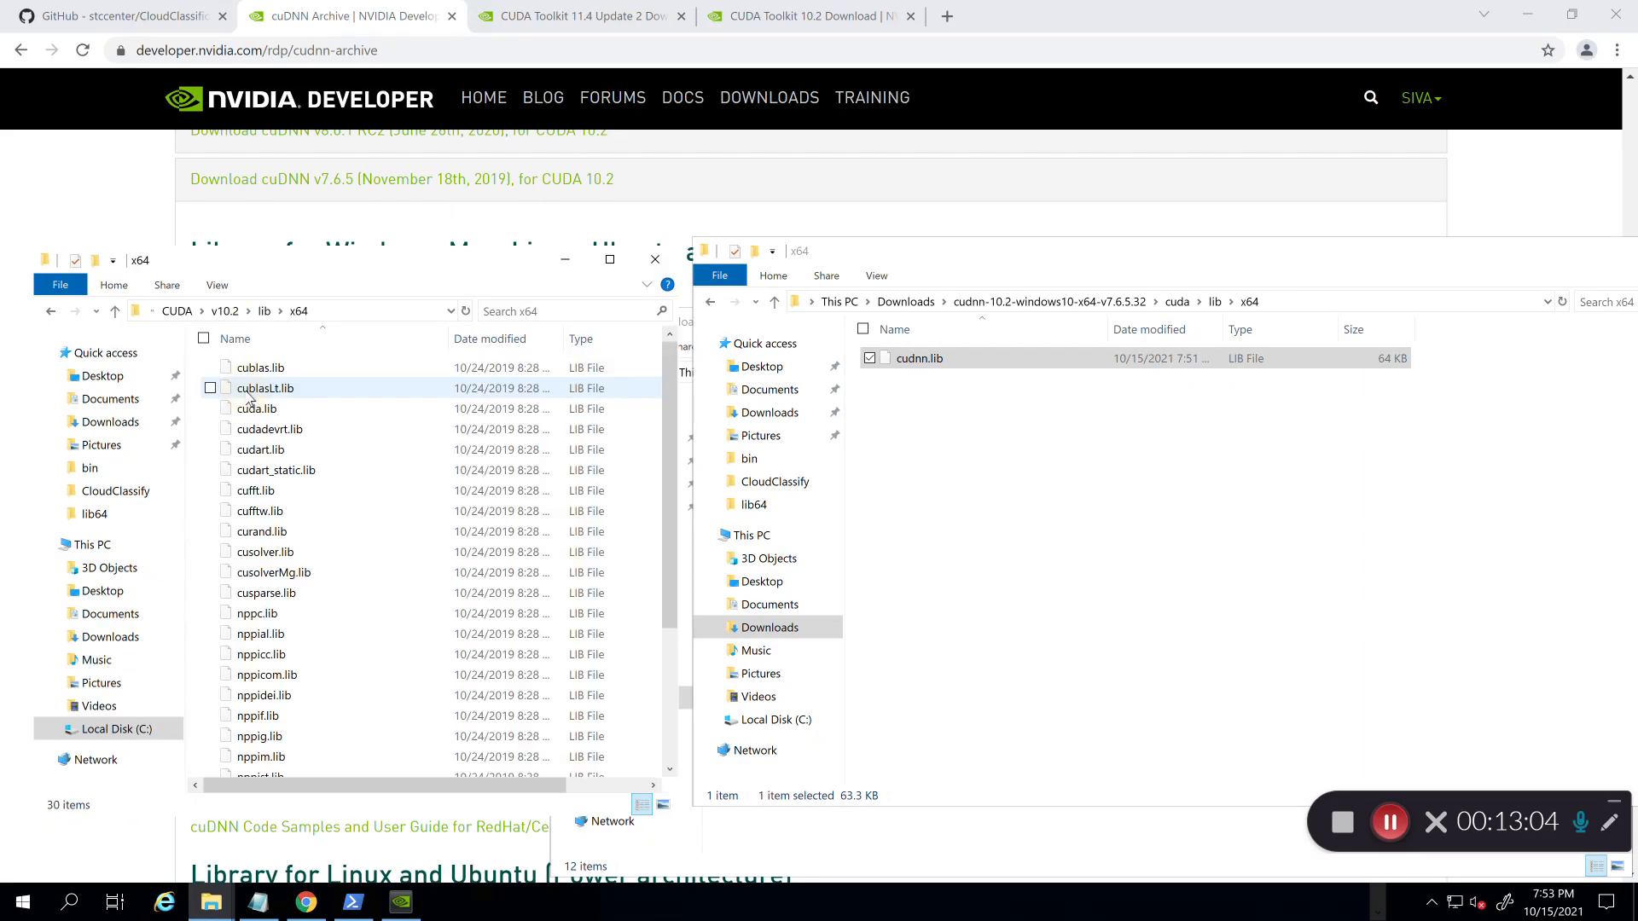
pyautogui.hotkey('ctrl', 'v')
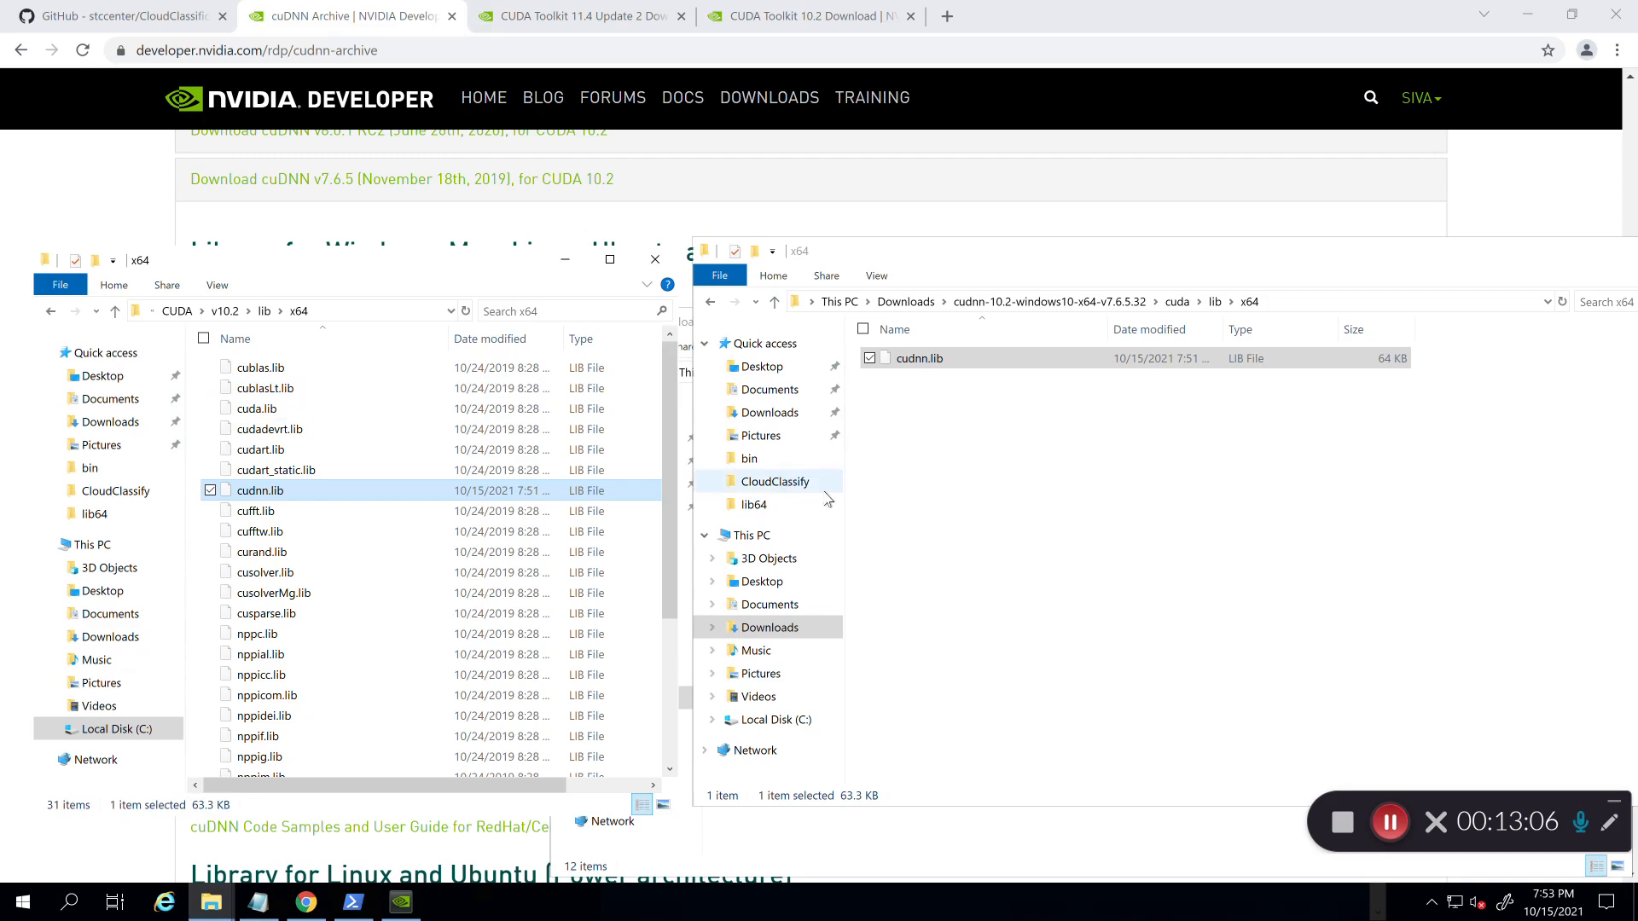
pyautogui.click(967, 478)
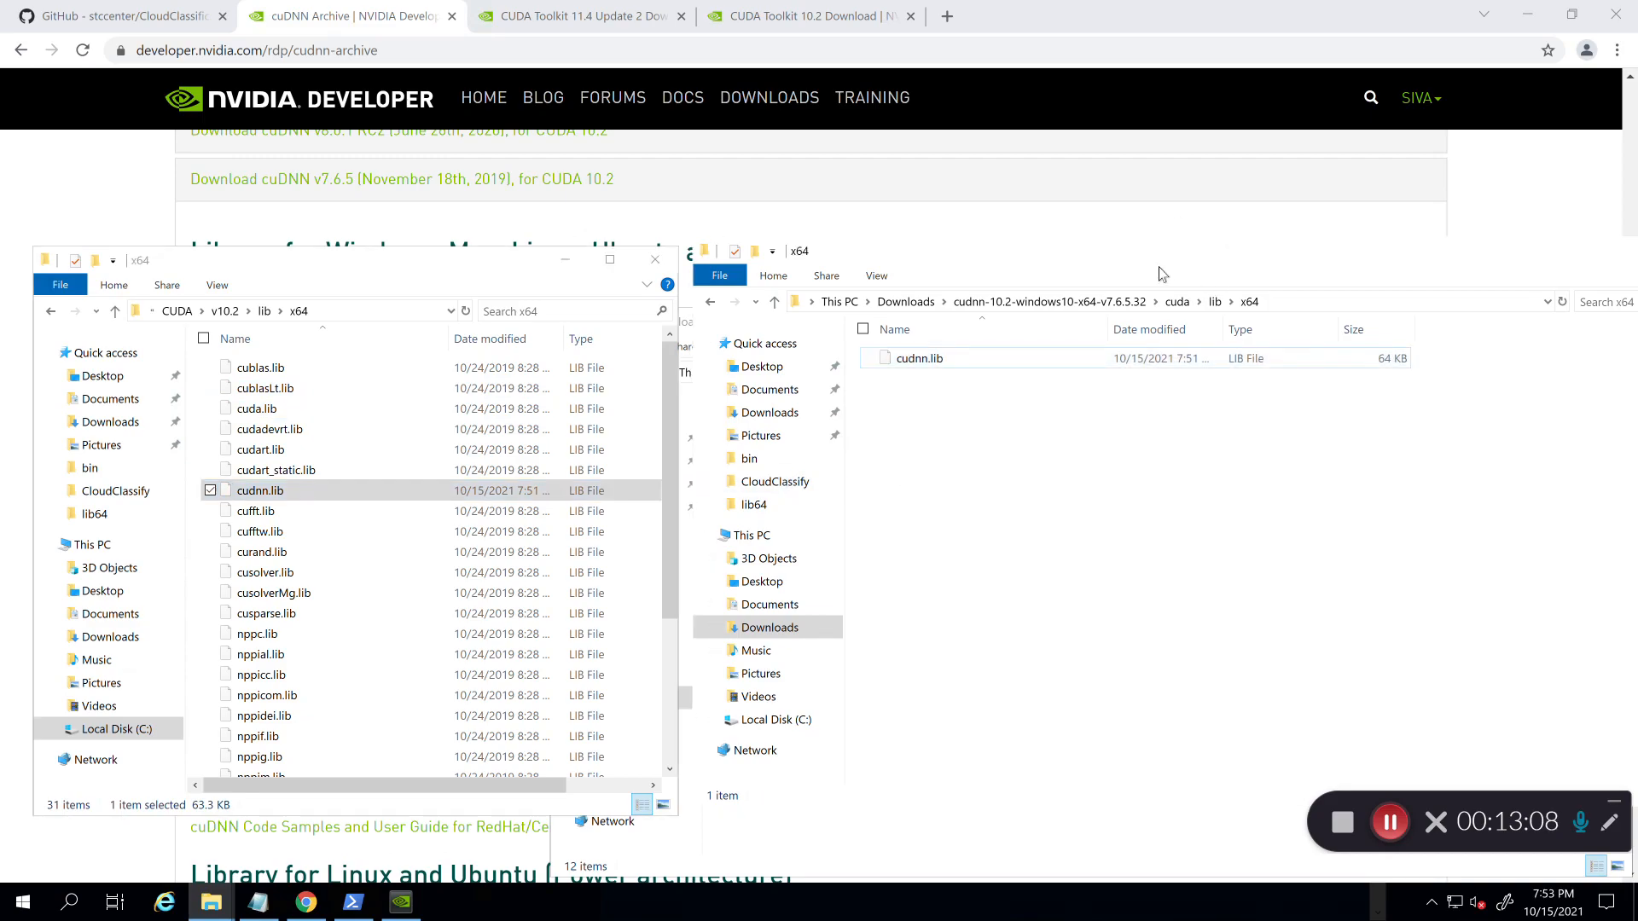
# Step: Scroll the GitHub CloudClassification README down to the virtual environment step
pyautogui.click(195, 25)
pyautogui.scroll(-3, 51, 303)
pyautogui.scroll(-4, 51, 303)
pyautogui.scroll(7, 52, 303)
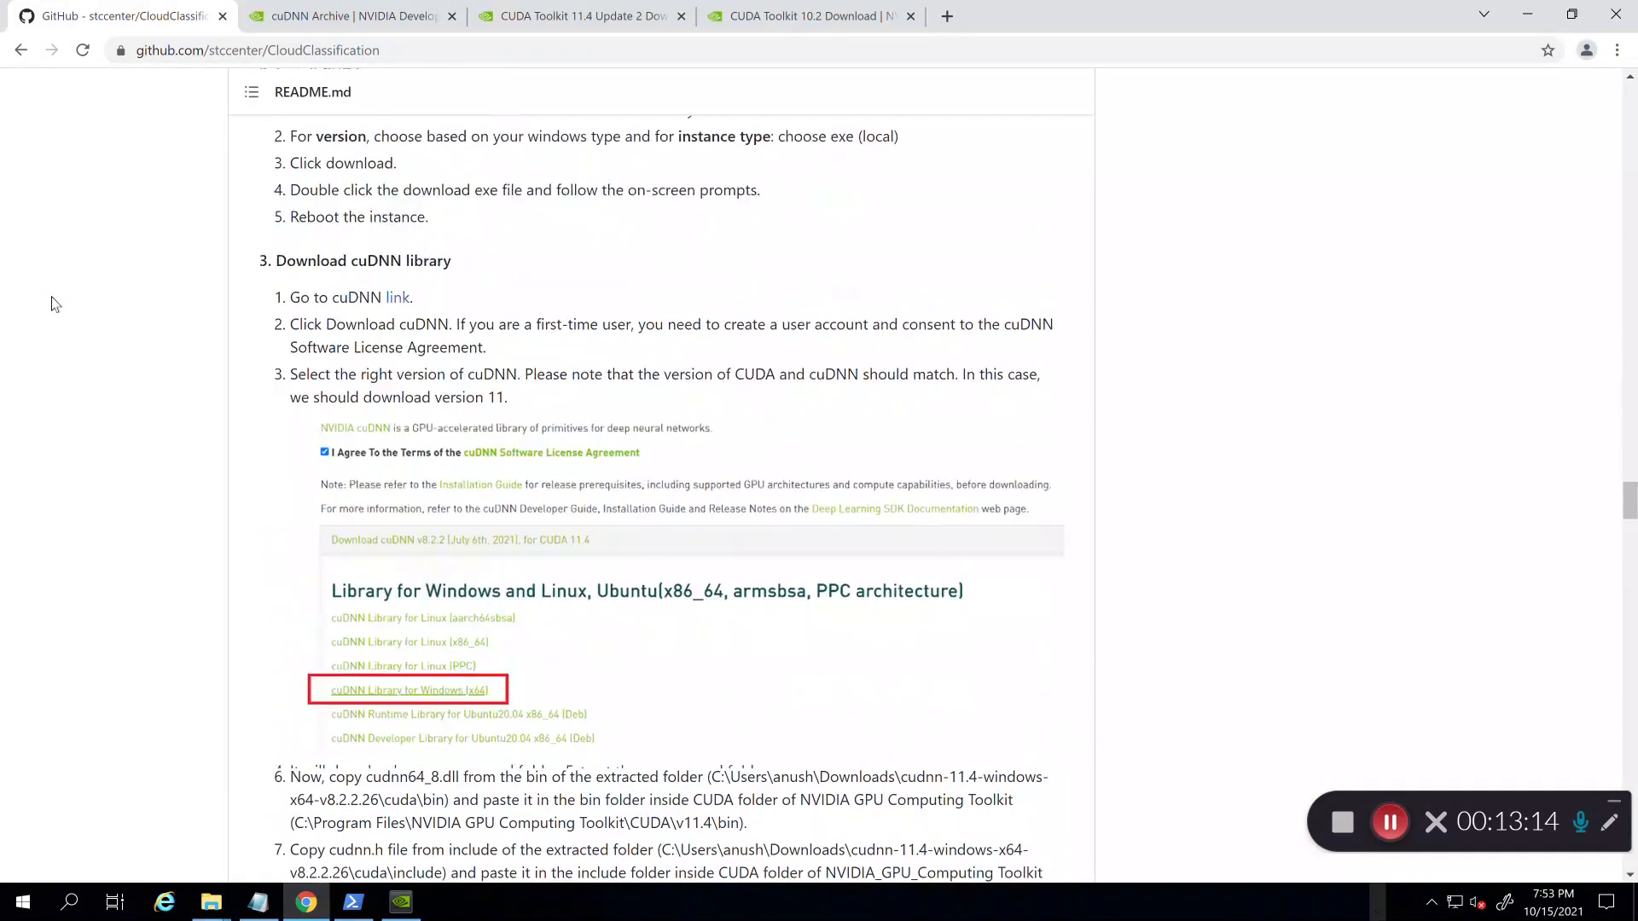
pyautogui.scroll(-1, 51, 303)
pyautogui.scroll(-10, 51, 303)
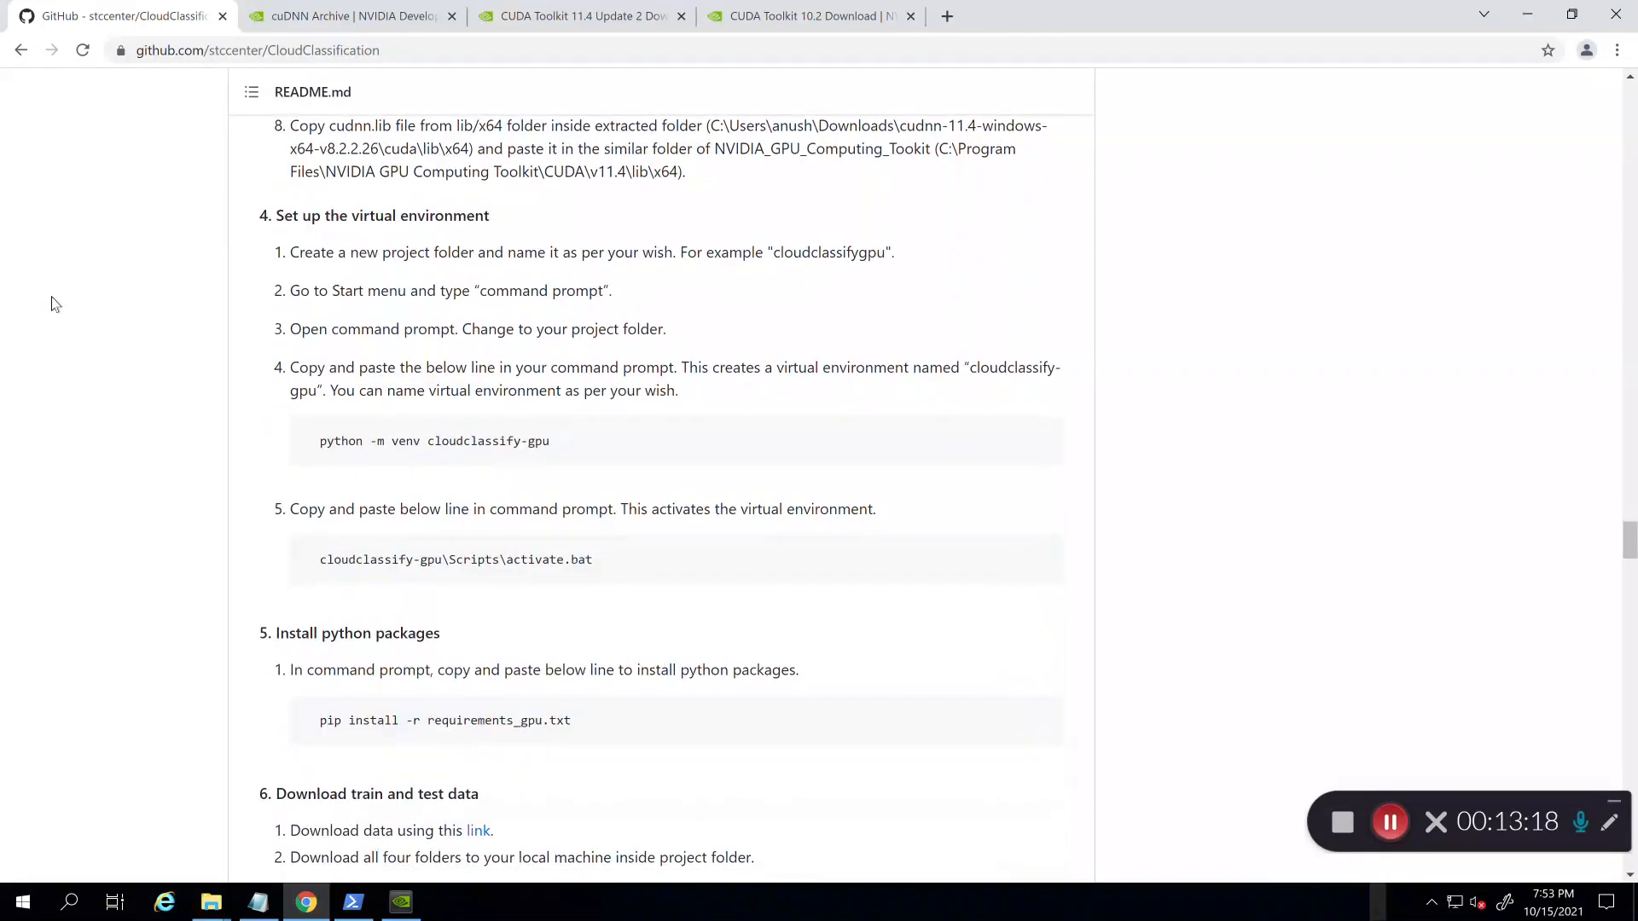
# Step: Run python in Command Prompt to confirm Python 3.8.10, then close it
pyautogui.click(23, 902)
pyautogui.write('c')
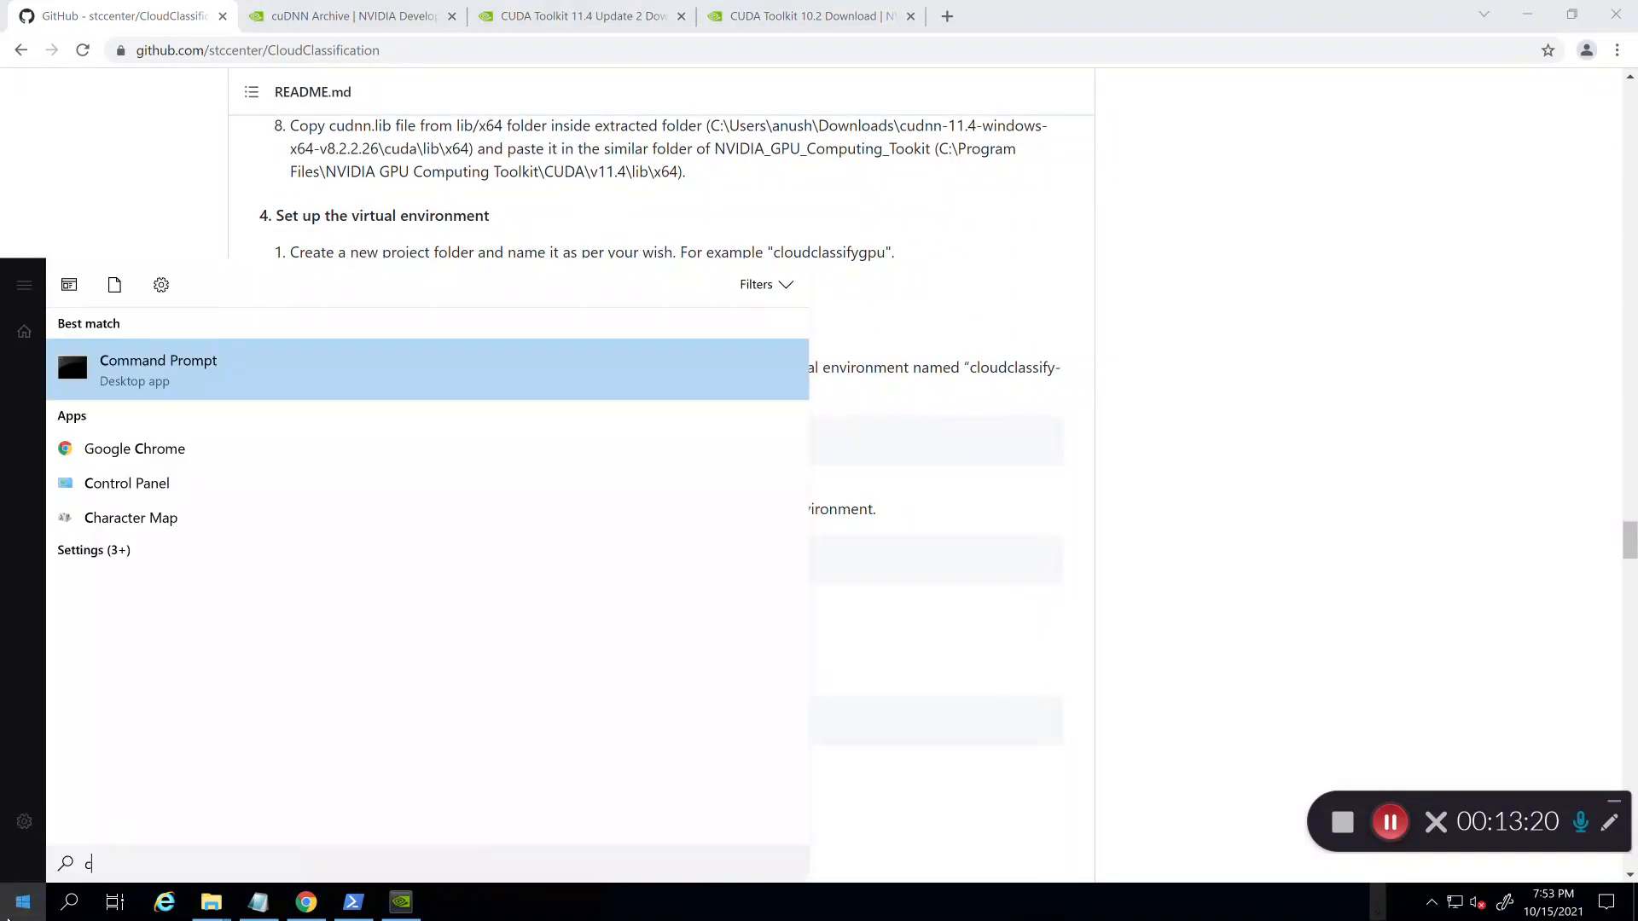
pyautogui.press('Return')
pyautogui.write('python')
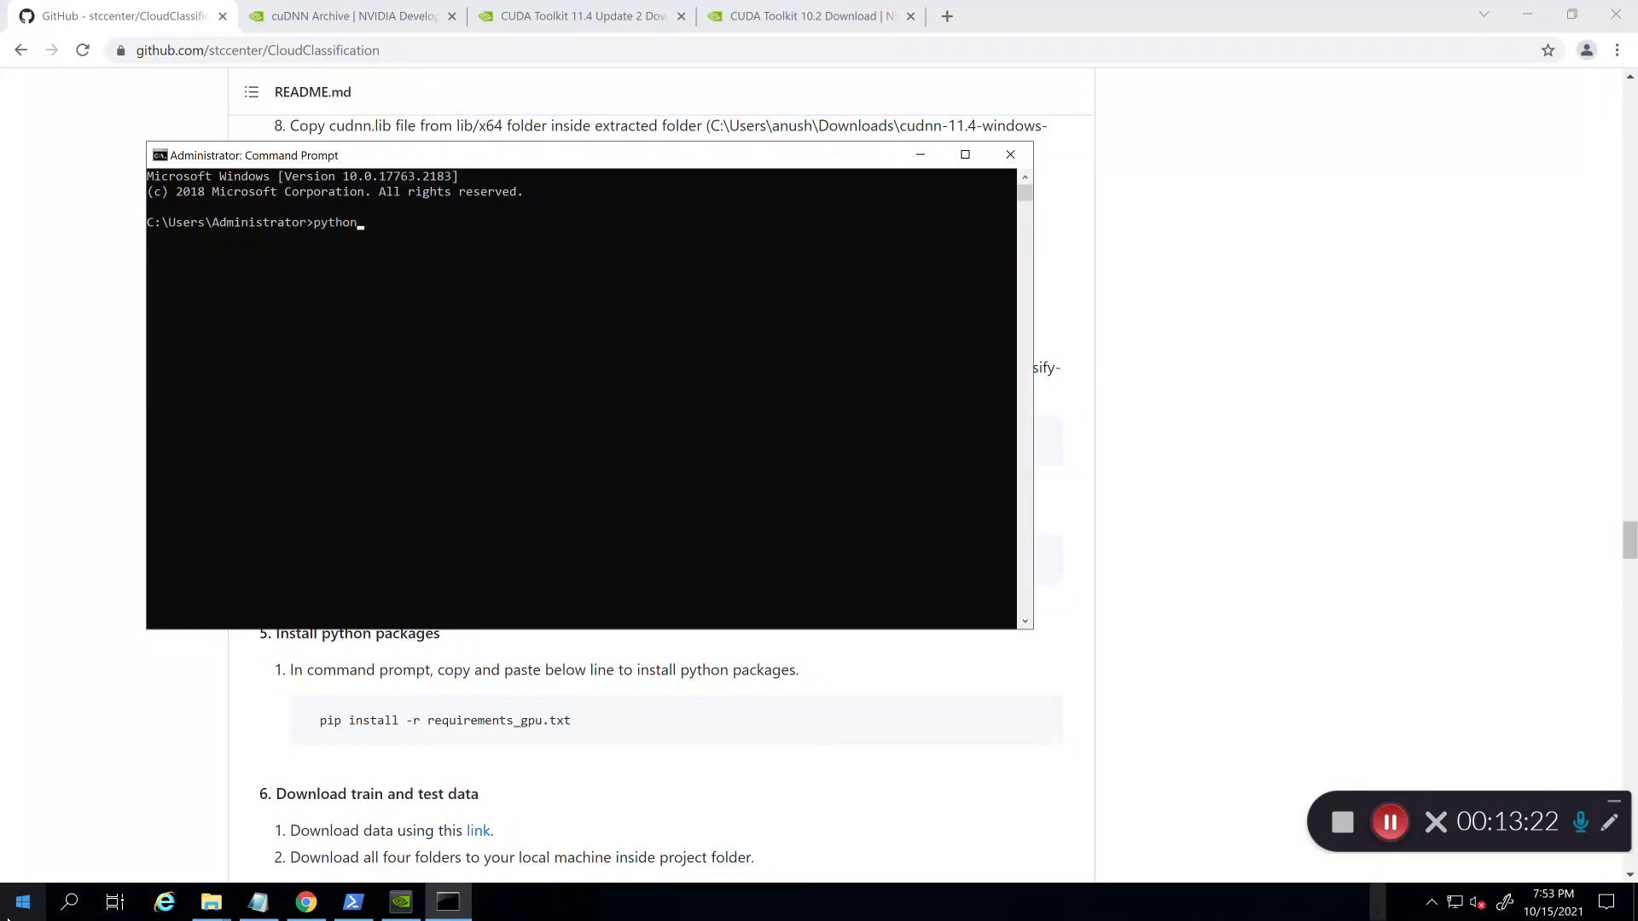
pyautogui.press('Return')
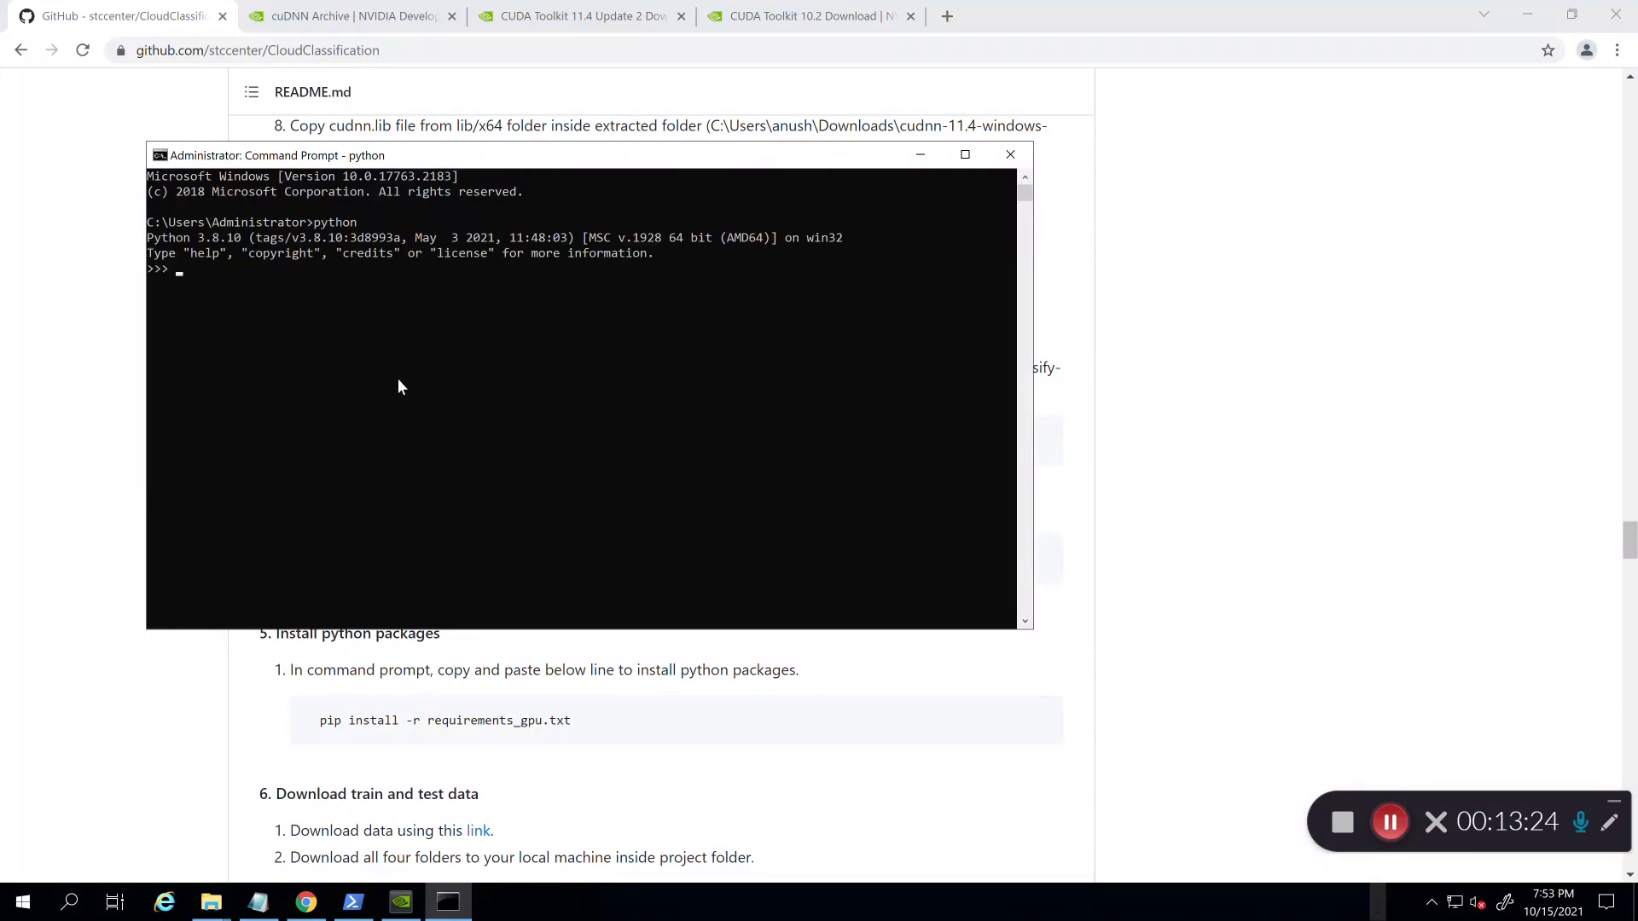
pyautogui.click(1018, 160)
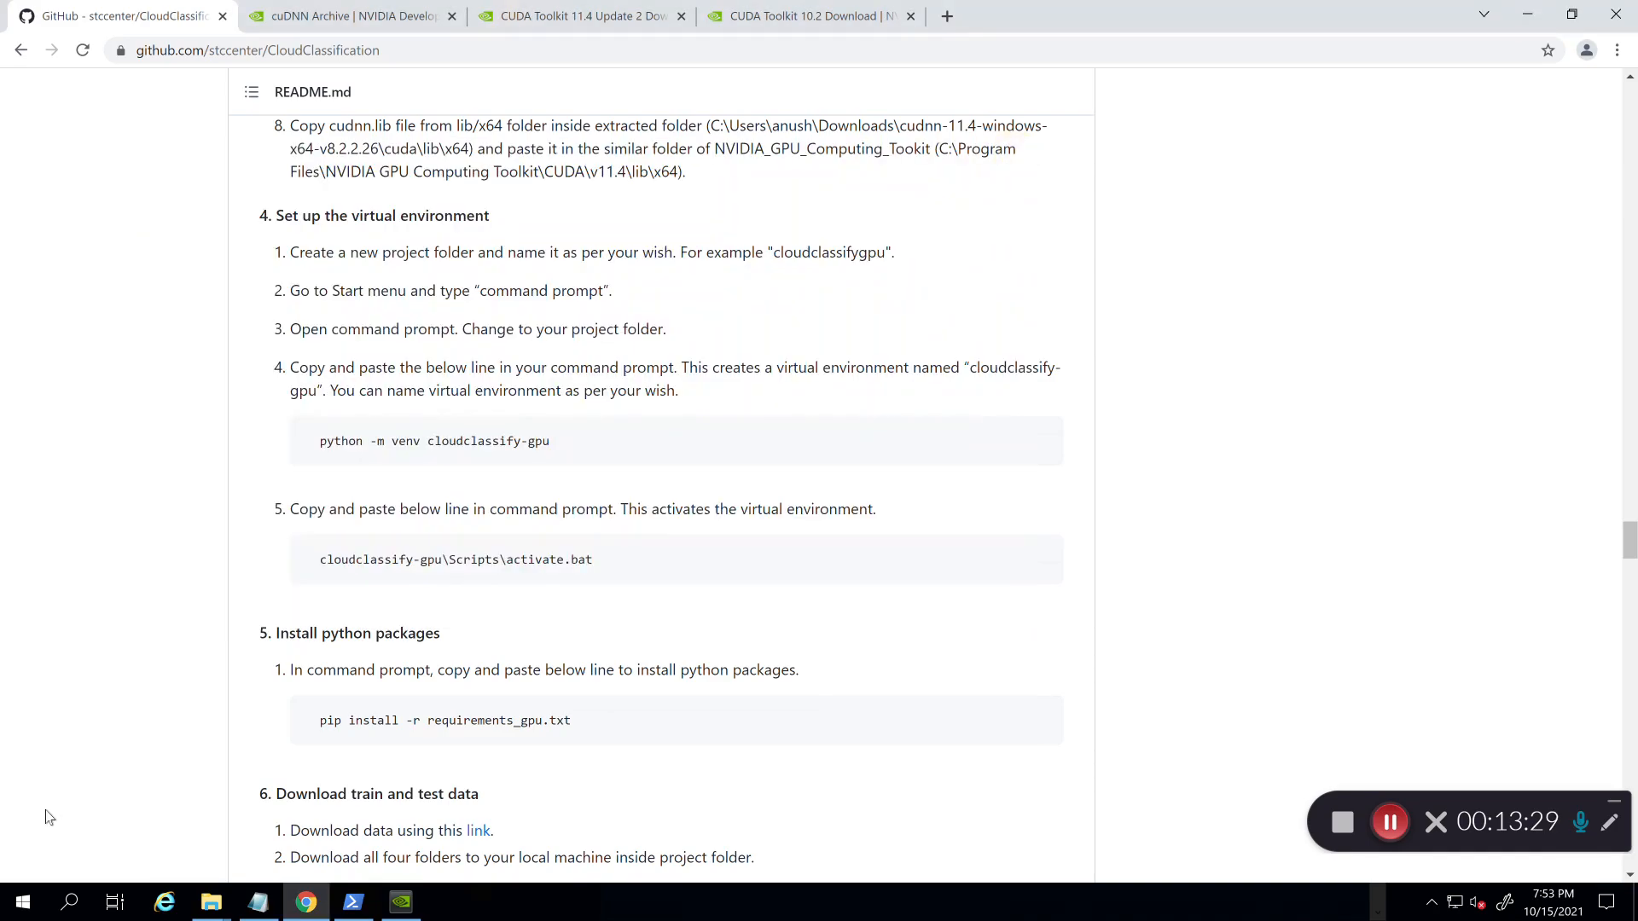
pyautogui.click(23, 902)
# Step: Open Command Prompt, go to Documents and create the cloudclassify-multigpu folder
pyautogui.write('cmd')
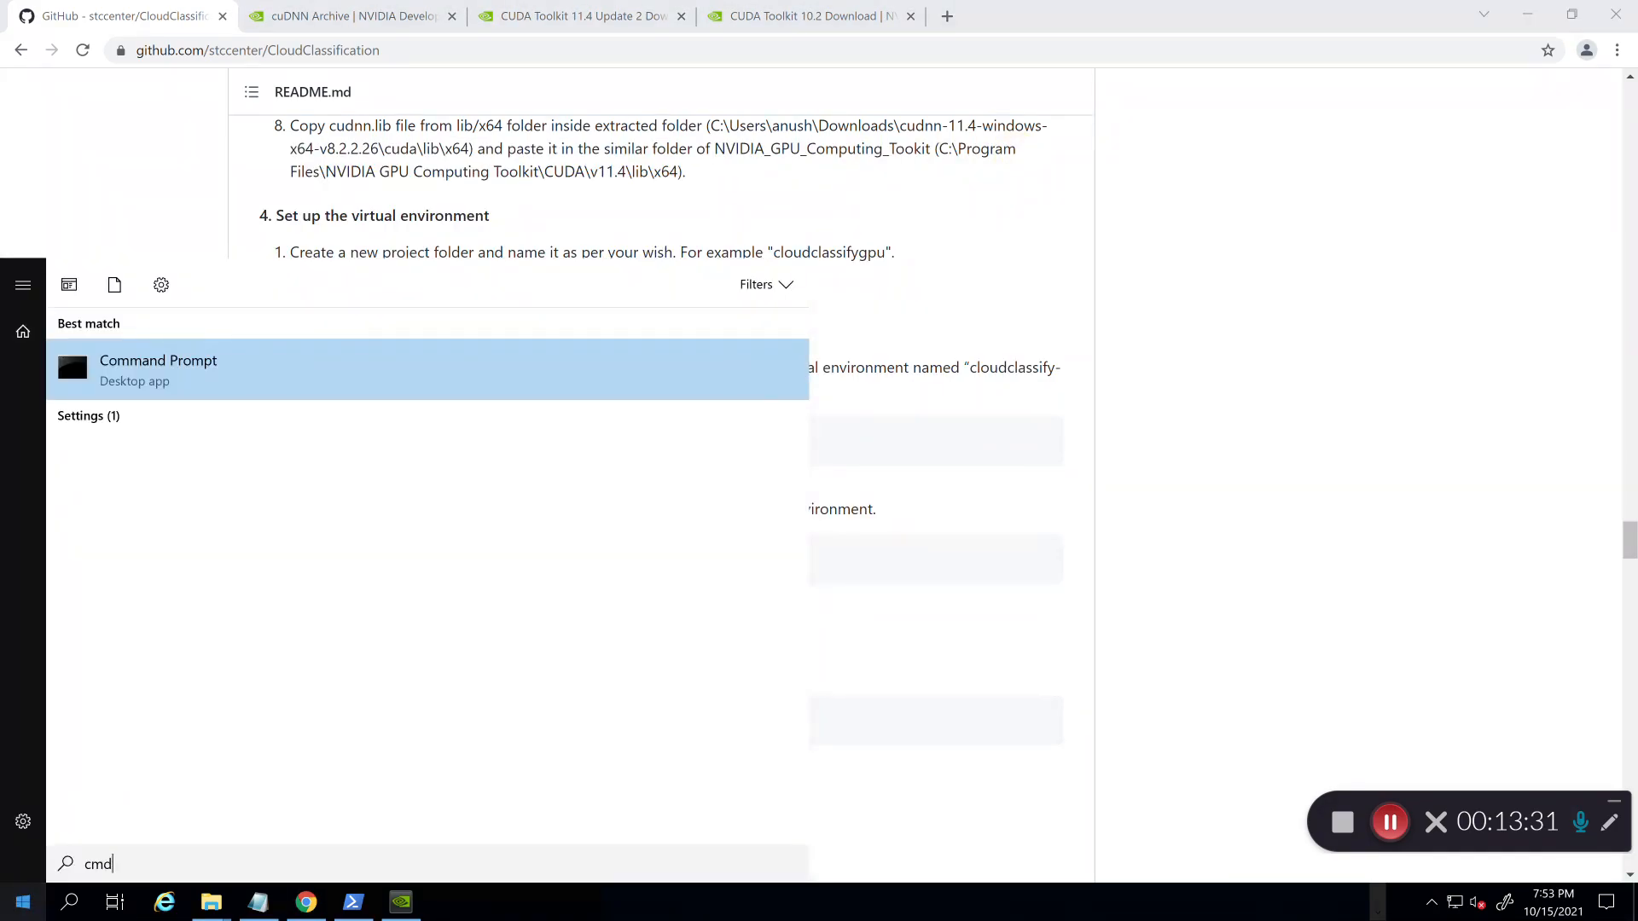
pyautogui.press('Return')
pyautogui.write('cd Do')
pyautogui.press('Tab')
pyautogui.press('Return')
pyautogui.write('mkdi')
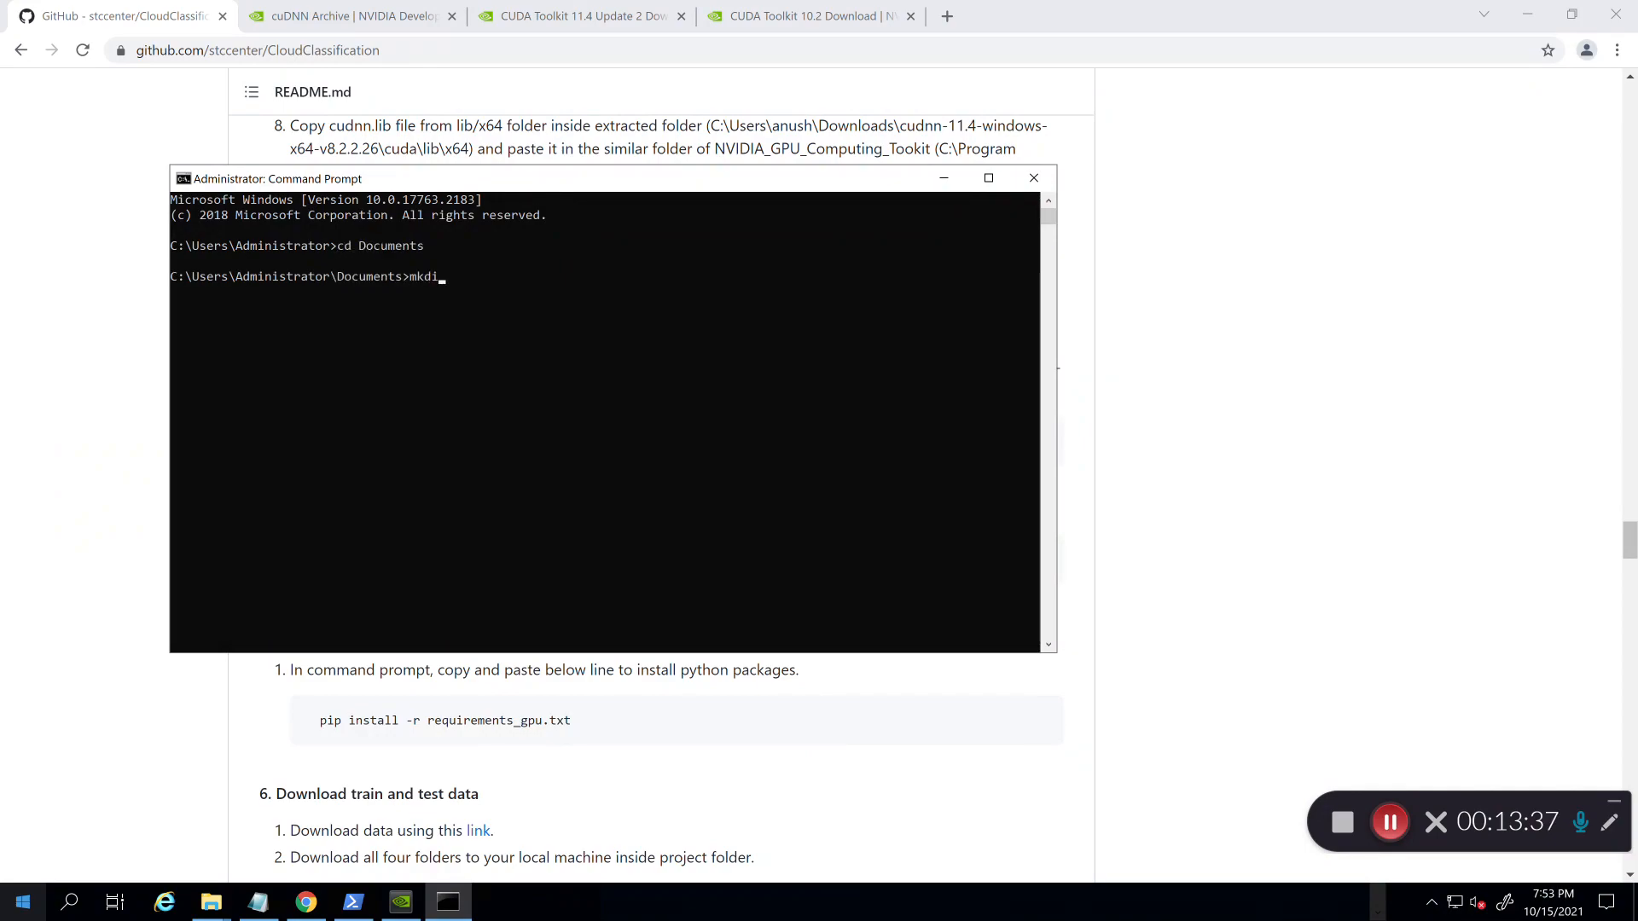
pyautogui.write('r cloudclassify-multigpu')
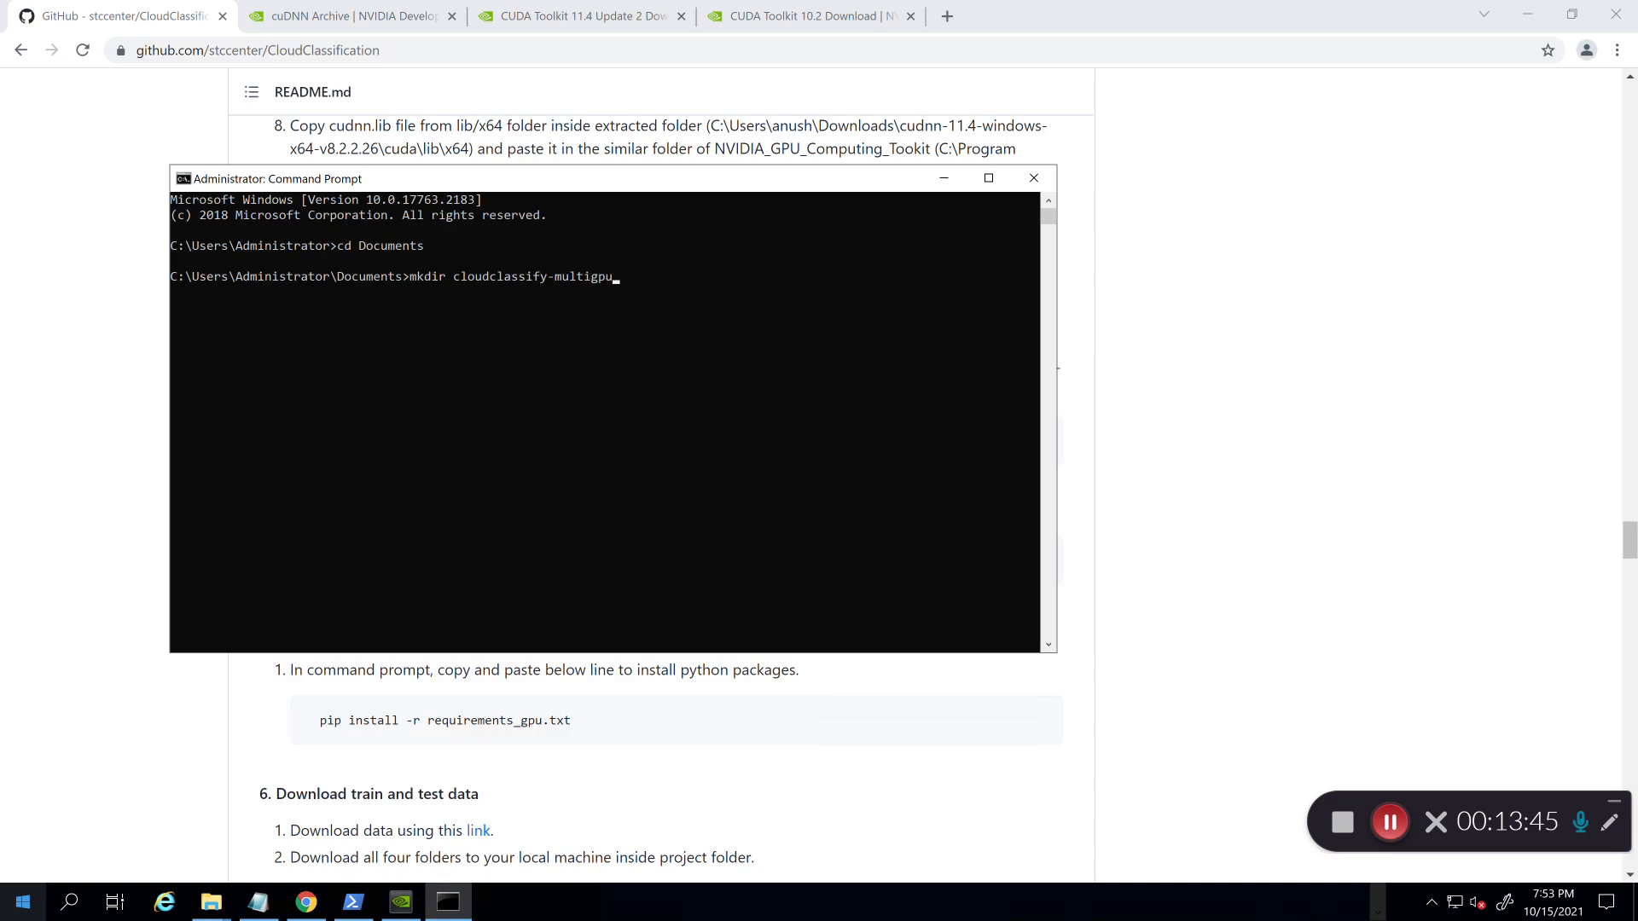
pyautogui.press('Return')
# Step: Enter cloudclassify-multigpu and create a cloudclassify-multigpu virtual environment with python -m venv
pyautogui.write('cd cl')
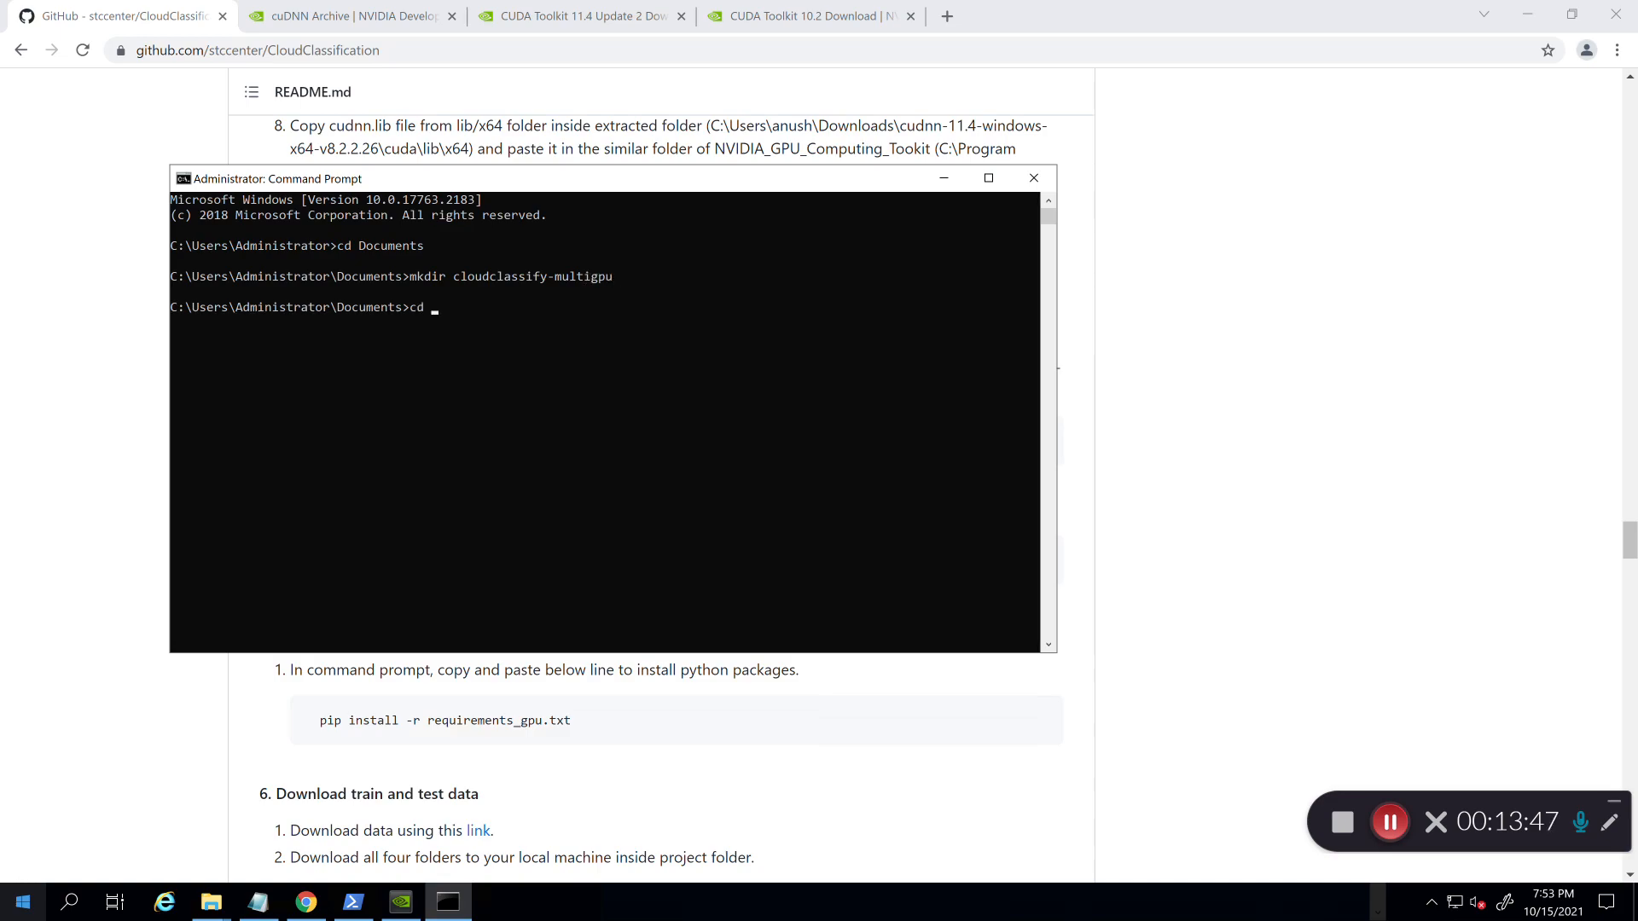
pyautogui.press('Tab')
pyautogui.press('Return')
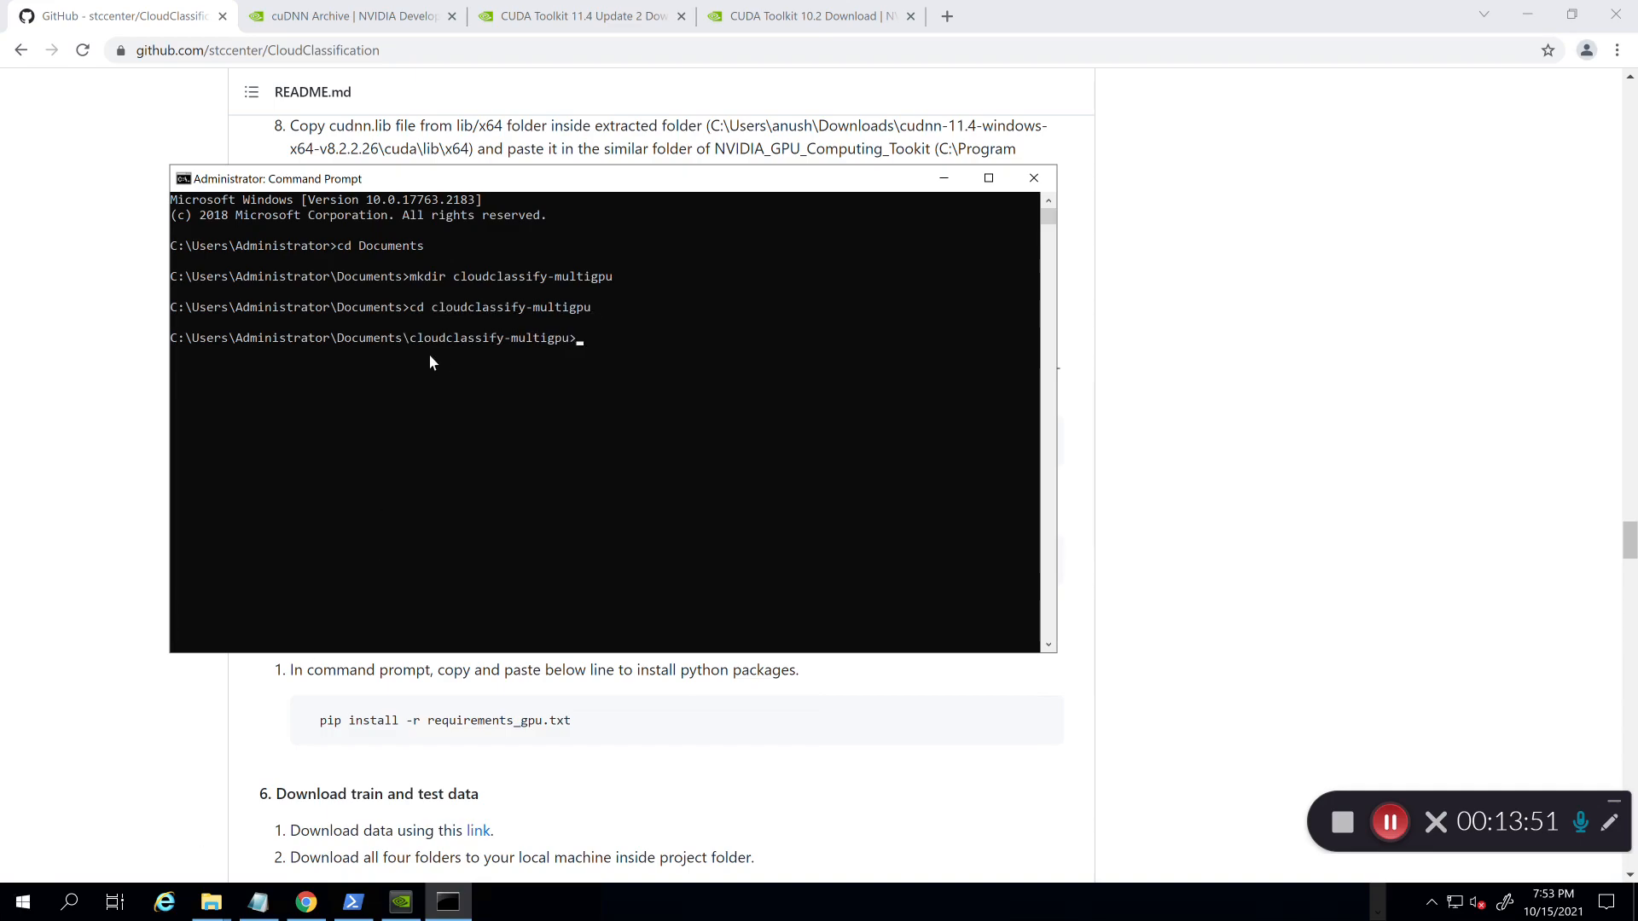
pyautogui.moveTo(422, 340); pyautogui.dragTo(602, 330)
pyautogui.click(609, 329)
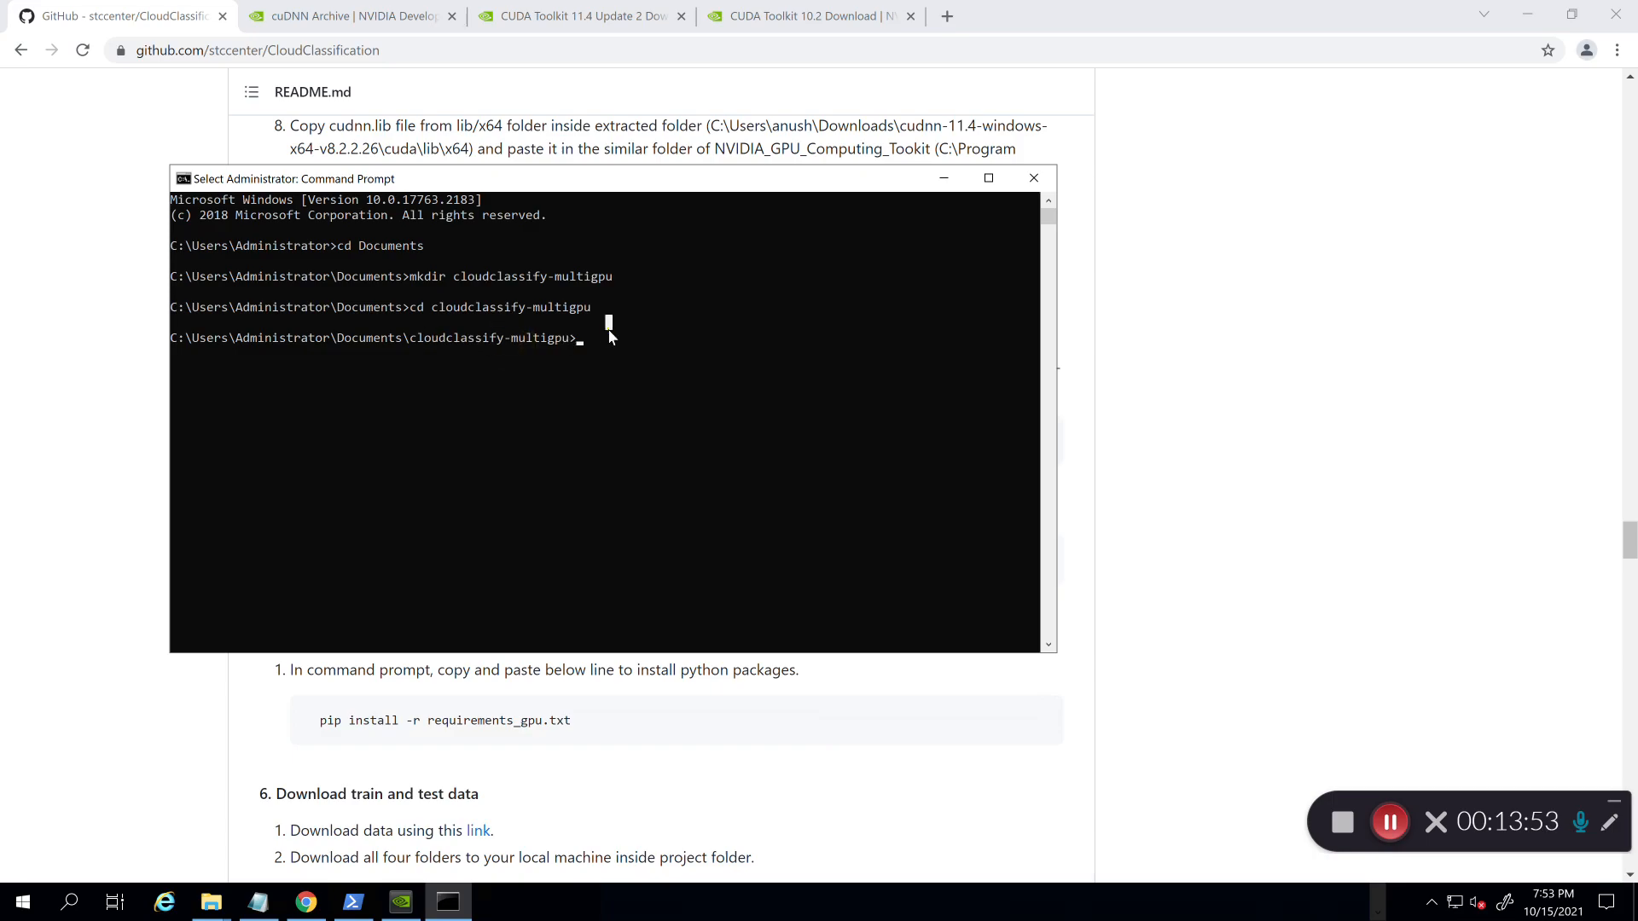
pyautogui.press('Escape')
pyautogui.write('python -m venv ')
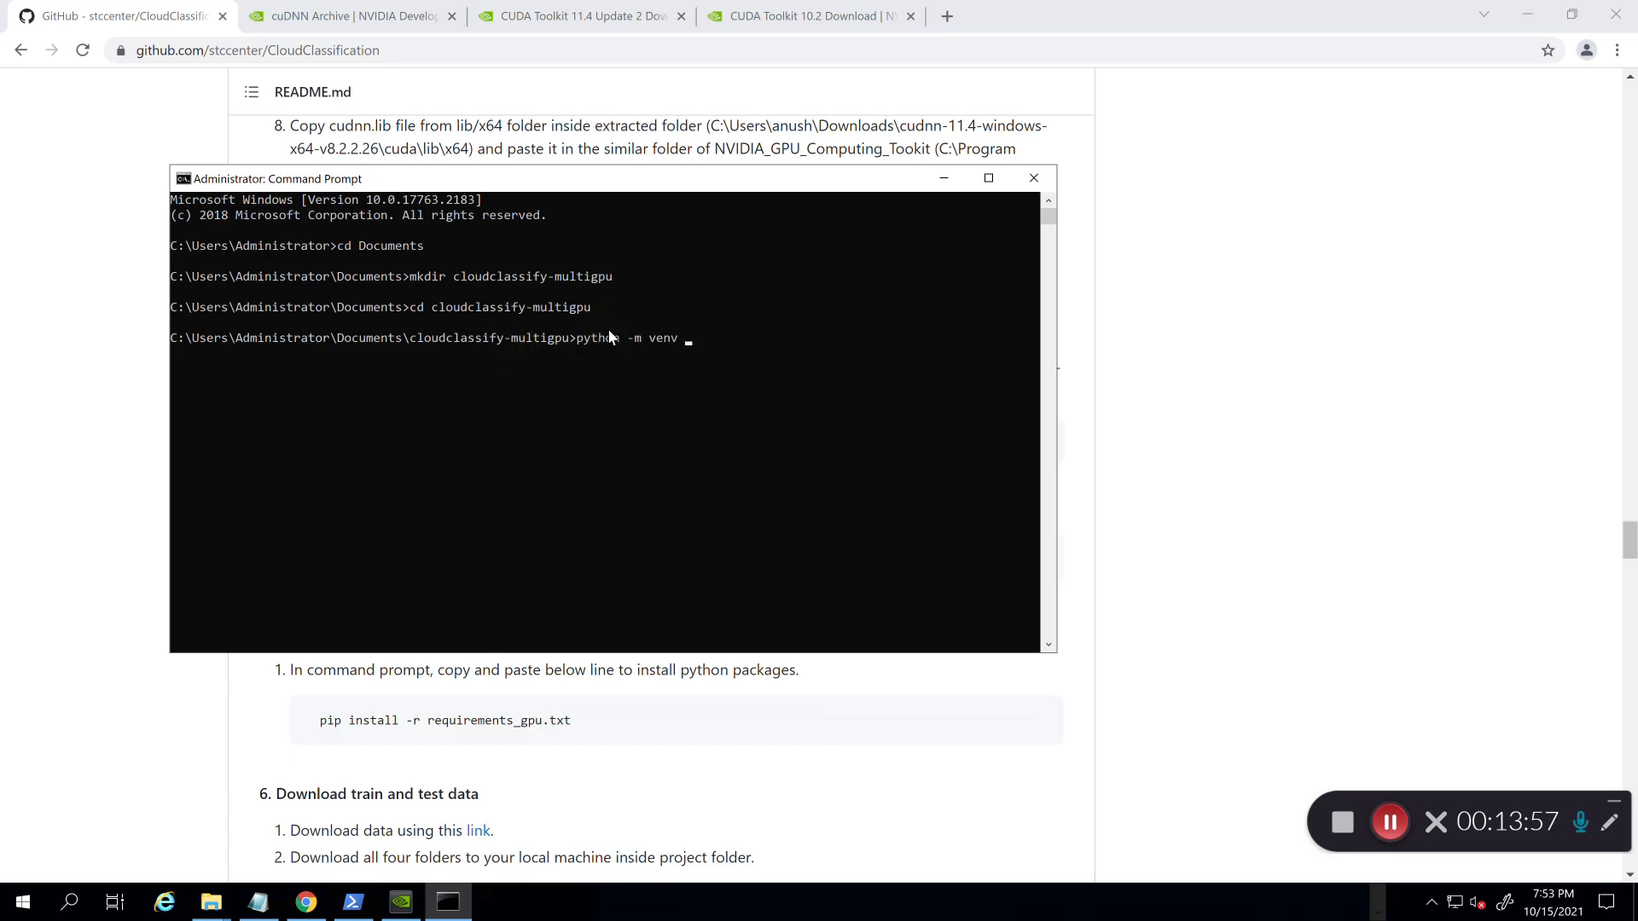
pyautogui.write('cloudclassify-multigpu')
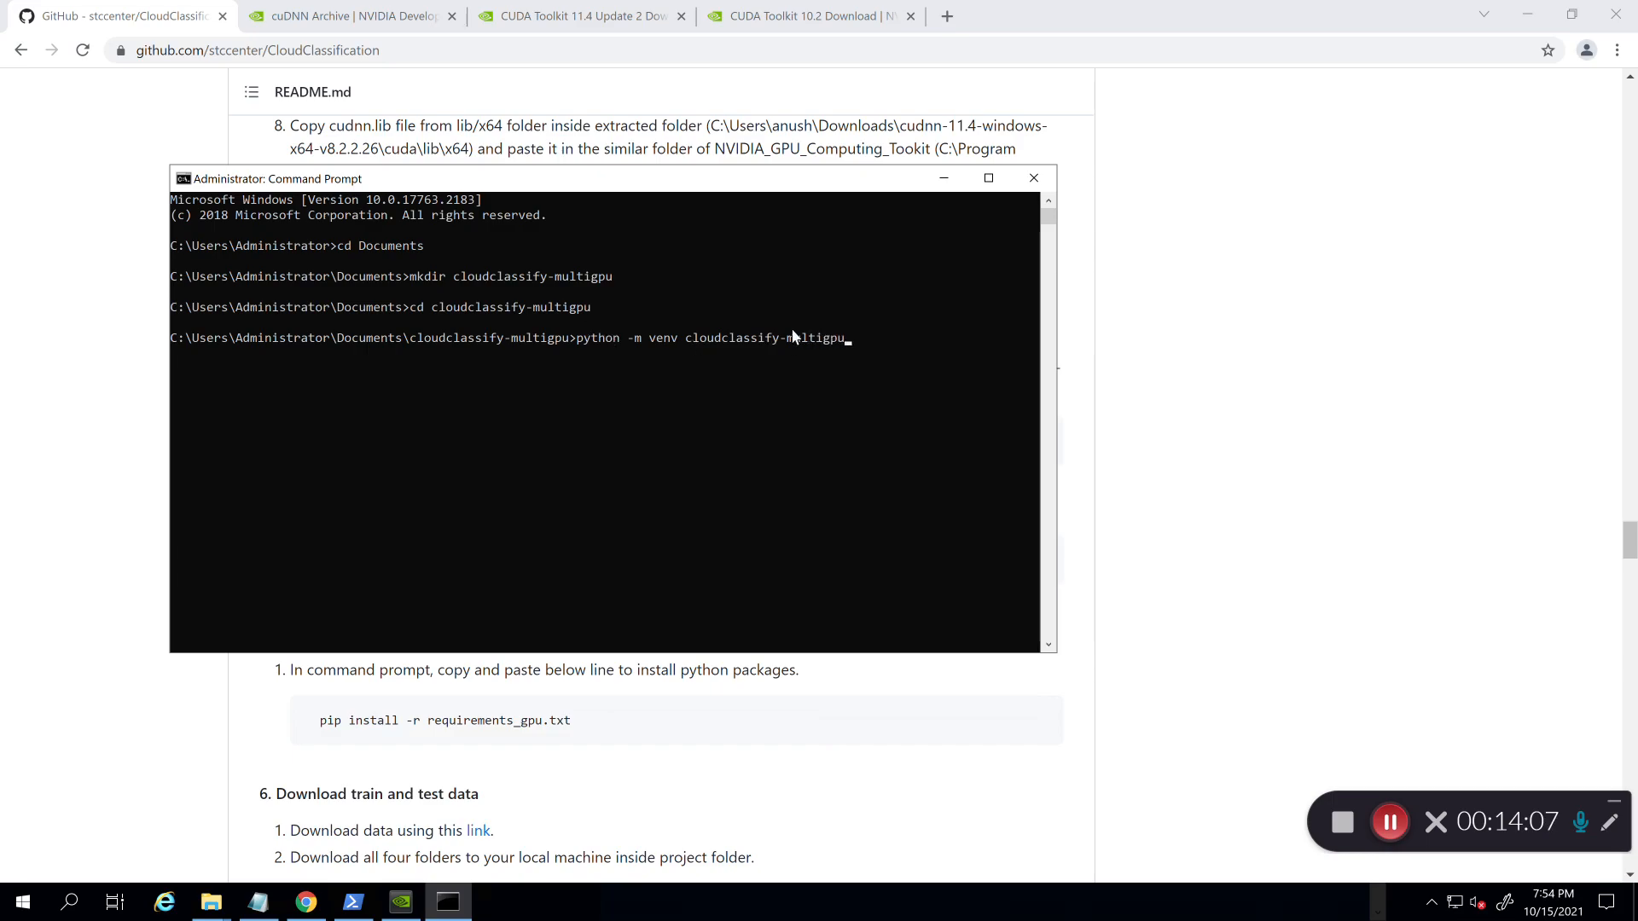
pyautogui.press('Return')
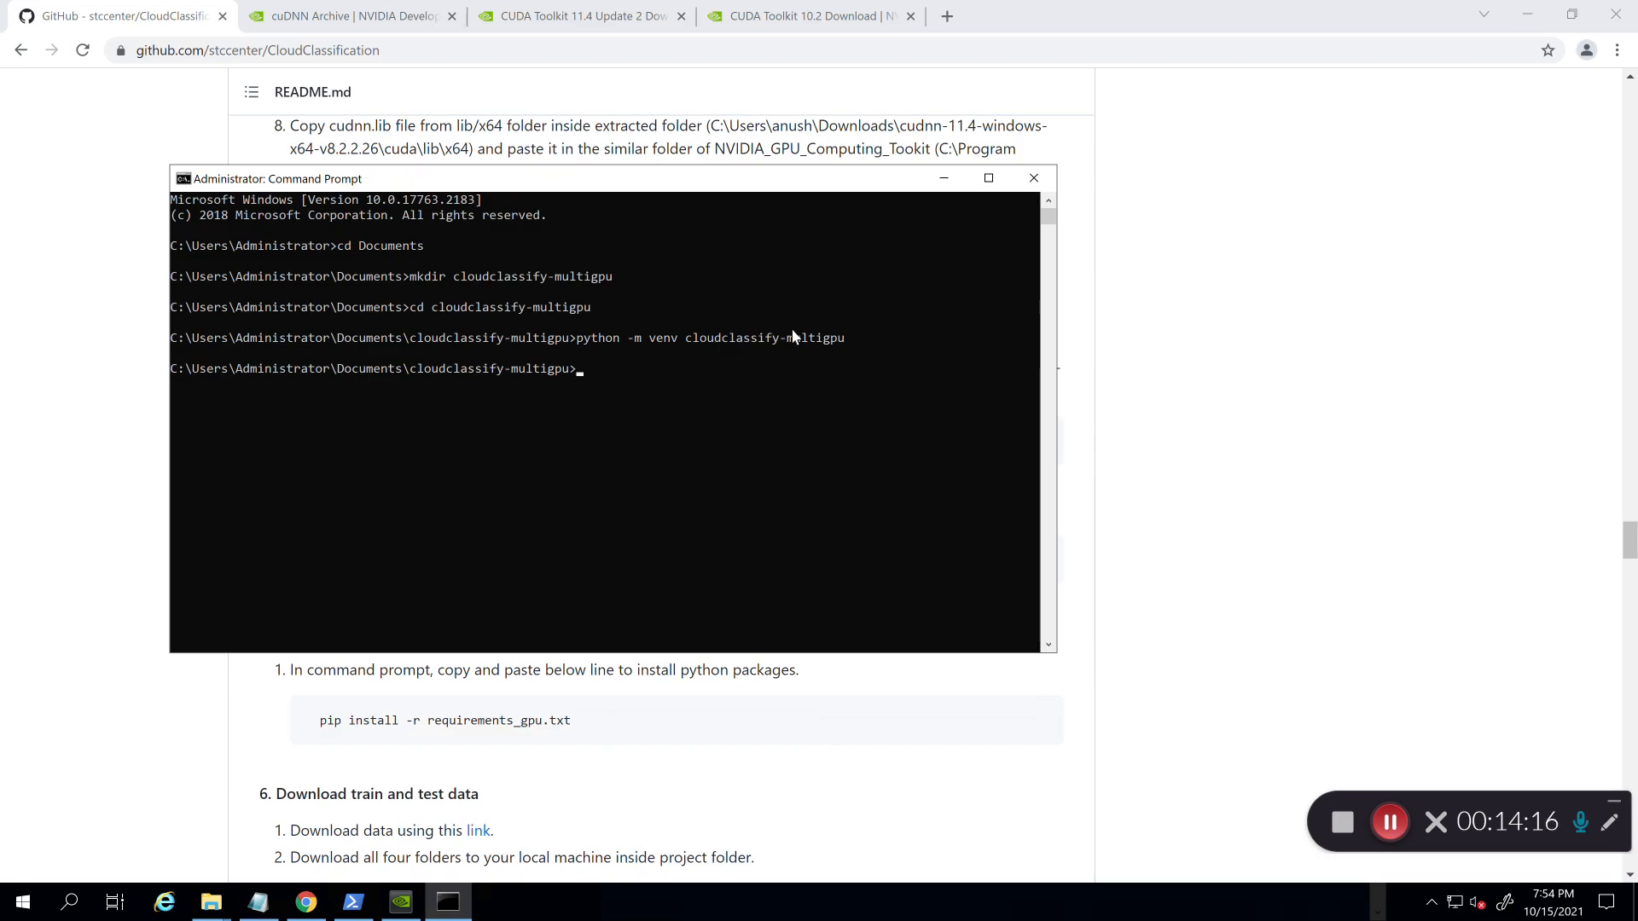
# Step: Activate the environment by running cloudclassify-multigpu\Scripts\activate.bat
pyautogui.write('py')
pyautogui.write('cl')
pyautogui.press('Tab')
pyautogui.write('\\S')
pyautogui.press('Tab')
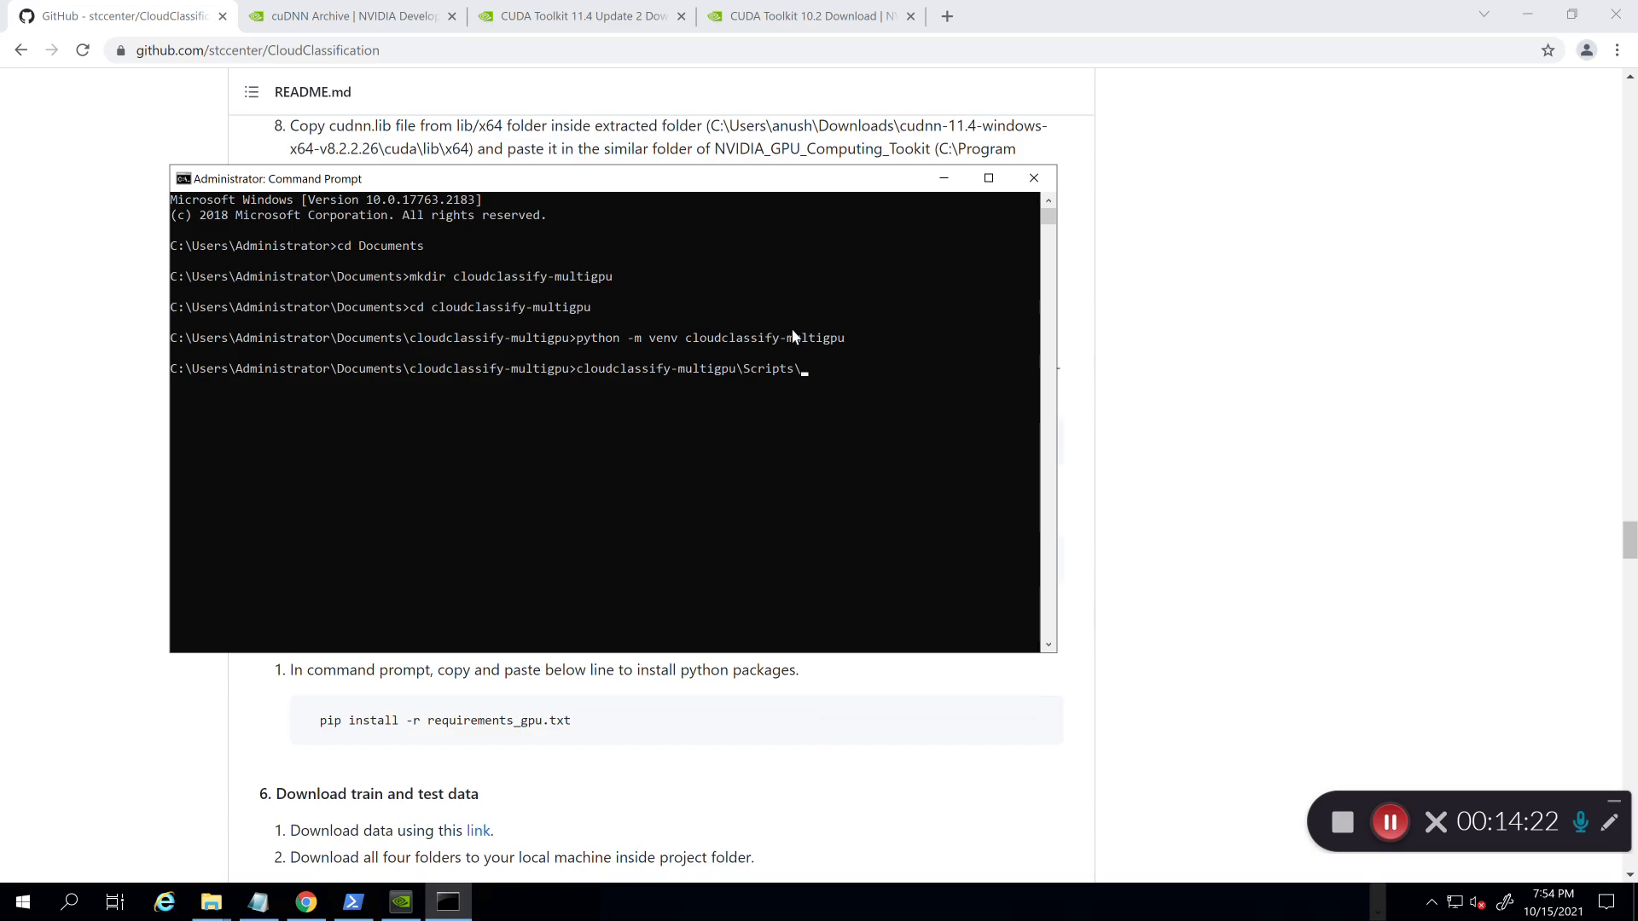
pyautogui.write('activate.bat')
pyautogui.press('Return')
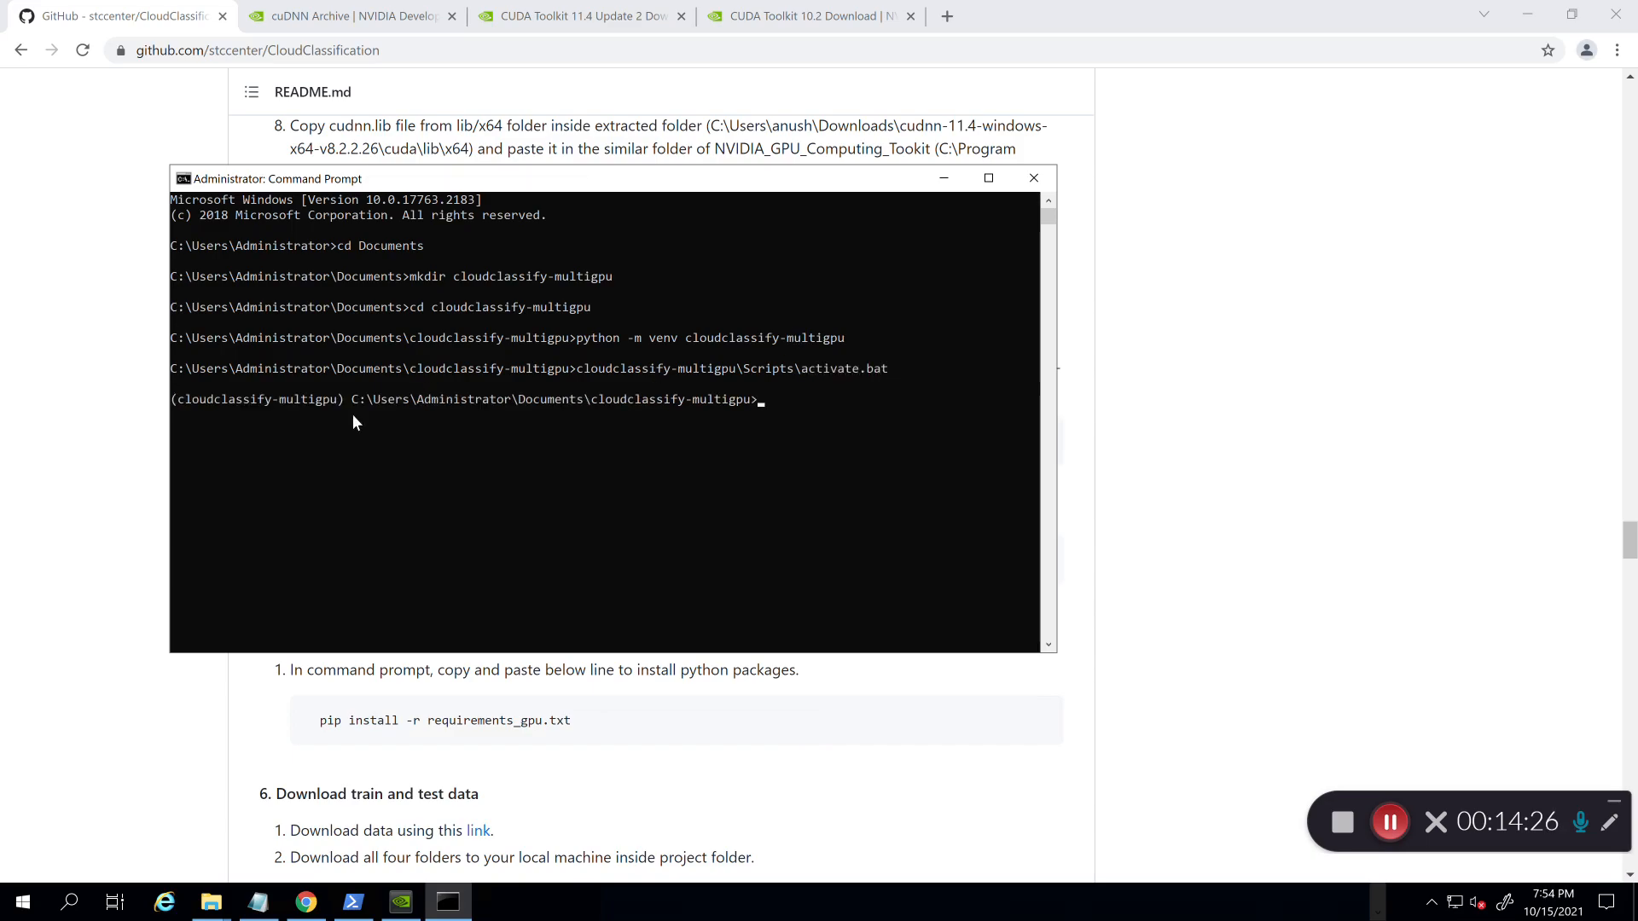
# Step: Return to the CloudClassification GitHub page and scroll to the repository's top
pyautogui.click(44, 392)
pyautogui.scroll(10, 48, 396)
pyautogui.scroll(15, 49, 397)
pyautogui.scroll(20, 49, 398)
pyautogui.scroll(-2, 51, 399)
pyautogui.scroll(3, 52, 399)
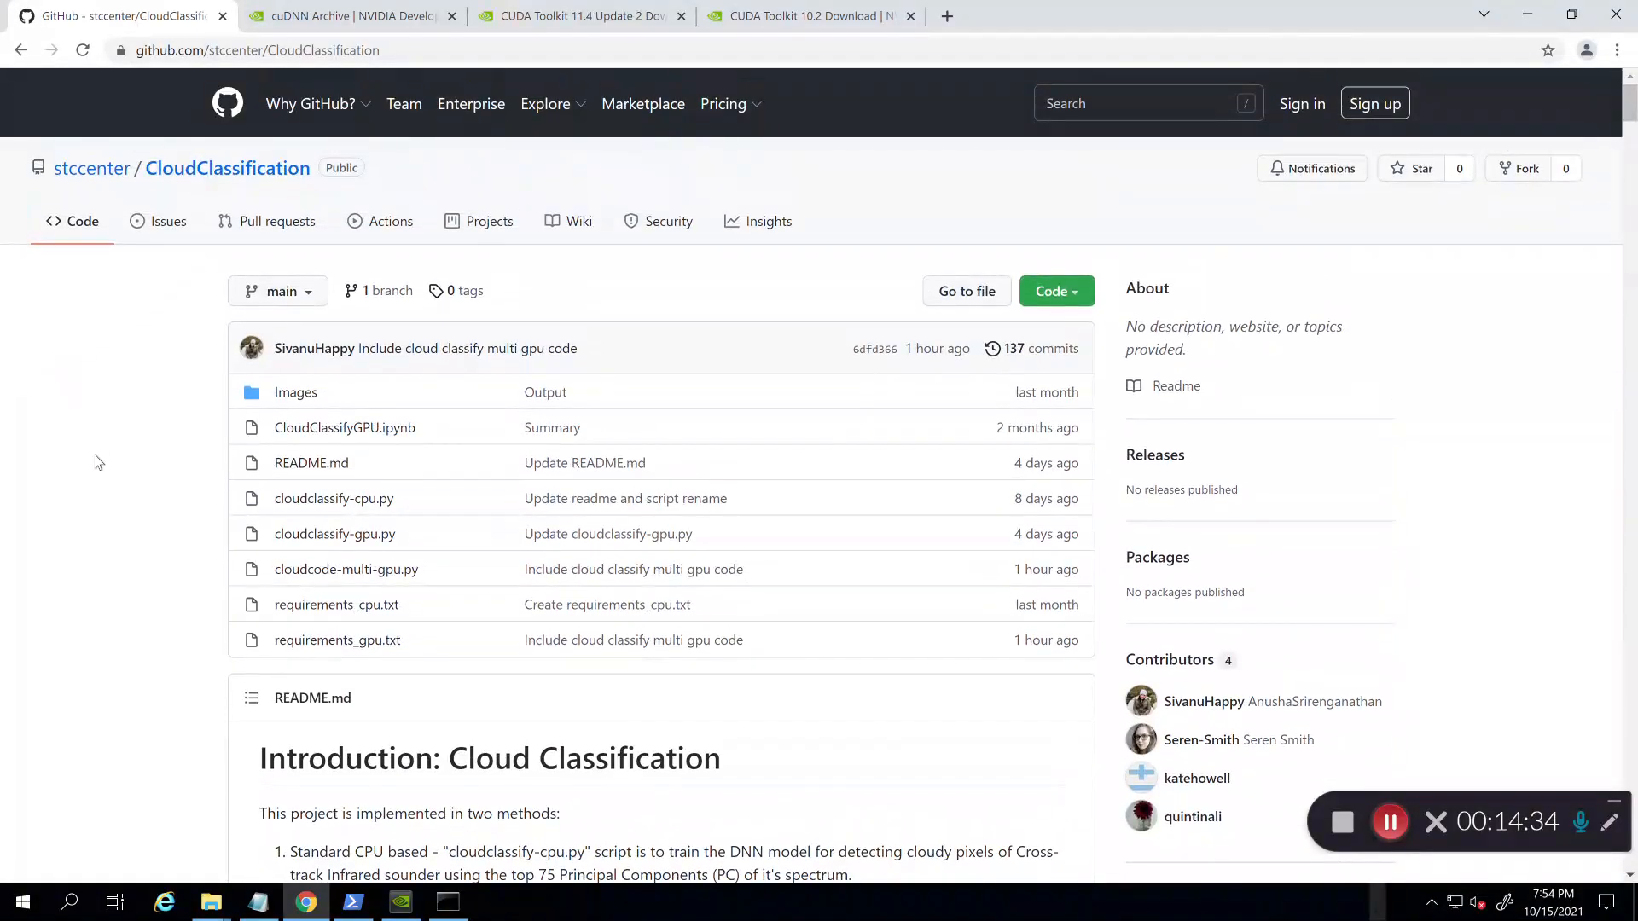
pyautogui.scroll(-1, 99, 461)
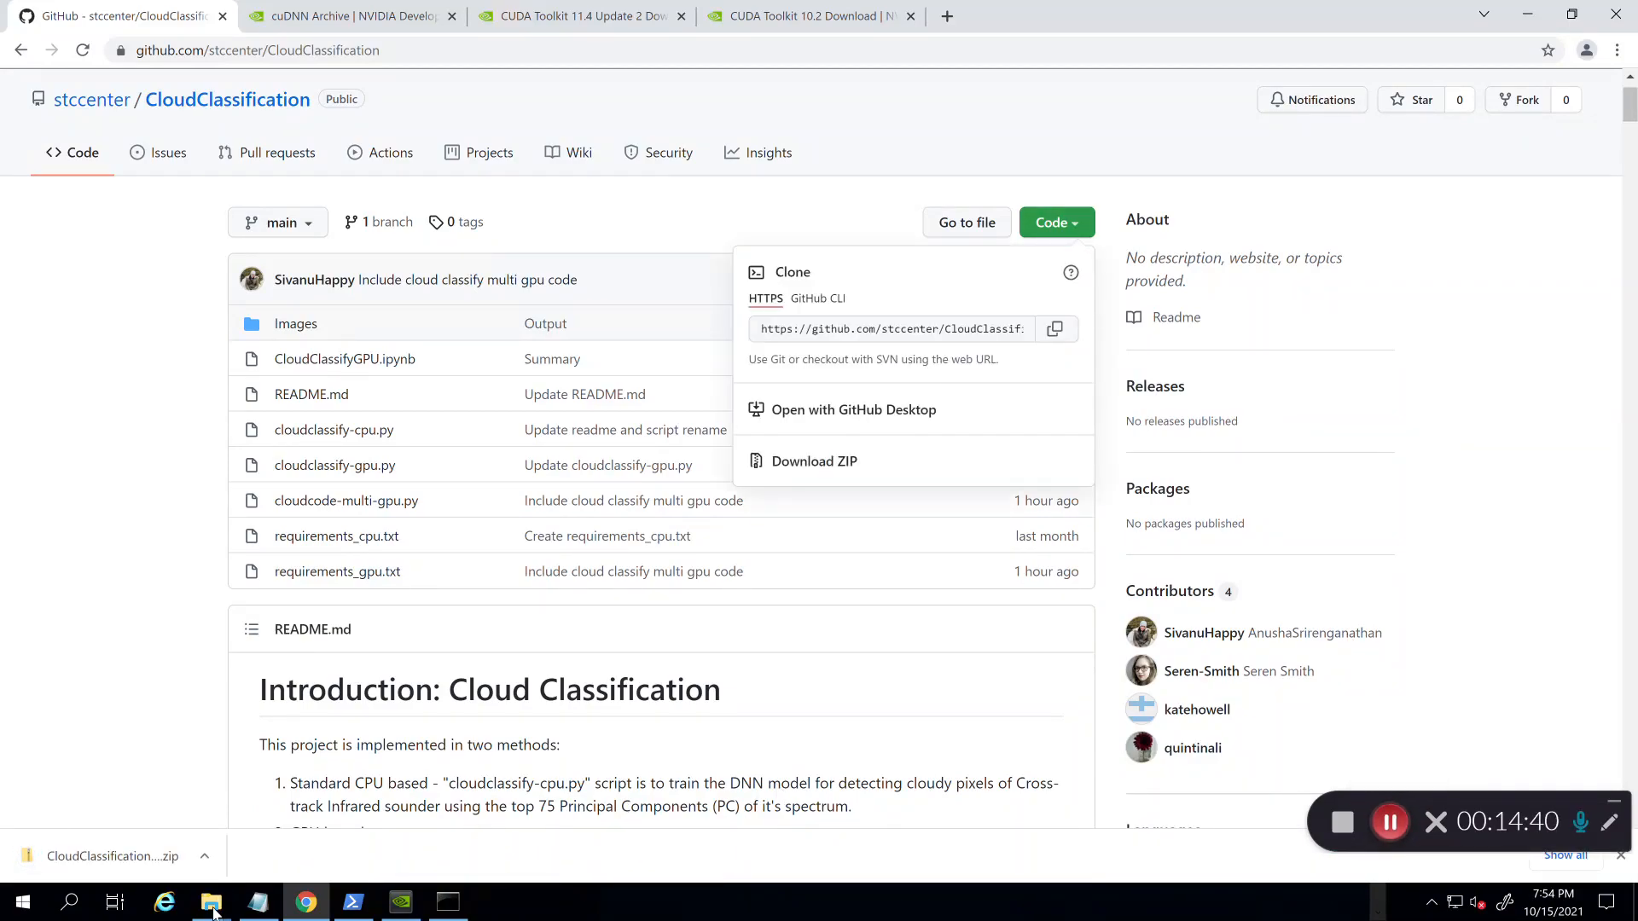
# Step: Bring the Downloads folder window forward from the File Explorer taskbar group
pyautogui.click(212, 906)
pyautogui.click(212, 907)
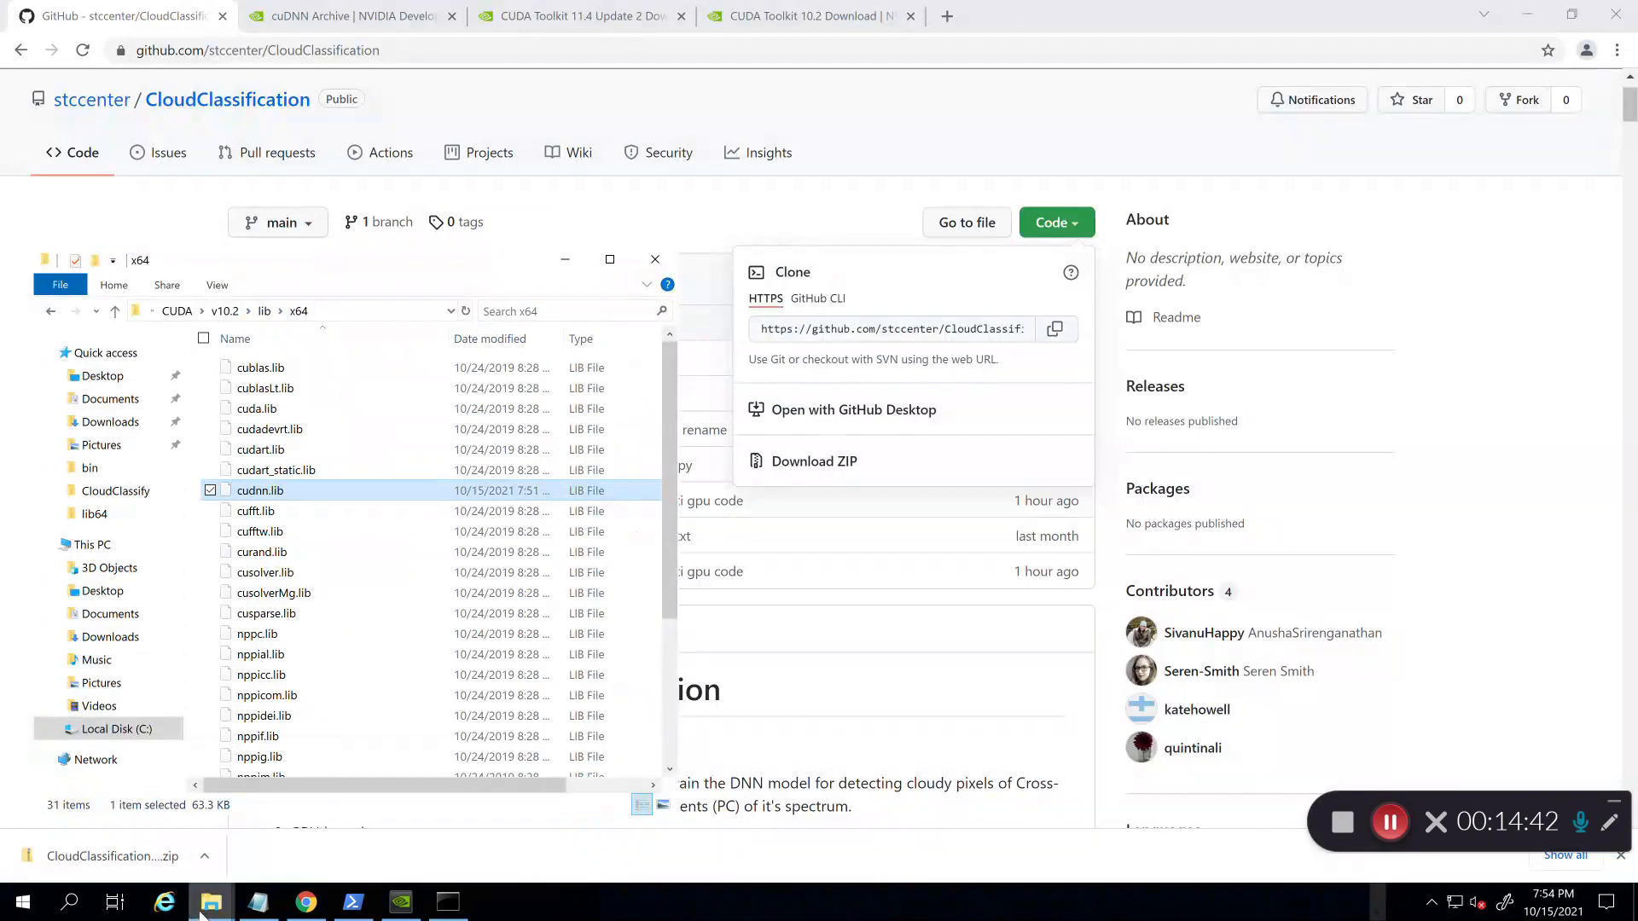
pyautogui.click(236, 824)
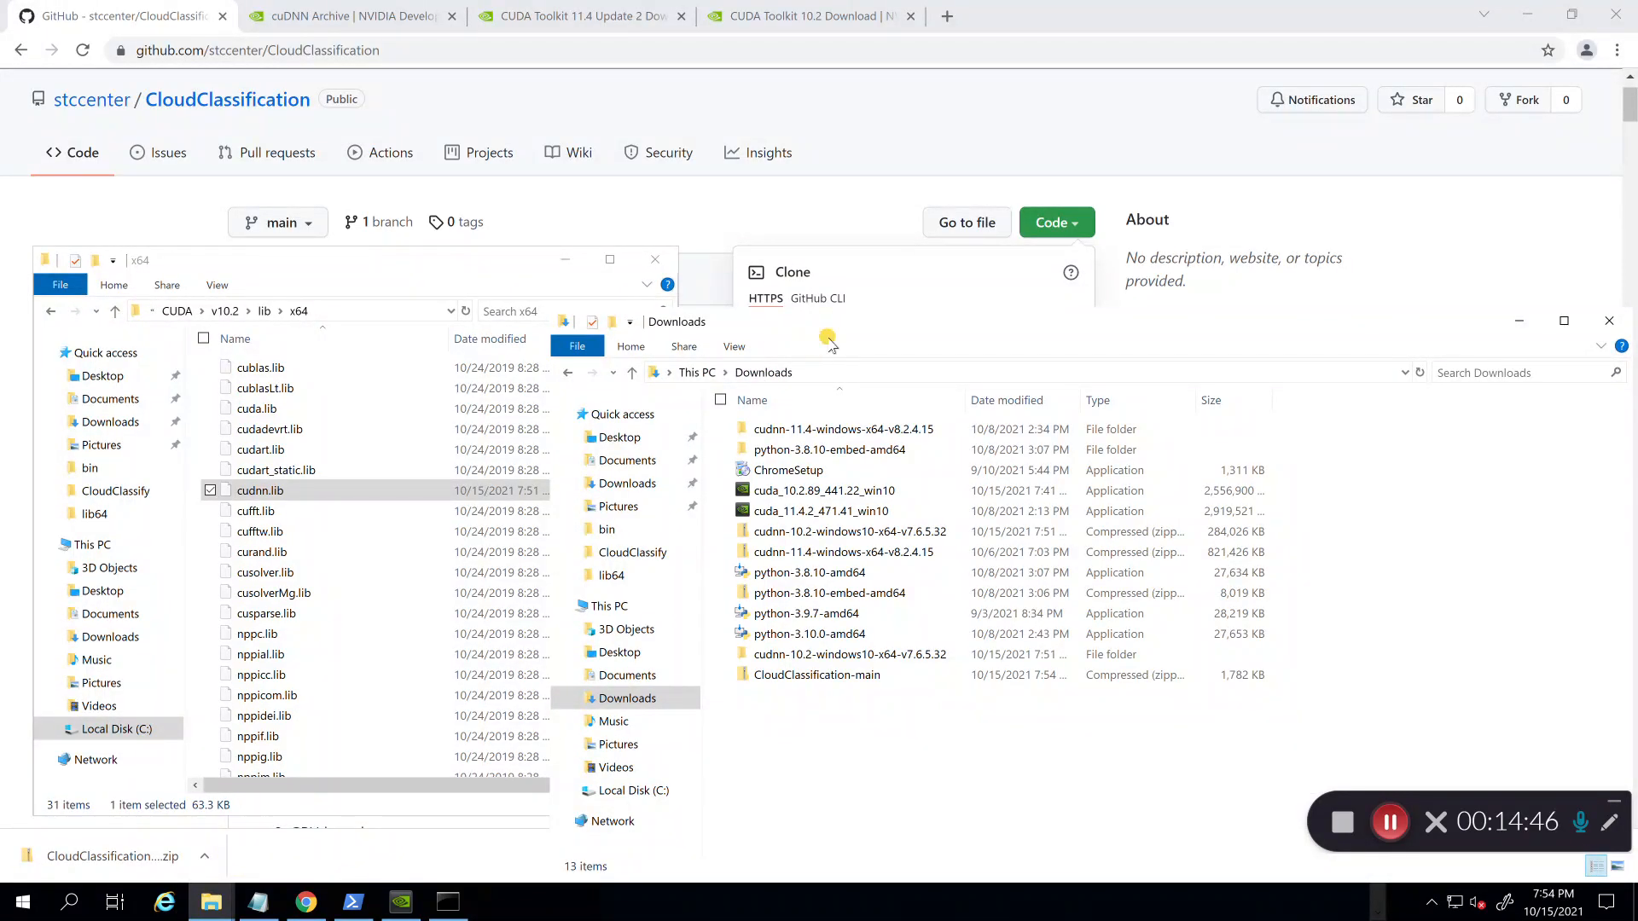
# Step: Maximize the Downloads window and select the CloudClassification-main zip archive
pyautogui.click(1563, 321)
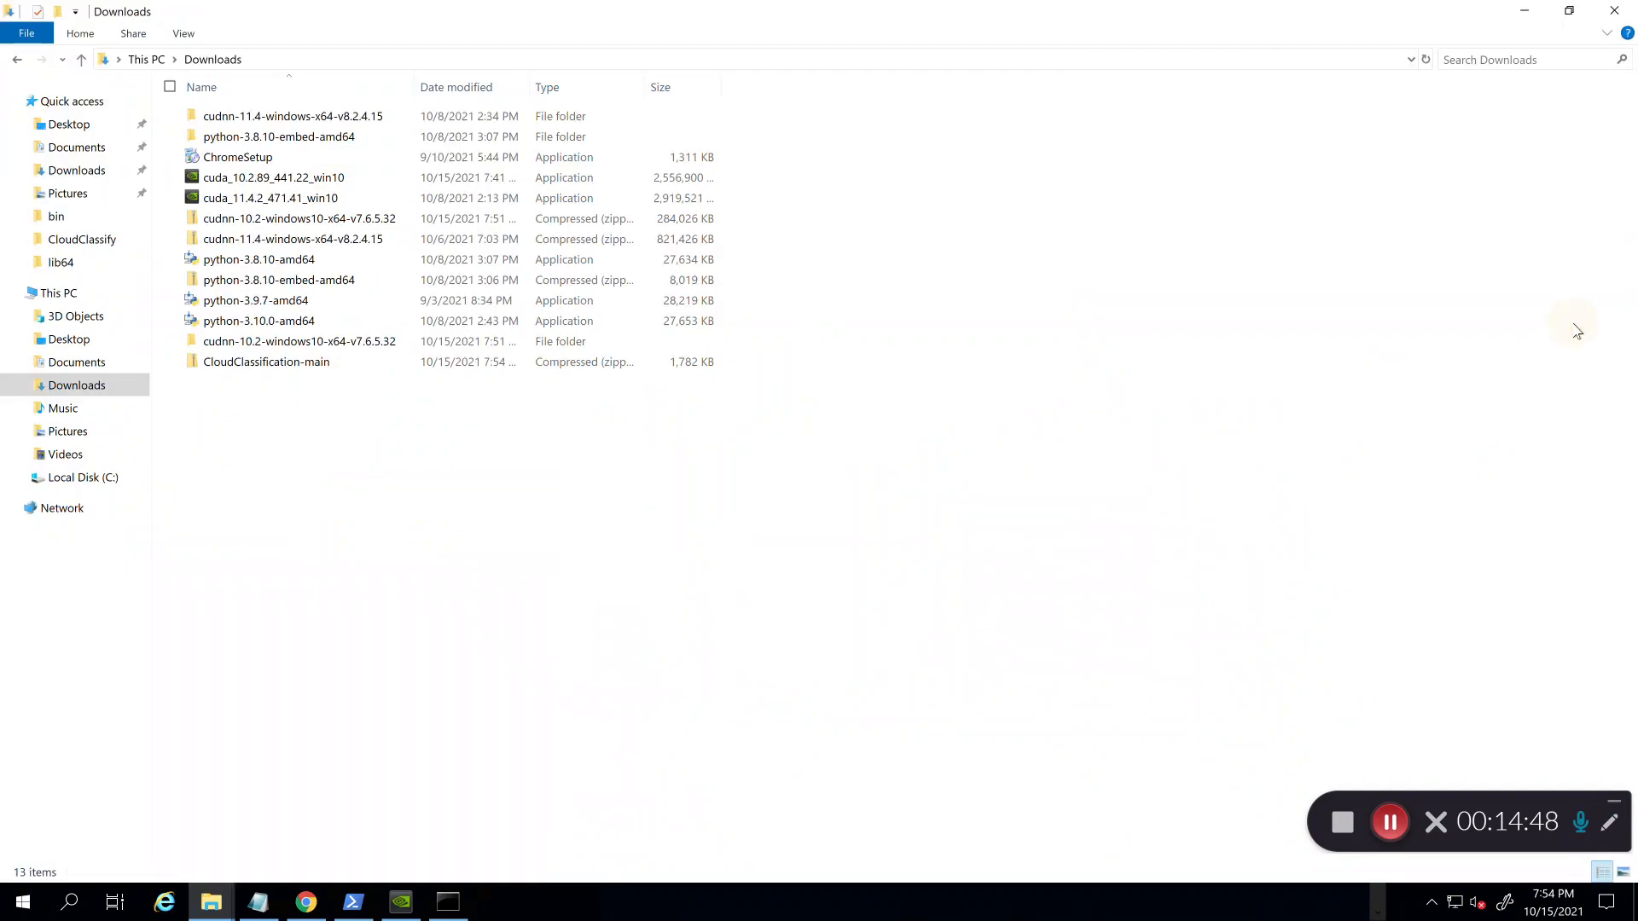
pyautogui.click(861, 455)
pyautogui.click(250, 369)
pyautogui.rightClick(249, 368)
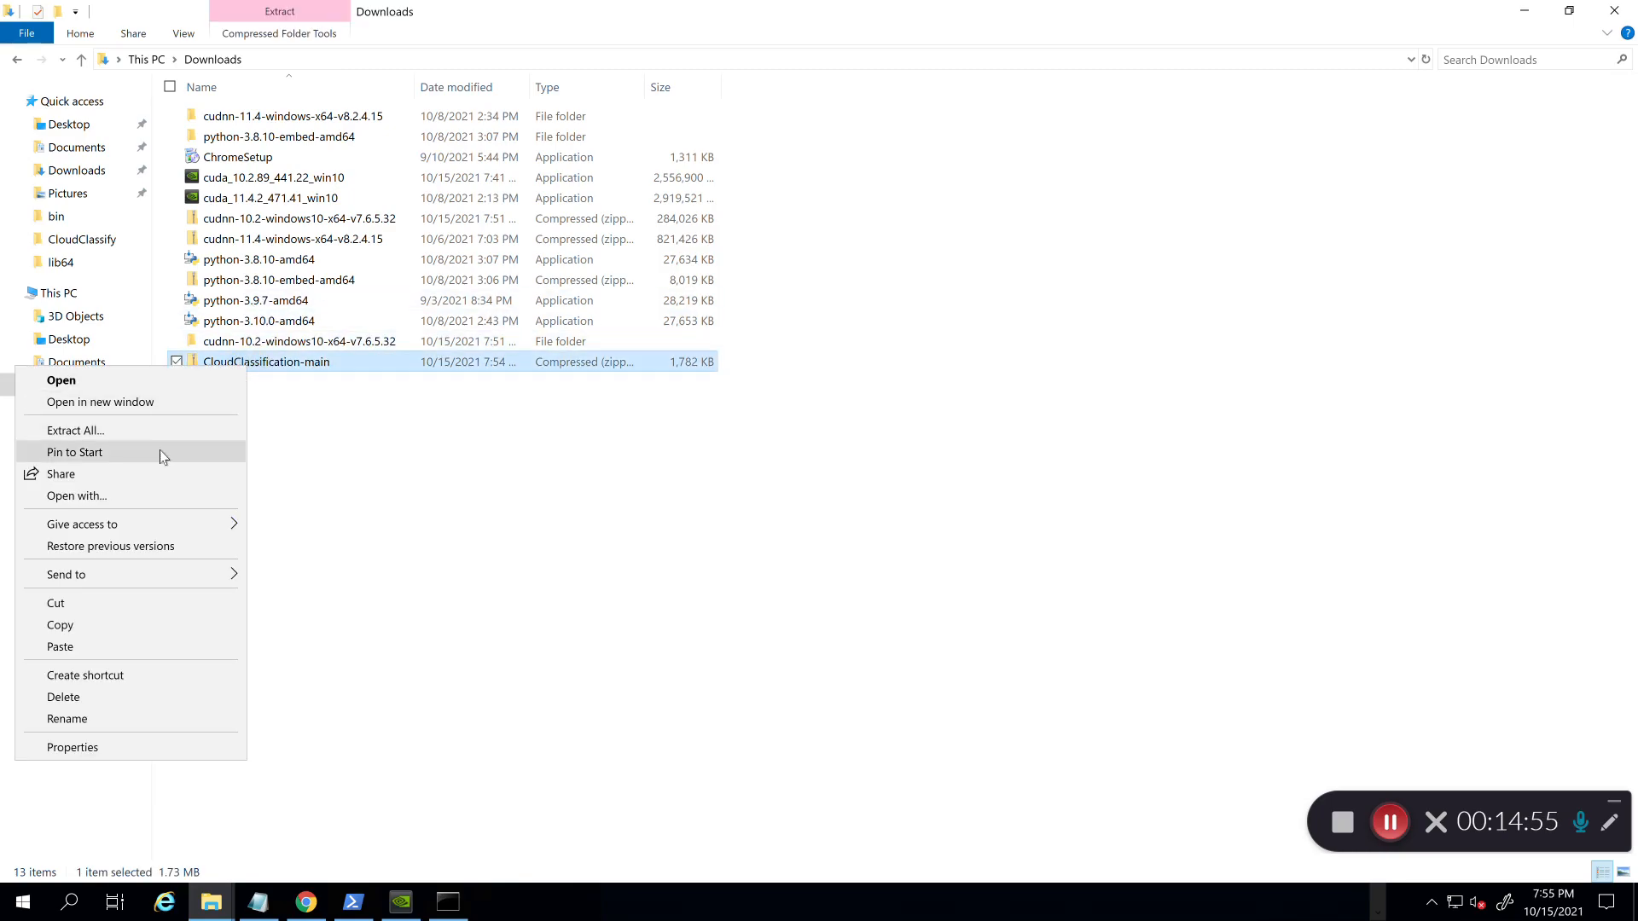
# Step: Extract CloudClassification-main and copy cloudcode-multi-gpu into Documents\cloudclassify-multigpu
pyautogui.click(137, 430)
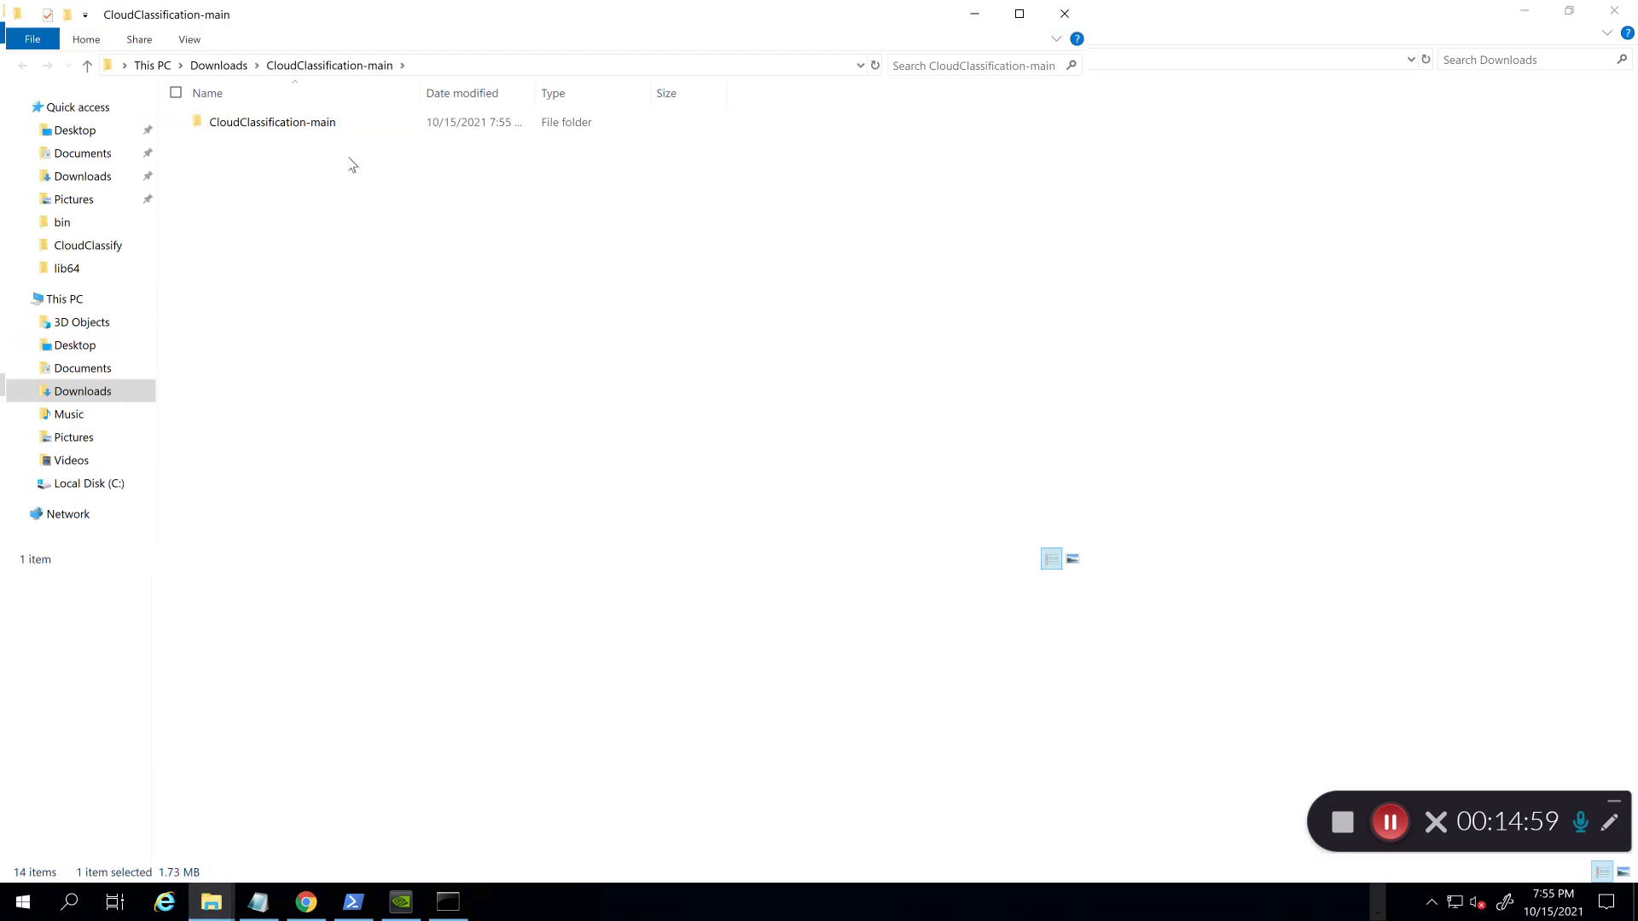
pyautogui.doubleClick(316, 123)
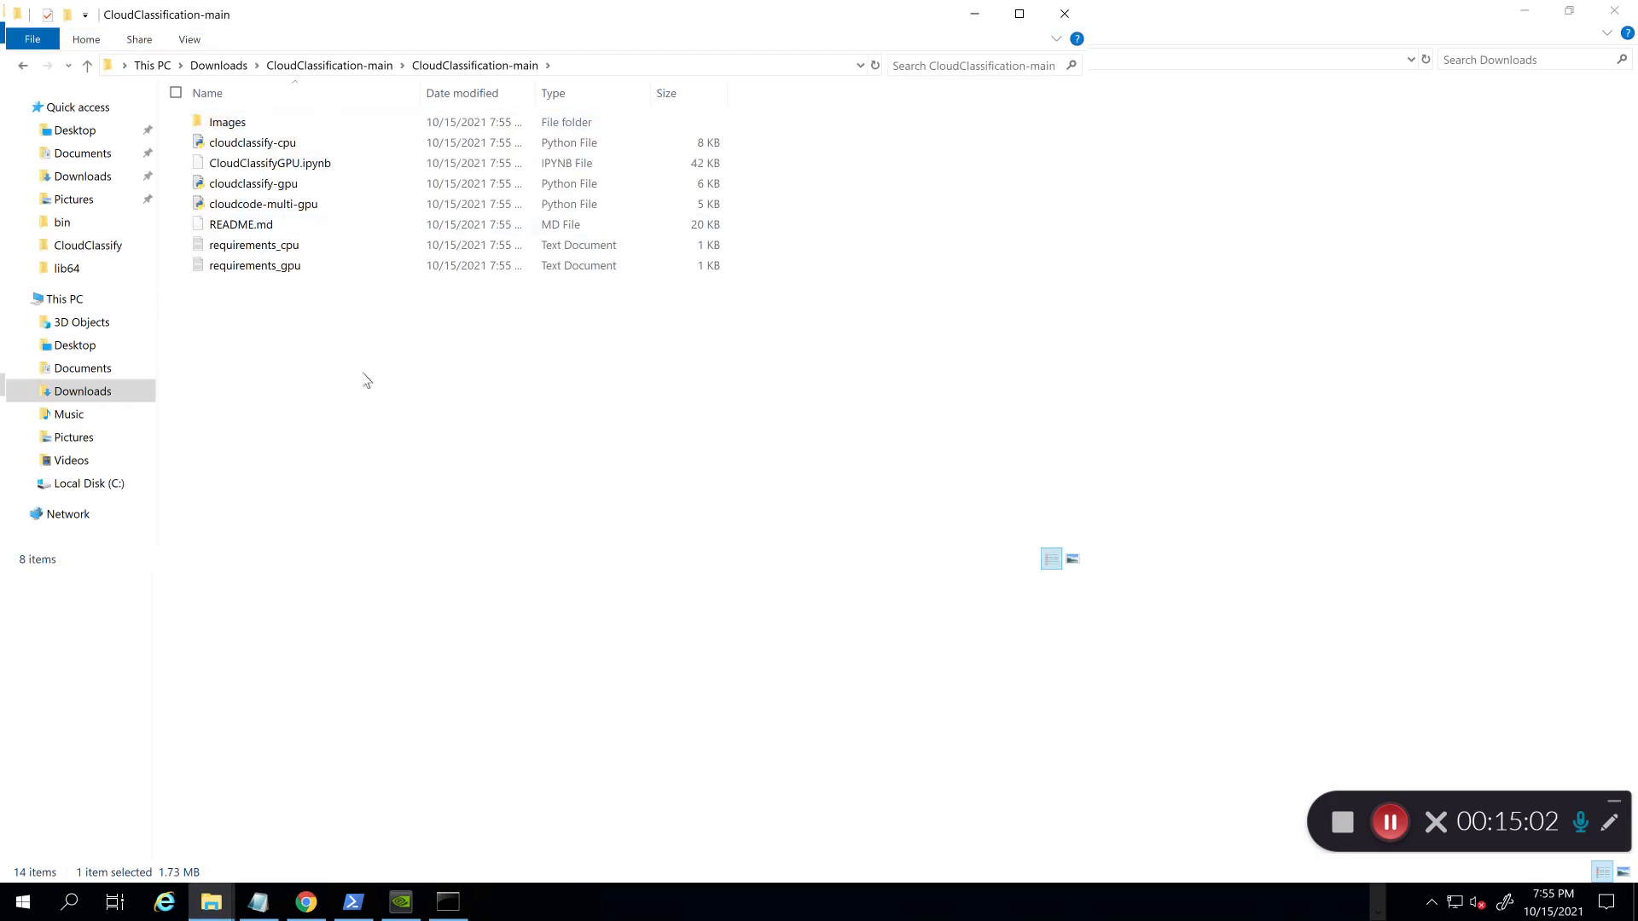
pyautogui.click(292, 209)
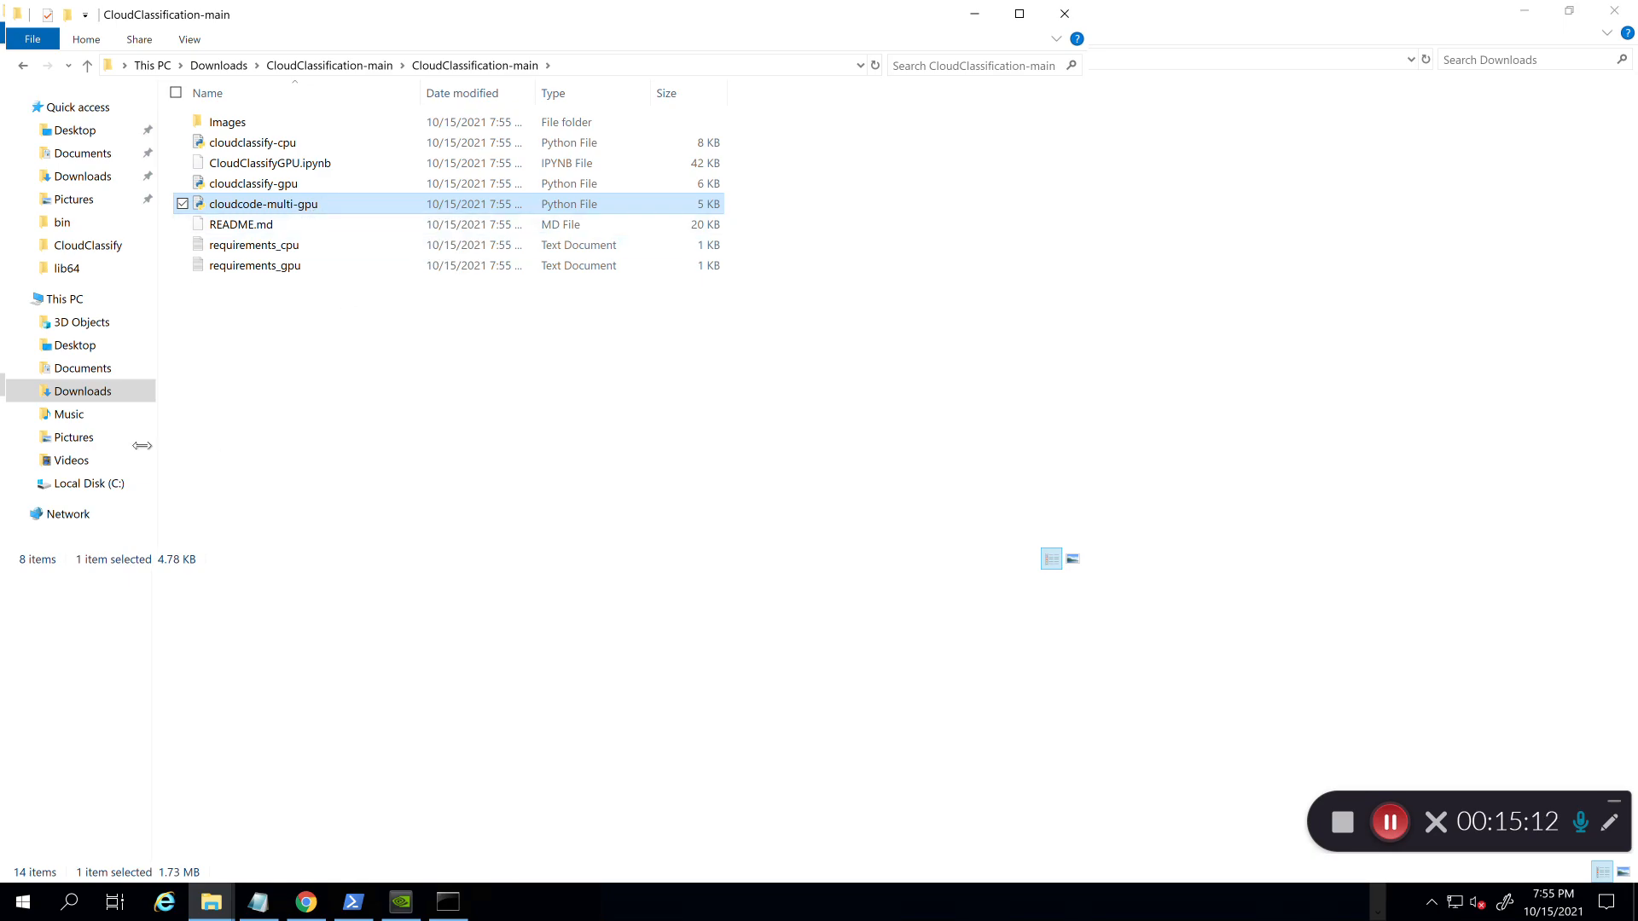
pyautogui.click(86, 153)
pyautogui.doubleClick(258, 129)
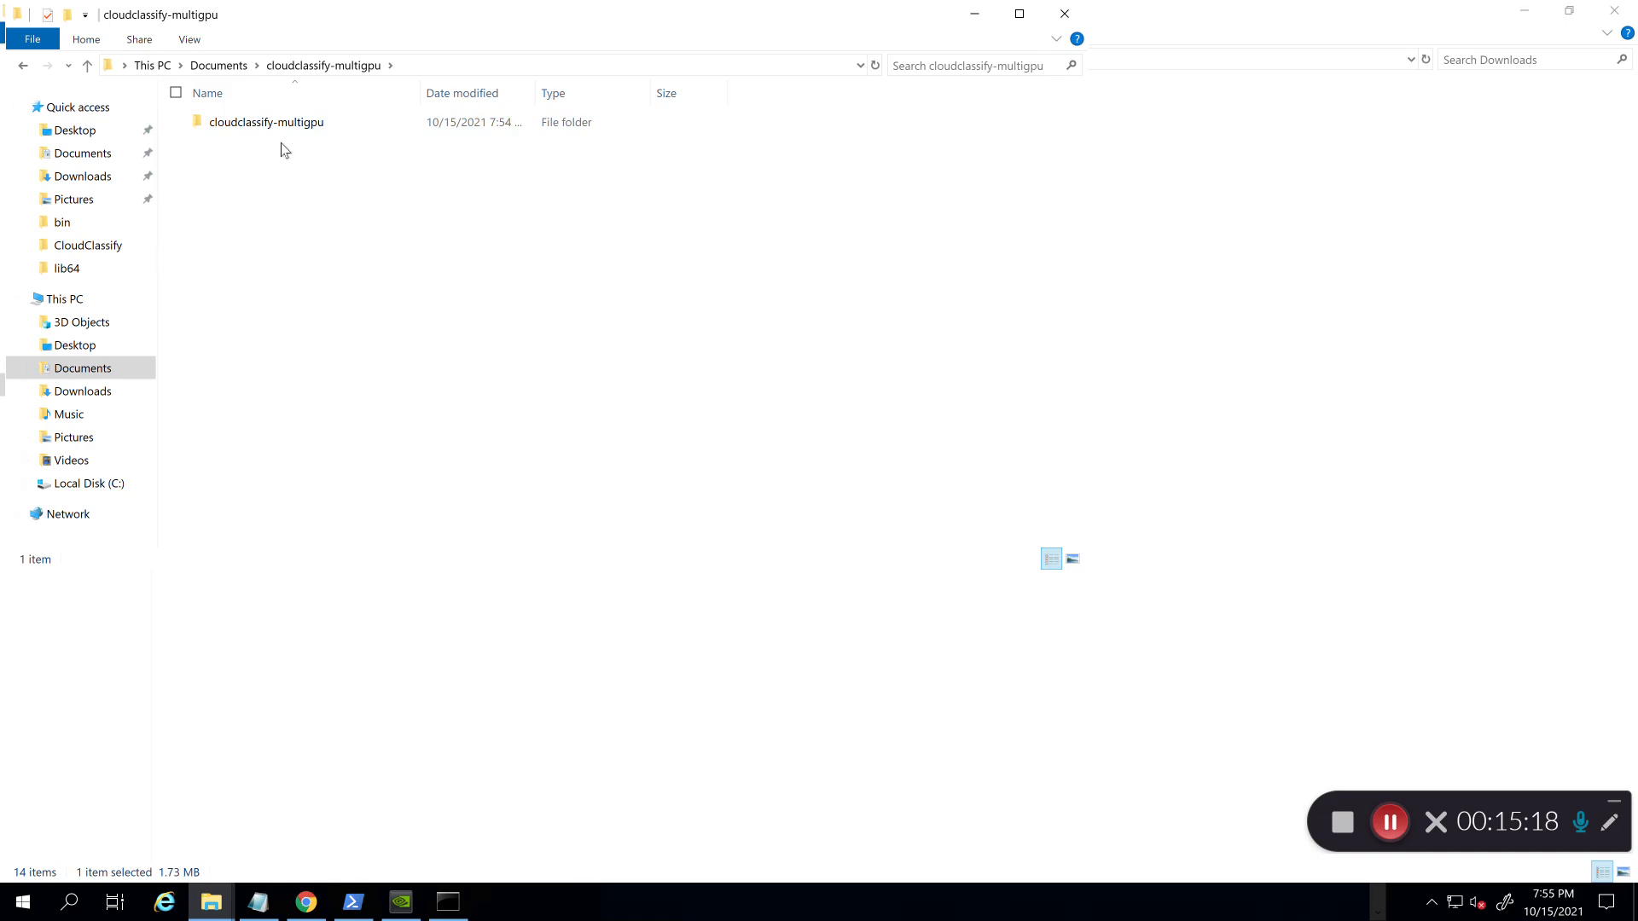
pyautogui.hotkey('ctrl', 'v')
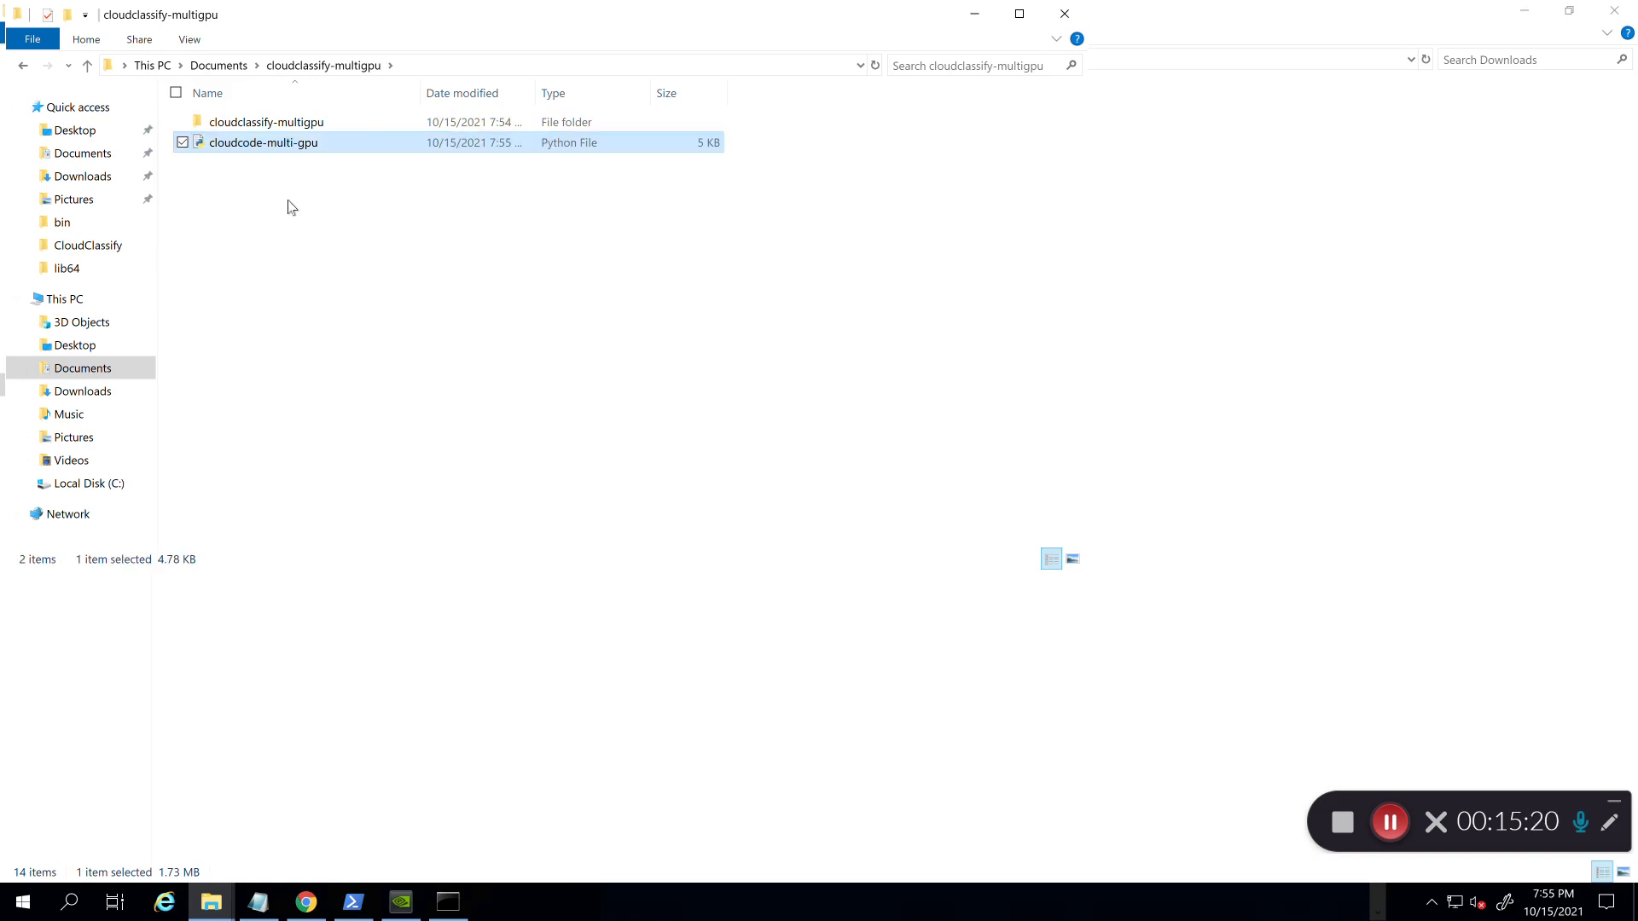
pyautogui.click(291, 207)
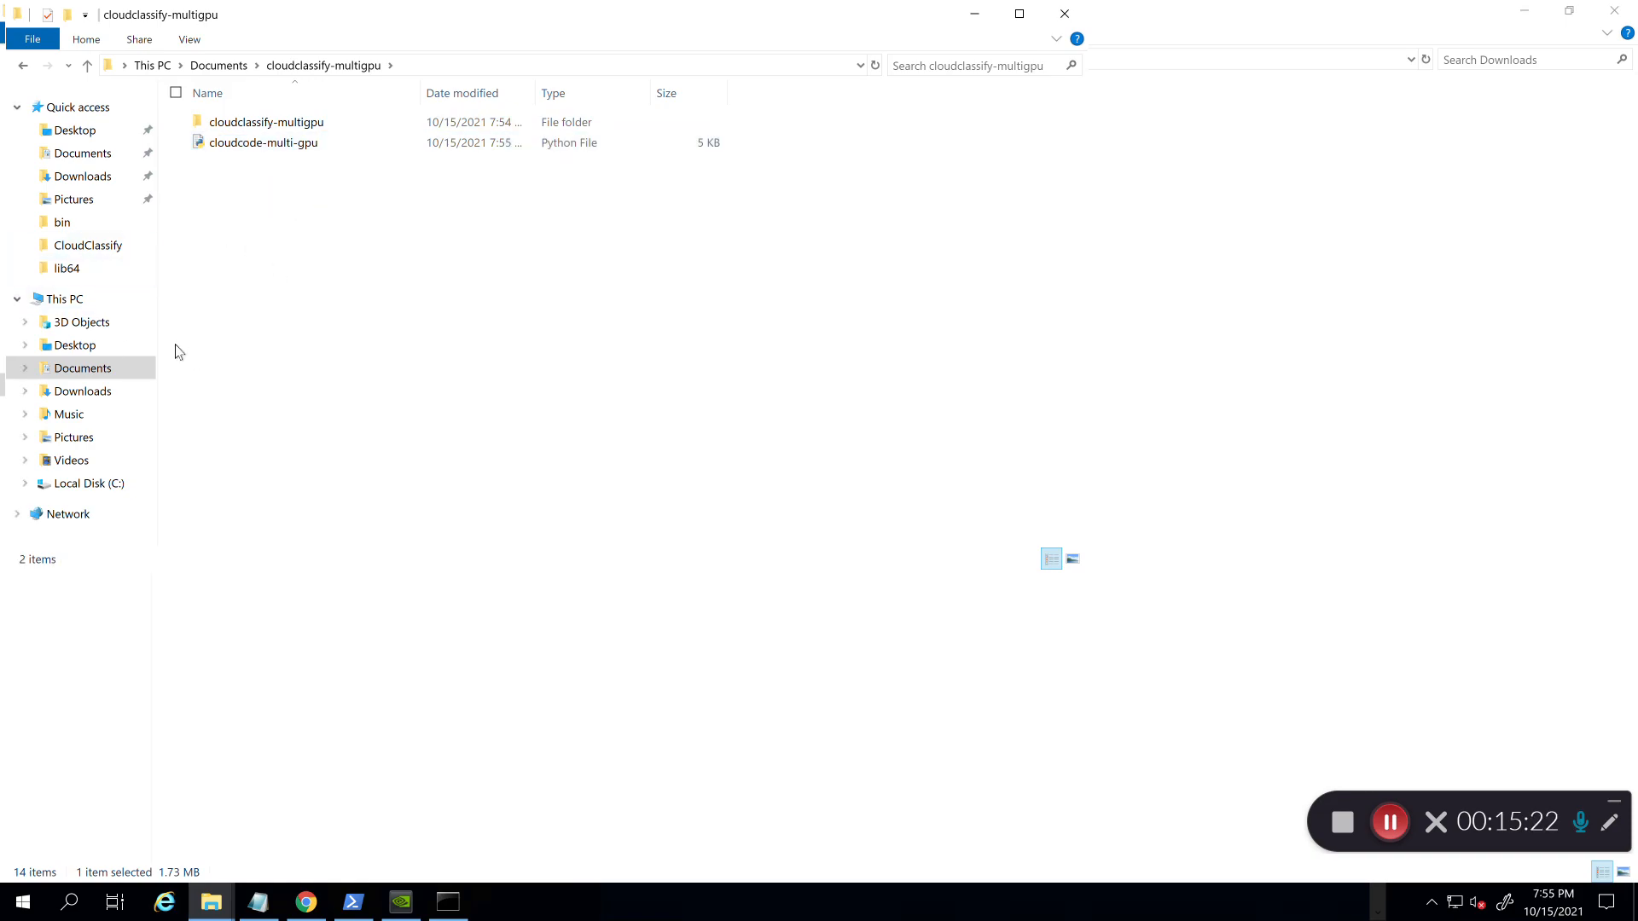
# Step: Copy requirements_gpu from the extracted folder into Documents\cloudclassify-multigpu
pyautogui.click(104, 179)
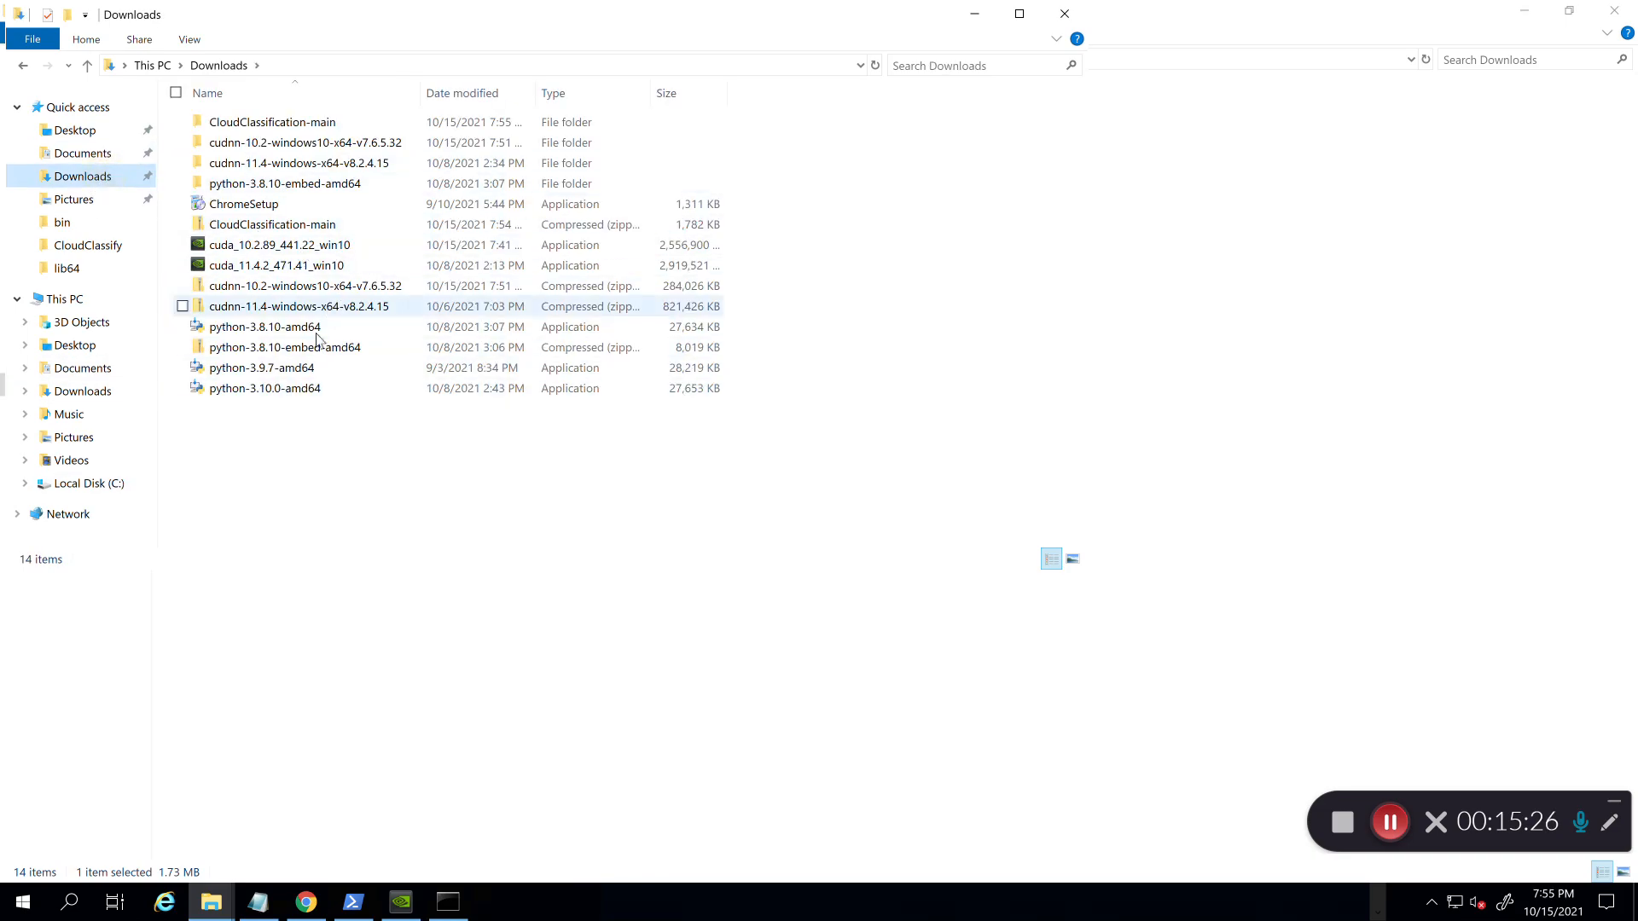
pyautogui.doubleClick(289, 123)
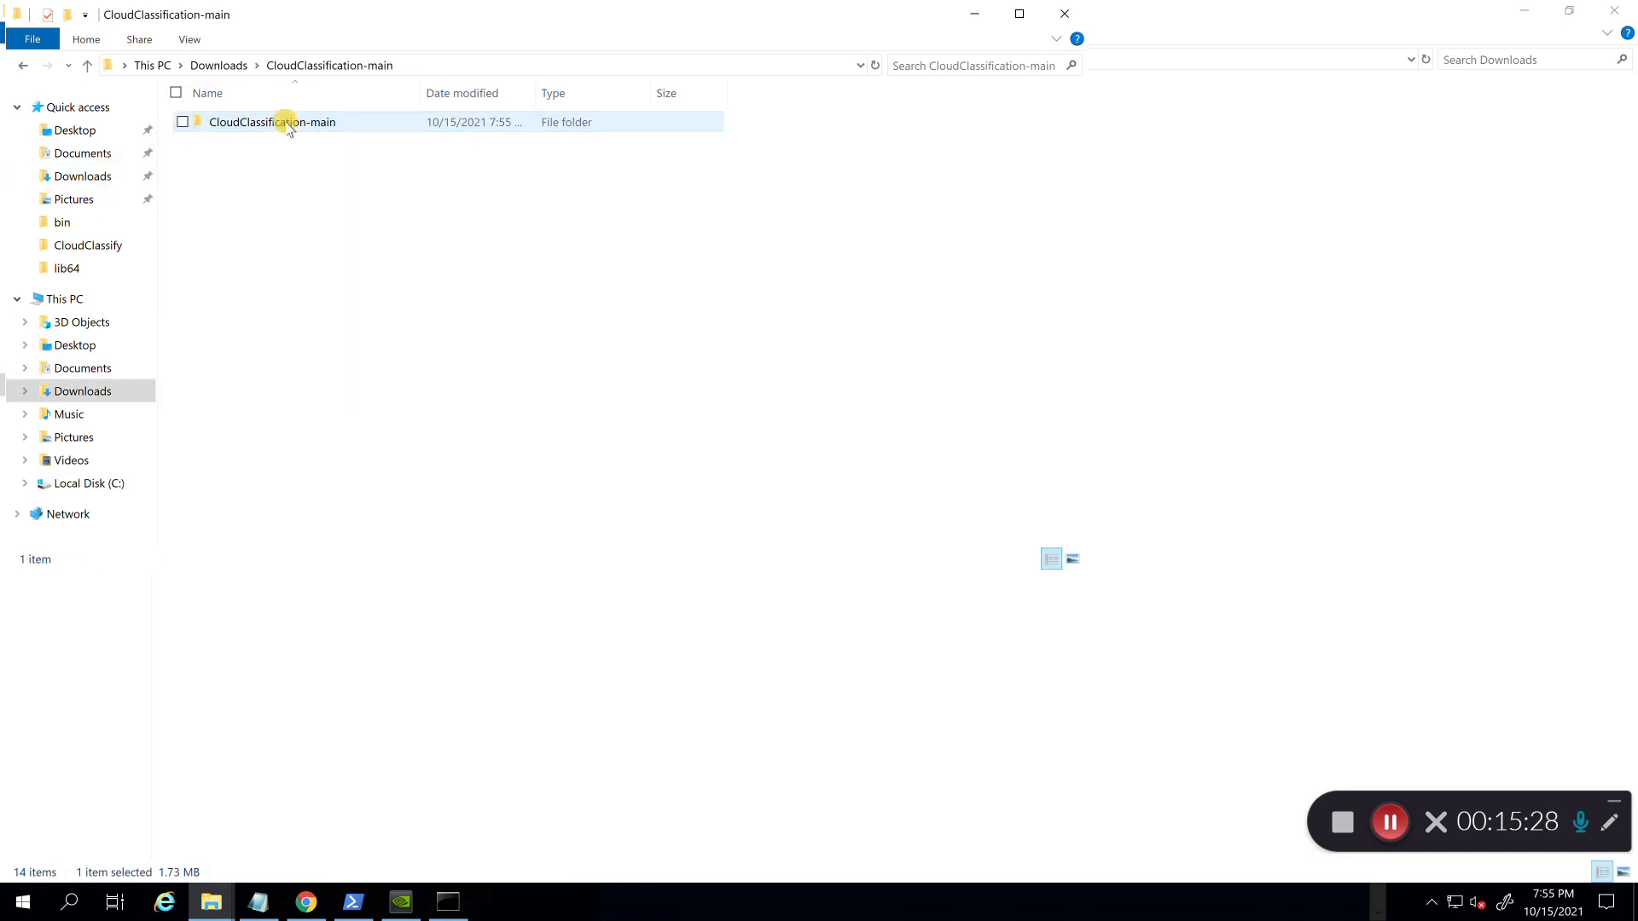
pyautogui.doubleClick(288, 124)
pyautogui.click(284, 265)
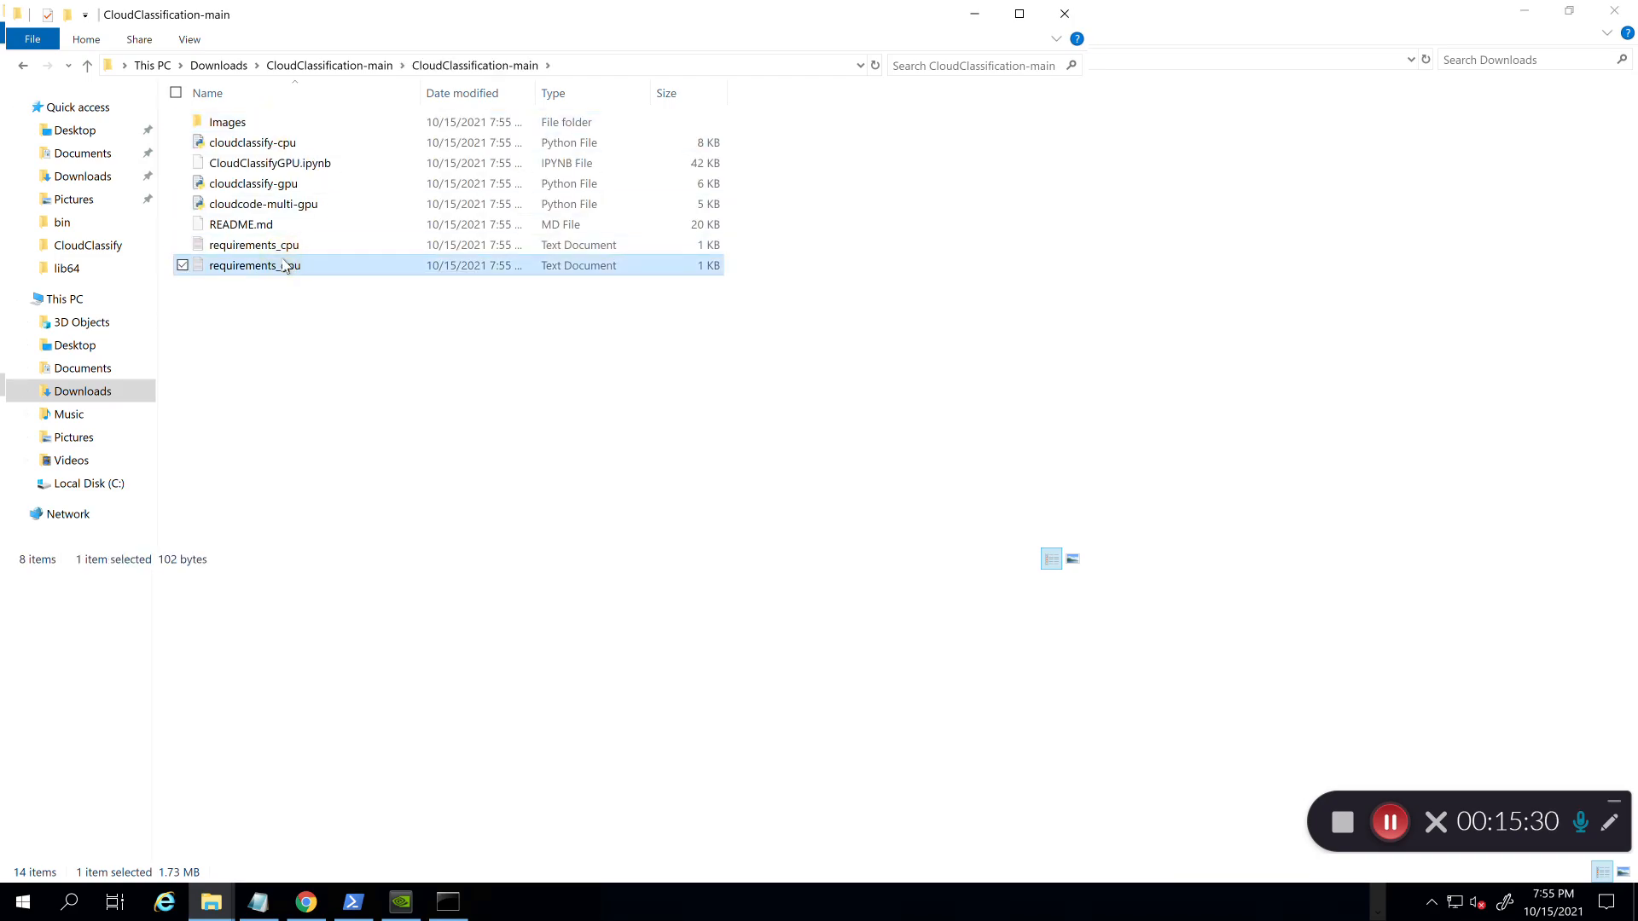
pyautogui.click(353, 366)
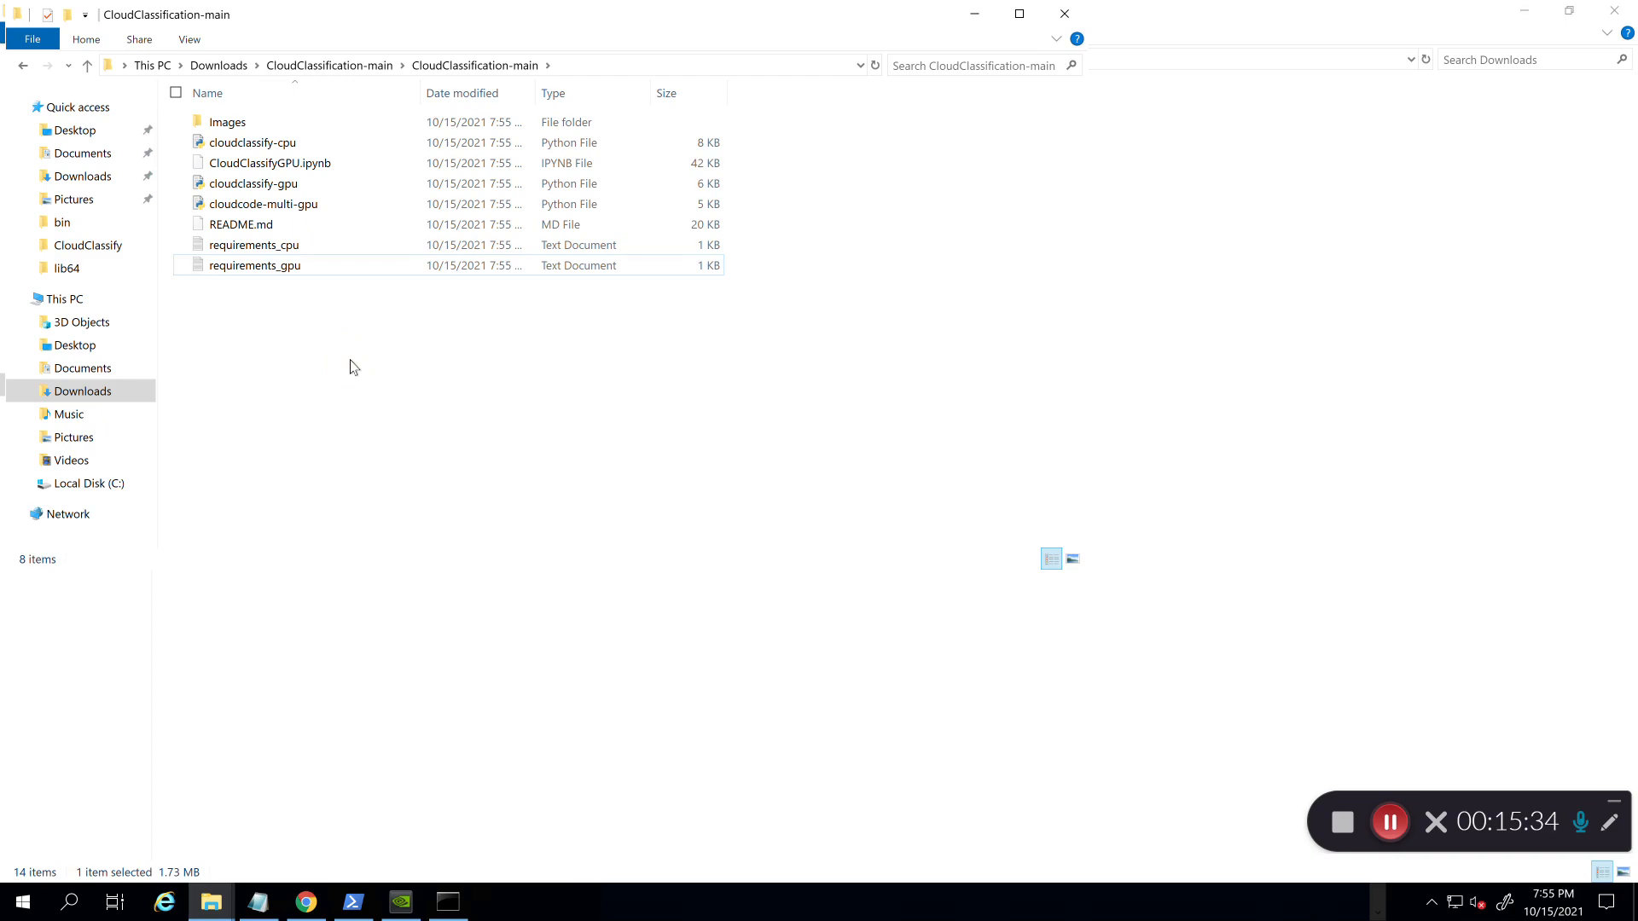
pyautogui.click(90, 154)
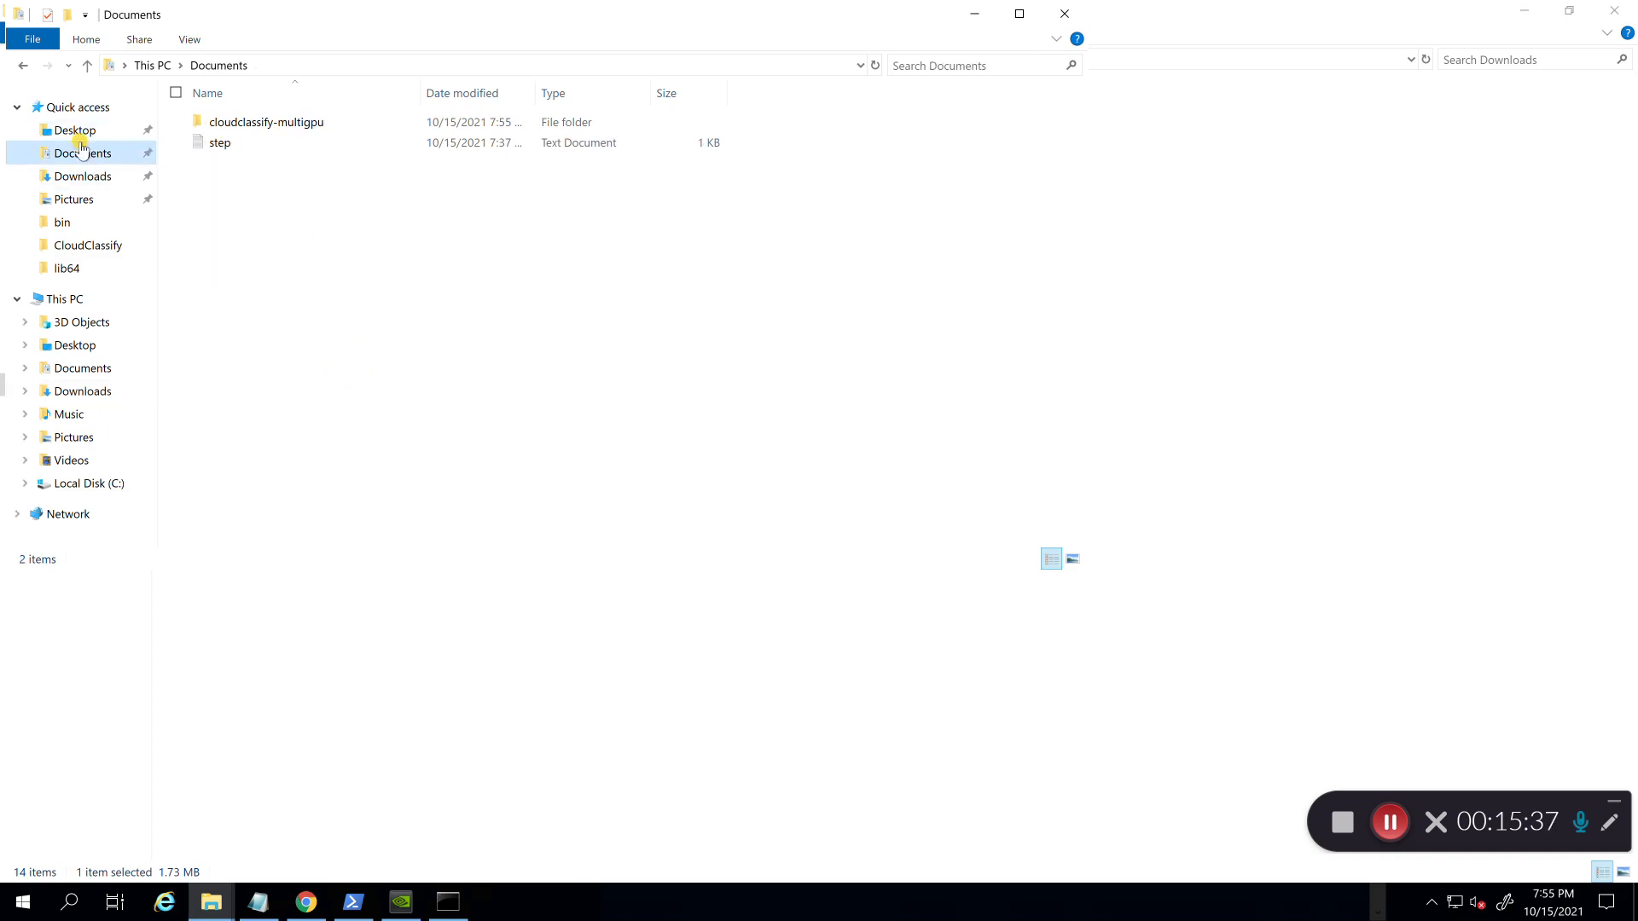
pyautogui.doubleClick(273, 122)
pyautogui.click(341, 277)
pyautogui.hotkey('ctrl', 'v')
pyautogui.click(341, 277)
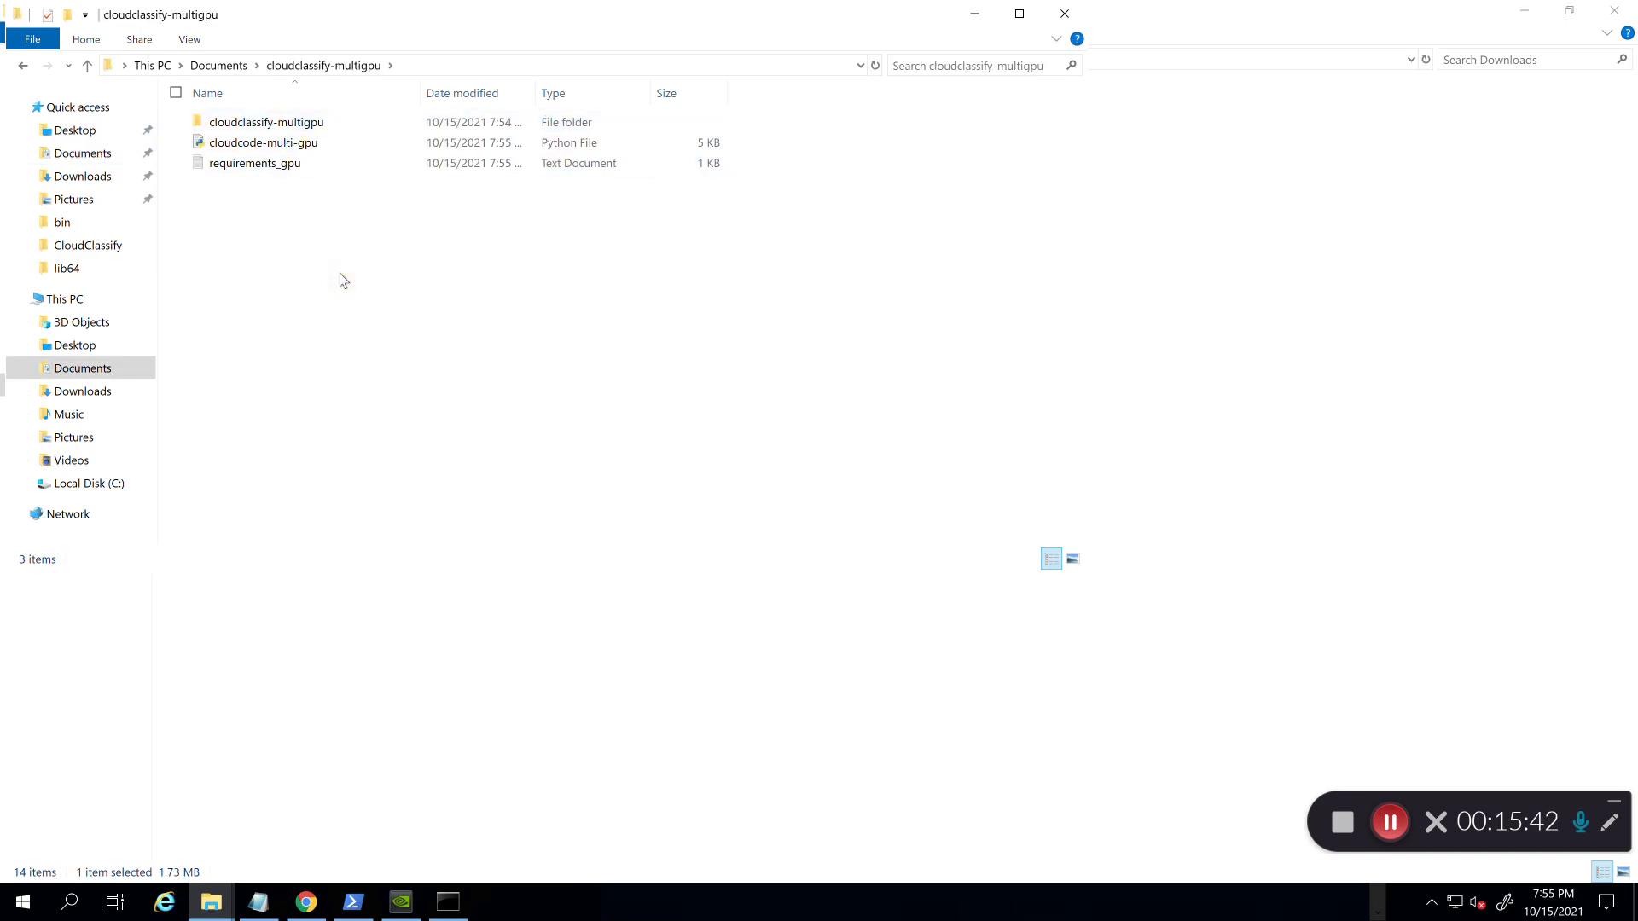
pyautogui.click(344, 282)
# Step: Run pip install -r requirements_gpu.txt in the activated environment
pyautogui.click(448, 909)
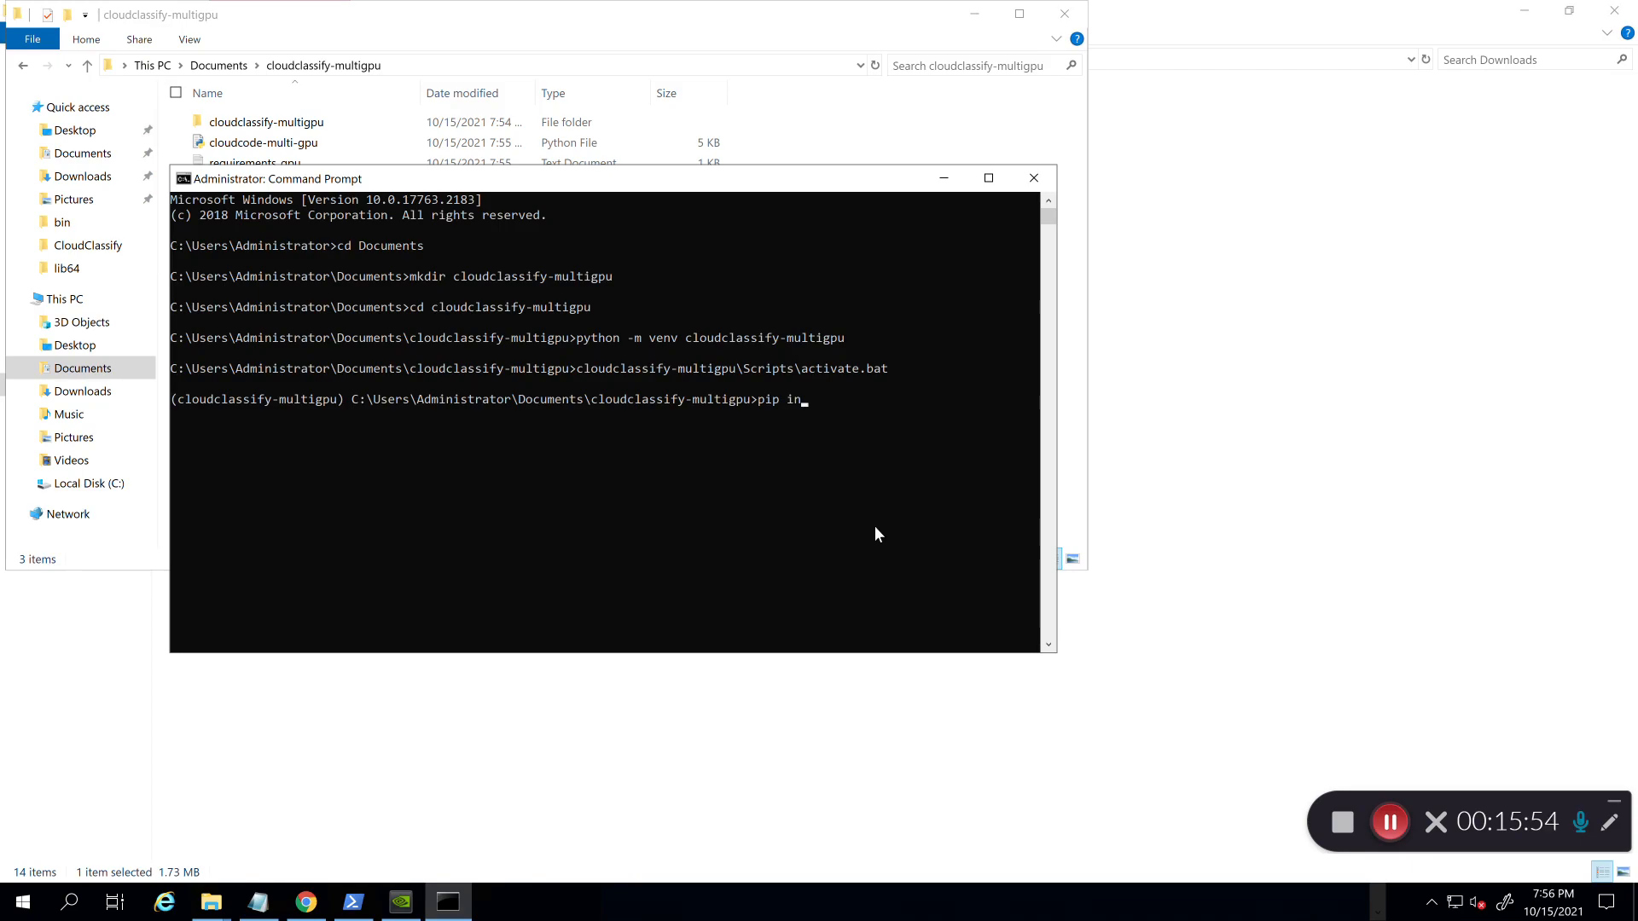
pyautogui.write('stall -r re')
pyautogui.press('Tab')
pyautogui.press('Return')
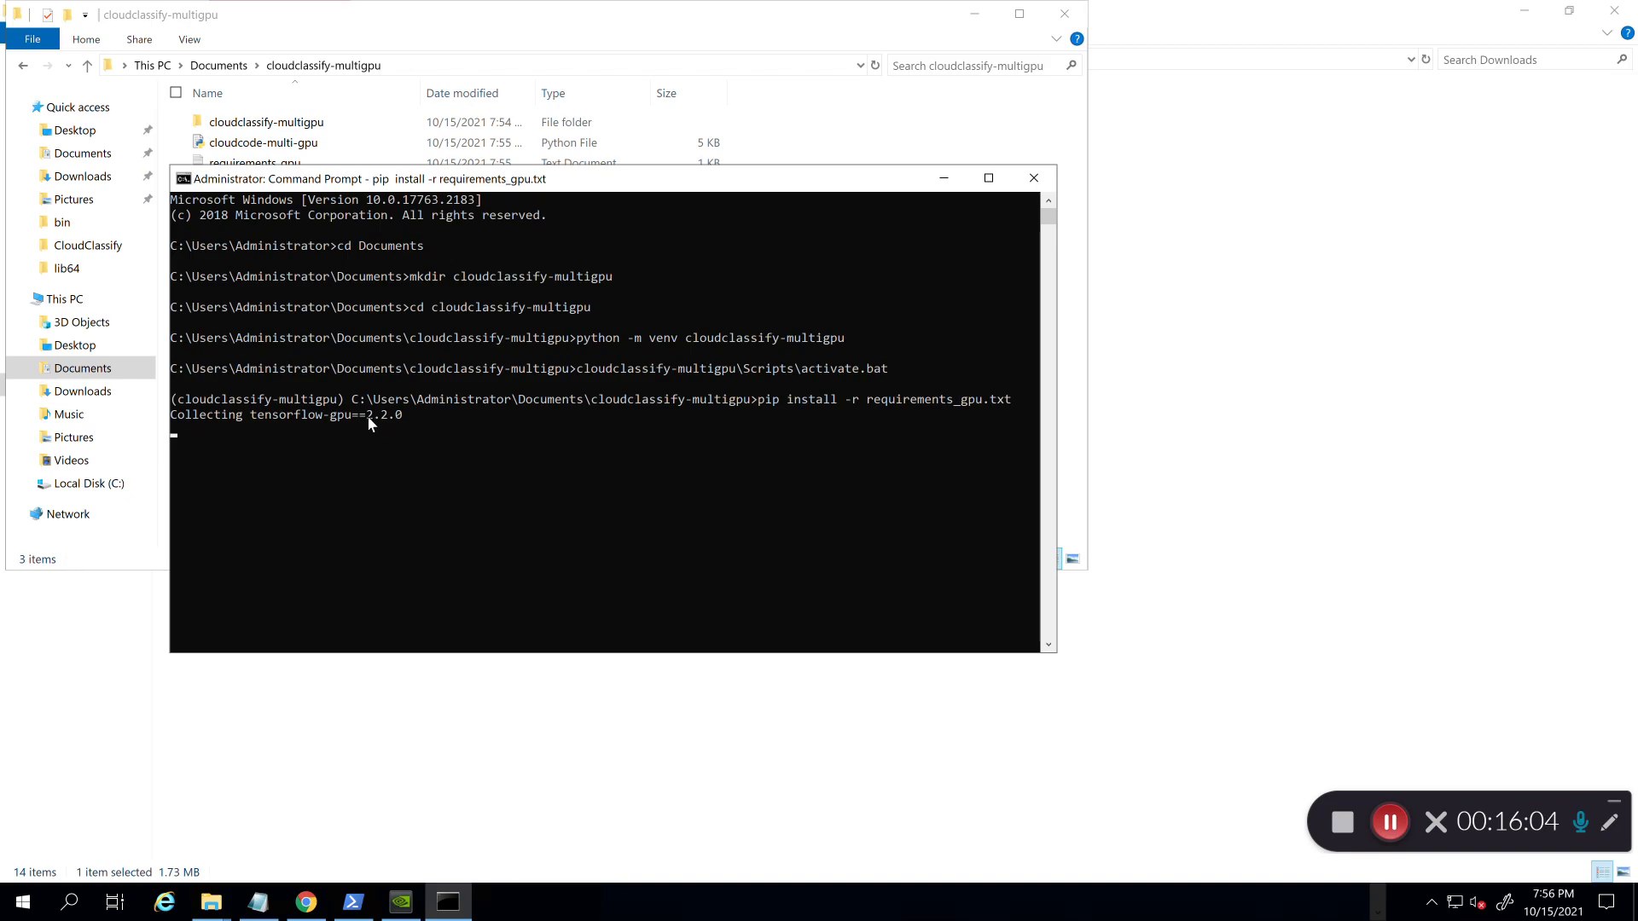
pyautogui.click(260, 909)
# Step: Add a 'tensorflow 2.2' line to the Notepad step notes, then return to the install console
pyautogui.click(787, 341)
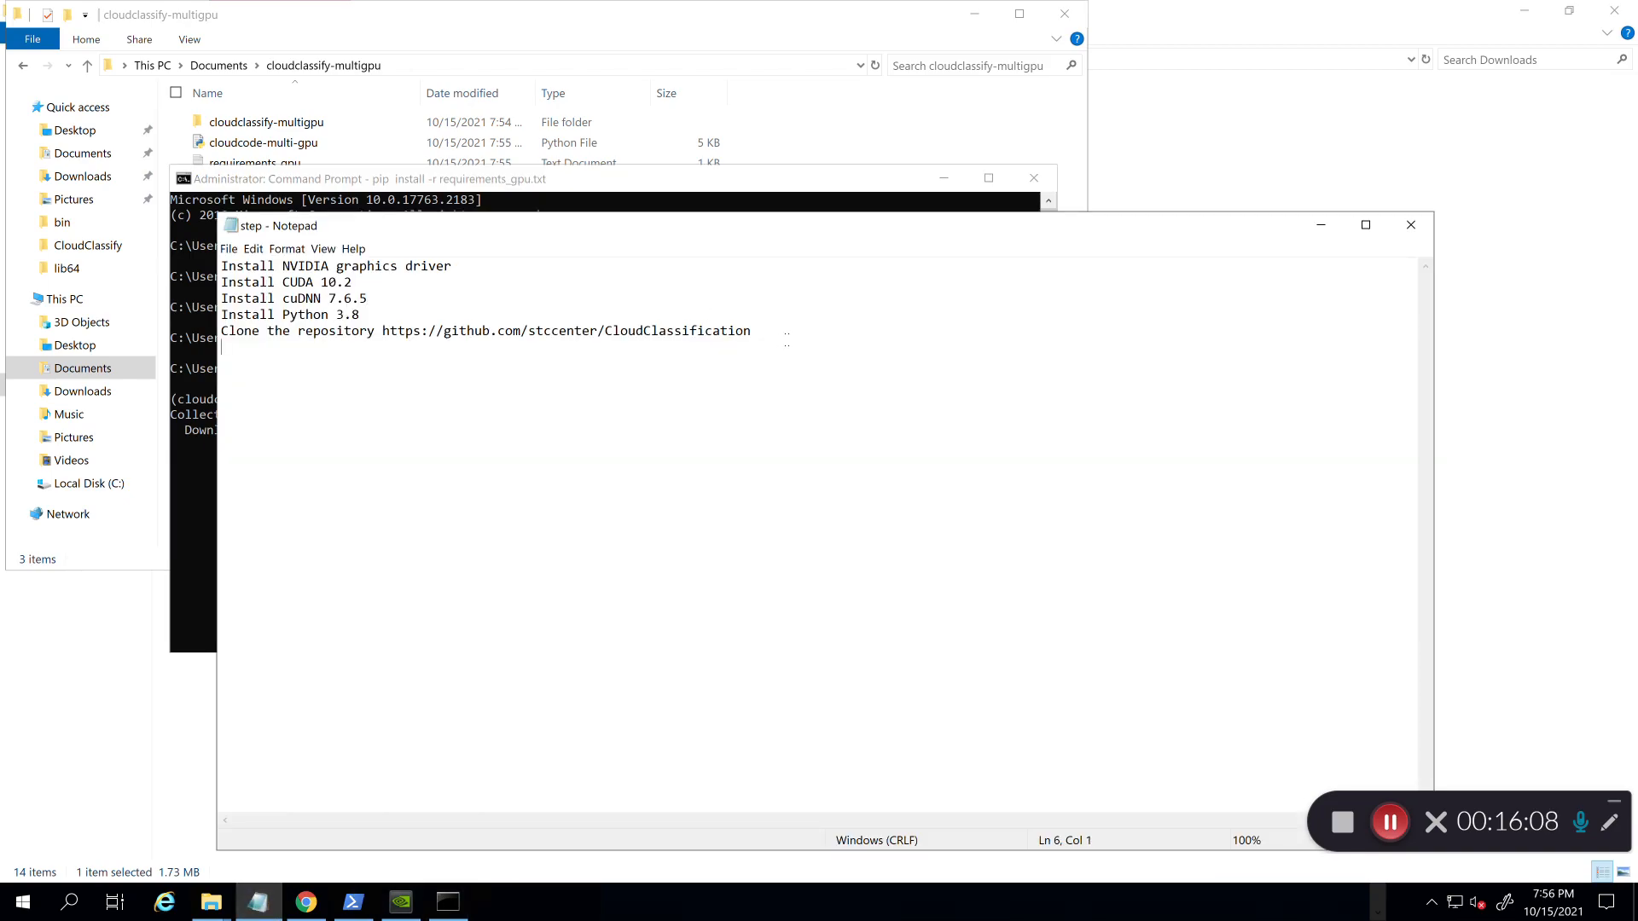
pyautogui.write('tensorflow 2.2')
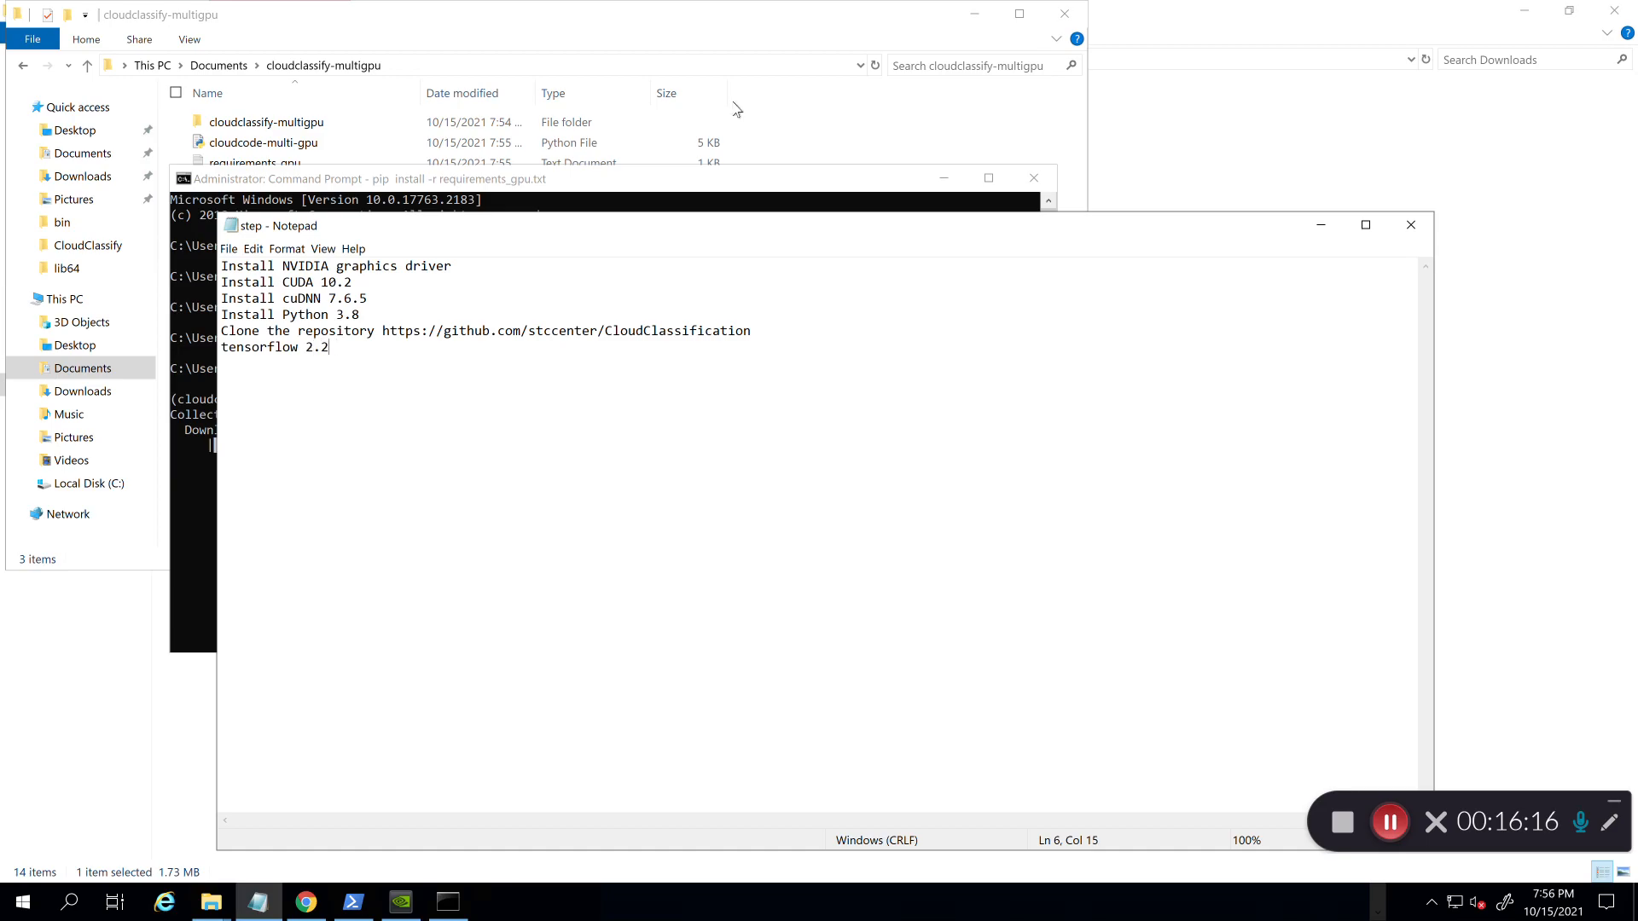
pyautogui.click(687, 180)
pyautogui.click(582, 476)
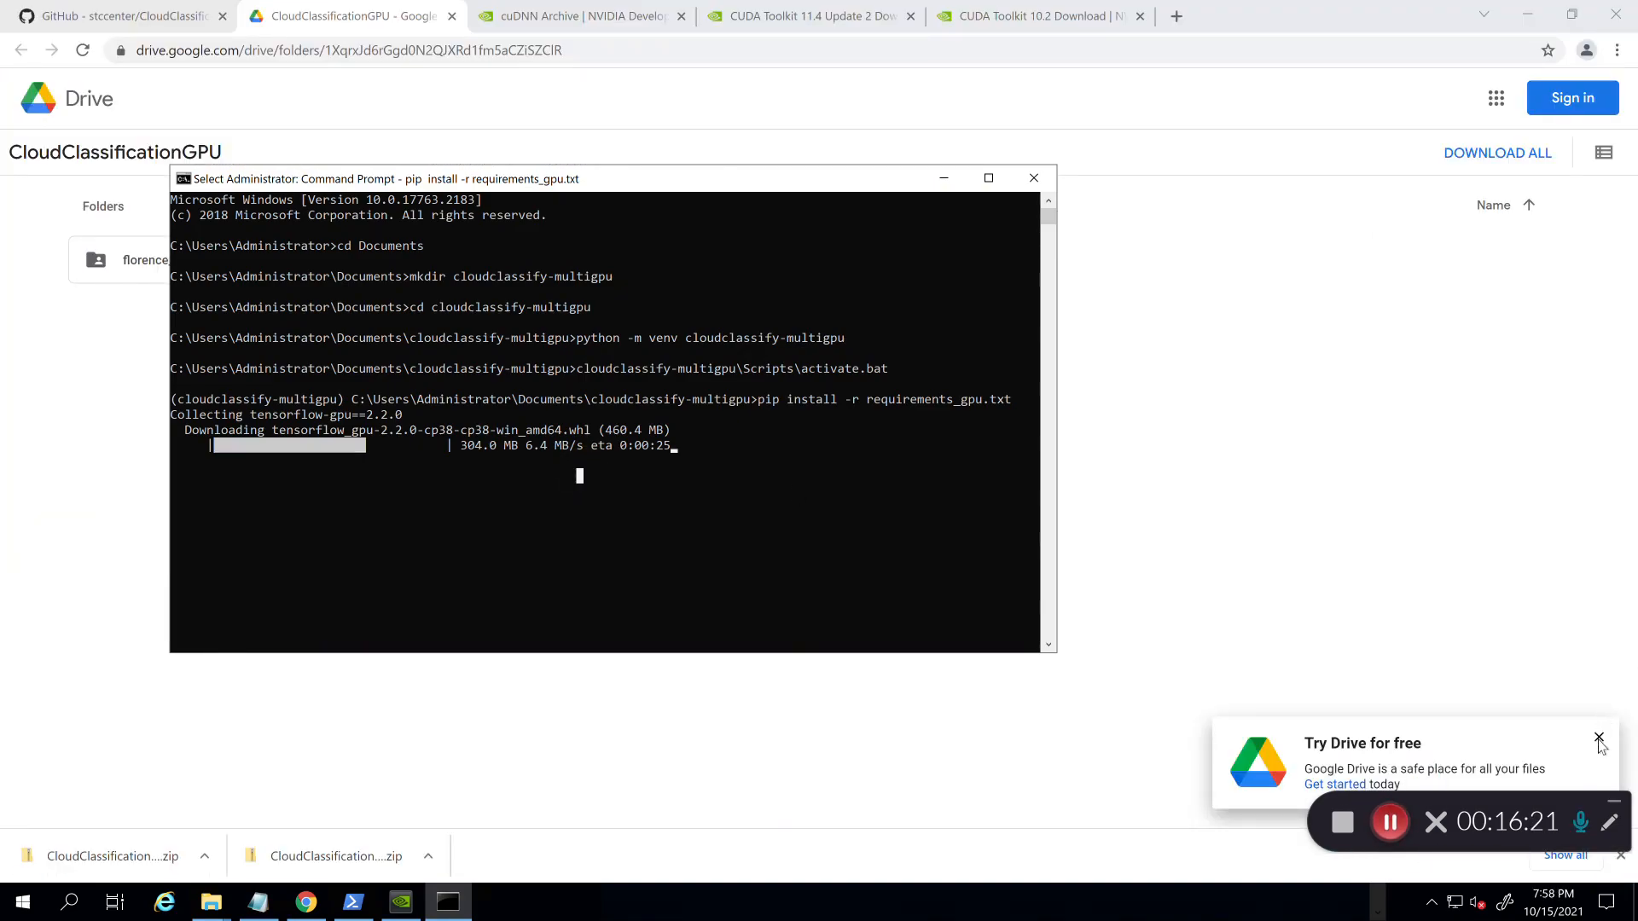
# Step: Open the README's step 6 training-data link in a new tab, showing the CloudClassificationGPU Drive folder
pyautogui.click(1599, 738)
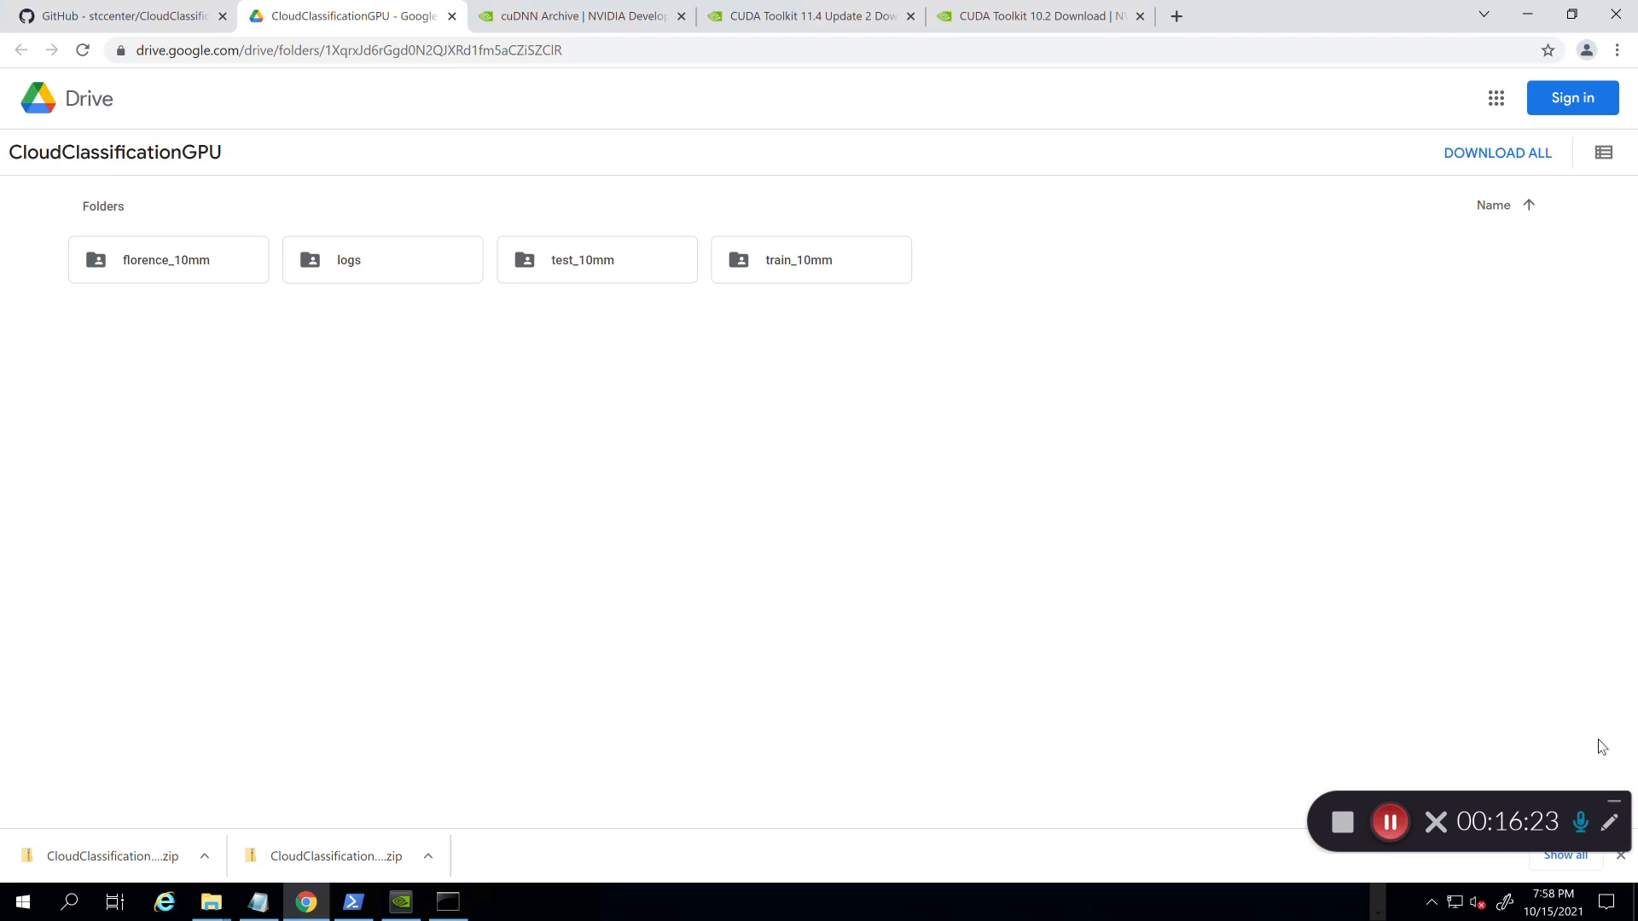
pyautogui.click(448, 902)
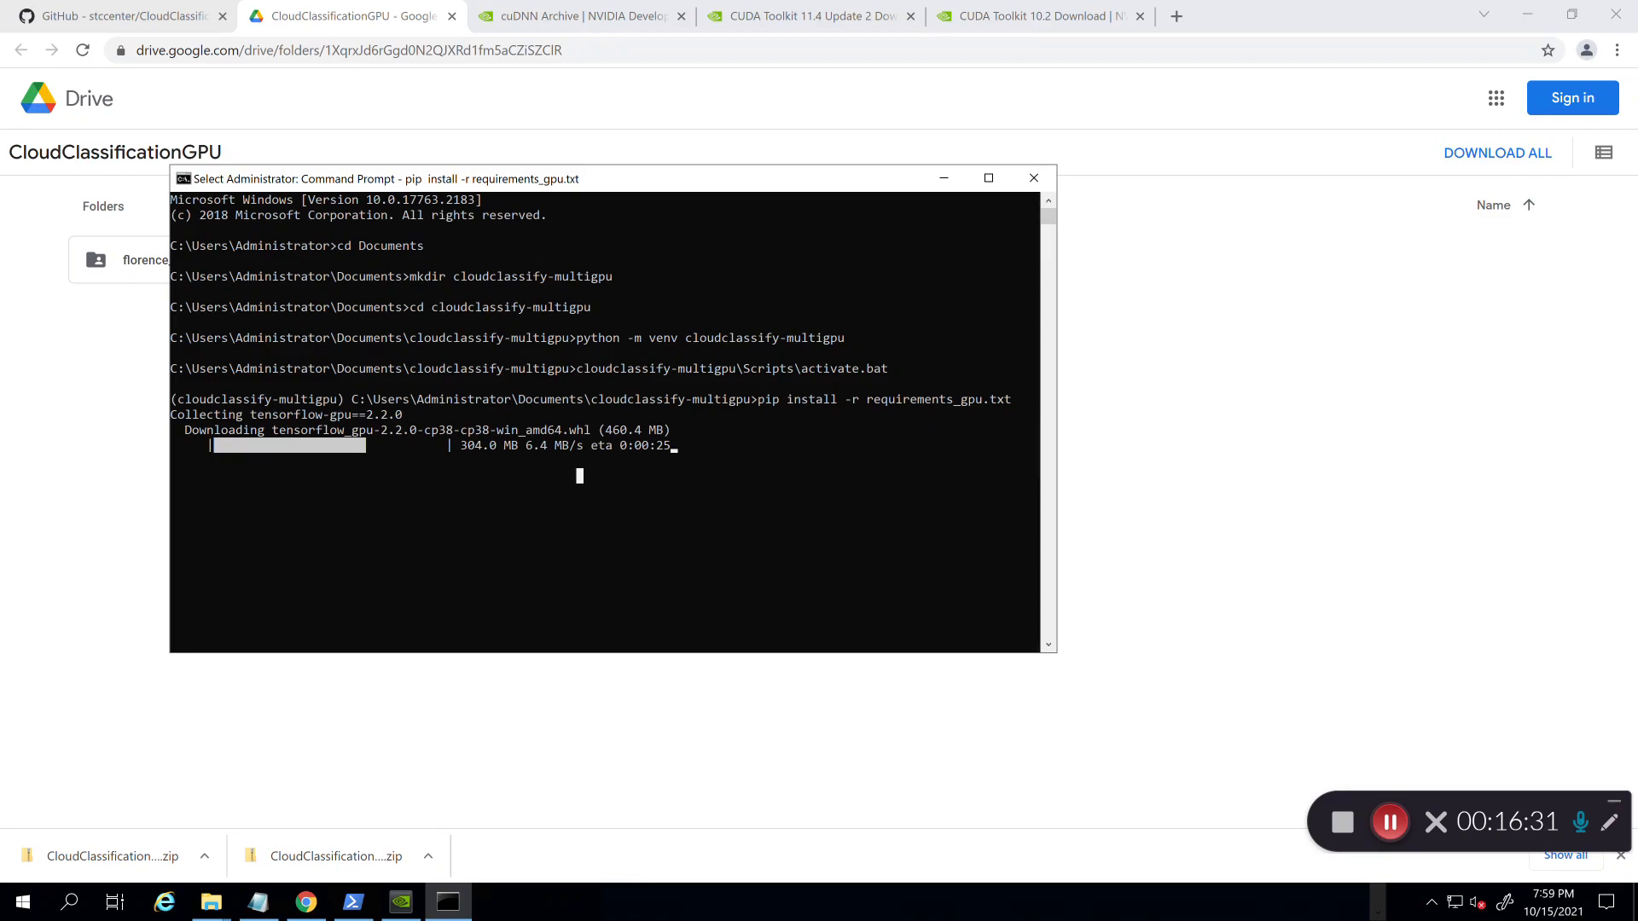
pyautogui.click(119, 15)
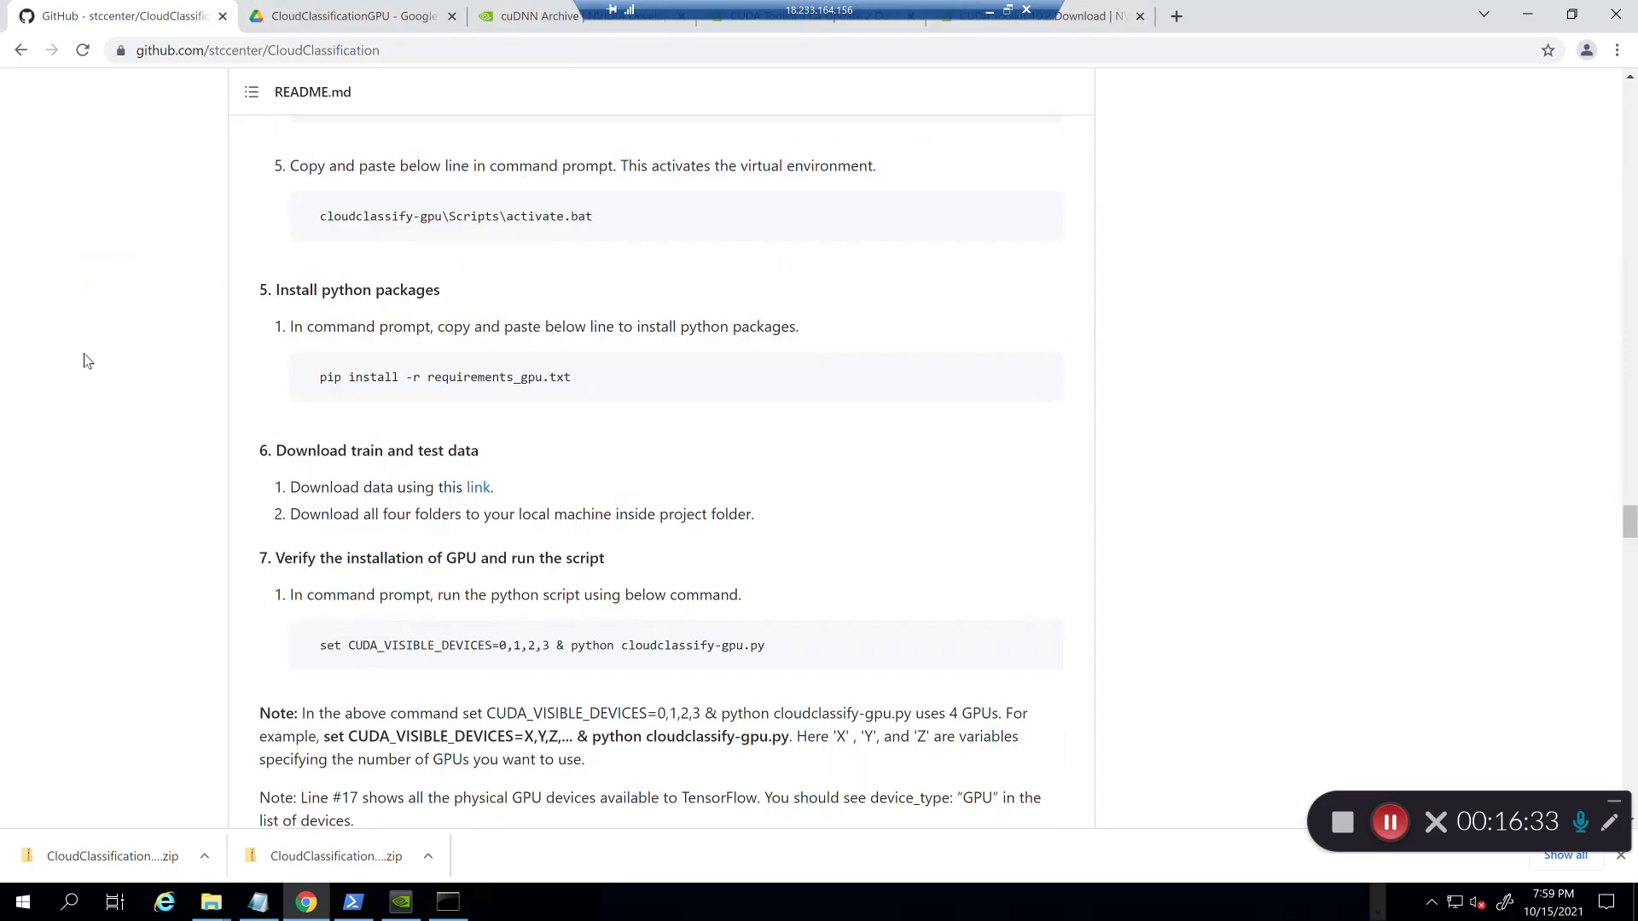
pyautogui.scroll(-1, 84, 360)
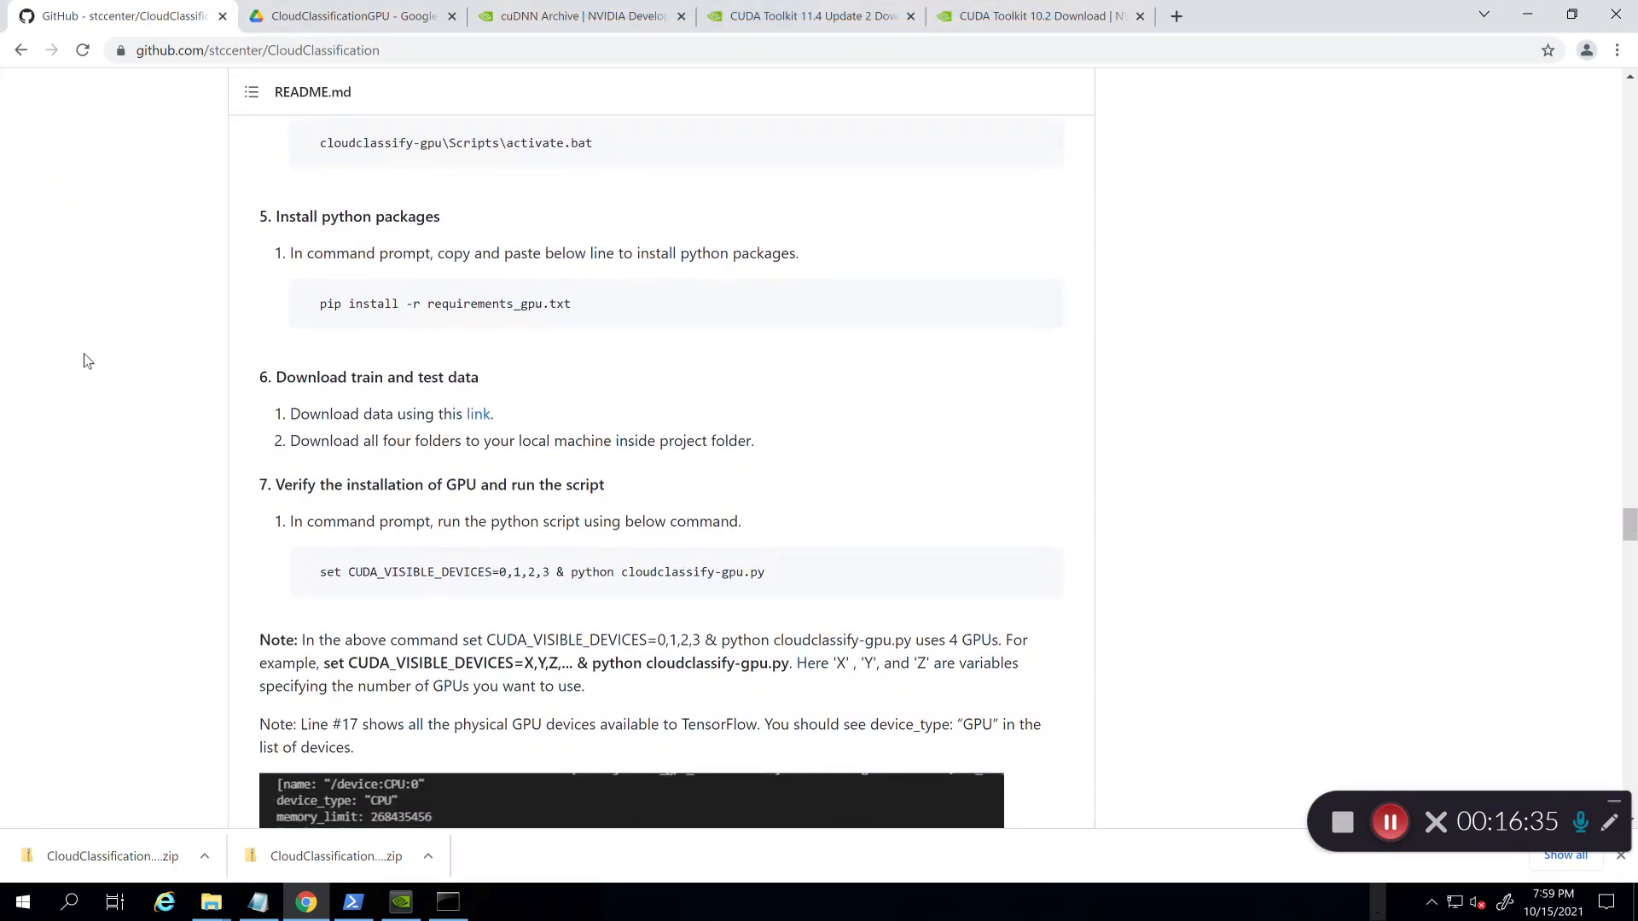
pyautogui.scroll(-1, 120, 373)
pyautogui.rightClick(479, 317)
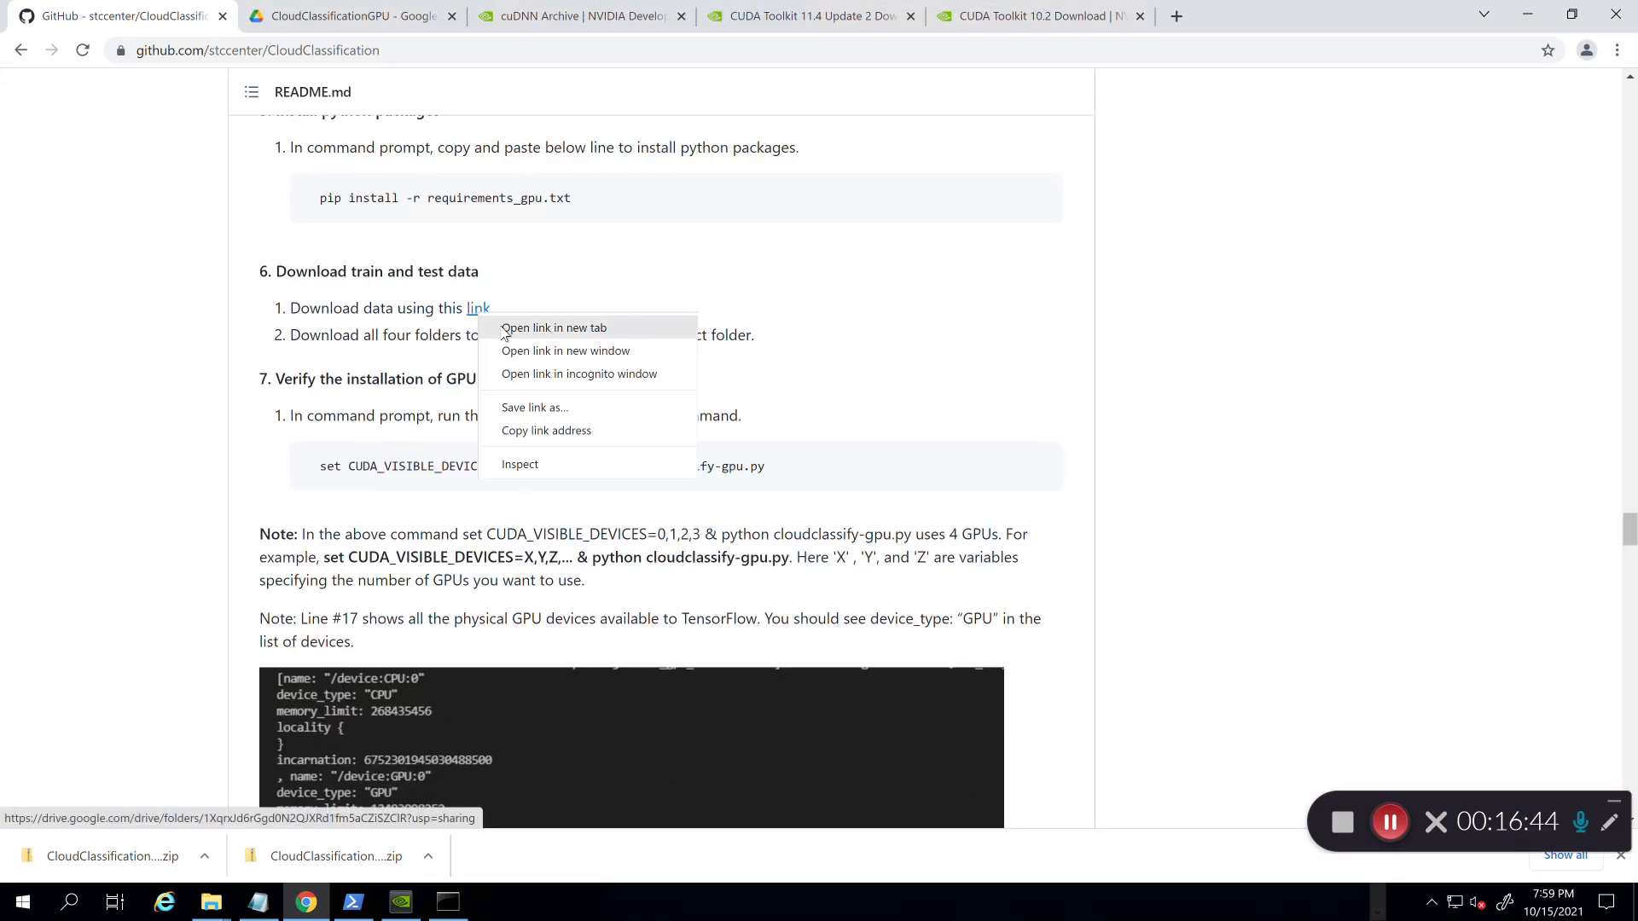
pyautogui.click(501, 330)
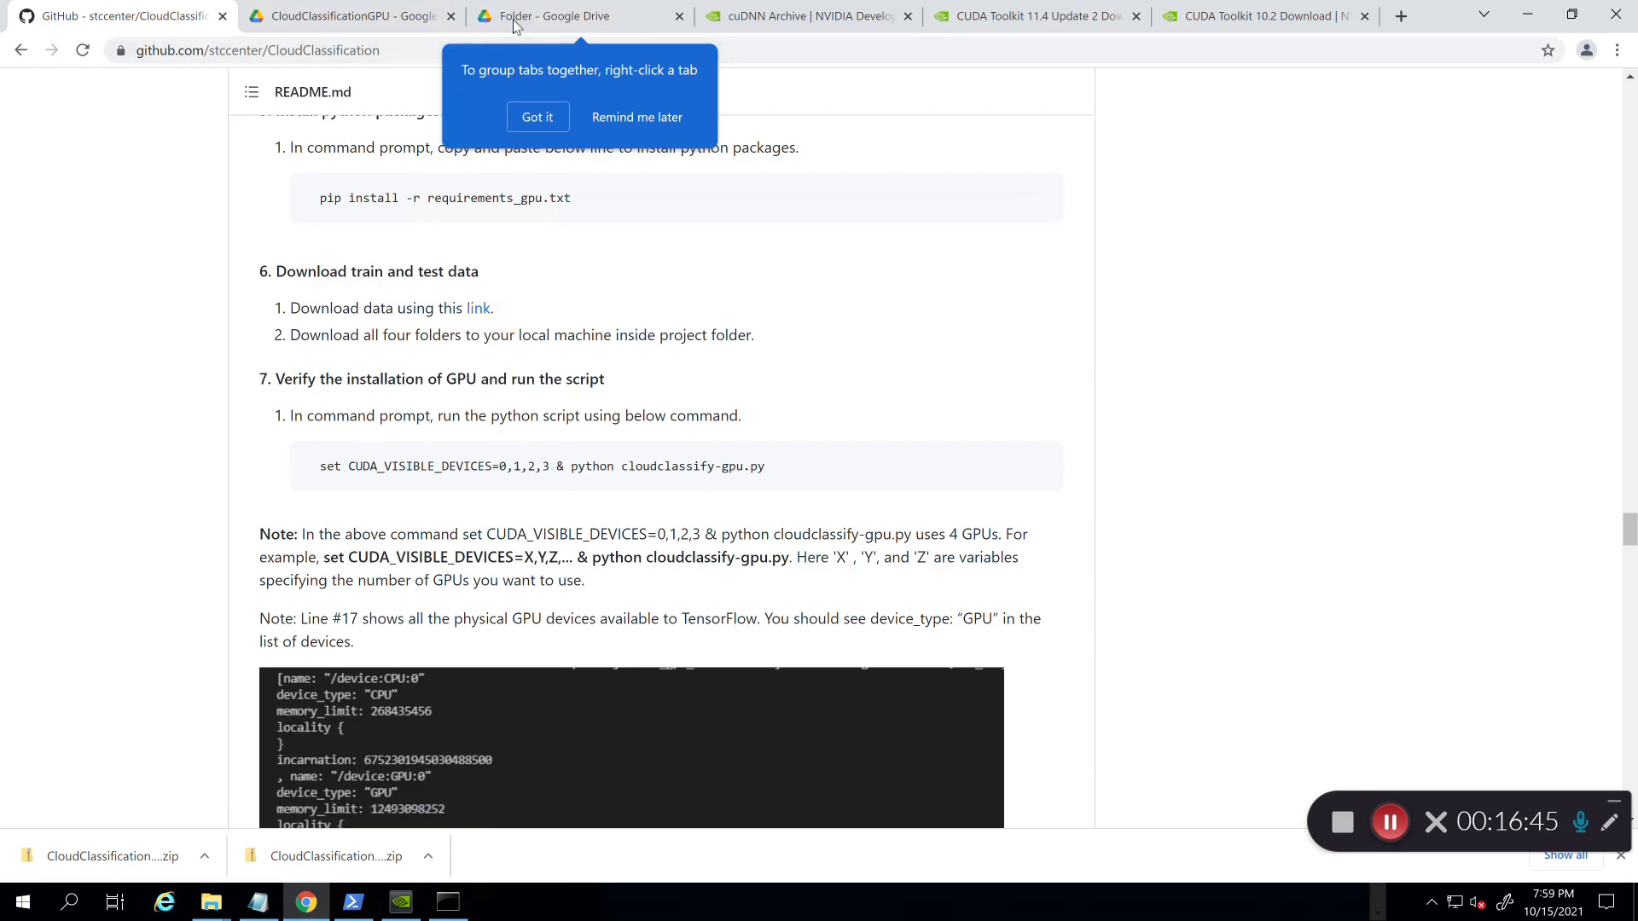
pyautogui.click(518, 23)
pyautogui.click(600, 509)
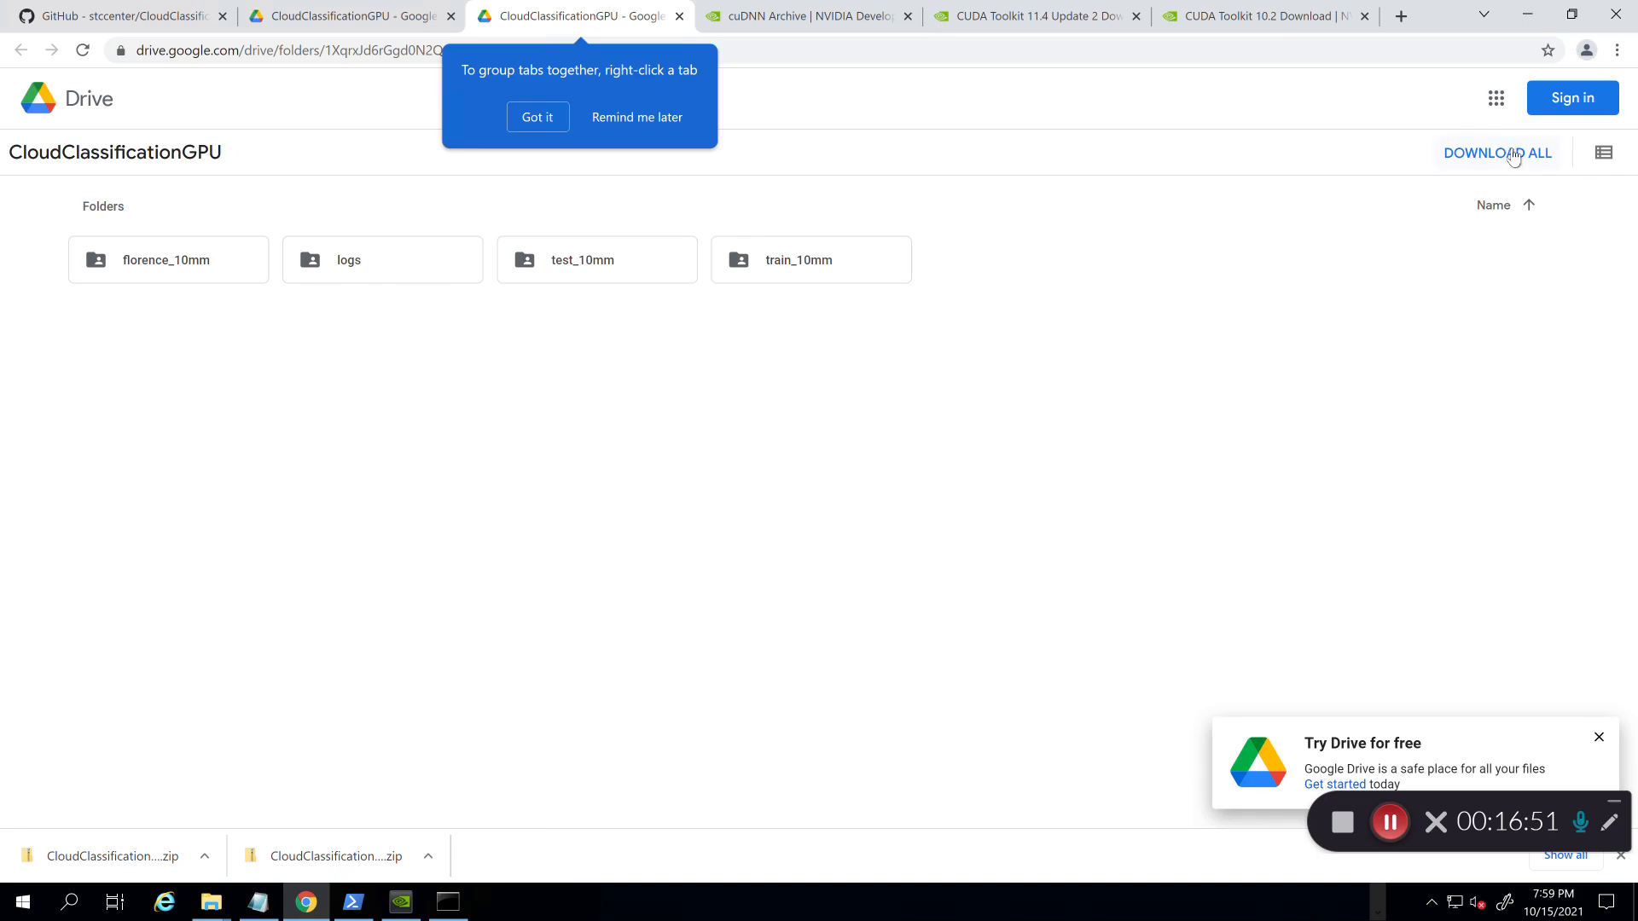
pyautogui.click(1391, 820)
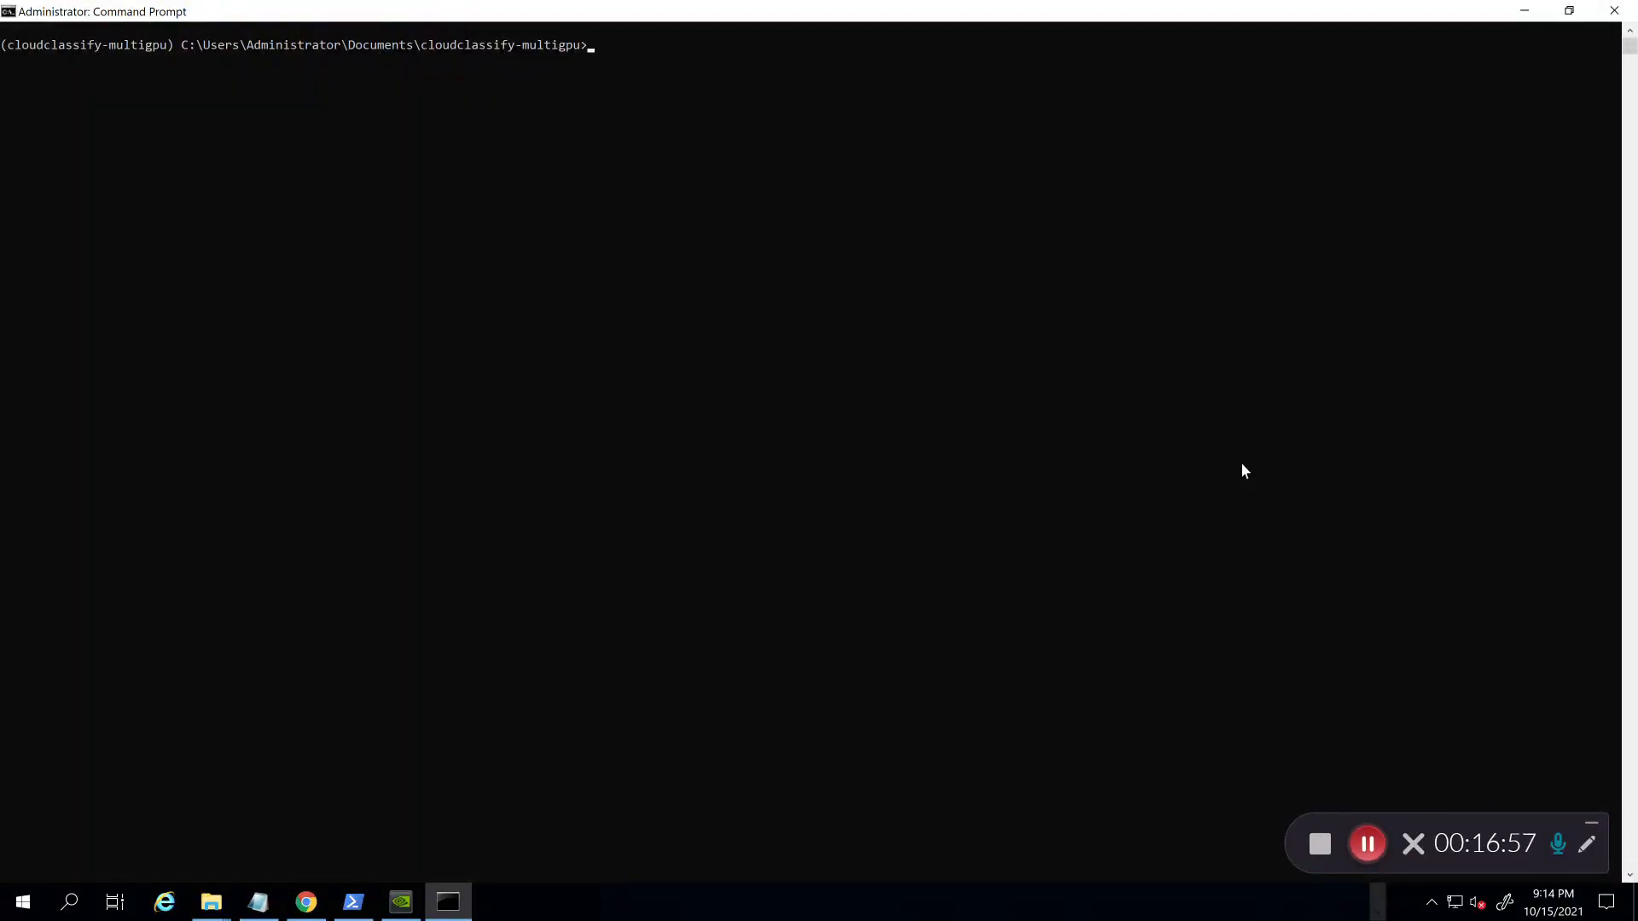
# Step: Compare the florence_10mm folder in Downloads' CloudClassification-main with the cloudclassify-multigpu project folder
pyautogui.moveTo(205, 918)
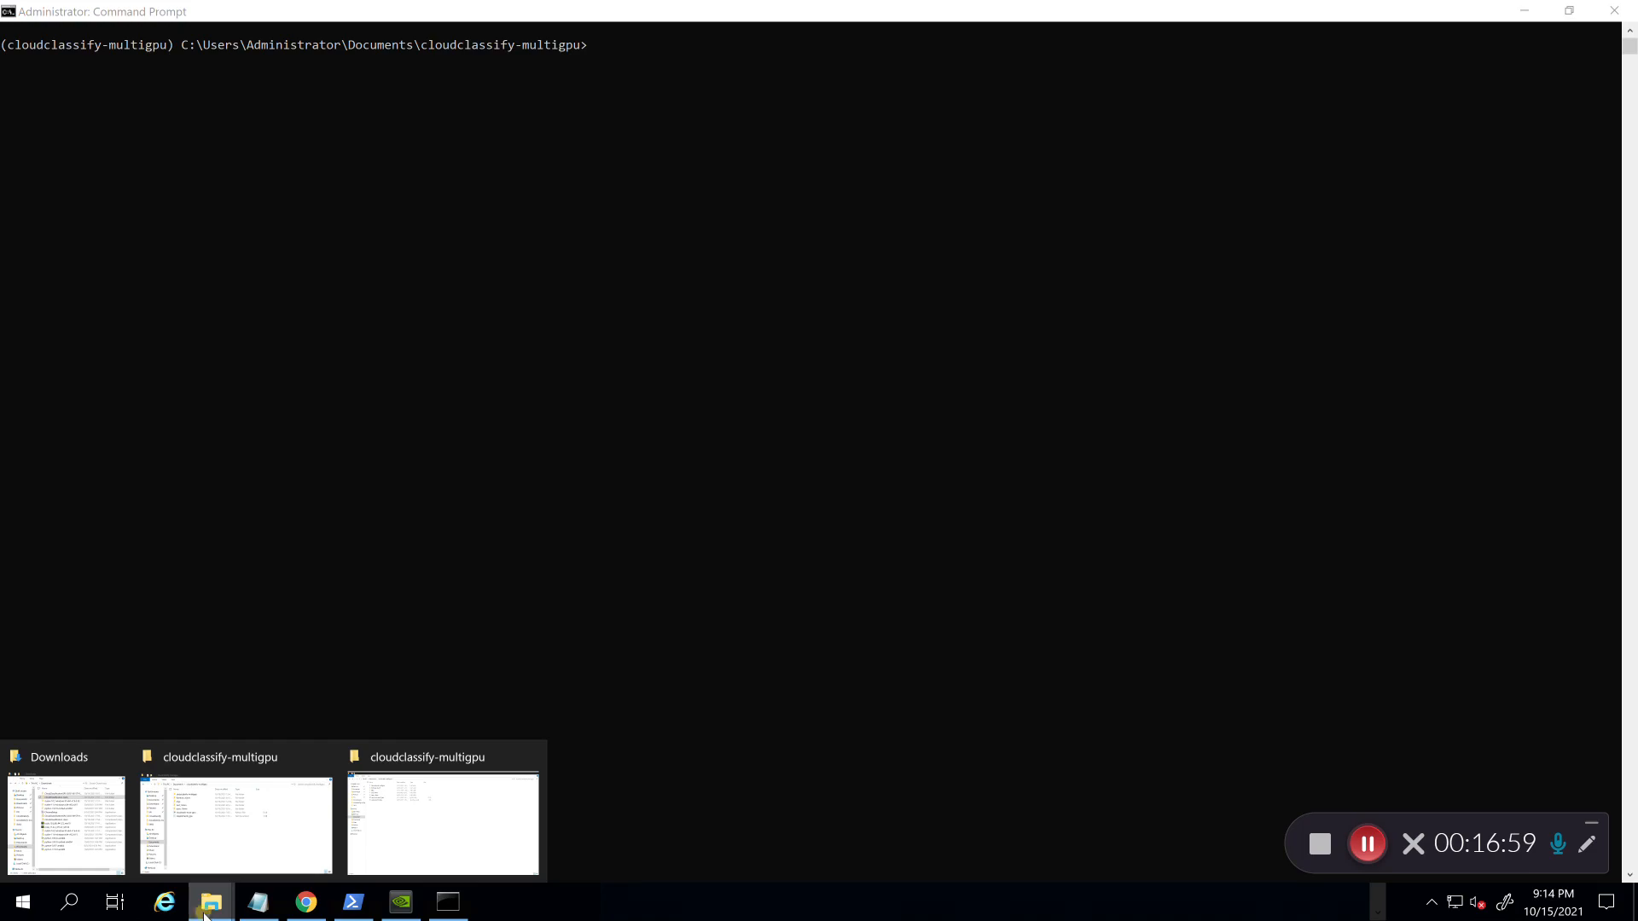
pyautogui.click(260, 839)
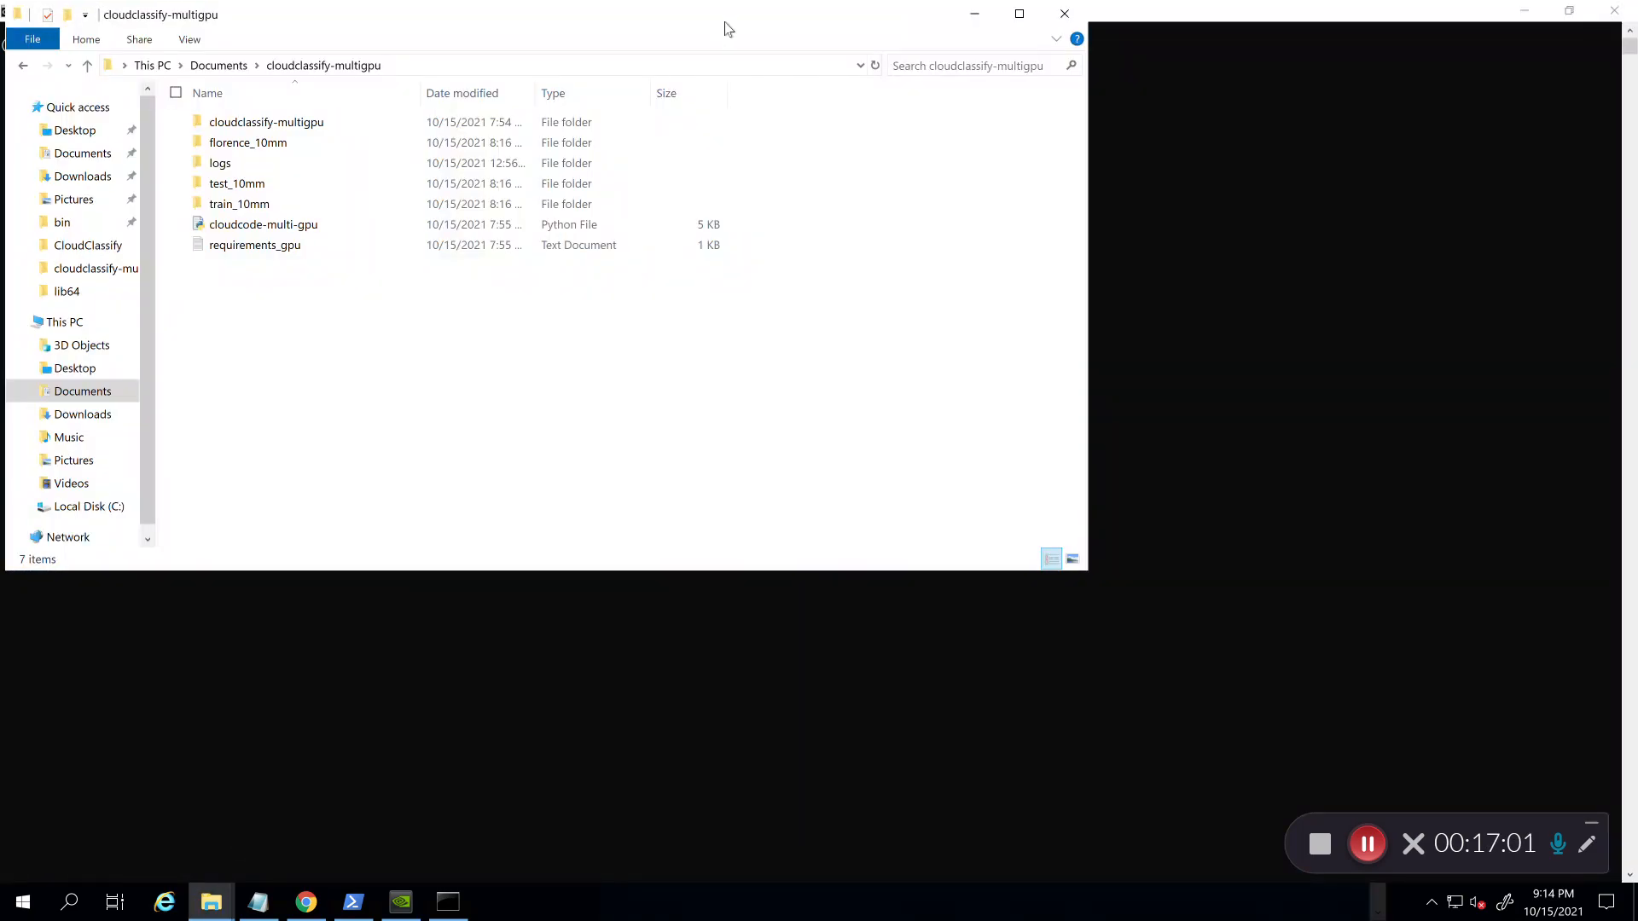
pyautogui.moveTo(662, 19); pyautogui.dragTo(1063, 236)
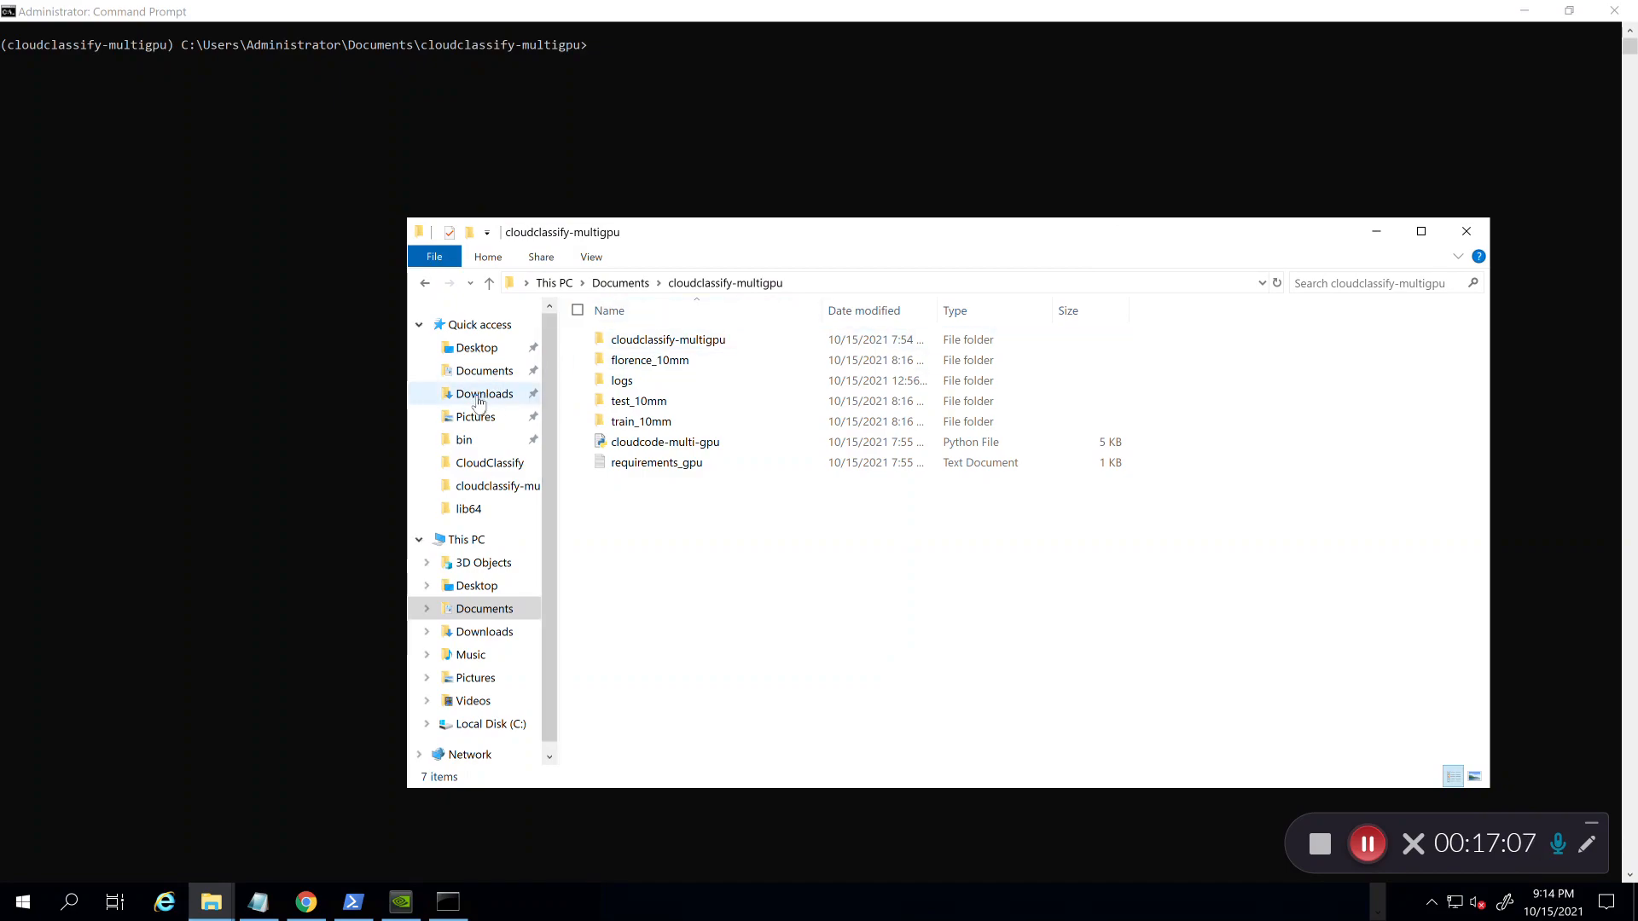
pyautogui.click(478, 395)
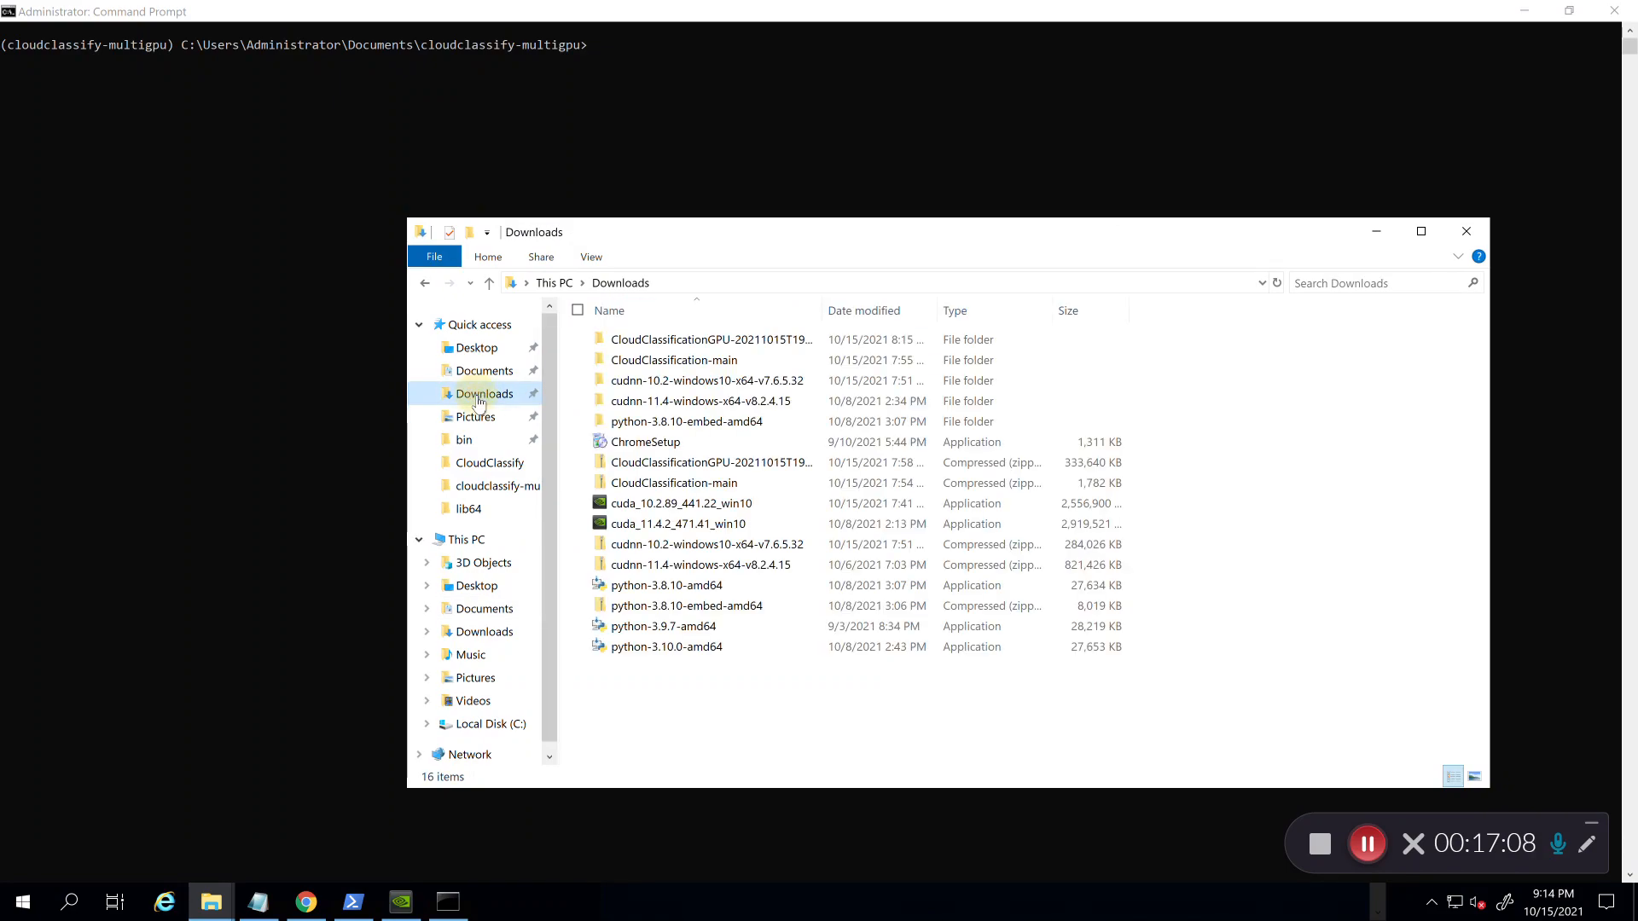
pyautogui.doubleClick(701, 362)
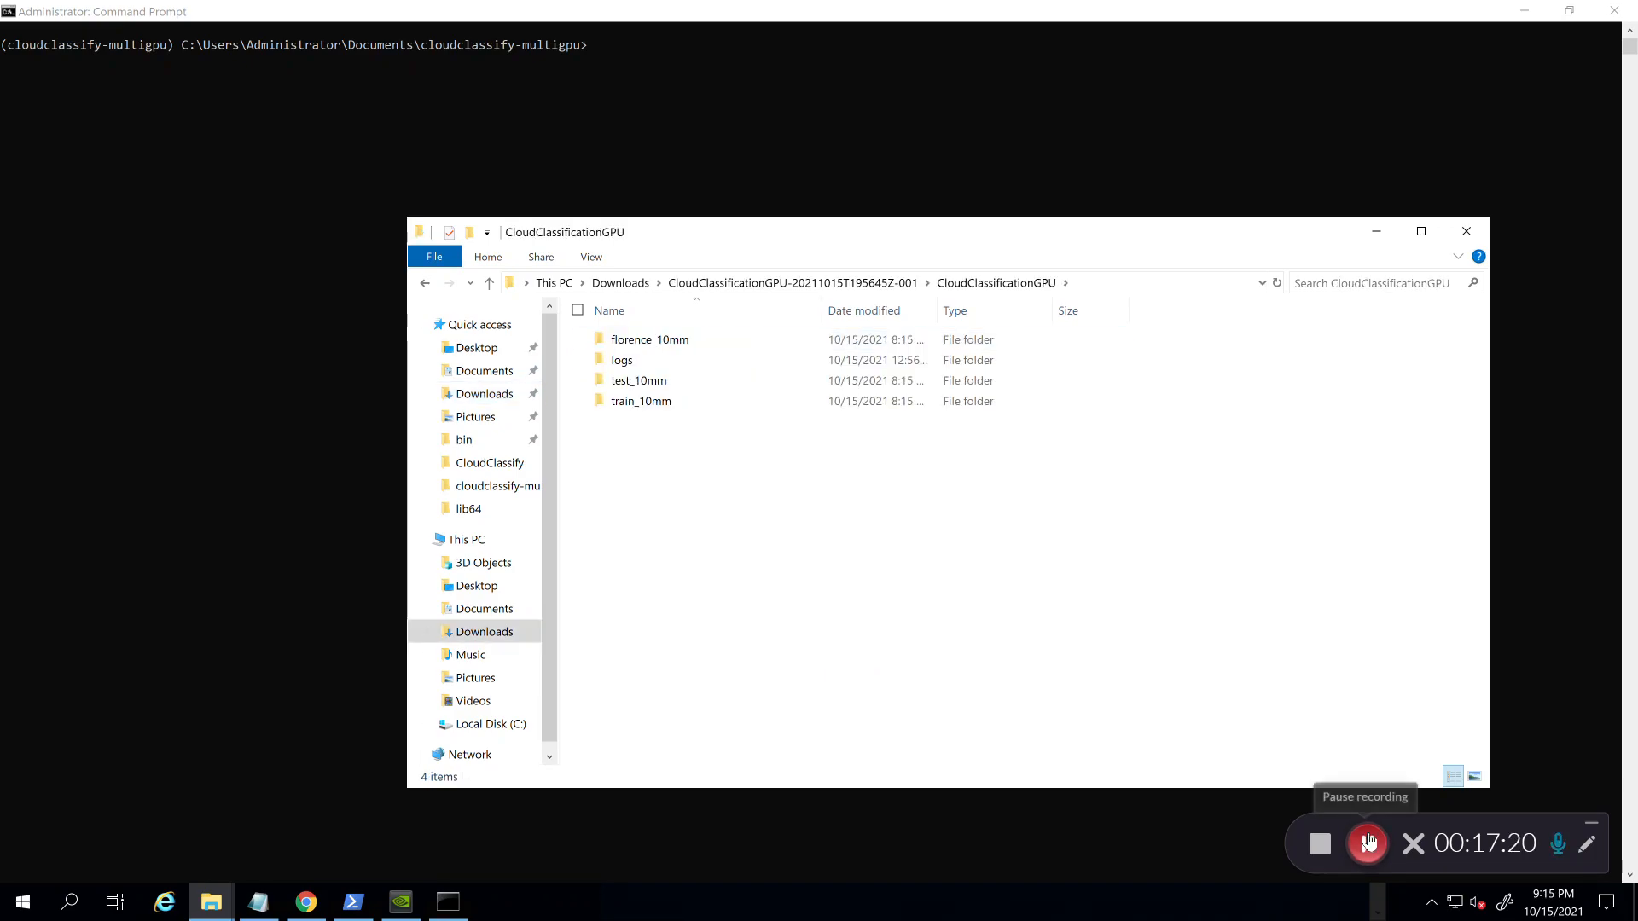
pyautogui.click(641, 344)
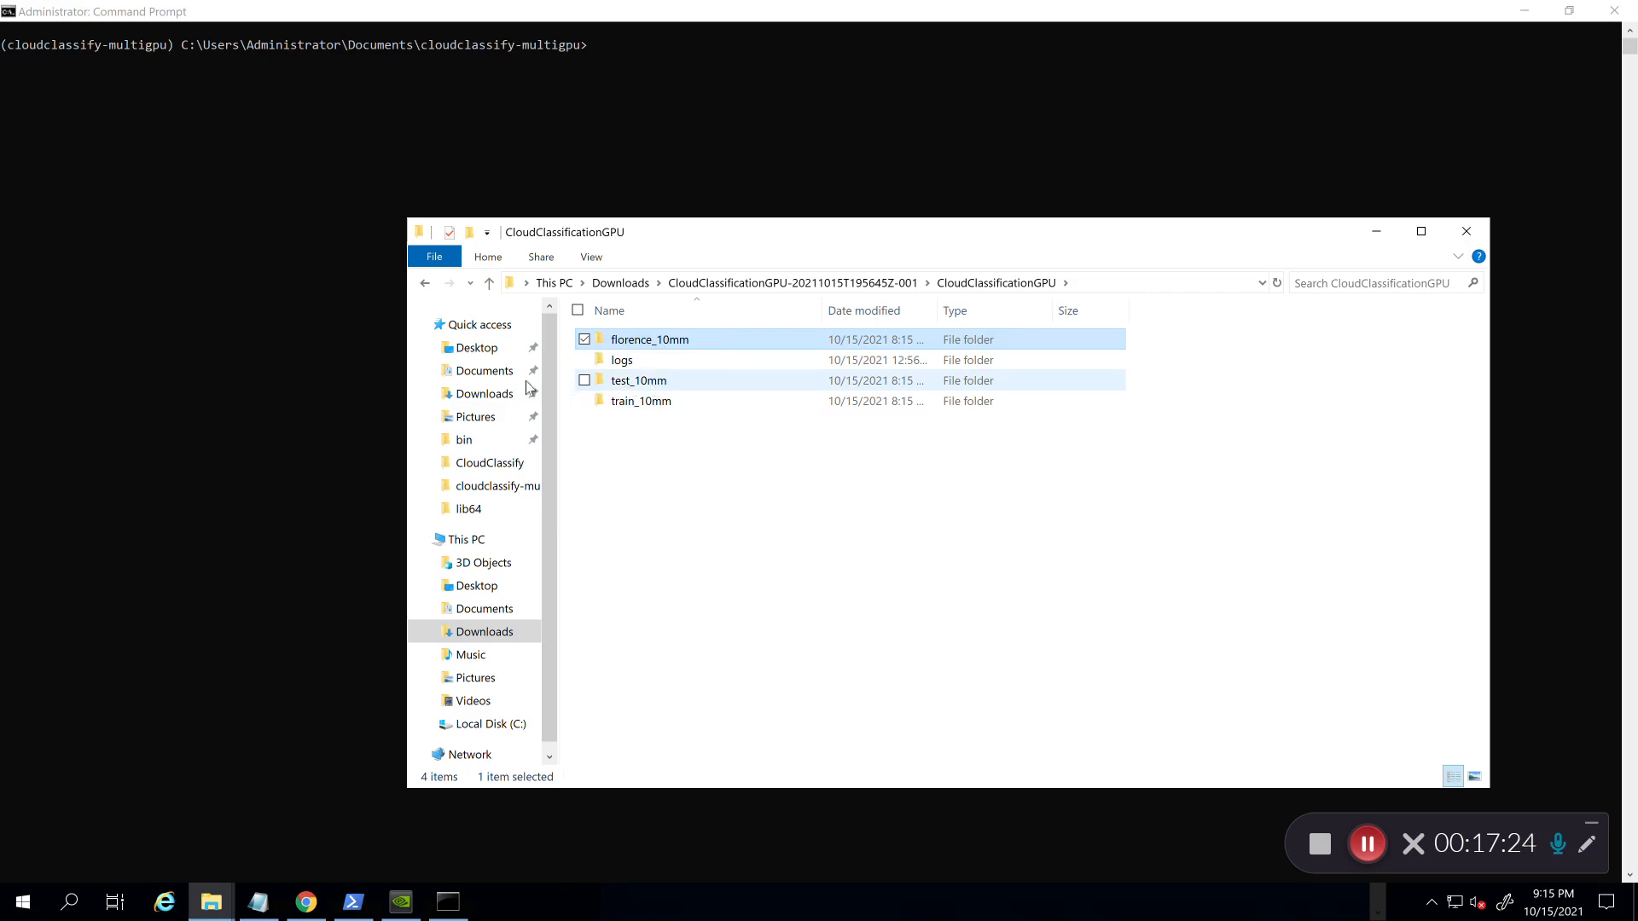
pyautogui.click(485, 373)
pyautogui.doubleClick(669, 341)
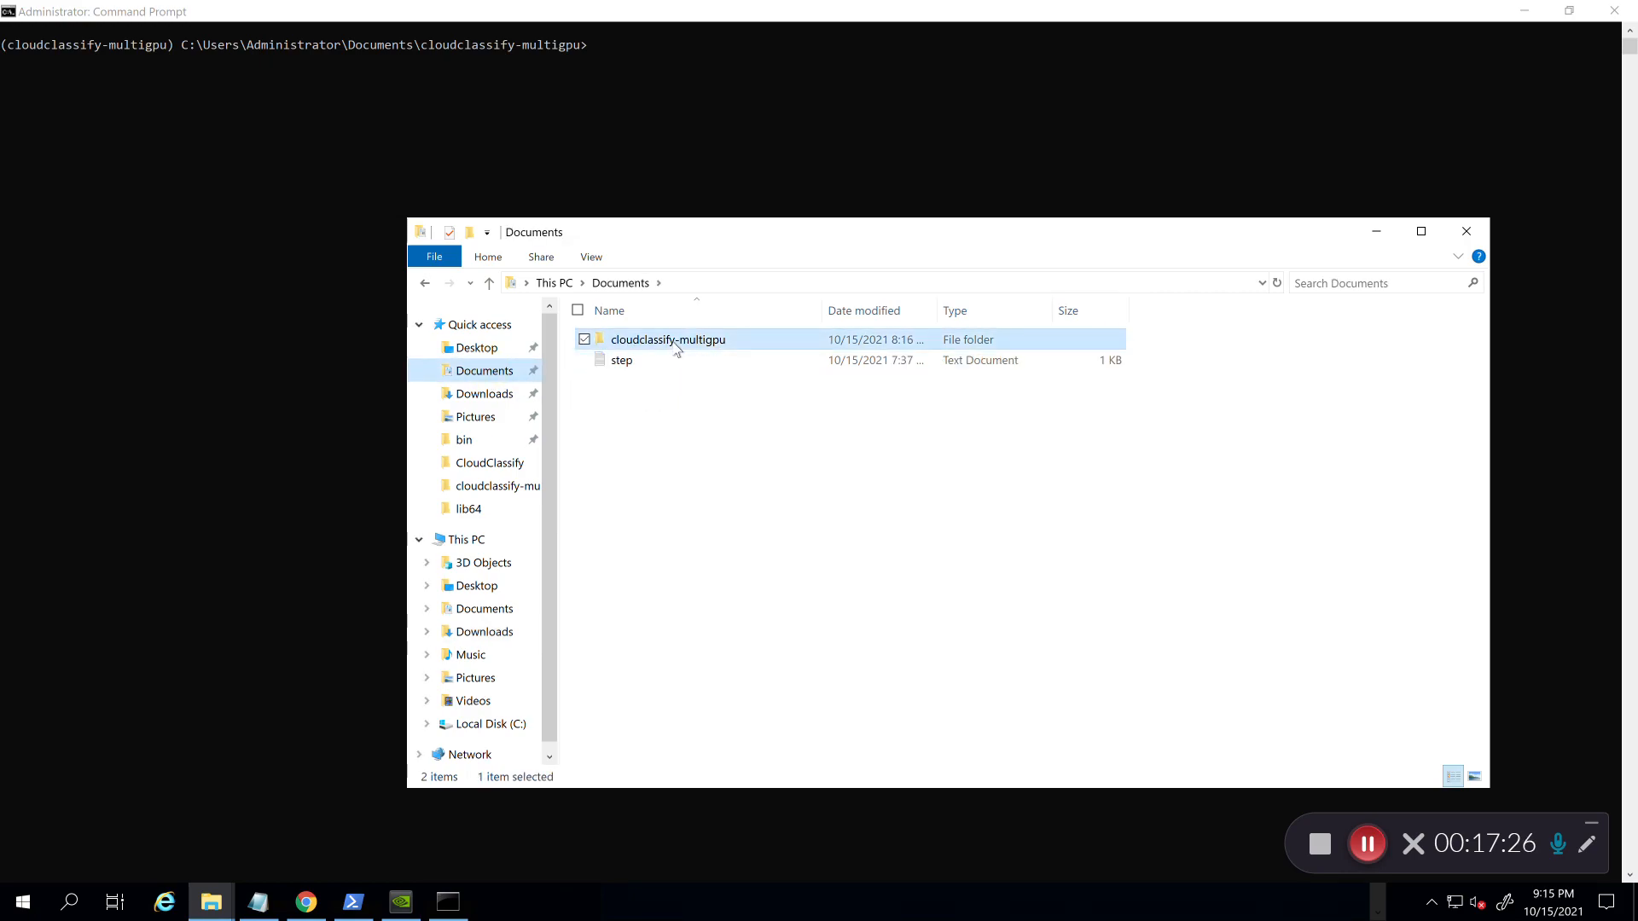
pyautogui.click(651, 361)
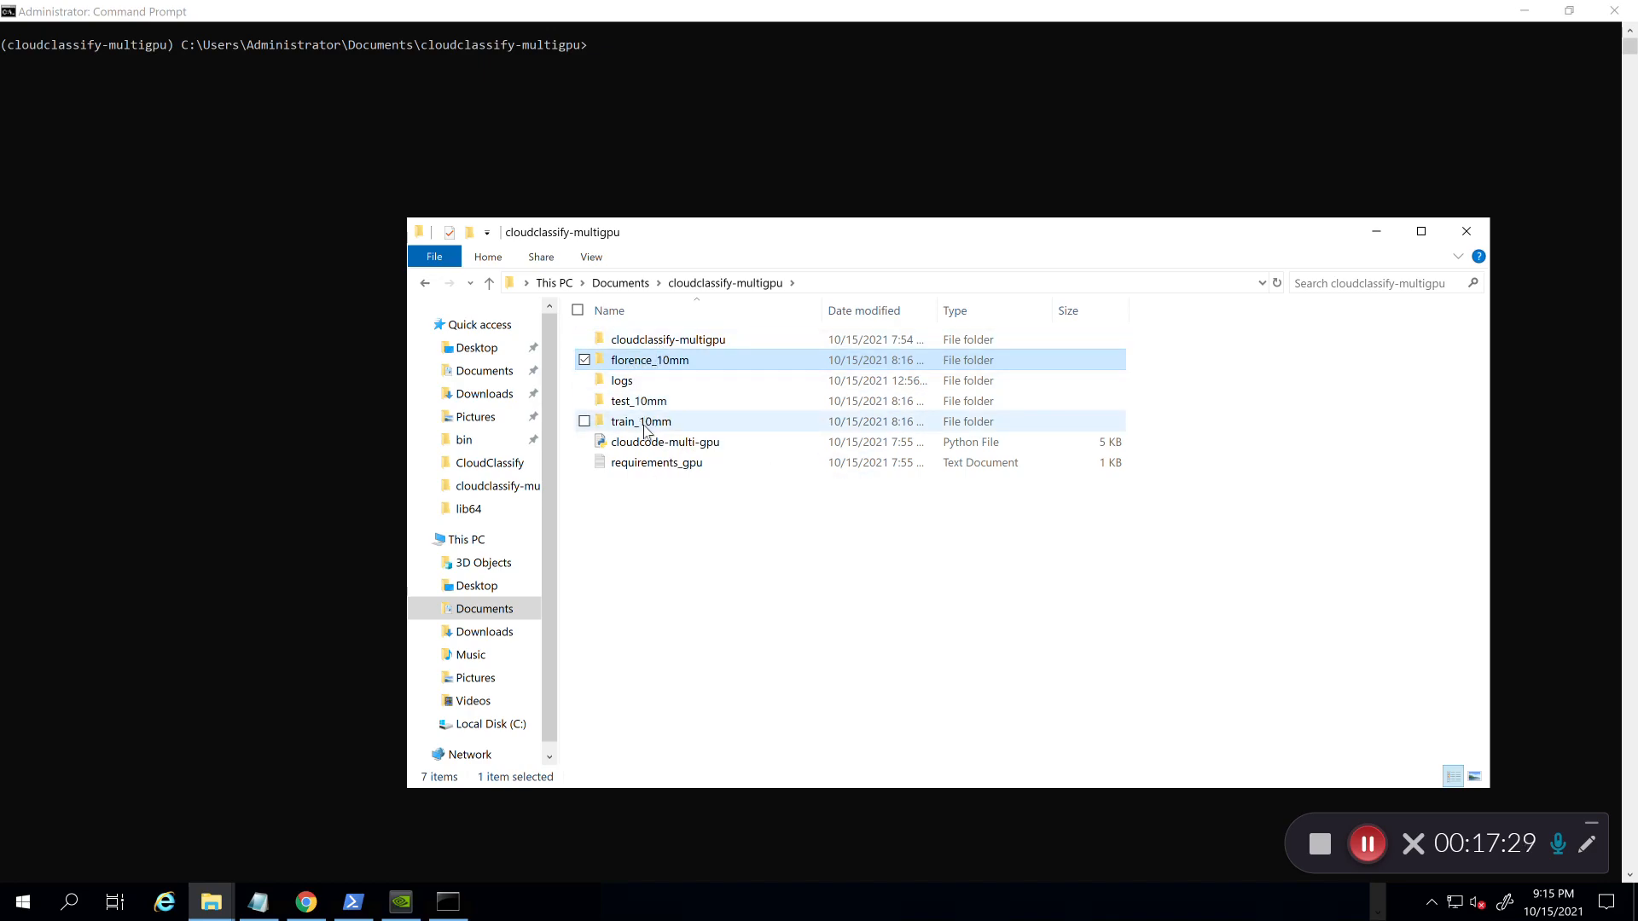
pyautogui.click(674, 526)
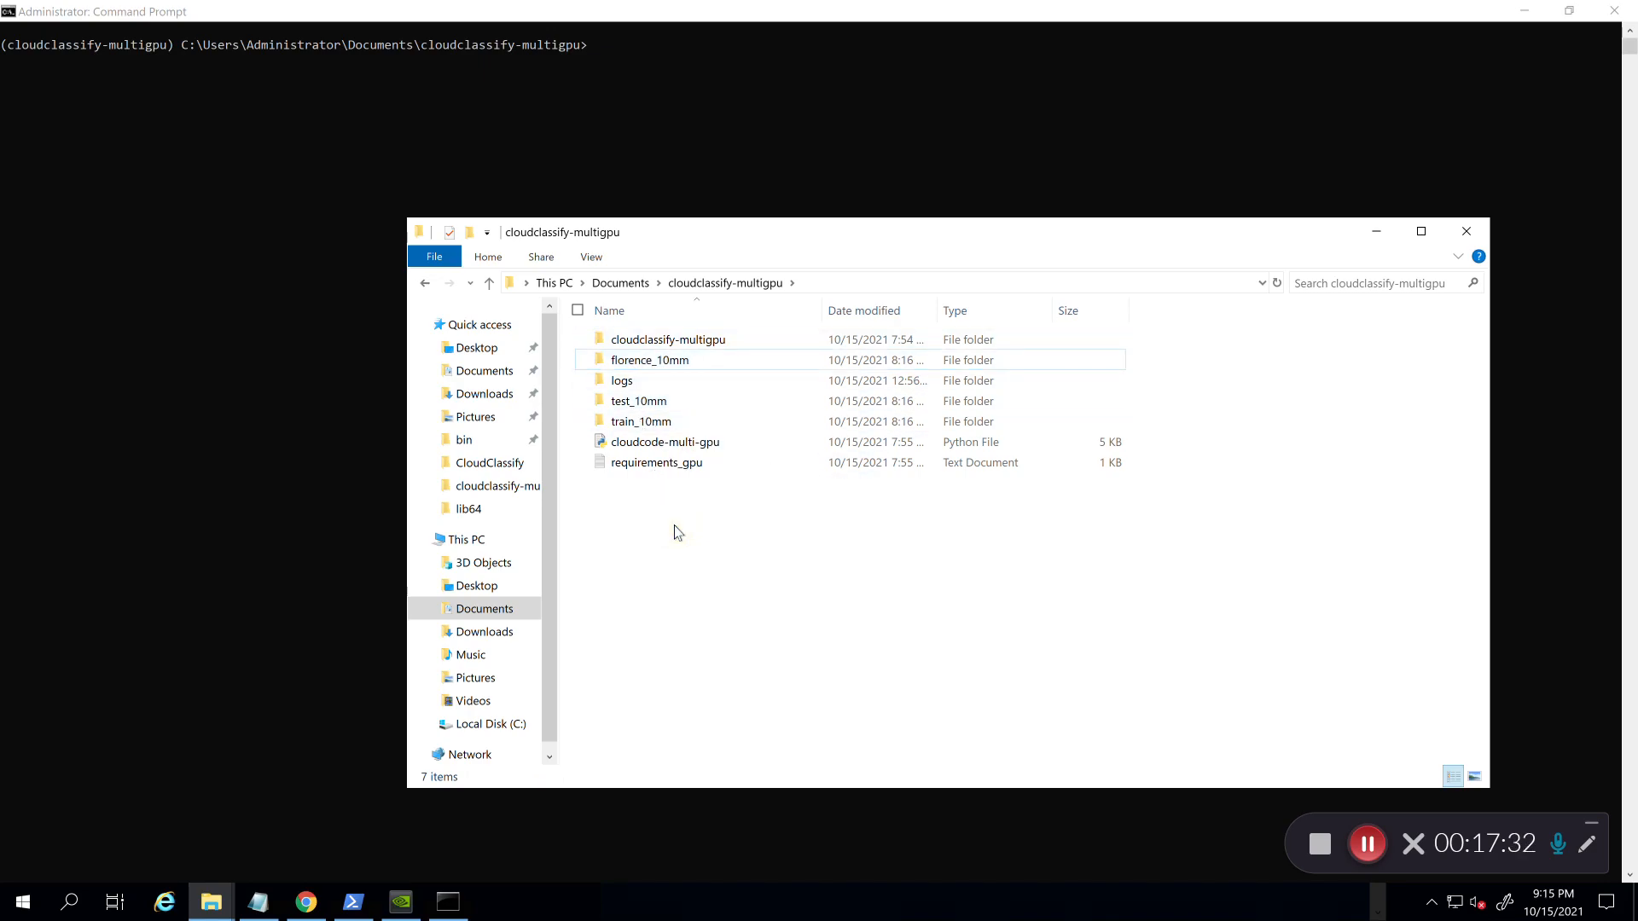
pyautogui.click(627, 102)
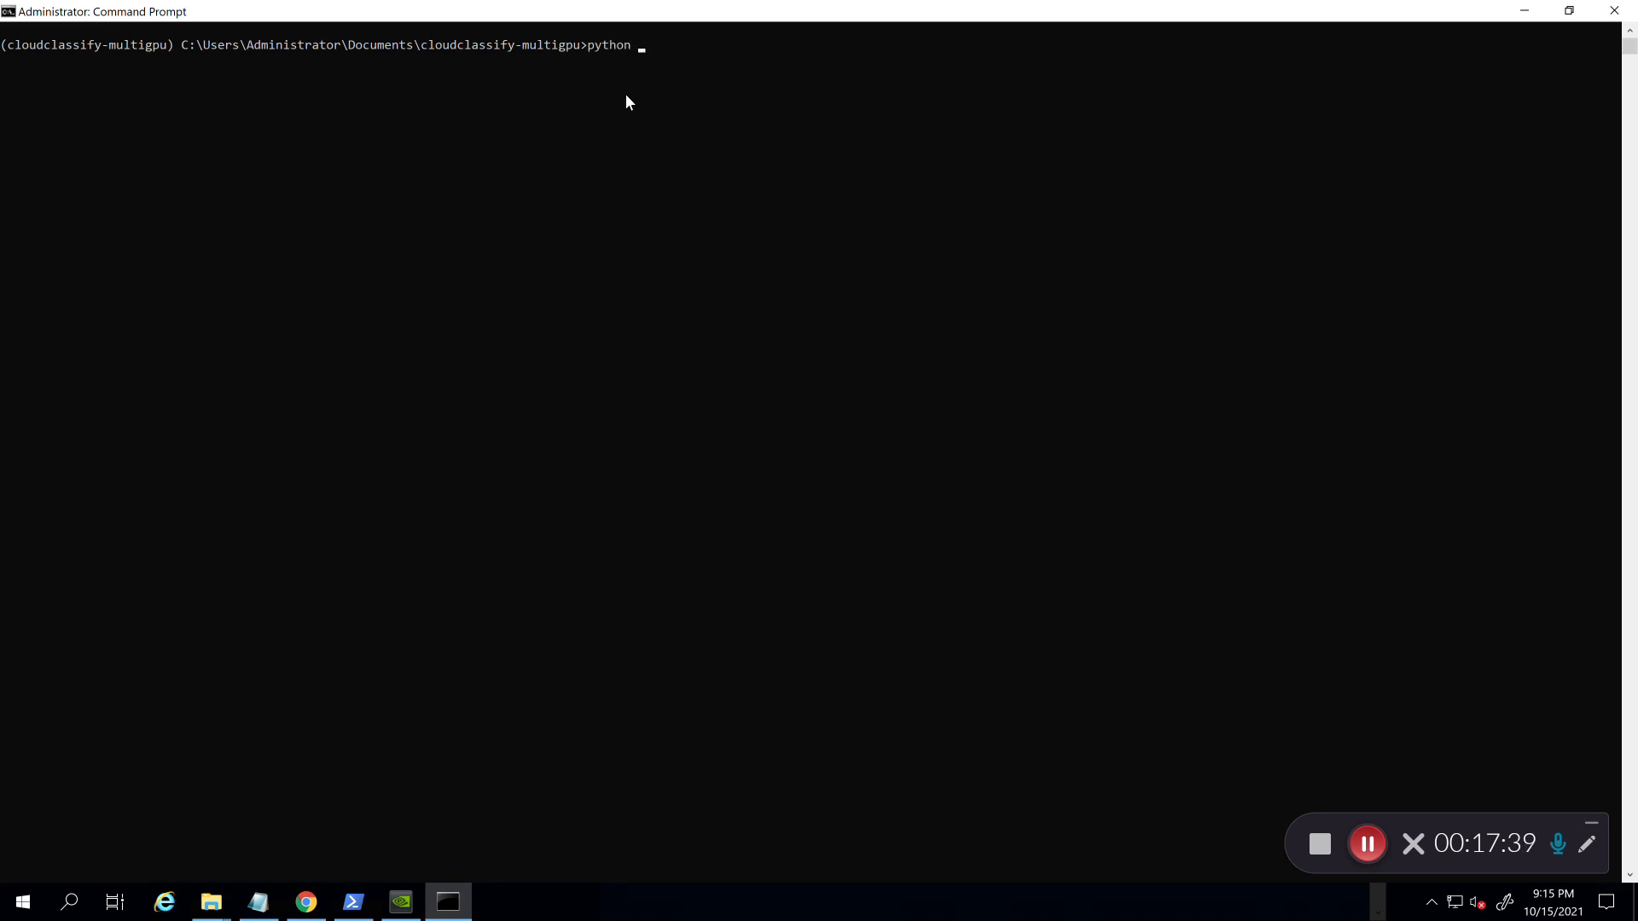
# Step: Run python cloudcode-multi-gpu.py, stop it, and highlight the cudart64_101.dll not-found error
pyautogui.write('python cl')
pyautogui.press('Tab')
pyautogui.press('Tab')
pyautogui.press('Return')
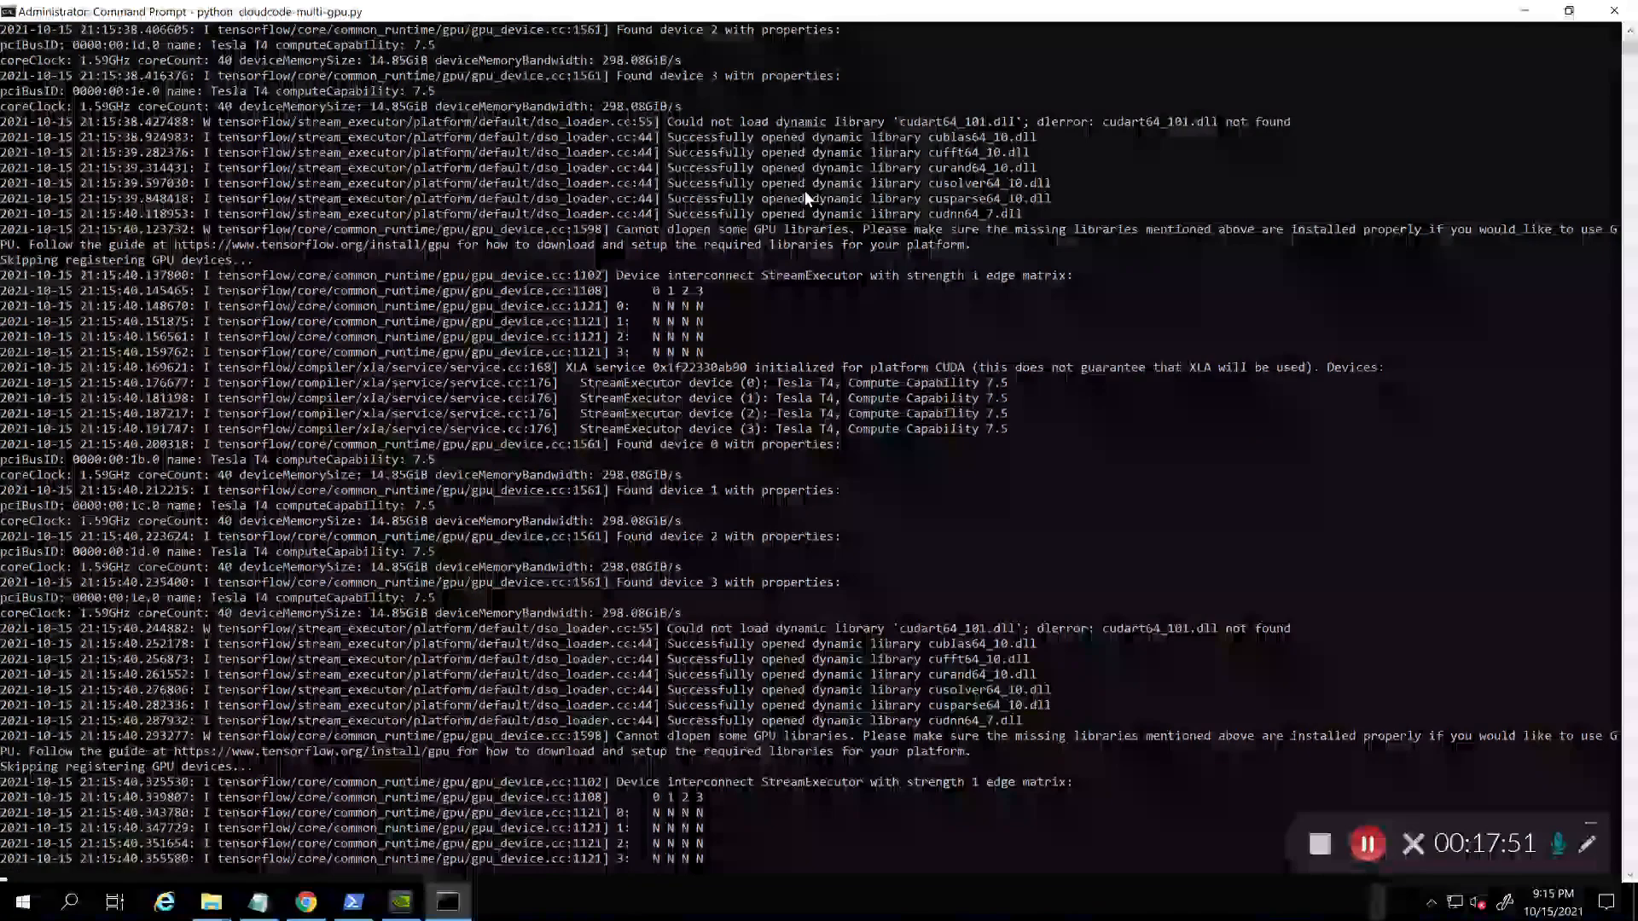
pyautogui.hotkey('ctrl', 'c')
pyautogui.scroll(14, 869, 119)
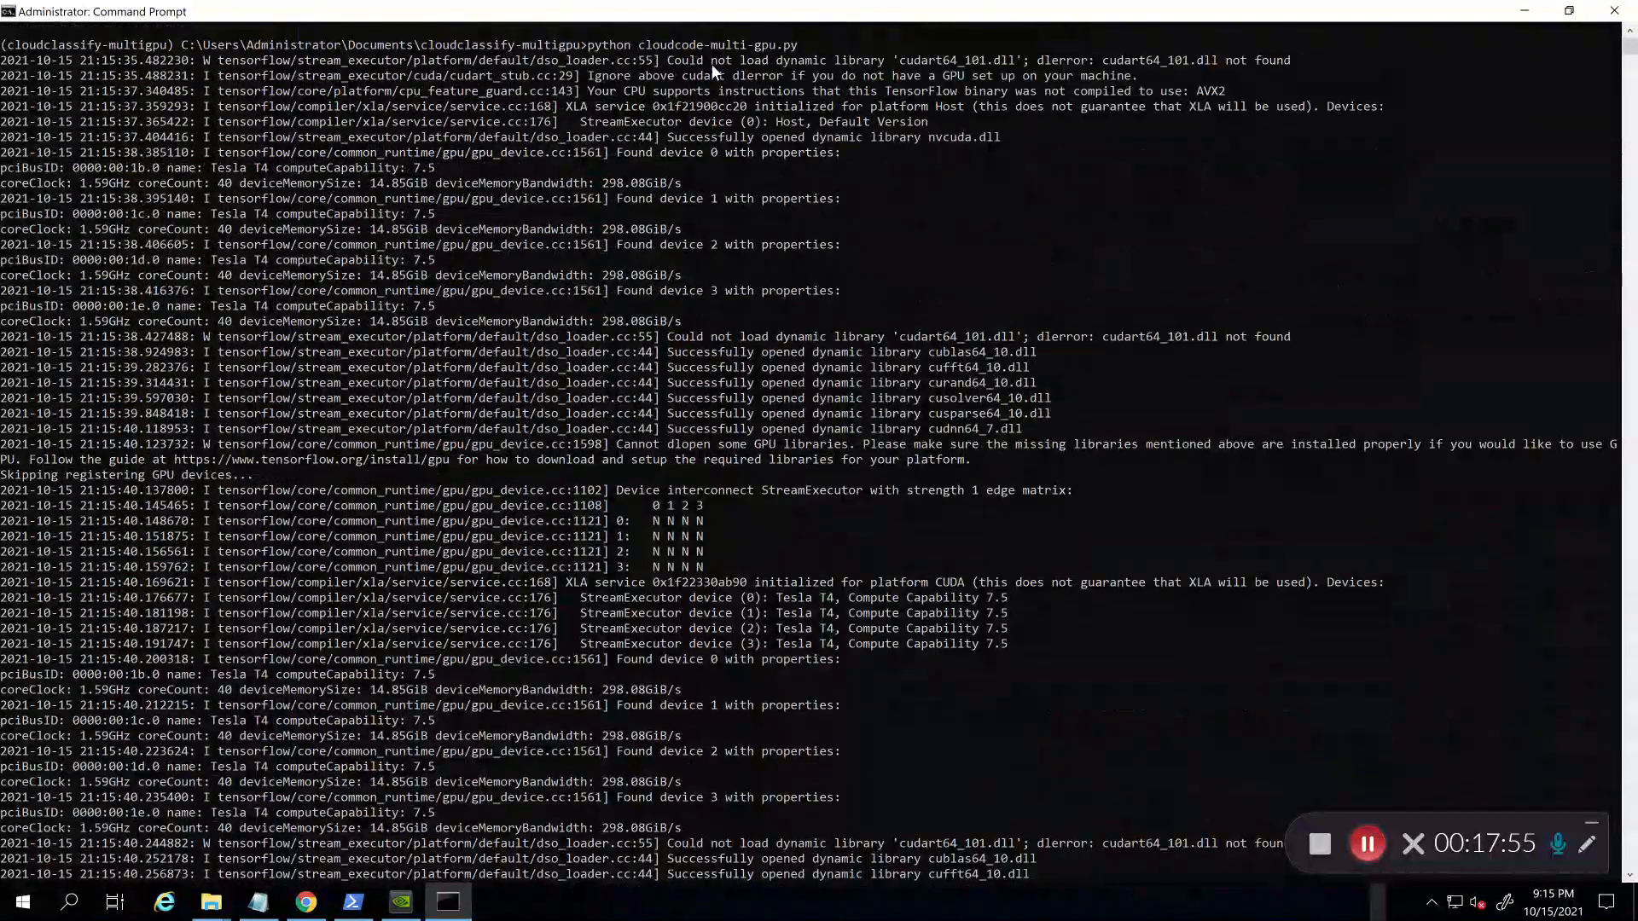
pyautogui.moveTo(667, 62); pyautogui.dragTo(1304, 67)
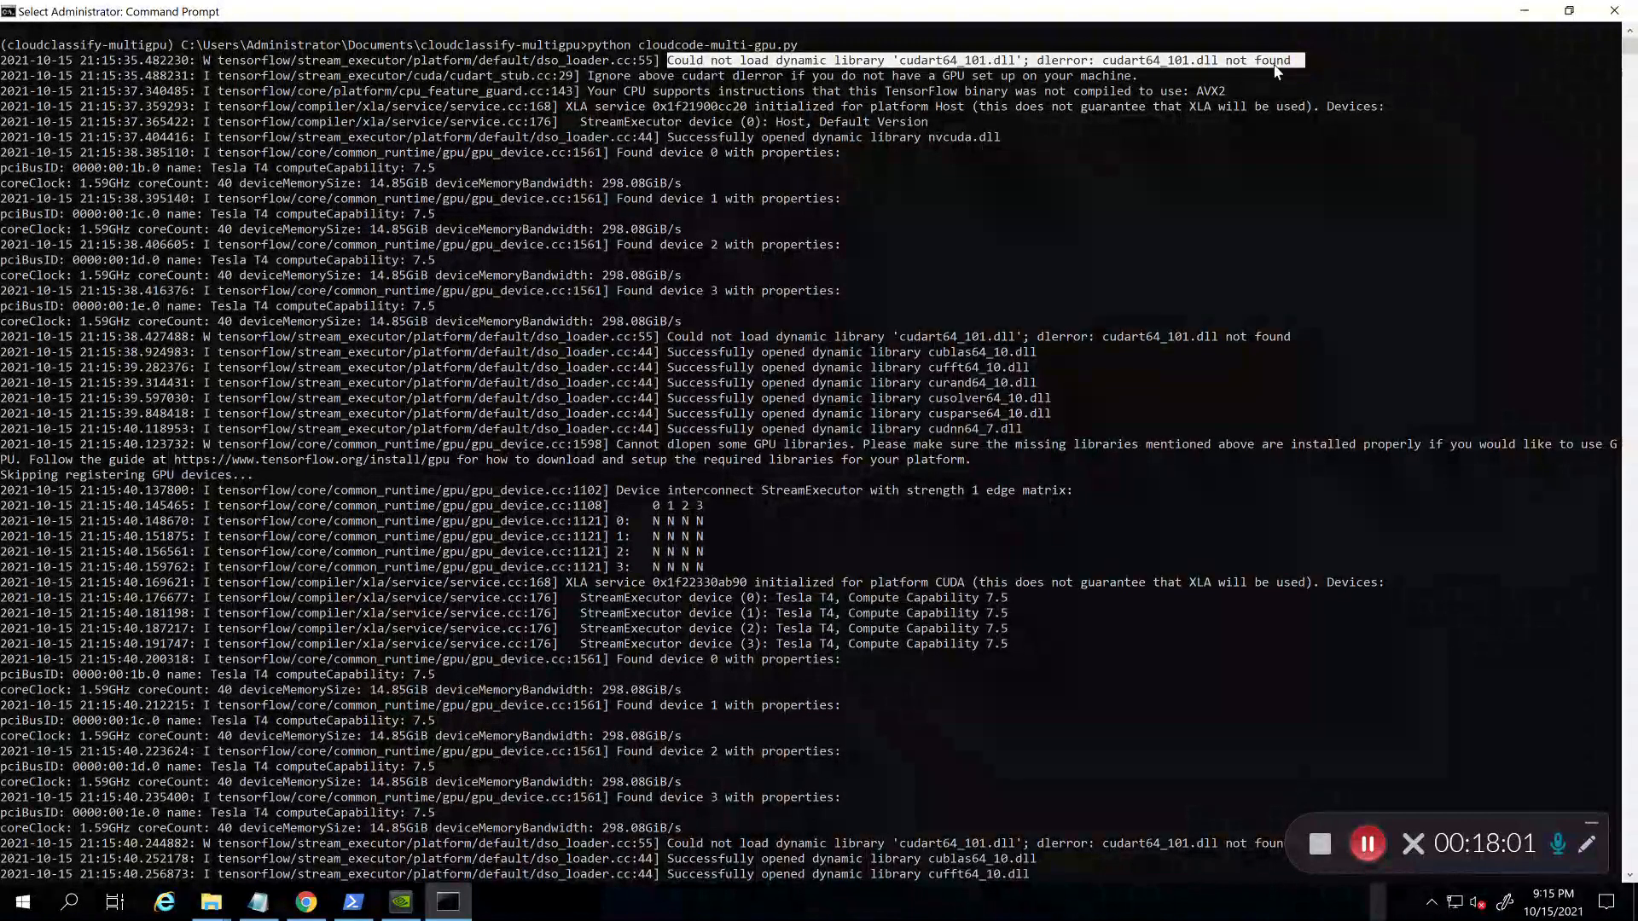
# Step: Switch to the DLL-files.com cudart64_101.dll page and scroll down to its download section
pyautogui.click(1369, 843)
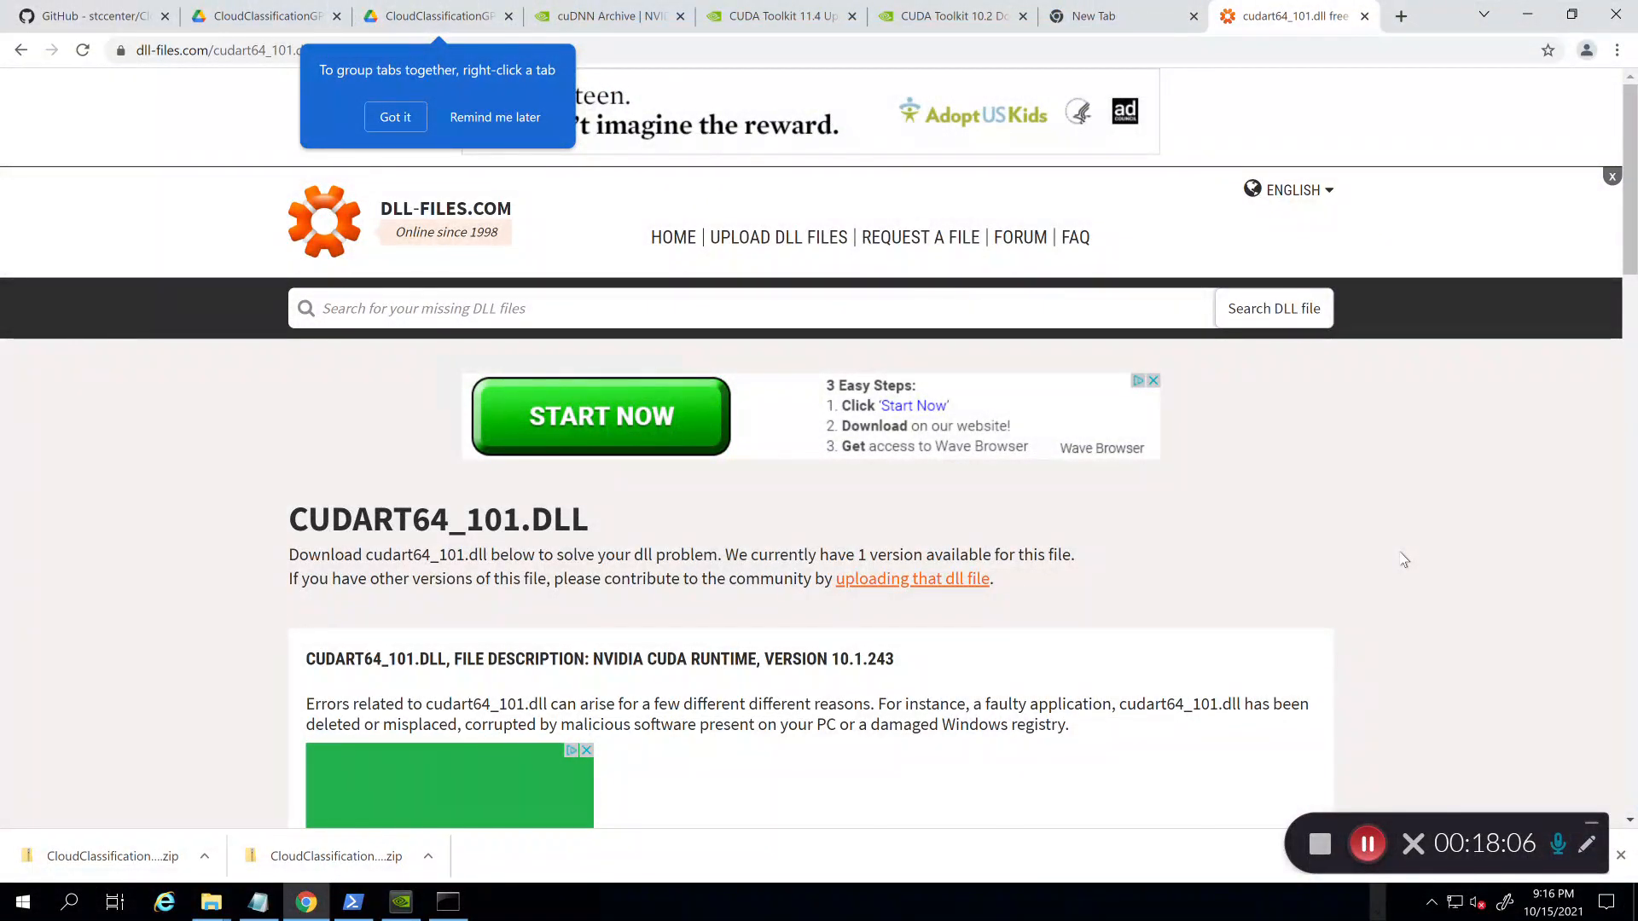
pyautogui.click(383, 127)
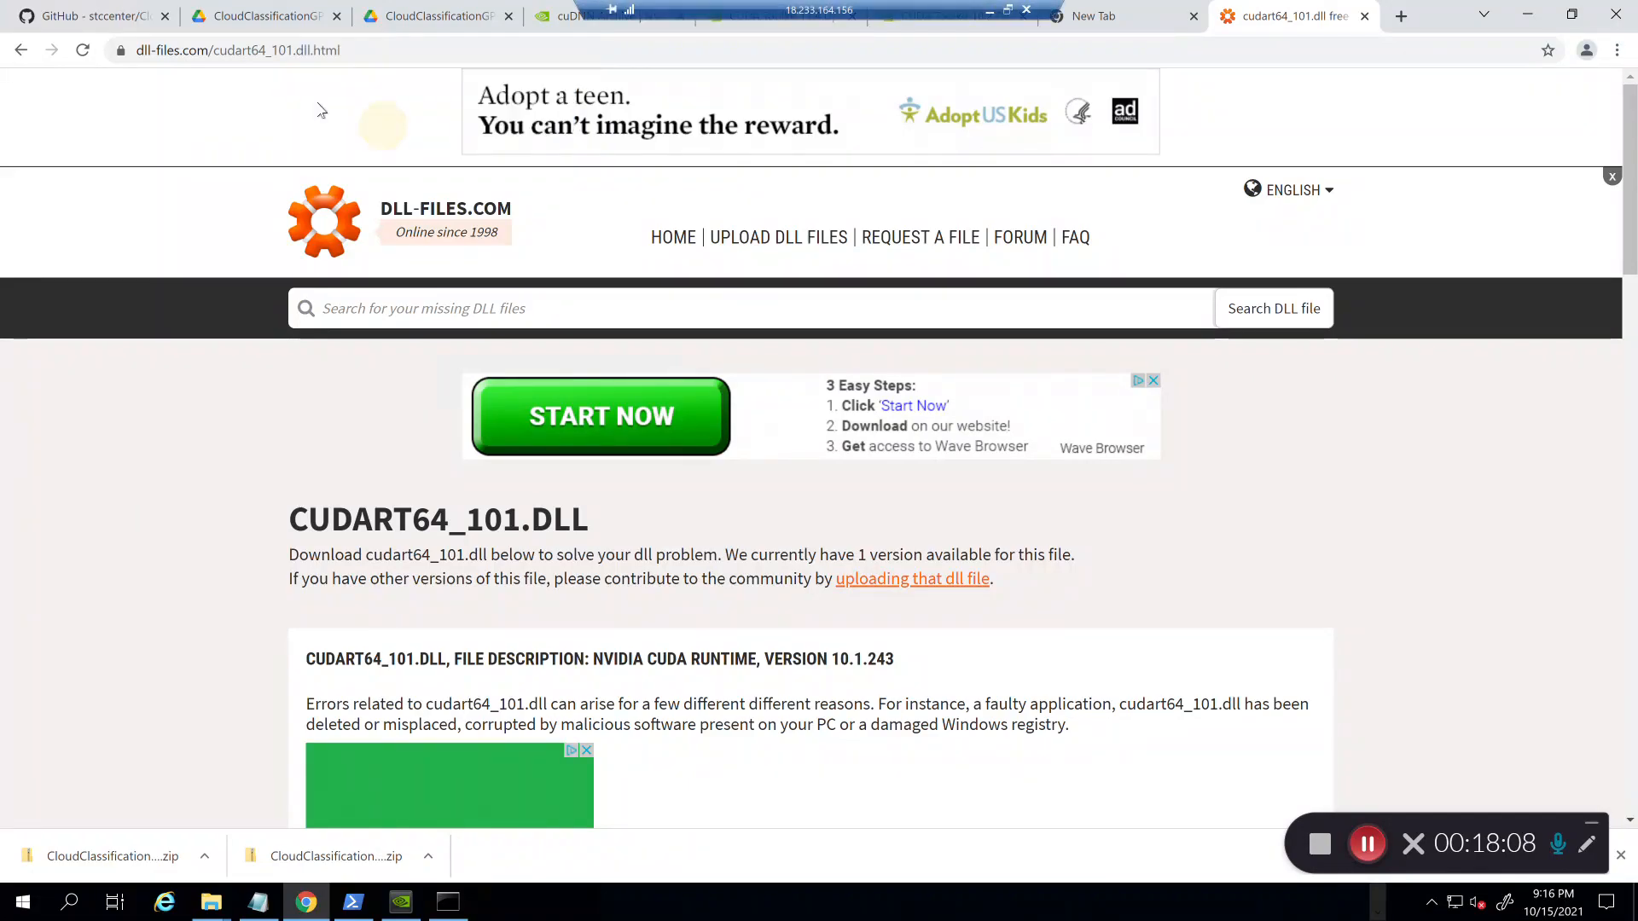
pyautogui.moveTo(341, 50); pyautogui.dragTo(188, 50)
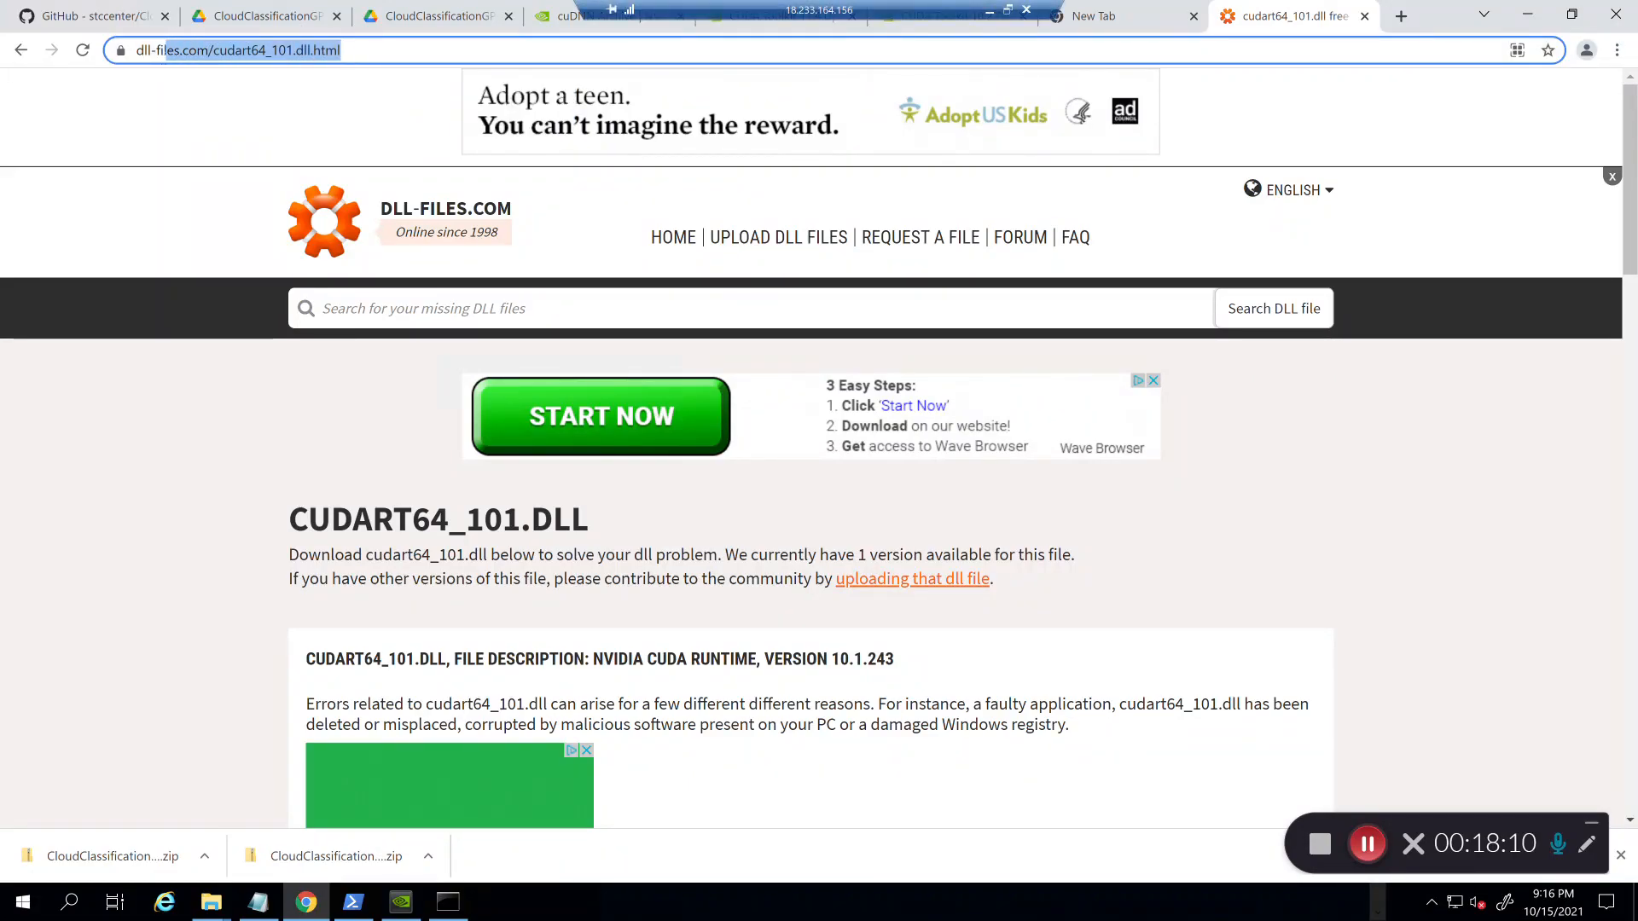
pyautogui.click(201, 372)
pyautogui.scroll(-1, 200, 378)
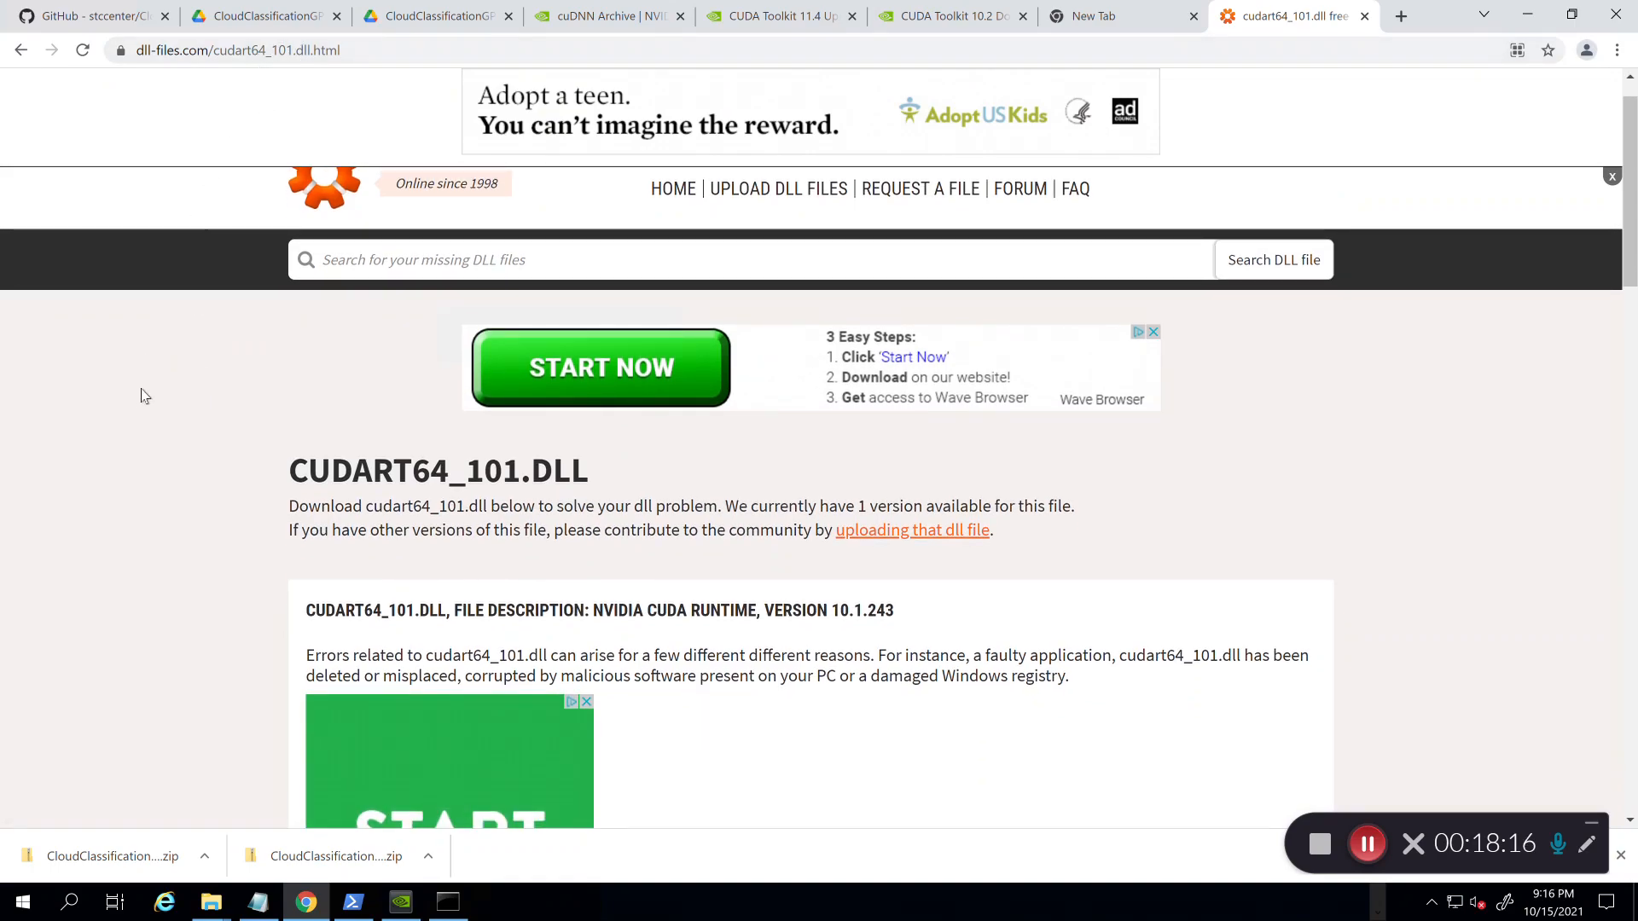
pyautogui.scroll(-2, 143, 394)
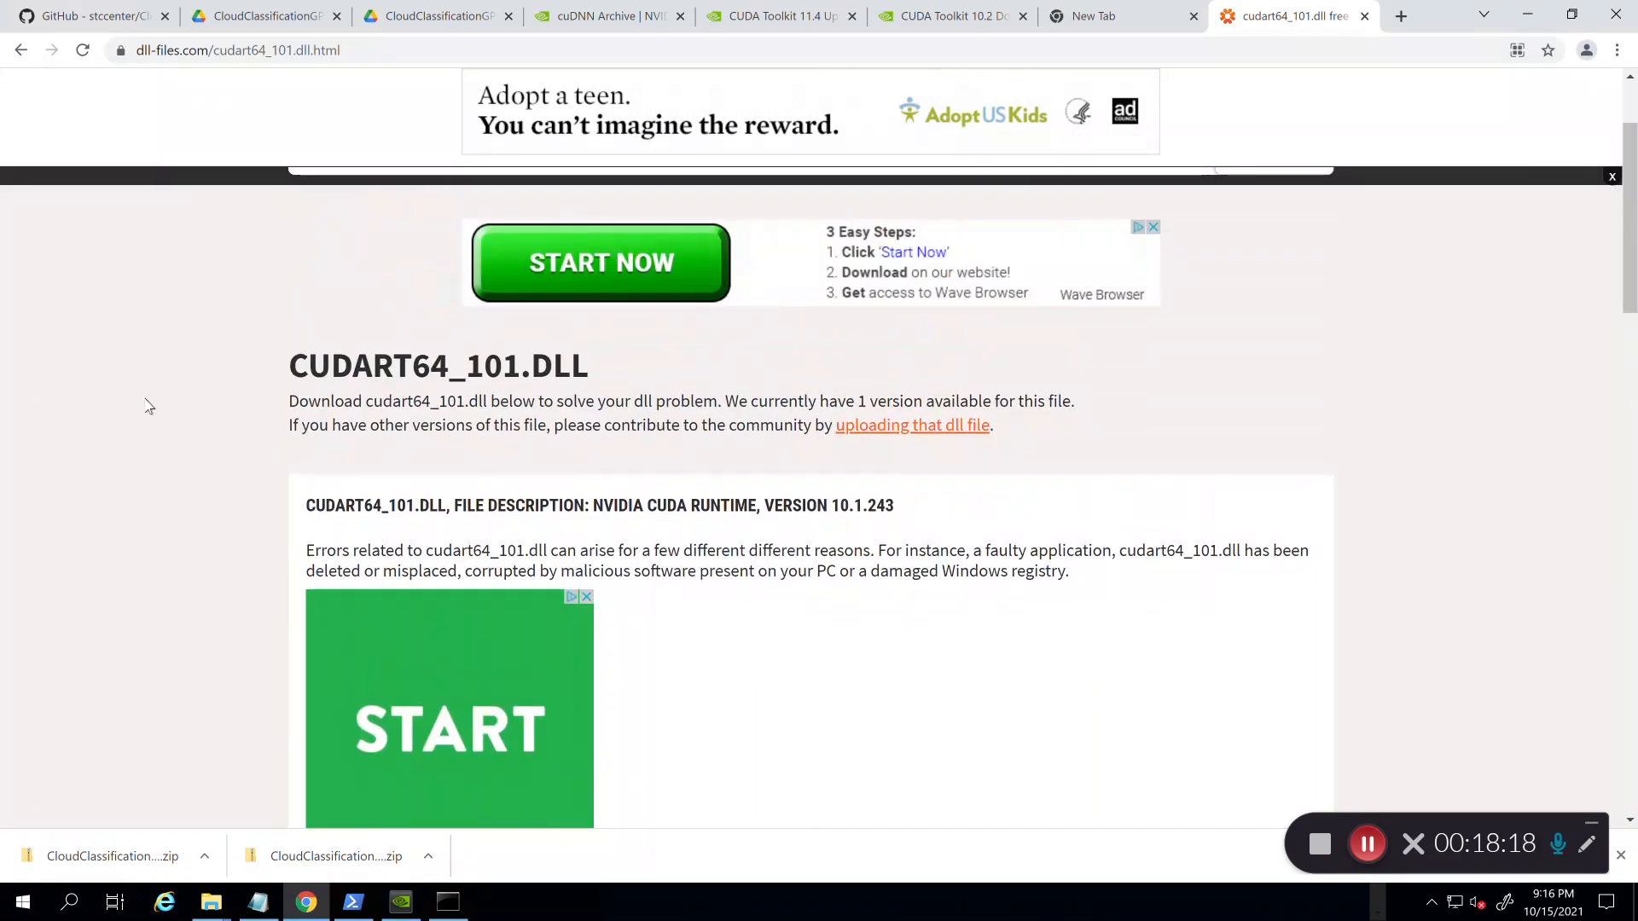
pyautogui.scroll(-10, 147, 406)
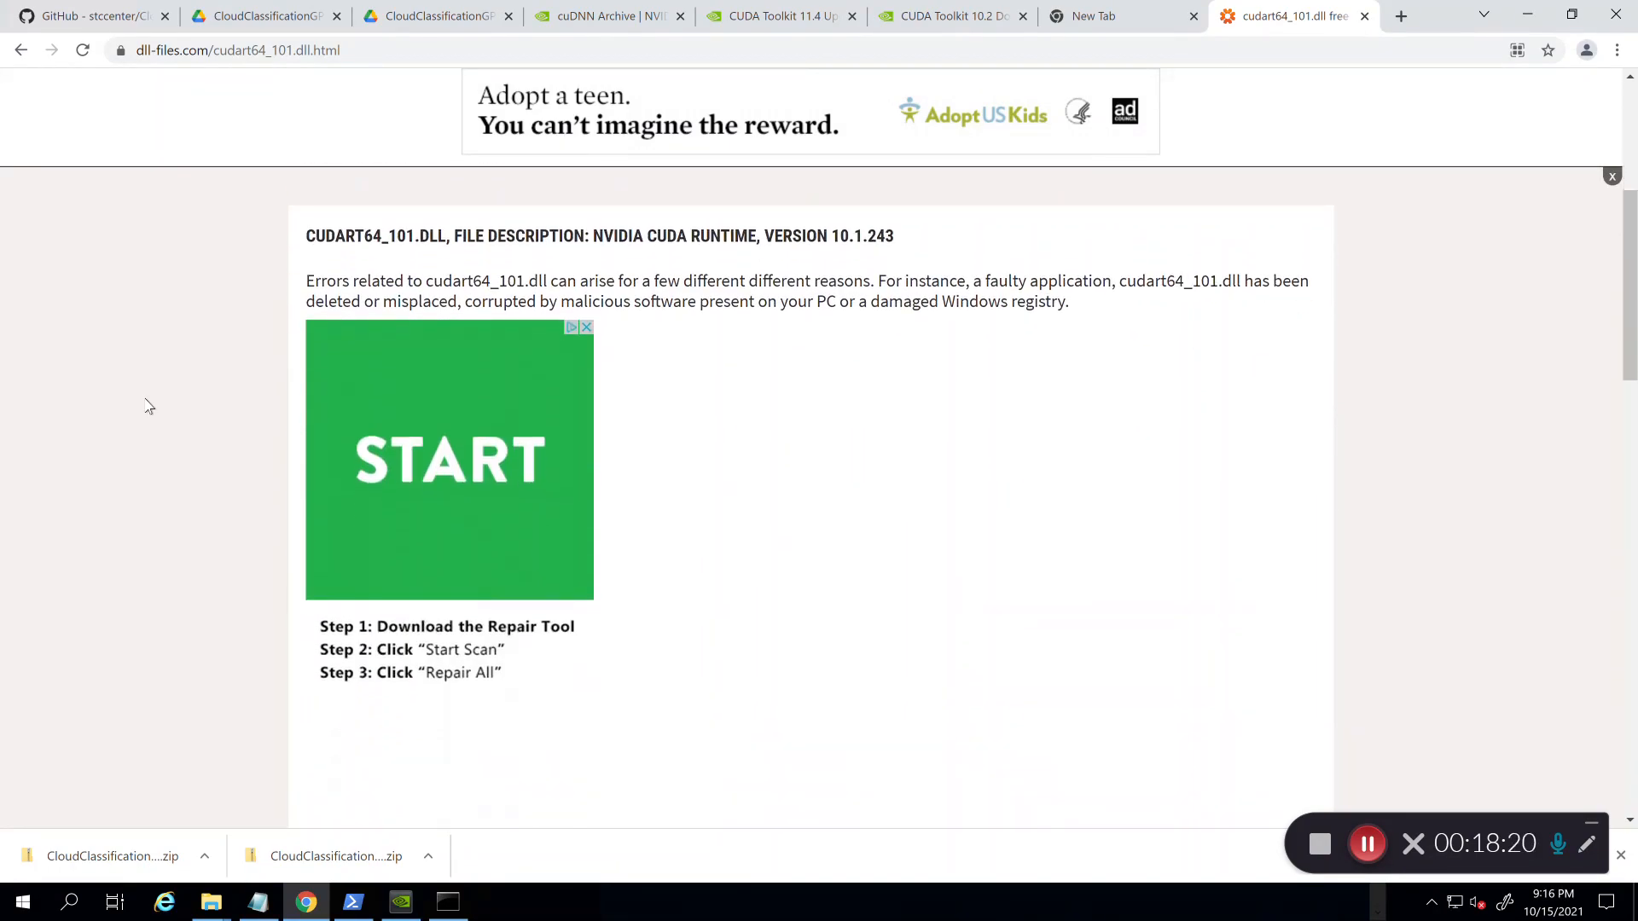
pyautogui.scroll(-3, 148, 404)
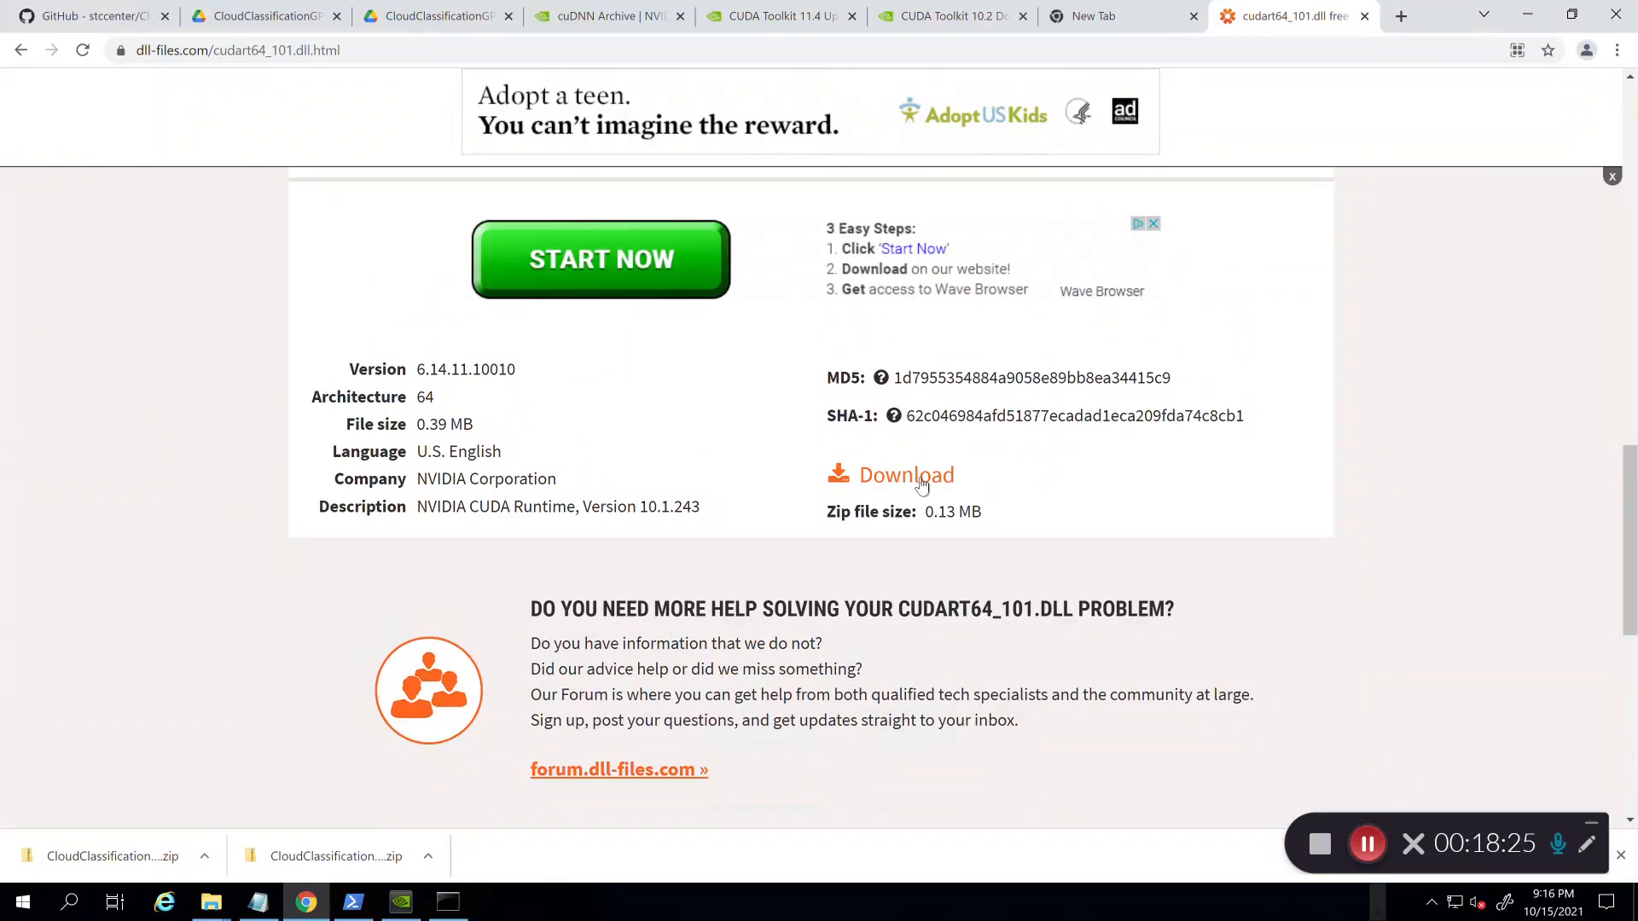
# Step: Download the cudart64_101.dll zip, close the pop-up ad, and bring up the Downloads folder
pyautogui.click(920, 482)
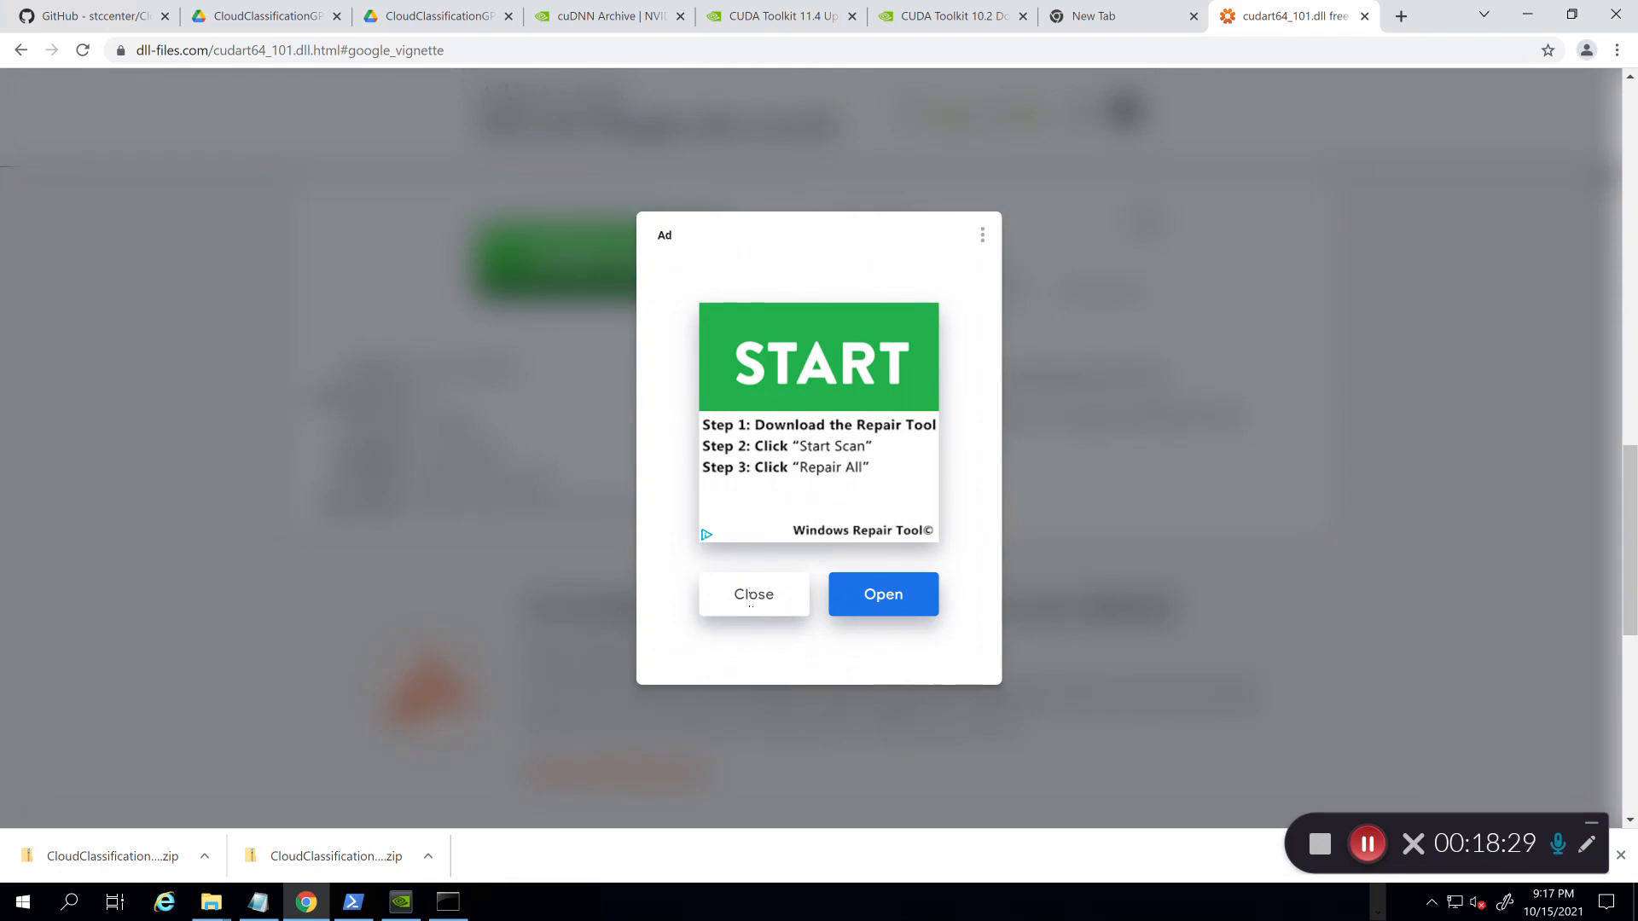
pyautogui.click(751, 595)
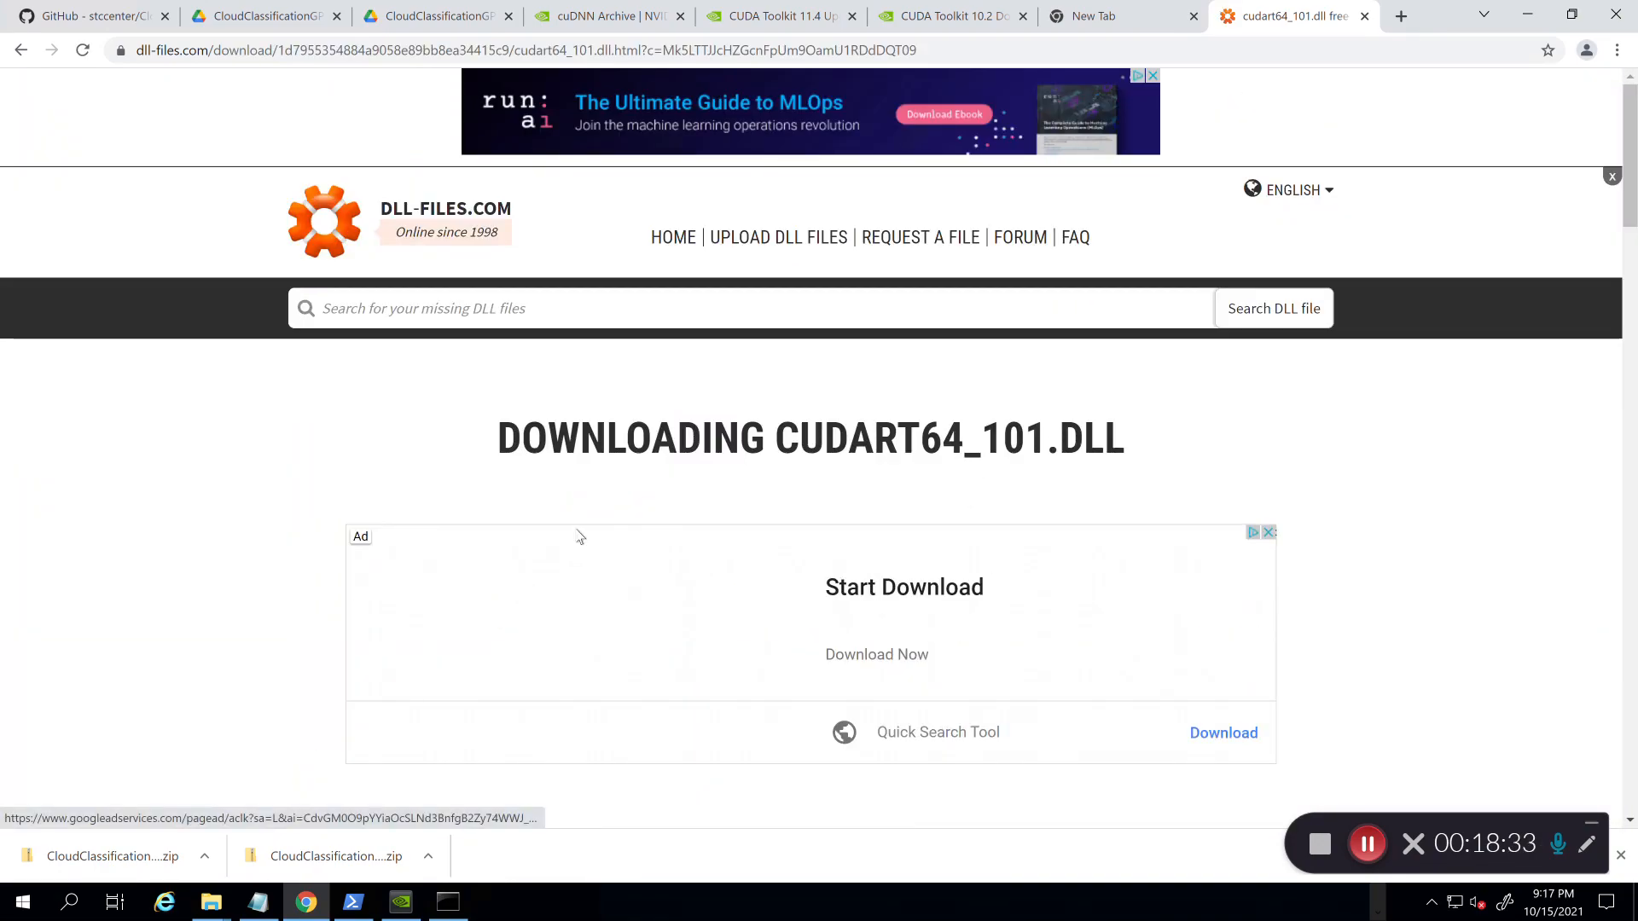
pyautogui.scroll(-2, 247, 568)
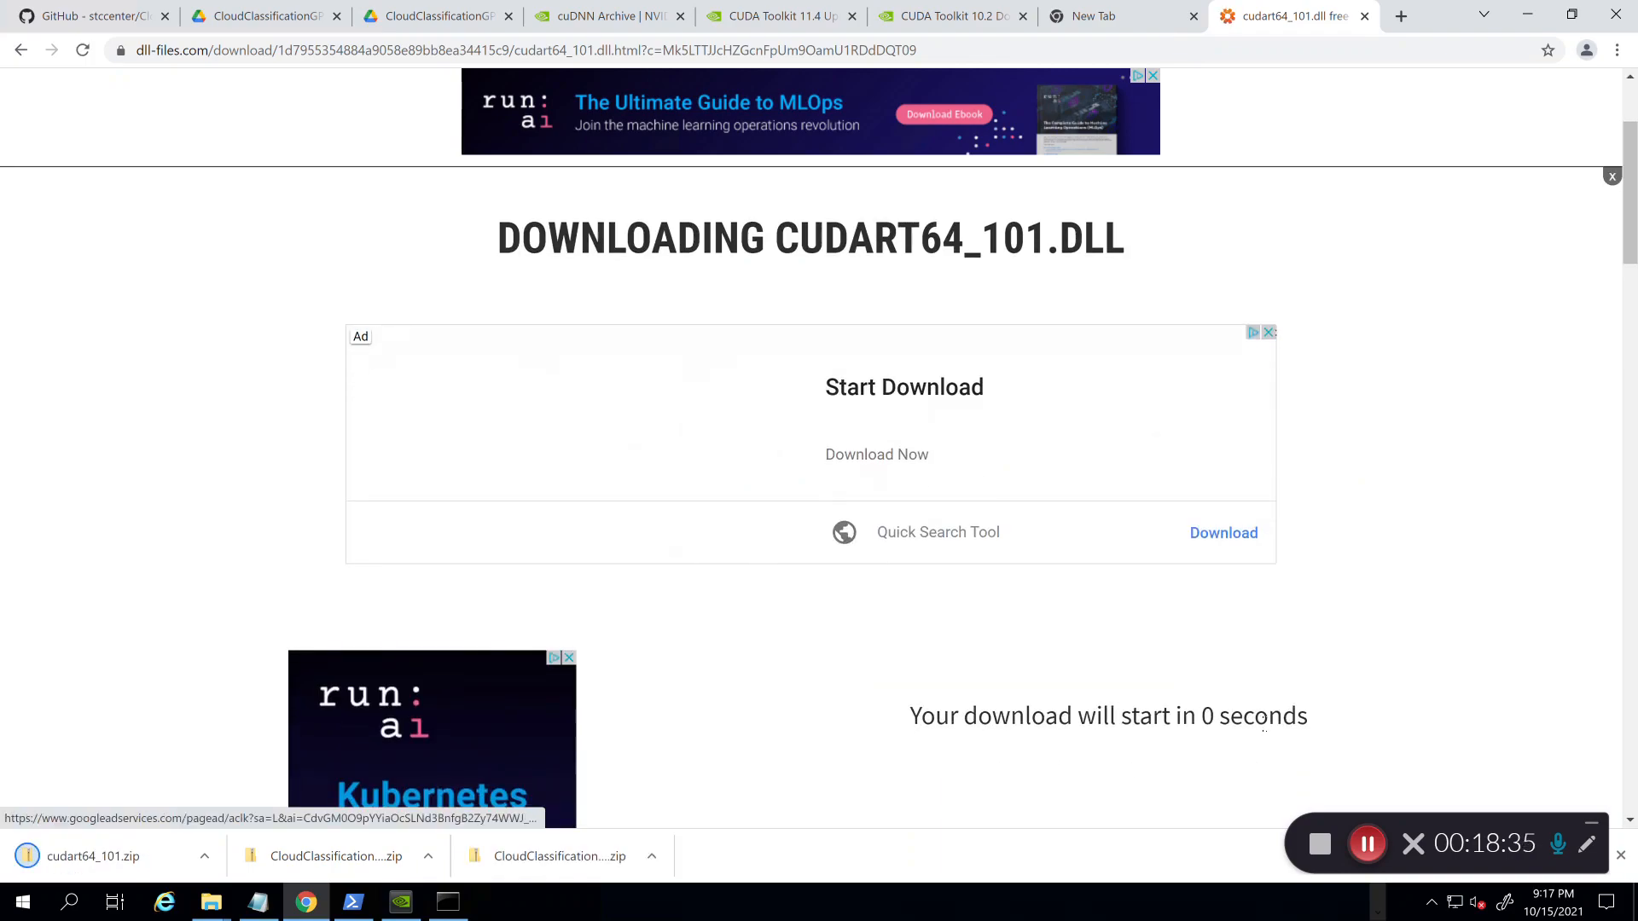
pyautogui.click(211, 902)
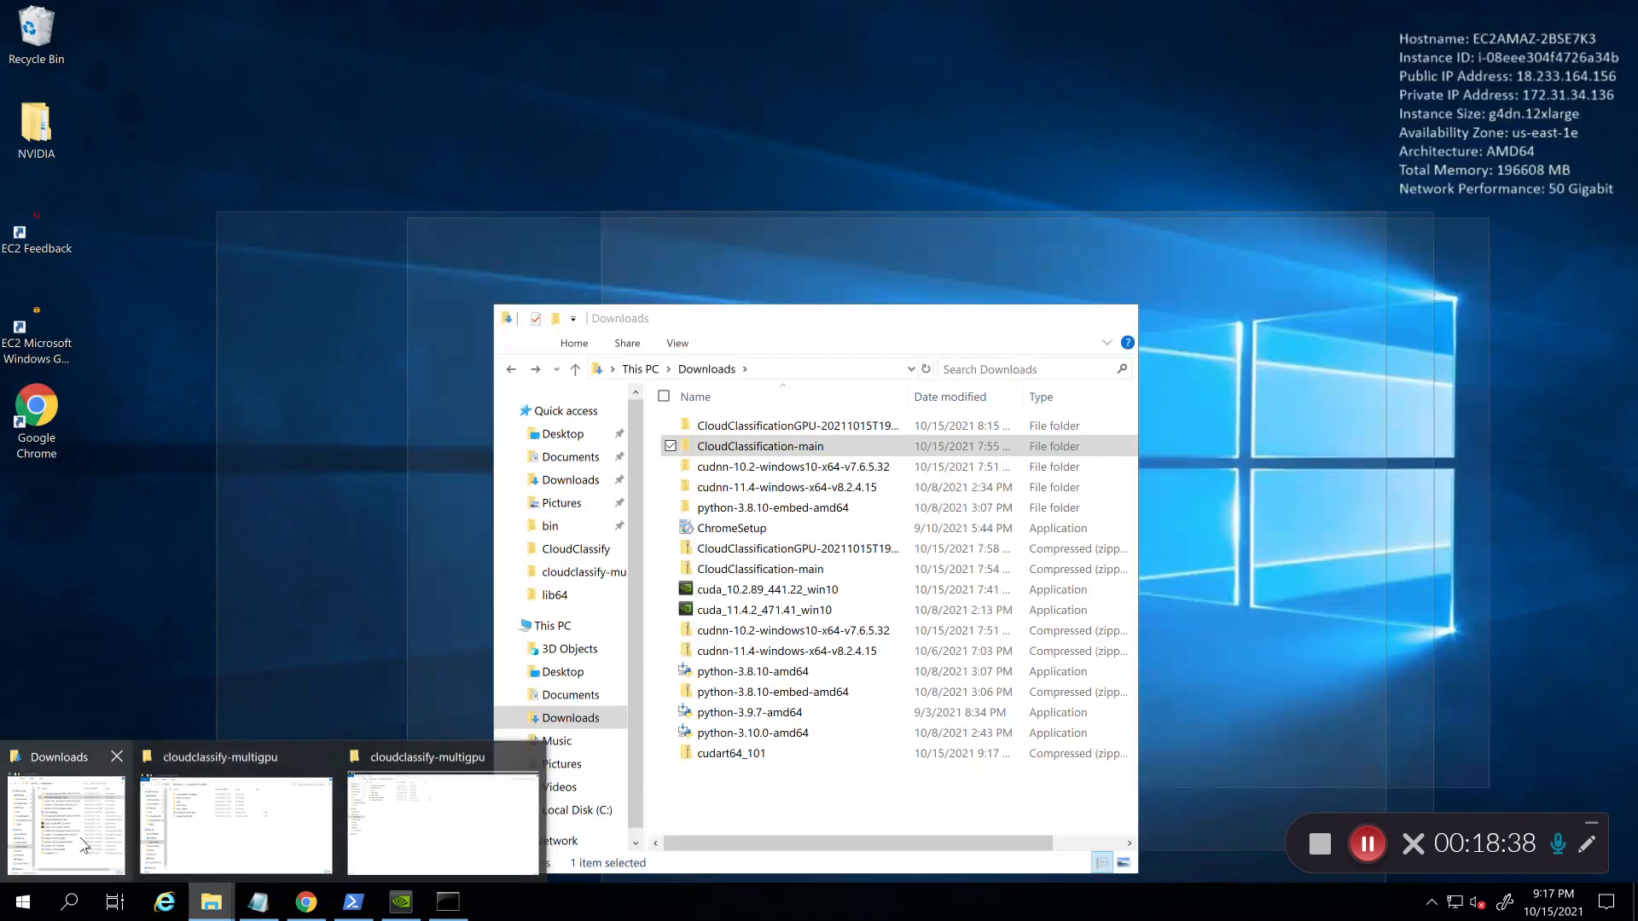
pyautogui.click(67, 826)
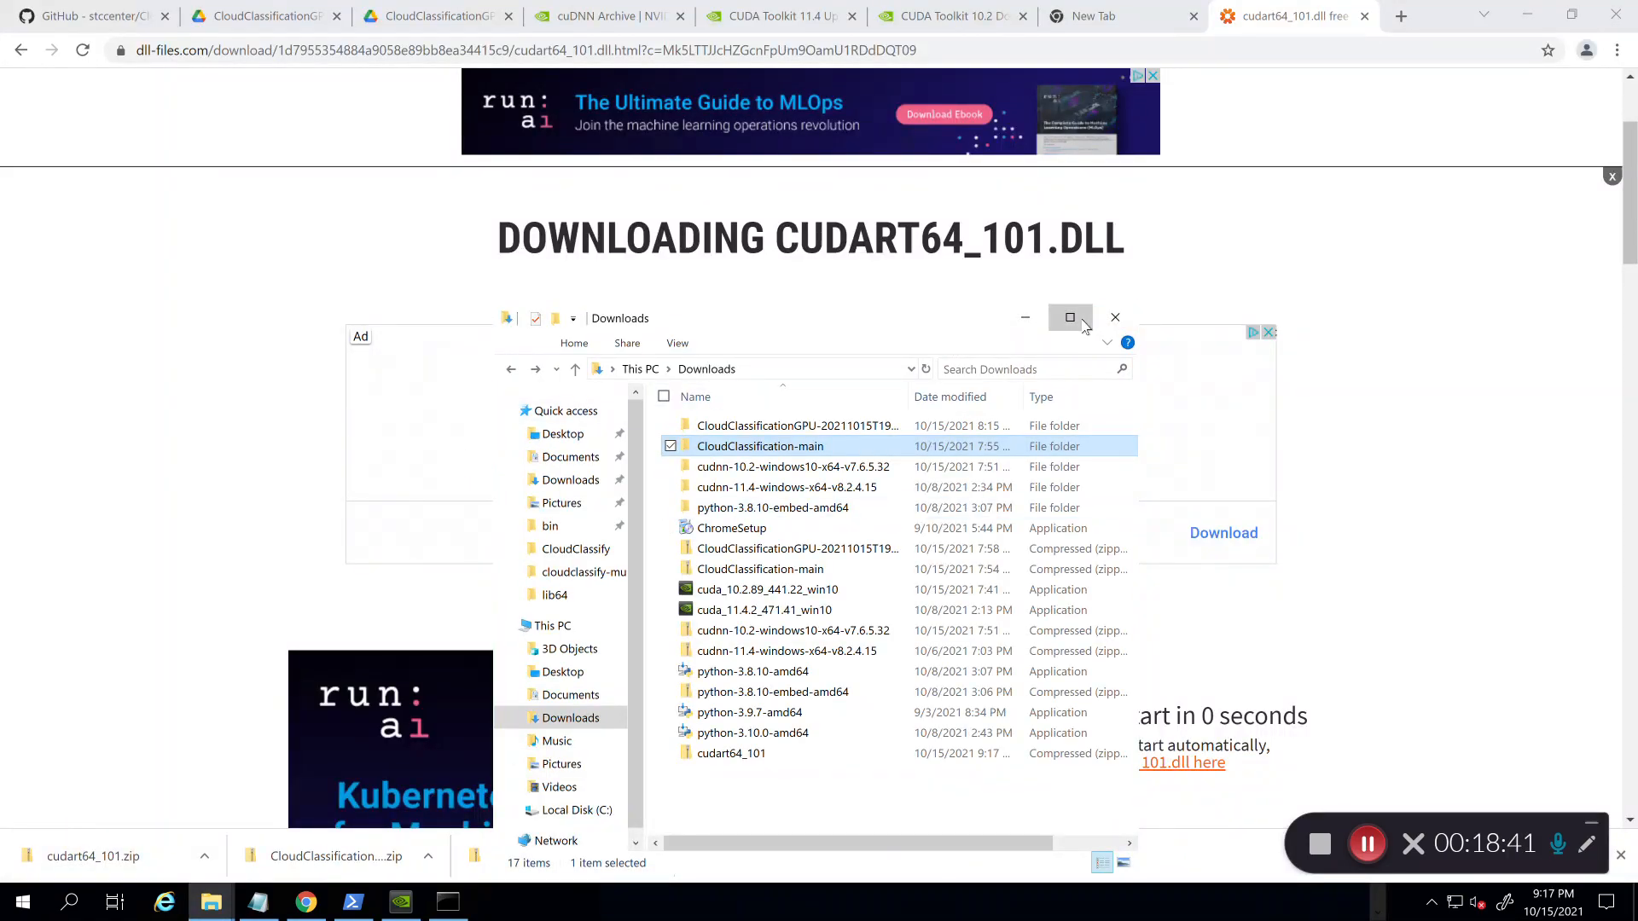
# Step: Extract the downloaded cudart64_101 zip and select cudart64_101.dll inside the extracted folder
pyautogui.click(1070, 317)
pyautogui.click(206, 448)
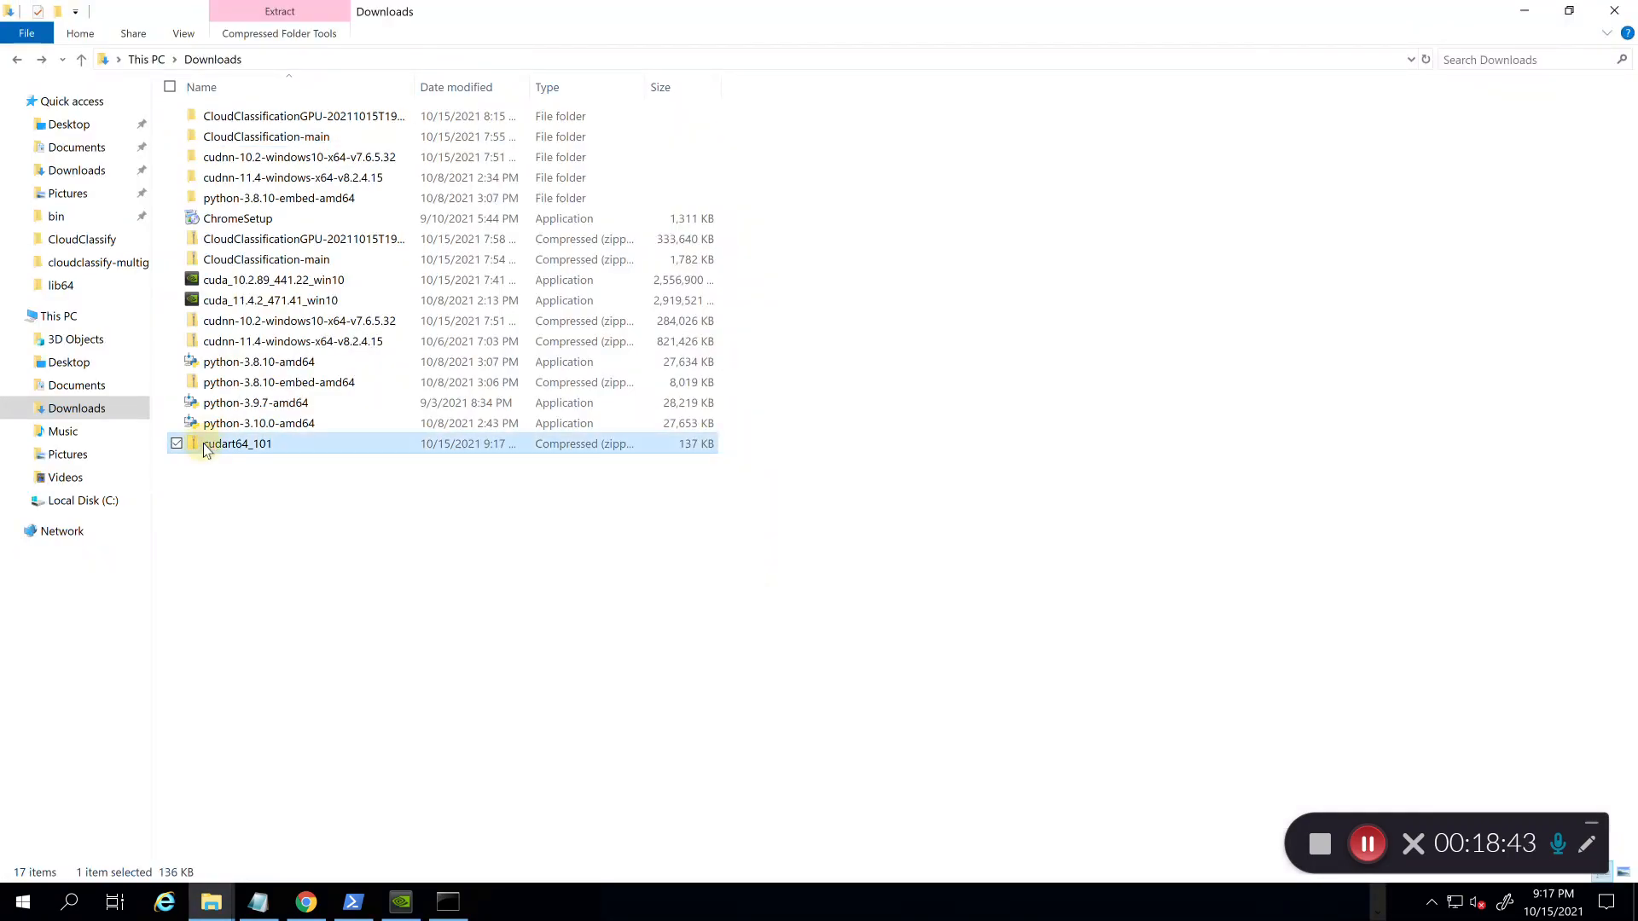
pyautogui.rightClick(206, 448)
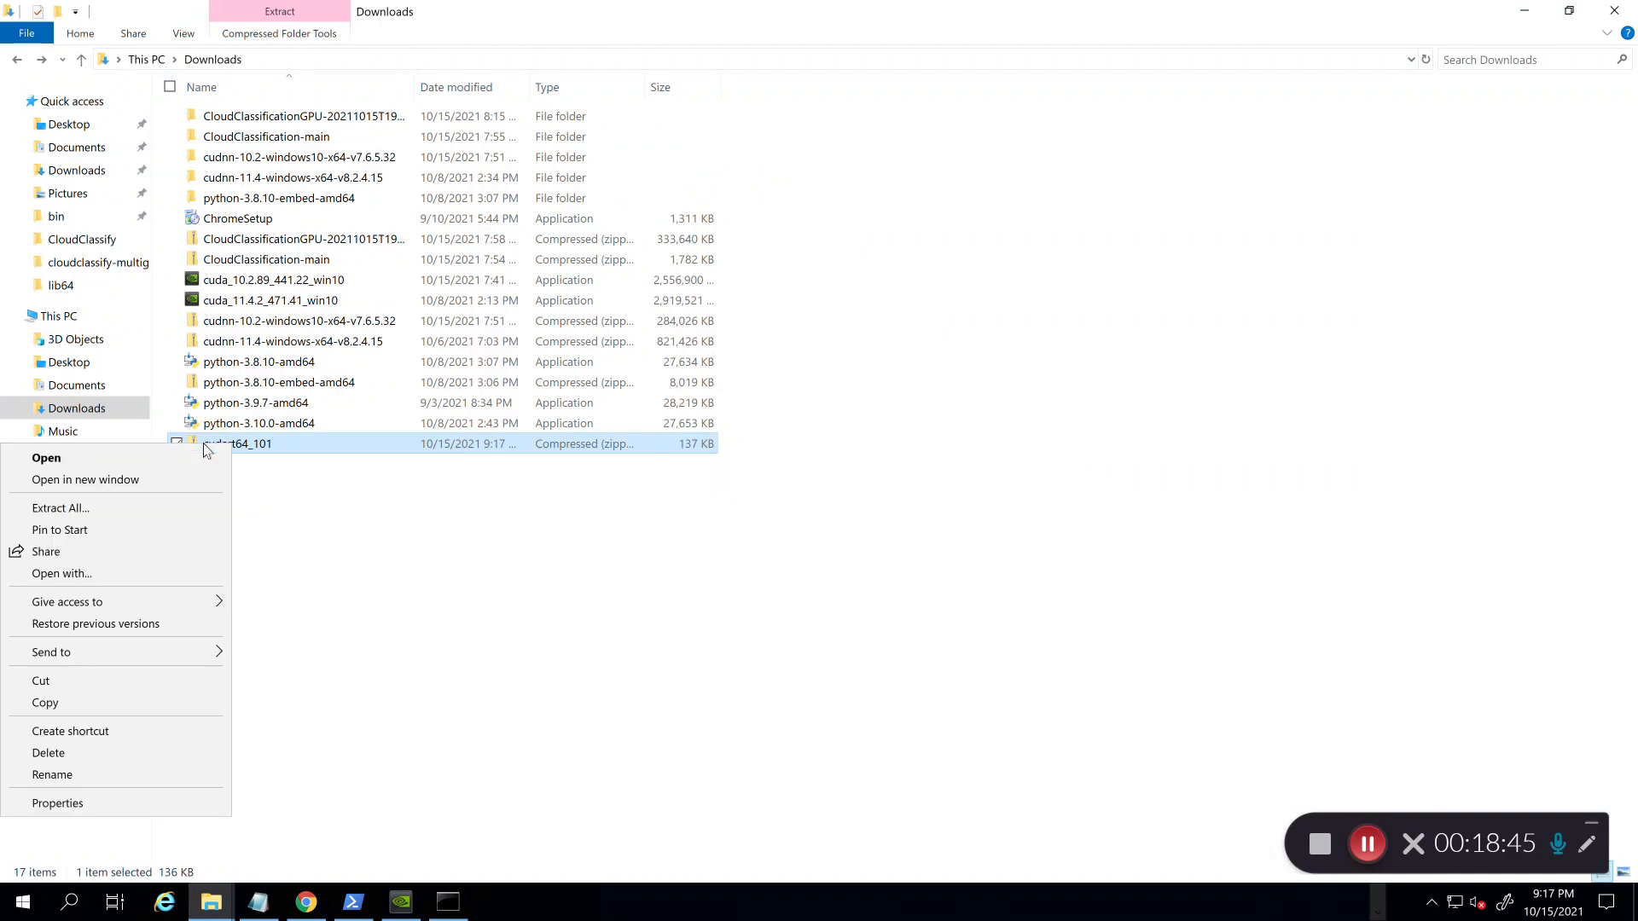
pyautogui.click(132, 506)
pyautogui.press('Return')
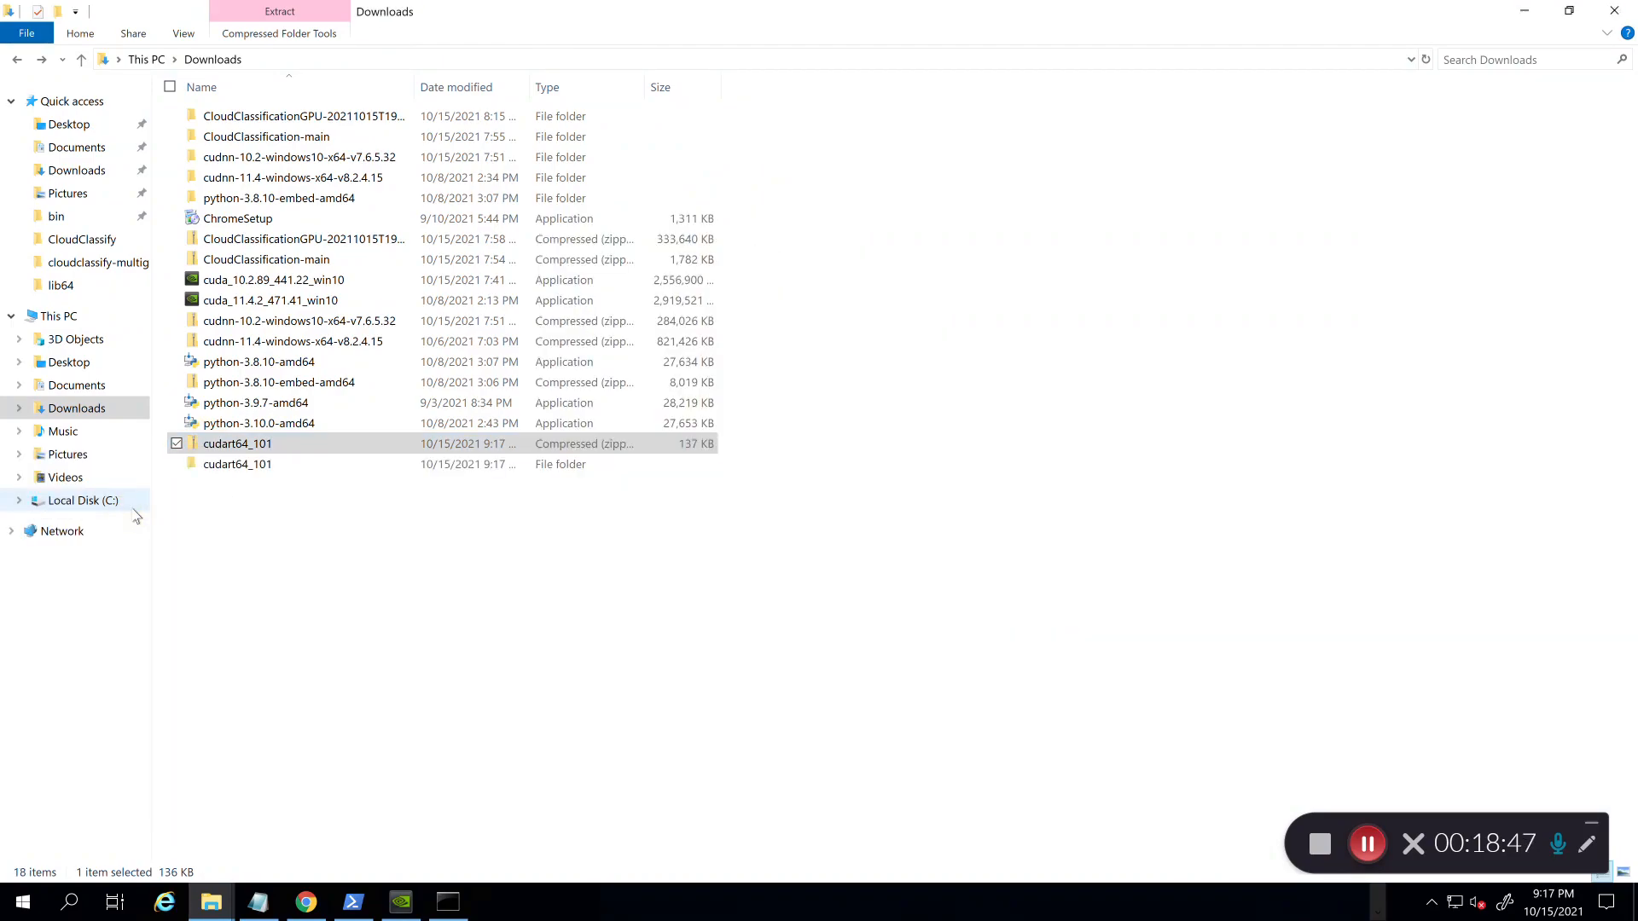
pyautogui.doubleClick(226, 468)
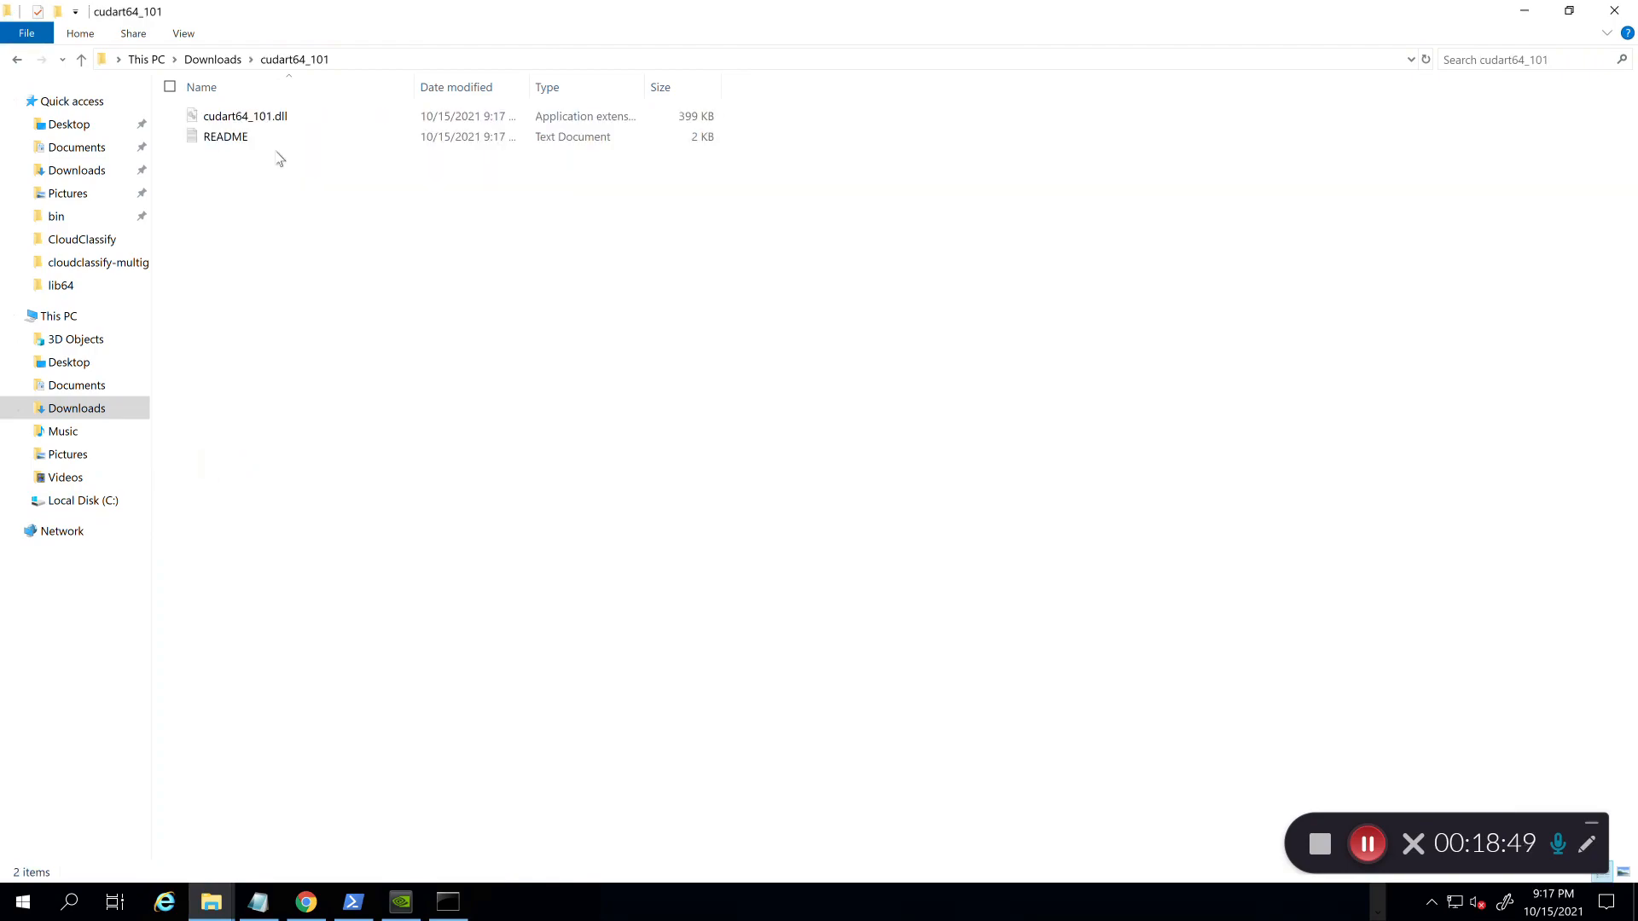
pyautogui.click(267, 117)
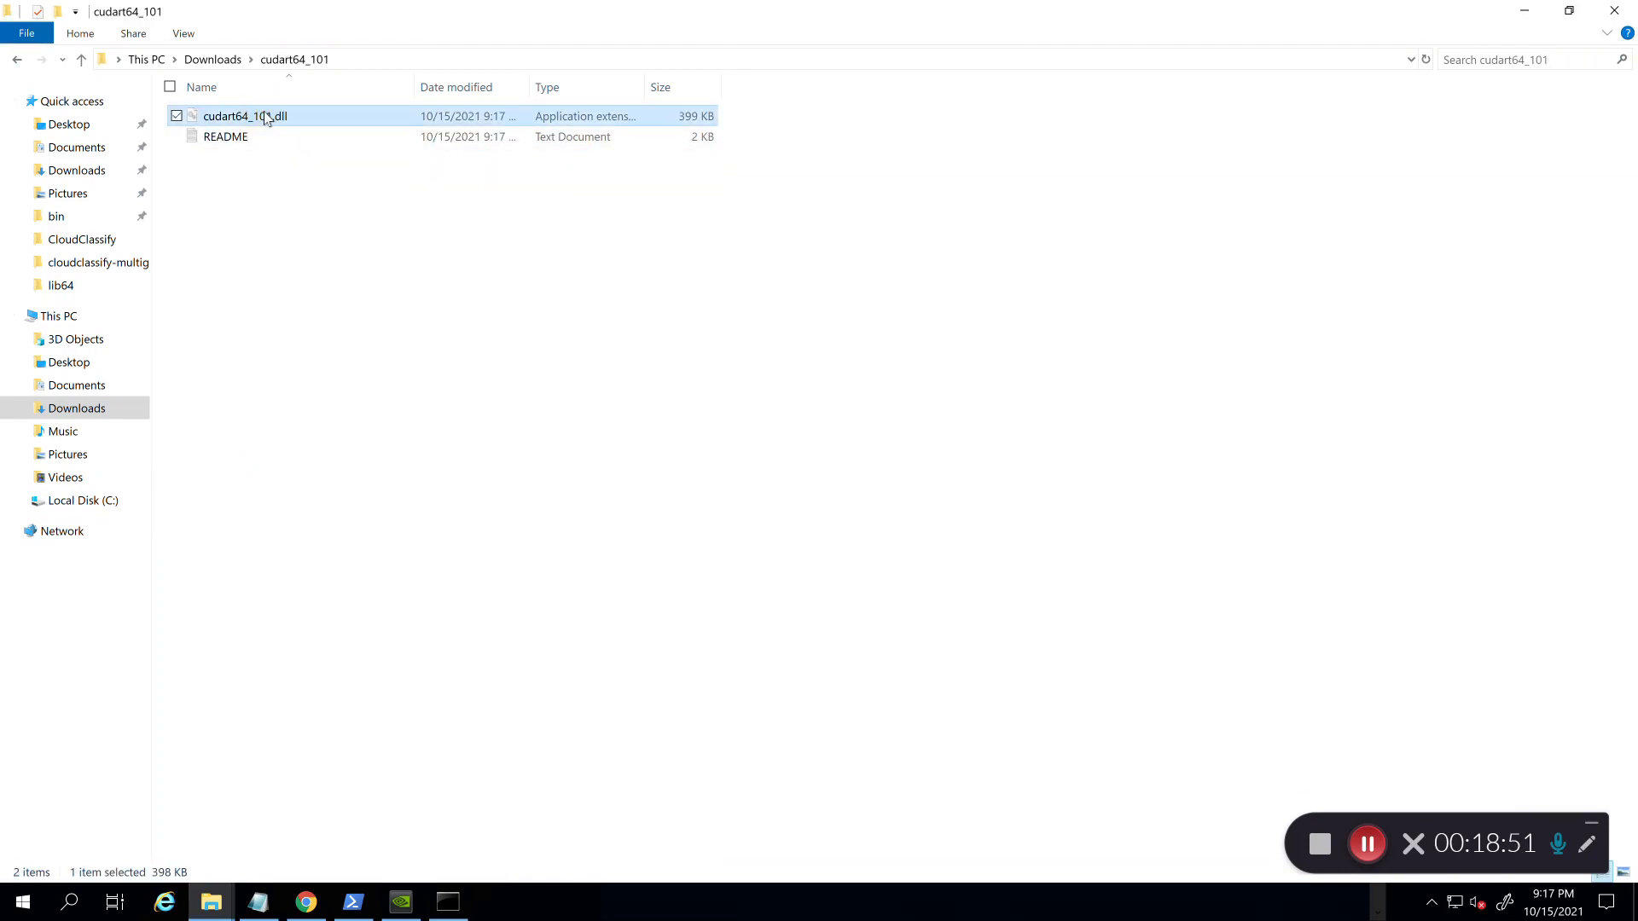
# Step: Navigate to C:\Program Files\NVIDIA GPU Computing Toolkit
pyautogui.click(91, 243)
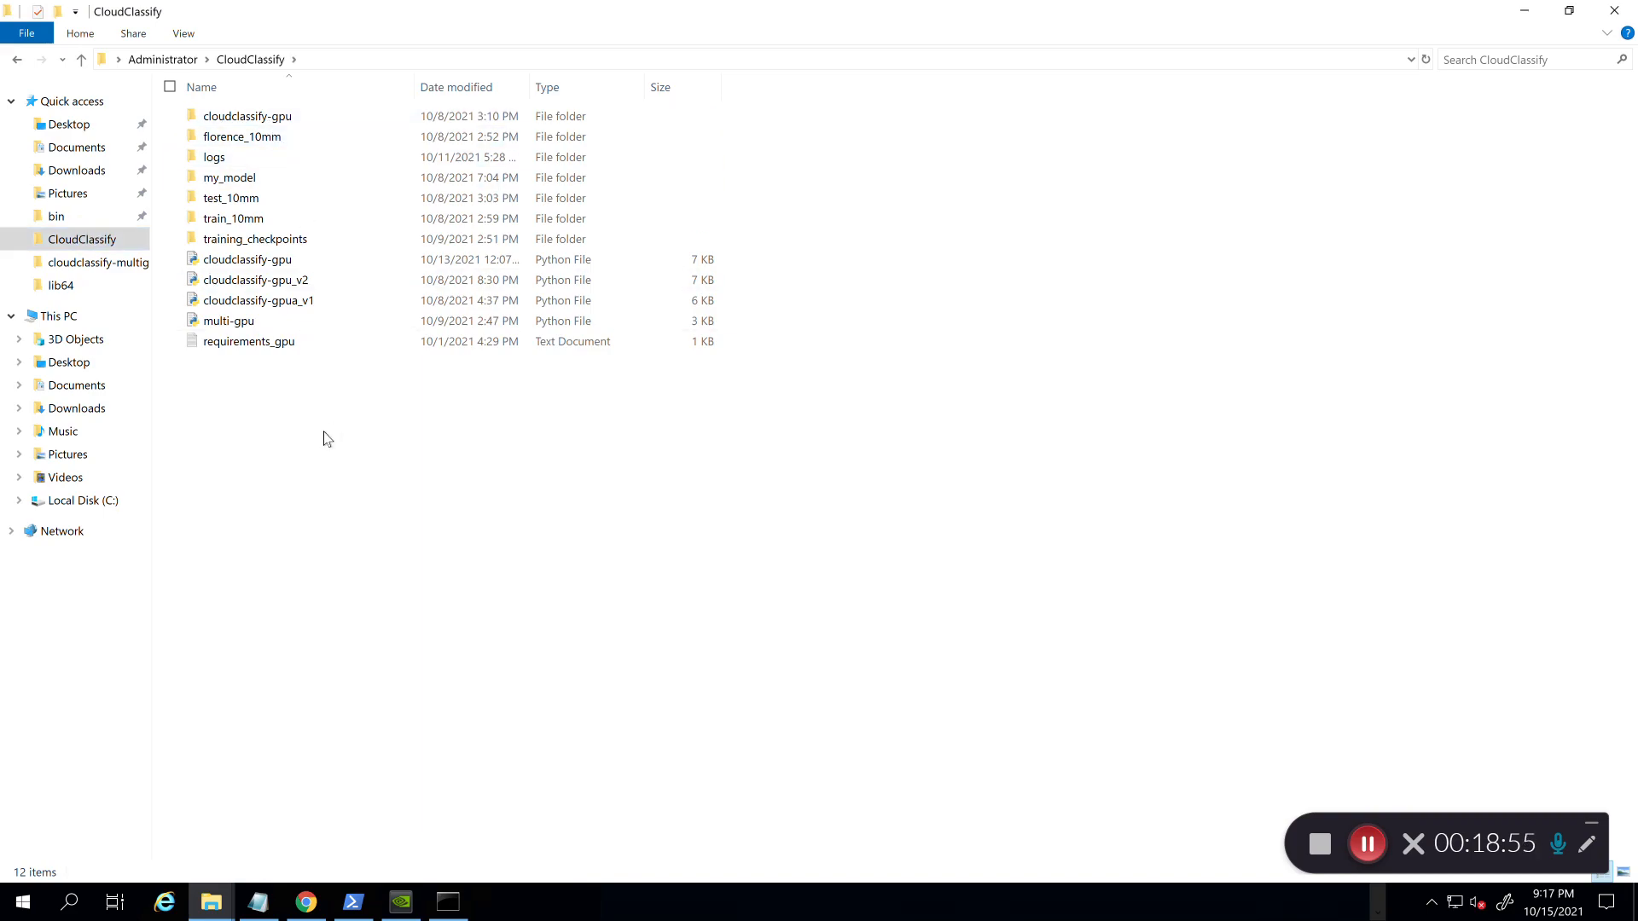
pyautogui.click(113, 505)
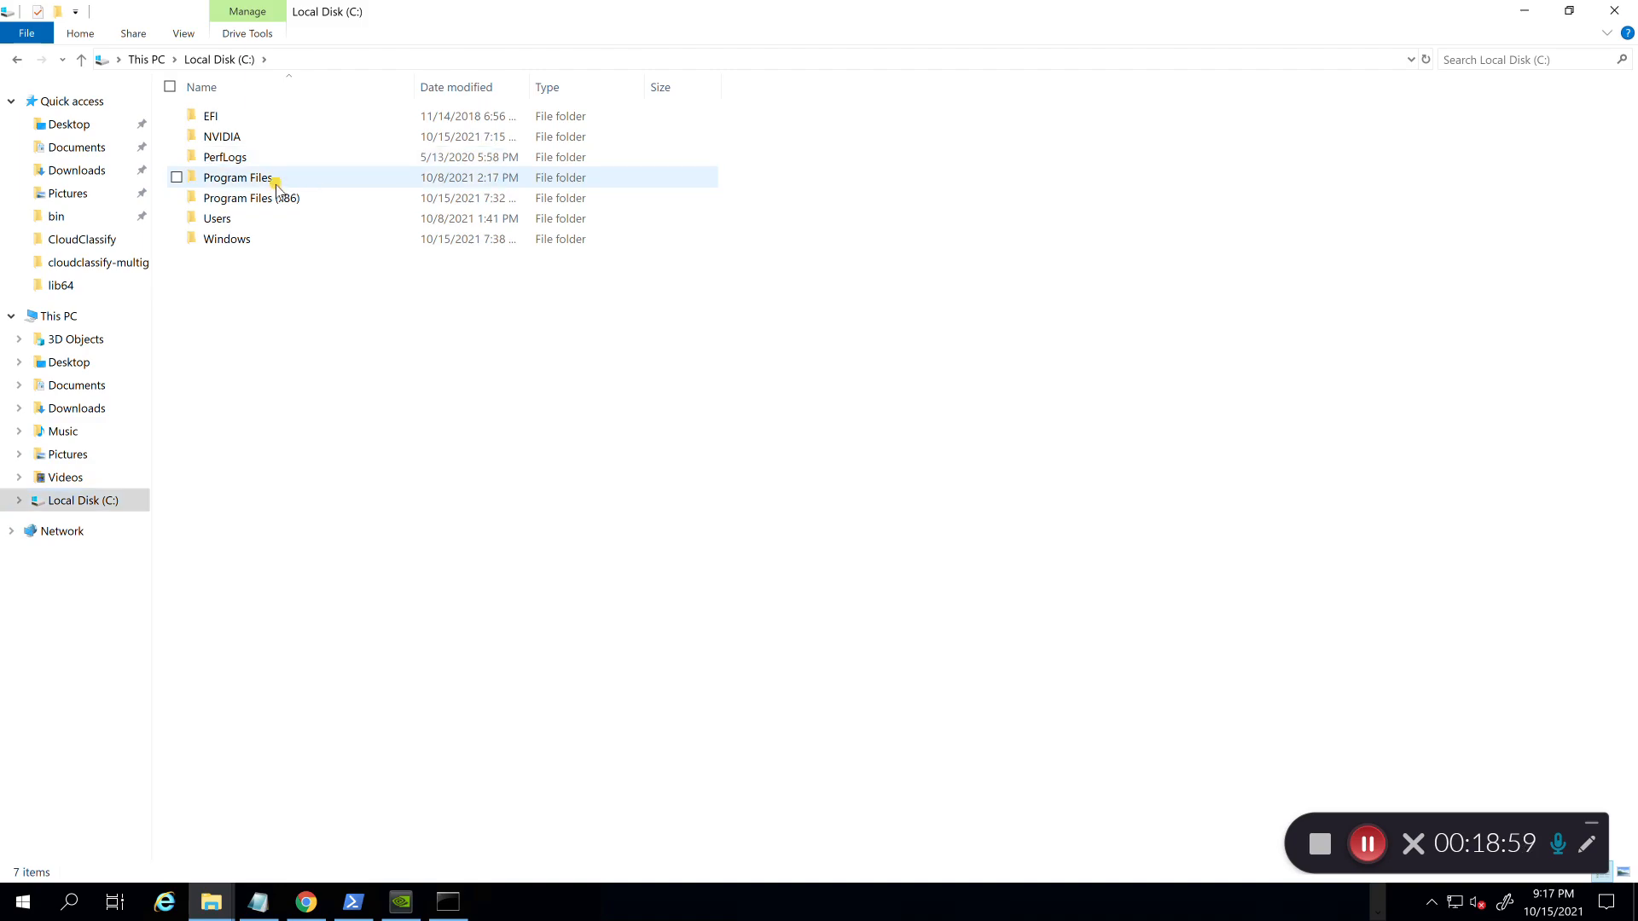
pyautogui.doubleClick(275, 185)
pyautogui.press('c')
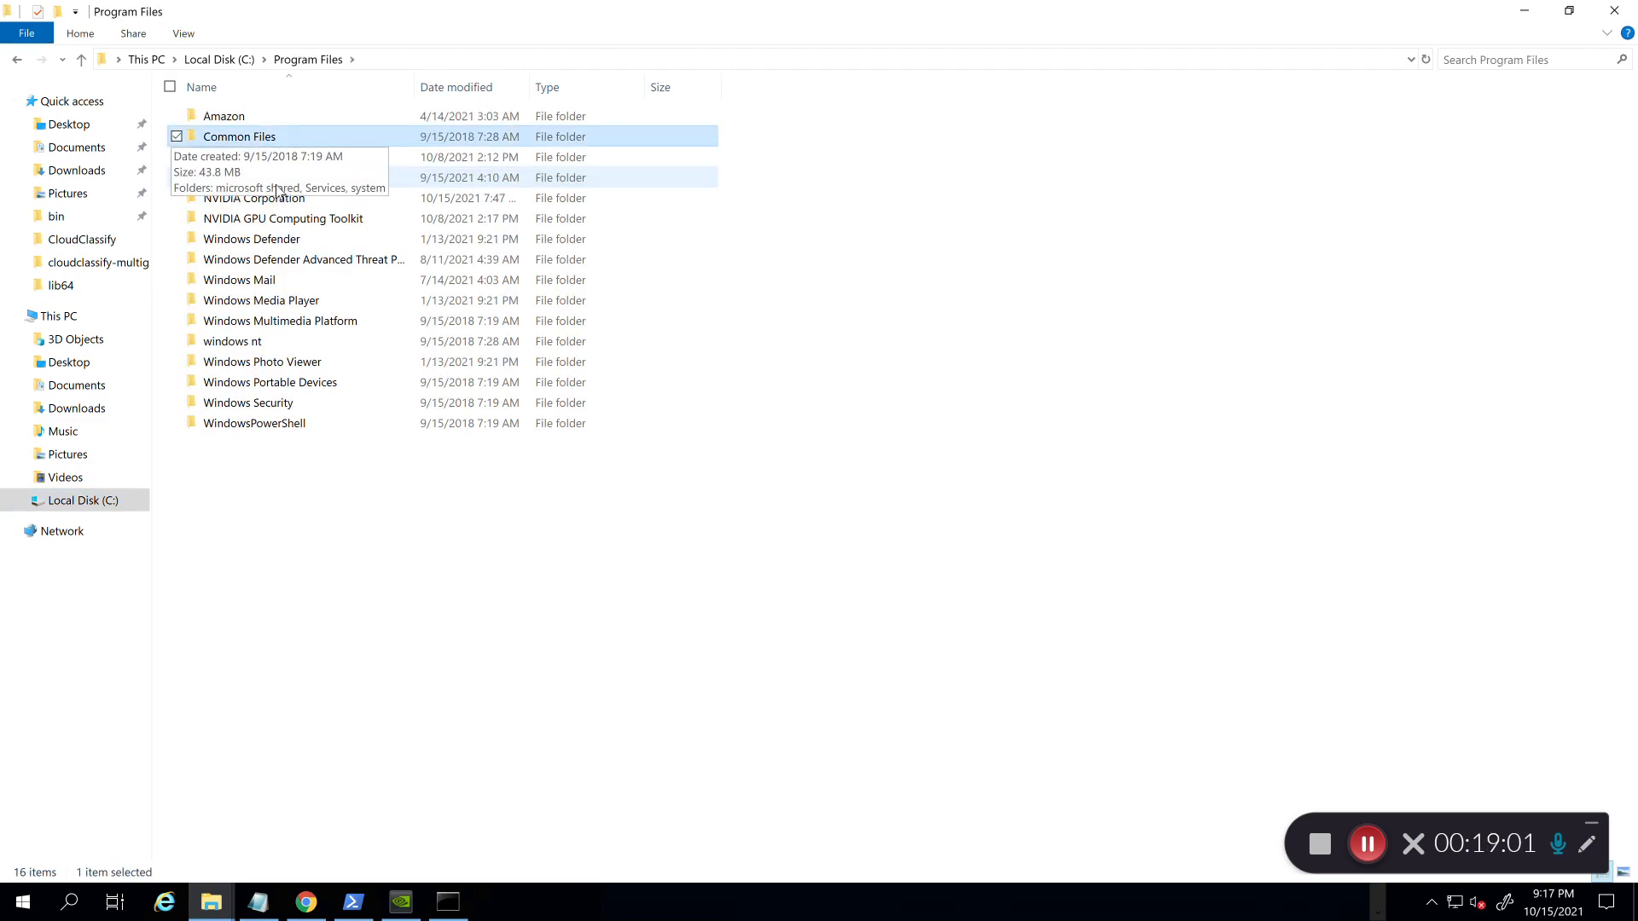
pyautogui.press('Down')
pyautogui.press('Down')
pyautogui.press('Down')
pyautogui.press('Down')
pyautogui.press('Return')
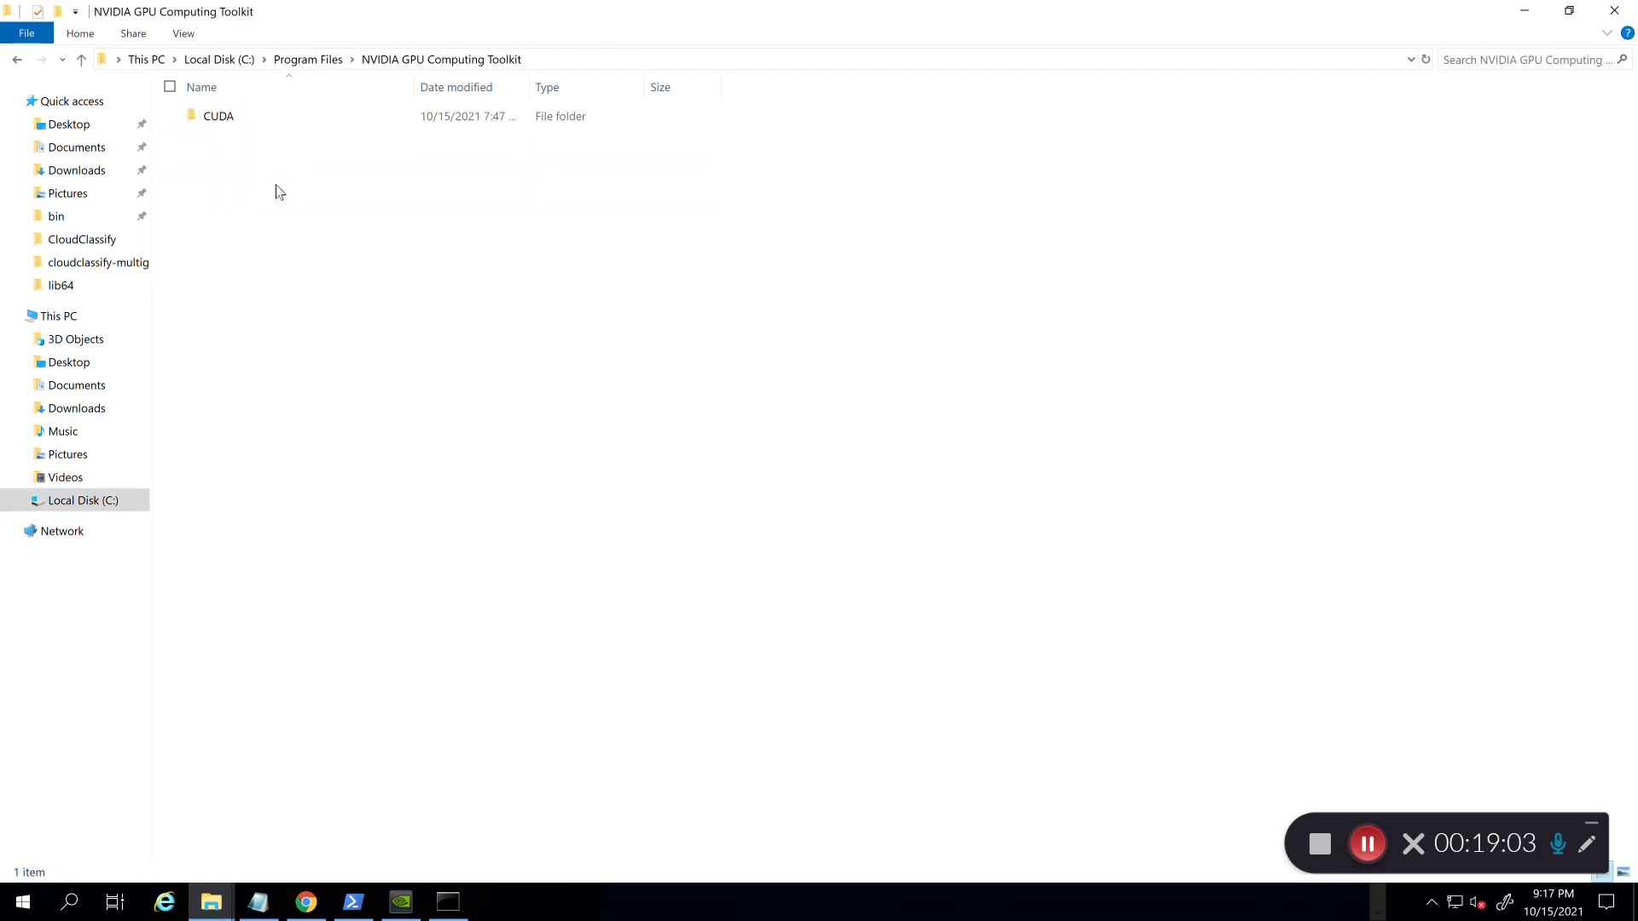
# Step: Open CUDA > v10.2 > bin to confirm cudart64_101.dll (399 KB) is present
pyautogui.press('Down')
pyautogui.press('Return')
pyautogui.press('Down')
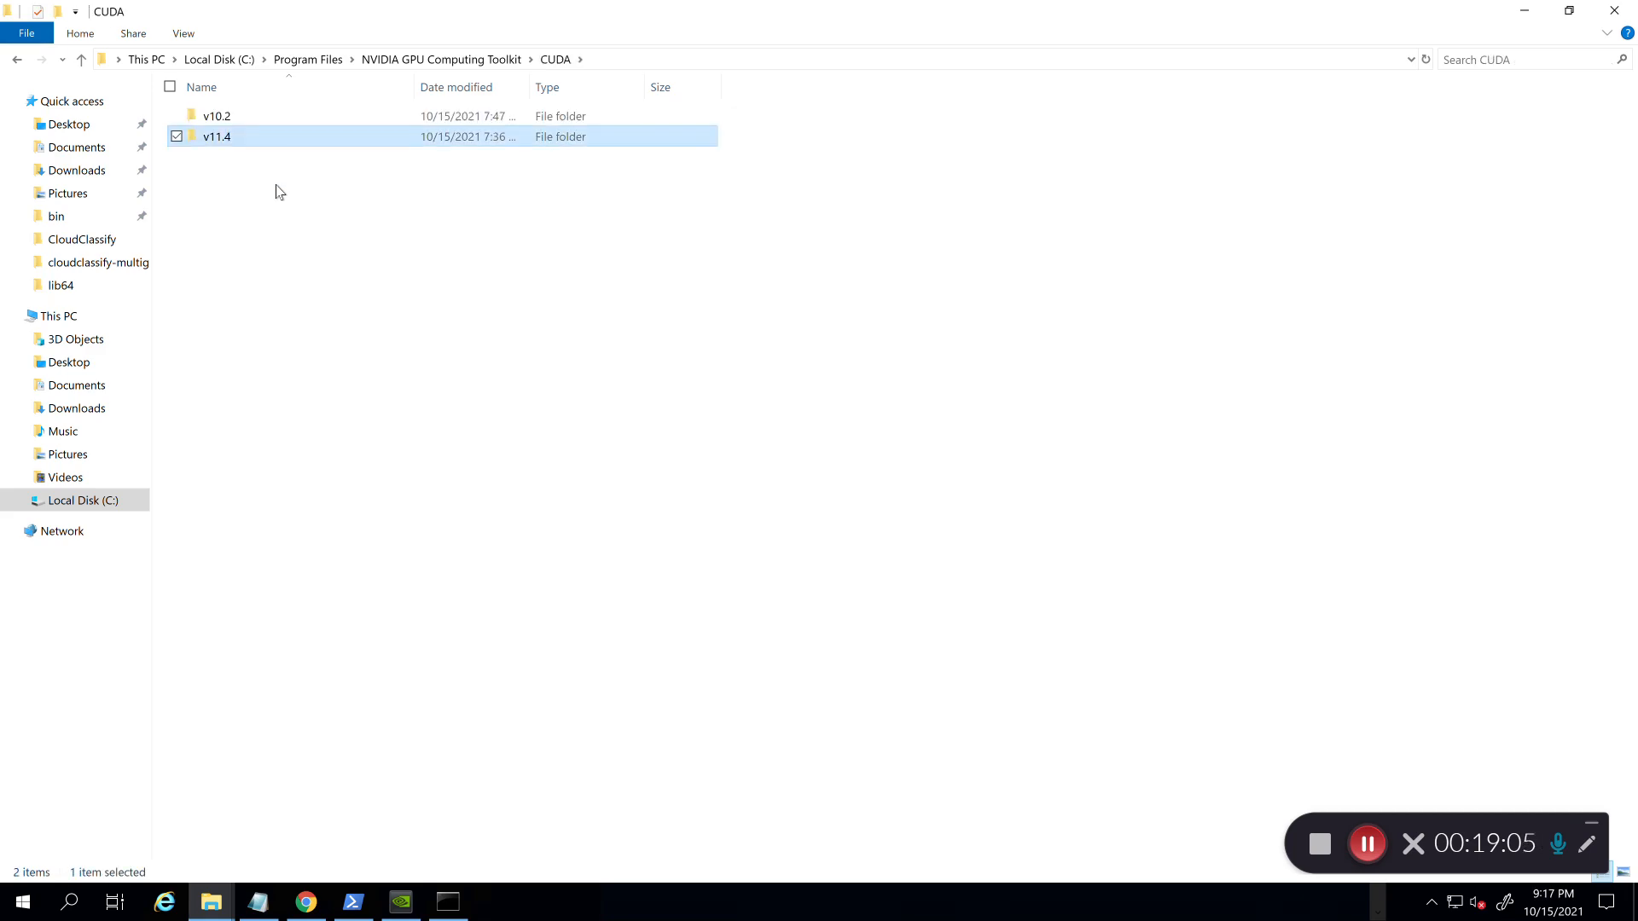
pyautogui.press('Up')
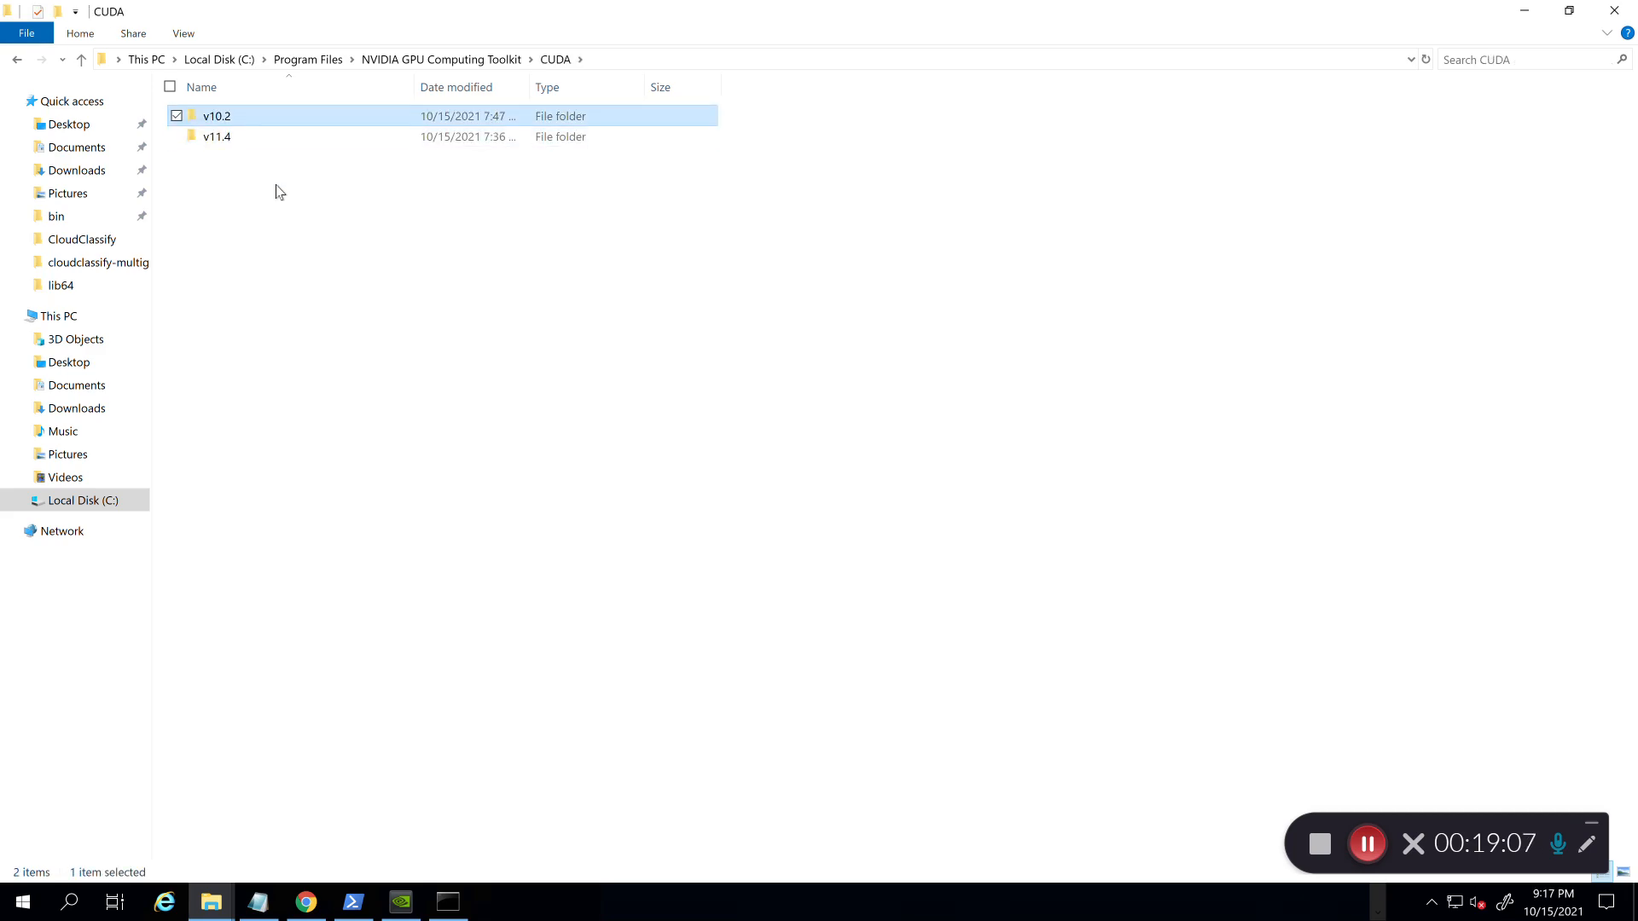
pyautogui.press('Return')
pyautogui.click(230, 138)
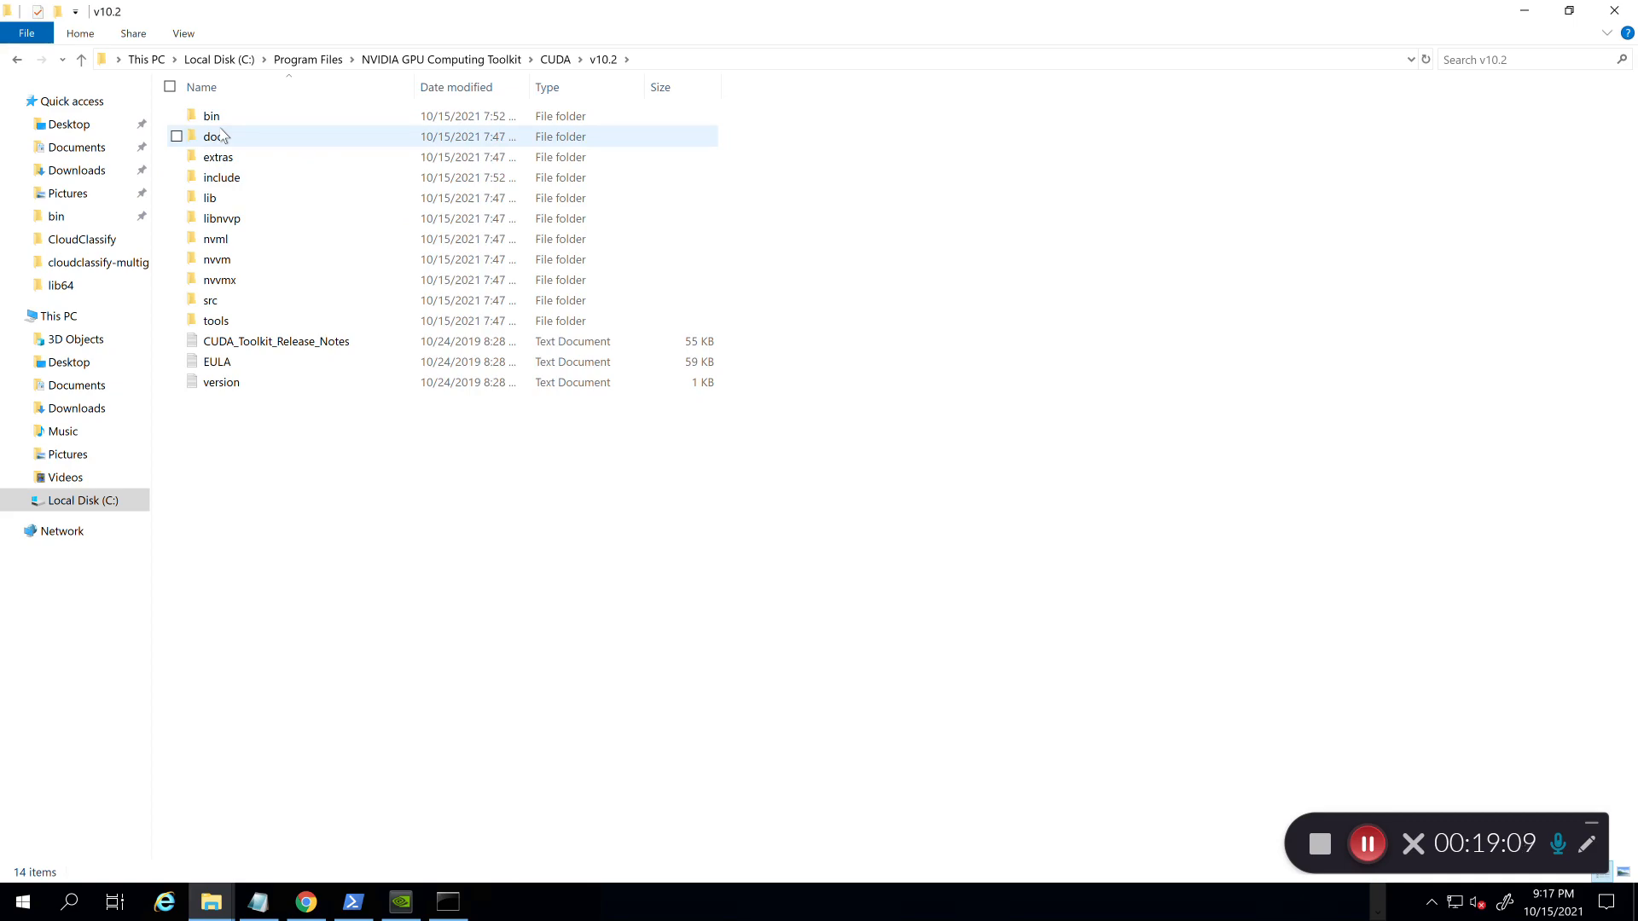
pyautogui.doubleClick(239, 115)
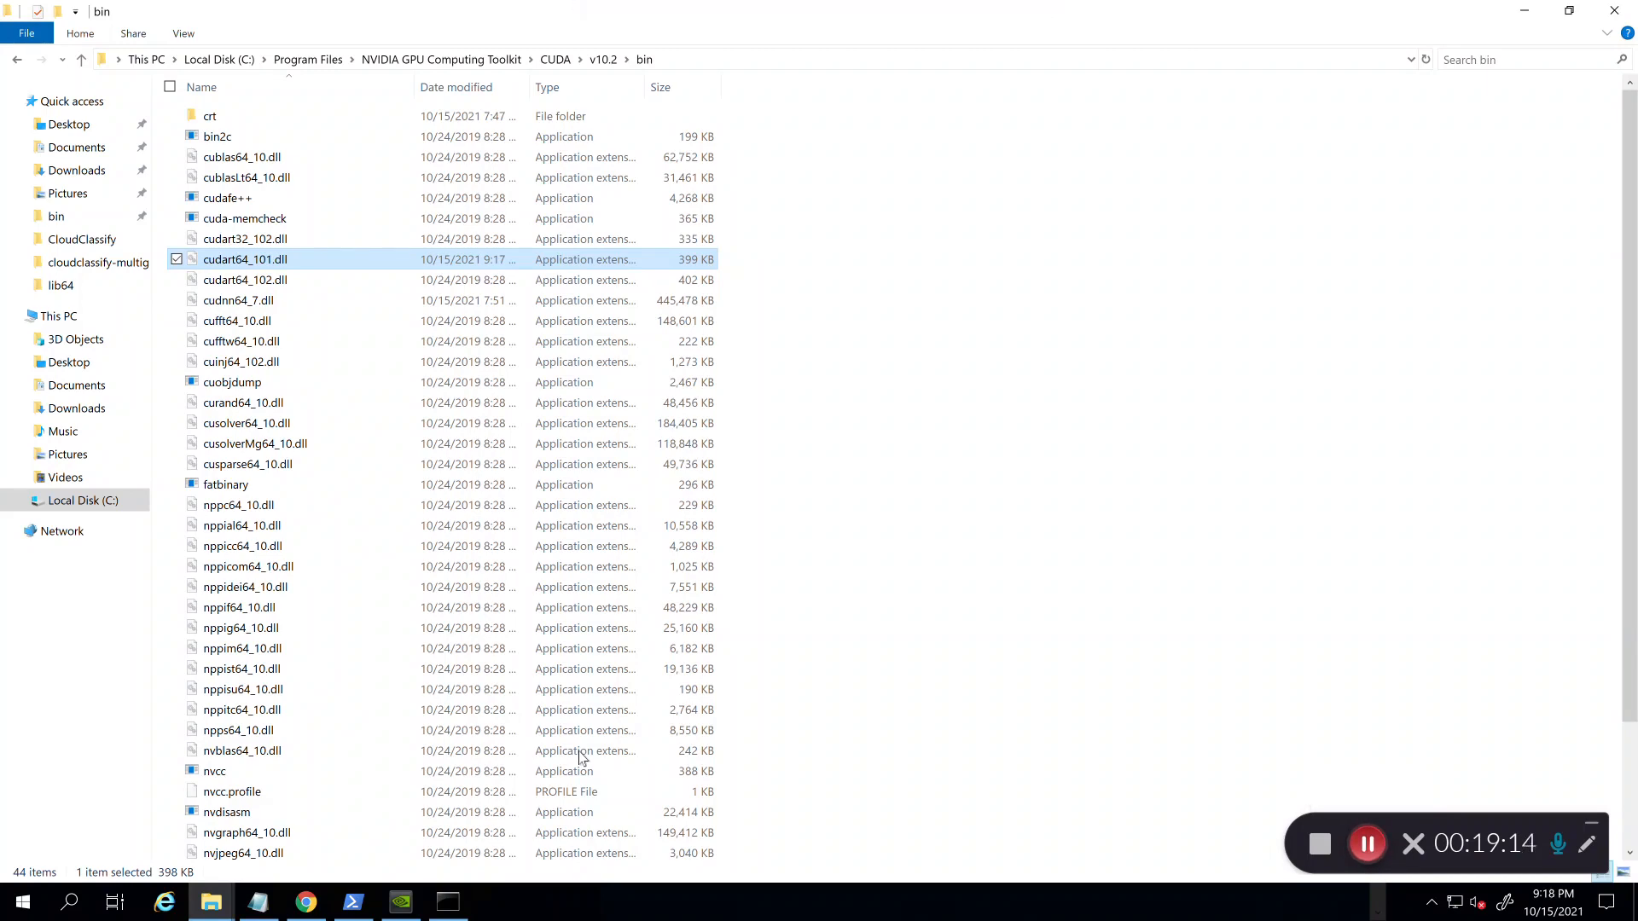
pyautogui.hotkey('alt', 'Tab')
# Step: Stop the old run, clear the console with cls, and rerun python cloudcode-multi-gpu.py
pyautogui.hotkey('ctrl', 'c')
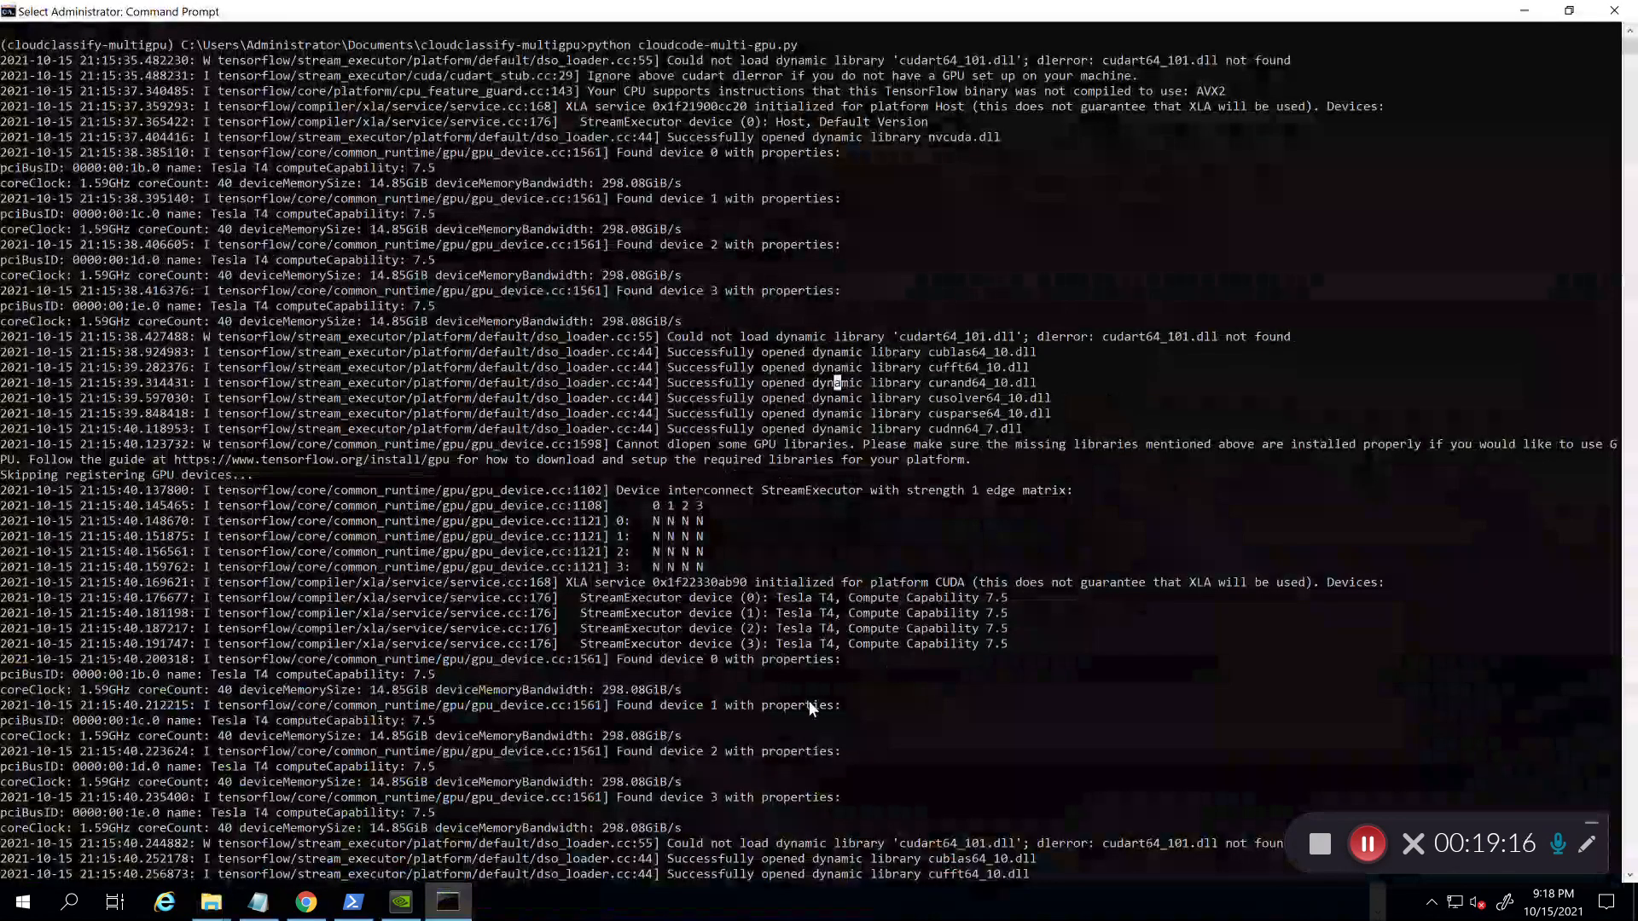
pyautogui.click(808, 709)
pyautogui.press('Escape')
pyautogui.write('cls')
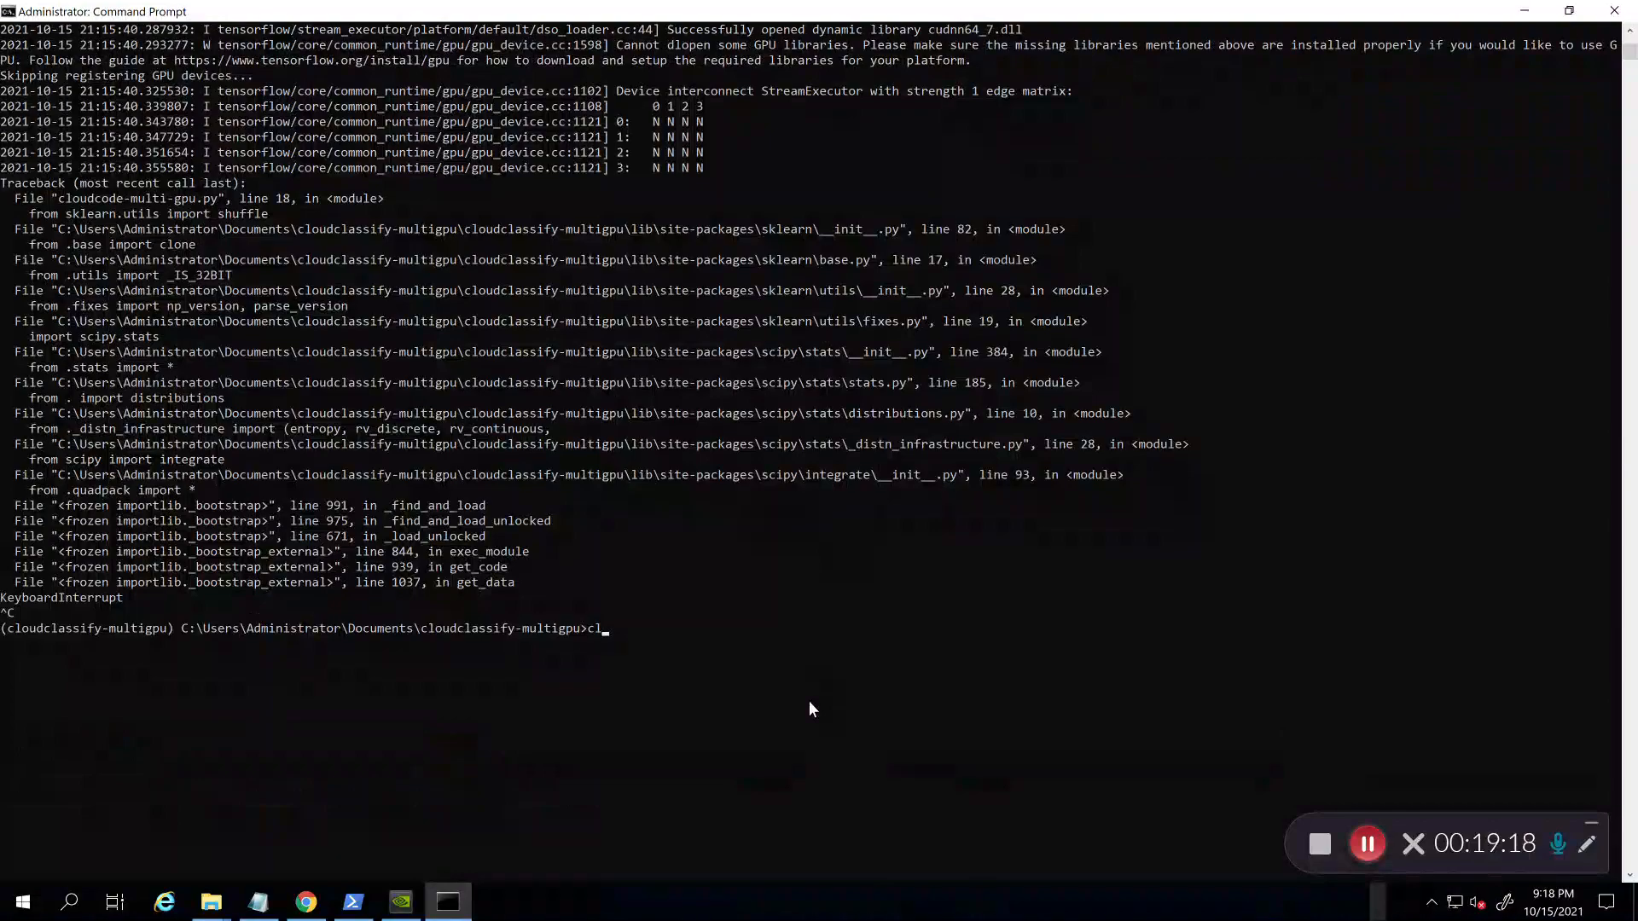
pyautogui.press('Return')
pyautogui.write('python')
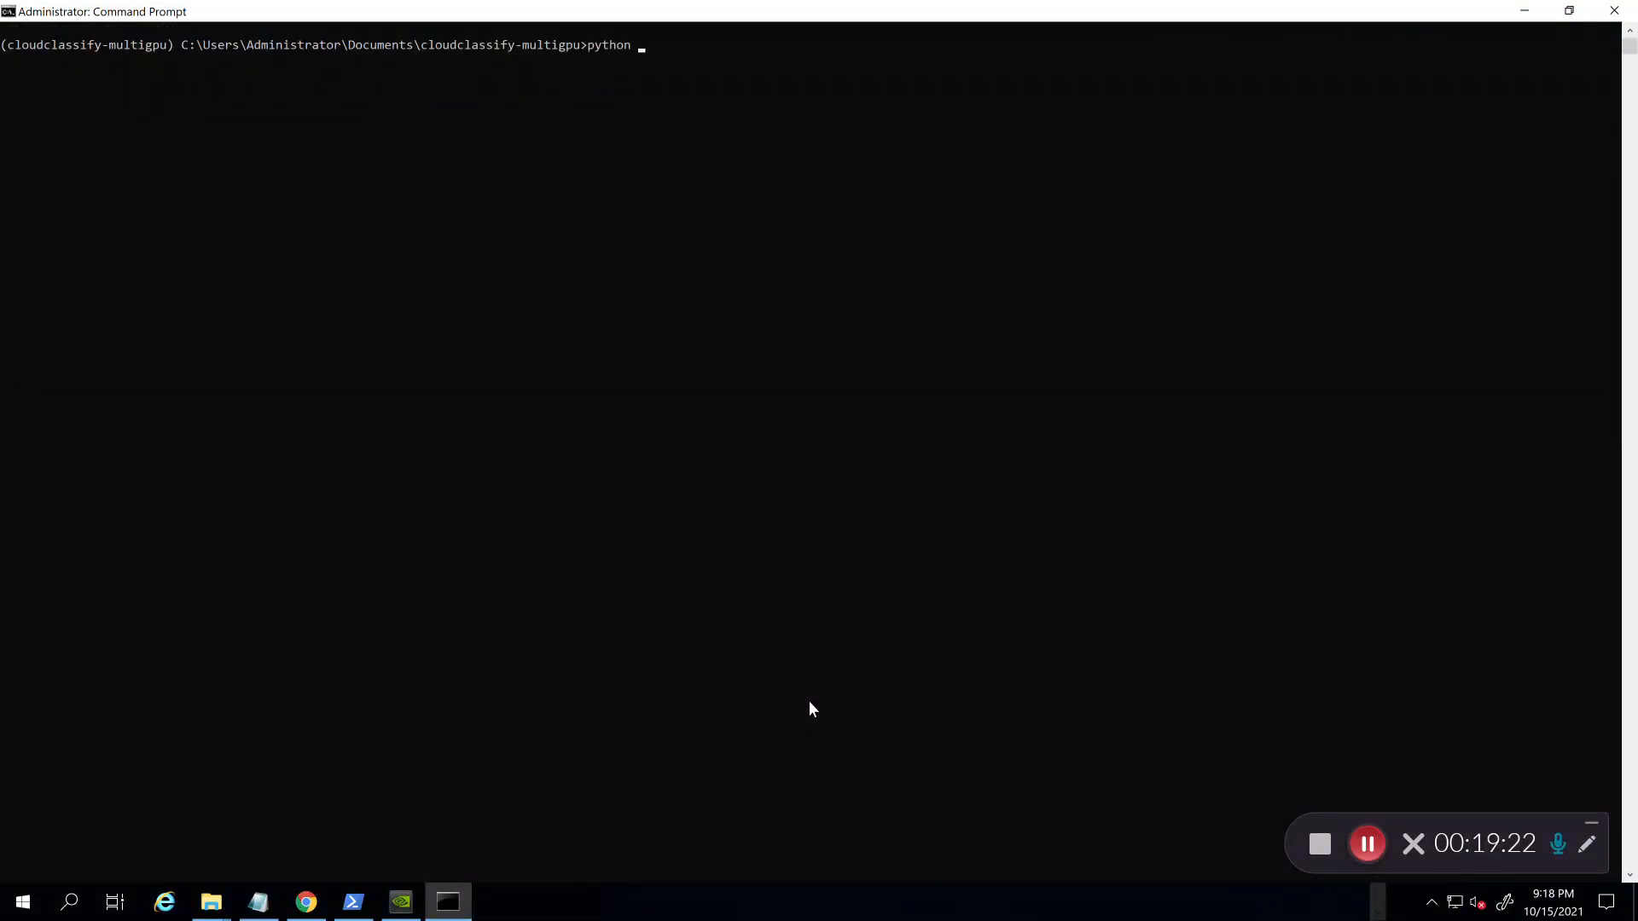
pyautogui.write(' cl')
pyautogui.press('Tab')
pyautogui.press('Tab')
pyautogui.press('Return')
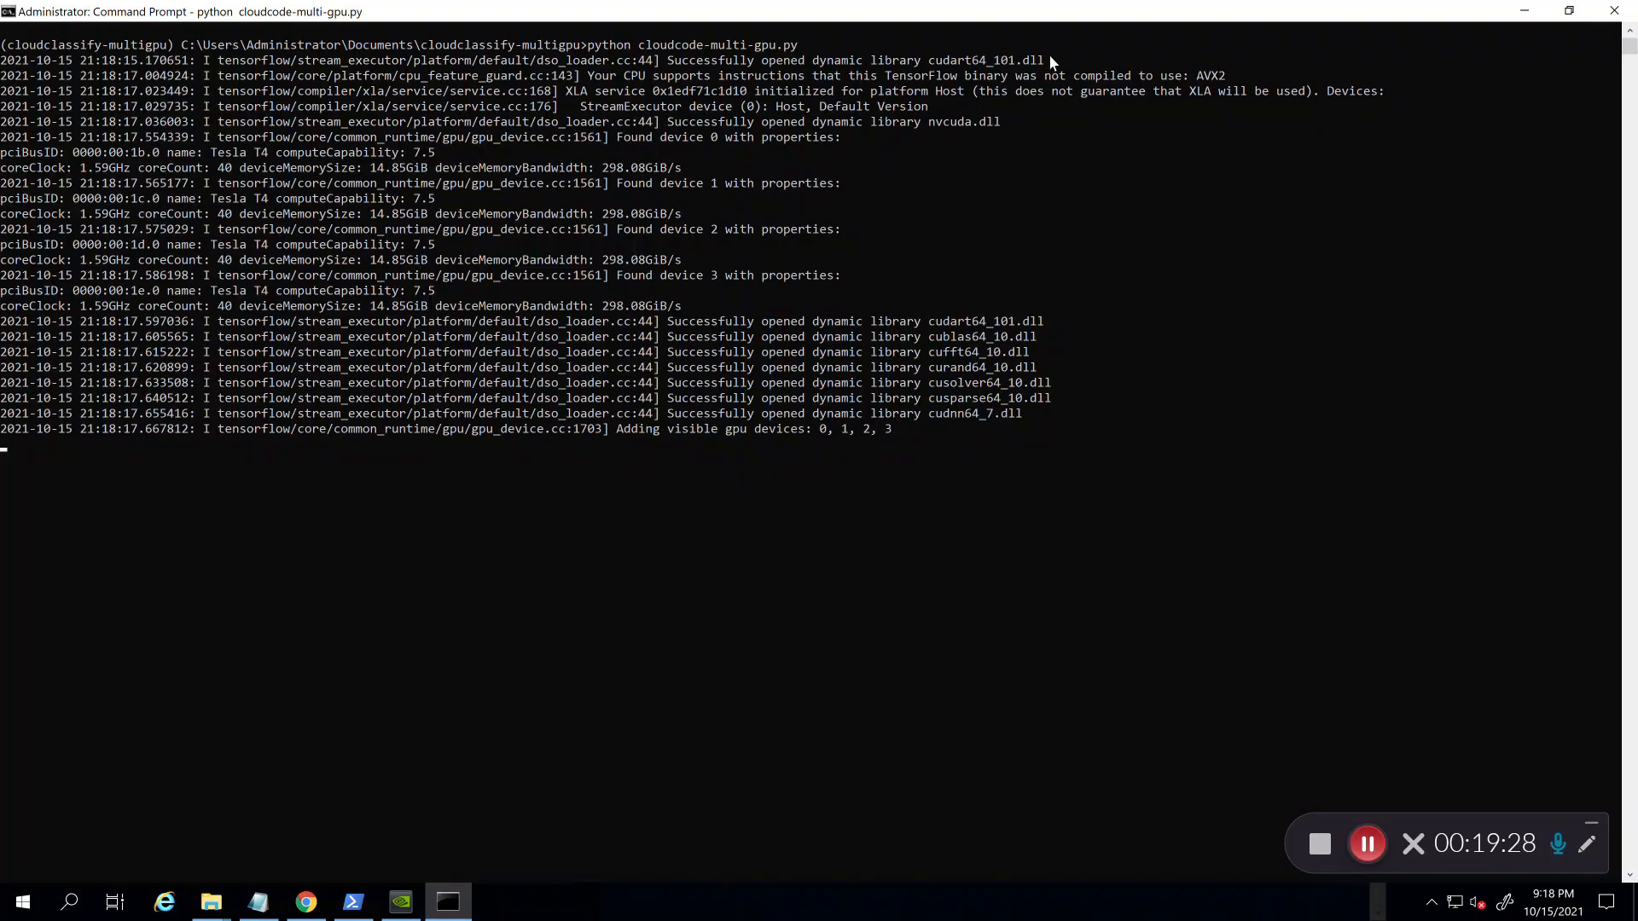
# Step: Scroll through the script's log output in Command Prompt
pyautogui.moveTo(1048, 58); pyautogui.dragTo(876, 41)
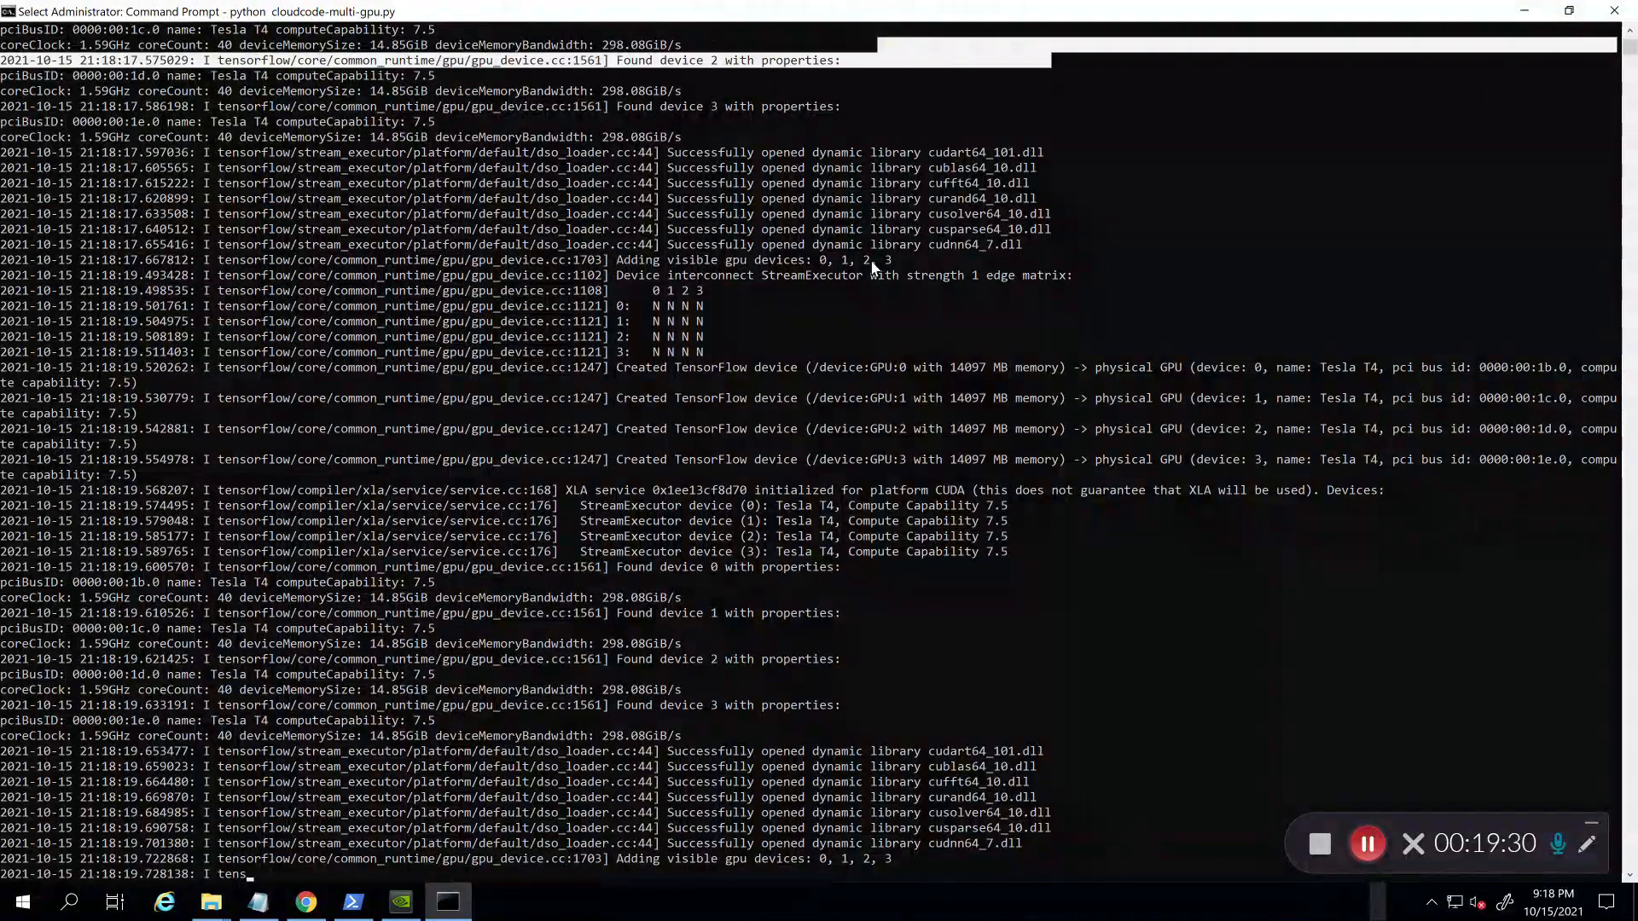
pyautogui.scroll(-1, 870, 262)
pyautogui.scroll(-1, 874, 267)
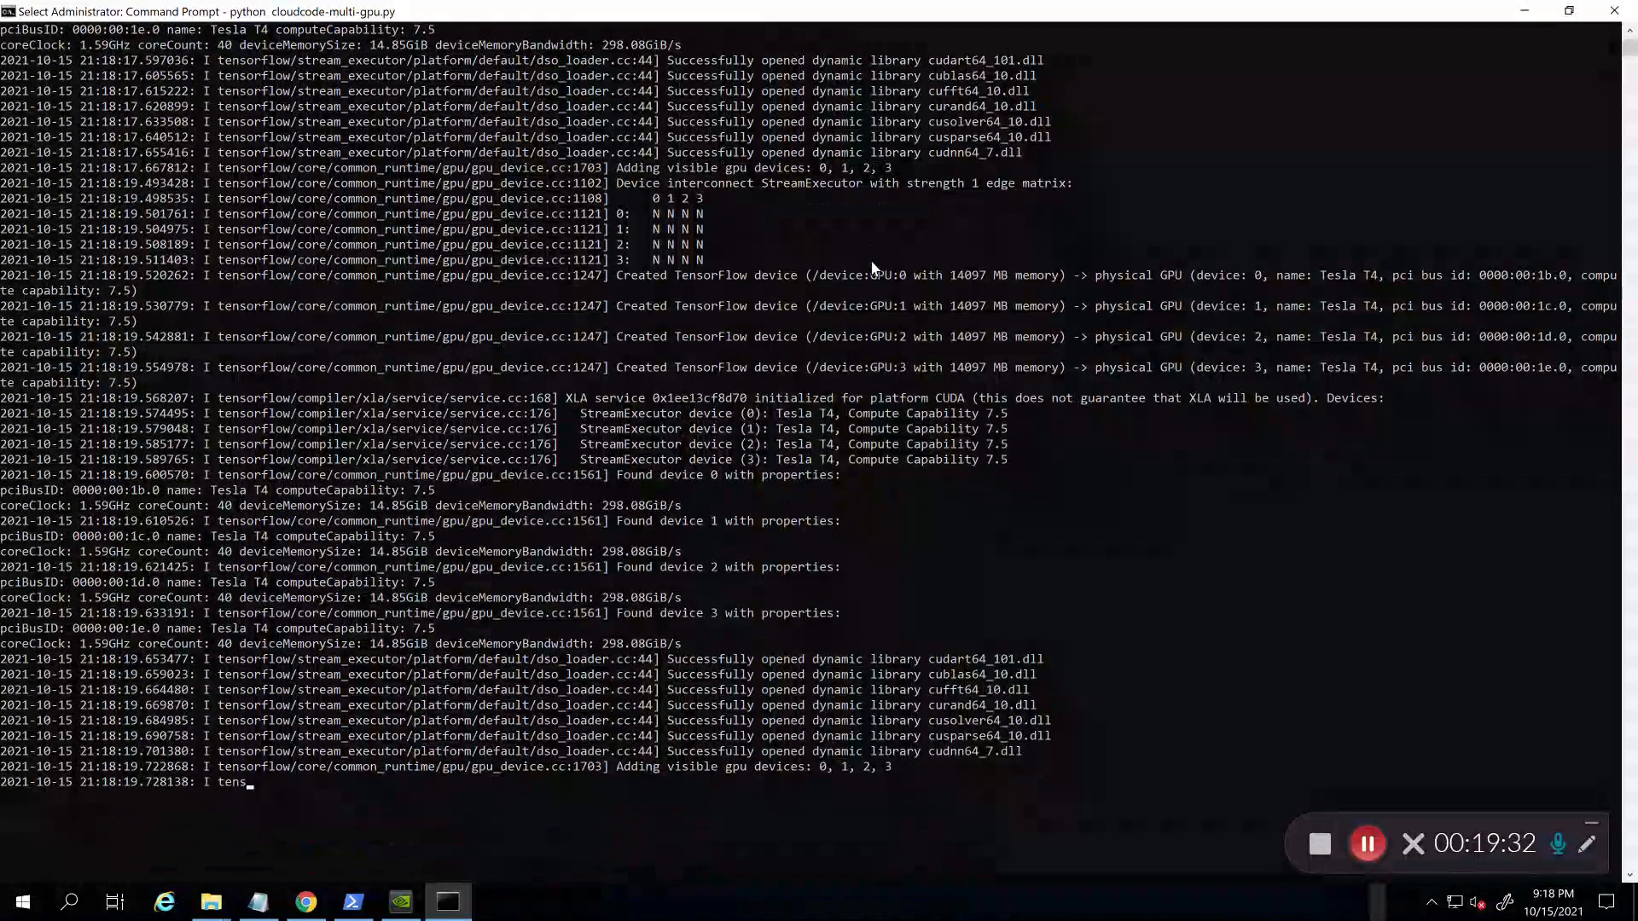
pyautogui.scroll(-1, 874, 268)
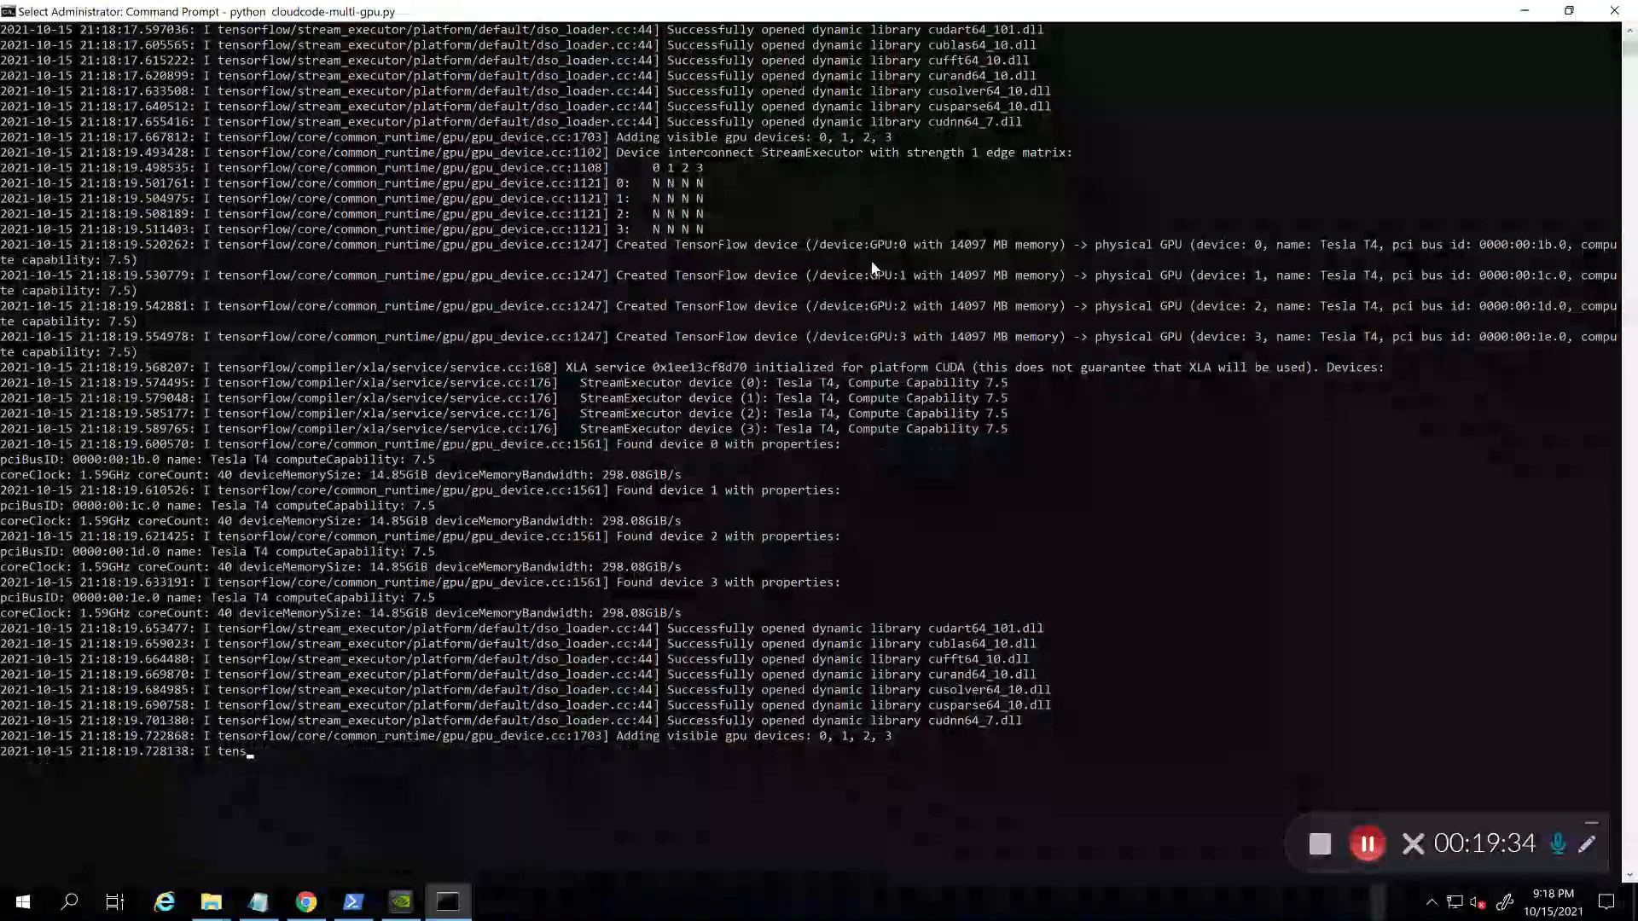
pyautogui.scroll(-1, 874, 268)
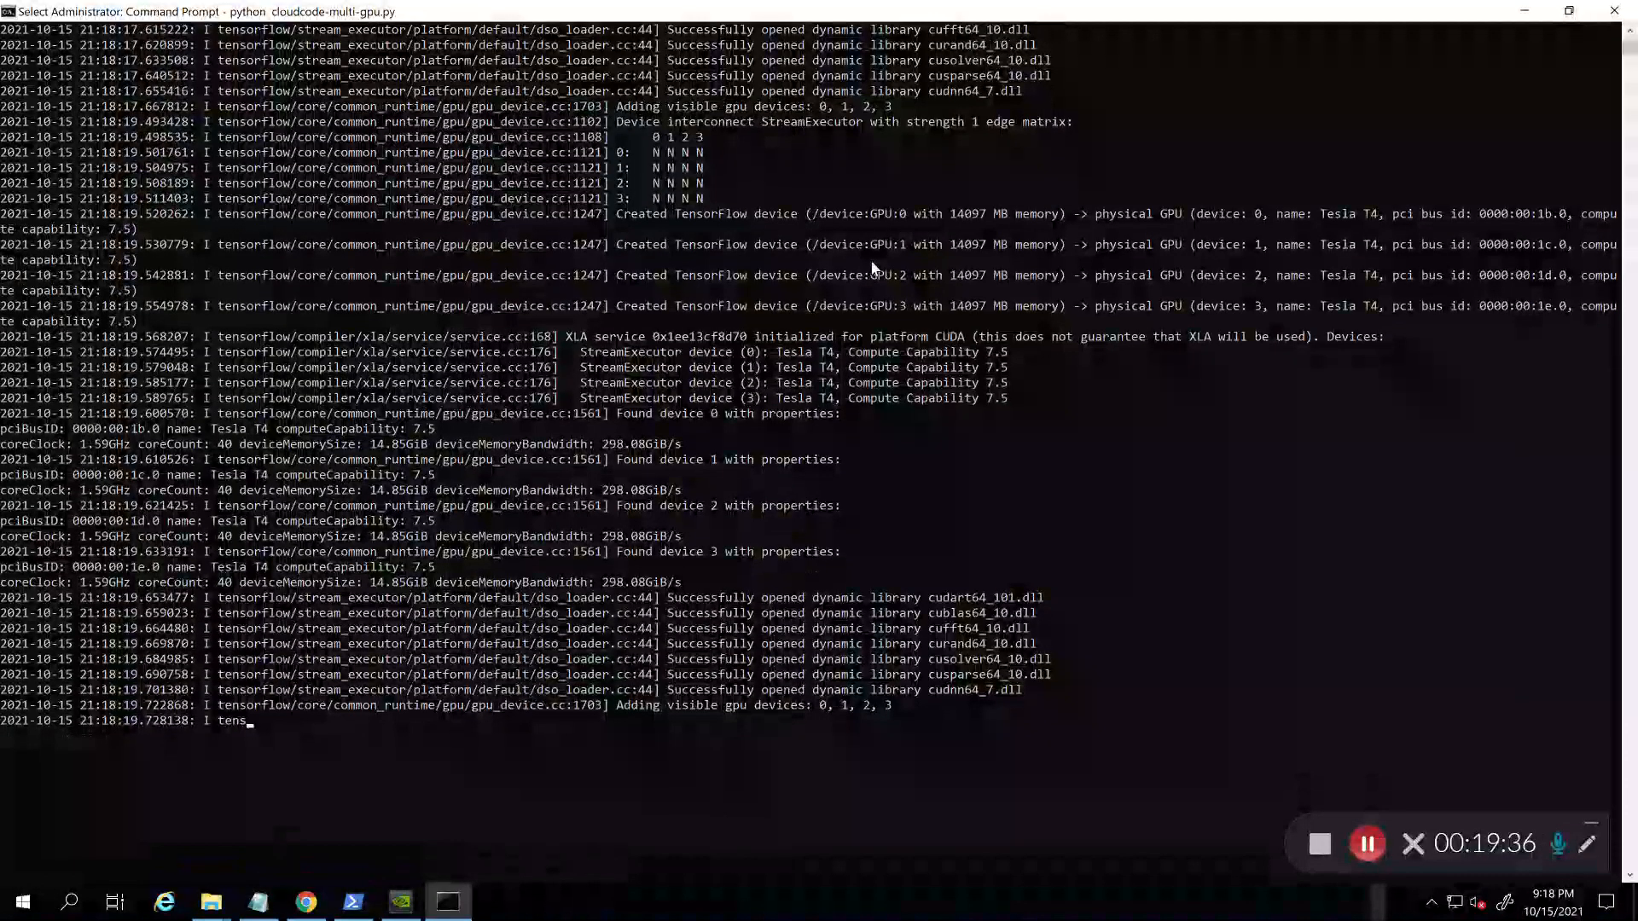
pyautogui.scroll(-1, 873, 268)
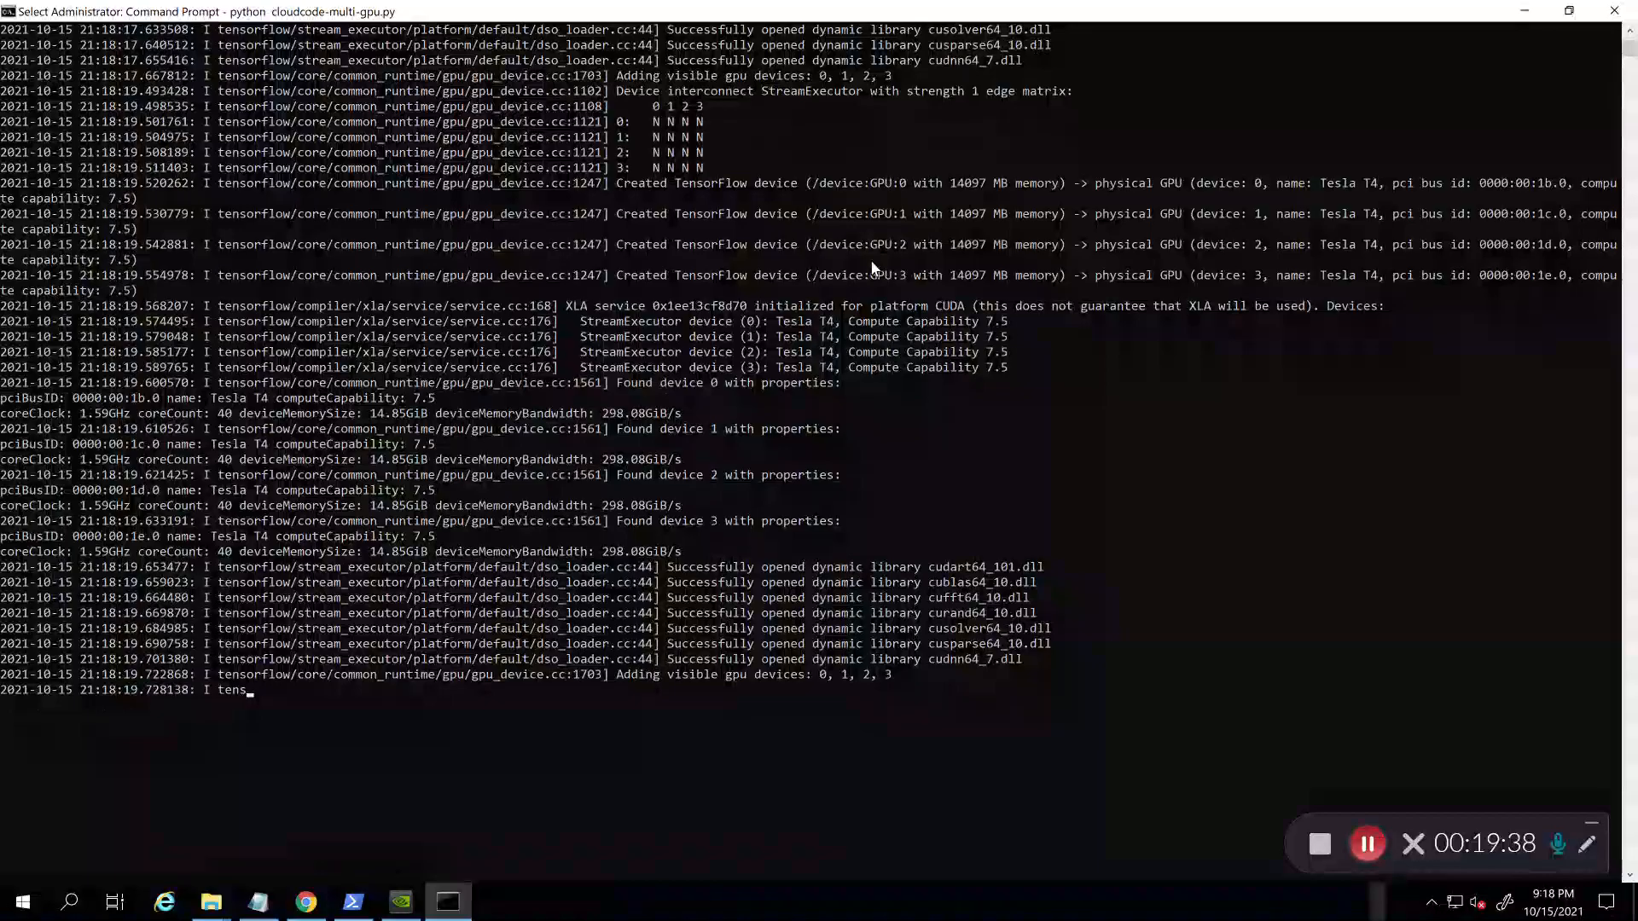
pyautogui.scroll(9, 874, 267)
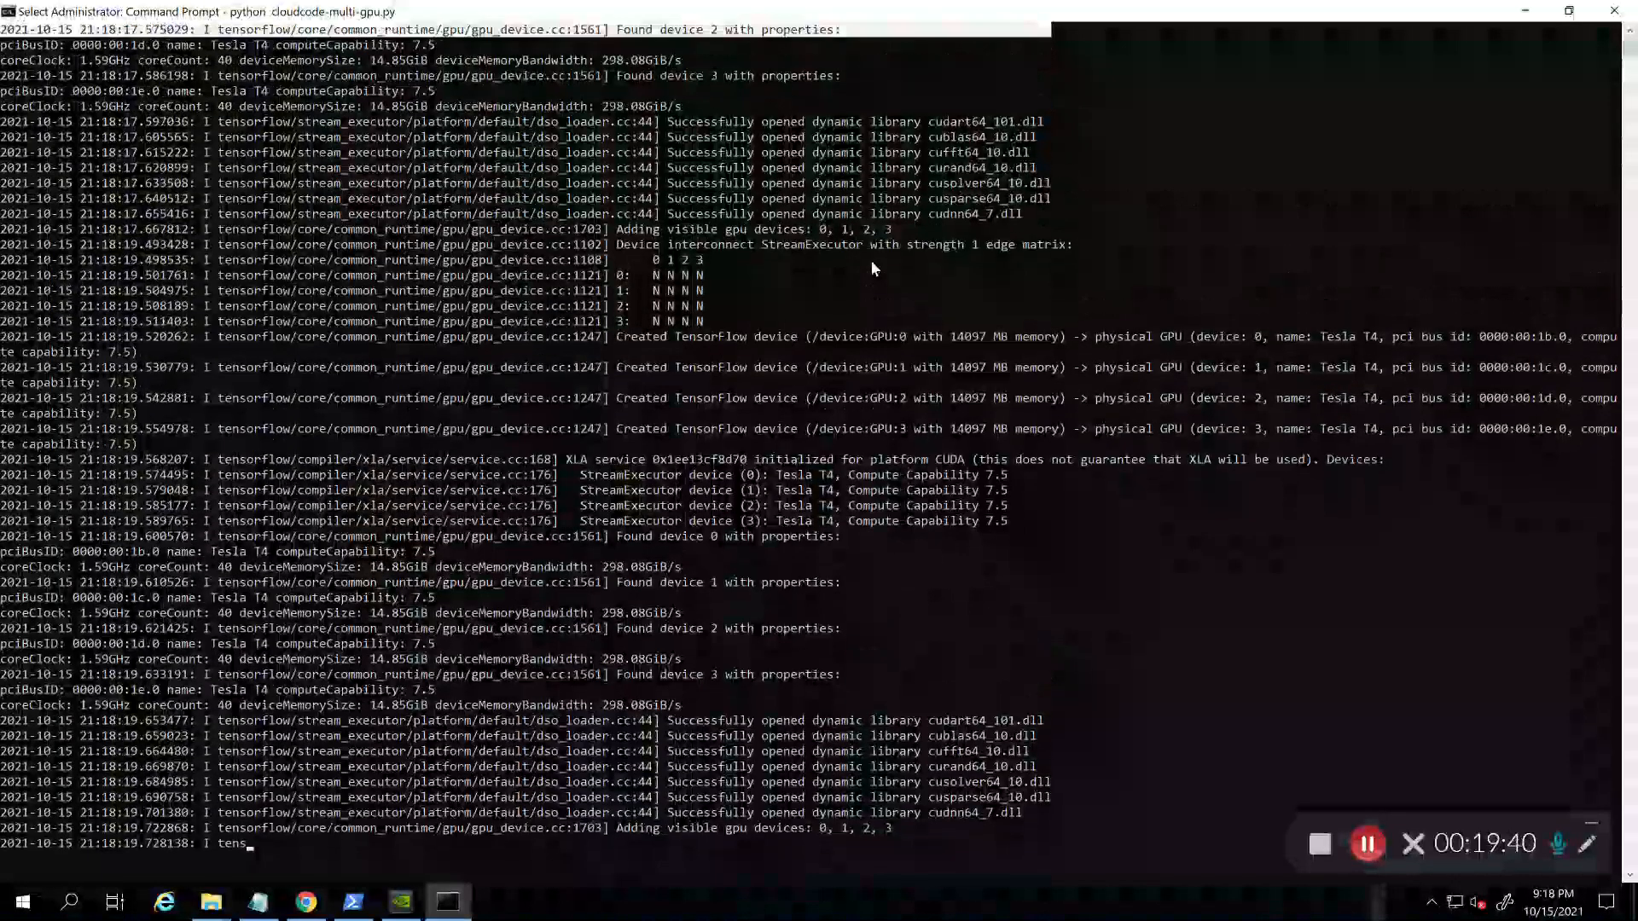
pyautogui.scroll(3, 872, 268)
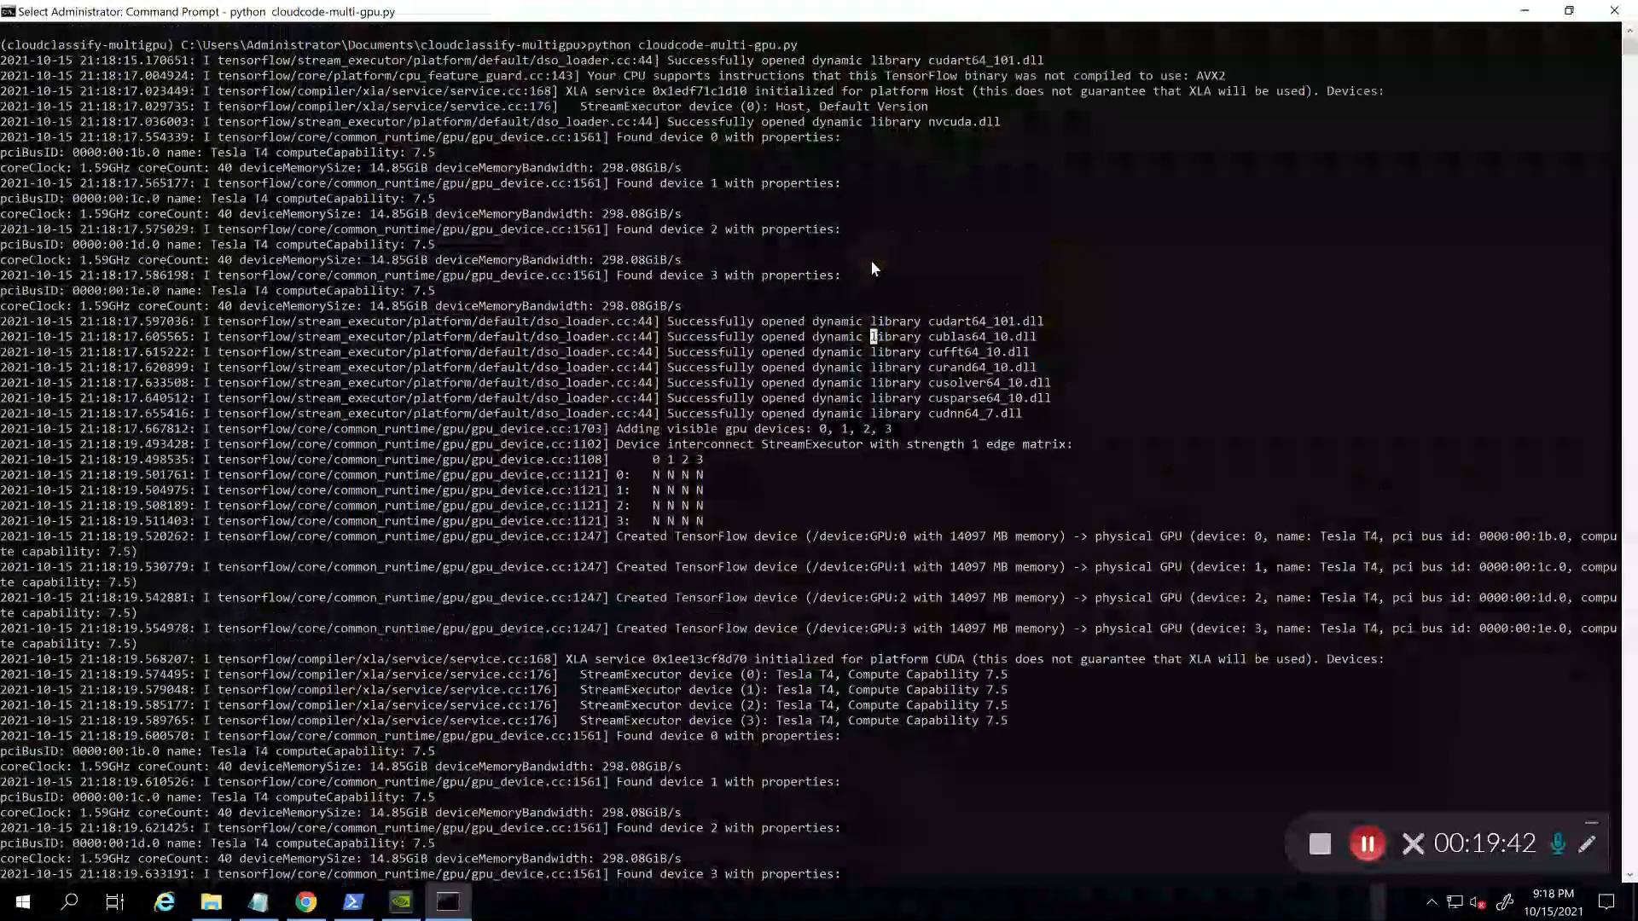
pyautogui.scroll(-3, 871, 262)
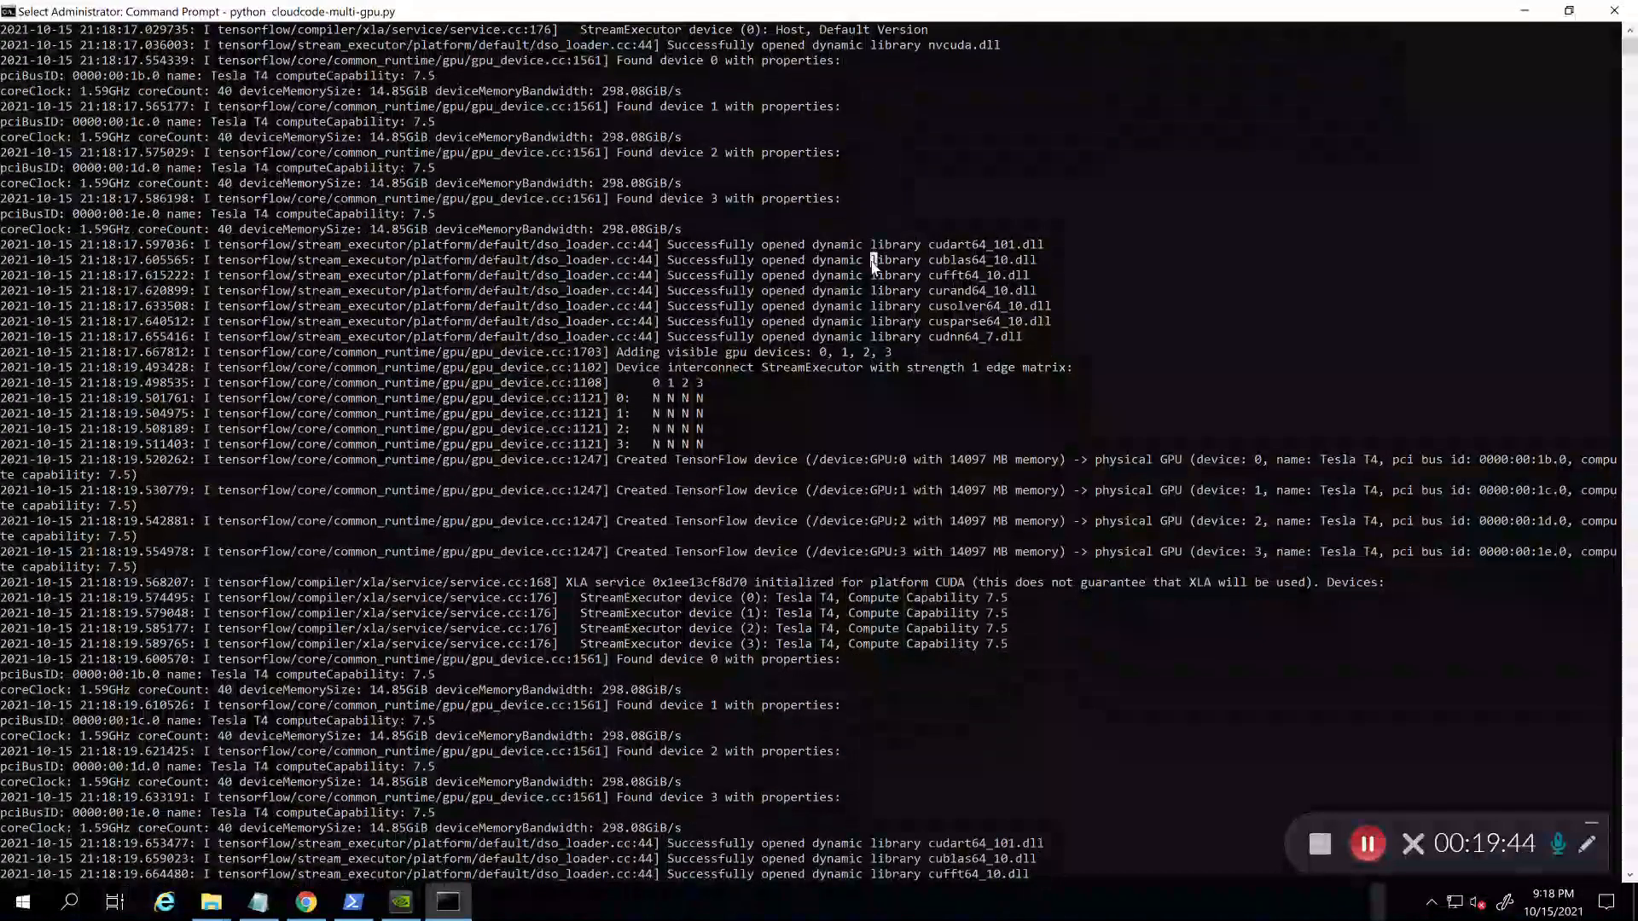
pyautogui.scroll(-3, 831, 408)
# Step: Copy the edge-matrix rows and select the four Created TensorFlow device lines
pyautogui.moveTo(612, 320); pyautogui.dragTo(721, 388)
pyautogui.rightClick(721, 388)
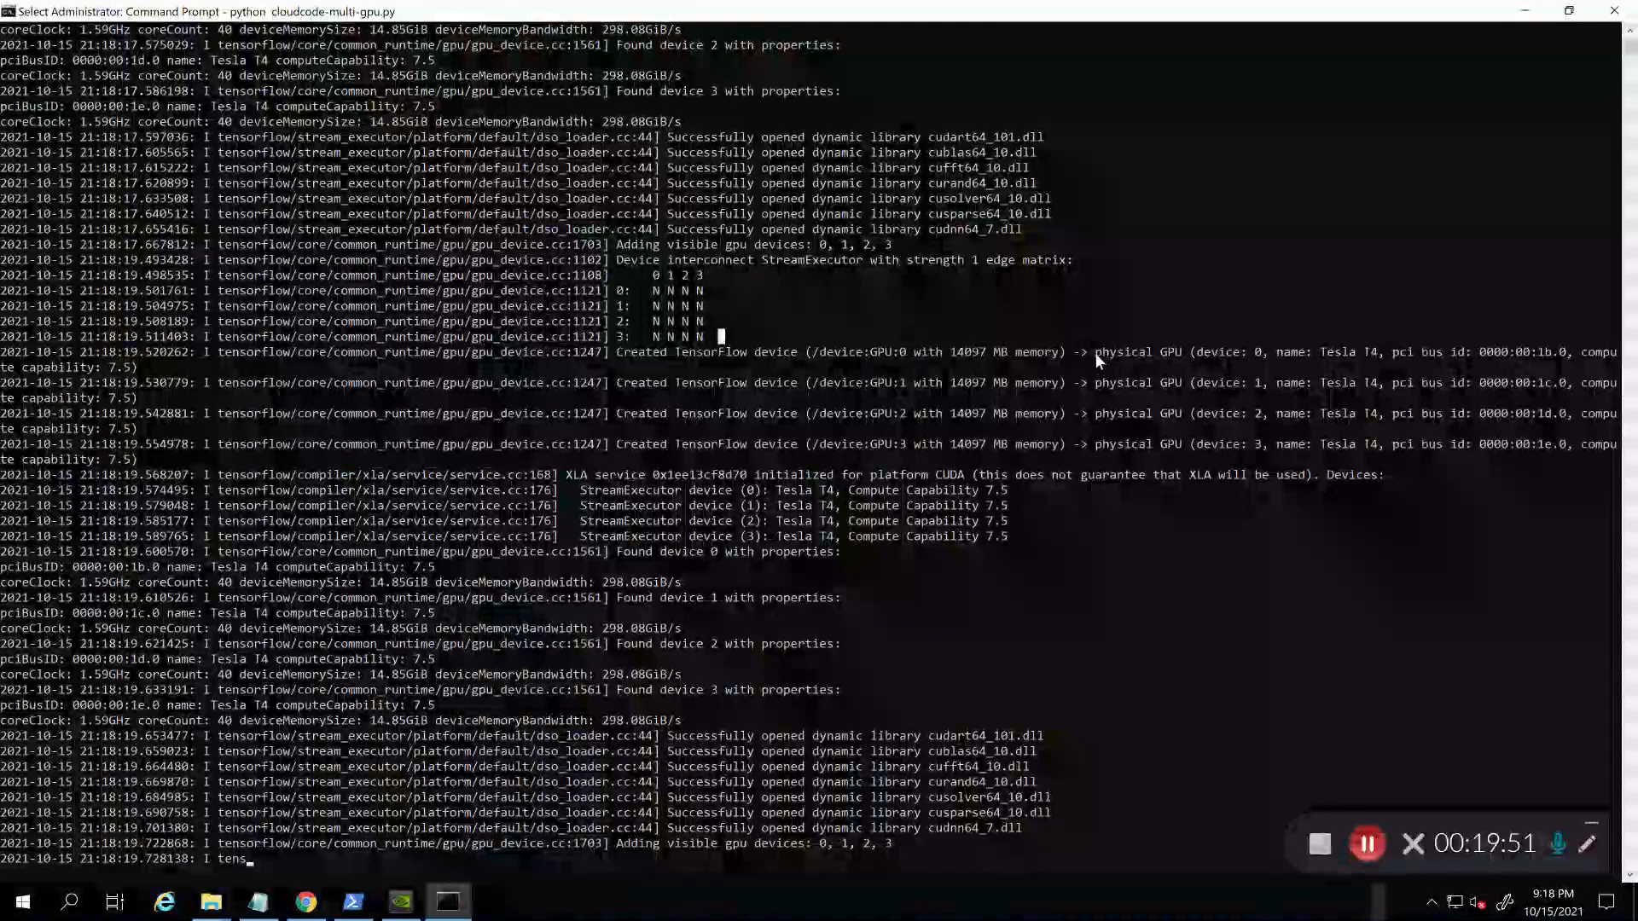
pyautogui.moveTo(1078, 351); pyautogui.dragTo(1274, 461)
pyautogui.scroll(-4, 1157, 535)
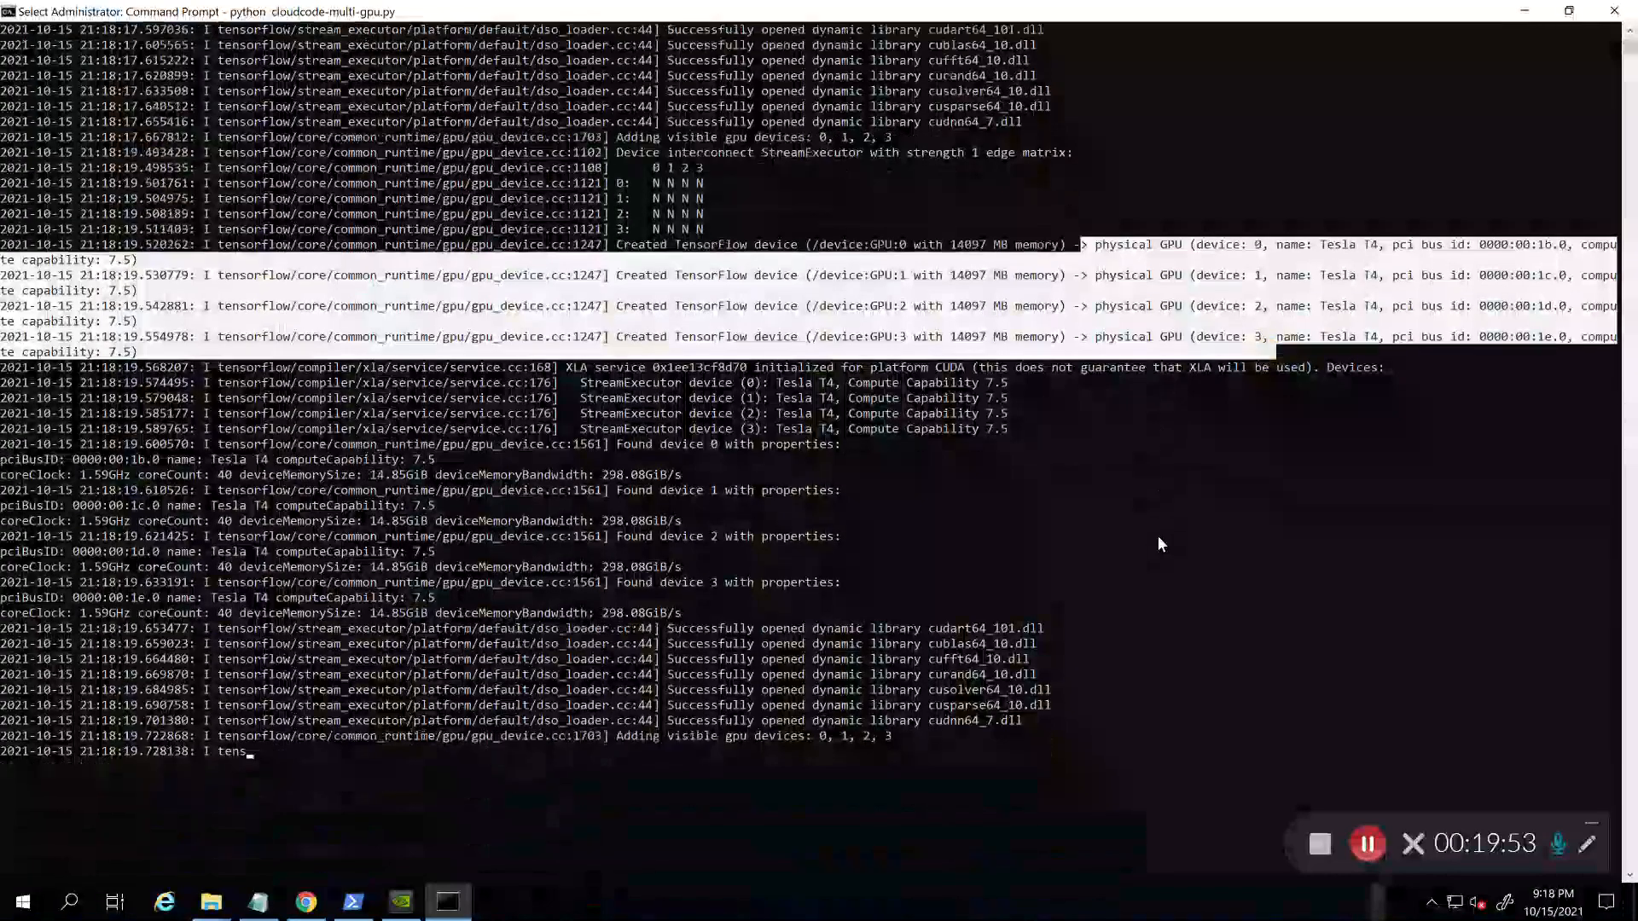
pyautogui.click(1171, 508)
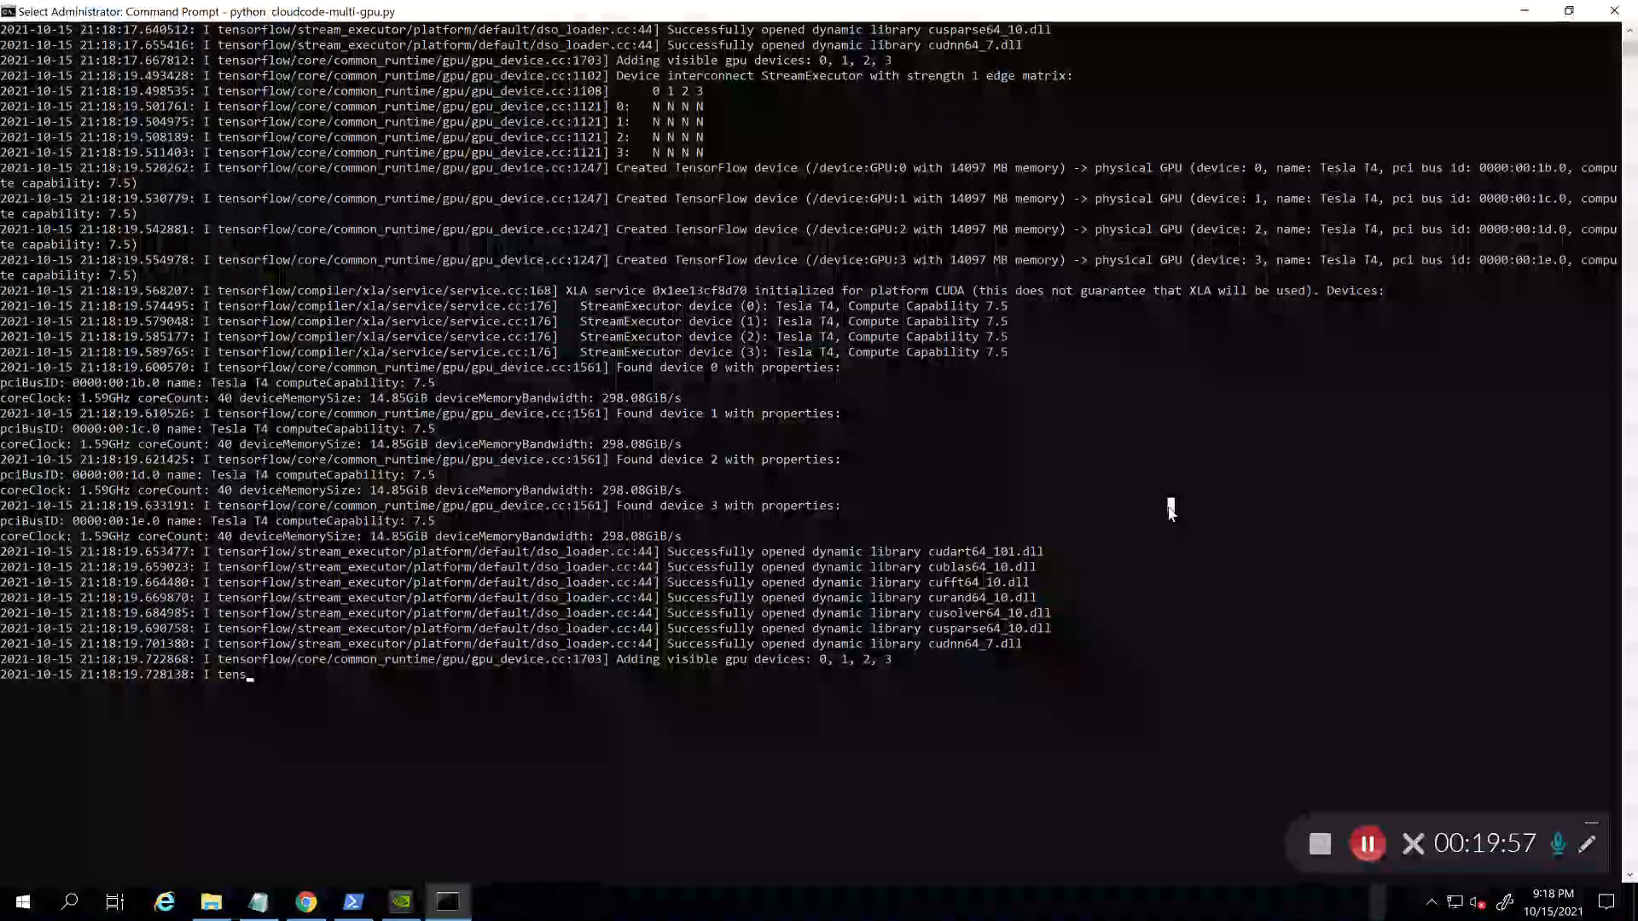
pyautogui.scroll(-2, 1171, 512)
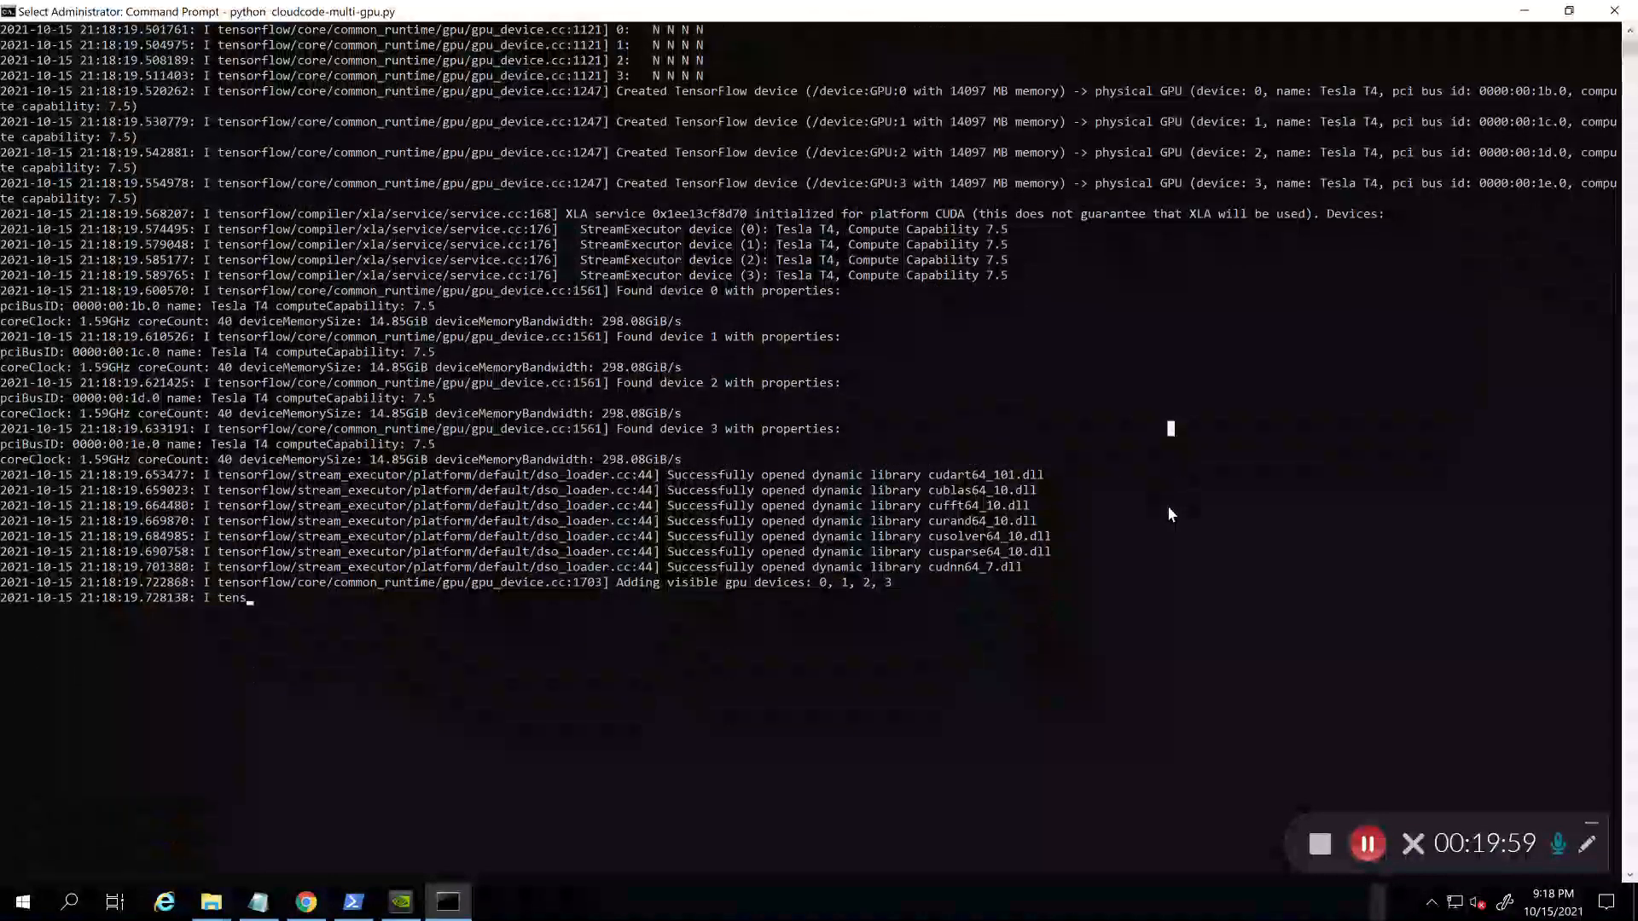
pyautogui.scroll(-2, 1170, 512)
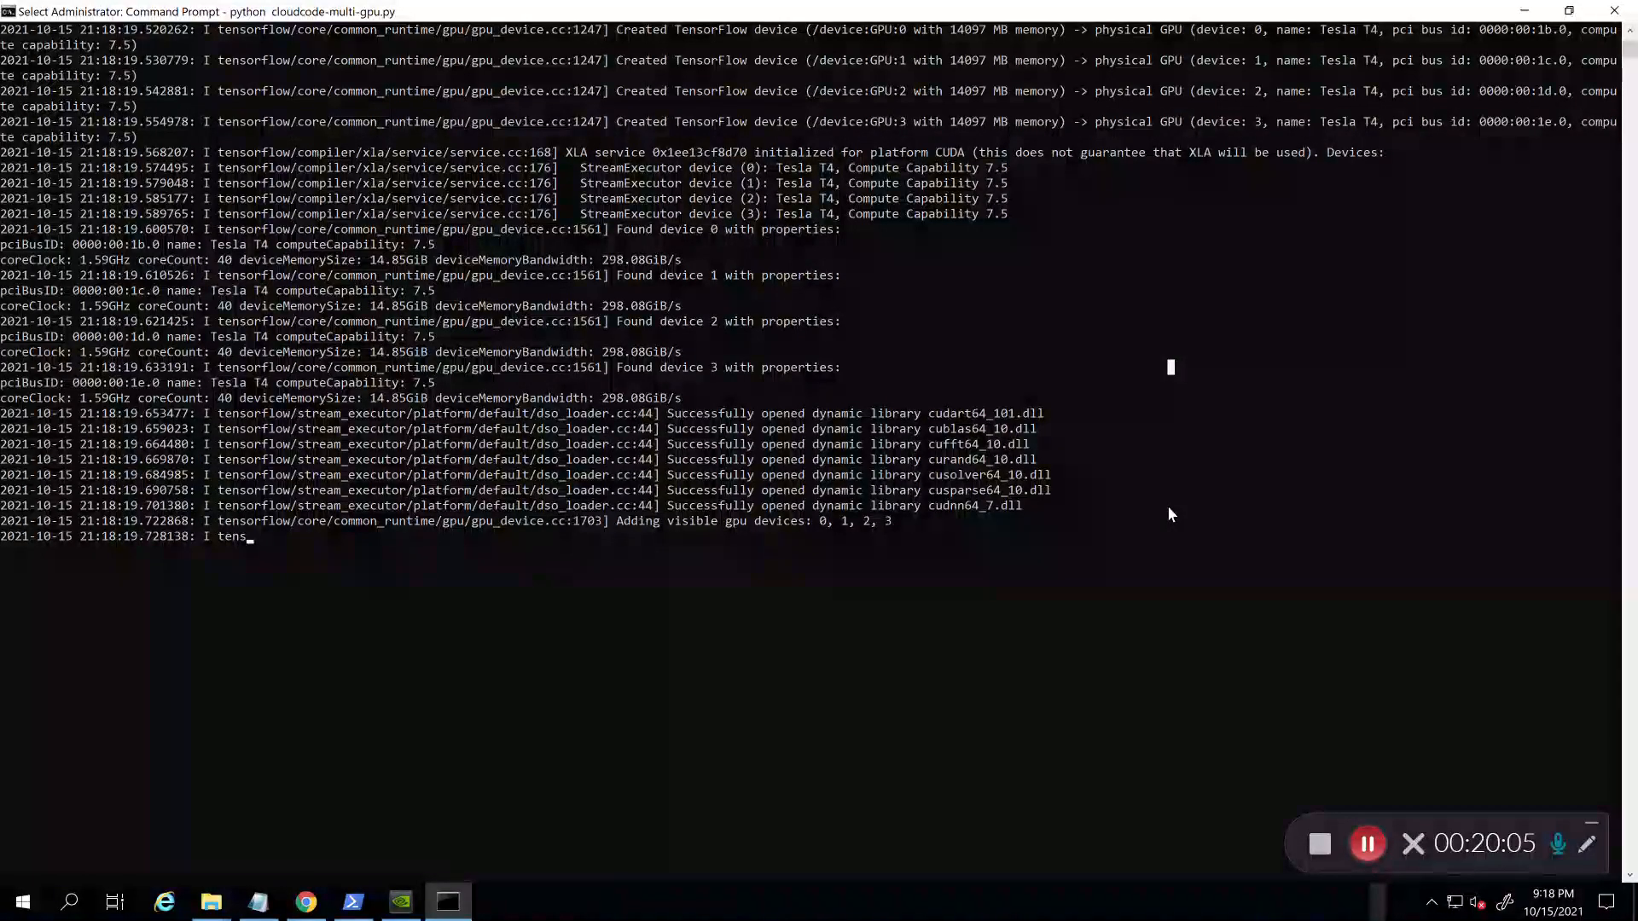
# Step: Resume the paused output and scroll to devices GPU:0–3, each Tesla T4 with 14097 MB
pyautogui.press('Escape')
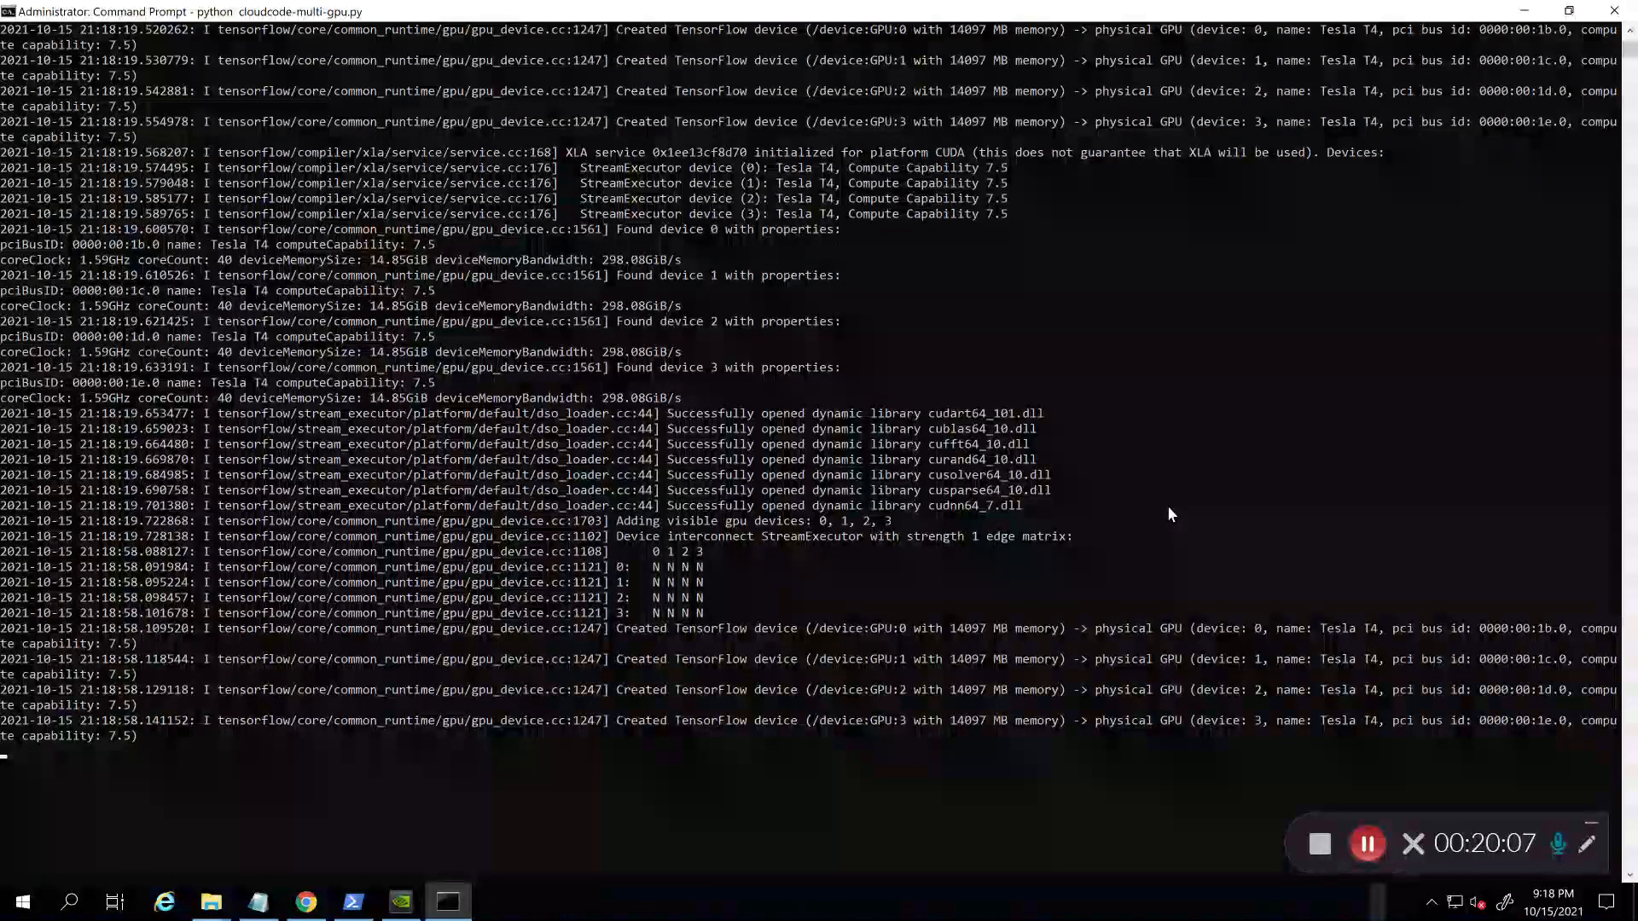
pyautogui.scroll(-3, 1167, 506)
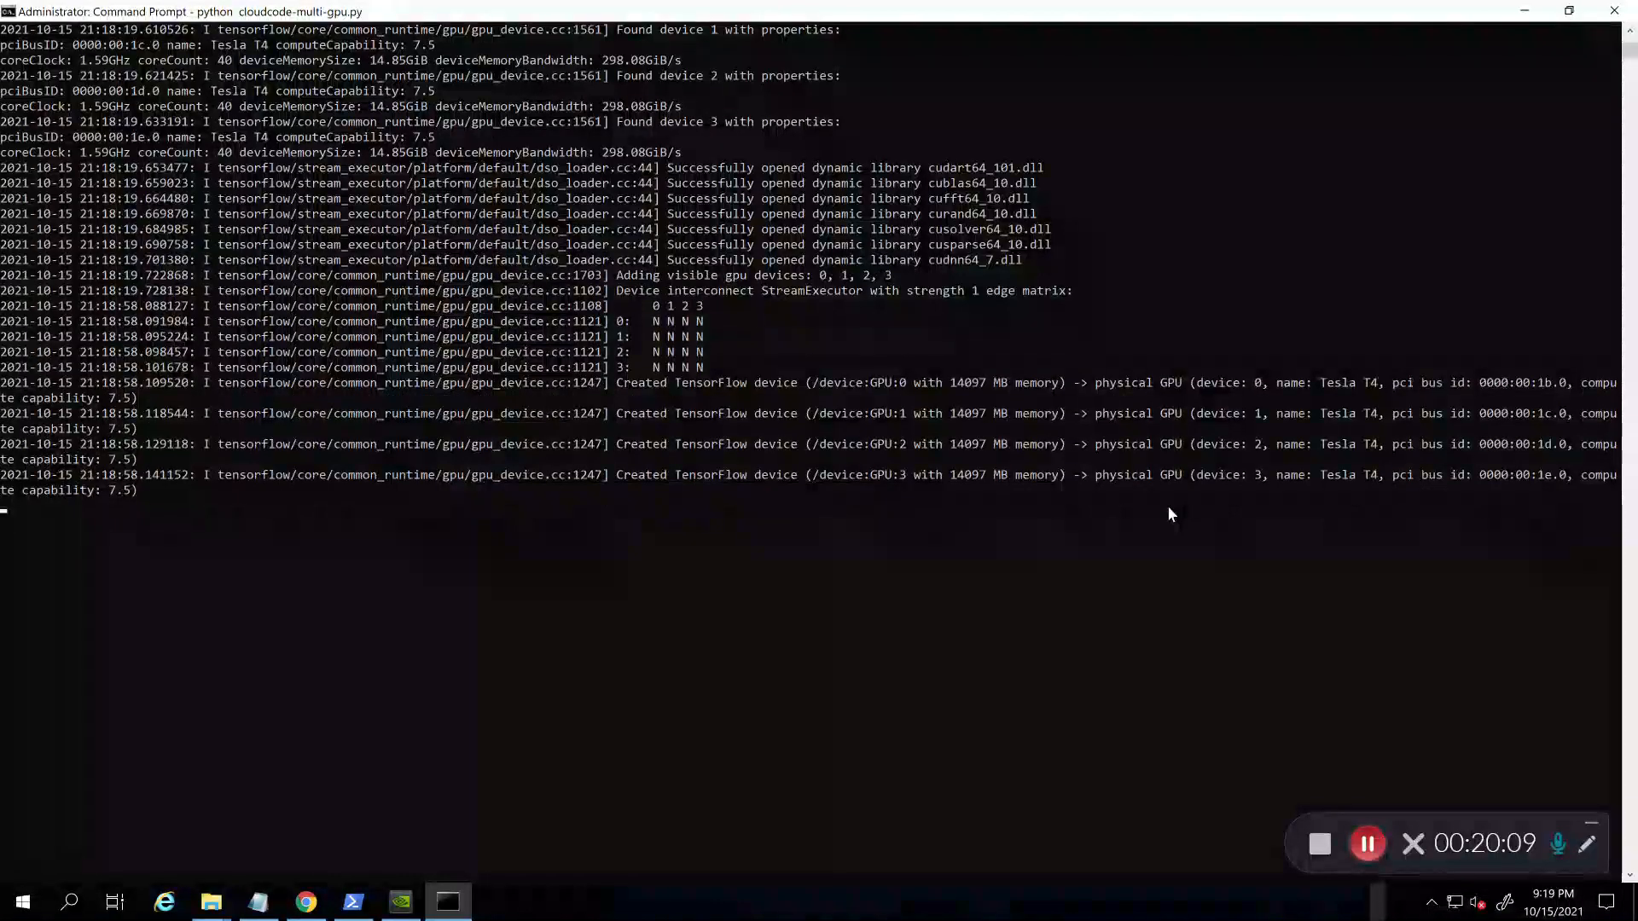
pyautogui.scroll(-1, 1169, 507)
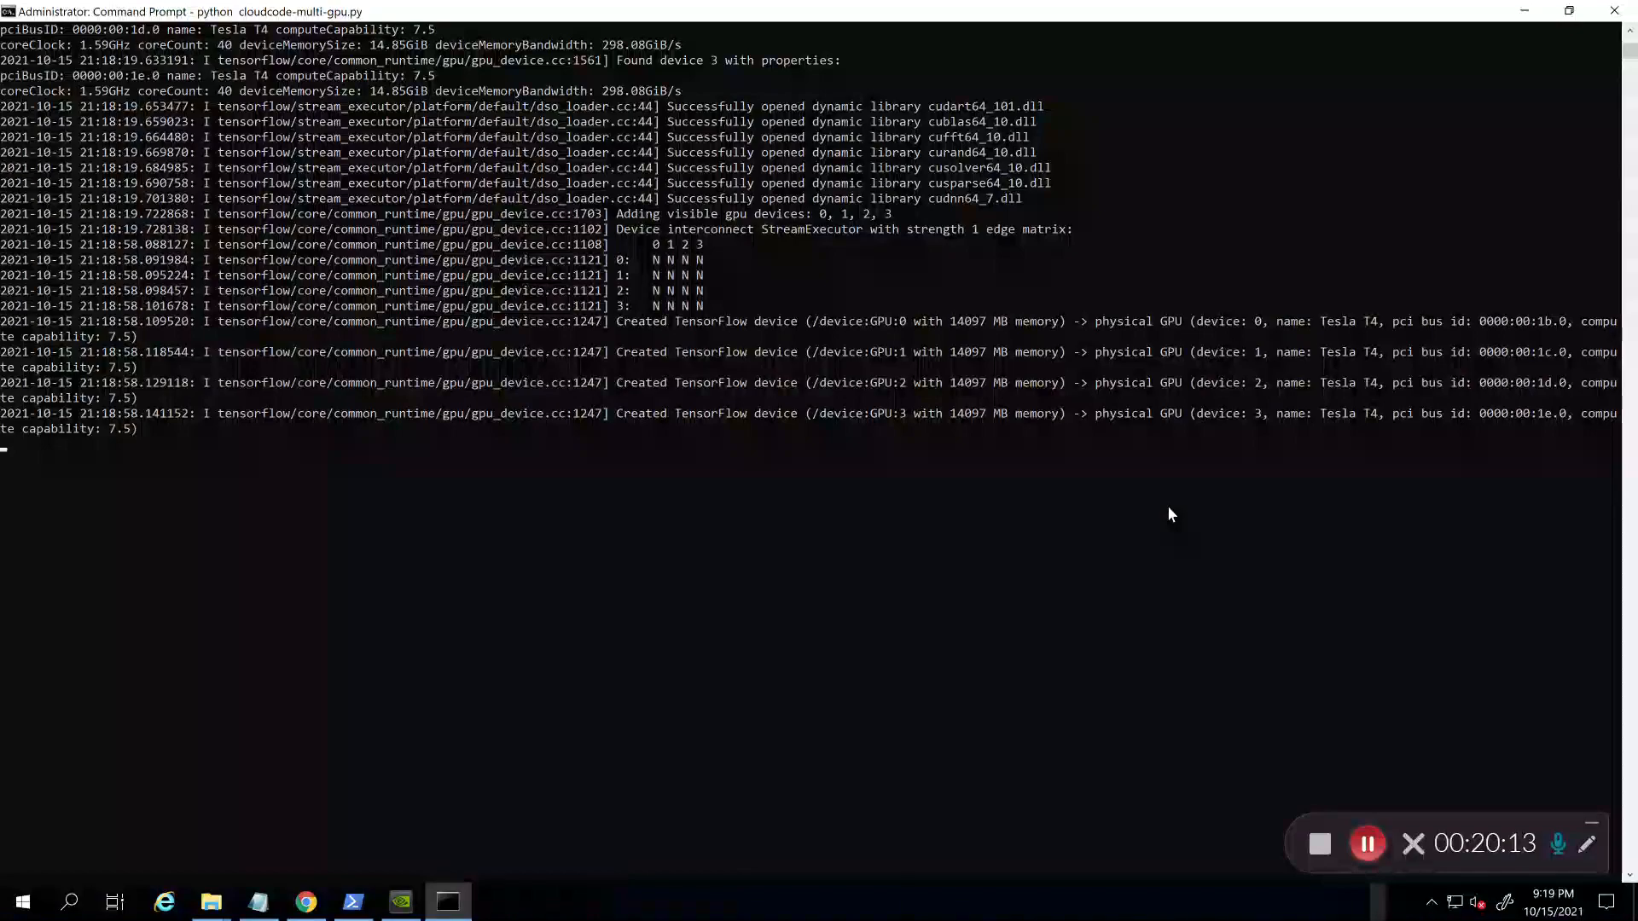
pyautogui.scroll(-1, 1169, 508)
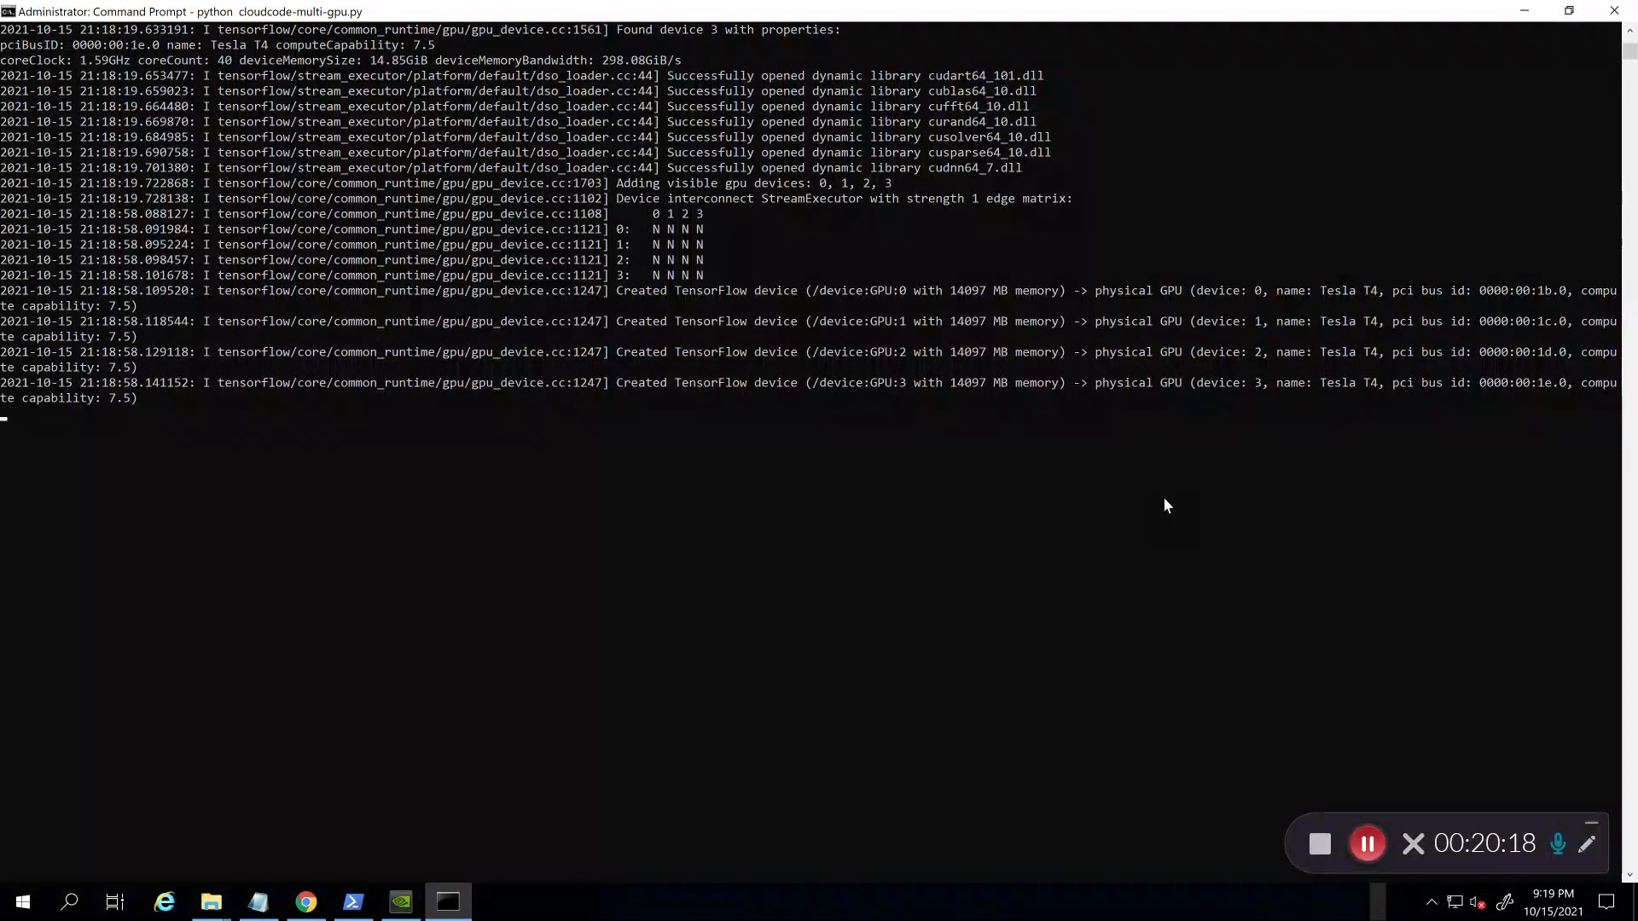
pyautogui.scroll(2, 1151, 461)
pyautogui.scroll(-2, 1150, 463)
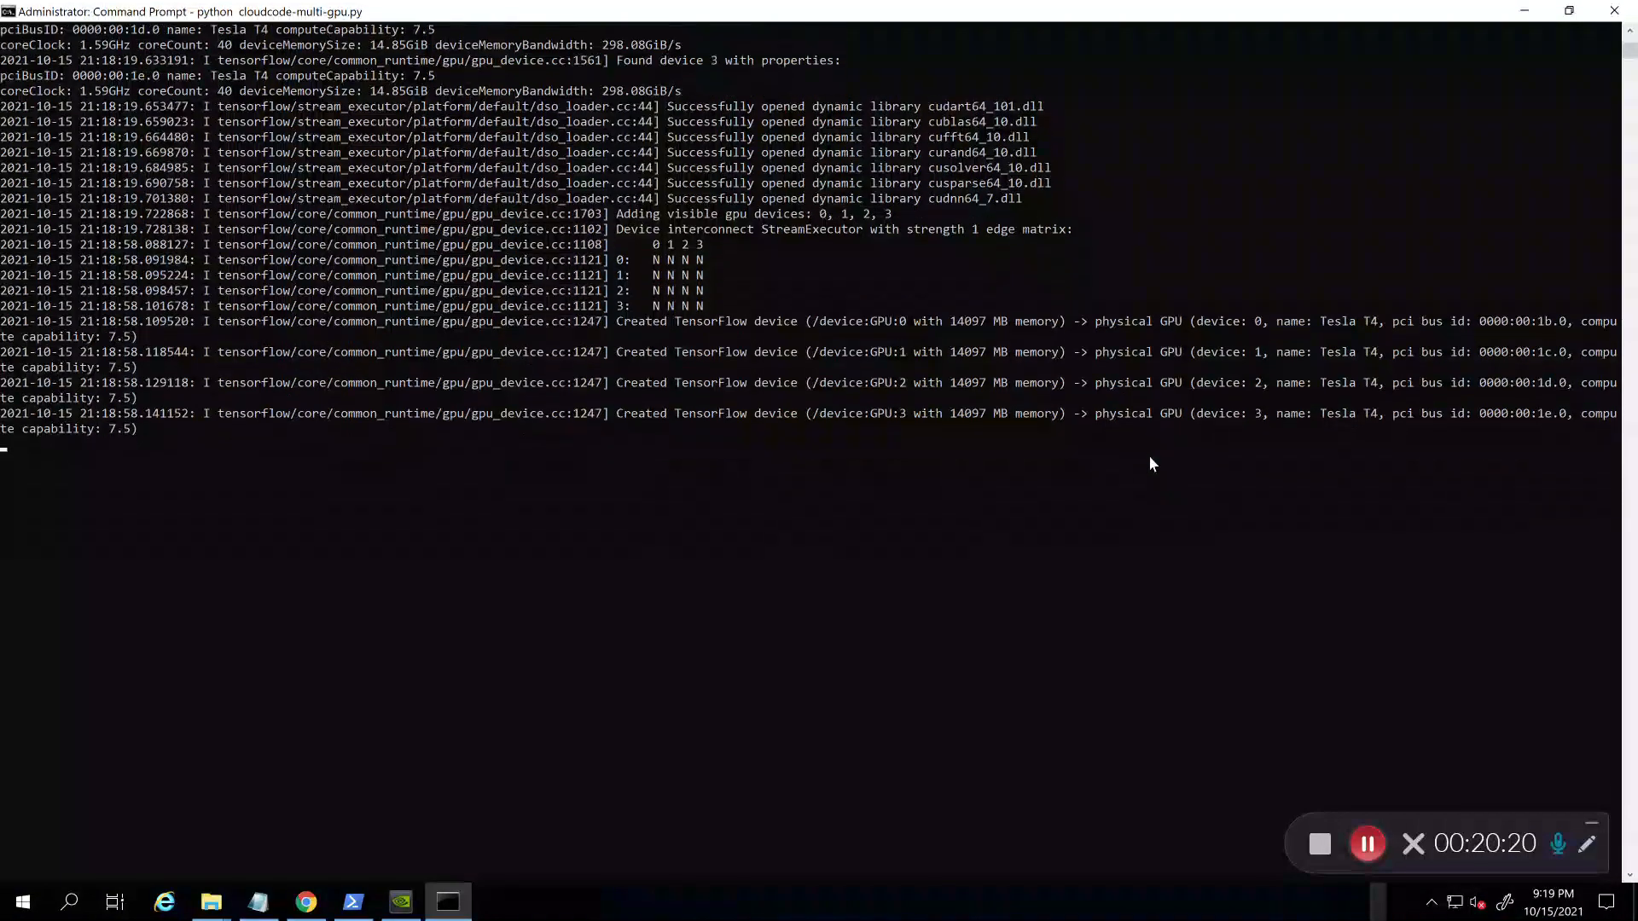
pyautogui.scroll(-2, 1150, 464)
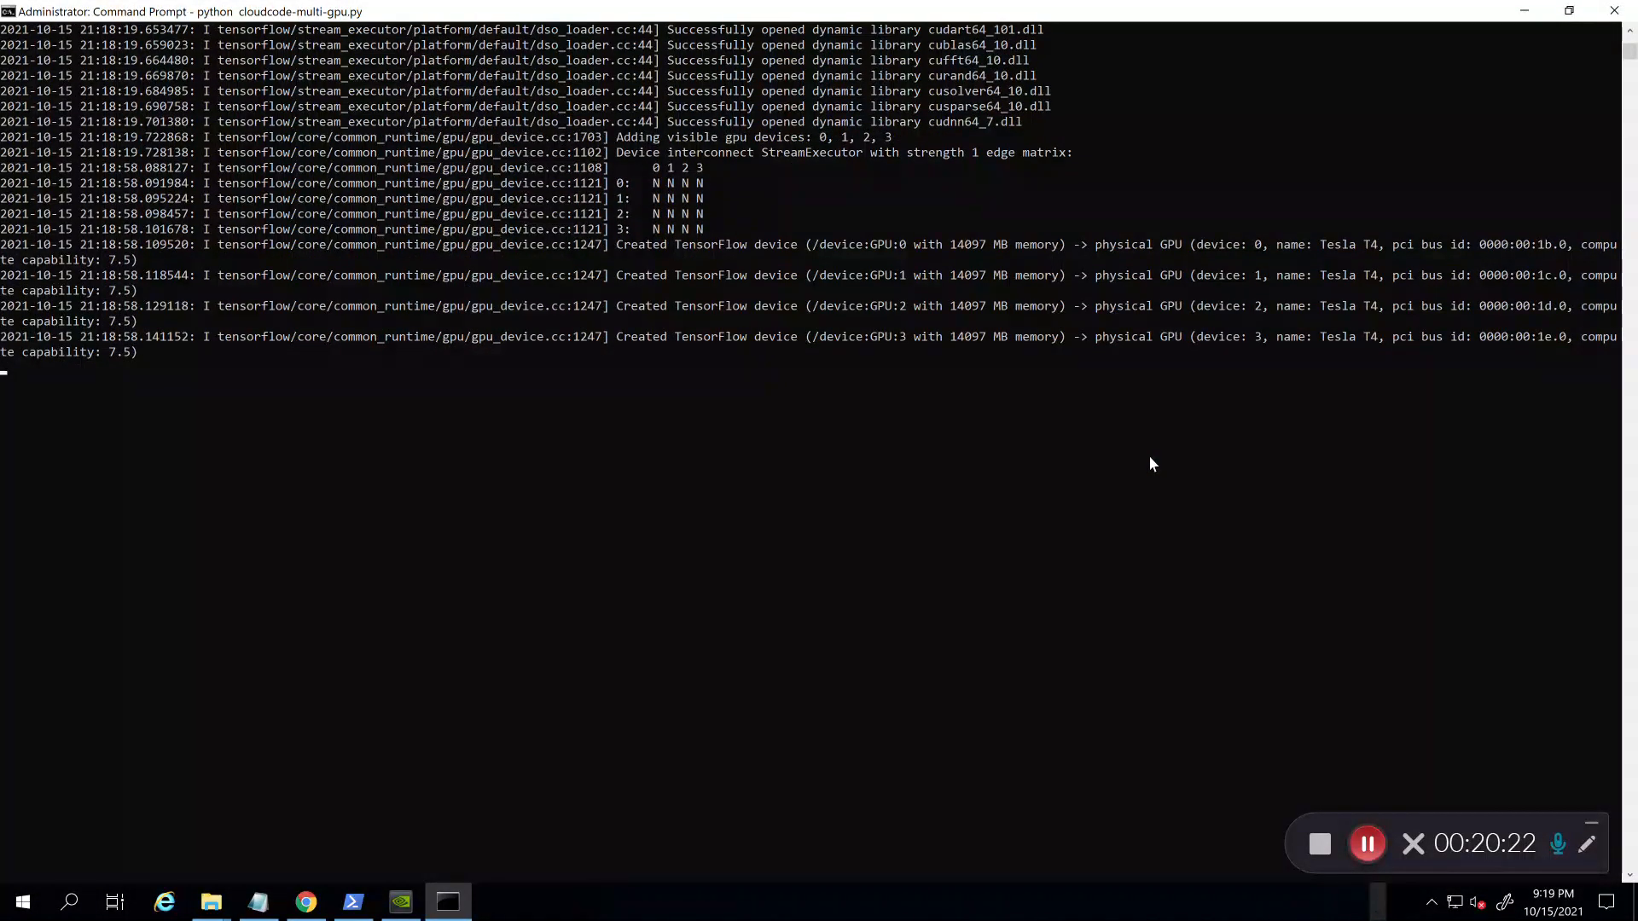
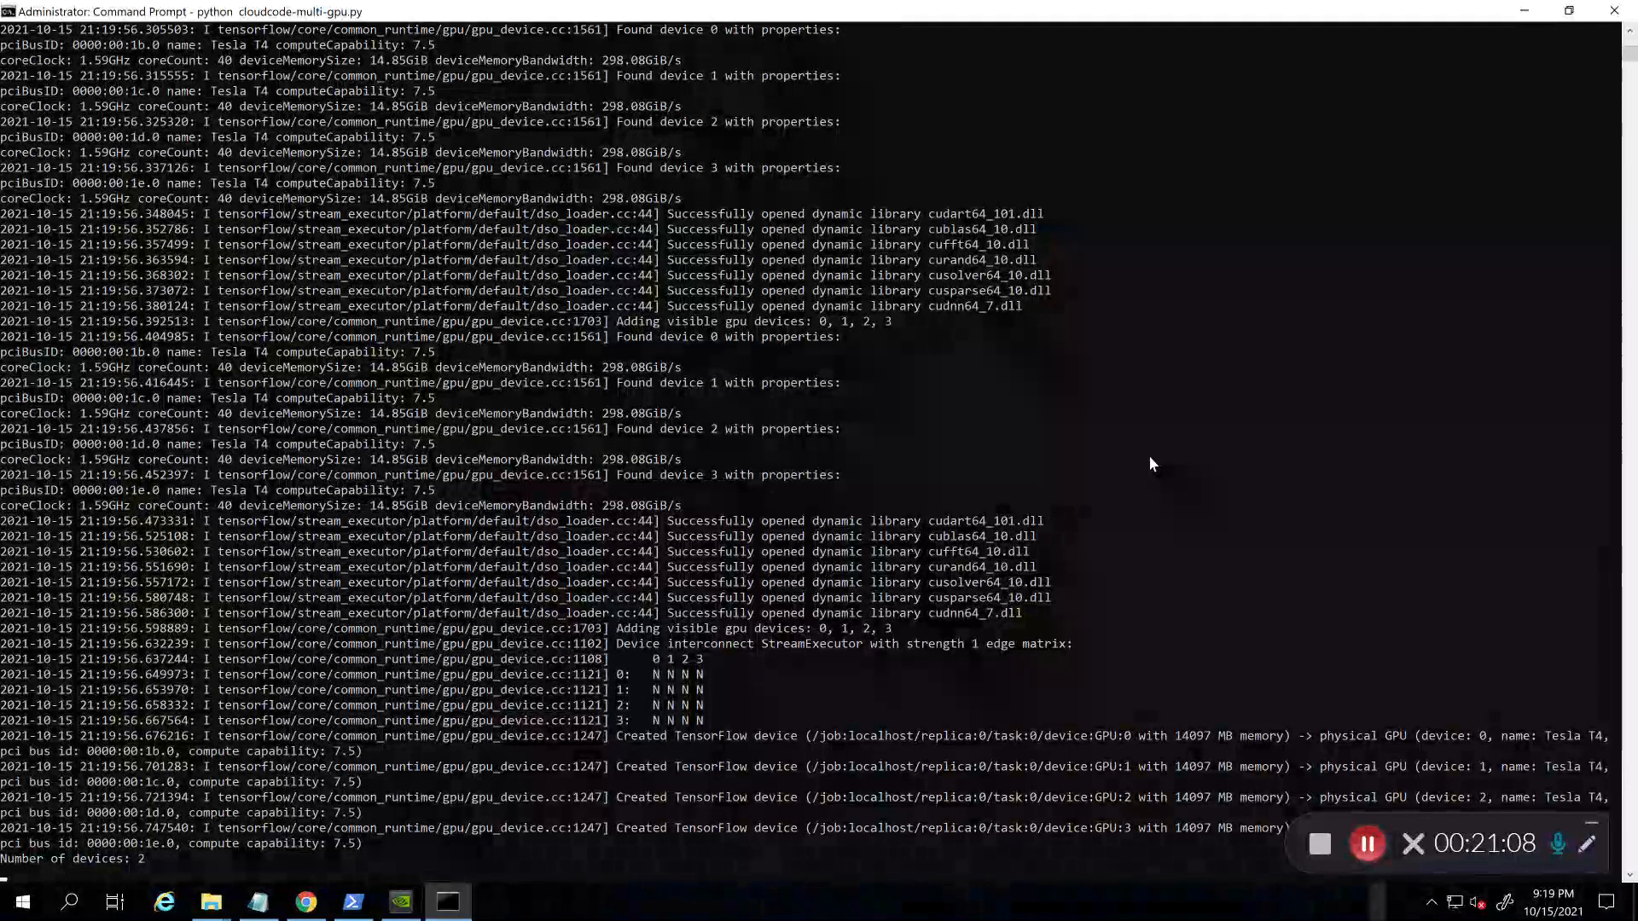
# Step: Scroll through the crashed script's output and return to a fresh prompt
pyautogui.scroll(4, 1148, 464)
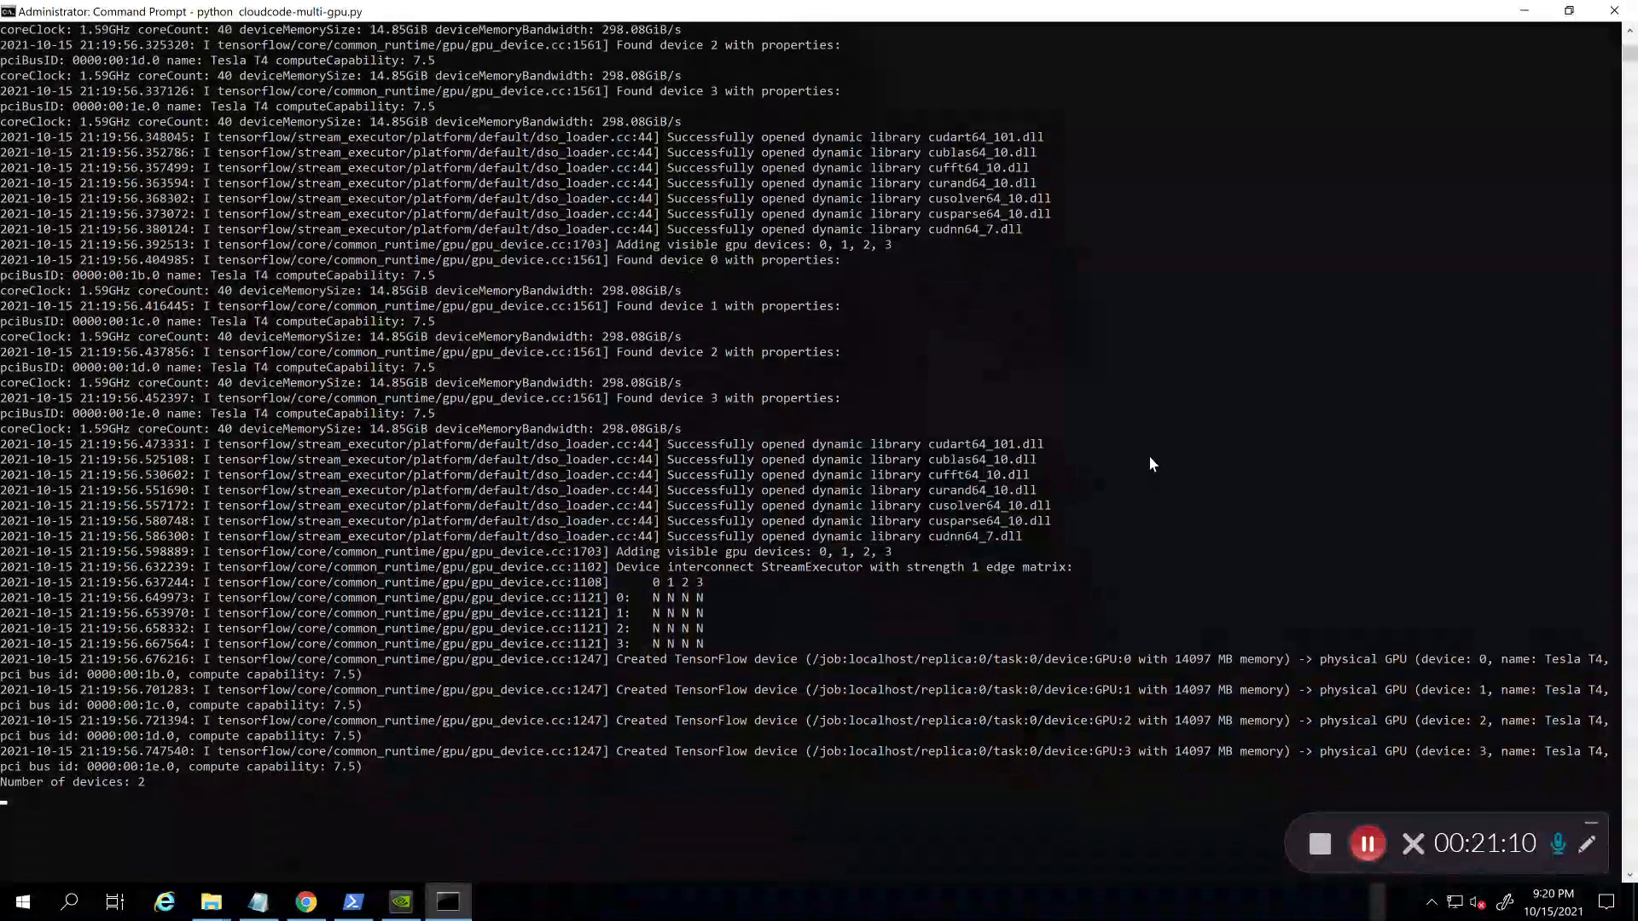
pyautogui.scroll(-8, 1148, 465)
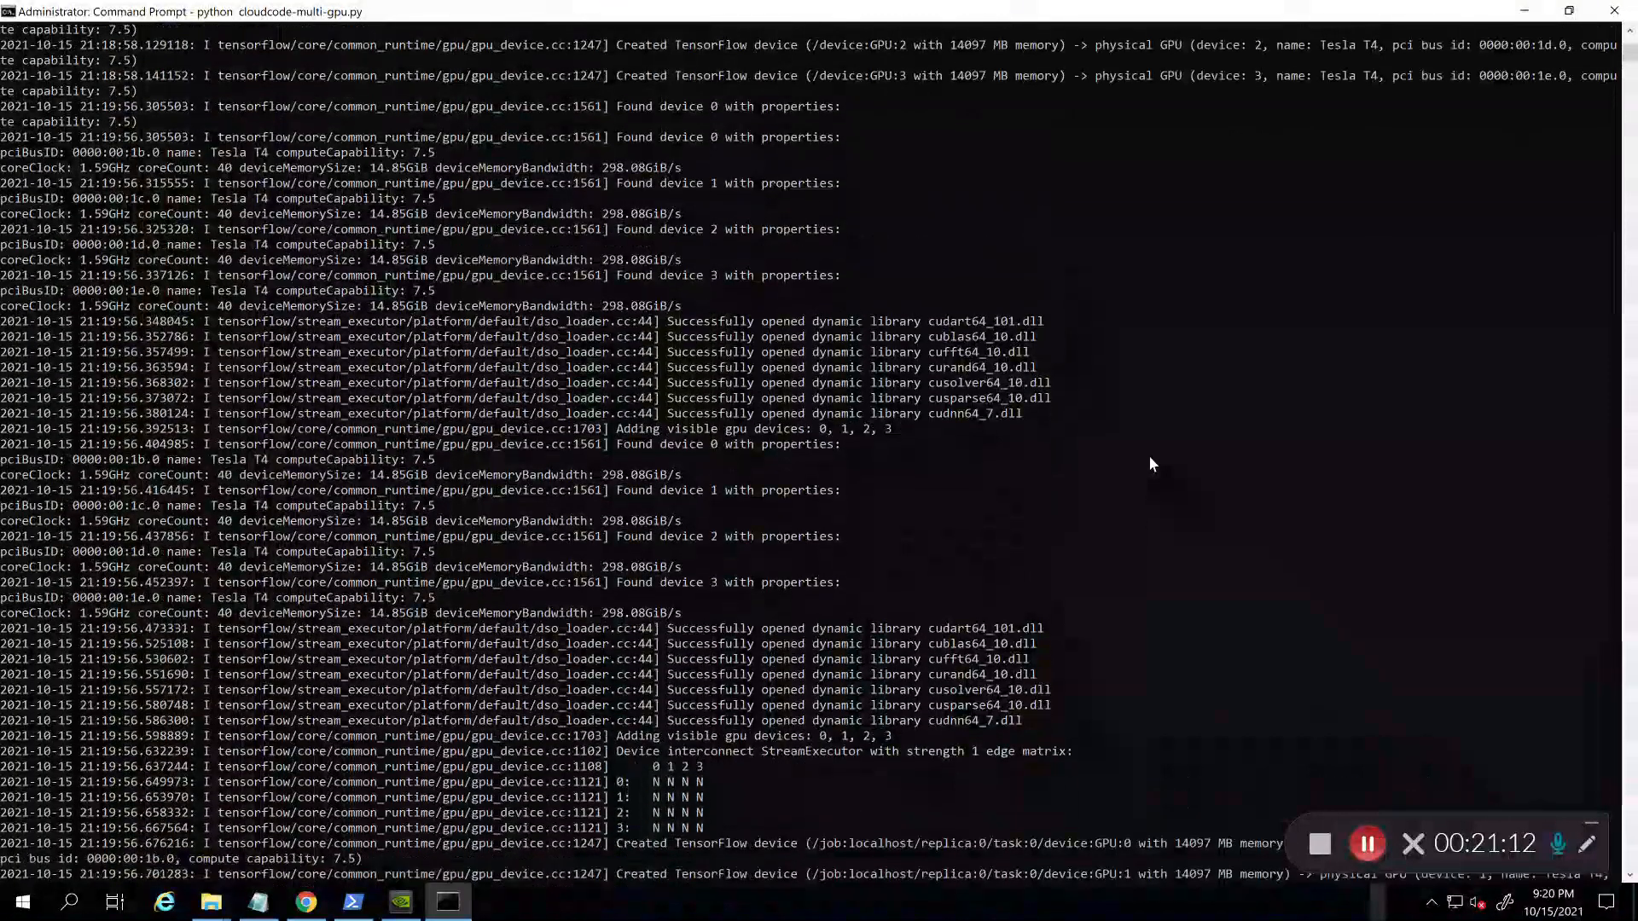
pyautogui.scroll(-3, 1149, 464)
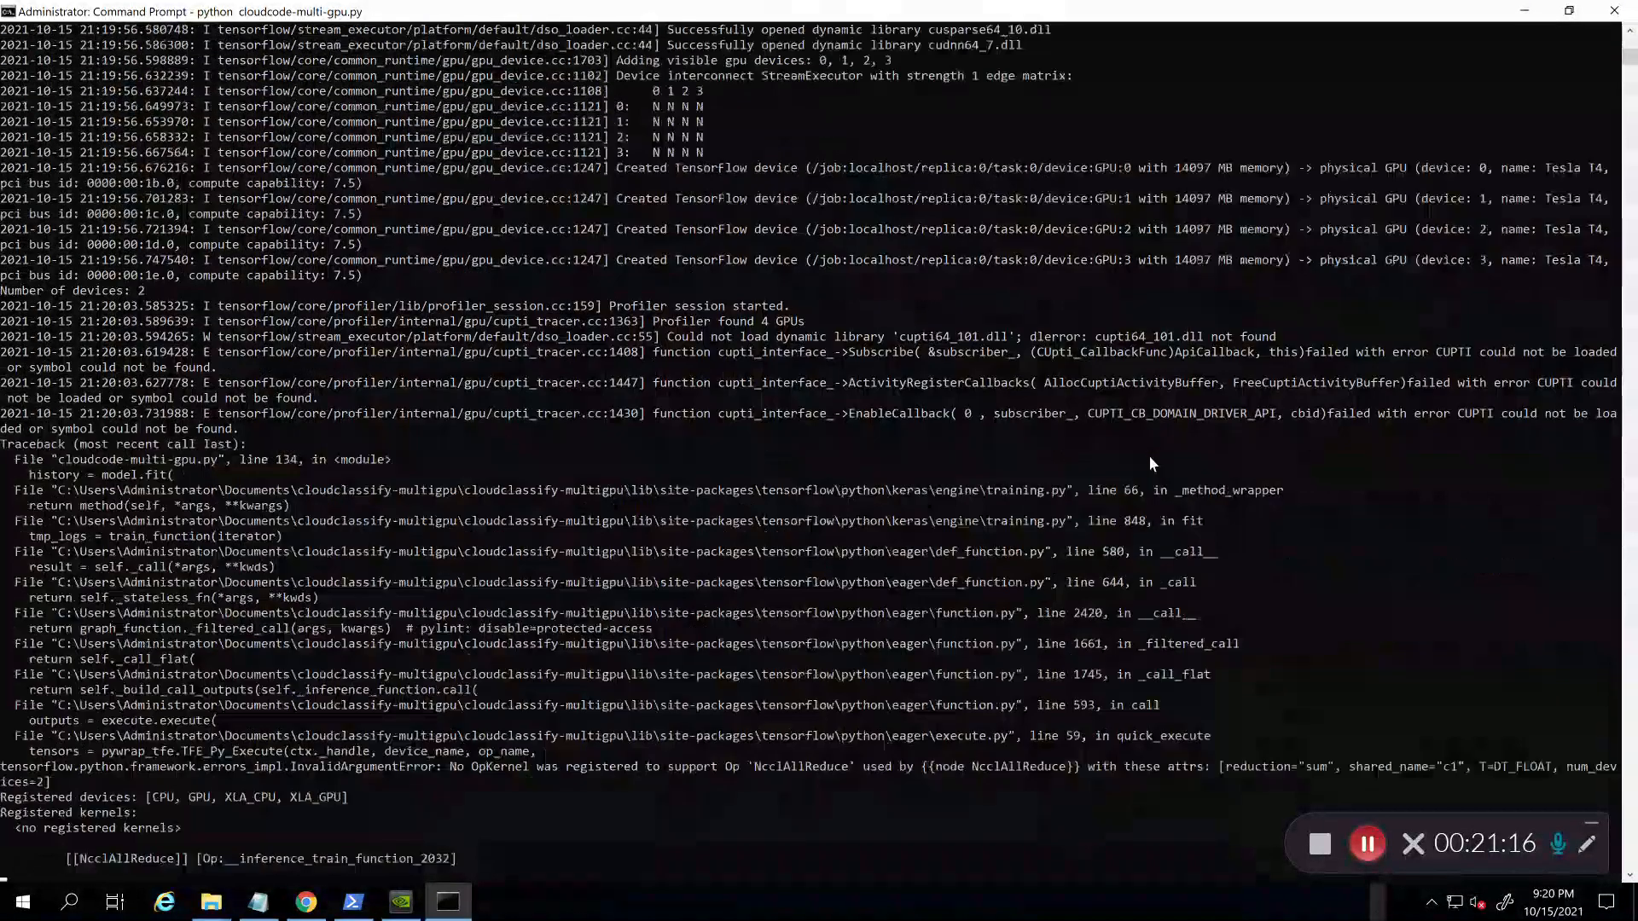
pyautogui.press('Return')
pyautogui.press('Return')
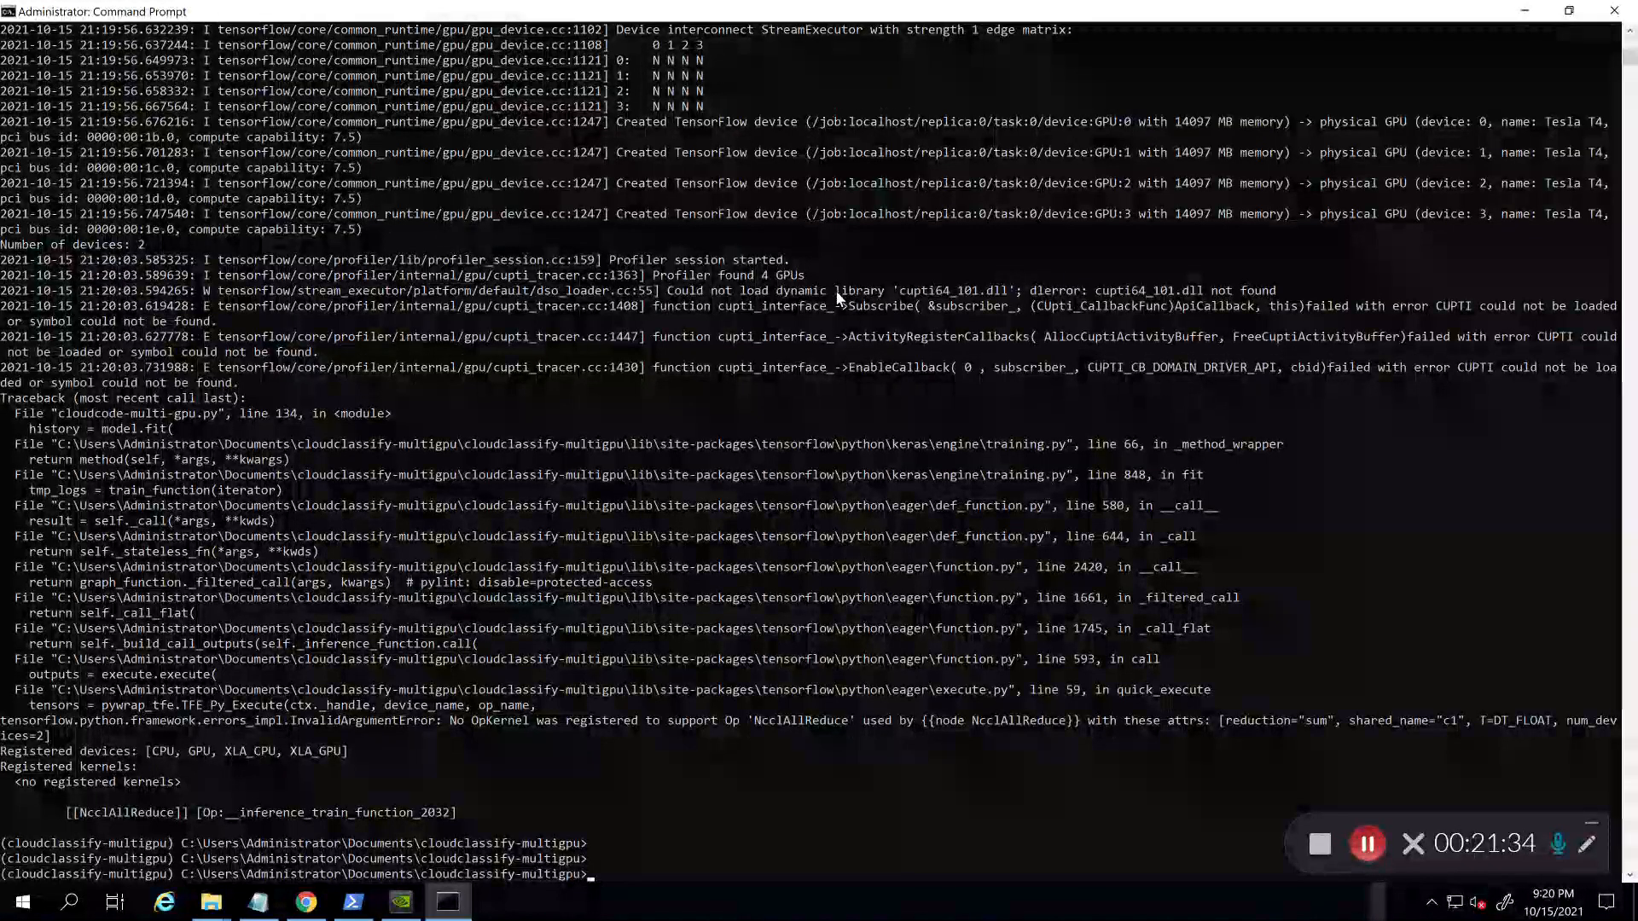
# Step: Highlight the 'cupti64_101.dll not found' error line, then bring up the open File Explorer windows
pyautogui.moveTo(735, 291); pyautogui.dragTo(1021, 296)
pyautogui.click(977, 294)
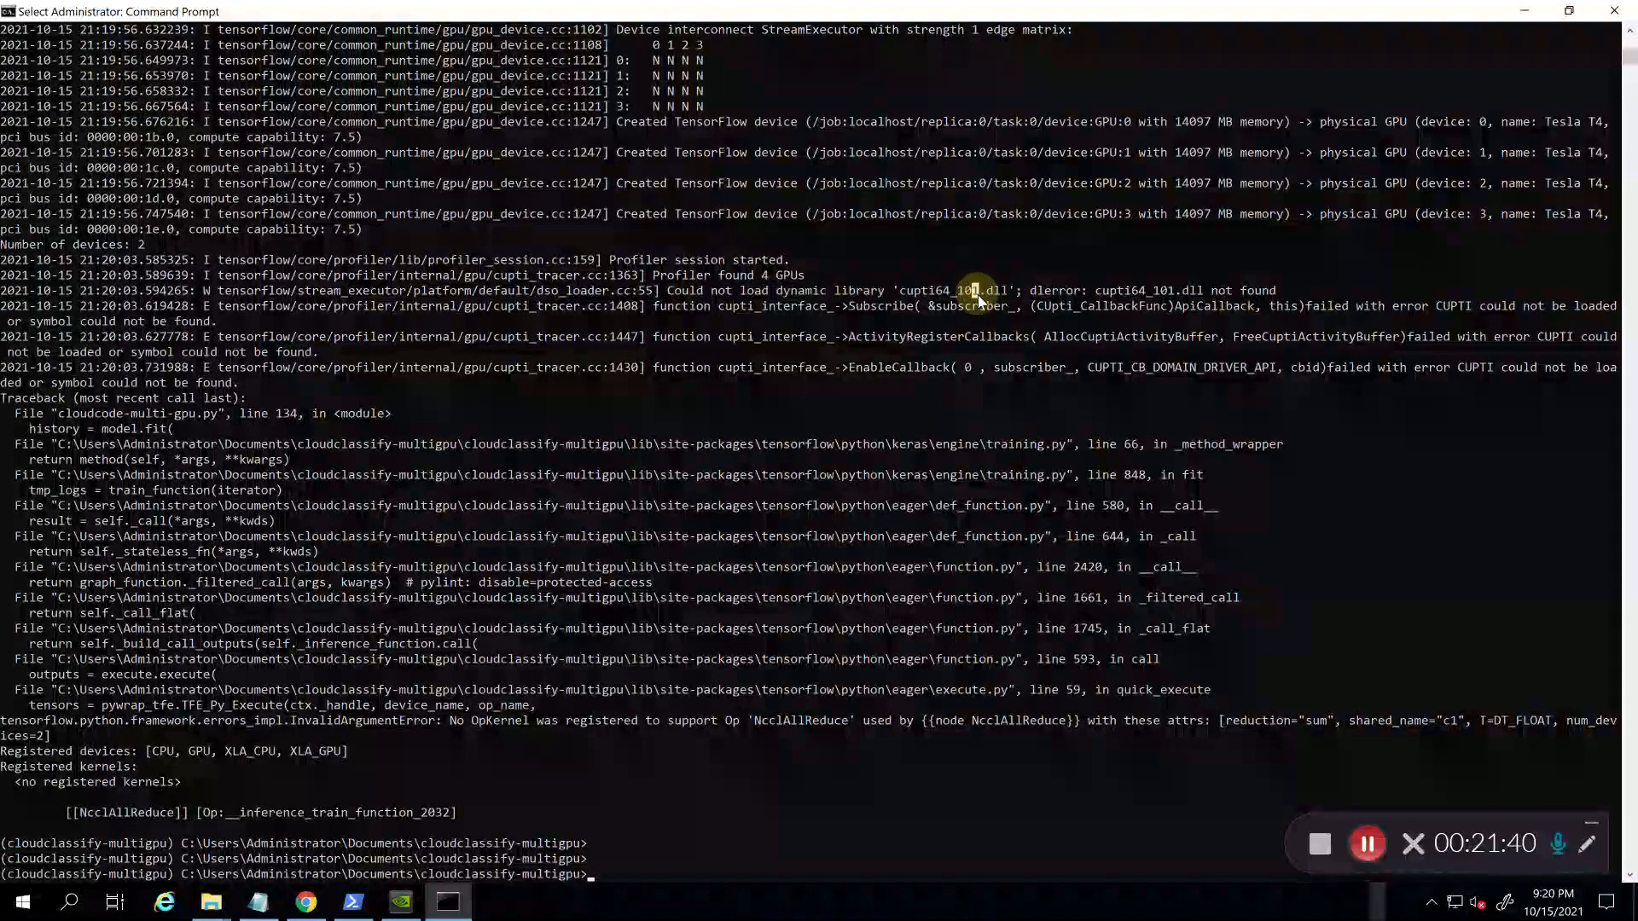
pyautogui.click(940, 397)
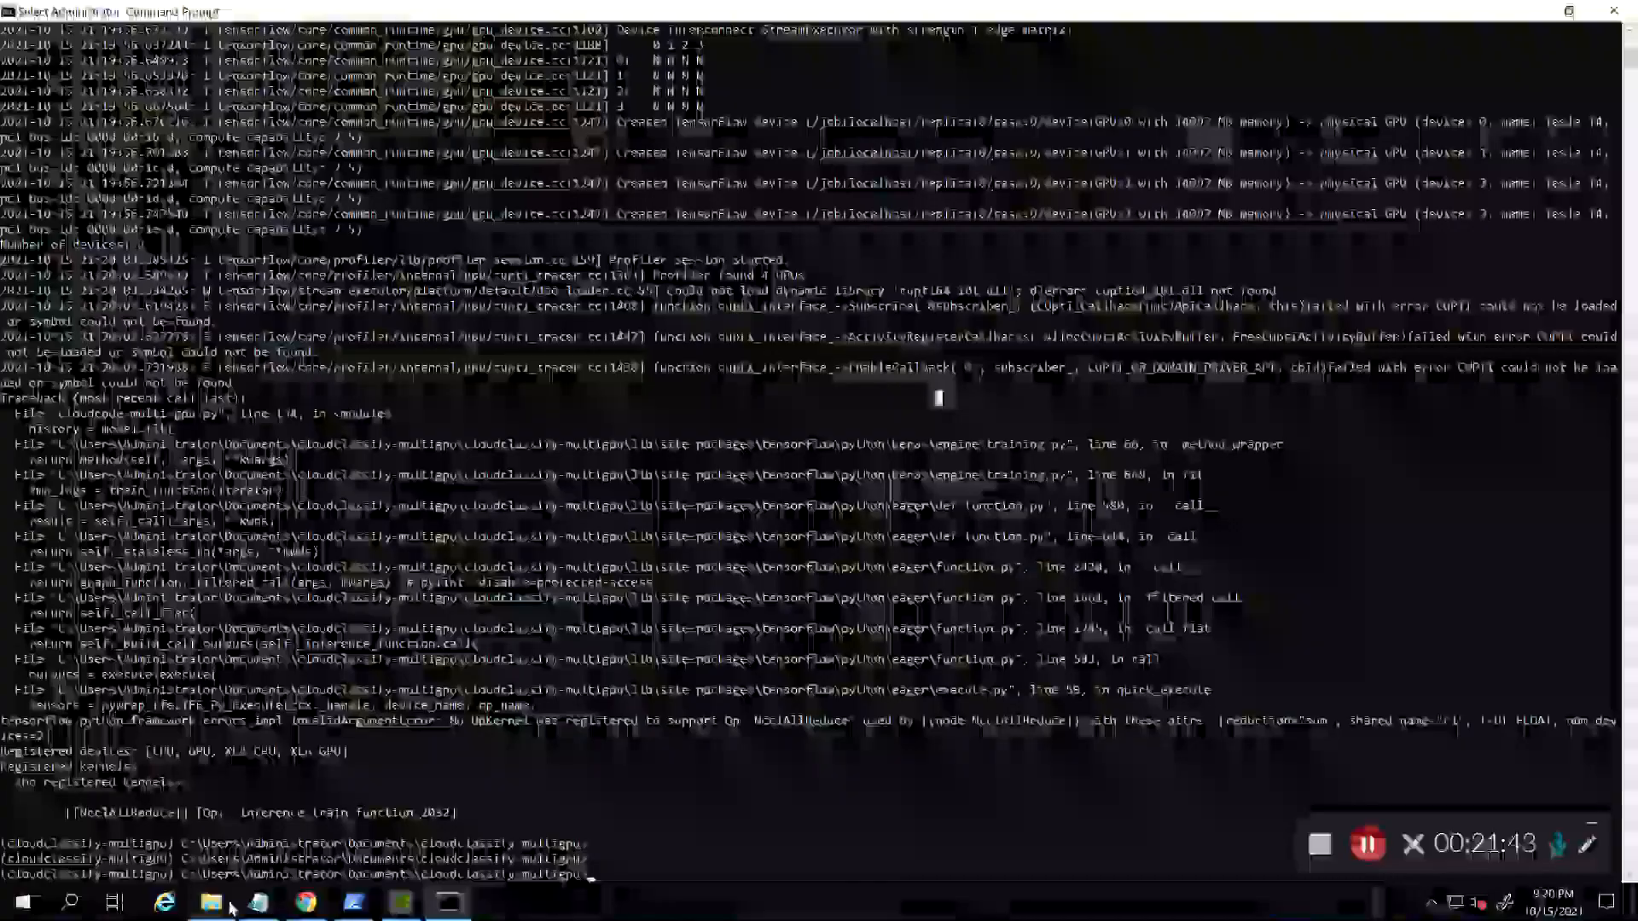
pyautogui.click(211, 902)
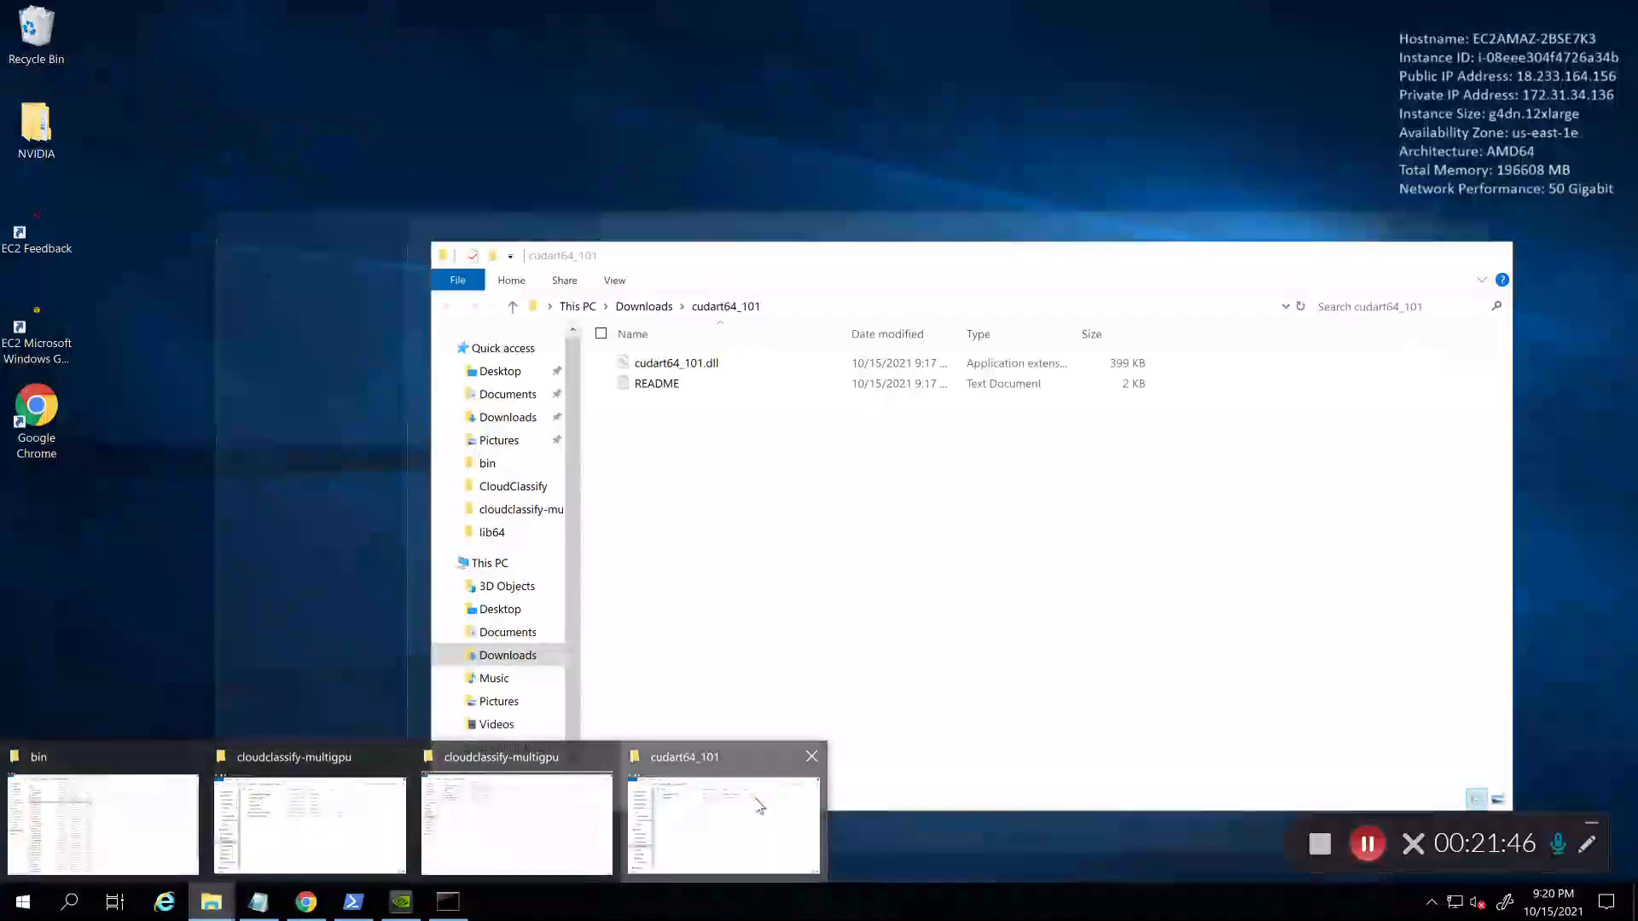
# Step: In the cudart64_101 window, navigate from Local Disk (C:) into Program Files\NVIDIA GPU Computing Toolkit\CUDA
pyautogui.click(725, 824)
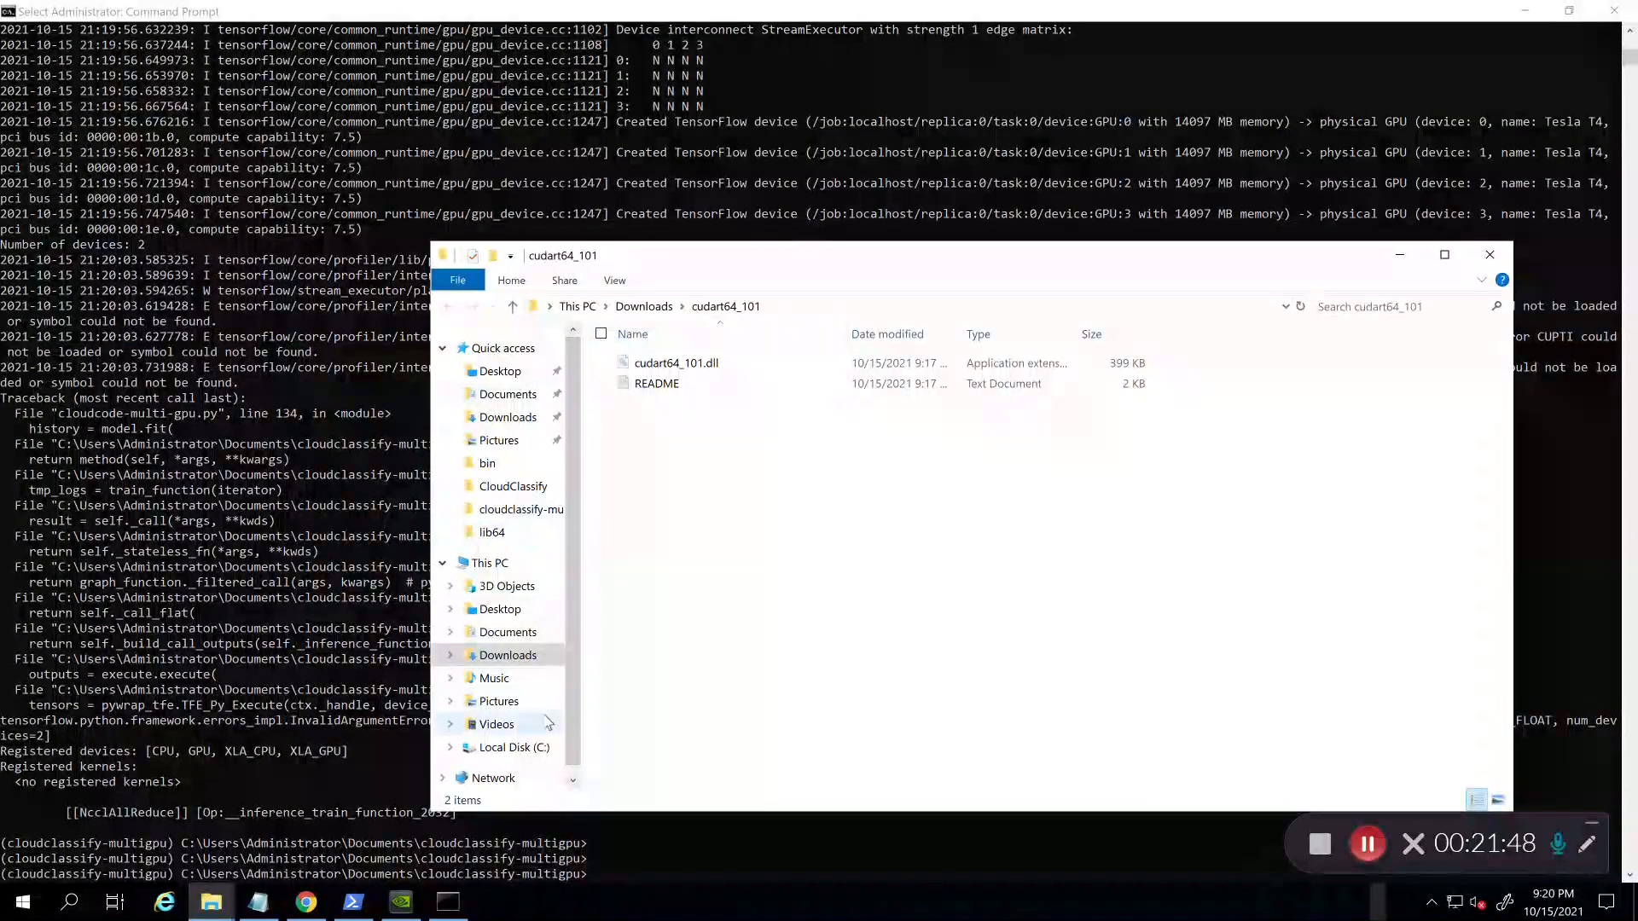
pyautogui.click(514, 748)
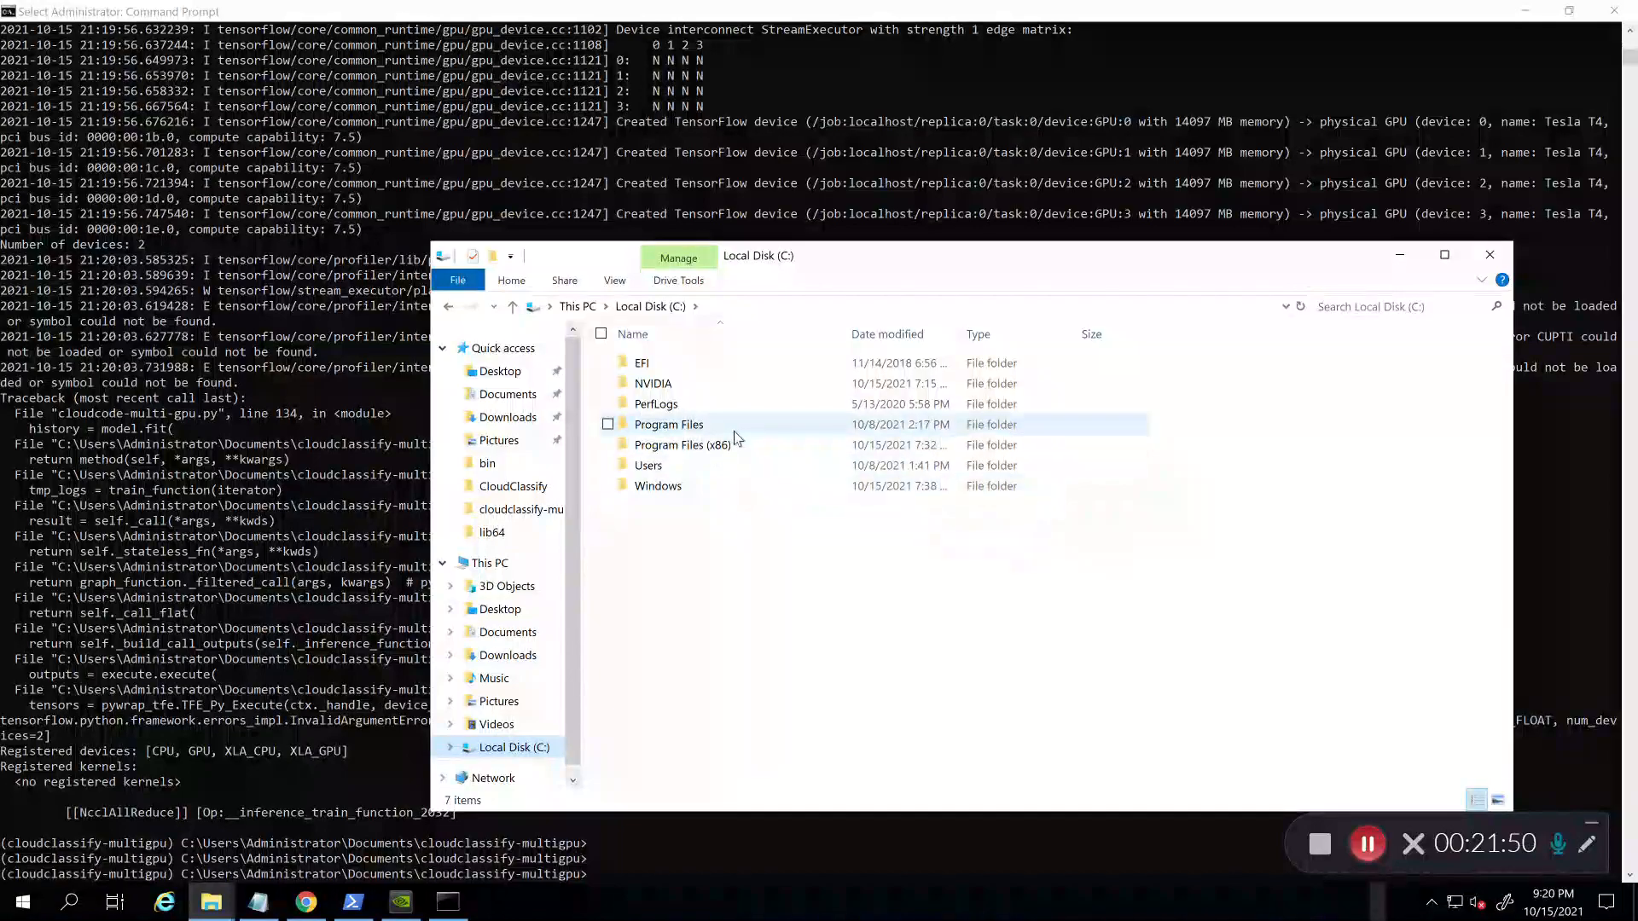
pyautogui.doubleClick(736, 434)
pyautogui.press('Down')
pyautogui.press('Down')
pyautogui.press('Down')
pyautogui.press('Down')
pyautogui.press('Down')
pyautogui.press('Down')
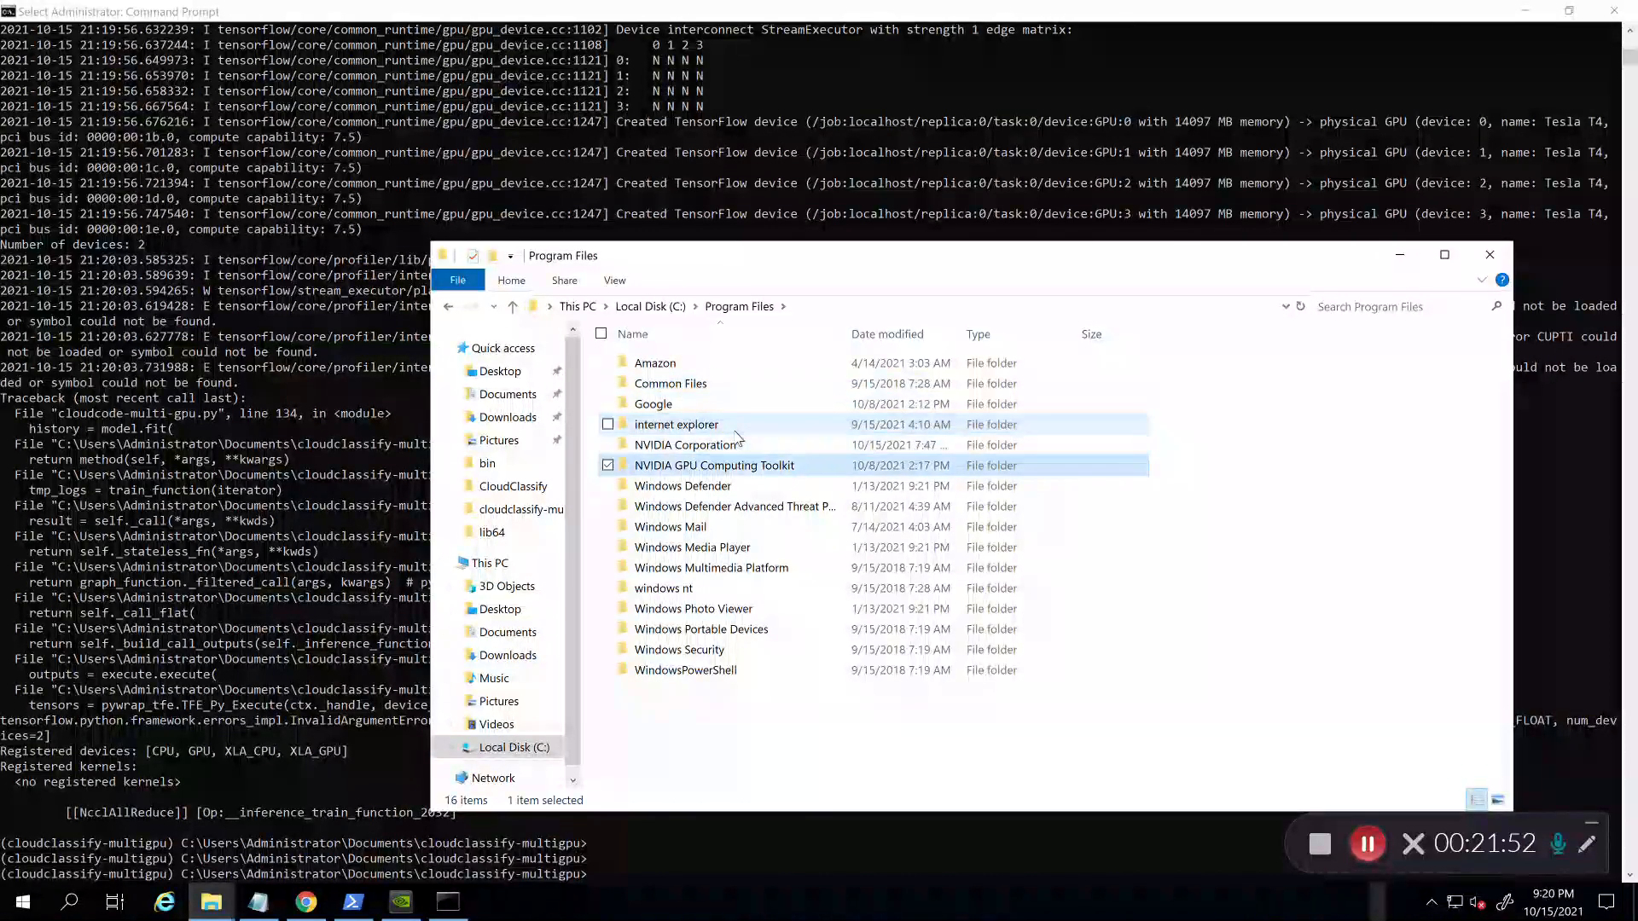
pyautogui.press('Return')
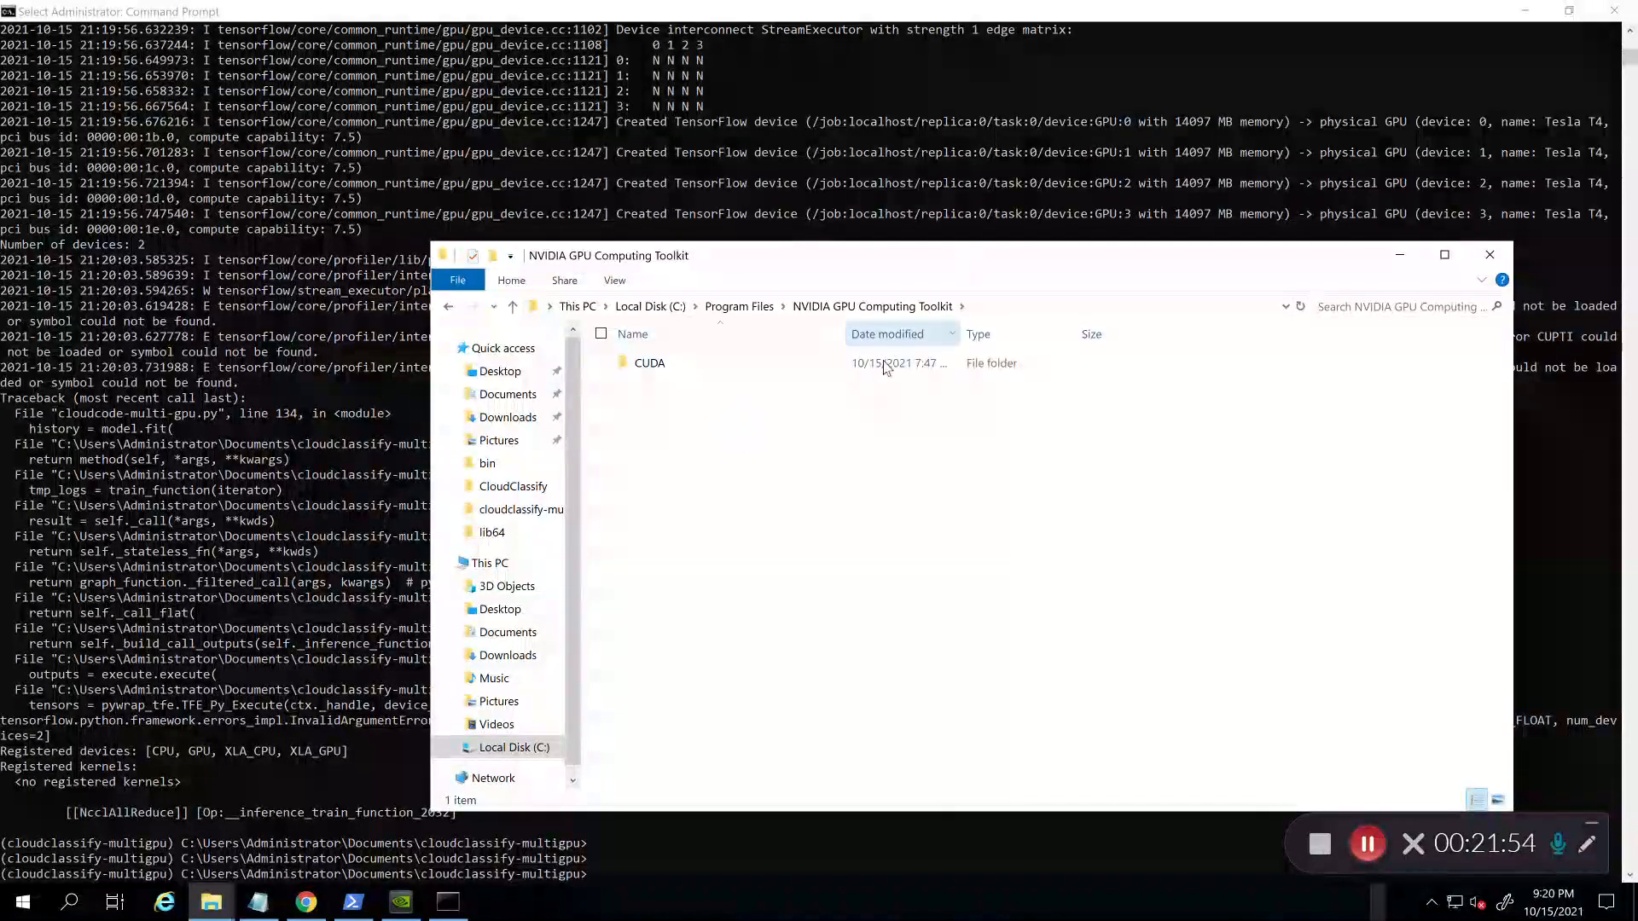
pyautogui.click(885, 367)
pyautogui.doubleClick(885, 367)
# Step: Open v10.2\extras\CUPTI\lib64 and select cupti64_102.dll
pyautogui.doubleClick(885, 367)
pyautogui.press('Down')
pyautogui.press('Down')
pyautogui.press('Down')
pyautogui.press('Down')
pyautogui.press('Down')
pyautogui.press('Down')
pyautogui.press('Up')
pyautogui.press('Up')
pyautogui.press('Up')
pyautogui.press('Up')
pyautogui.press('Return')
pyautogui.doubleClick(885, 367)
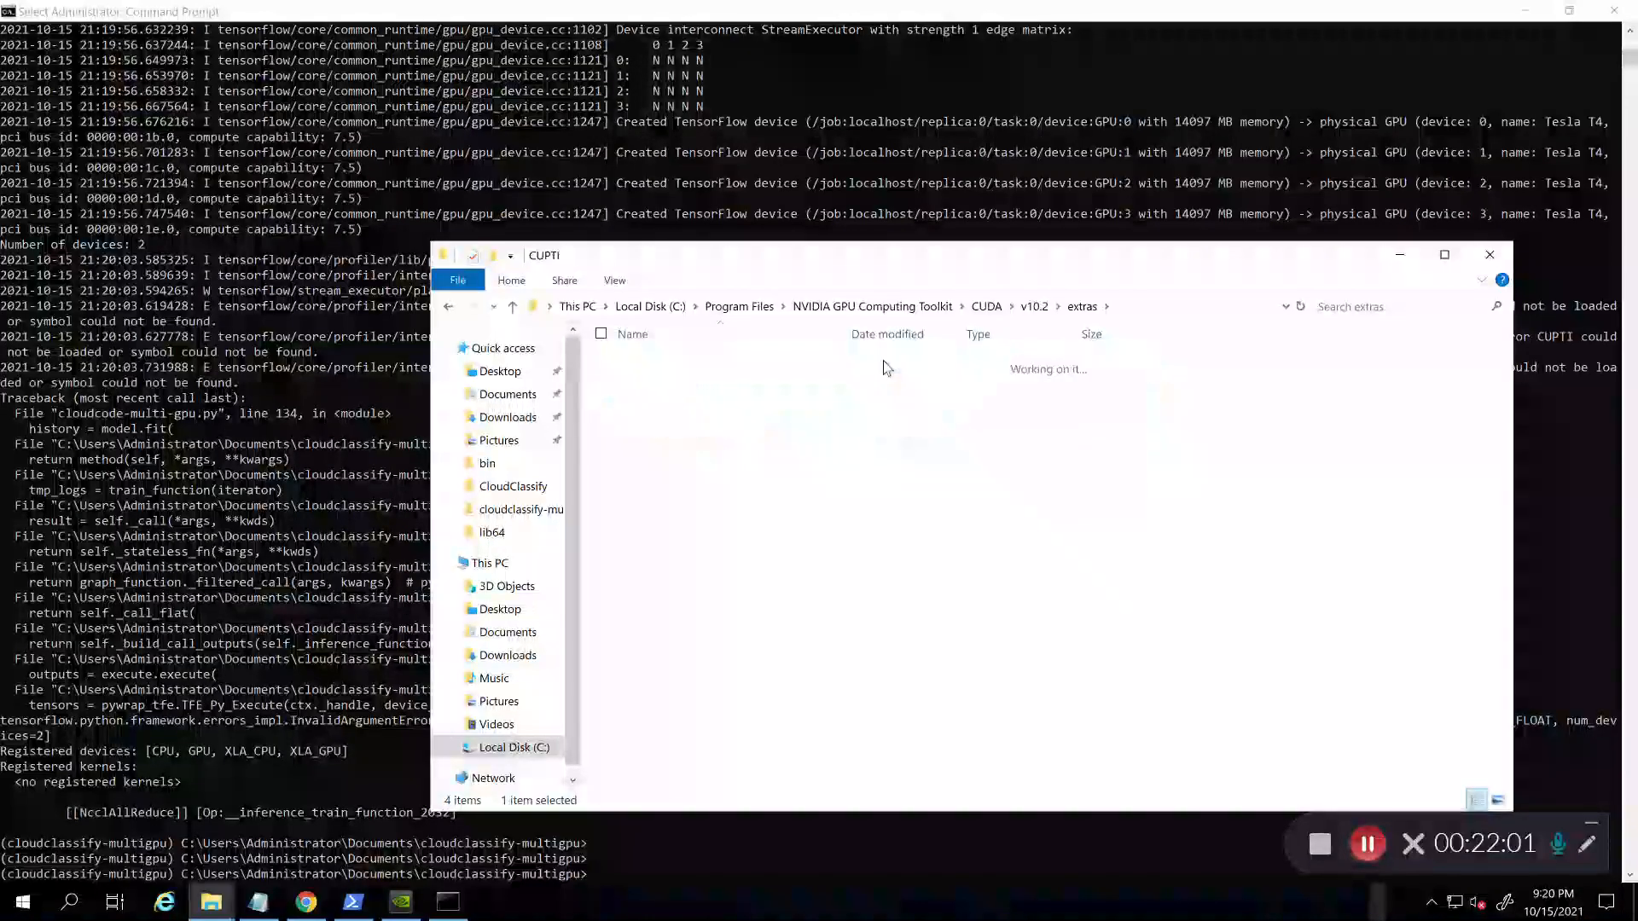
pyautogui.press('Down')
pyautogui.press('Down')
pyautogui.press('Return')
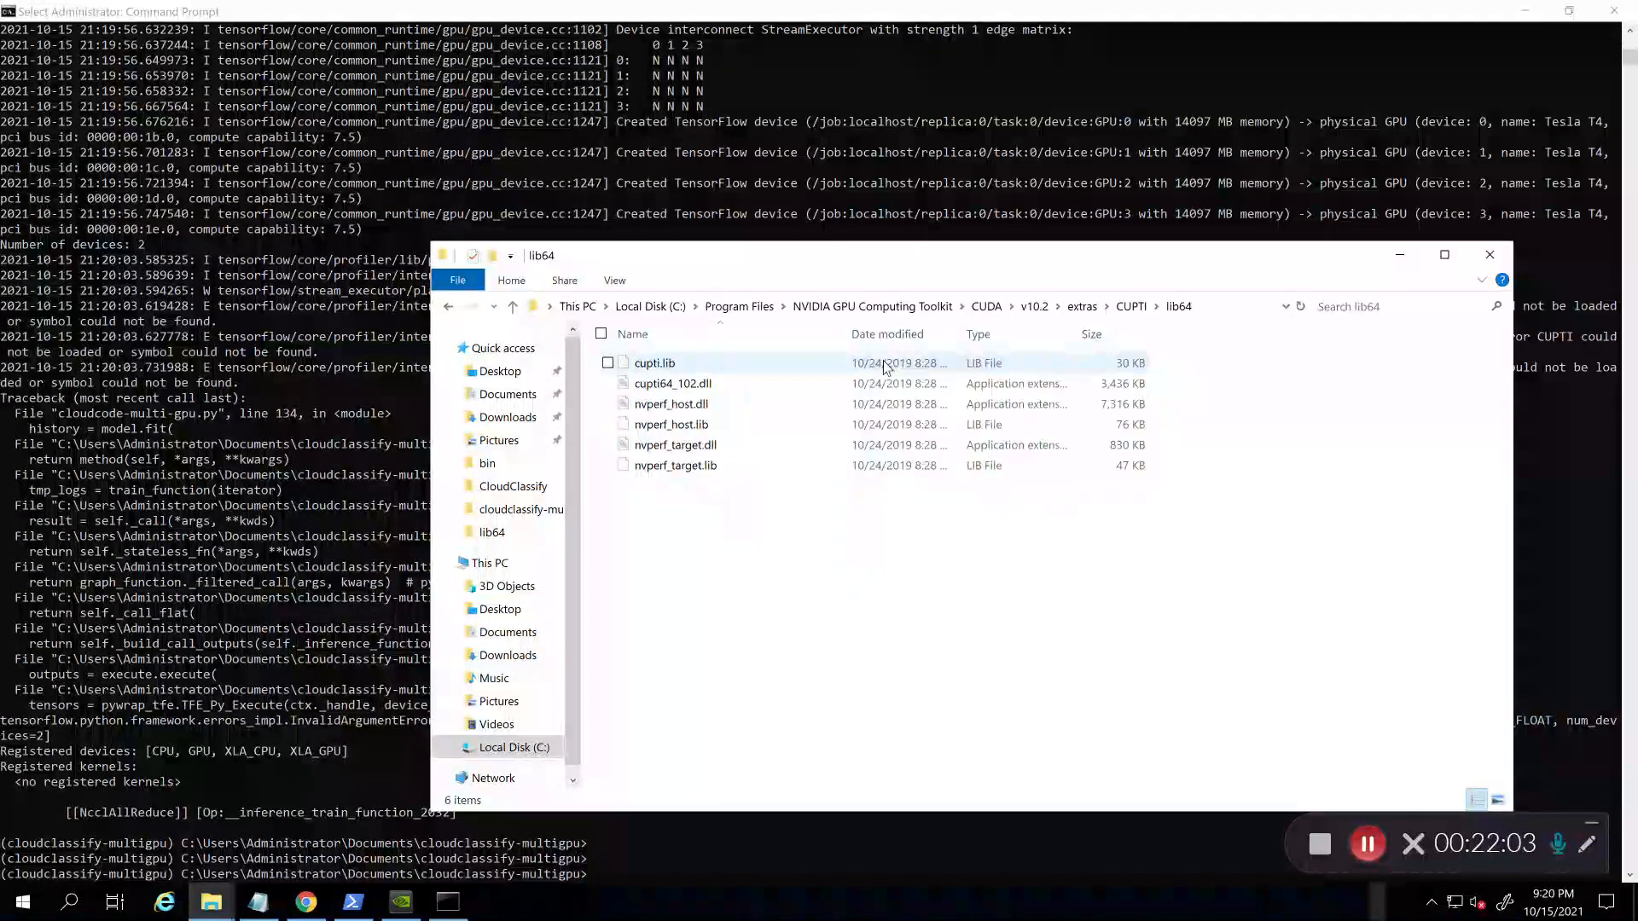
pyautogui.click(741, 366)
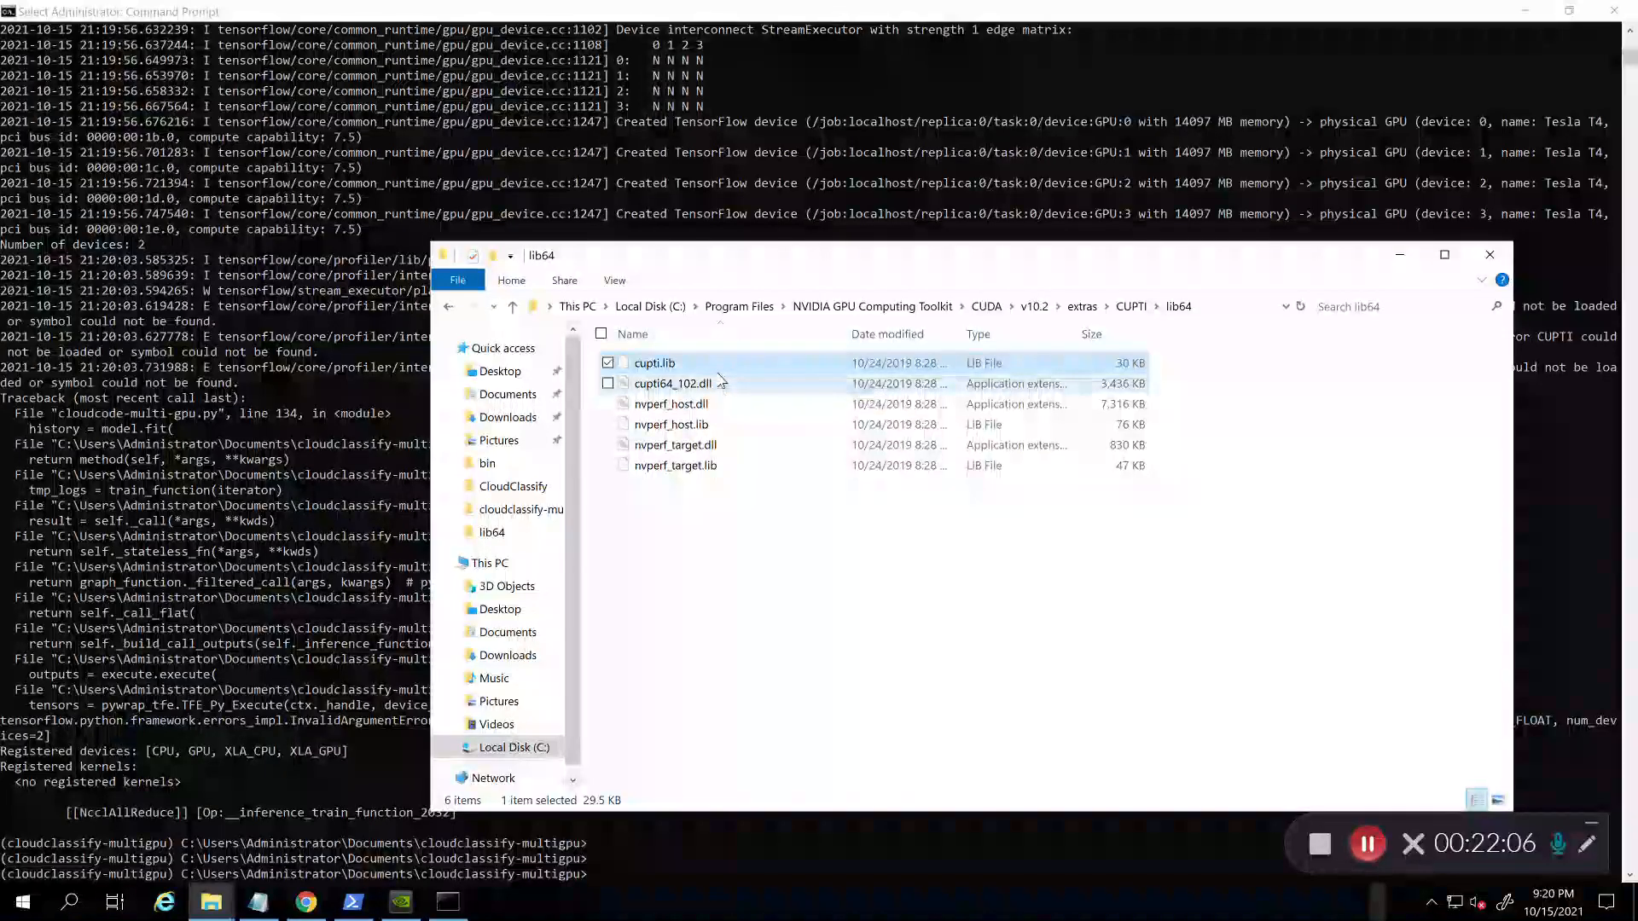
pyautogui.click(721, 383)
# Step: Copy cupti64_102.dll into the CUDA v10.2 bin folder
pyautogui.moveTo(812, 267); pyautogui.dragTo(1065, 382)
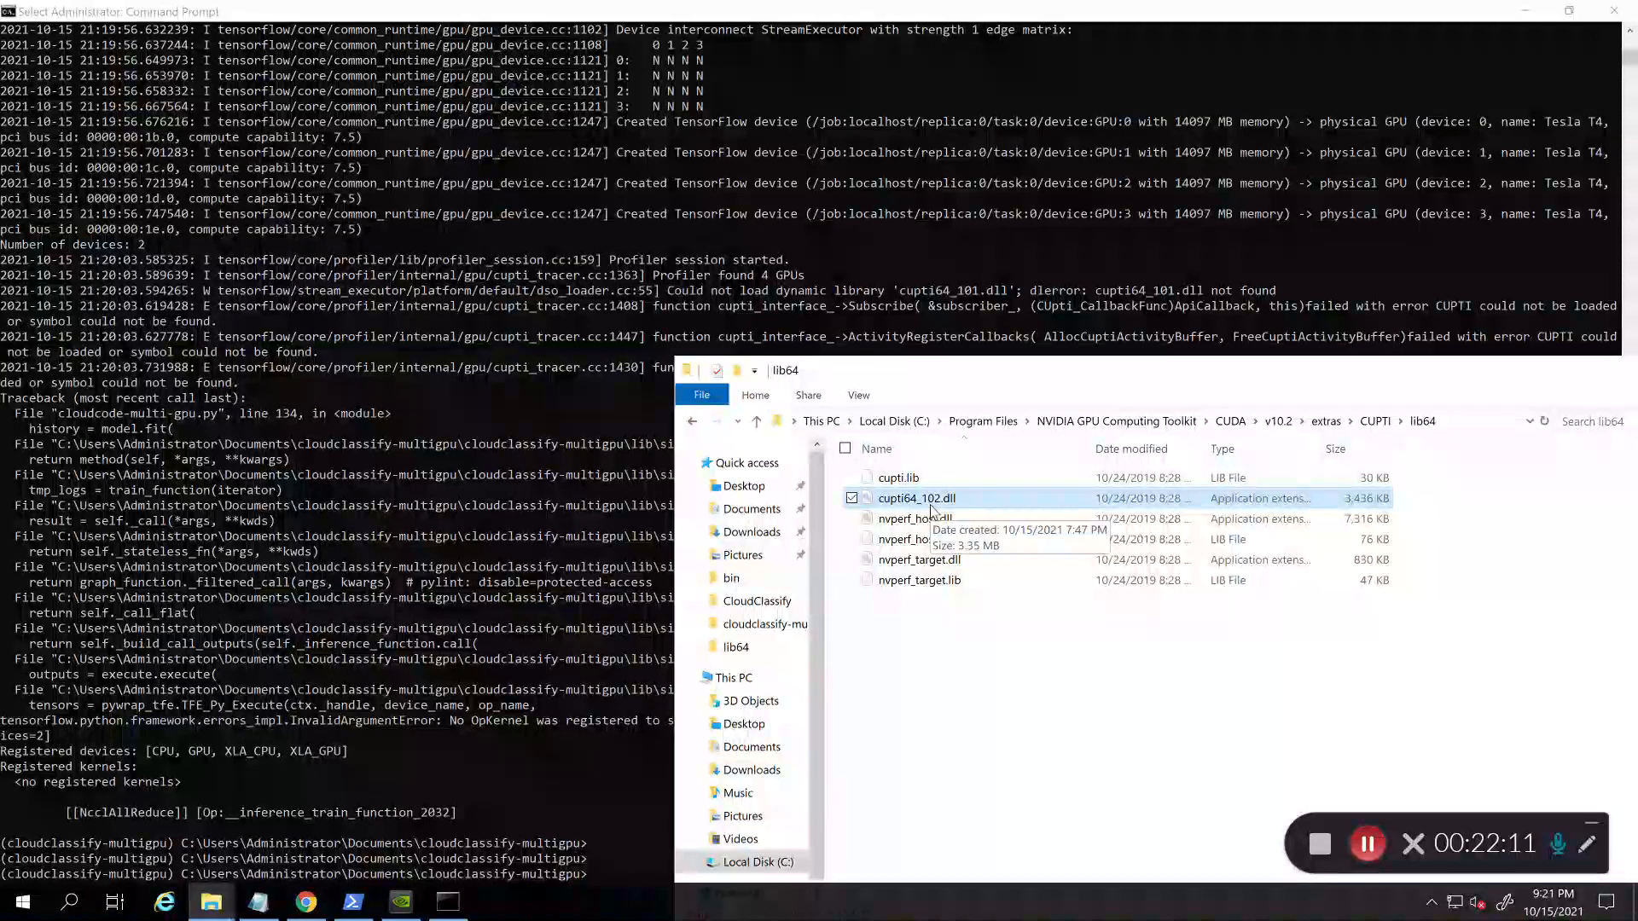
pyautogui.click(1029, 688)
pyautogui.click(918, 500)
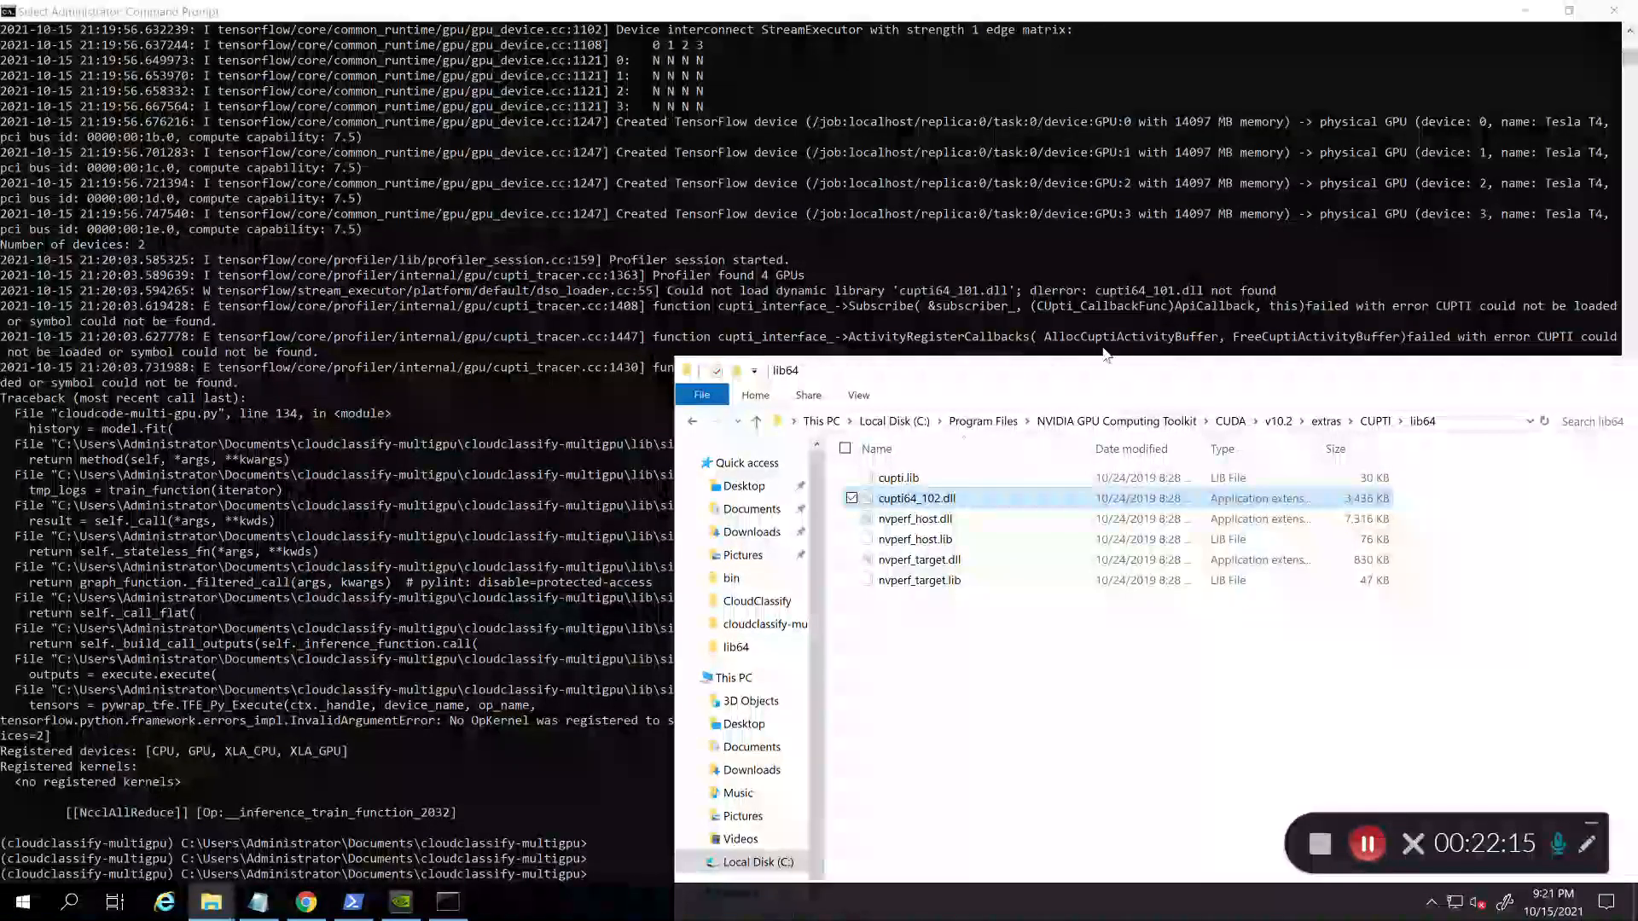
pyautogui.click(1230, 422)
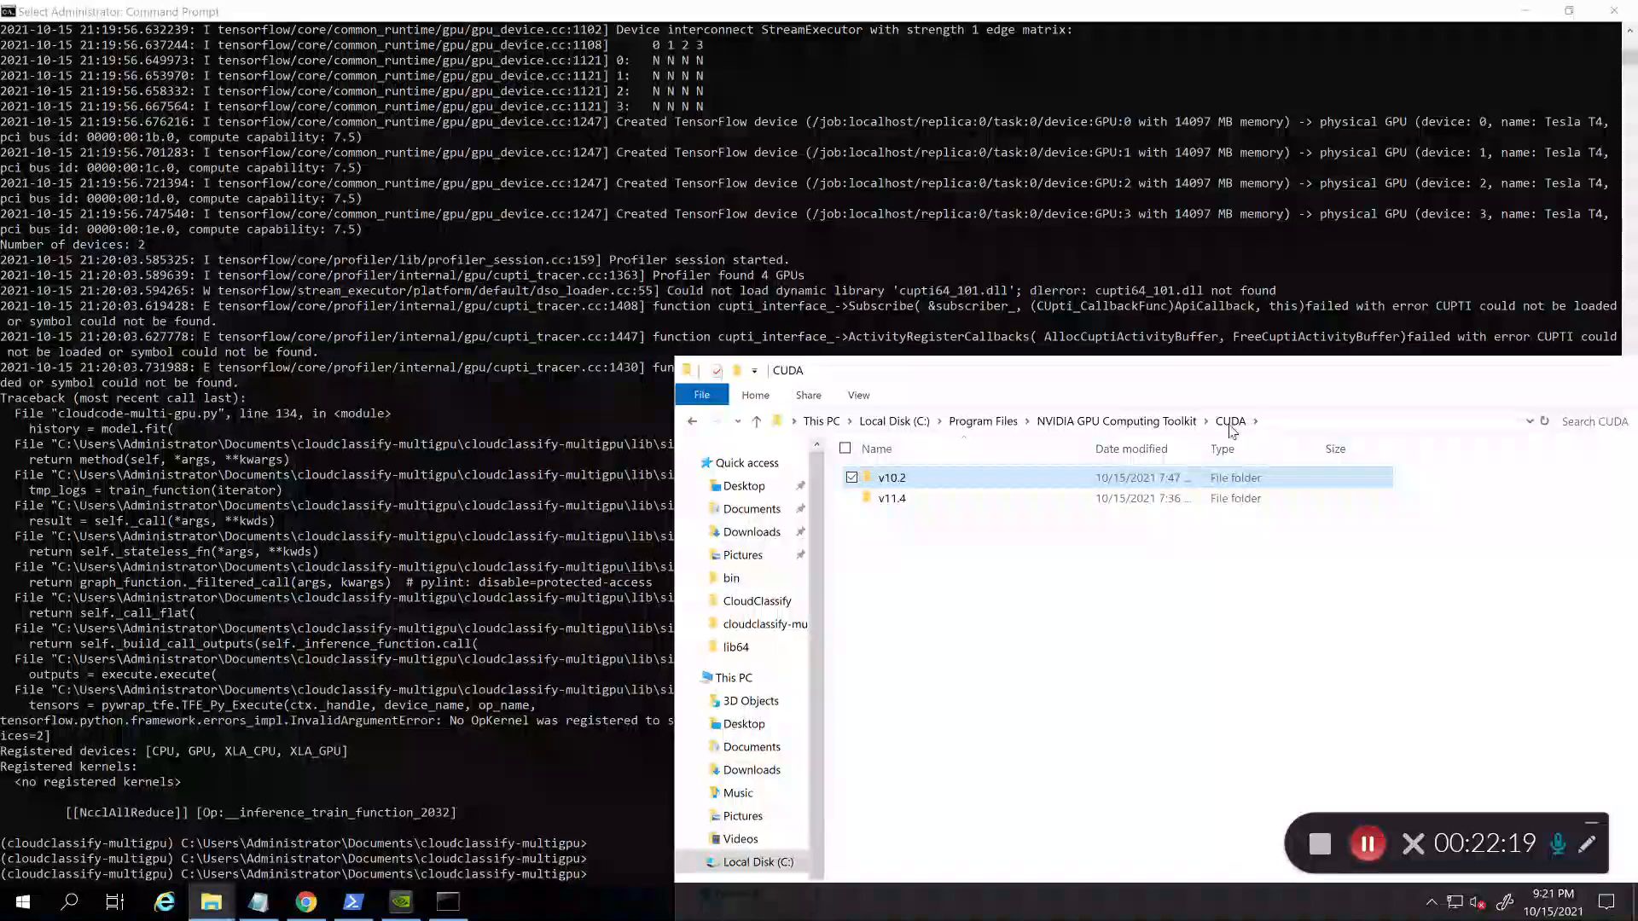
pyautogui.press('Return')
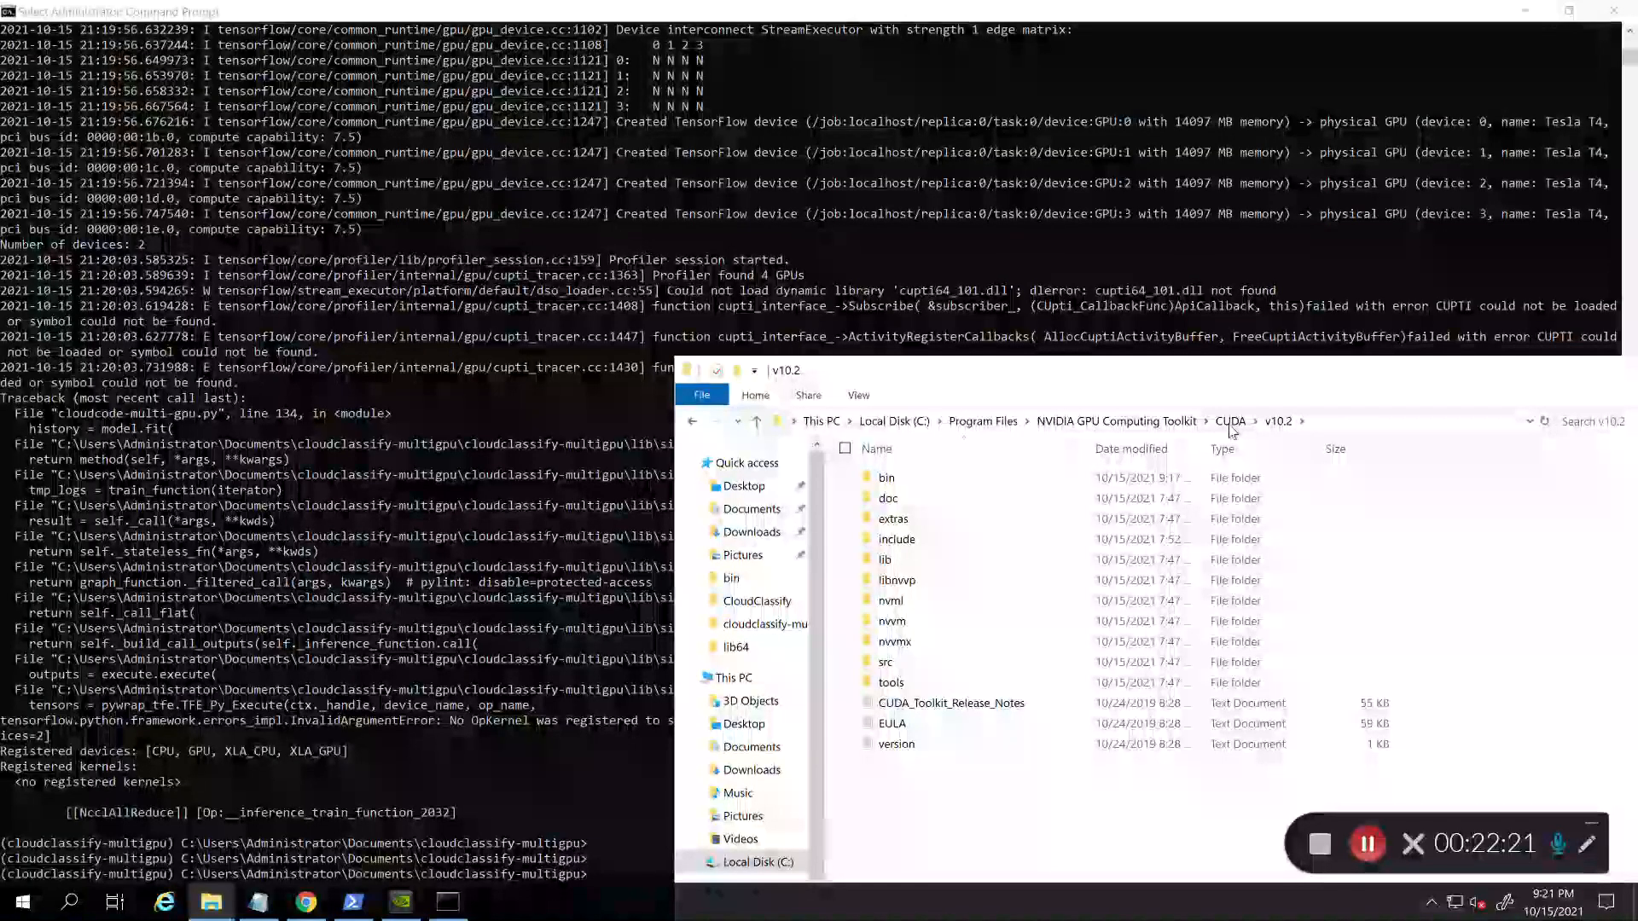
pyautogui.press('Return')
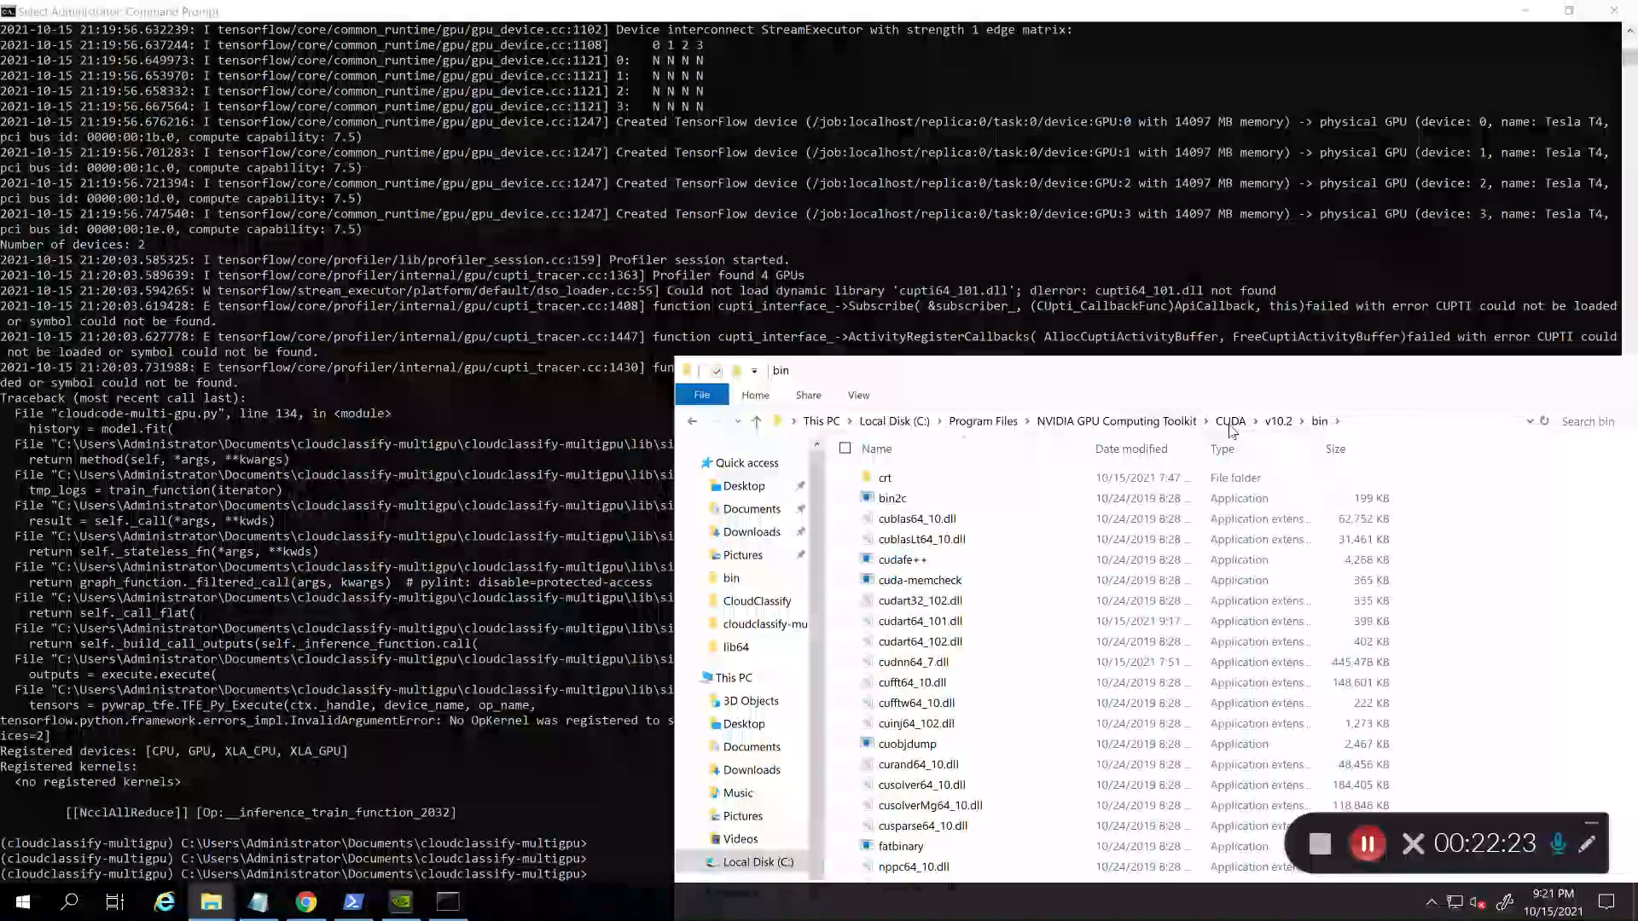
pyautogui.scroll(-7, 1012, 680)
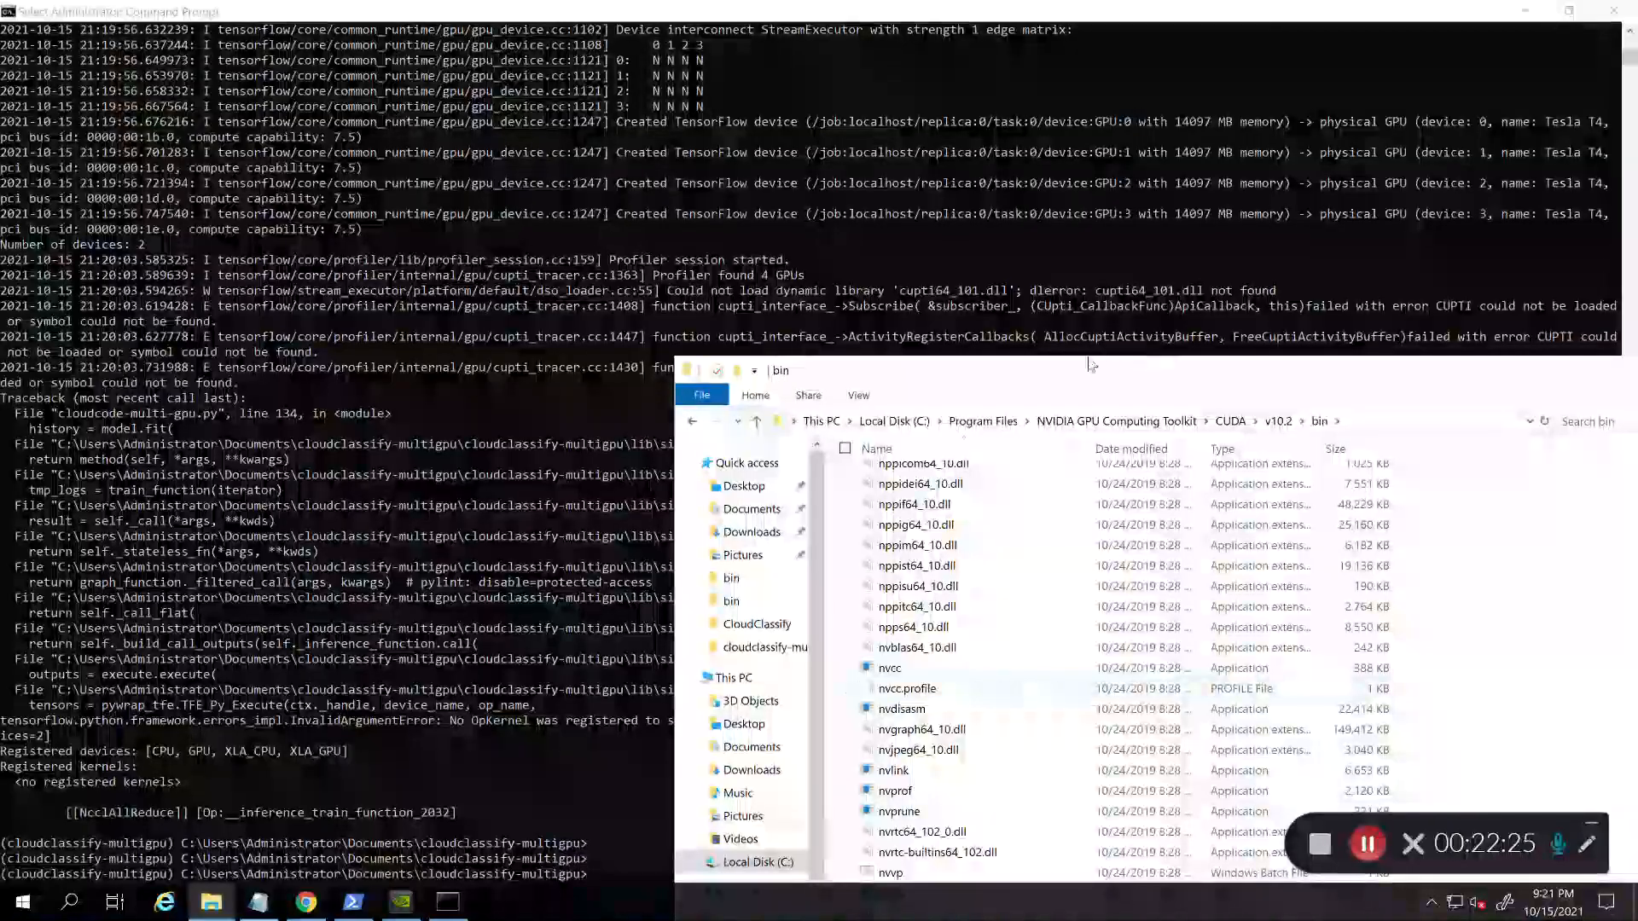
pyautogui.doubleClick(1073, 383)
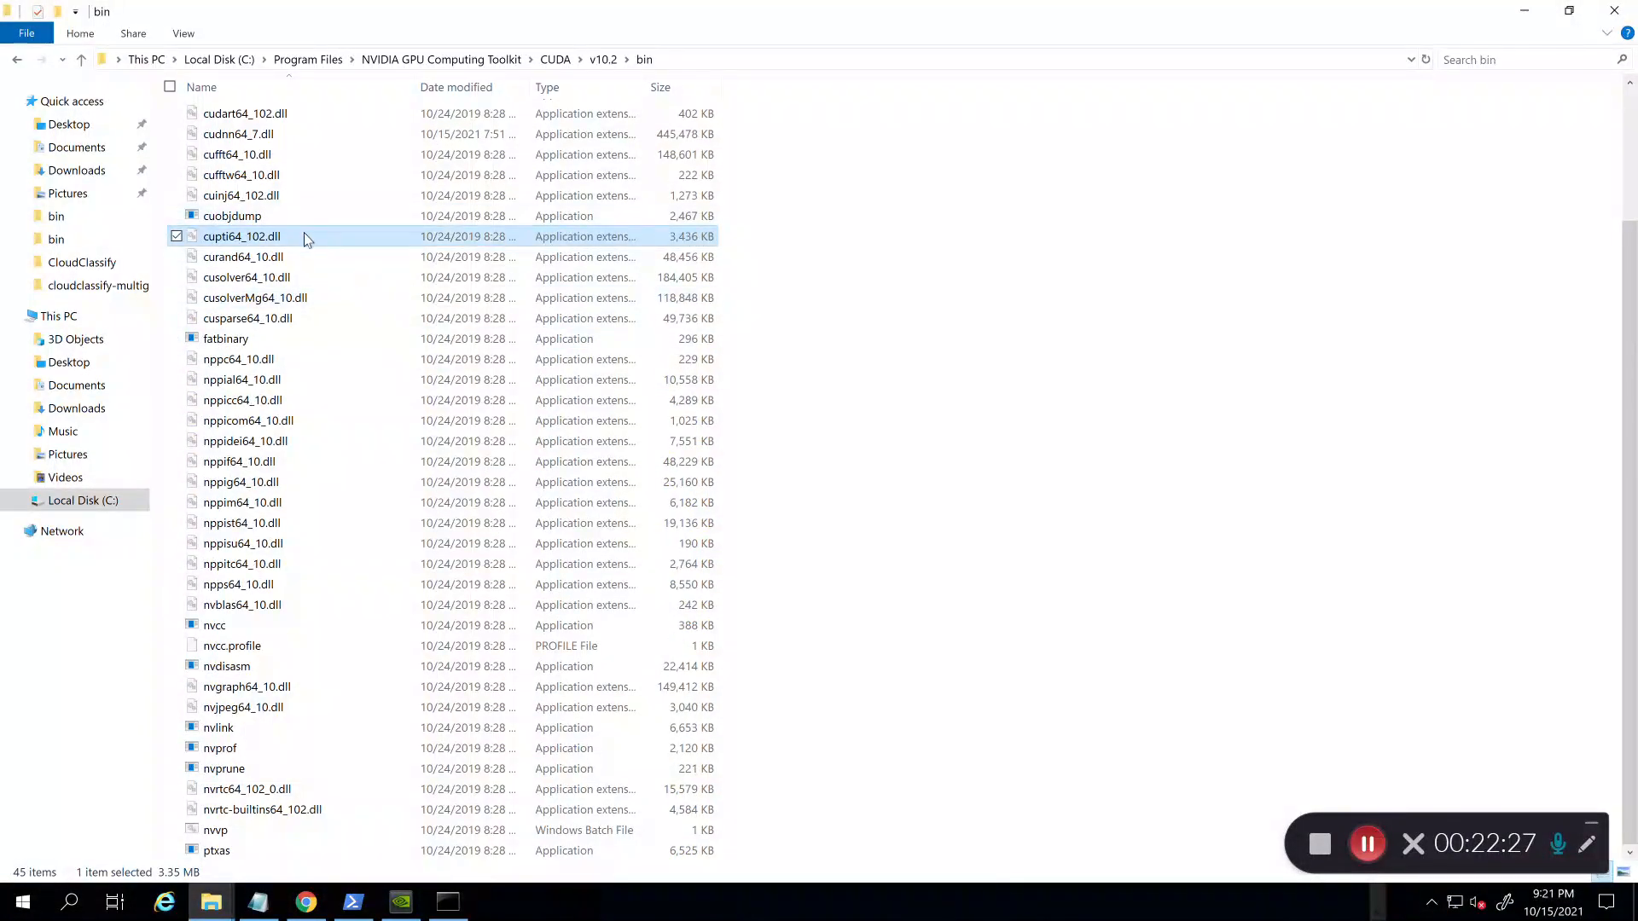
# Step: Rename the copied file to cupti64_101.dll and minimize File Explorer
pyautogui.click(262, 241)
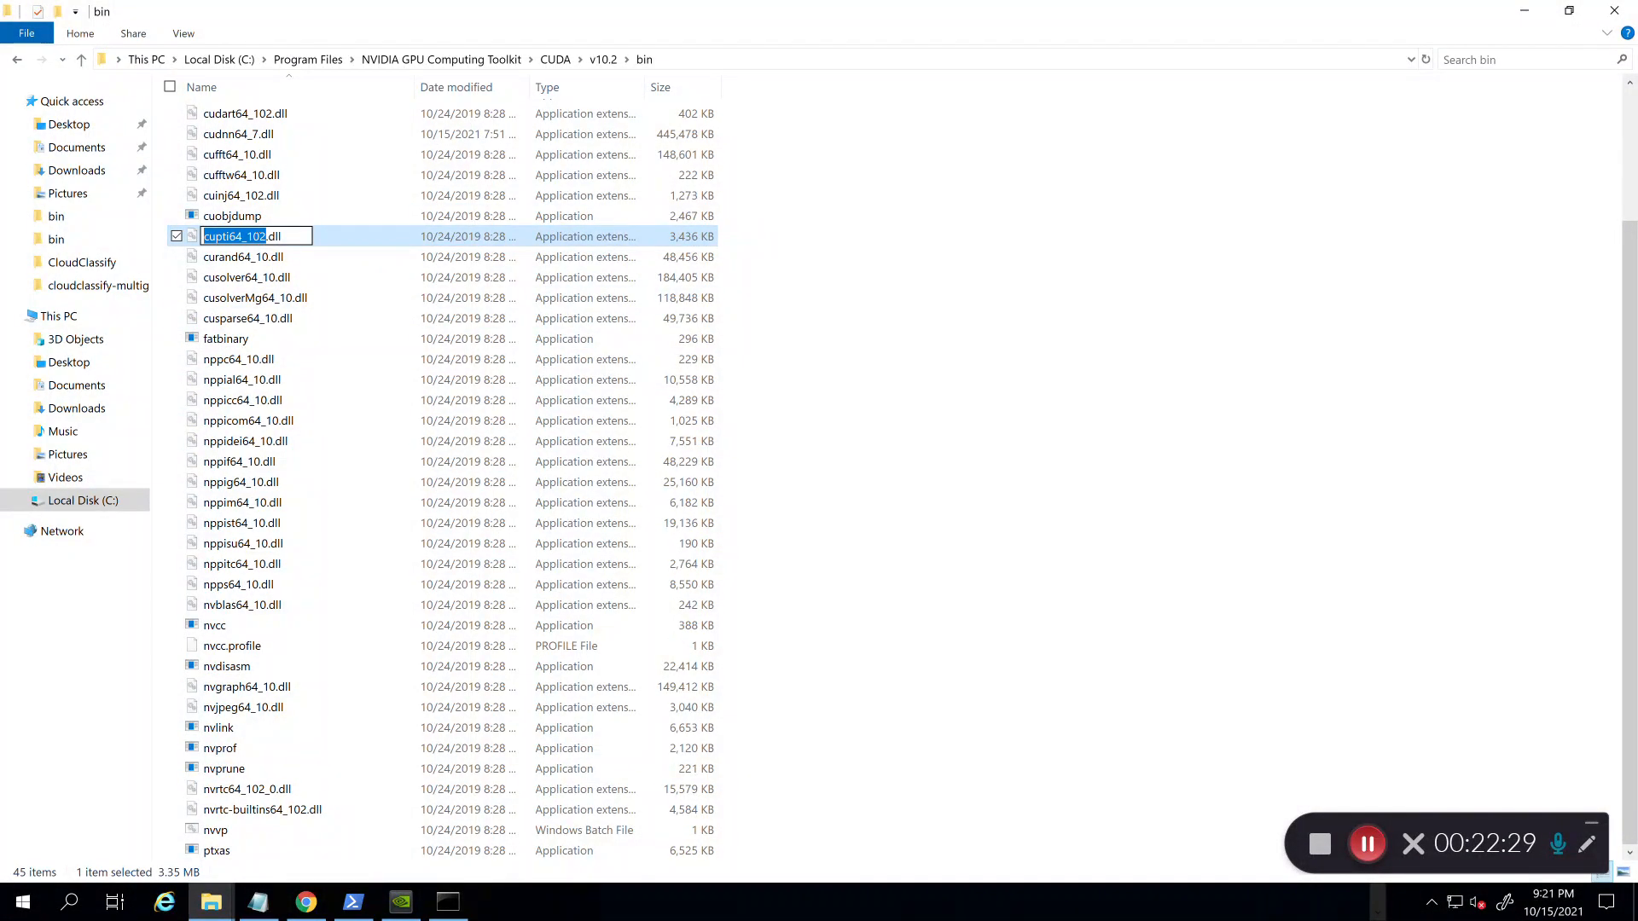
pyautogui.press('Right')
pyautogui.click(1033, 245)
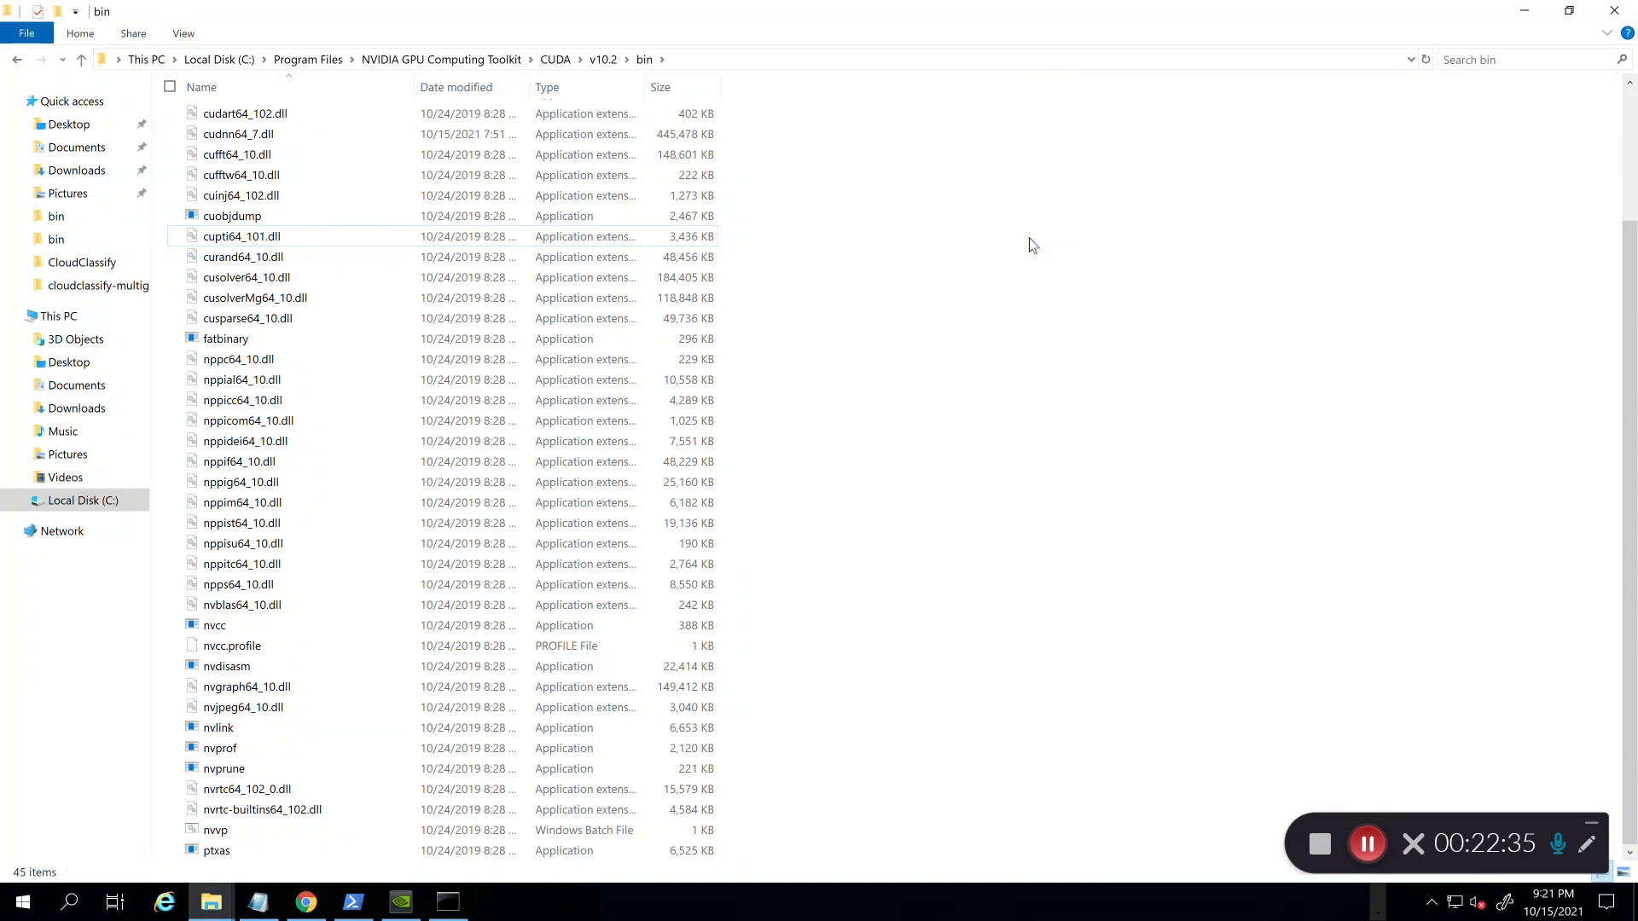
pyautogui.click(1525, 11)
# Step: Clear the console with cls and rerun python cloudcode-multi-gpu.py
pyautogui.write('cls')
pyautogui.press('Return')
pyautogui.write('python')
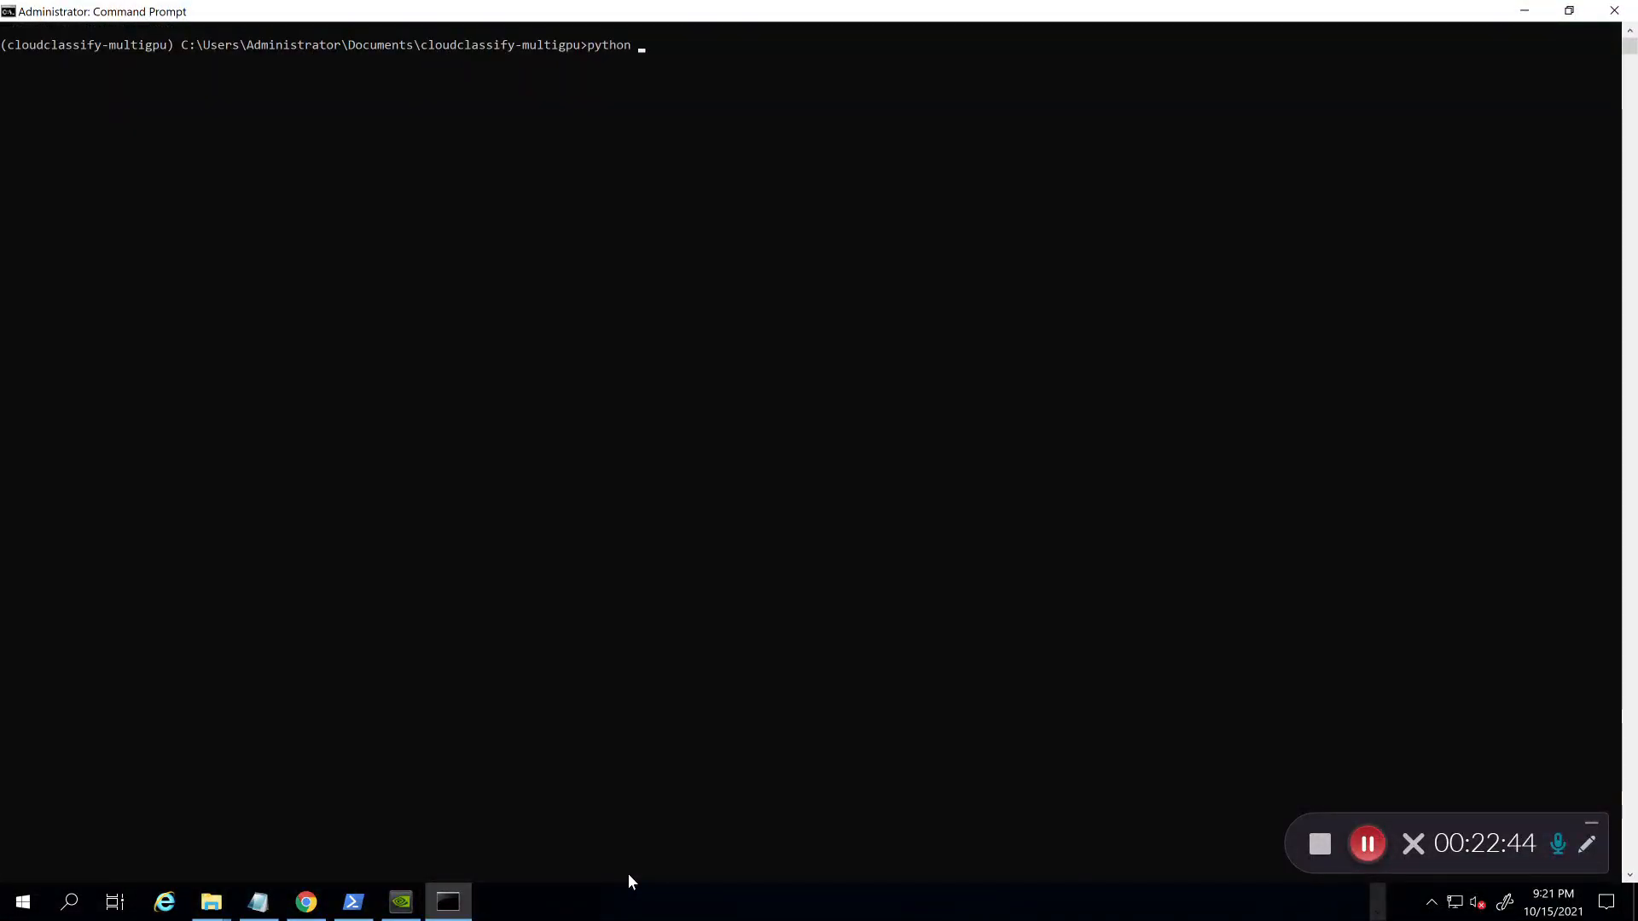
pyautogui.write(' c')
pyautogui.press('Tab')
pyautogui.press('Tab')
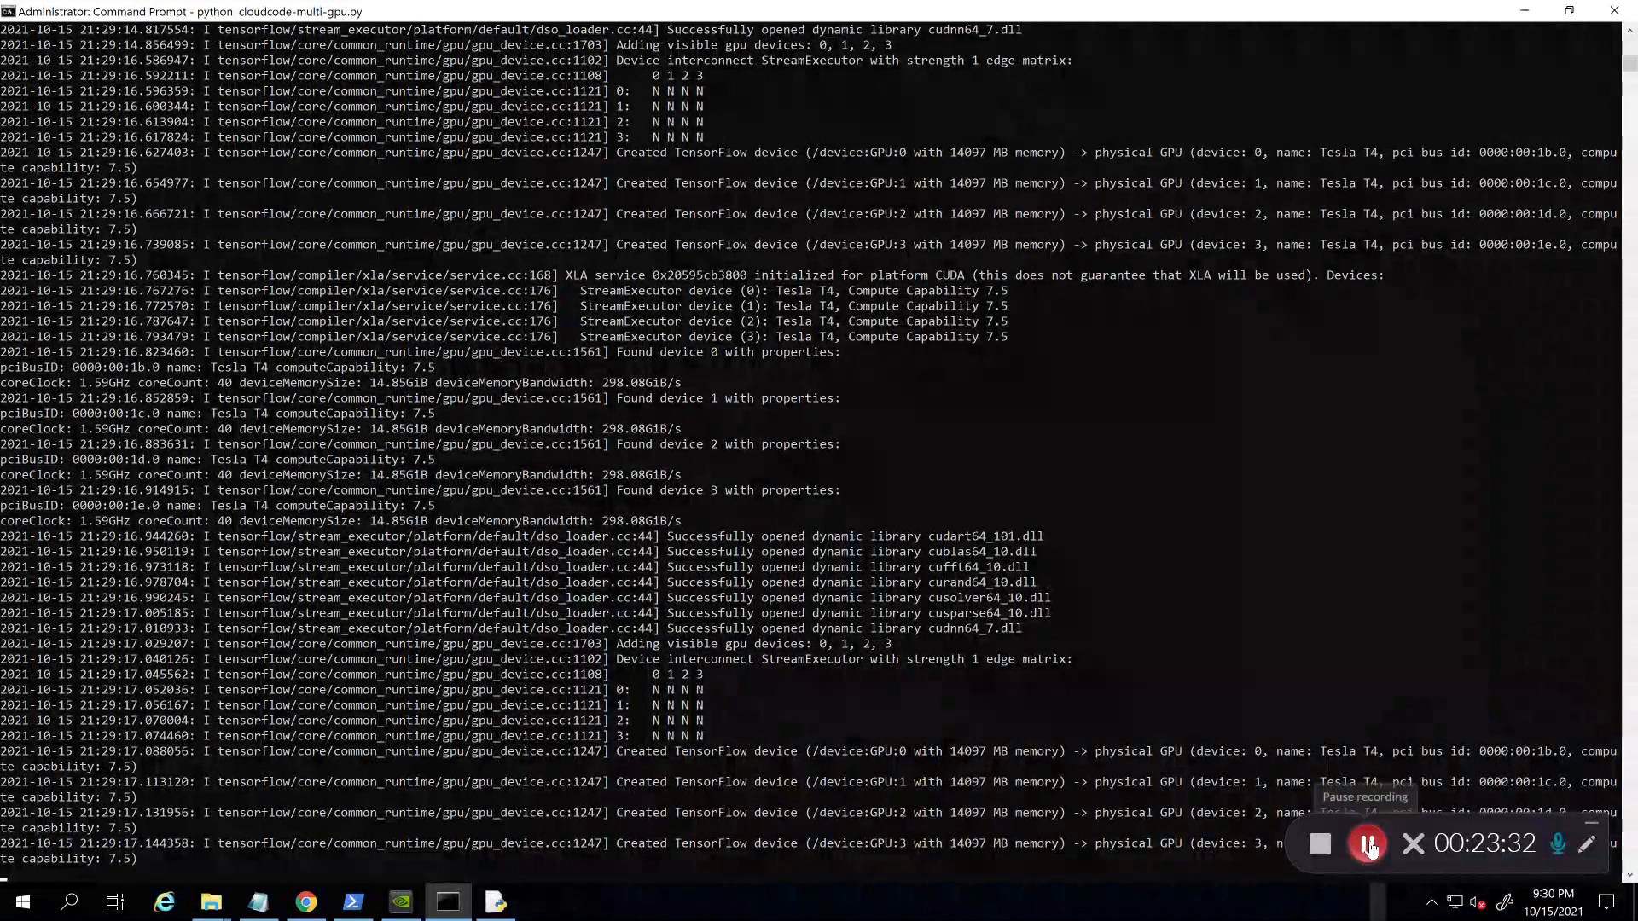
# Step: Watch training across the four GPUs run nine epochs to val_accuracy 0.8685, now on epoch 10/100
pyautogui.click(1366, 857)
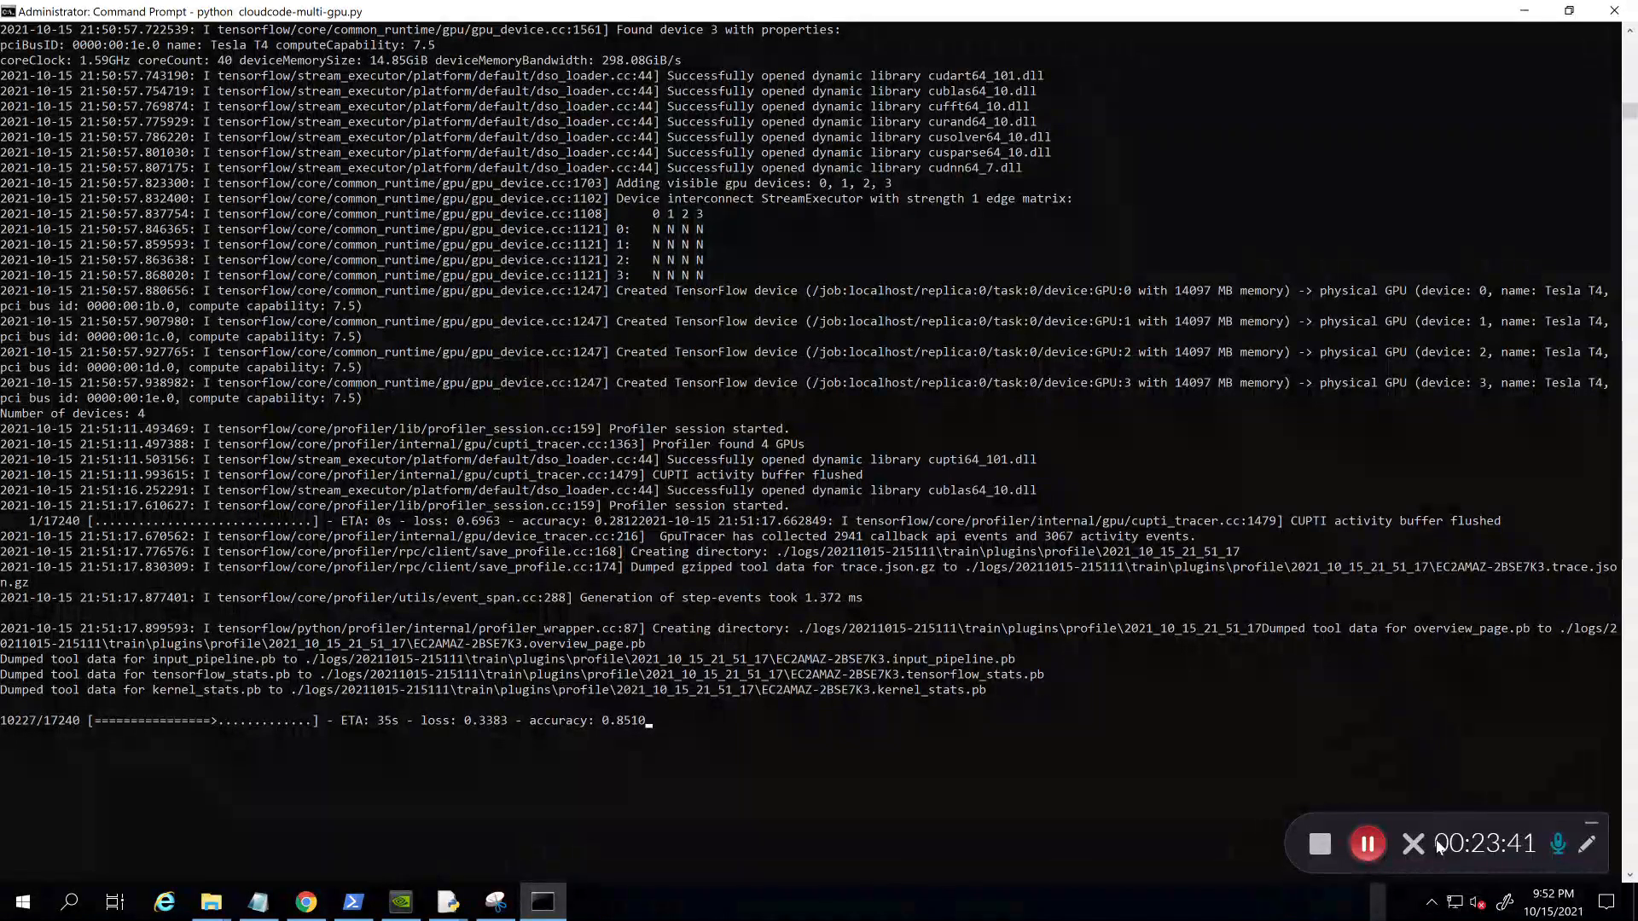
pyautogui.click(1382, 855)
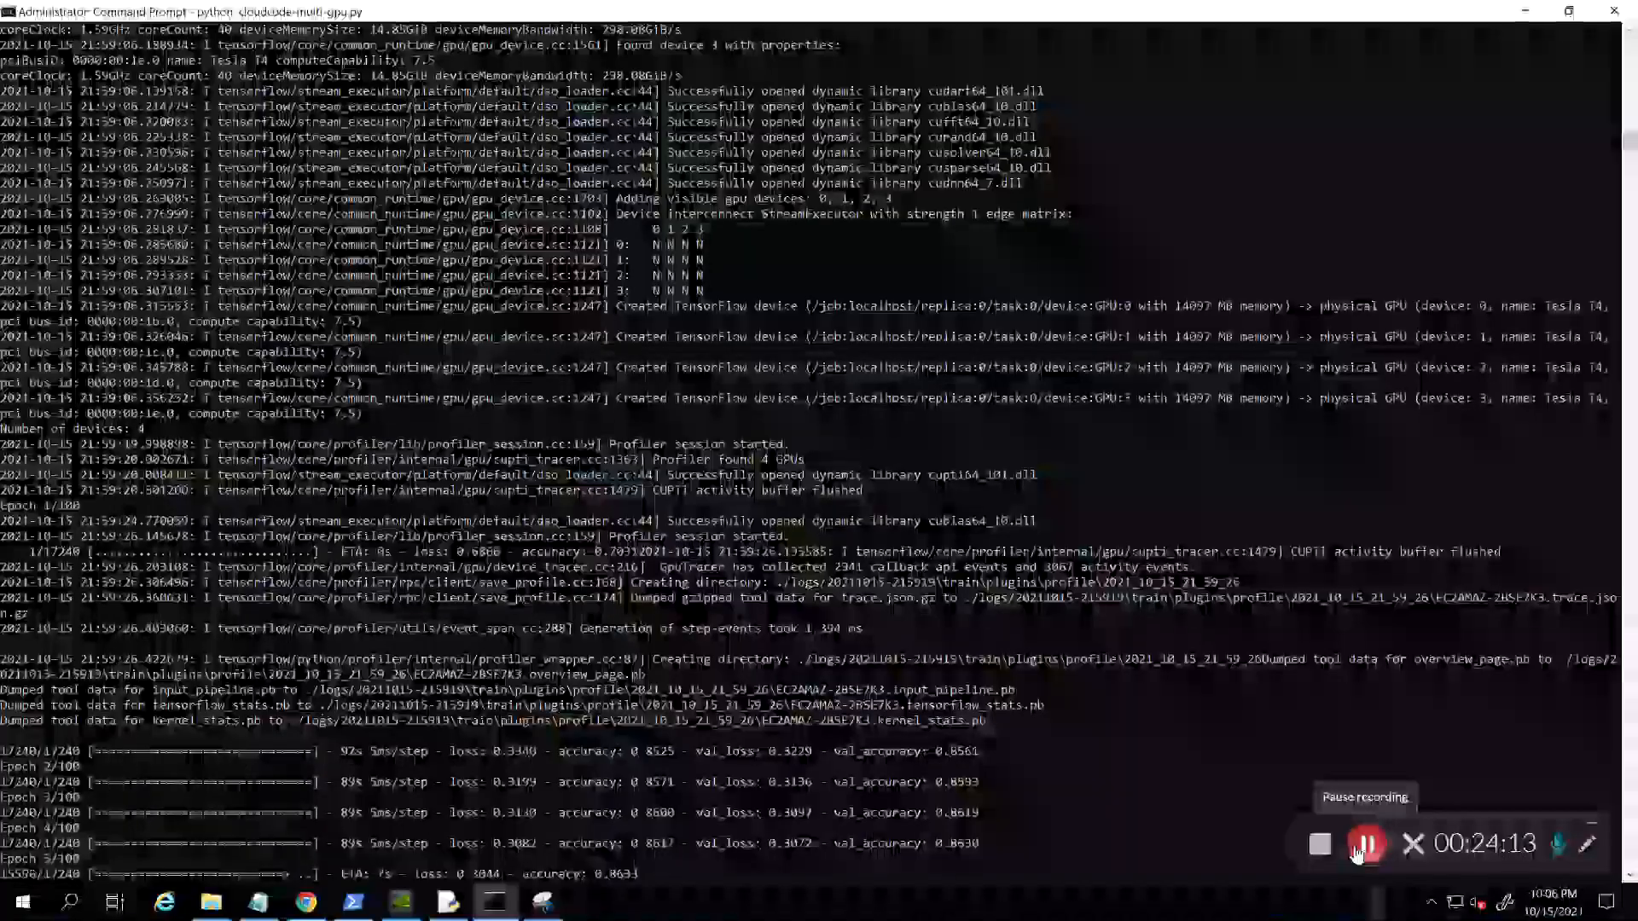
pyautogui.click(1366, 844)
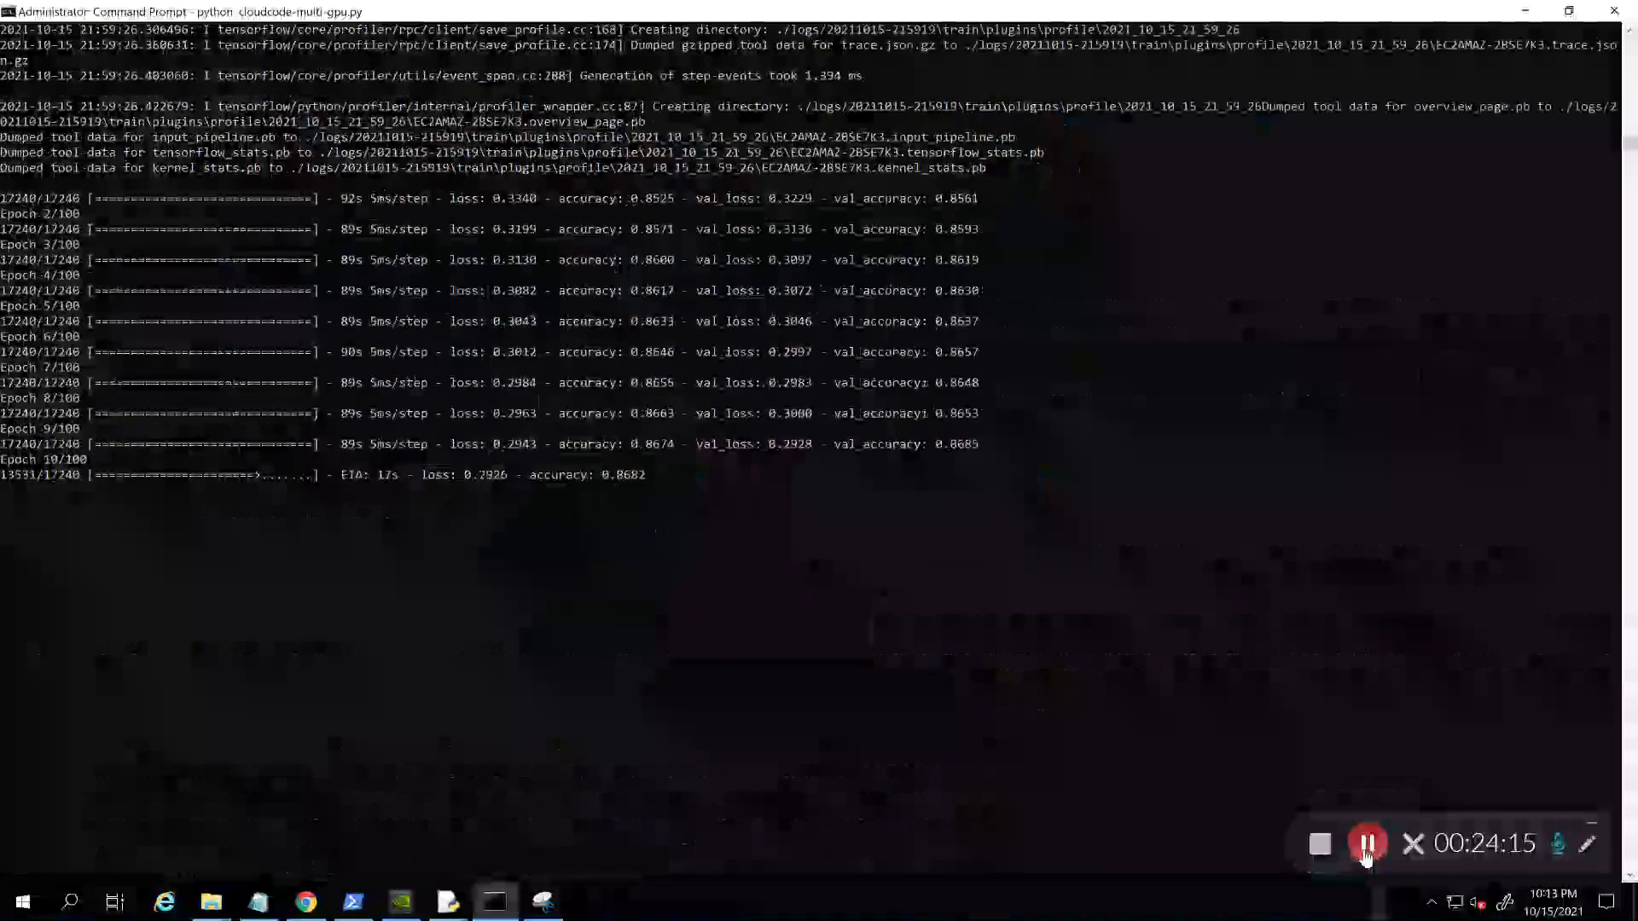